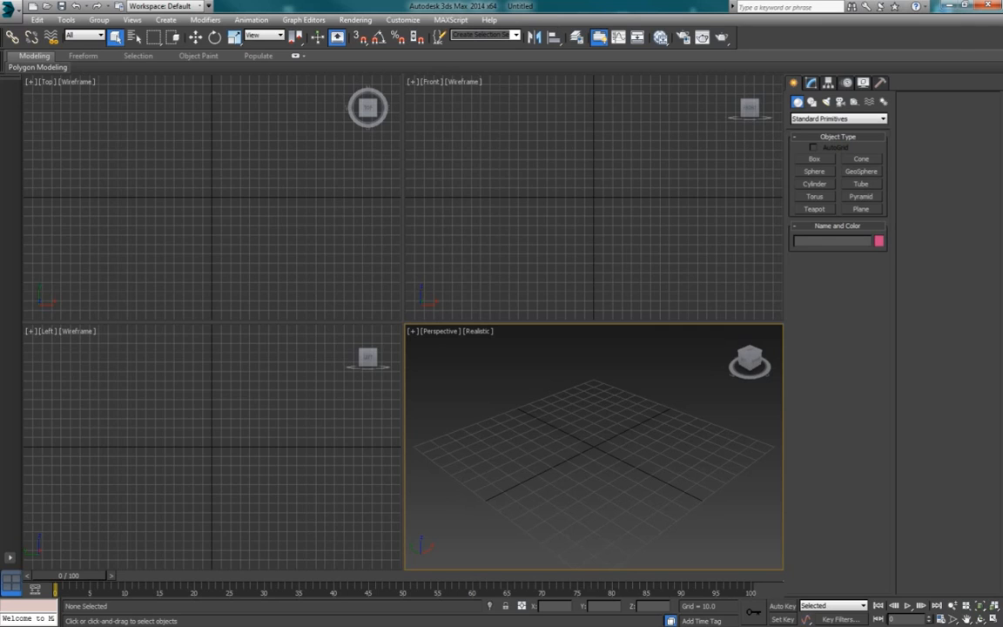
Step: Play the carpet bombing reference clip in the media player, and close the player when done
drag(0, 157, 427, 126)
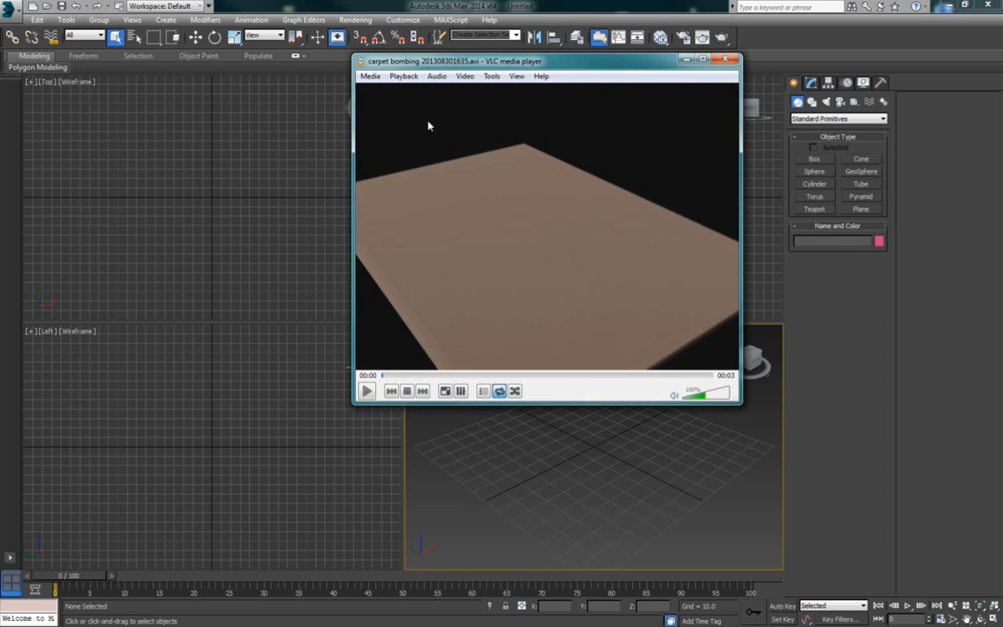
click(366, 392)
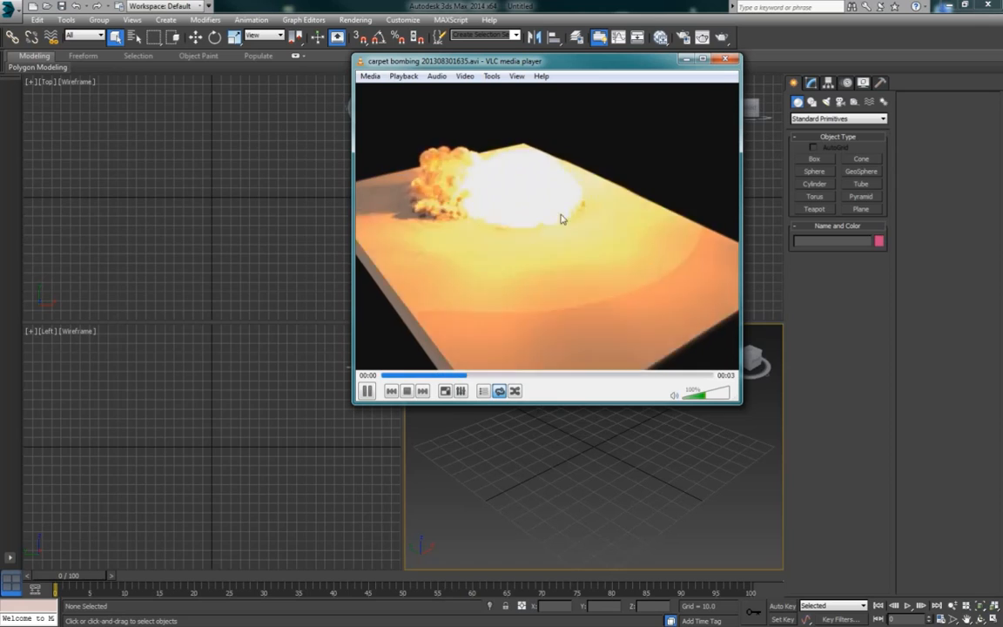
click(727, 60)
Step: Enlarge the Perspective viewport and create a PHXSimulator grid of about 121 × 121 × 37 cells on the ground grid
click(812, 84)
click(792, 84)
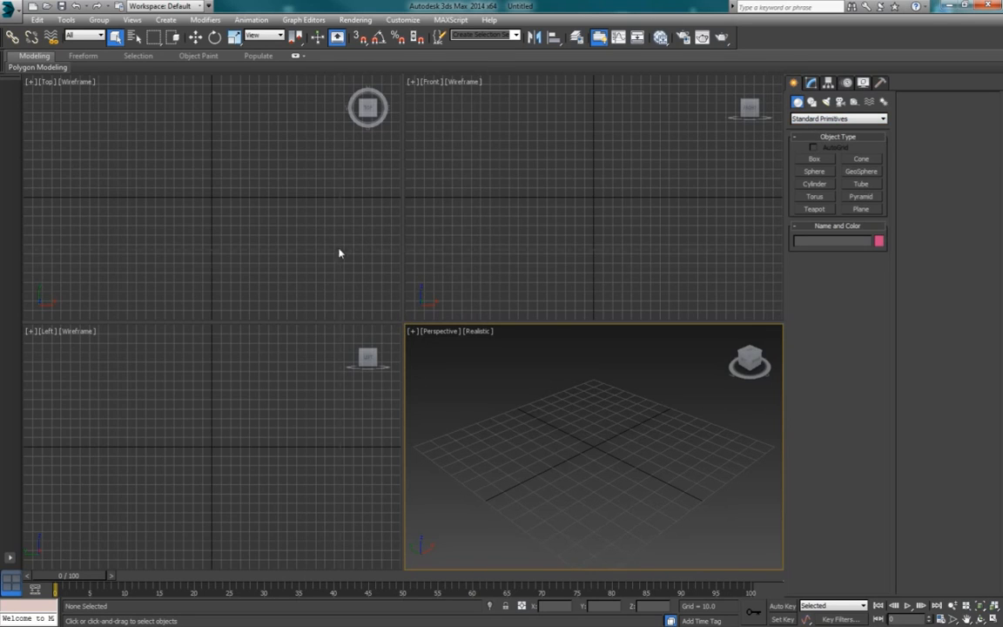
drag(340, 253, 334, 244)
click(837, 119)
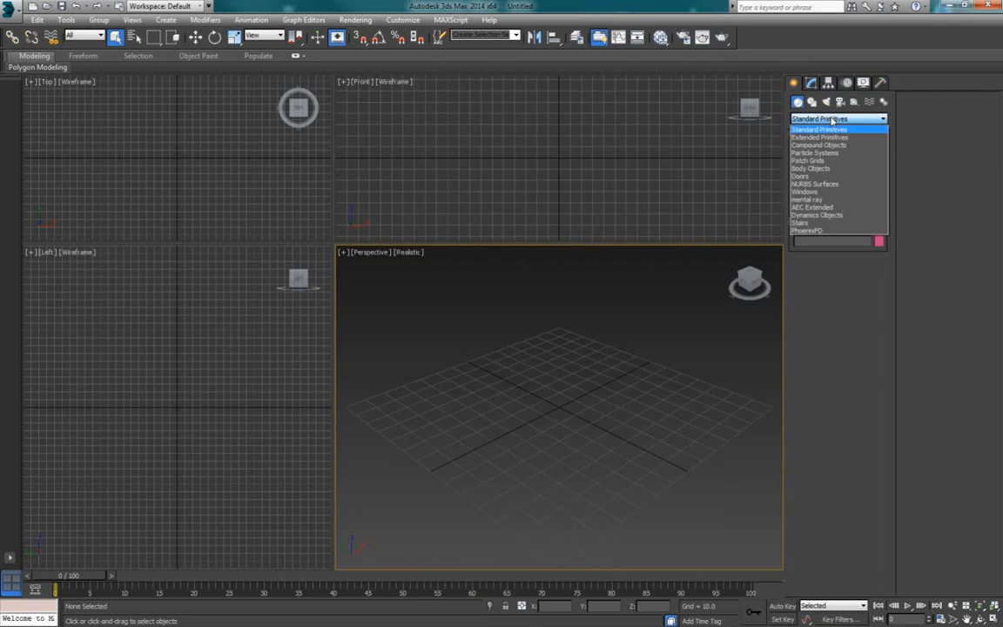
click(828, 231)
click(813, 159)
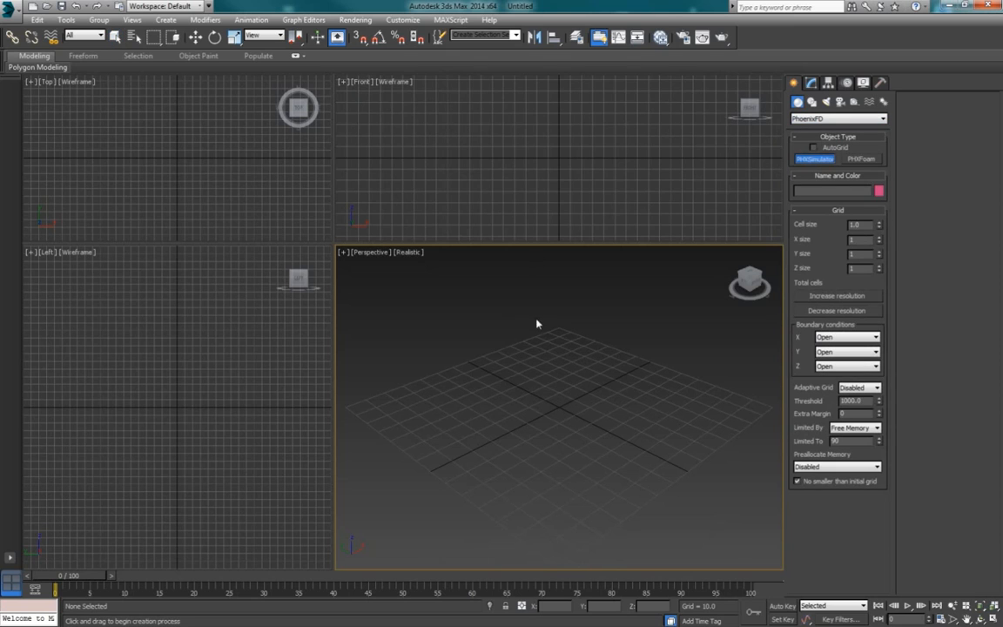
drag(376, 411, 745, 409)
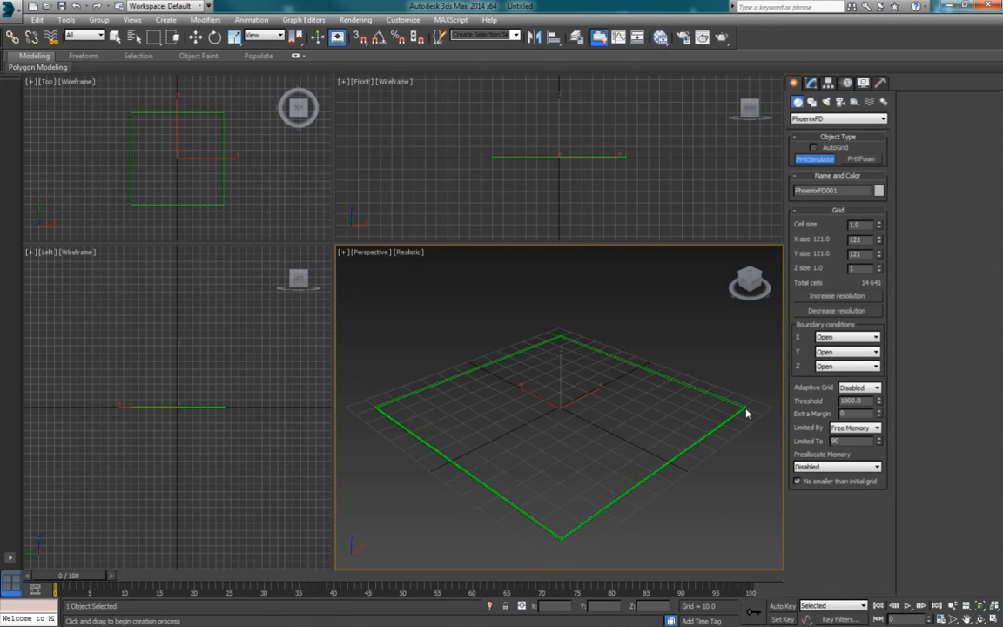
click(745, 332)
alt+middle_drag(574, 448, 578, 440)
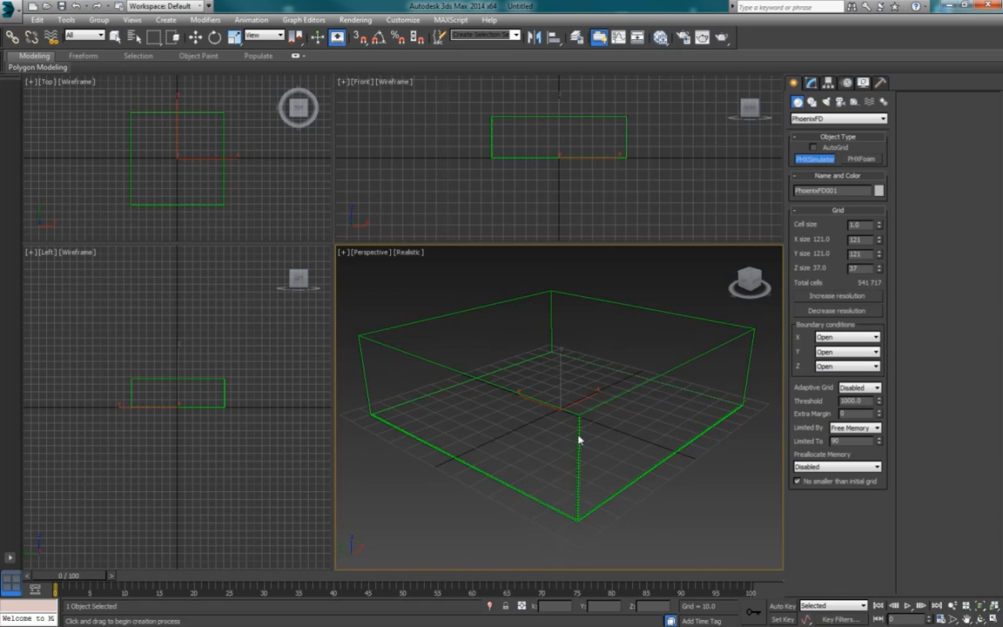
Step: Create a small sphere with a radius of about 2.7 at ground level, inside the simulator grid near its far Y edge
click(815, 118)
click(811, 129)
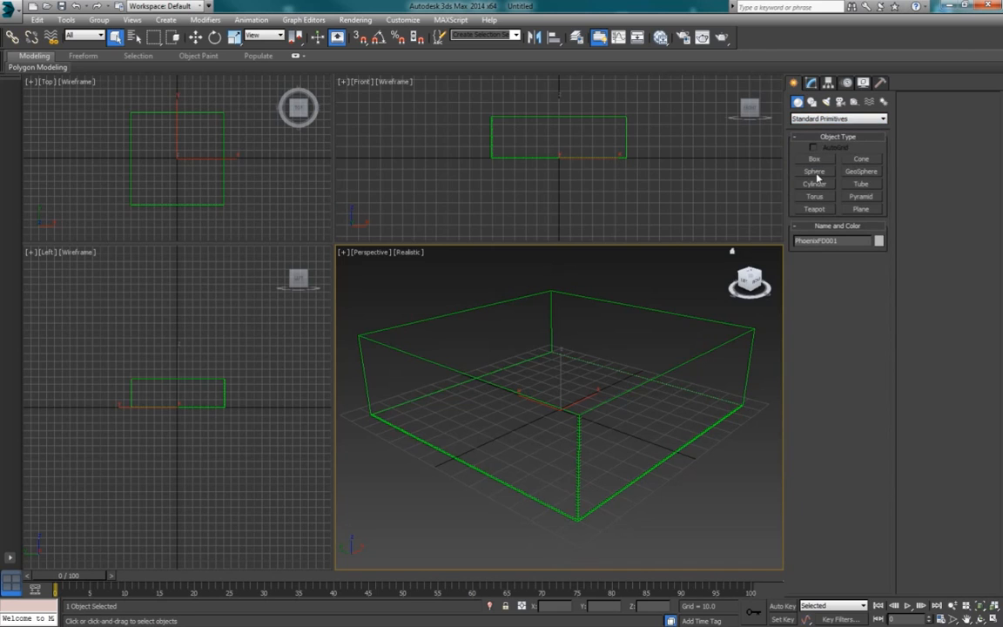
click(815, 171)
alt+middle_drag(514, 385, 477, 380)
click(472, 379)
drag(475, 376, 476, 376)
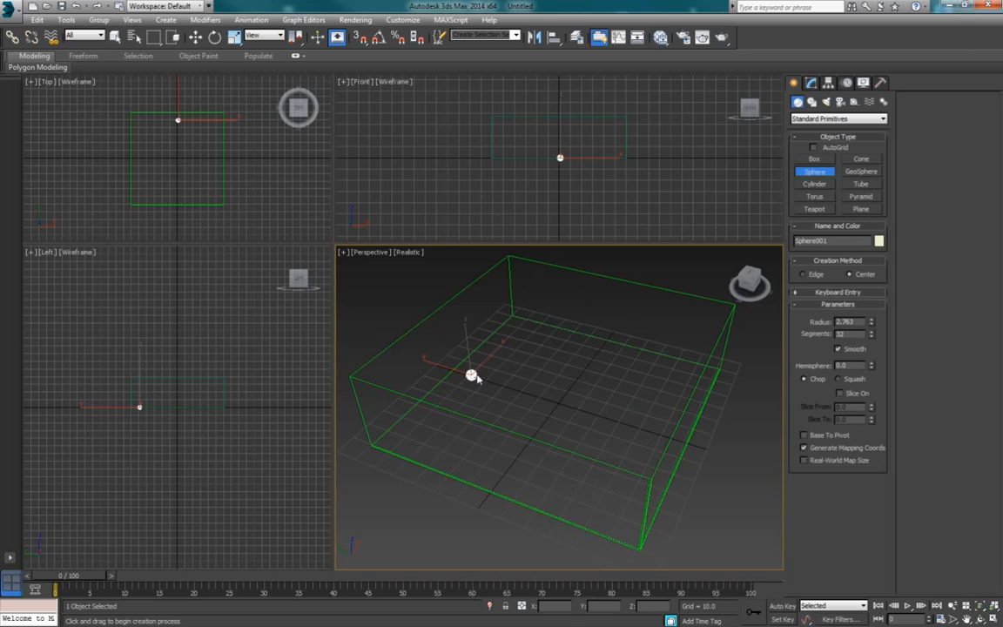
alt+middle_drag(542, 396, 511, 372)
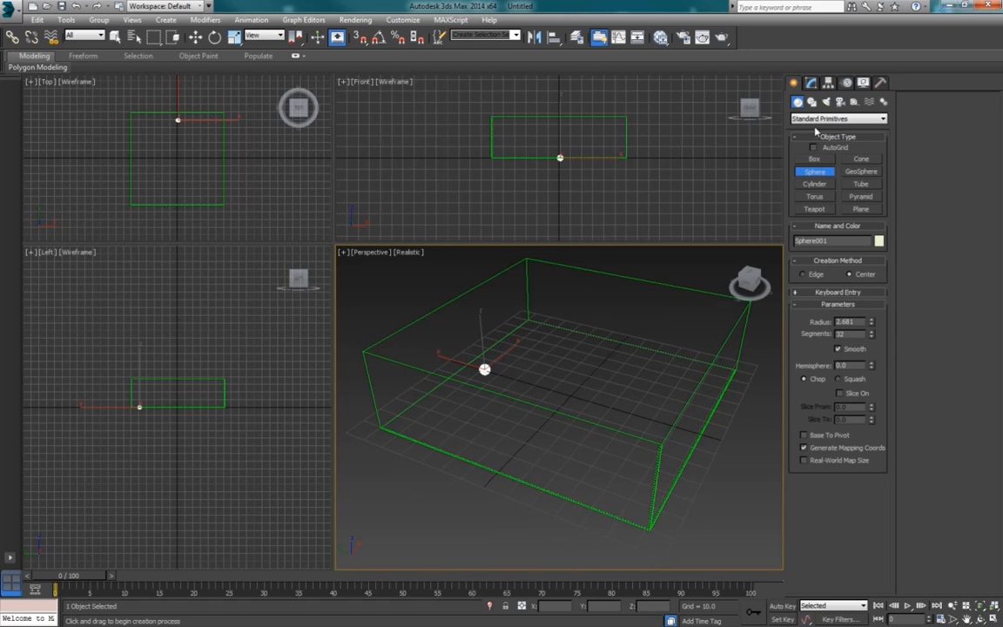
middle_drag(569, 344, 585, 351)
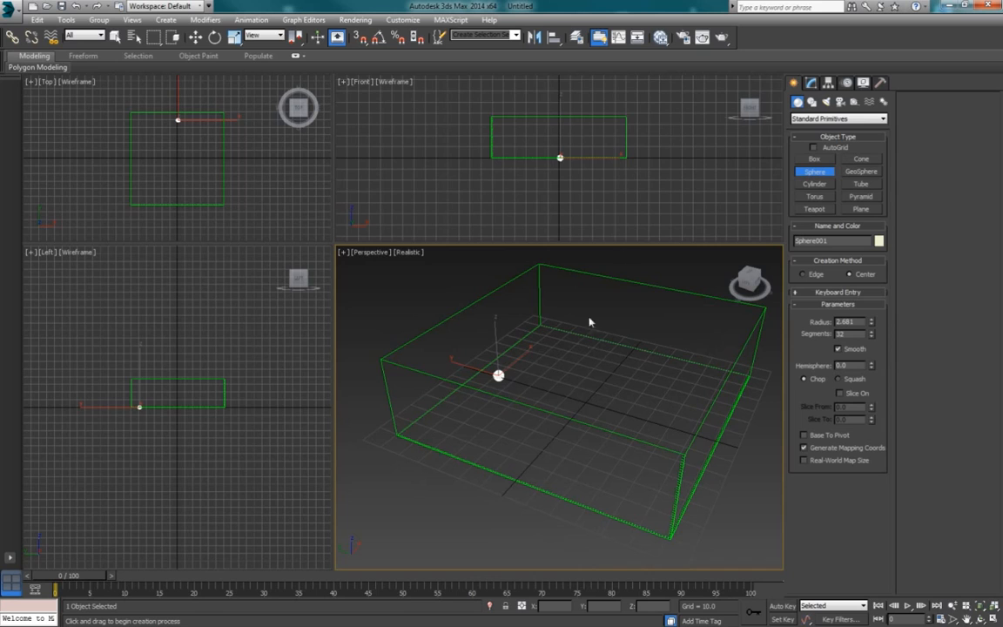
Step: Create a PhoenixFD PHXSource helper outside the simulator grid, beyond the edge nearest the sphere
click(854, 102)
click(838, 118)
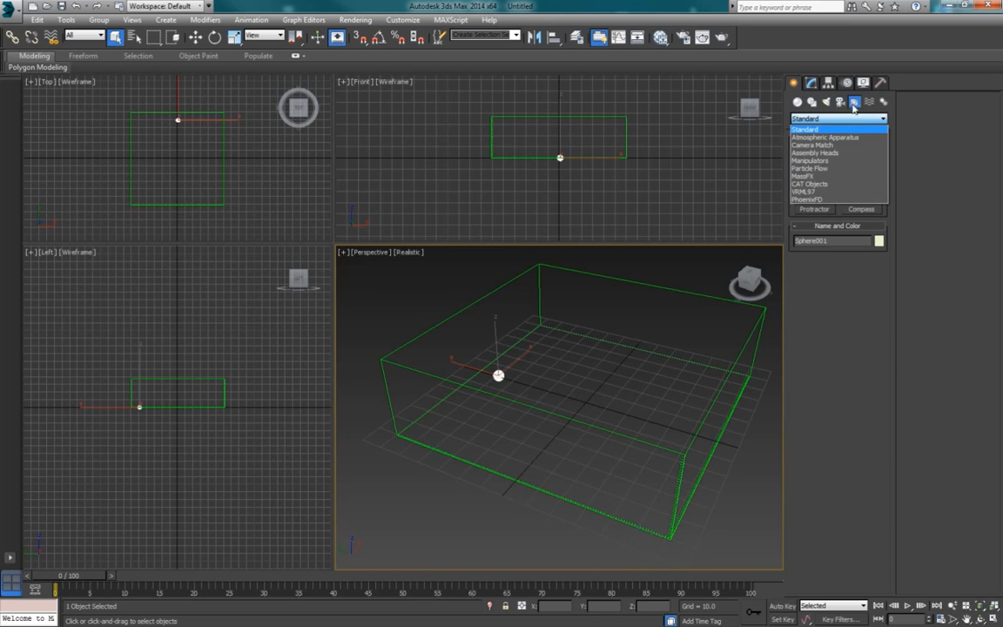
click(815, 200)
click(814, 161)
drag(386, 355, 390, 344)
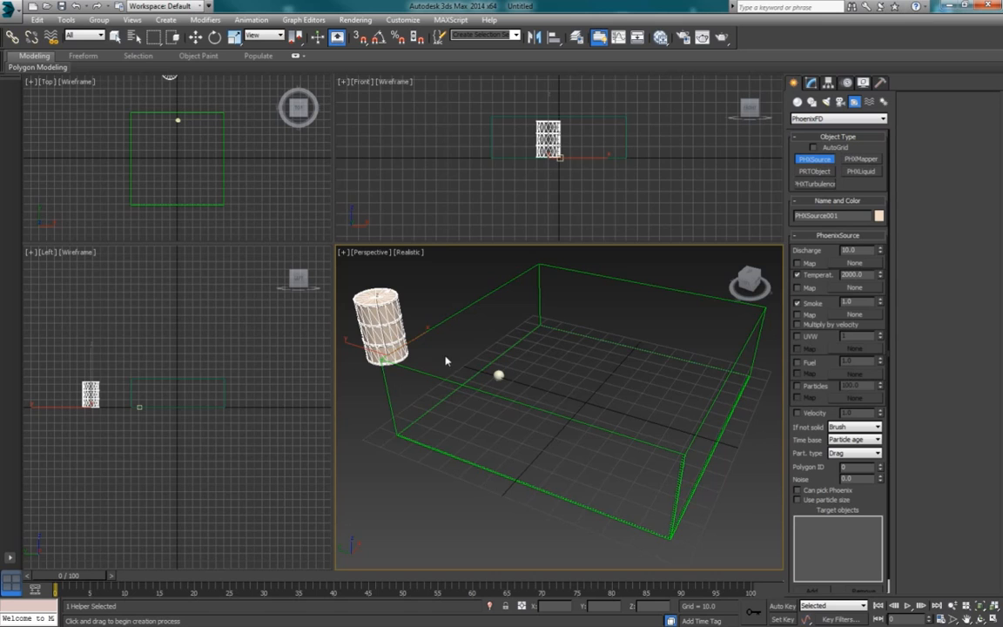
alt+middle_drag(466, 363, 477, 365)
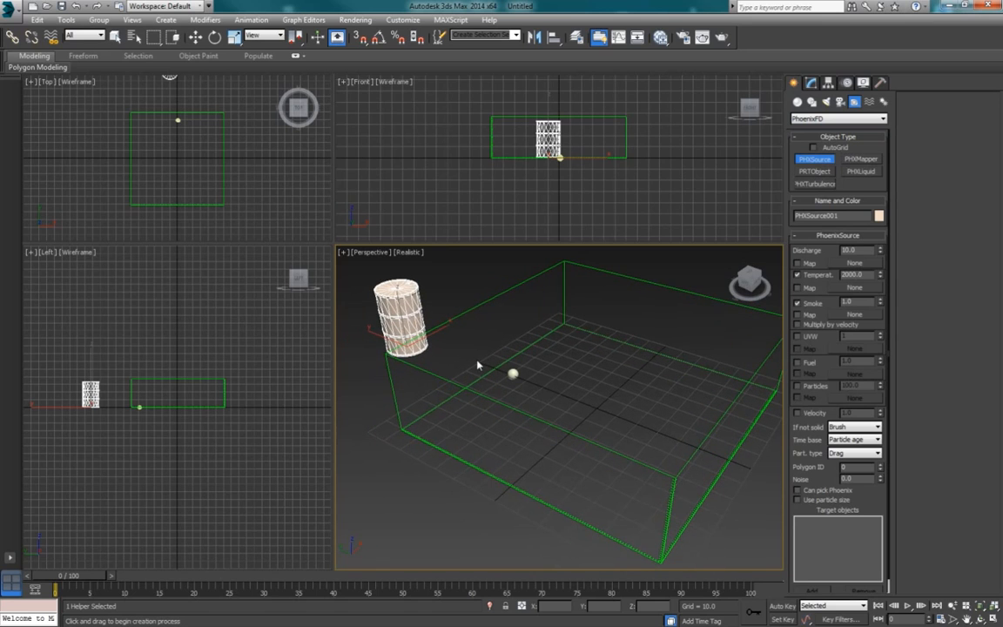
scroll(877, 506, down, 1)
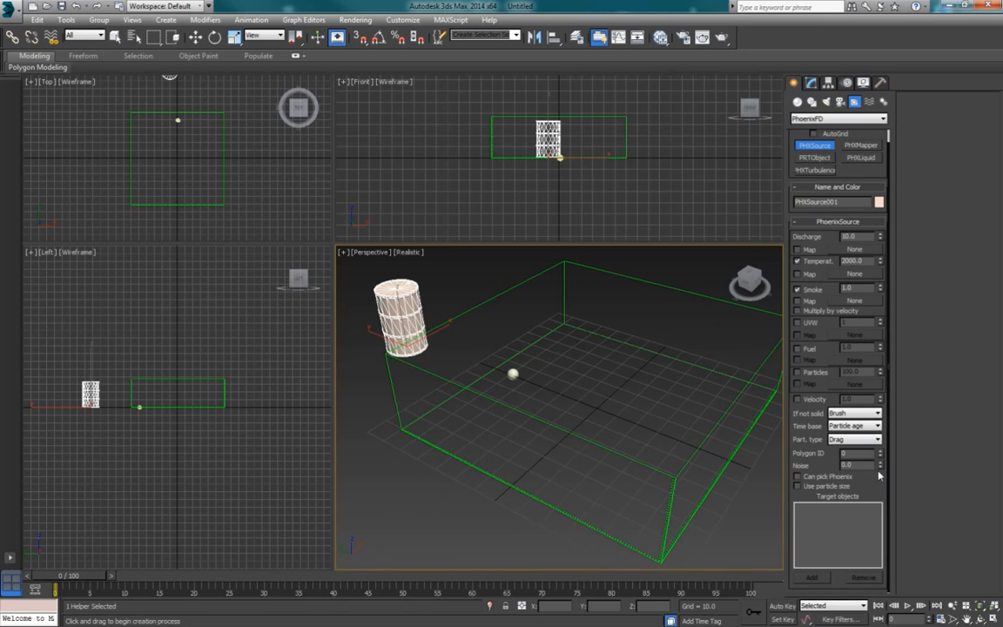
right_click(720, 419)
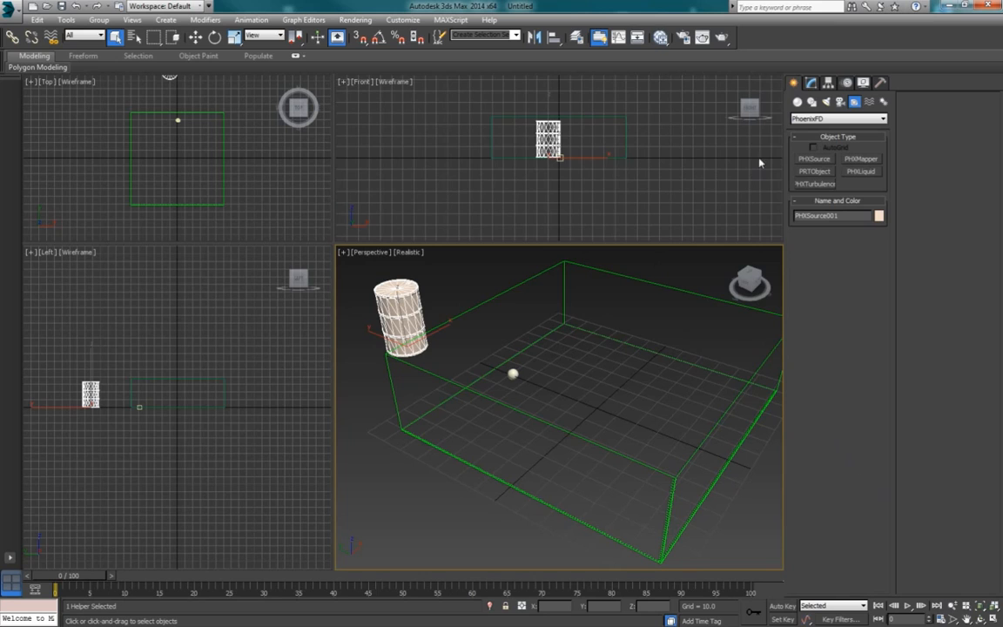
Step: Add the sphere to the target objects of the PHXSource
click(812, 82)
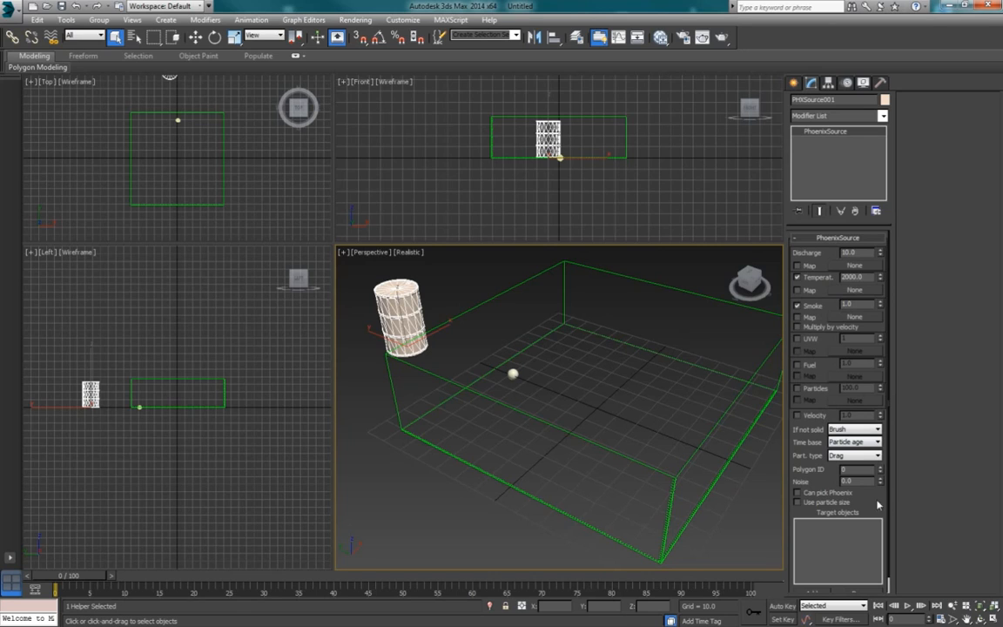
scroll(874, 506, down, 1)
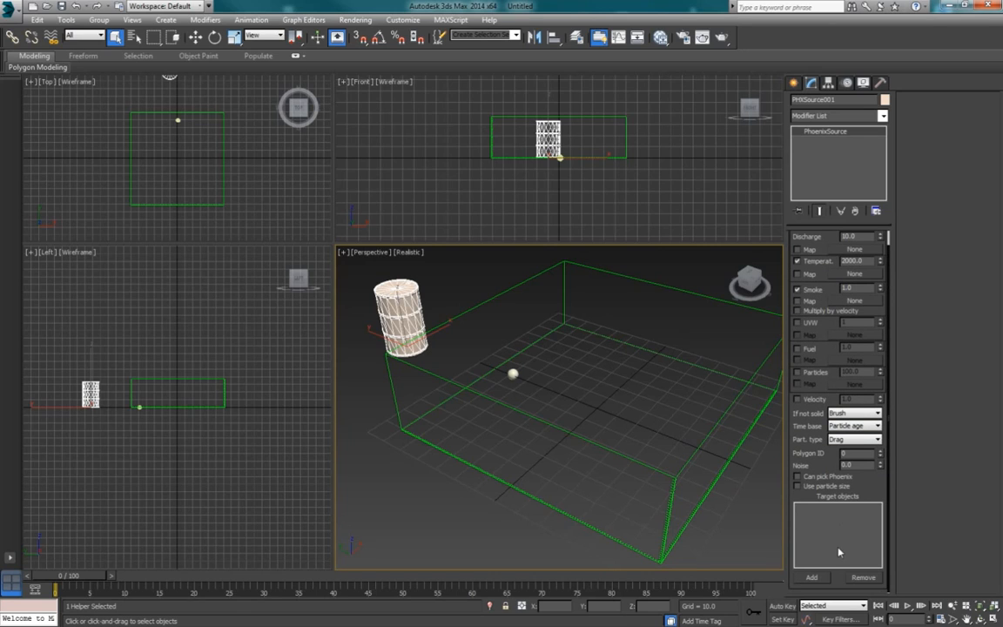
click(815, 578)
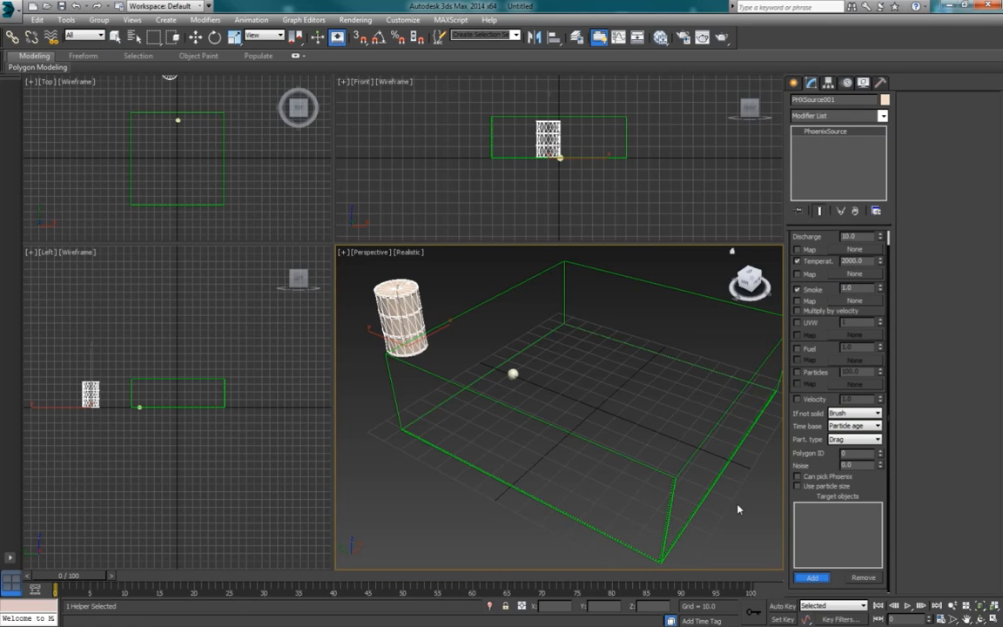
click(513, 375)
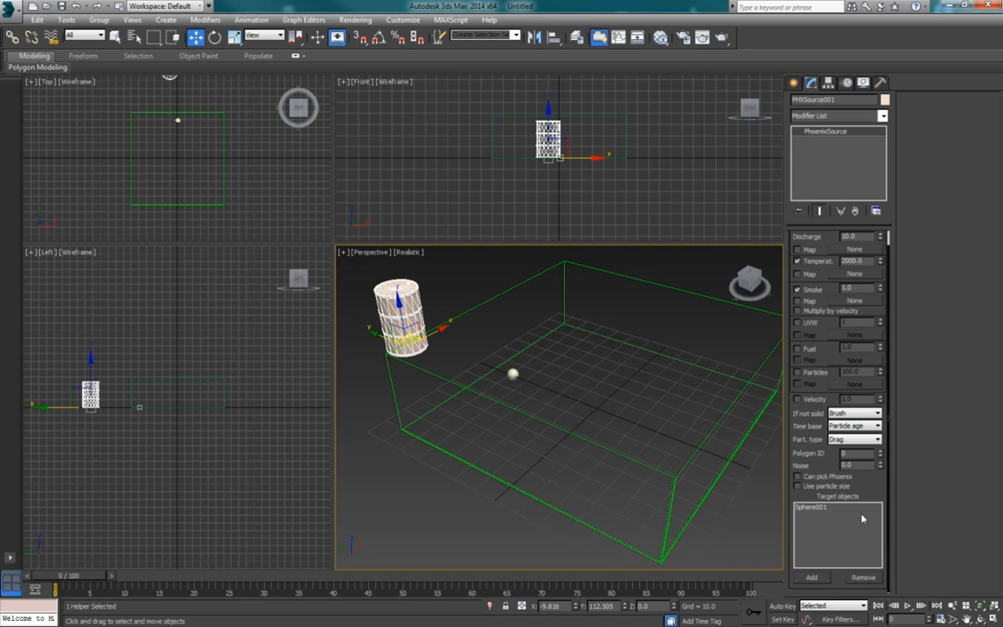
click(831, 507)
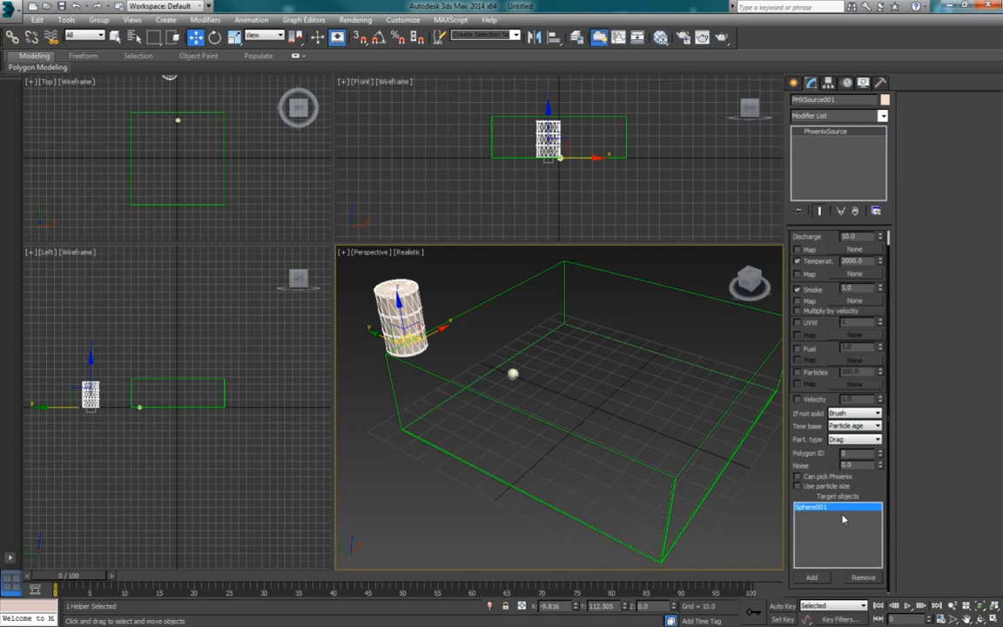
drag(816, 241, 819, 251)
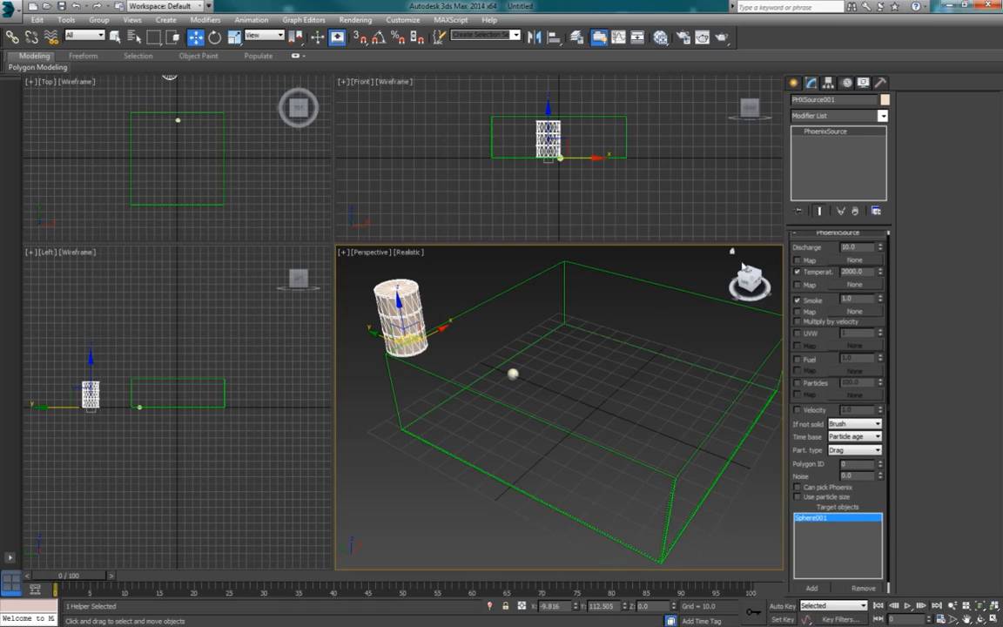
Step: Run a test simulation on the PhoenixFD grid, stop it partway, and play back the timeline to check the emission
middle_drag(661, 305, 648, 304)
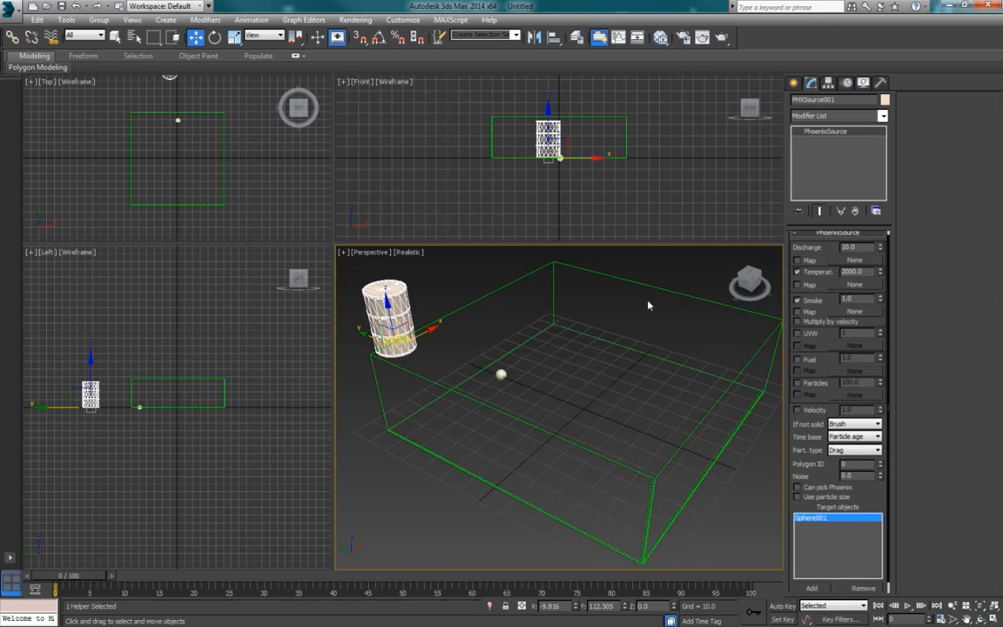
click(639, 288)
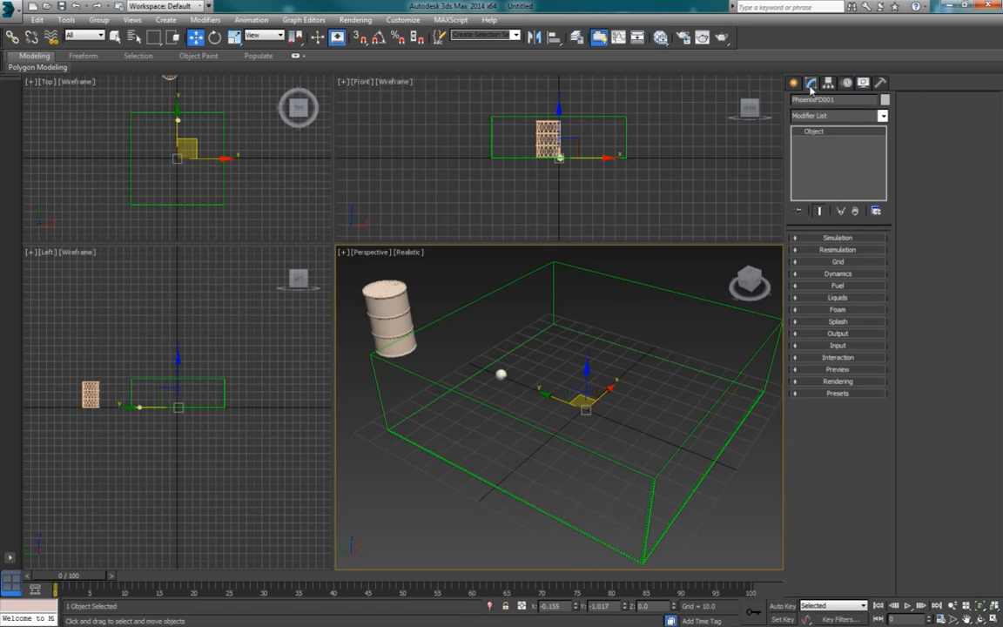
click(837, 237)
click(806, 504)
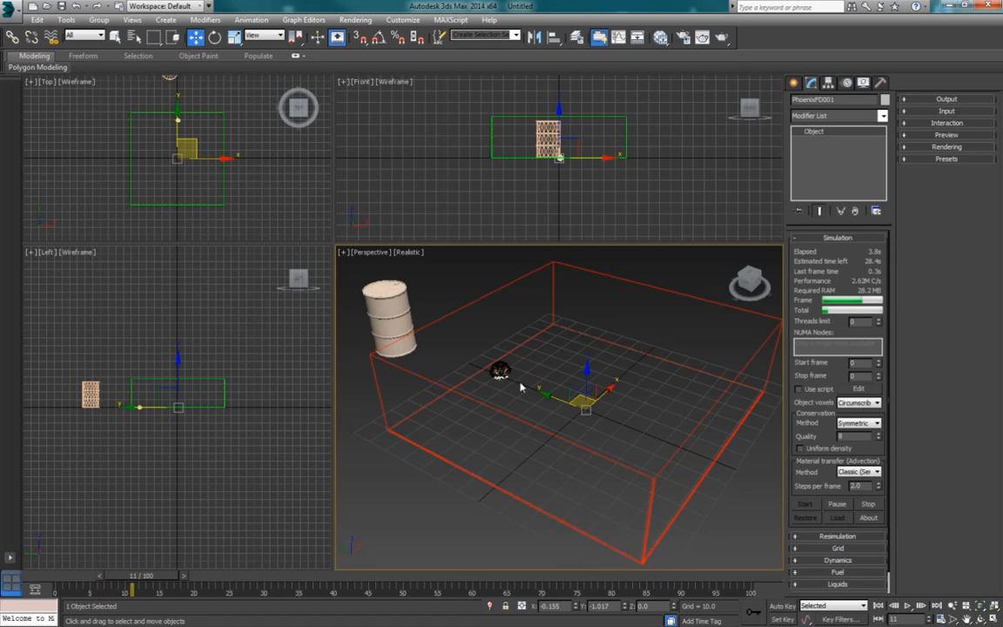
alt+middle_drag(511, 392, 523, 394)
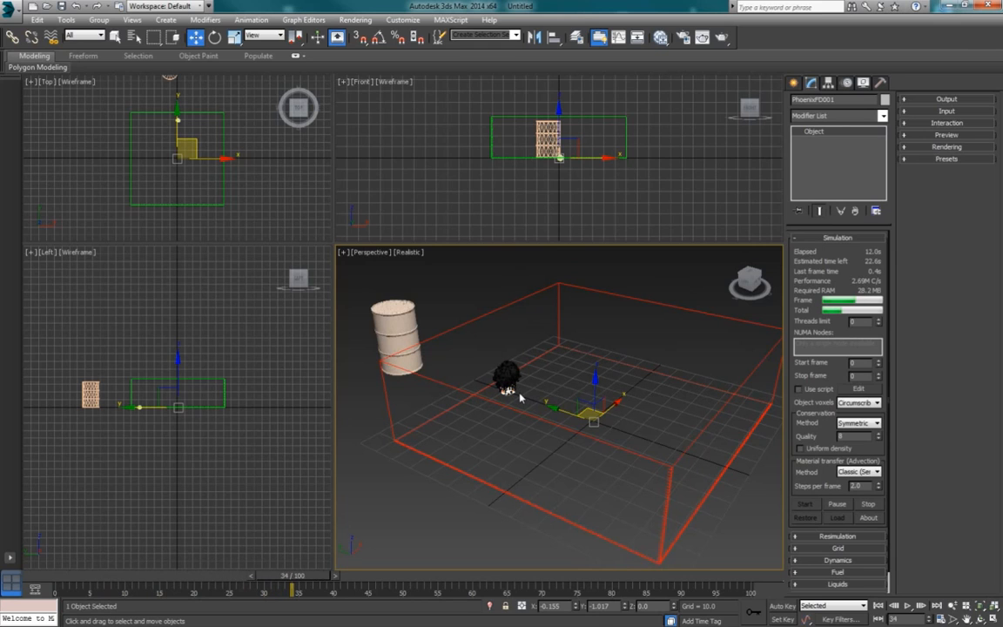
click(868, 504)
click(906, 605)
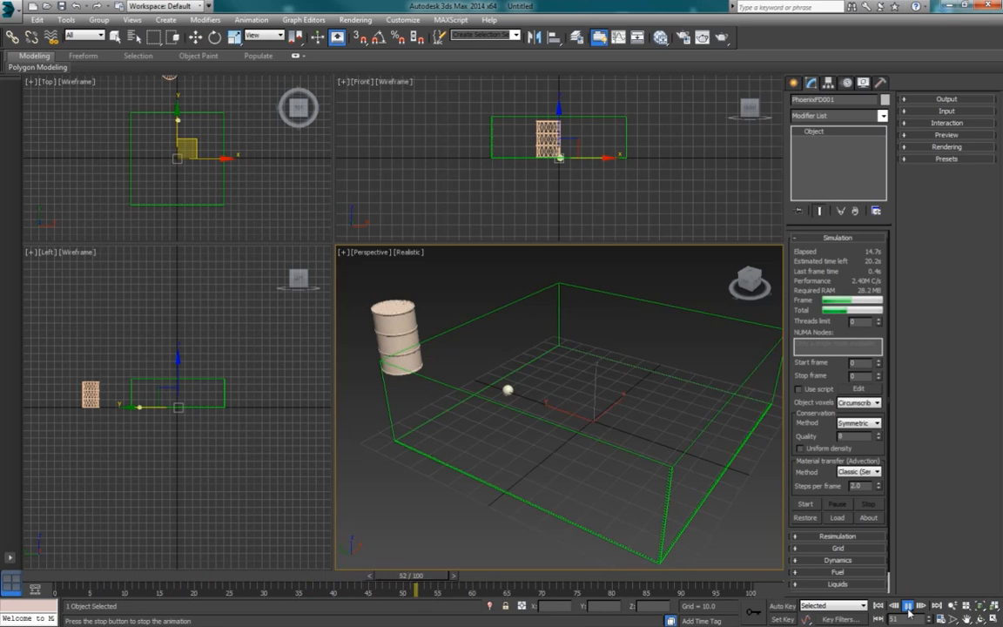
click(908, 609)
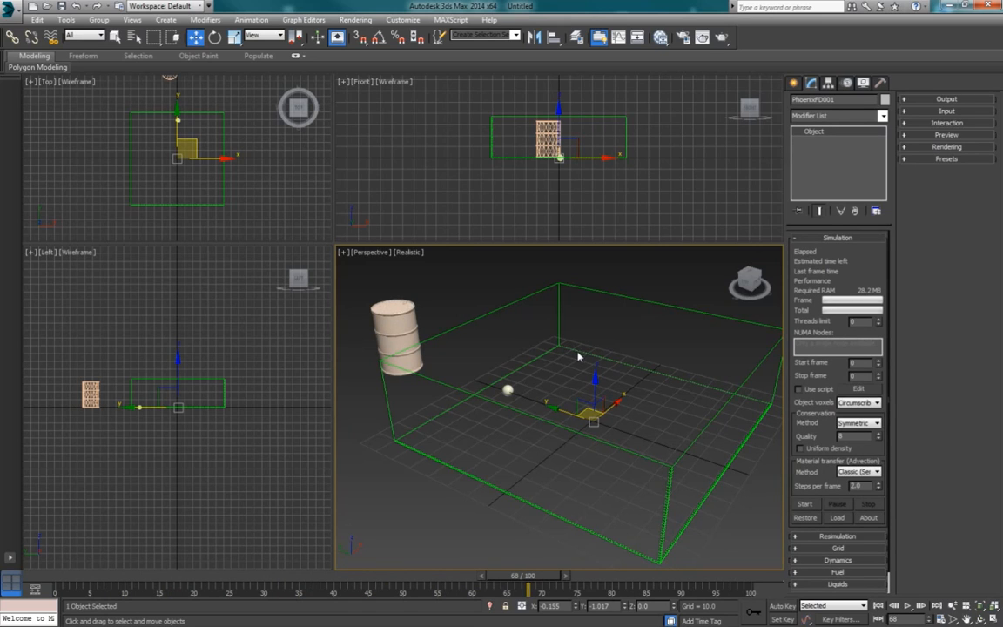
Step: Add the sphere to the simulator's interaction exclude list
click(944, 123)
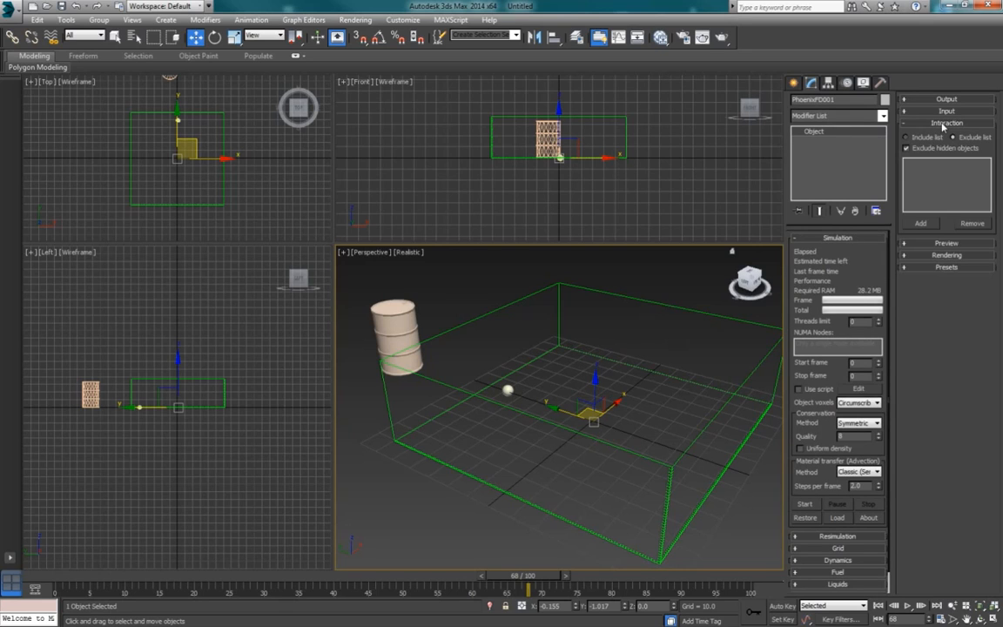
click(921, 223)
click(509, 394)
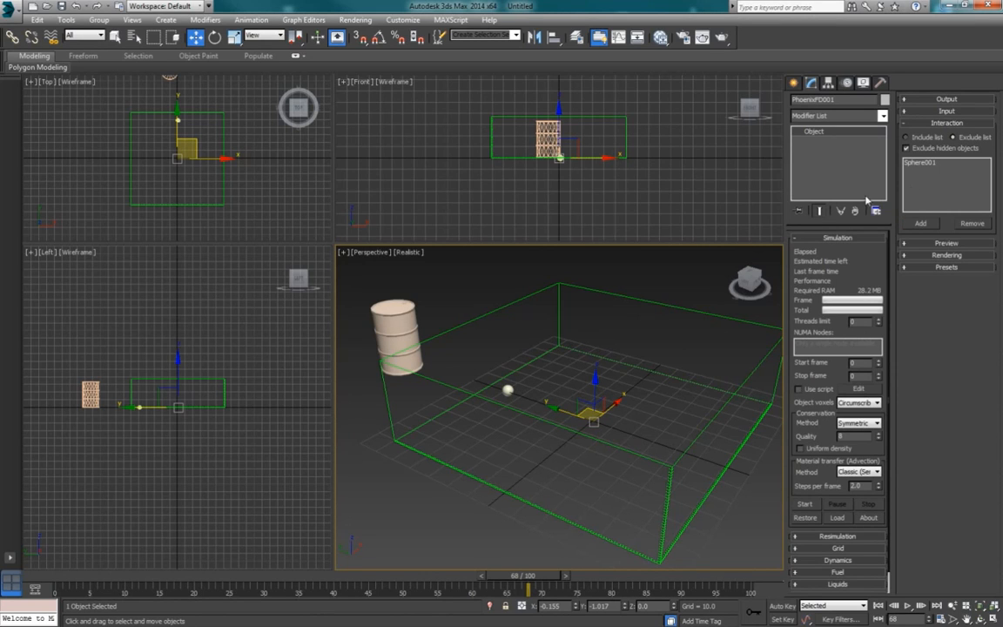
click(940, 123)
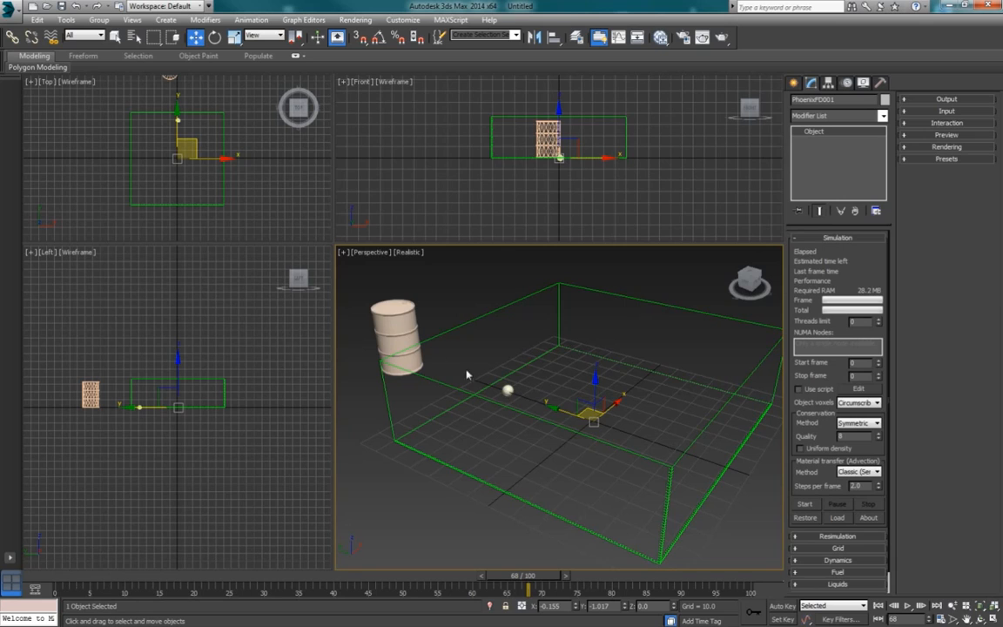
Step: Set the PHXSource's If not solid mode to Inject and its Discharge to 1000
click(399, 341)
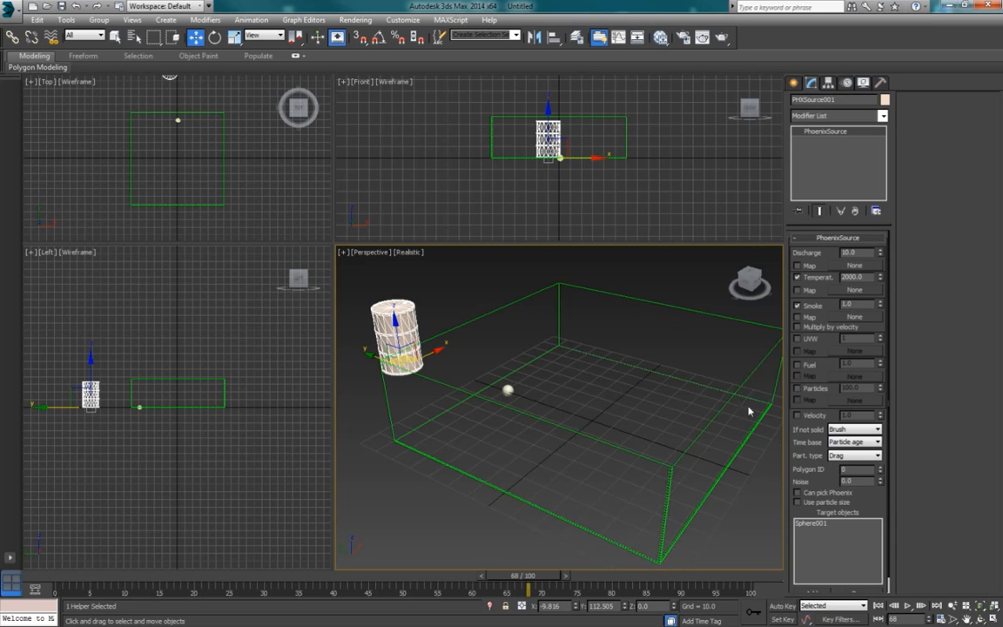
click(843, 430)
click(838, 439)
text(0)
key(Return)
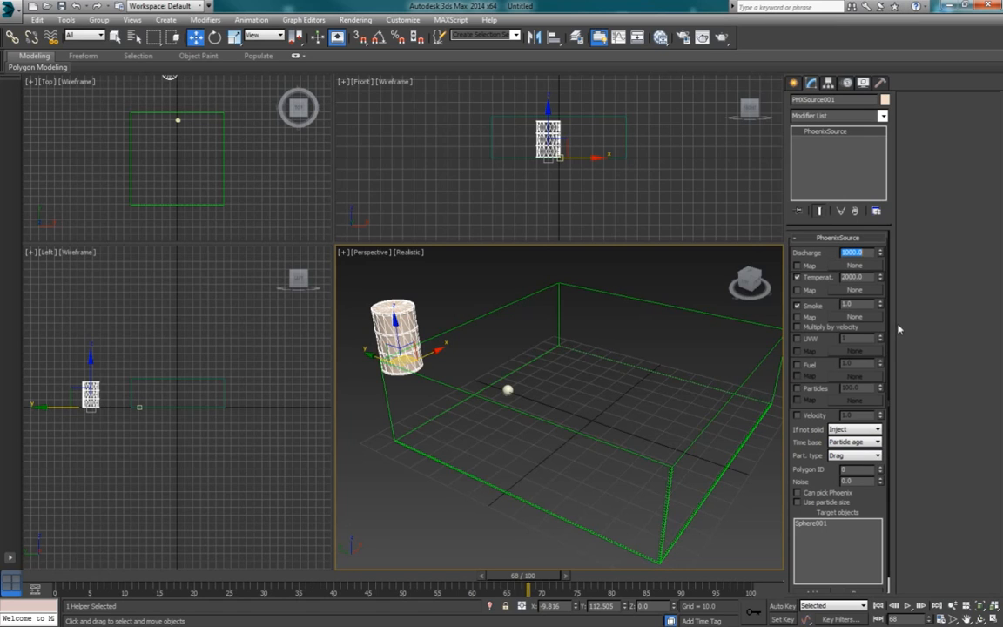
Step: Run a test simulation on the PhoenixFD grid, stop it partway, and play back the explosion from frame 0
click(719, 321)
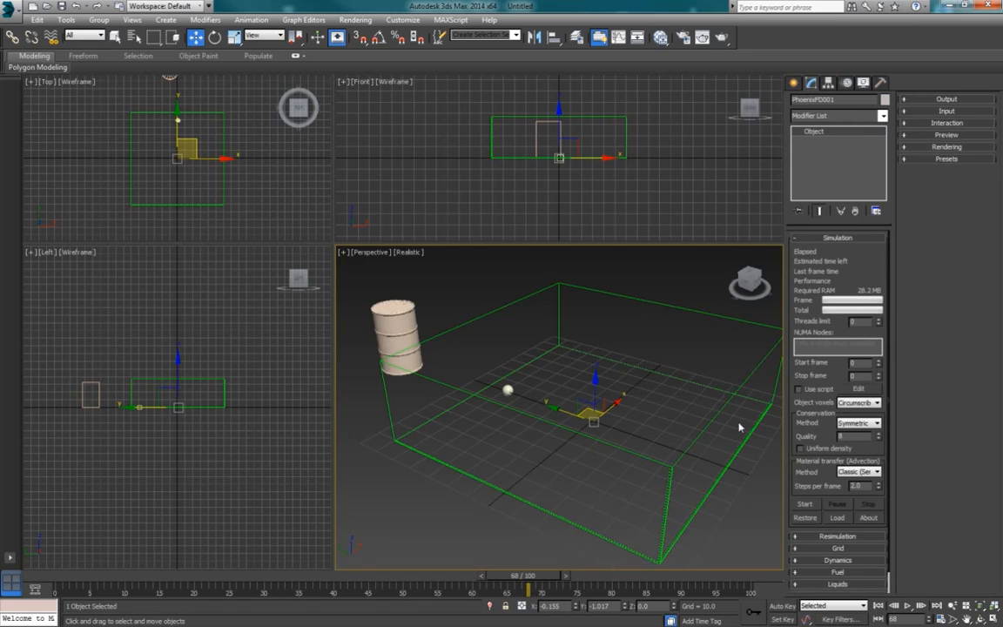
click(804, 503)
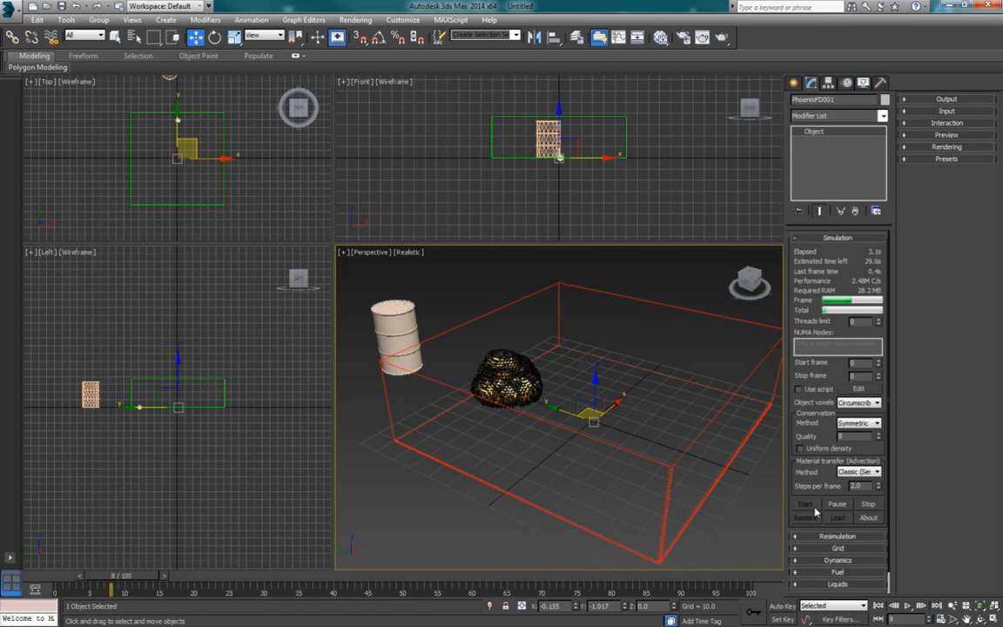
alt+middle_drag(564, 454, 577, 438)
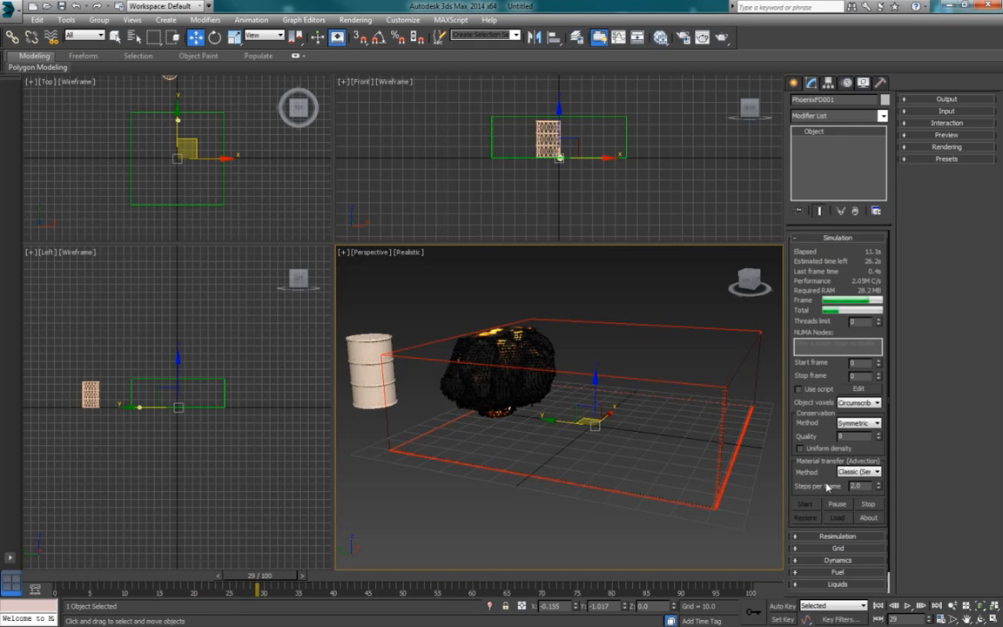
click(868, 504)
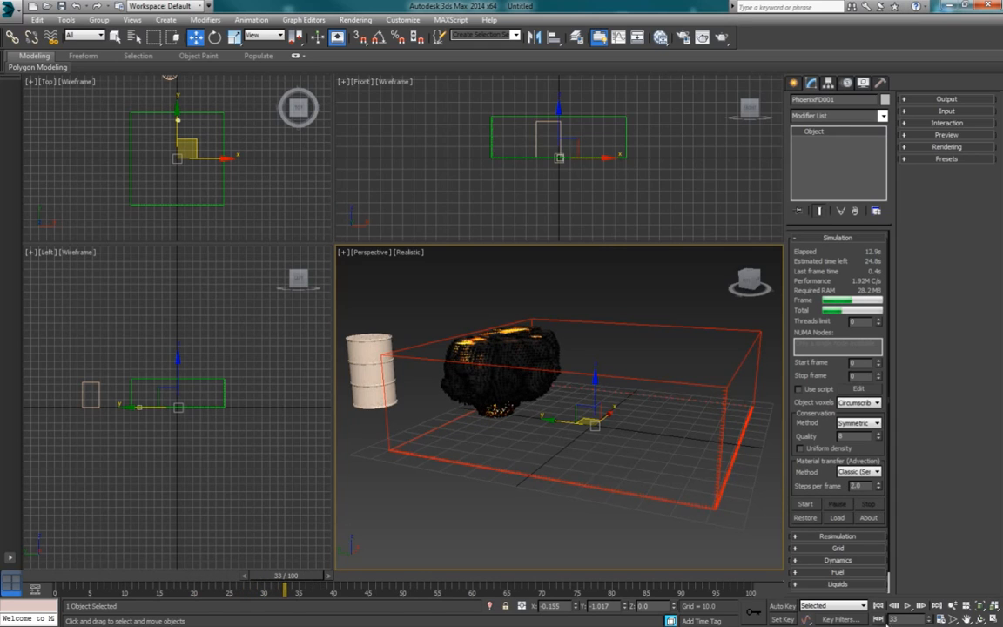
click(877, 605)
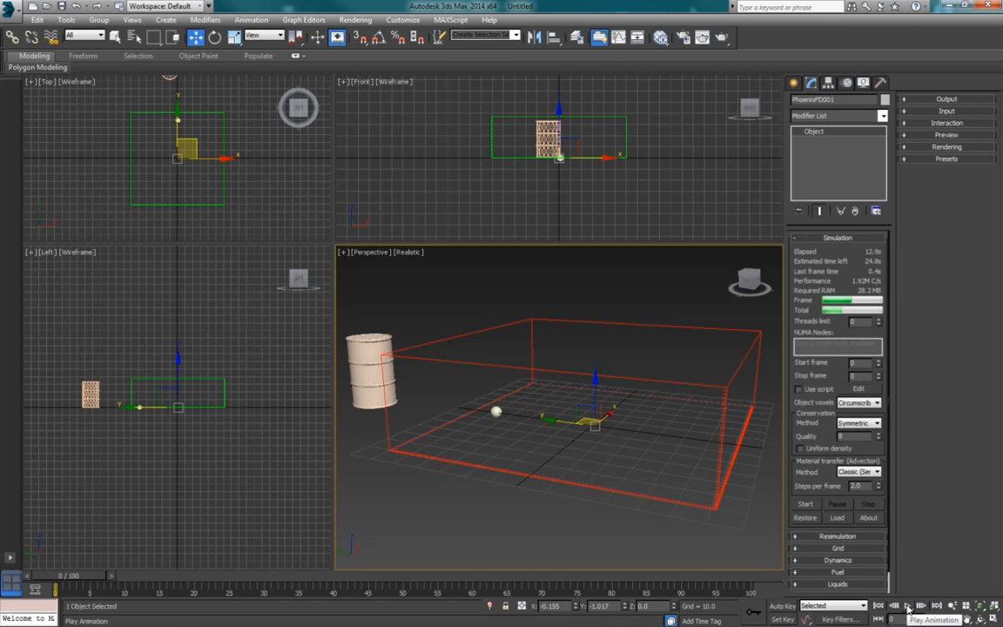
click(907, 608)
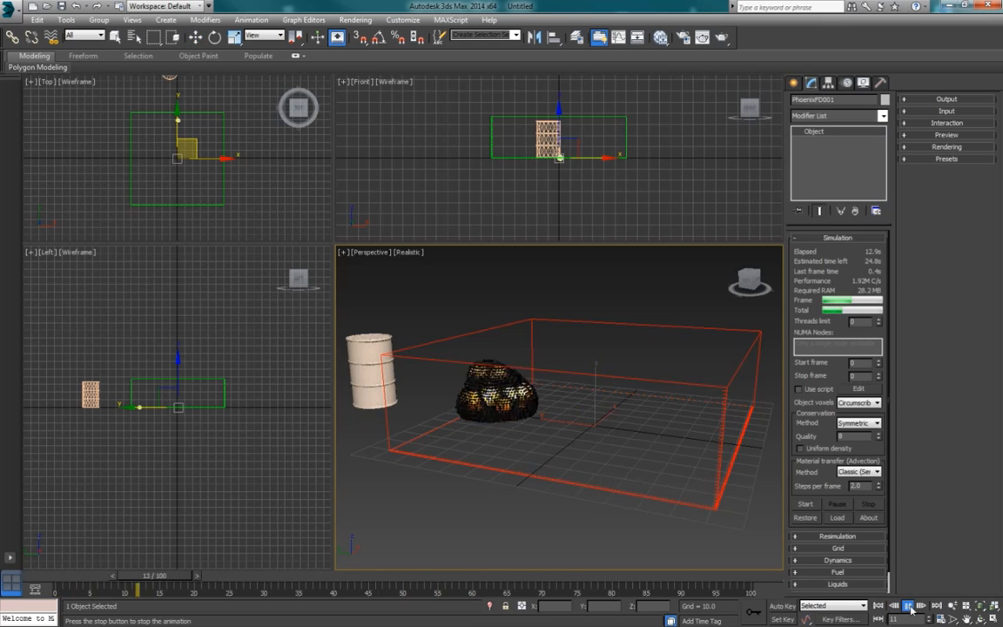
click(910, 608)
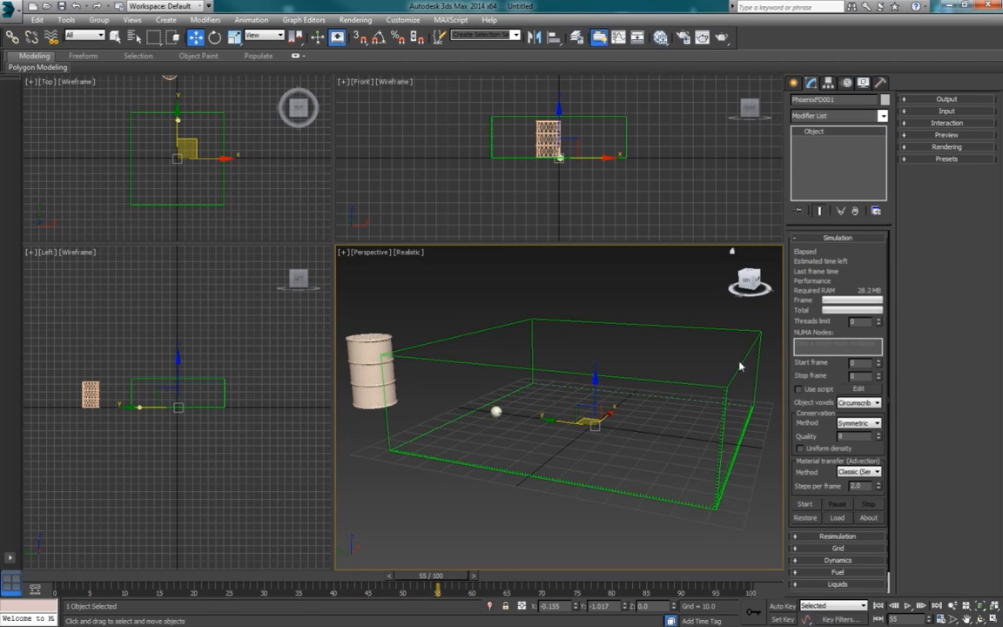
Step: Set the PhoenixFD simulator's Adaptive Grid to Speed
click(837, 549)
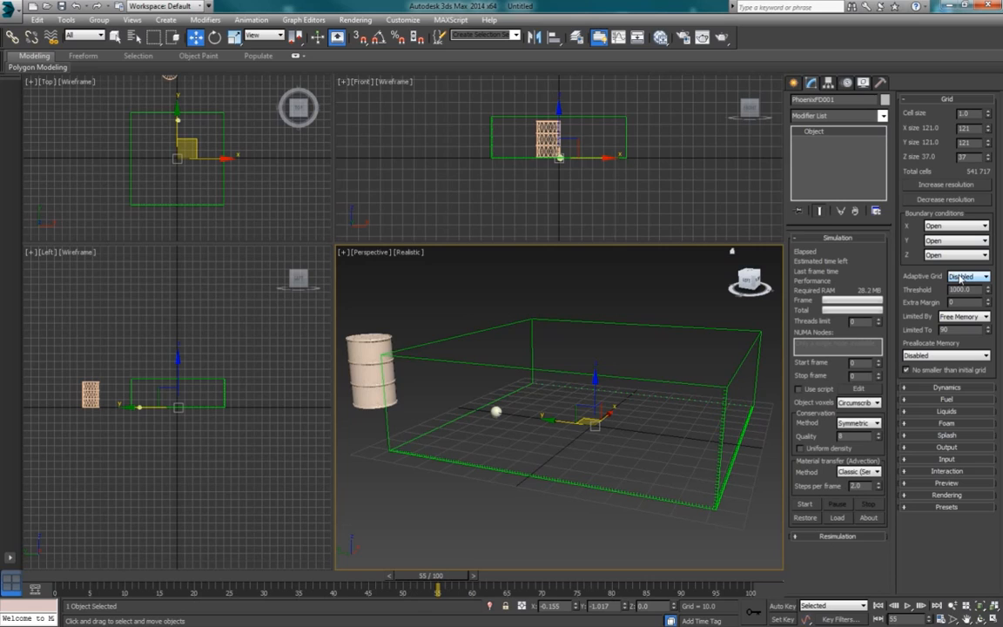
click(967, 277)
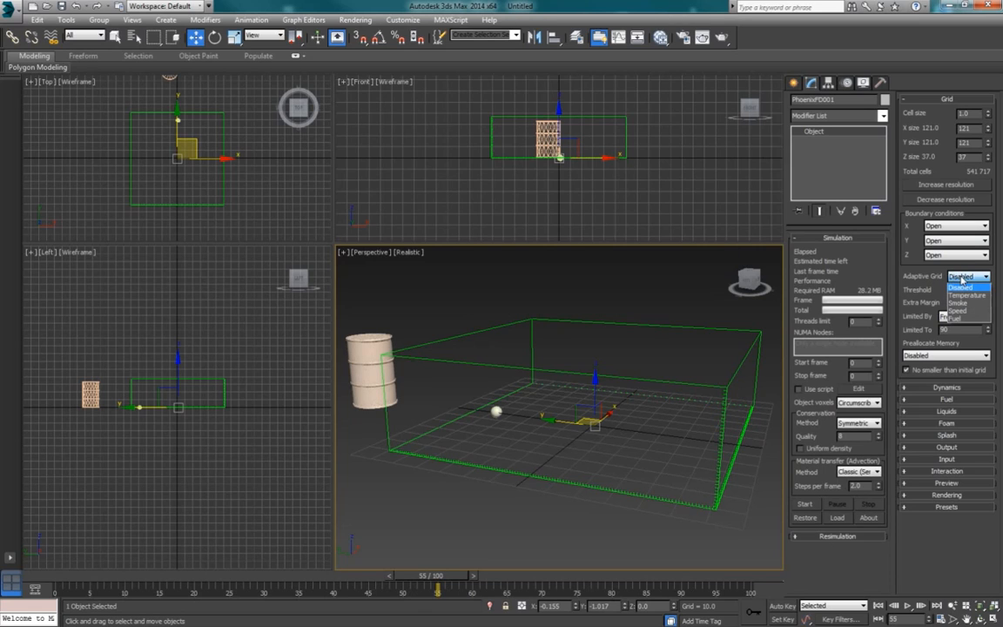
click(968, 312)
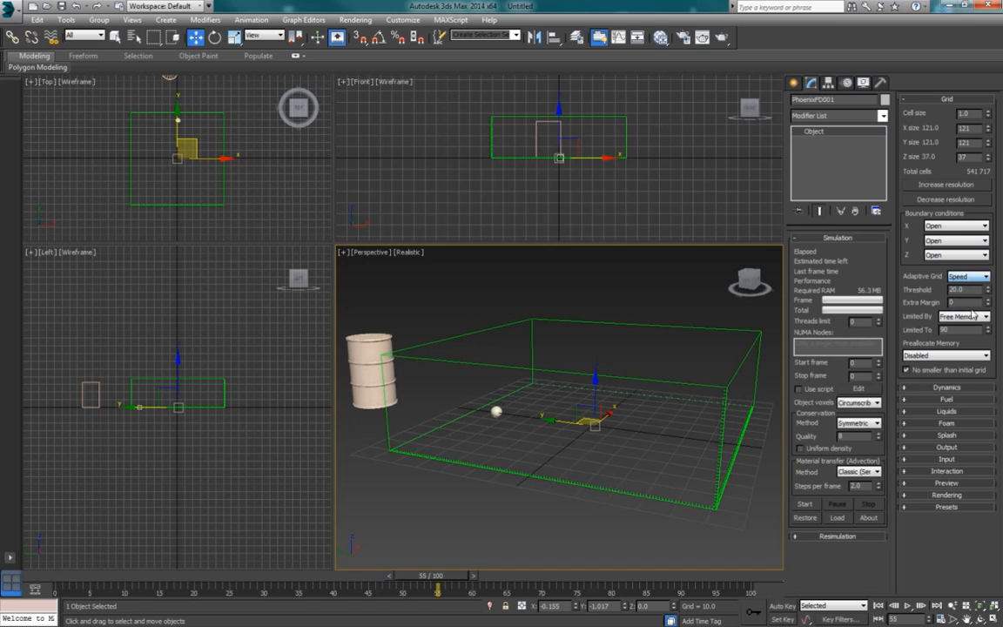
Step: Simulate with the adaptive grid, stop the run partway, and play back the timeline to check the grid's expansion
click(804, 505)
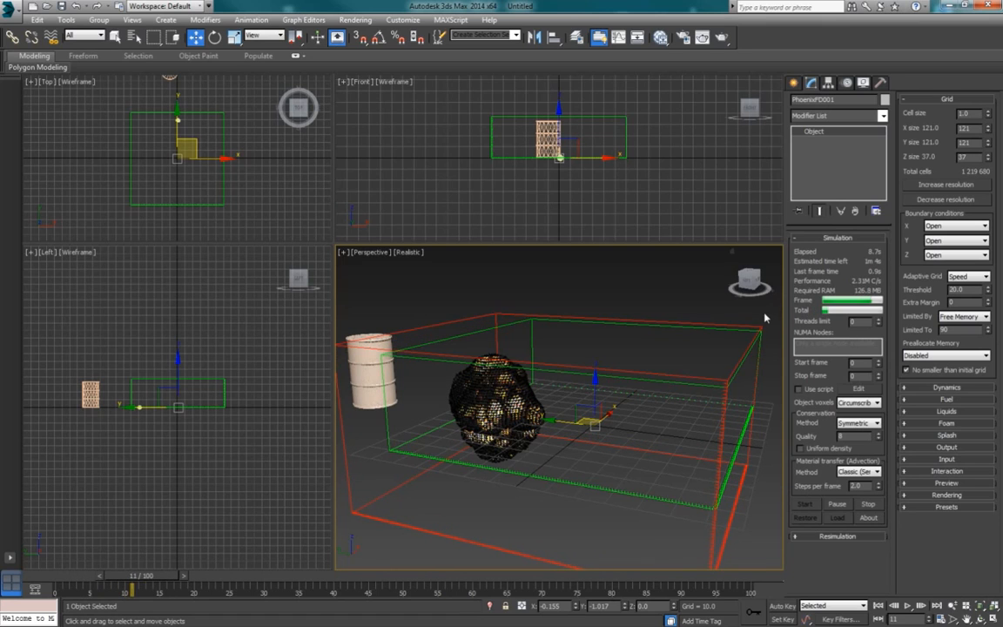
click(950, 290)
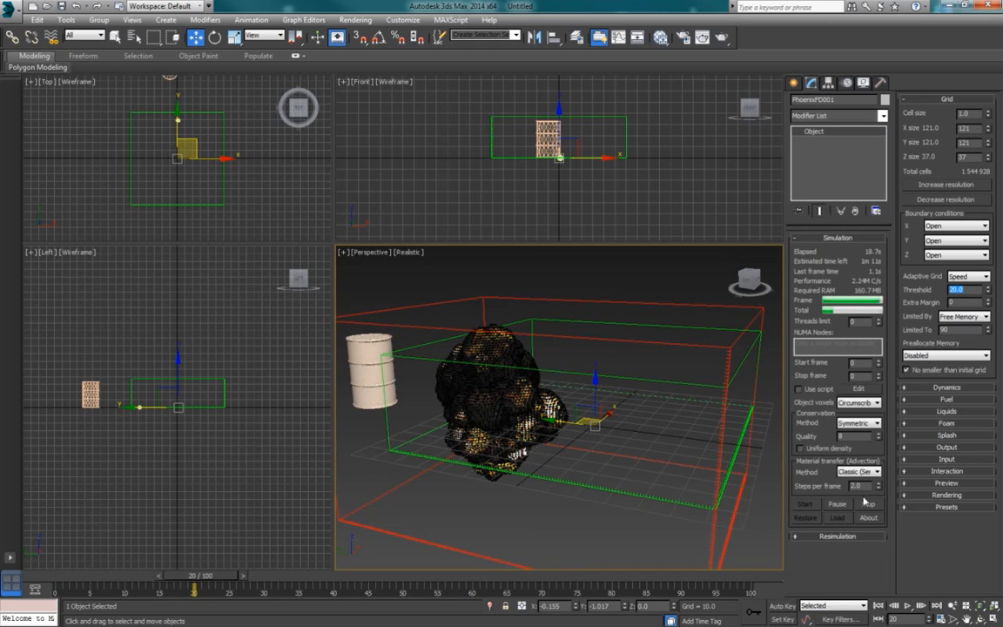
click(873, 509)
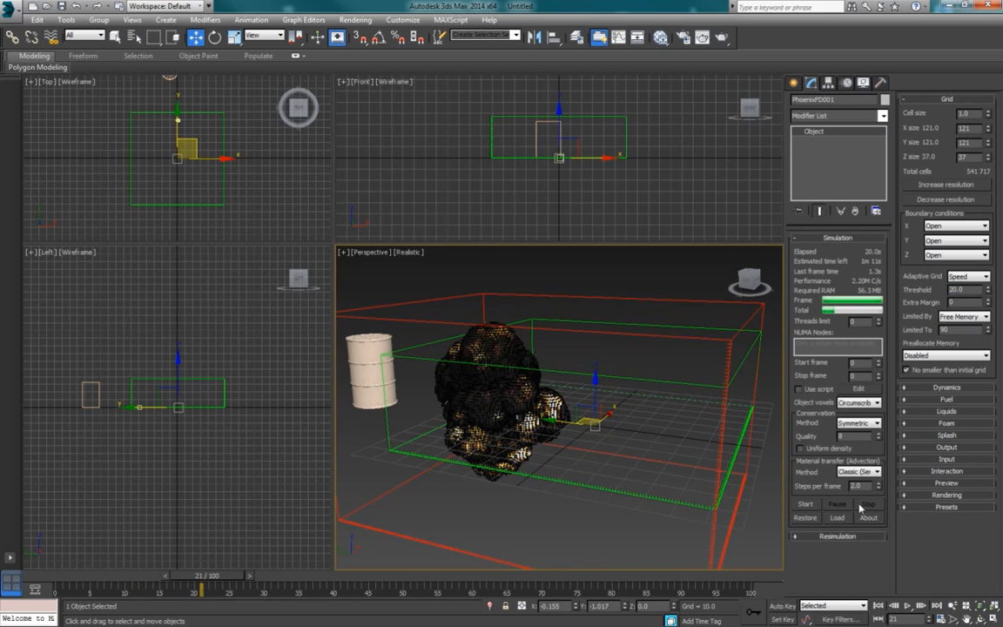
click(907, 605)
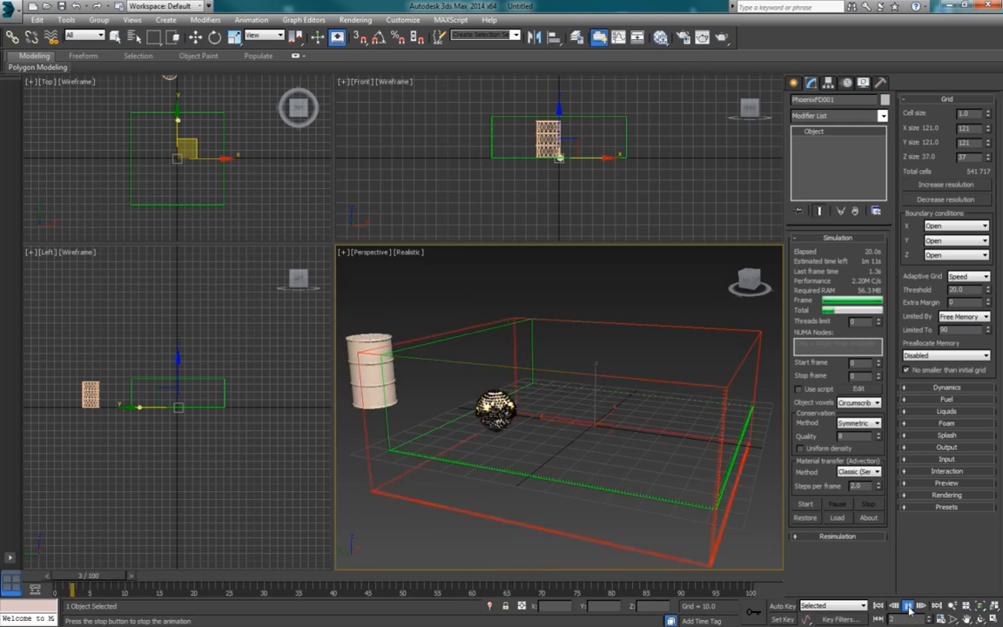
click(906, 605)
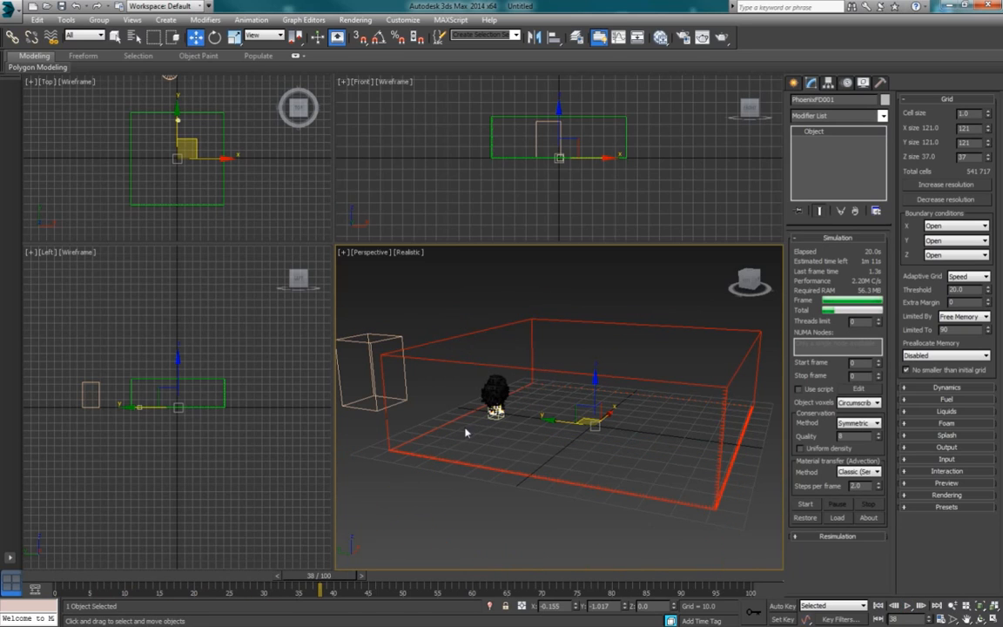
click(907, 605)
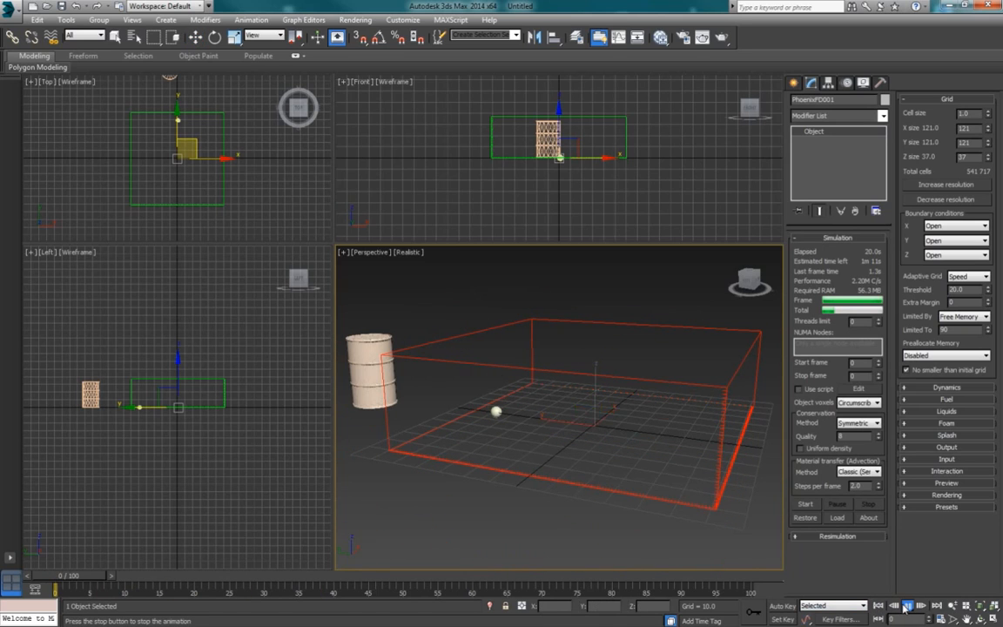
click(907, 606)
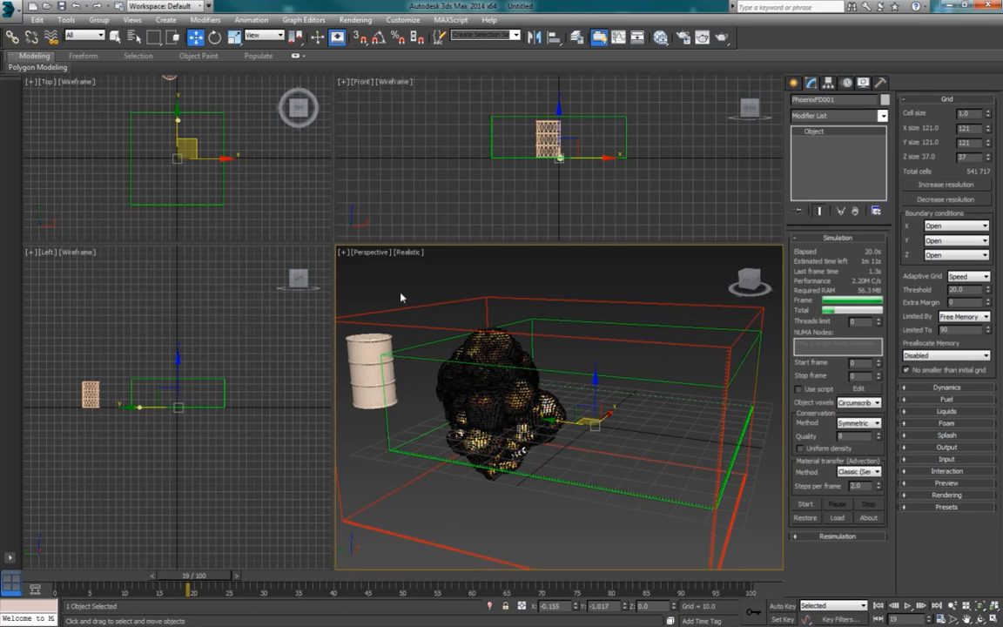
Step: Set the PHXSource's Discharge to 0
click(365, 350)
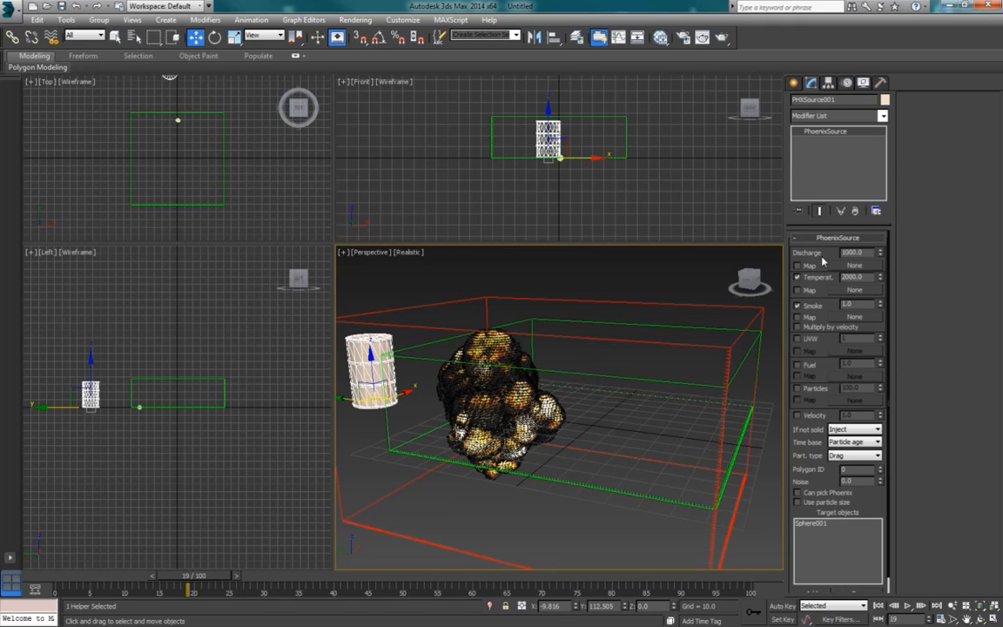
click(867, 252)
key(Return)
Step: Turn on Auto Key from frame 5 and key the PHXSource's Discharge at 3000 on frame 6
drag(163, 574, 133, 574)
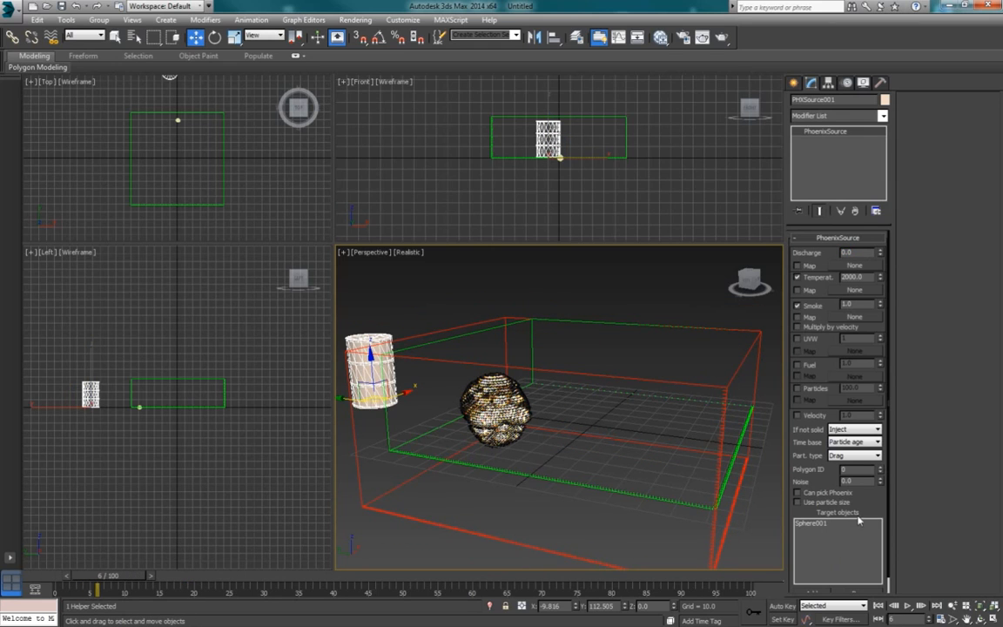
click(69, 576)
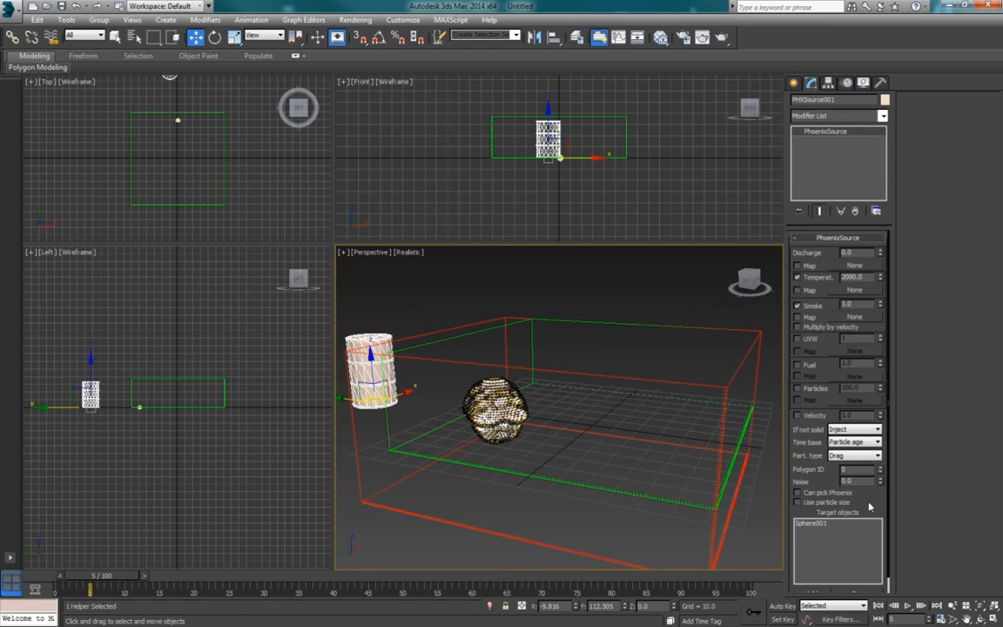
scroll(828, 551, down, 2)
click(787, 604)
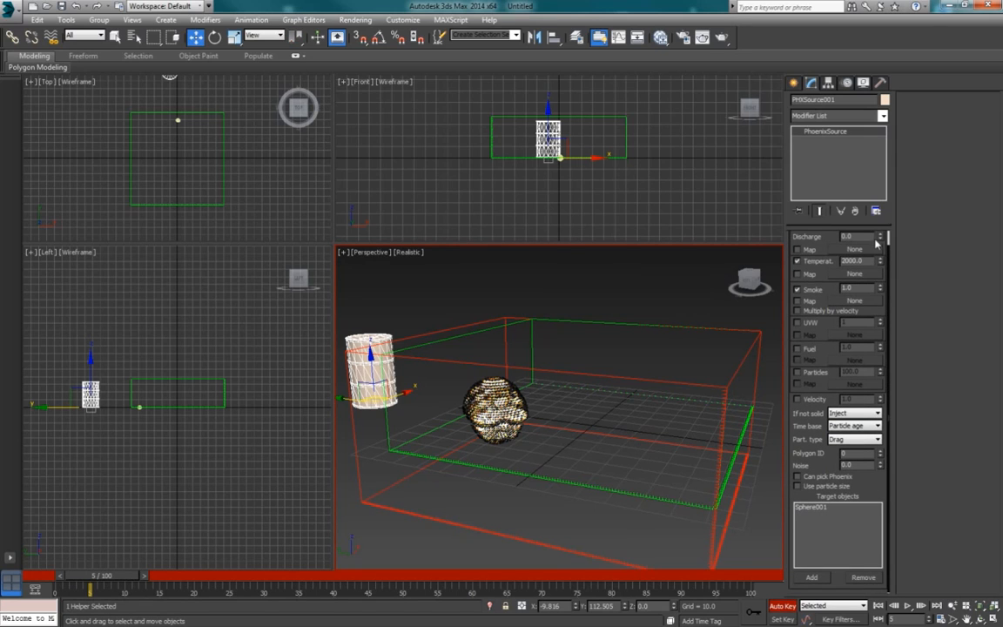
click(144, 579)
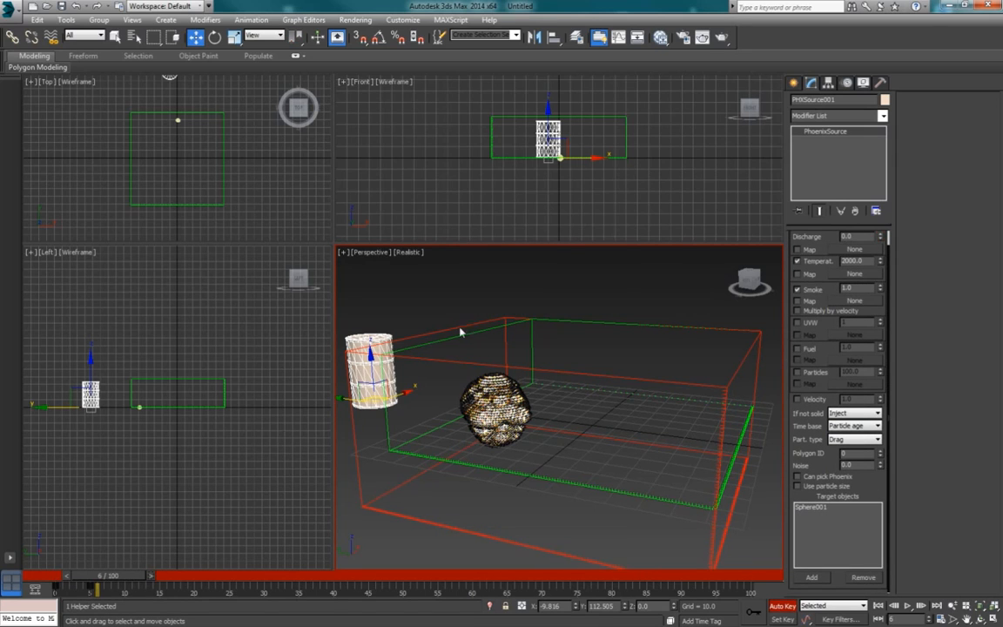
drag(862, 238, 802, 237)
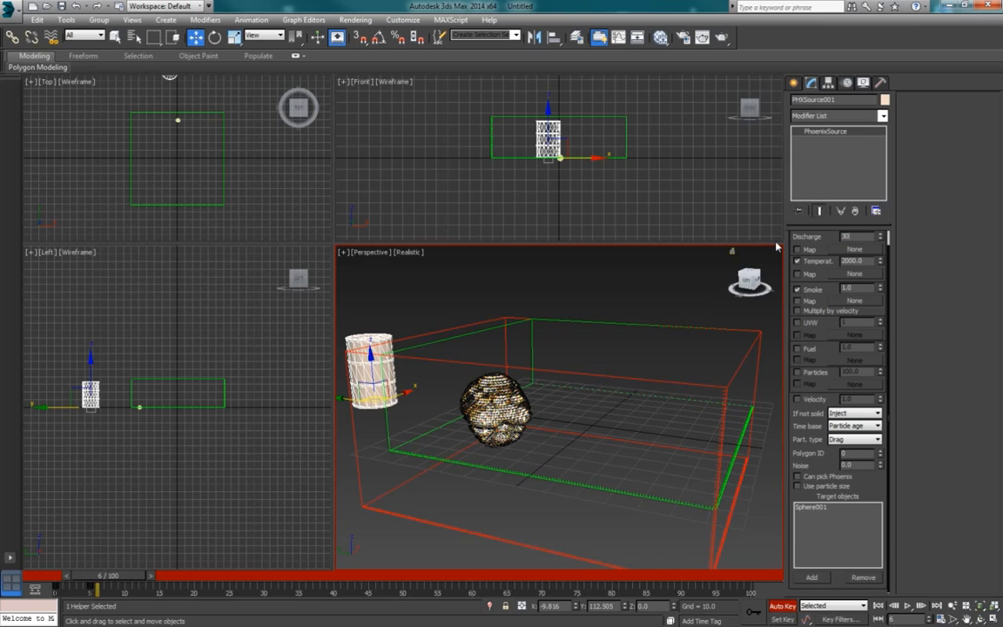
text(3000)
key(Return)
Step: Key the PHXSource's Discharge at 0 on frame 7, turn off Auto Key, and check the values on frames 6 and 7
click(154, 578)
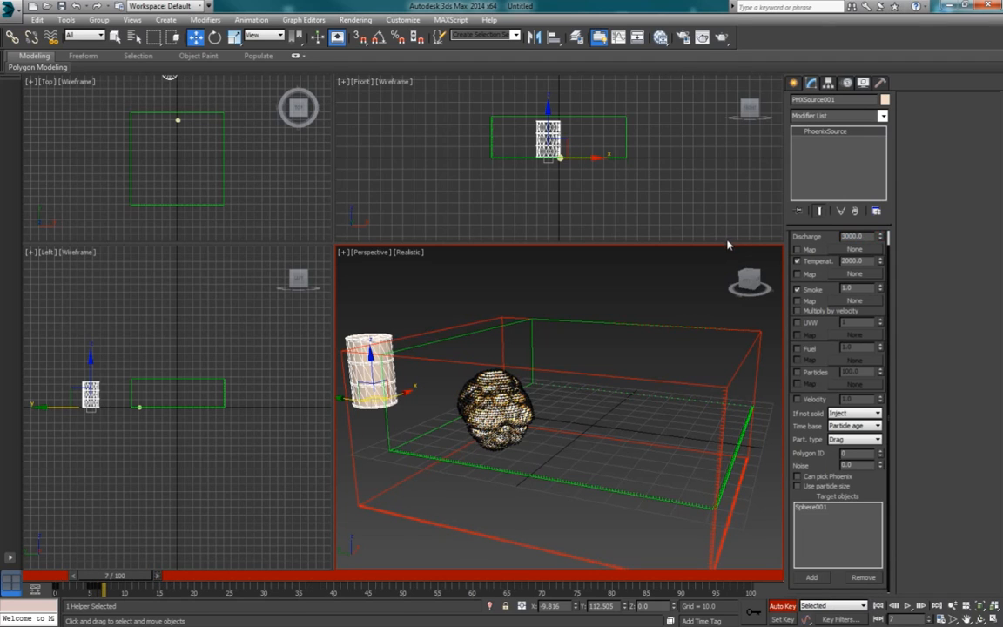
drag(871, 238, 823, 261)
click(782, 605)
mouse_move(150, 576)
mouse_down()
mouse_move(102, 580)
mouse_move(149, 578)
mouse_up()
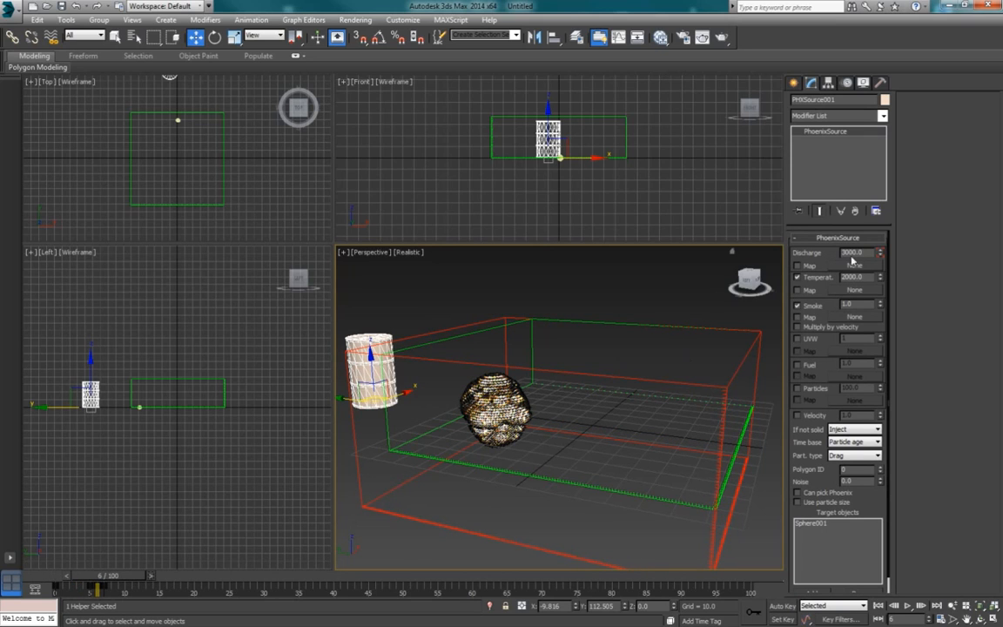
click(155, 578)
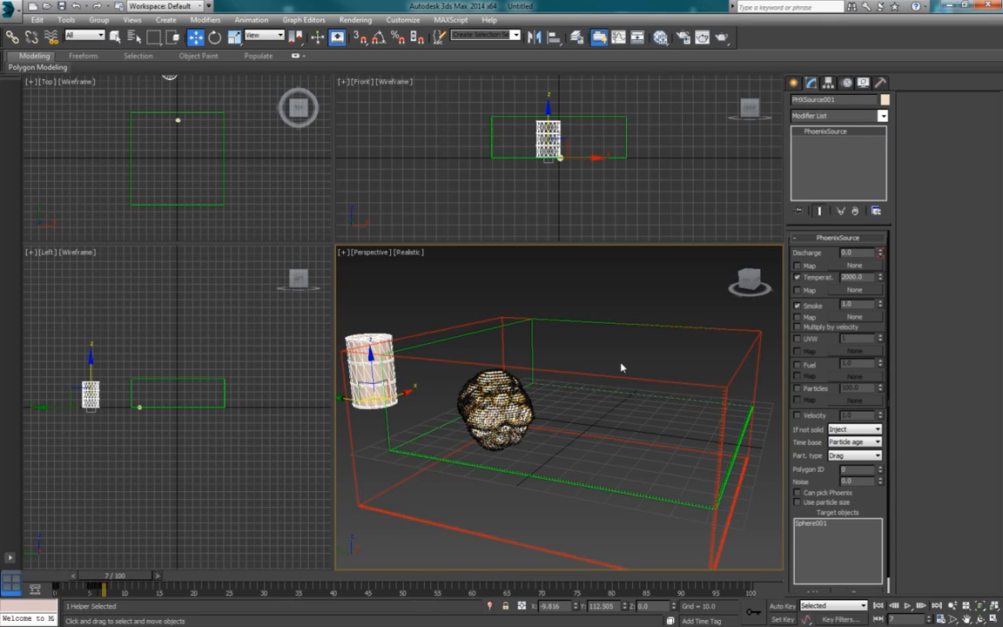
Step: Simulate the PhoenixFD grid with the keyed discharge, stop the run partway, play it back, and return to frame 0
click(600, 326)
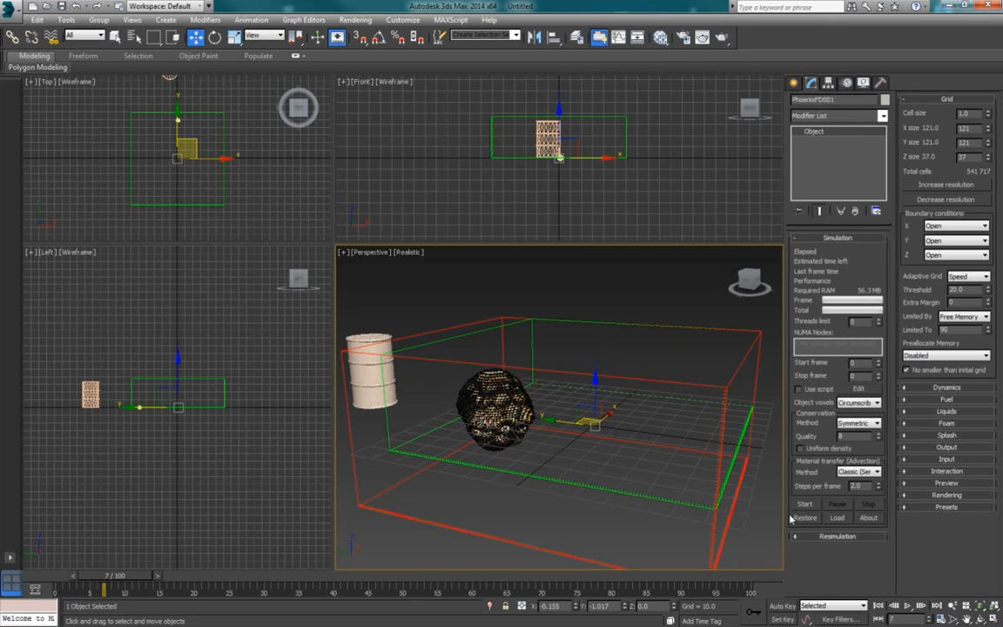
click(807, 503)
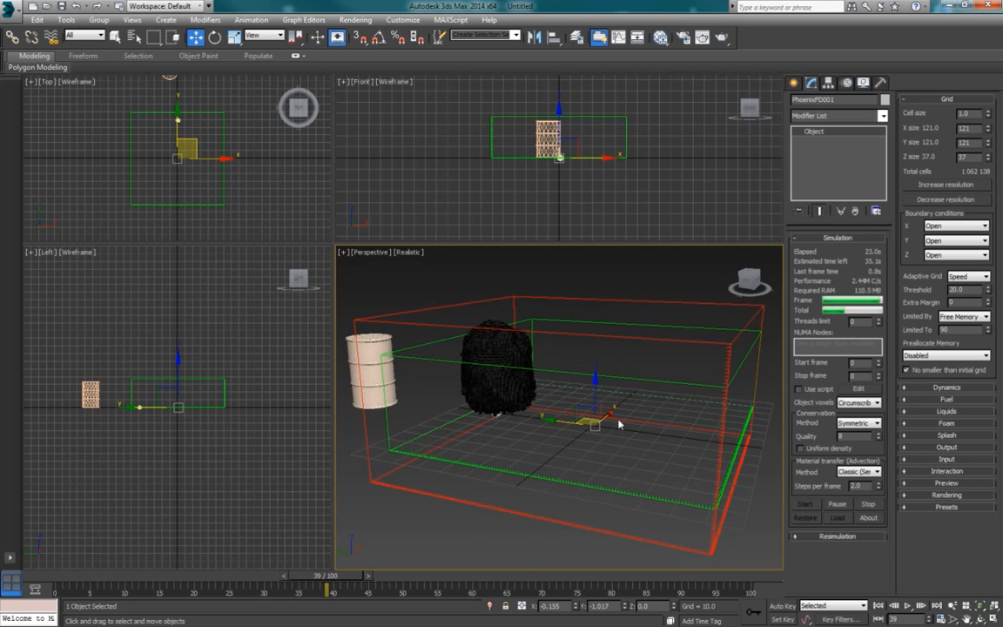
click(868, 507)
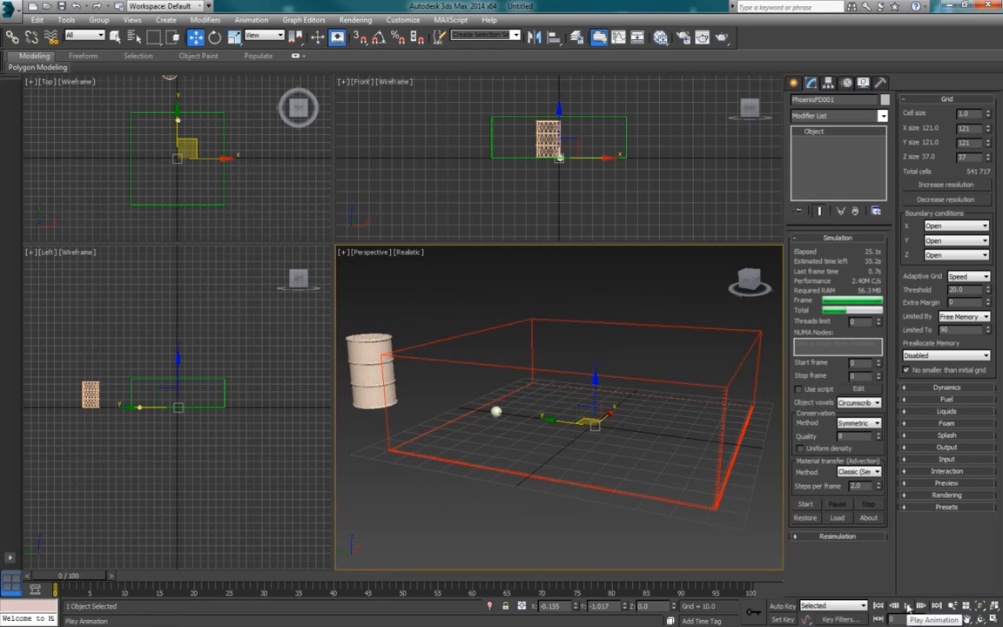
click(906, 607)
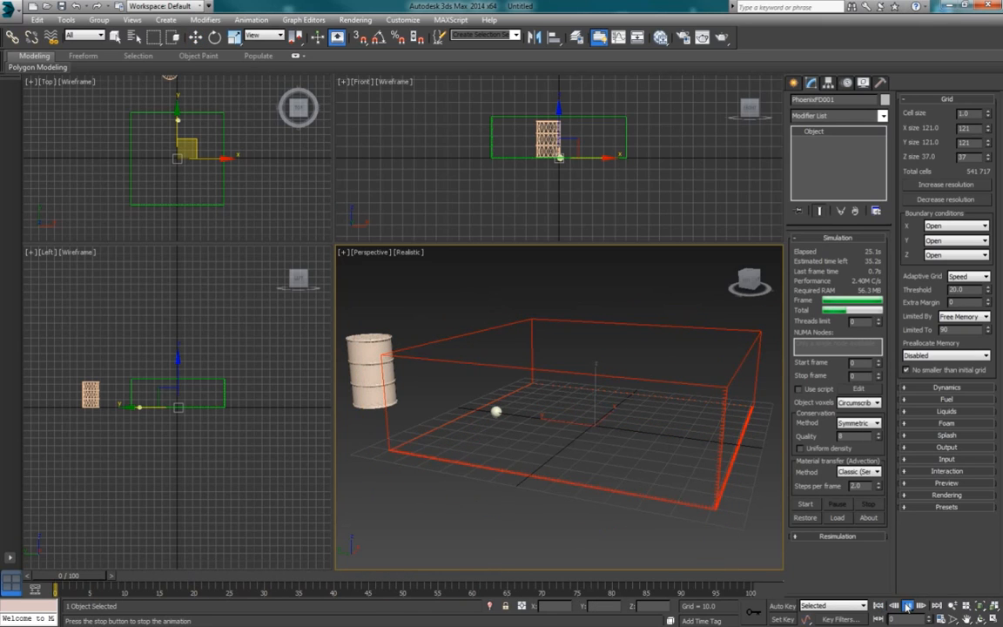
click(907, 606)
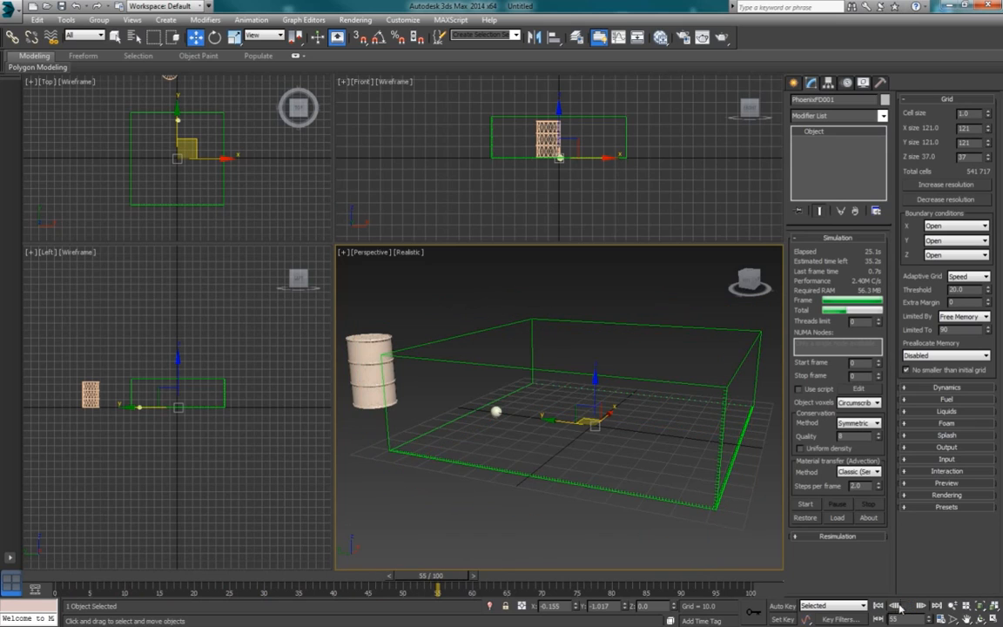
click(879, 607)
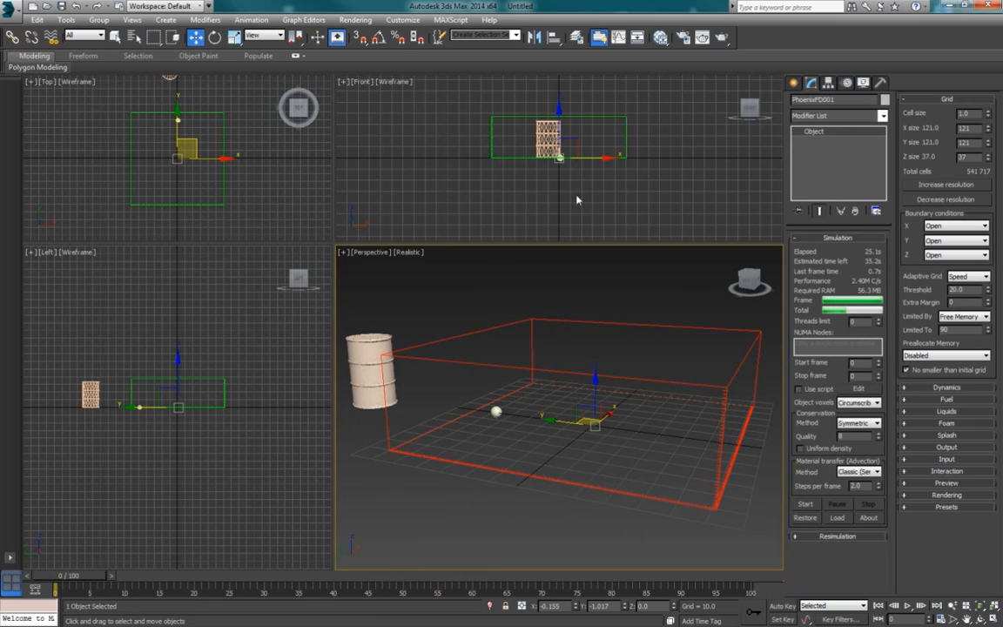
Step: Lower the PhoenixFD grid in the Front view to about Z -17 and start a new simulation
click(587, 121)
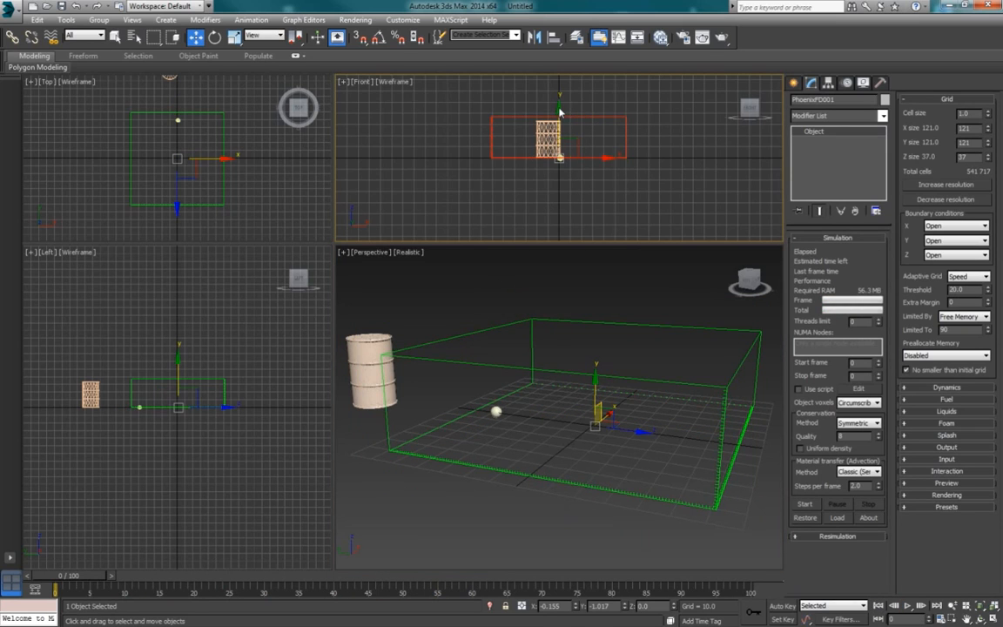
drag(560, 125, 562, 131)
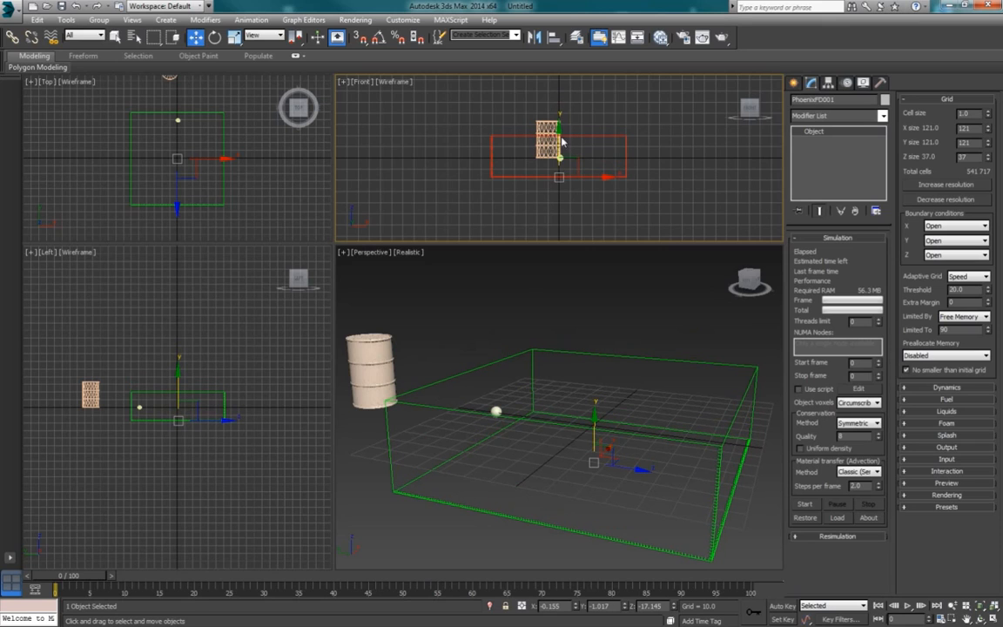
click(806, 505)
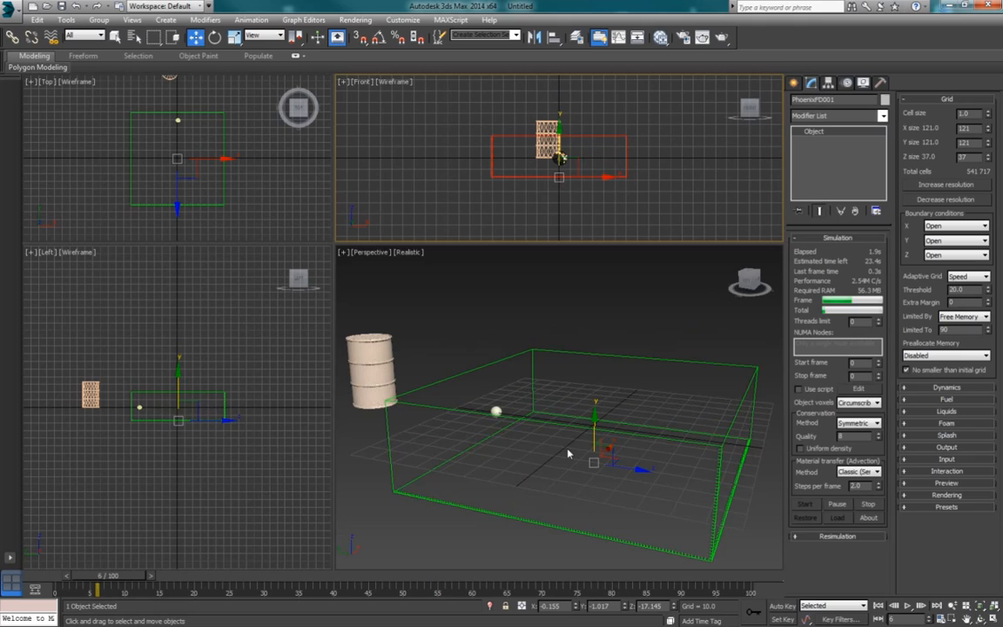
Step: Stop the simulation around frame 40 and play the result back in the Perspective view
right_click(544, 442)
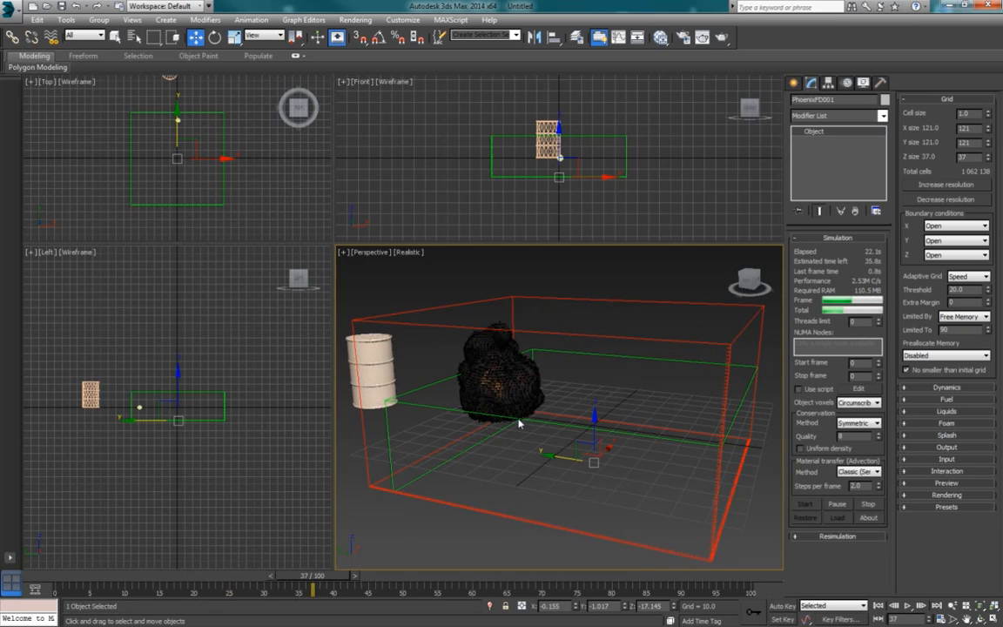
click(868, 504)
click(907, 606)
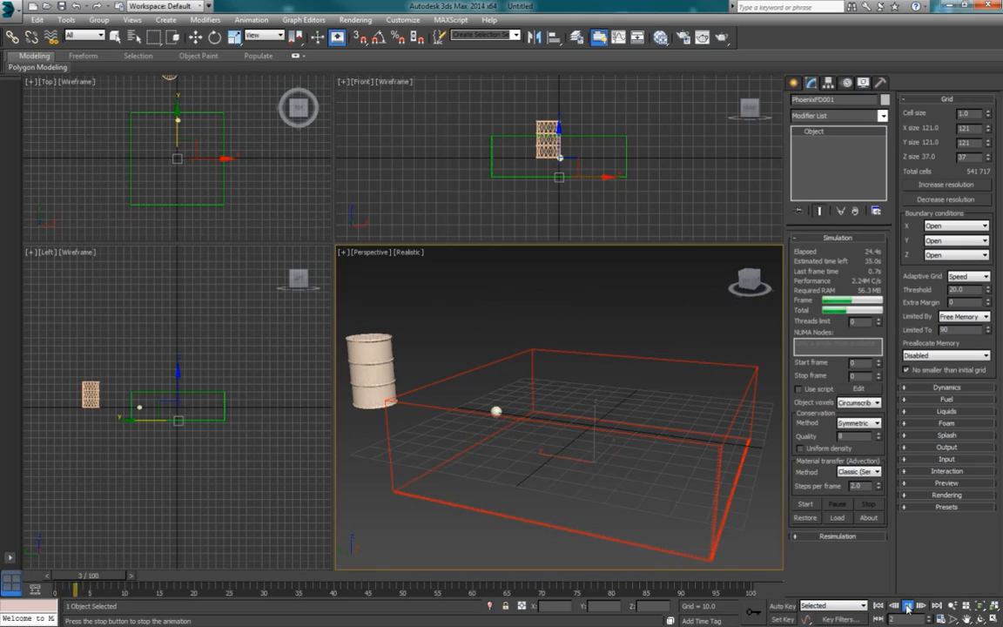
click(907, 607)
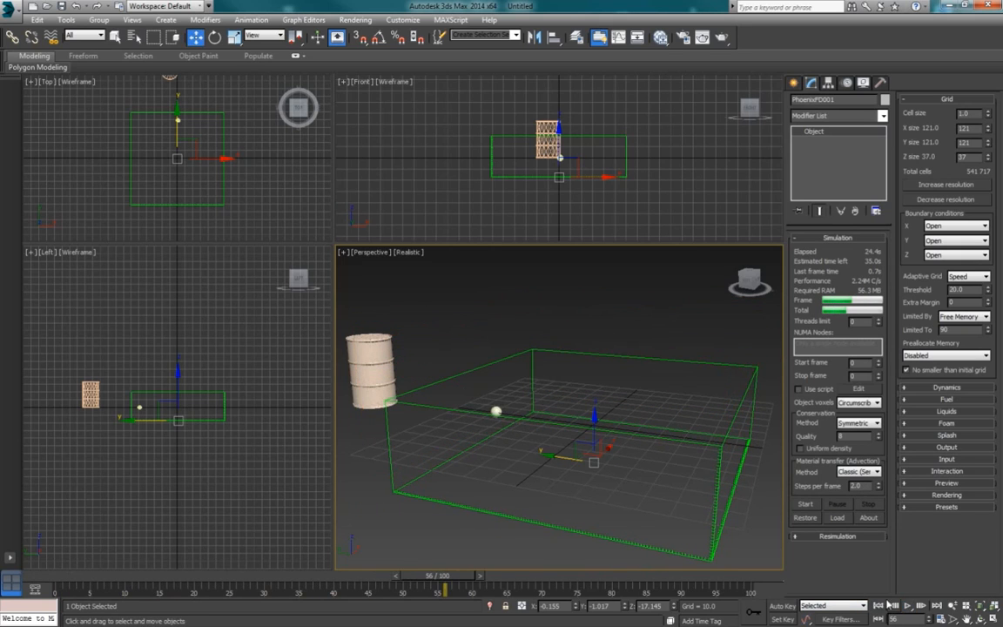
Step: Create a ground box about 190 long and 201 wide under the barrel and simulator, extruded downwards from the grid plane
click(792, 83)
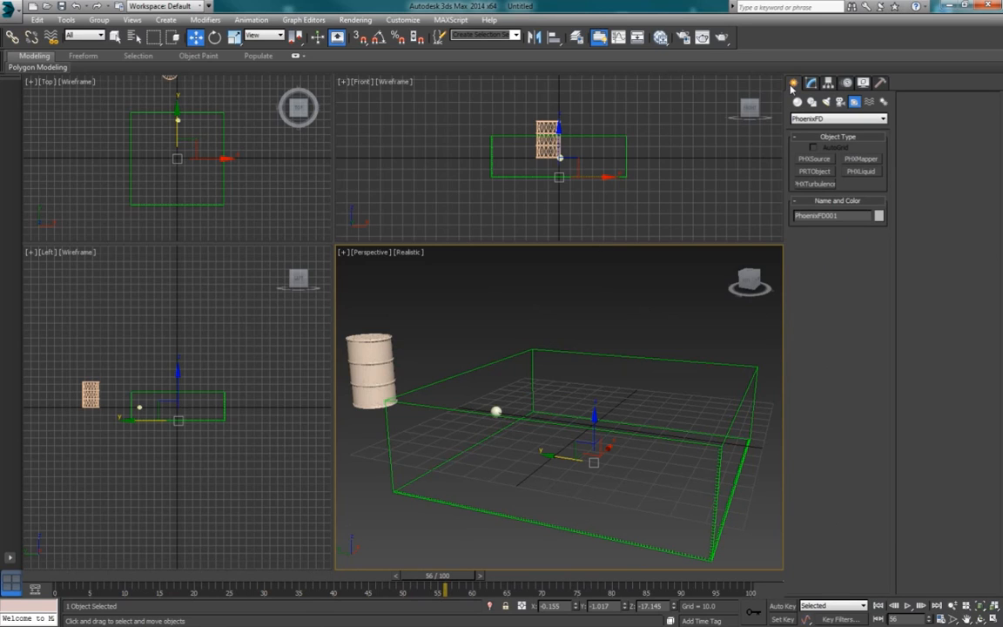
click(797, 101)
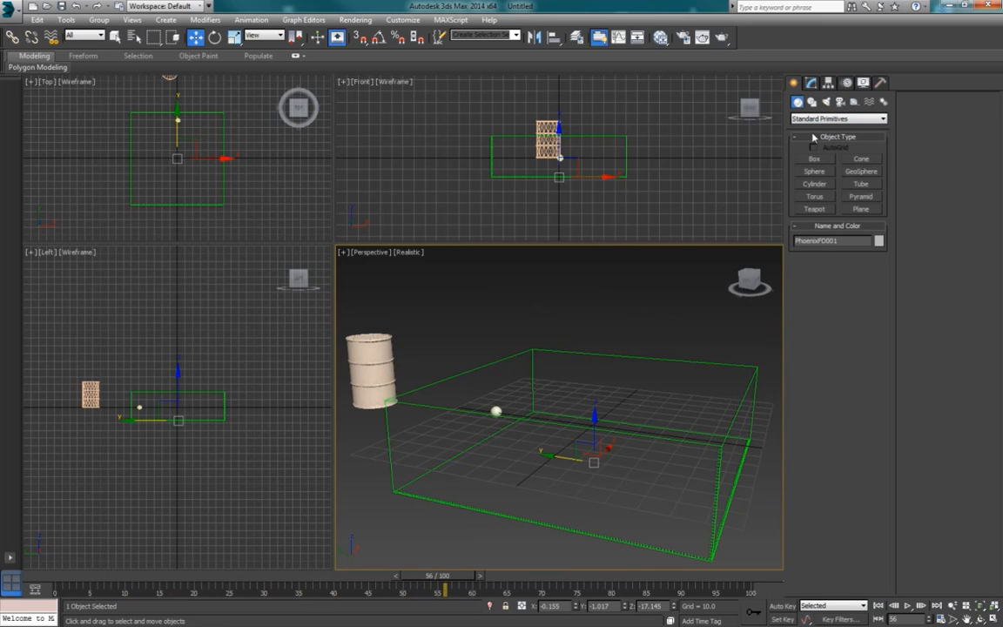
click(813, 158)
mouse_move(593, 426)
alt+middle_down()
mouse_move(582, 430)
mouse_move(590, 437)
mouse_move(588, 416)
mouse_move(583, 423)
alt+middle_up()
scroll(580, 416, down, 5)
drag(370, 426, 767, 388)
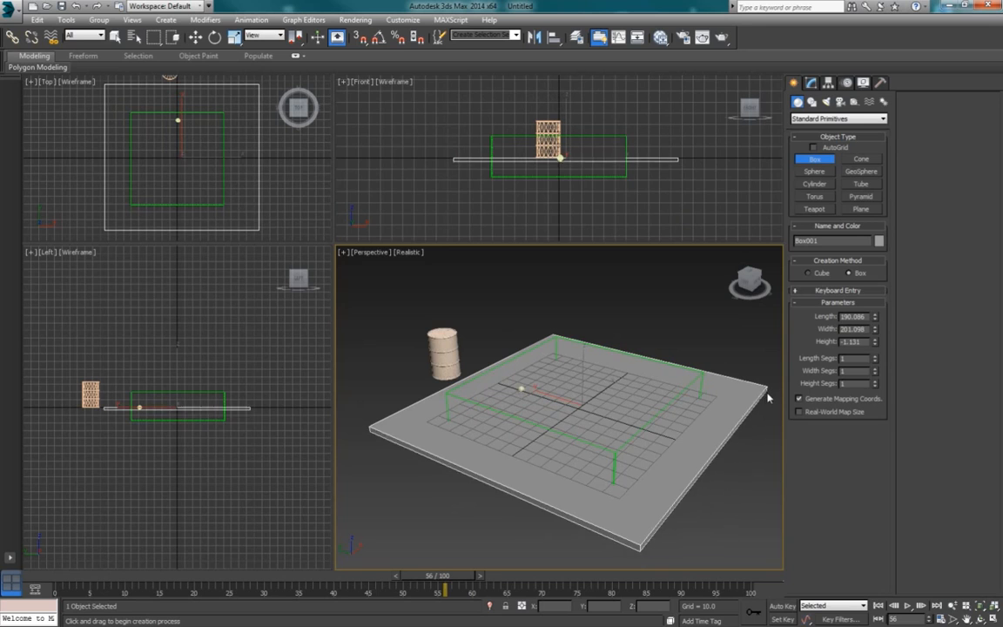
click(769, 433)
Step: Reselect the PhoenixFD grid and start a new simulation with the ground box in the scene
mouse_move(589, 441)
alt+middle_down()
mouse_move(598, 425)
mouse_move(575, 449)
mouse_move(607, 423)
mouse_move(593, 434)
alt+middle_up()
right_click(619, 388)
click(617, 388)
scroll(608, 423, up, 3)
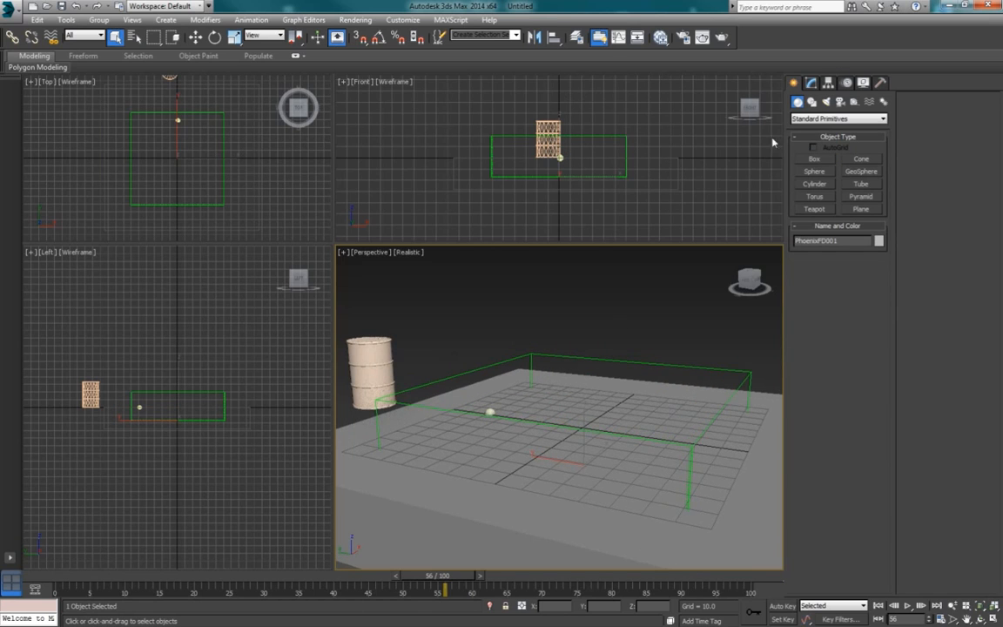
click(811, 83)
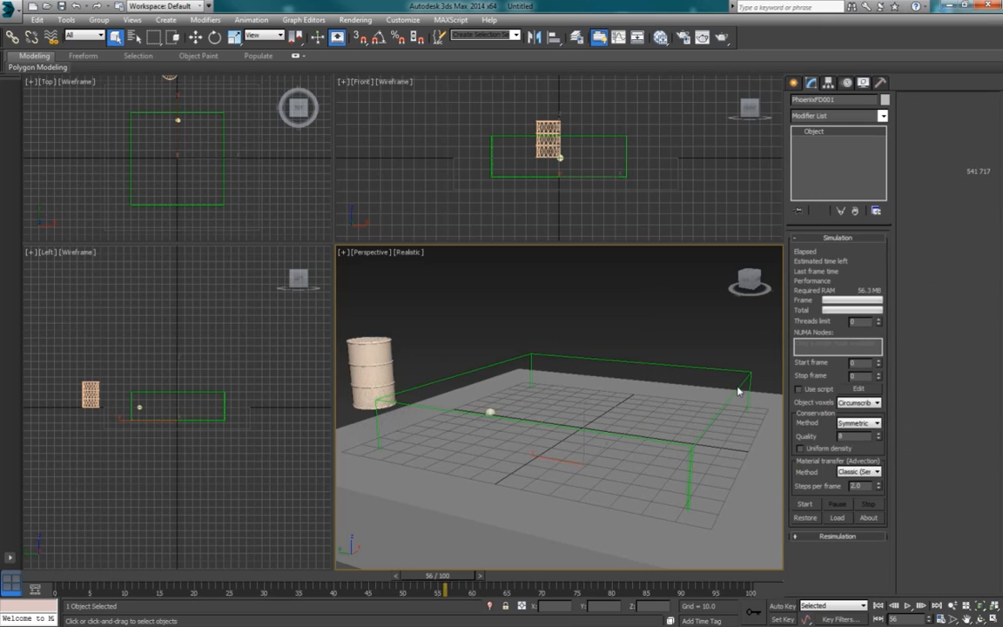
click(805, 507)
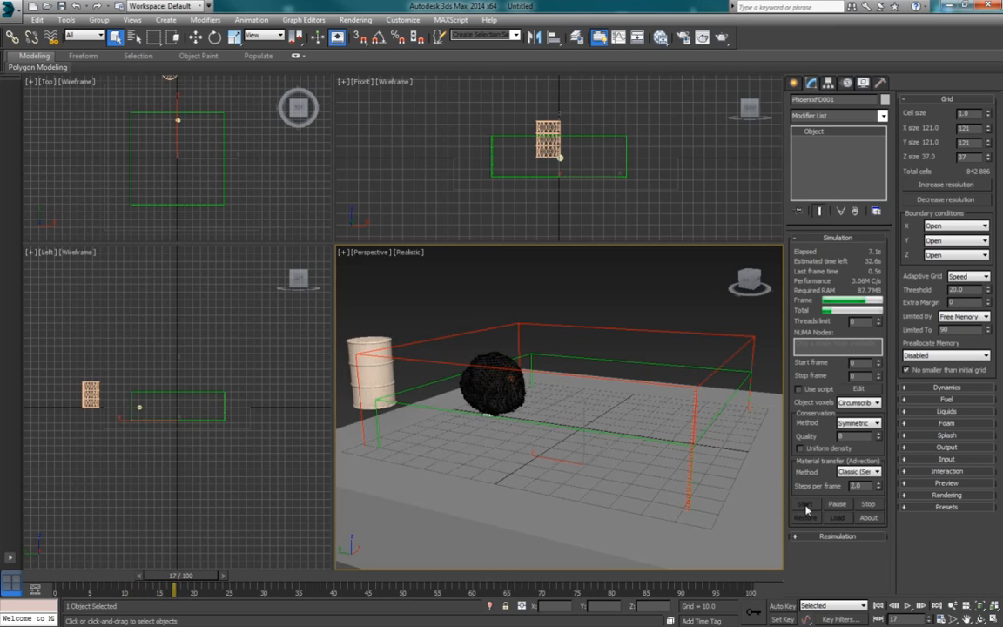
alt+middle_drag(603, 475, 531, 472)
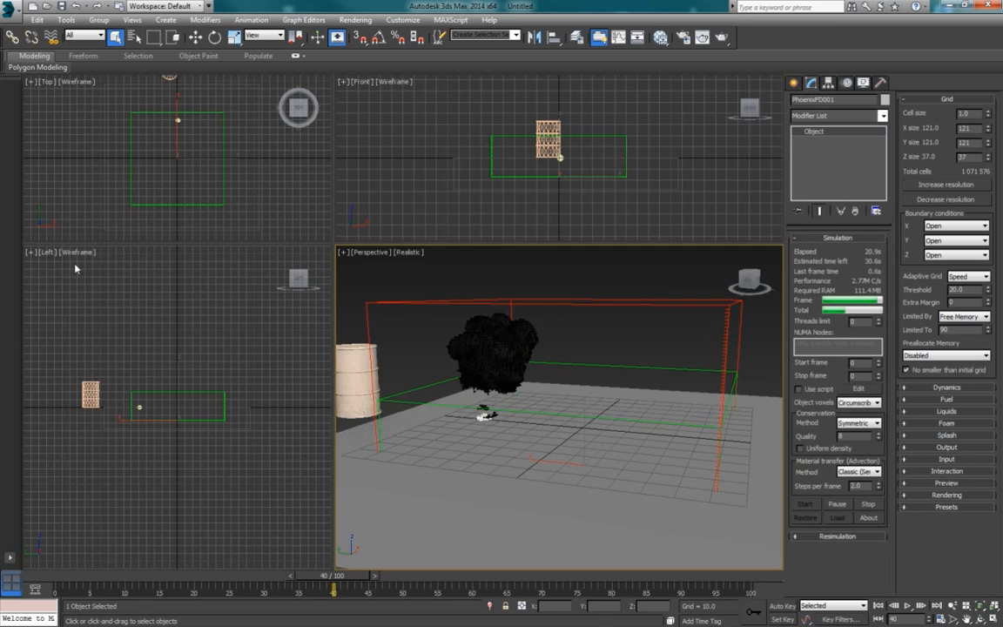
Step: Switch the Left viewport to the PhoenixFD GPU Preview, reactivate the Perspective view and pause the simulation
click(48, 252)
click(48, 252)
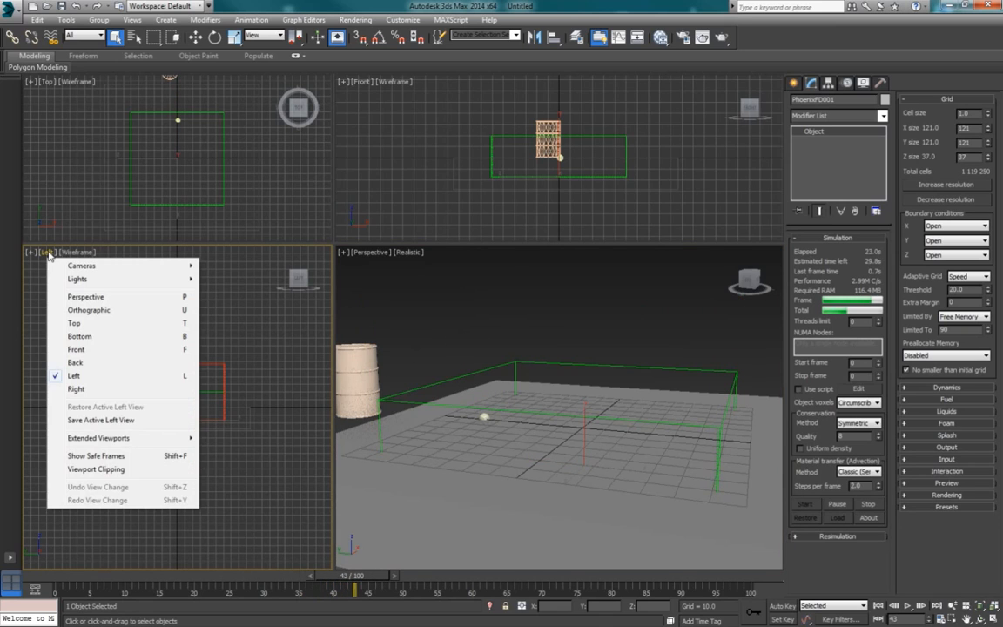
mouse_move(163, 436)
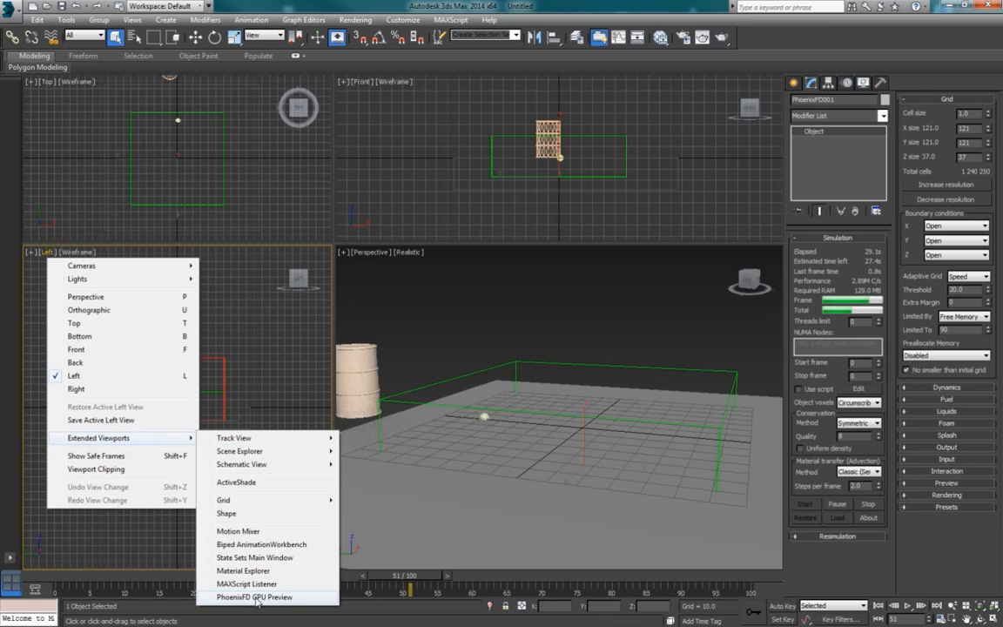
click(257, 597)
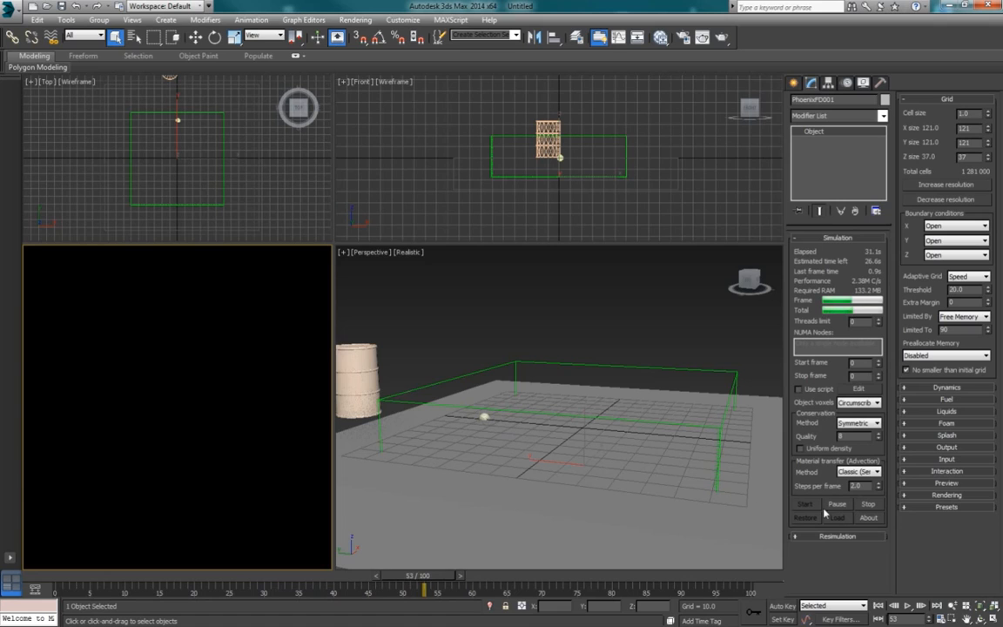
click(488, 379)
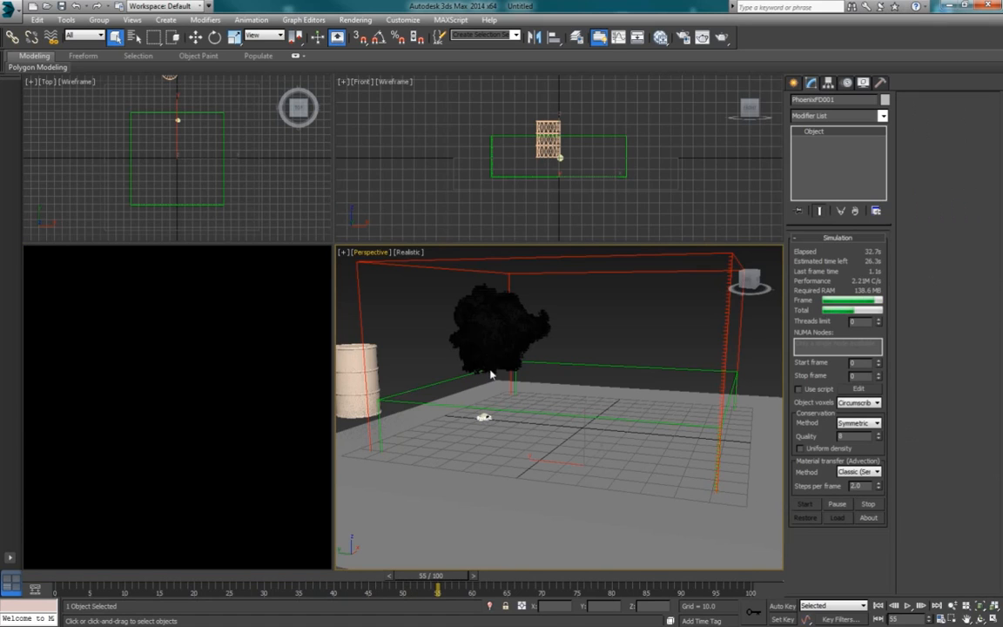
click(837, 503)
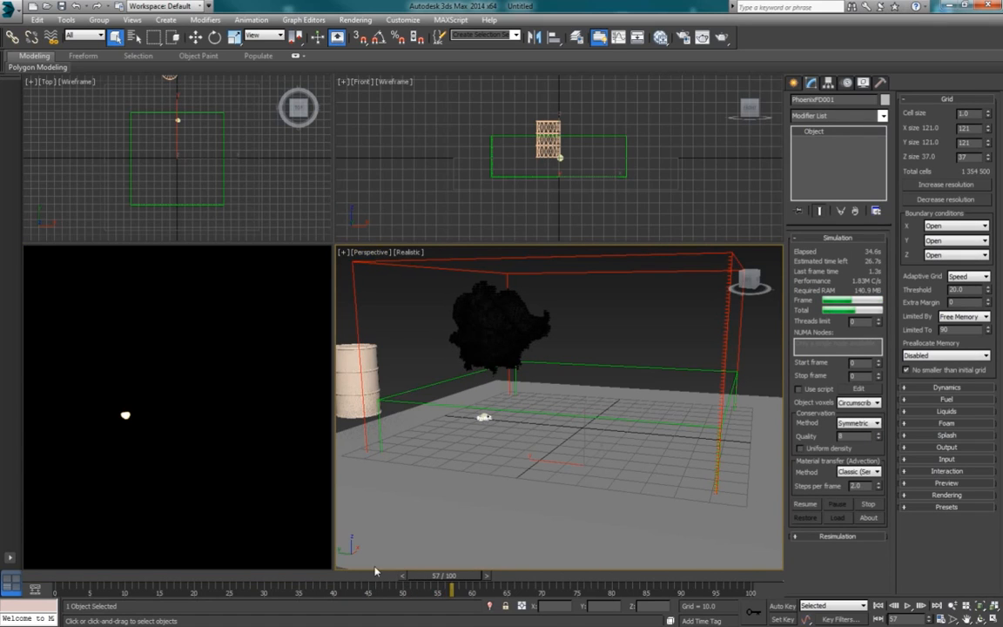
Step: Scrub the simulated frames from about 5 to 14 and examine the explosion in the GPU preview
drag(445, 576, 124, 583)
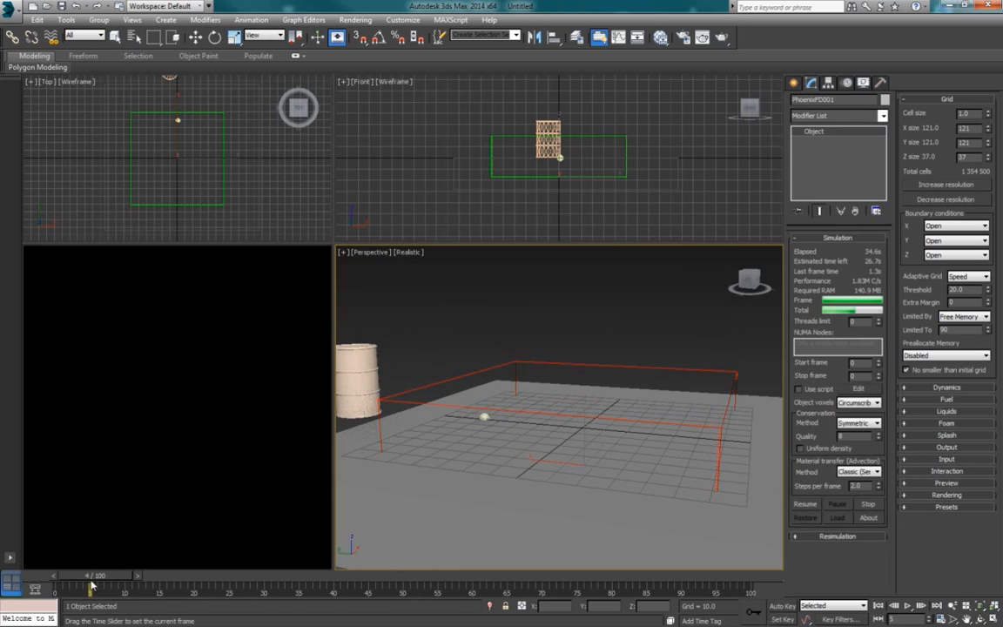
scroll(485, 405, up, 4)
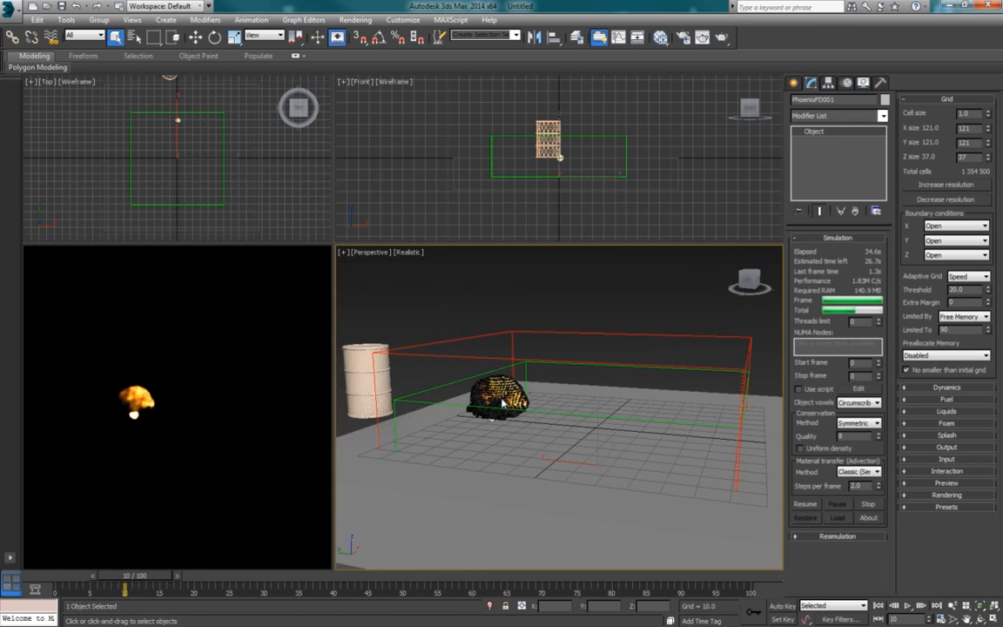
mouse_move(152, 580)
mouse_down()
mouse_move(185, 581)
mouse_move(110, 581)
mouse_move(174, 584)
mouse_move(155, 582)
mouse_up()
scroll(516, 356, down, 3)
alt+middle_drag(547, 390, 464, 426)
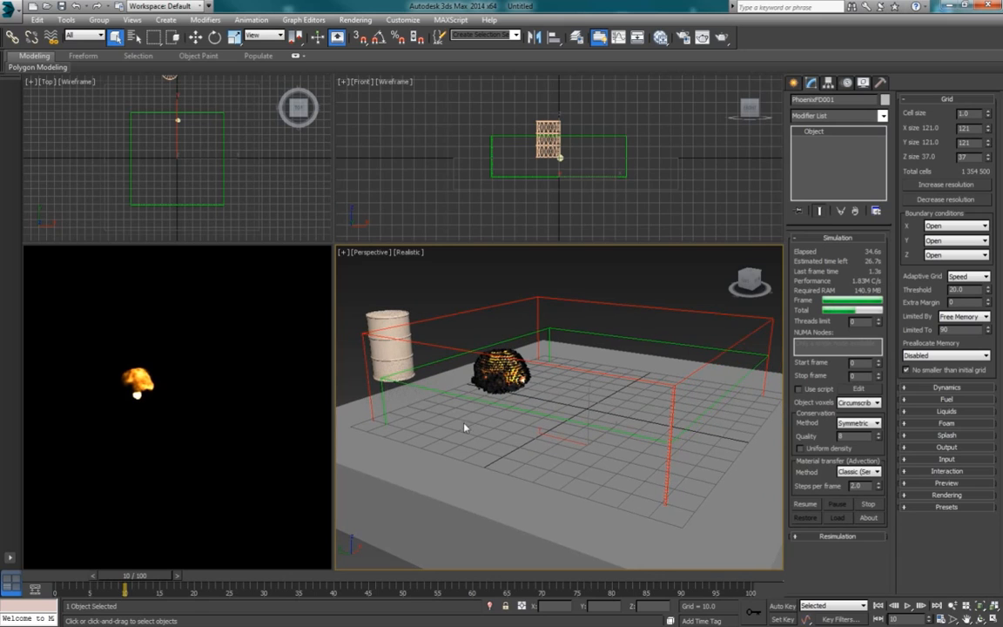
drag(161, 576, 185, 574)
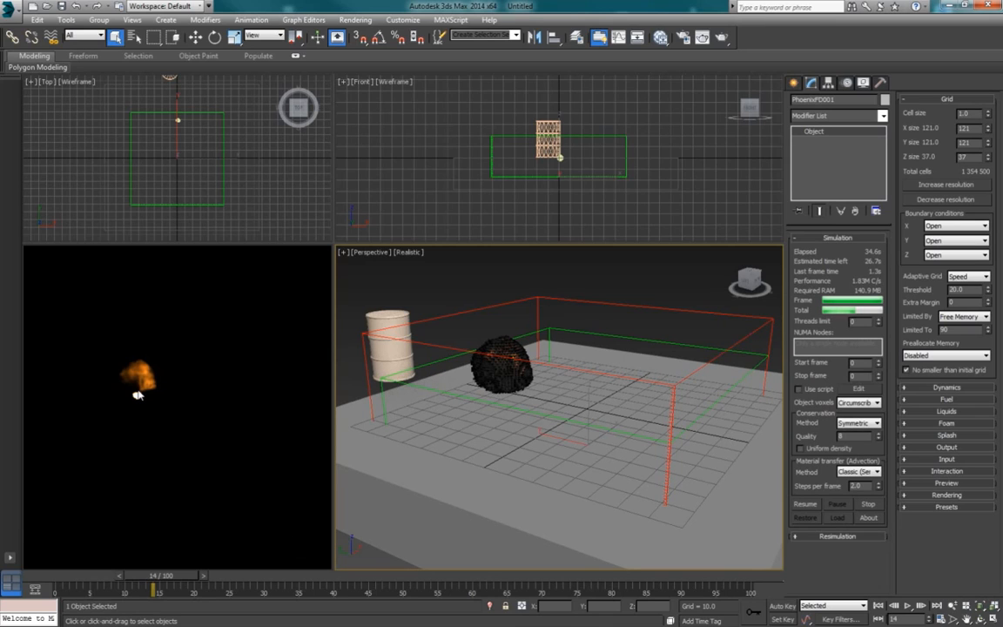
Step: Create a standard Omni light just outside the ground box's corner in the Perspective view
click(794, 82)
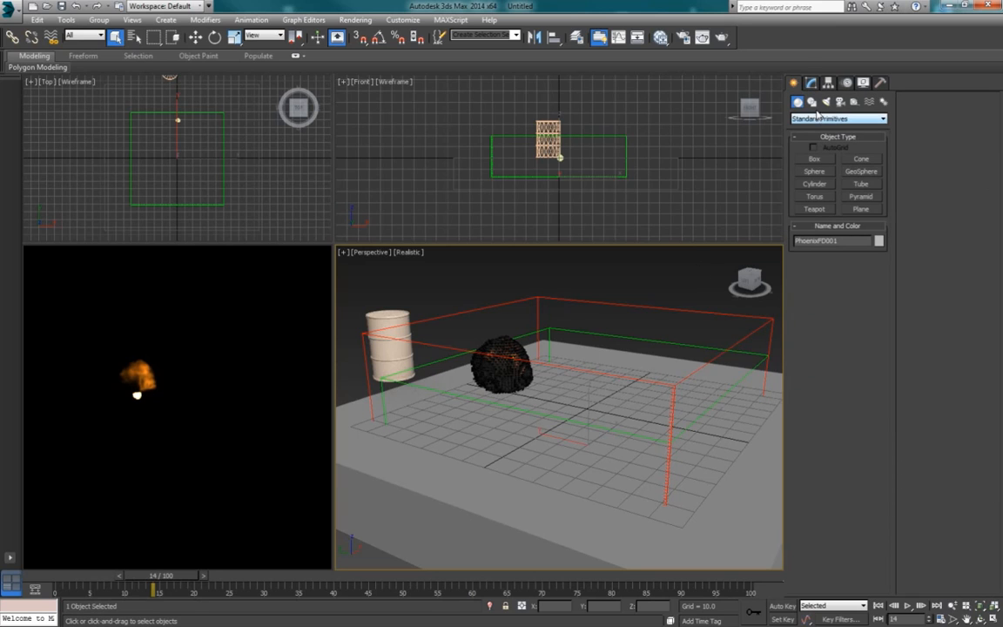
click(826, 102)
click(807, 118)
click(809, 131)
click(814, 185)
alt+middle_drag(649, 423, 619, 430)
scroll(600, 415, down, 3)
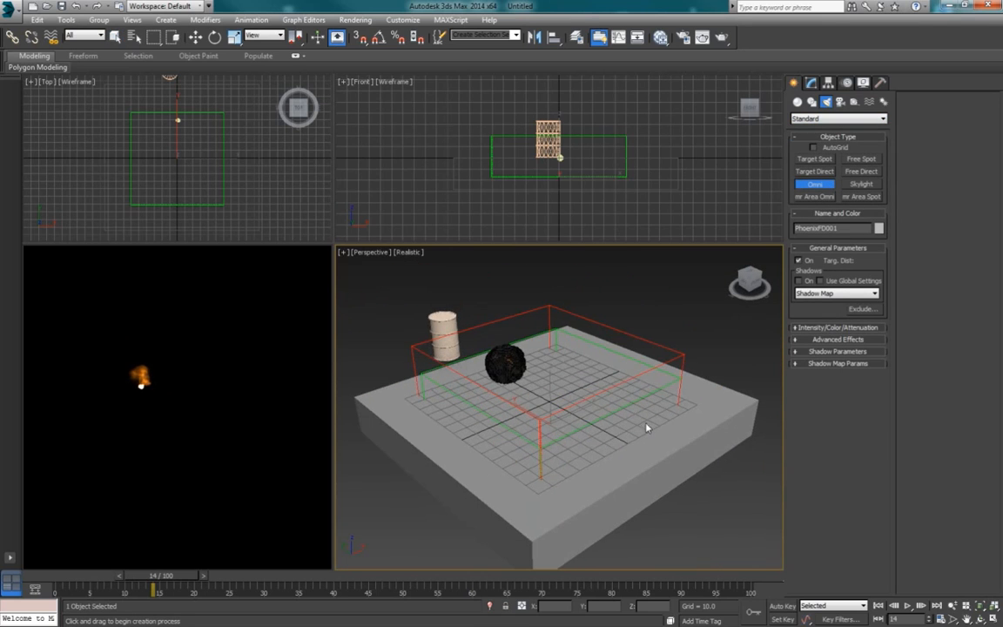
click(774, 415)
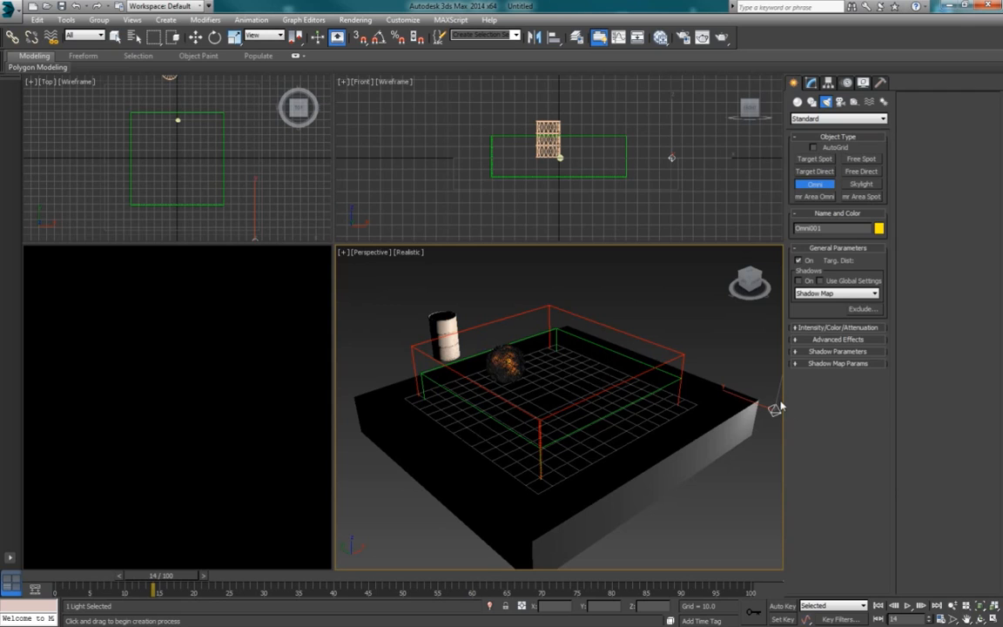
Step: Raise the omni light to about Z 60 above the ground box
key(w)
alt+middle_drag(775, 409, 725, 385)
drag(726, 386, 728, 300)
alt+middle_drag(486, 473, 541, 447)
Step: Assign the omni light as the lighting source in the PhoenixFD grid's GPU Preview settings
click(607, 328)
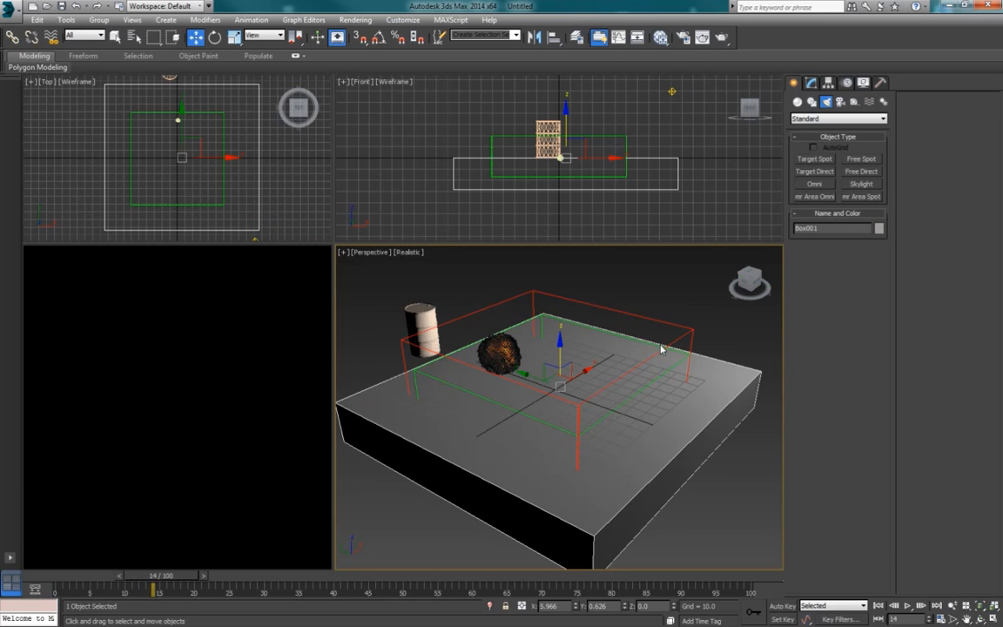
alt+middle_drag(507, 388, 509, 379)
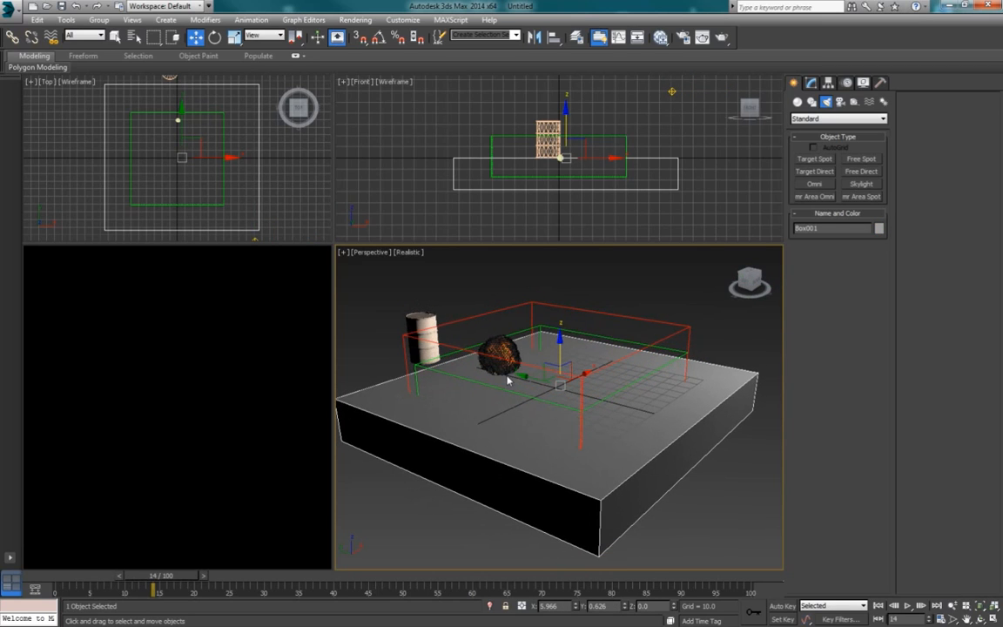
click(555, 335)
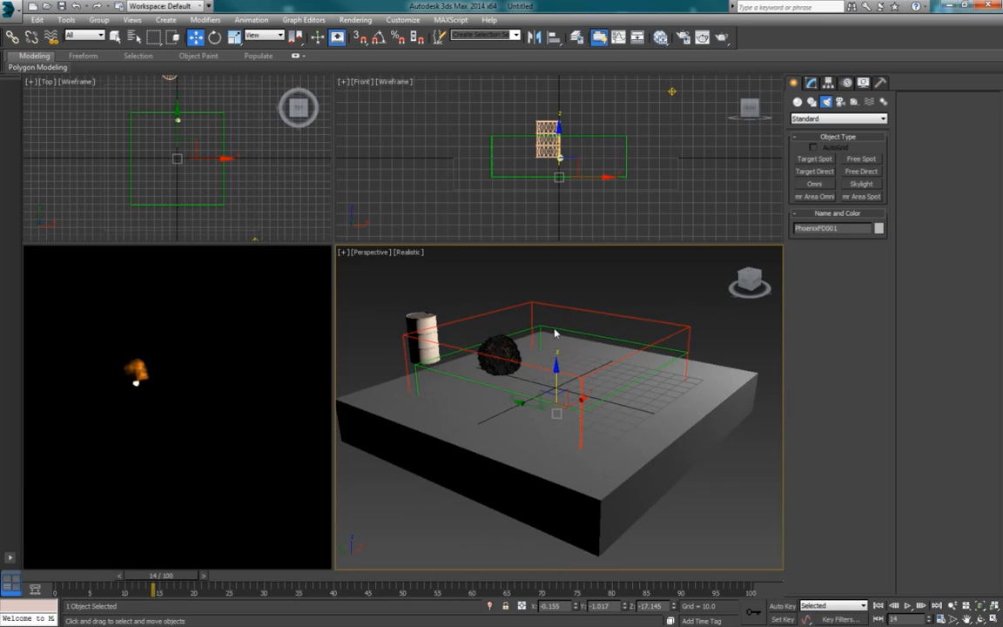
click(811, 82)
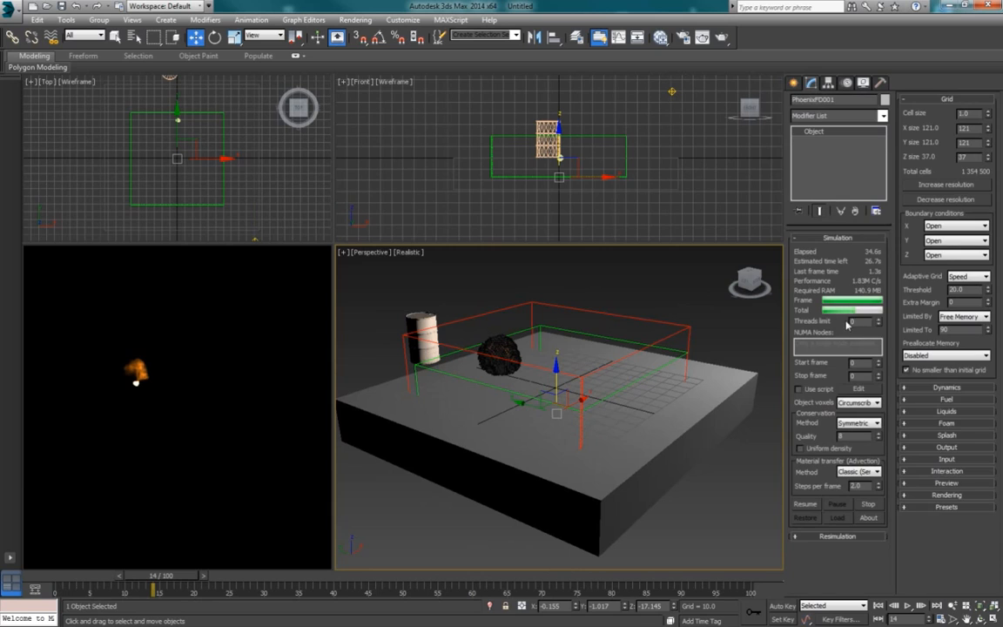
click(949, 483)
scroll(972, 509, down, 3)
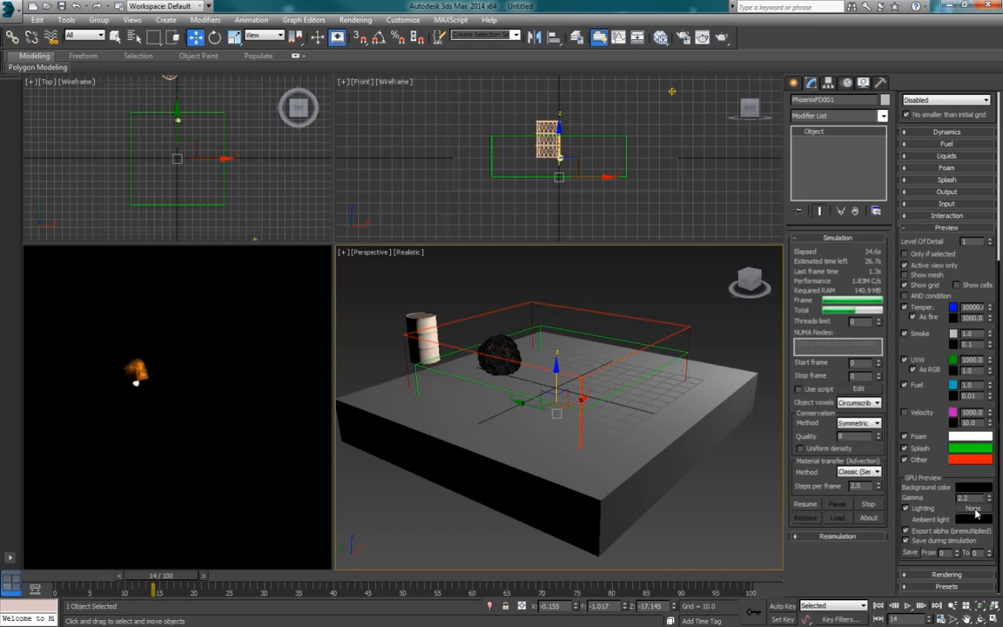
click(975, 511)
middle_drag(734, 331, 644, 358)
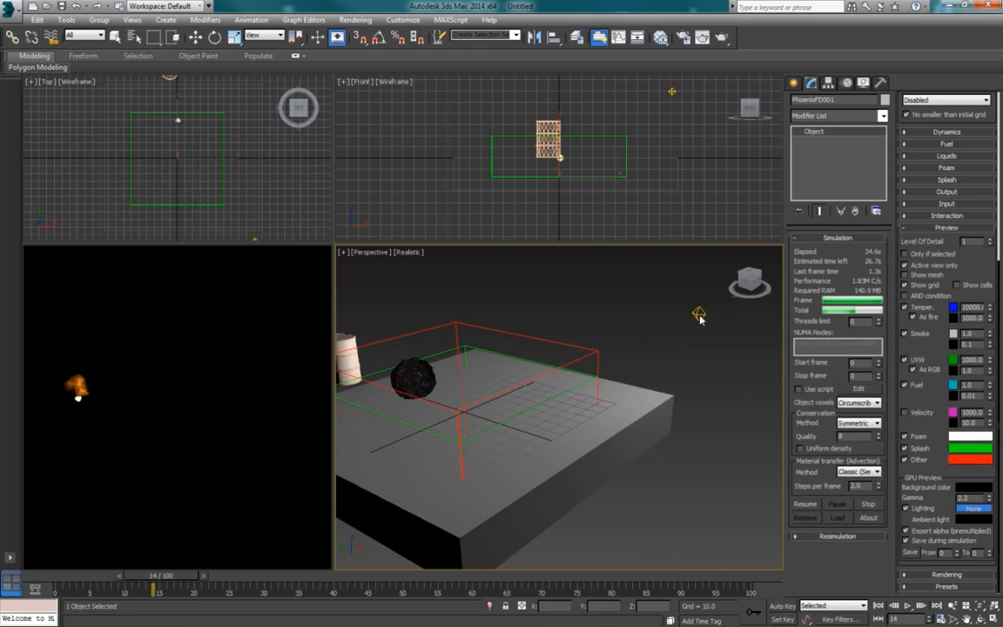
click(699, 314)
Step: Go to frame 13 and examine the omni-lit explosion in the GPU preview
middle_drag(578, 370, 628, 365)
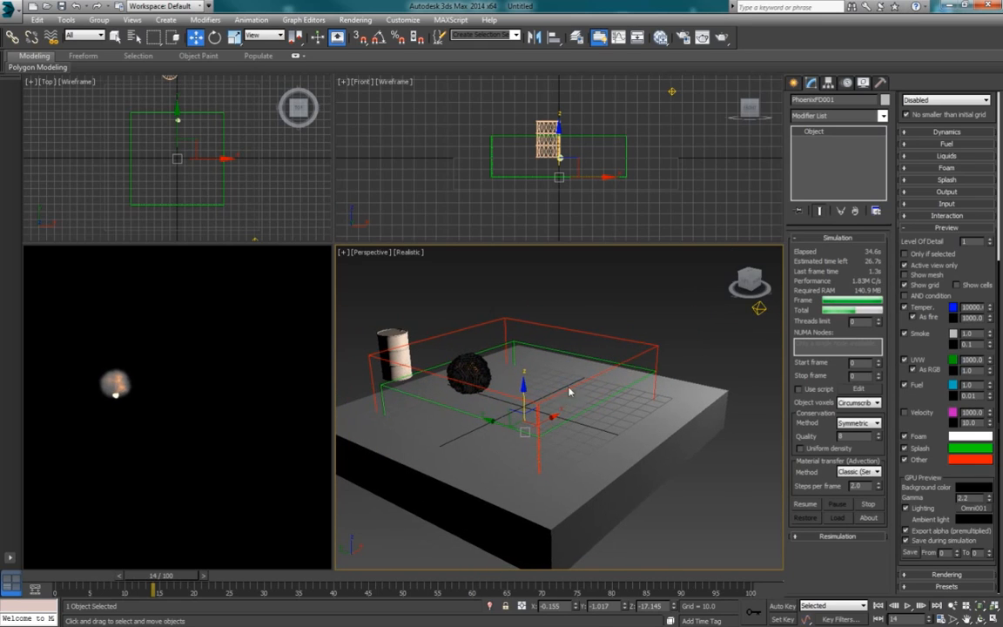
mouse_move(155, 591)
mouse_down()
mouse_move(131, 590)
mouse_move(193, 590)
mouse_move(146, 590)
mouse_up()
key(w)
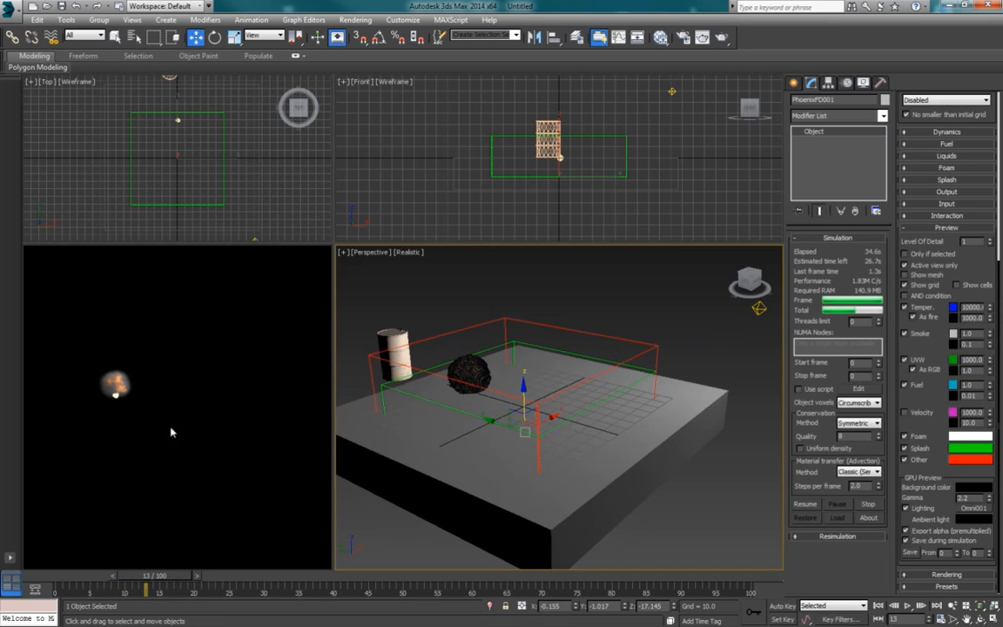
middle_drag(520, 391, 523, 405)
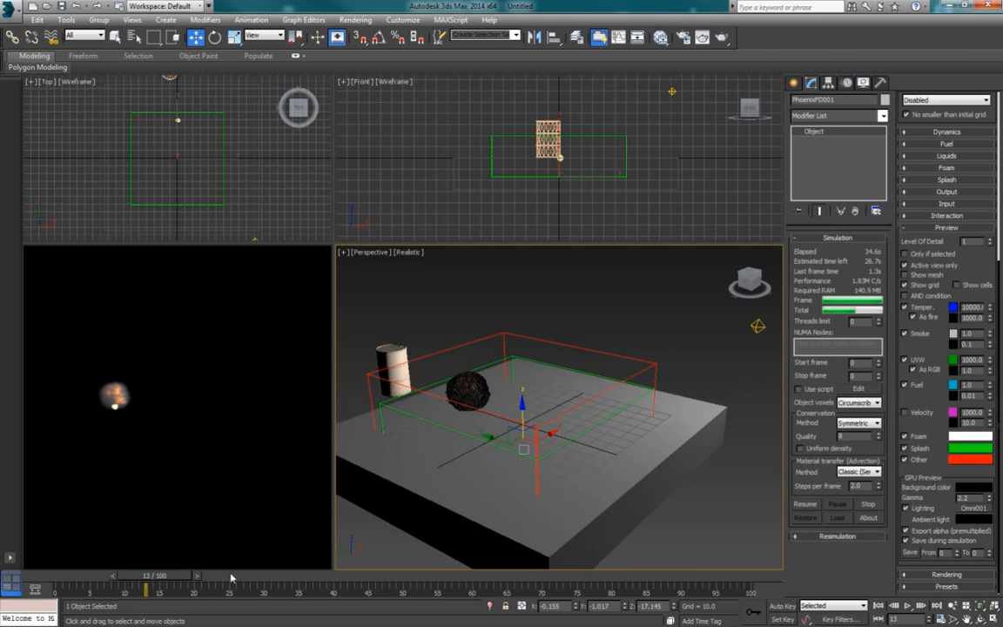
Step: Turn on Ray Traced Shadows for the omni light and enable its Atmosphere Shadows
click(758, 326)
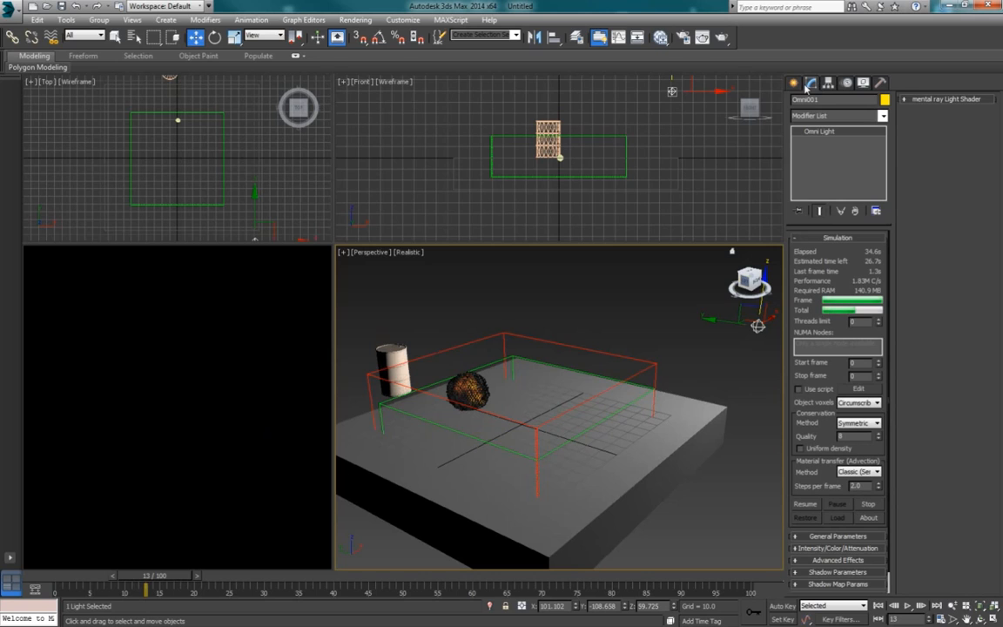
click(862, 504)
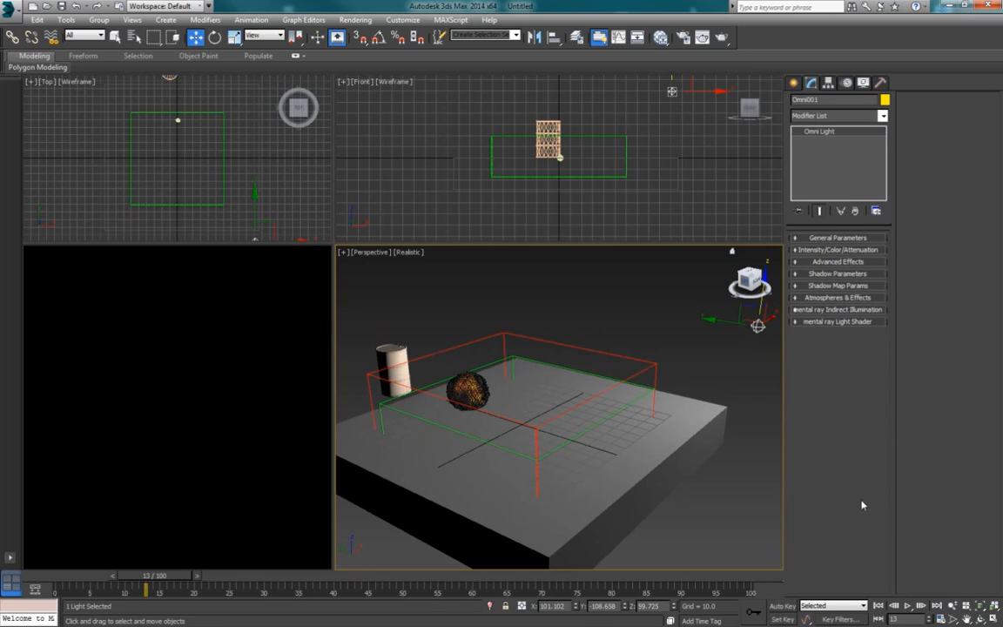
click(837, 238)
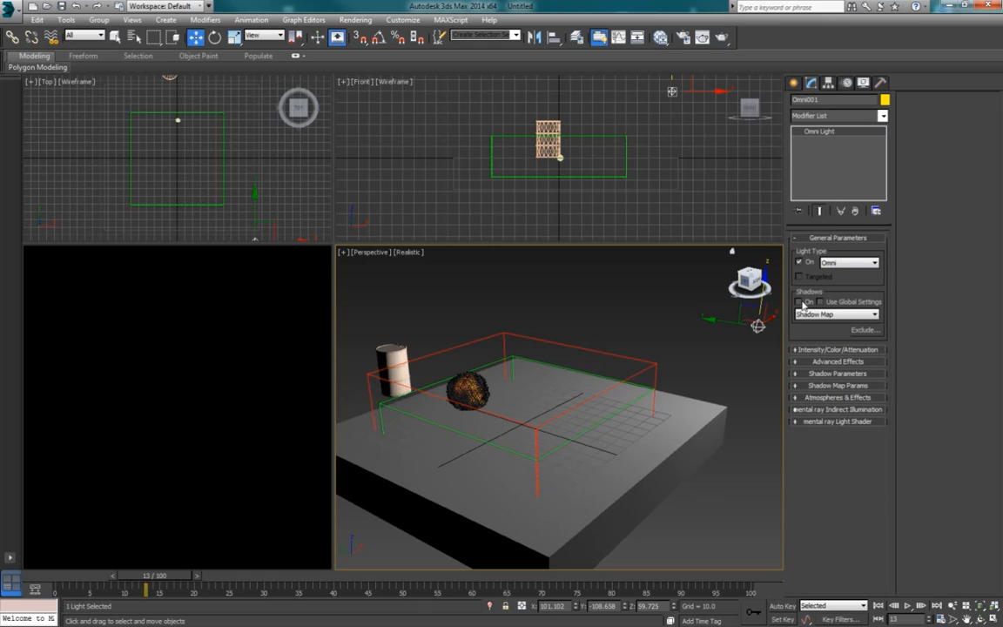
click(836, 314)
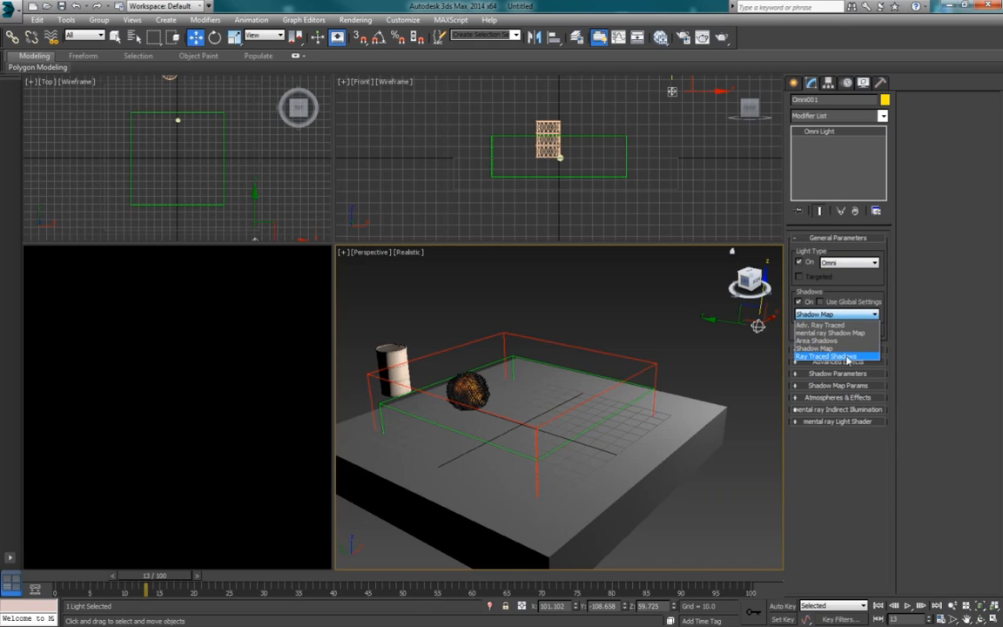
click(847, 357)
click(837, 397)
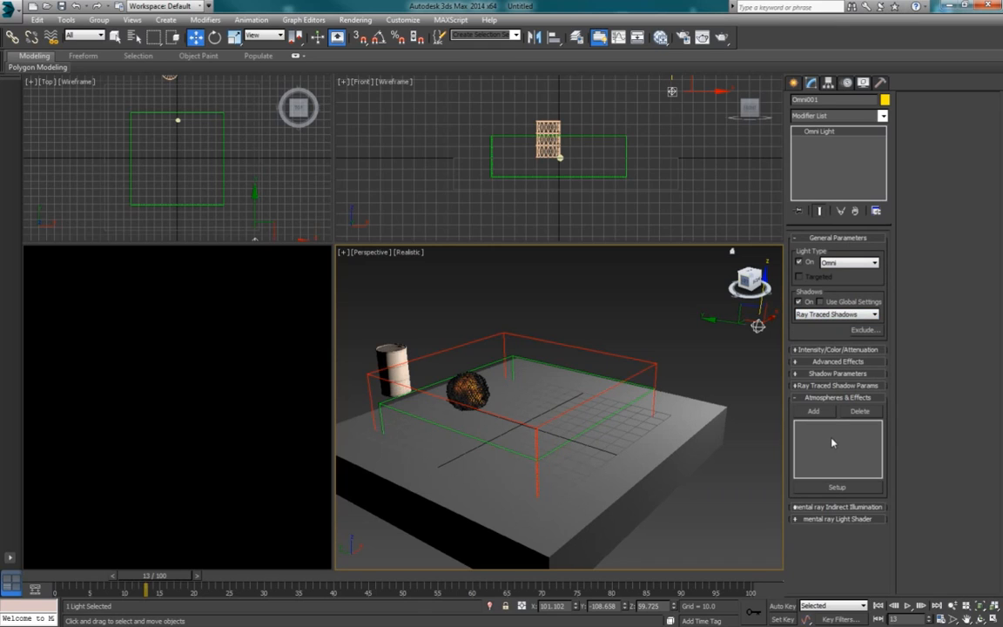
click(836, 373)
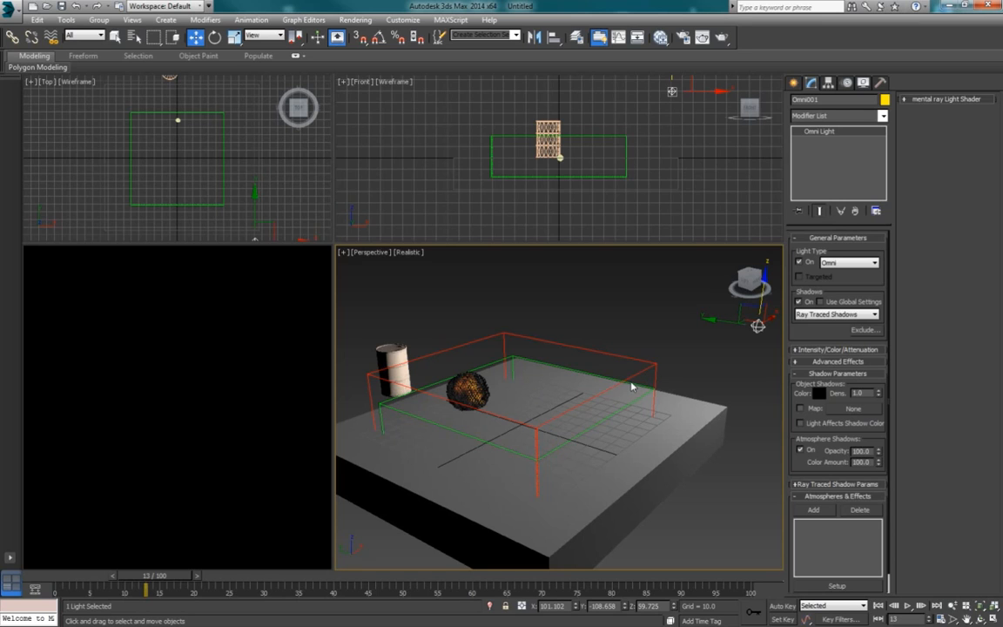
Step: Select the PhoenixFD grid, restart its simulation and stop it at about frame 19
alt+middle_drag(632, 386, 630, 384)
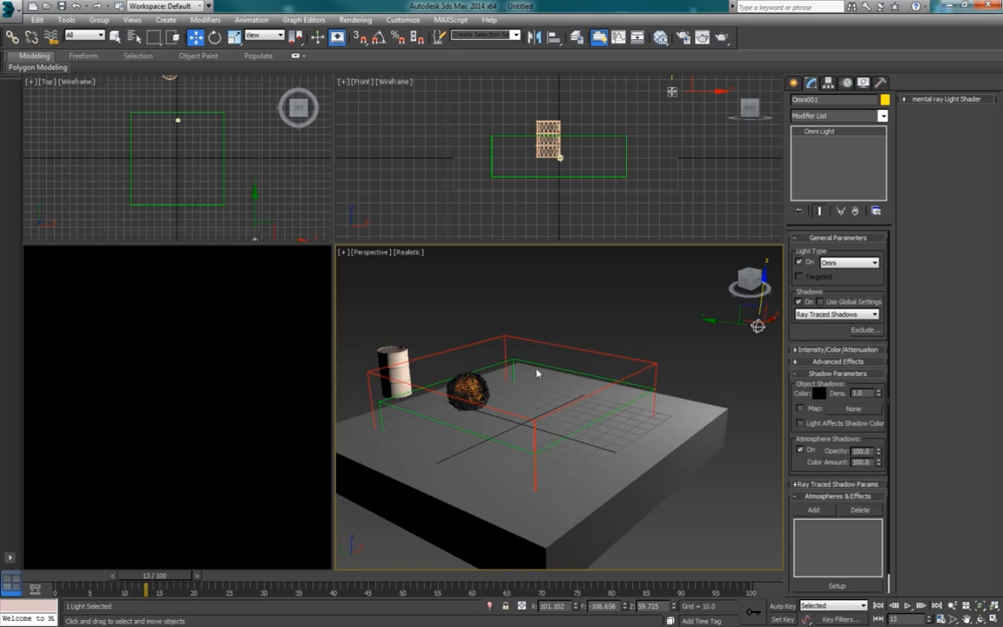
click(493, 372)
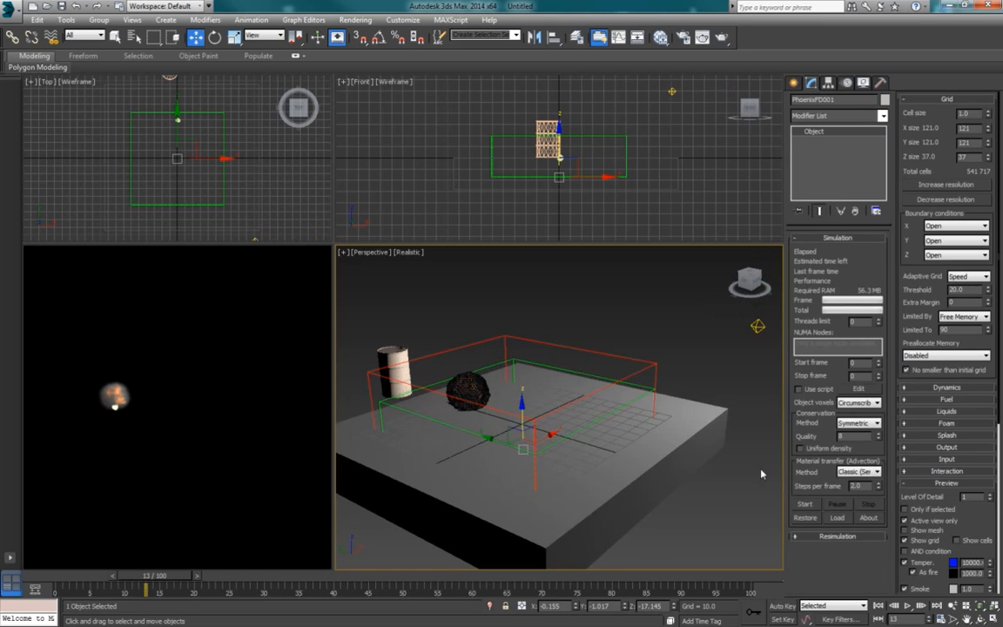
click(810, 509)
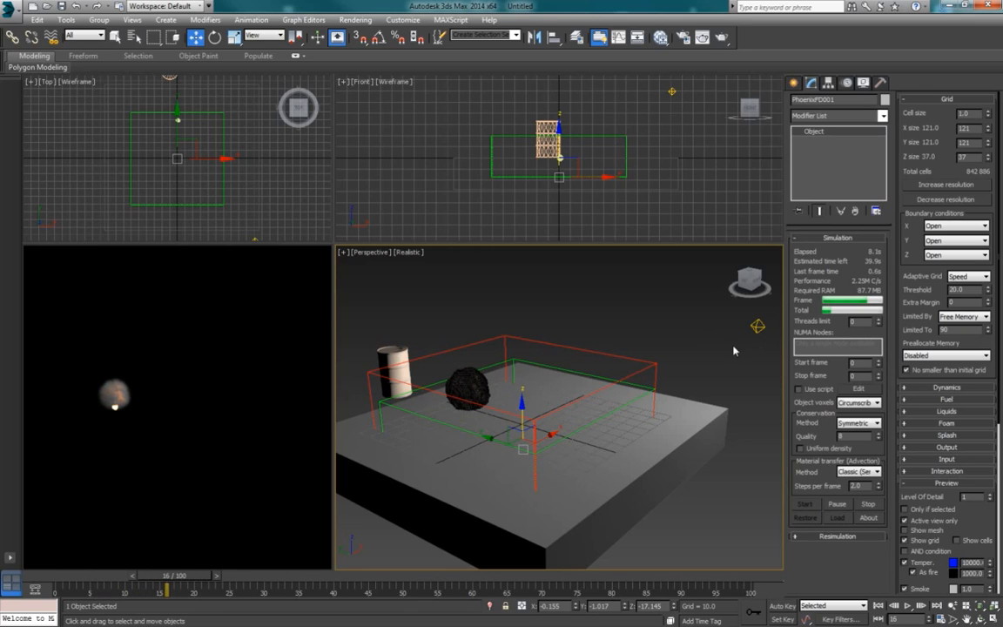
click(873, 506)
Step: Render the Perspective view at frame 19, inspect the smoke's shadow on the ground box, and close the render
click(723, 37)
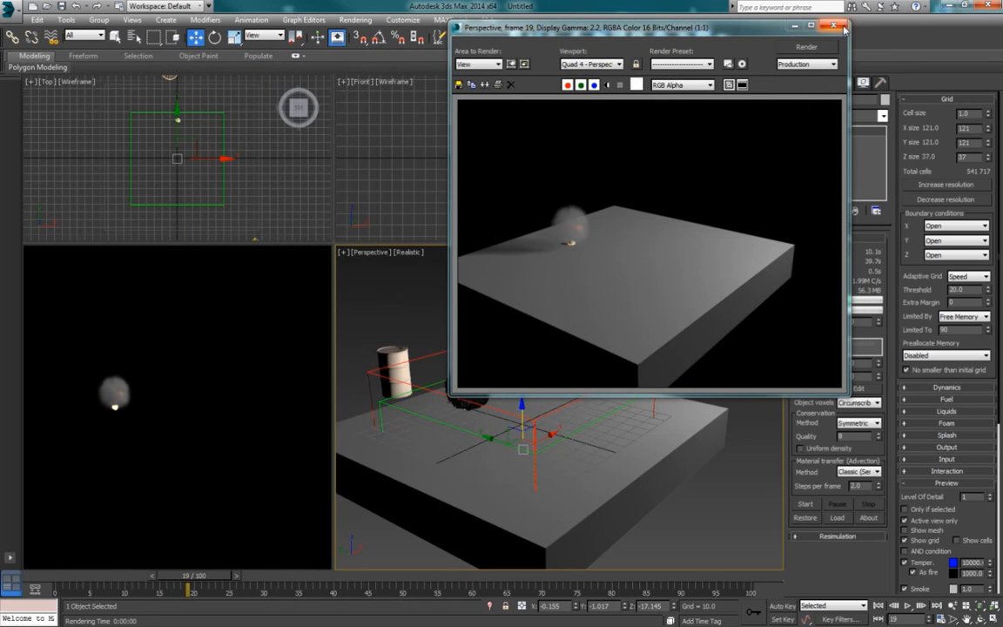
drag(793, 29, 596, 59)
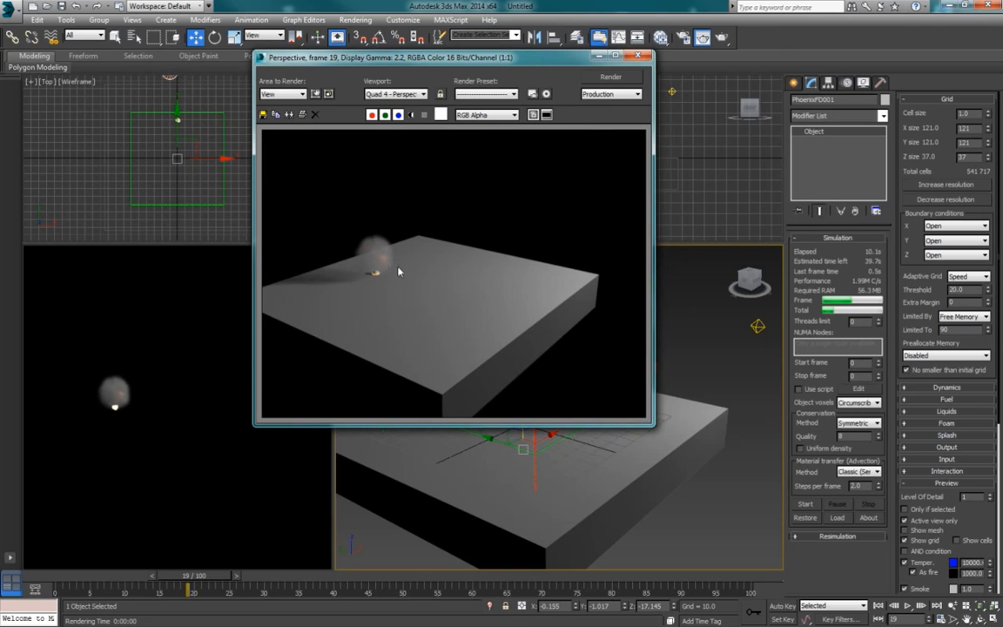
click(638, 55)
Step: Go to frame 13 and open the Smoke density settings in the PhoenixFD grid's Colors and transparency parameters
scroll(976, 527, down, 3)
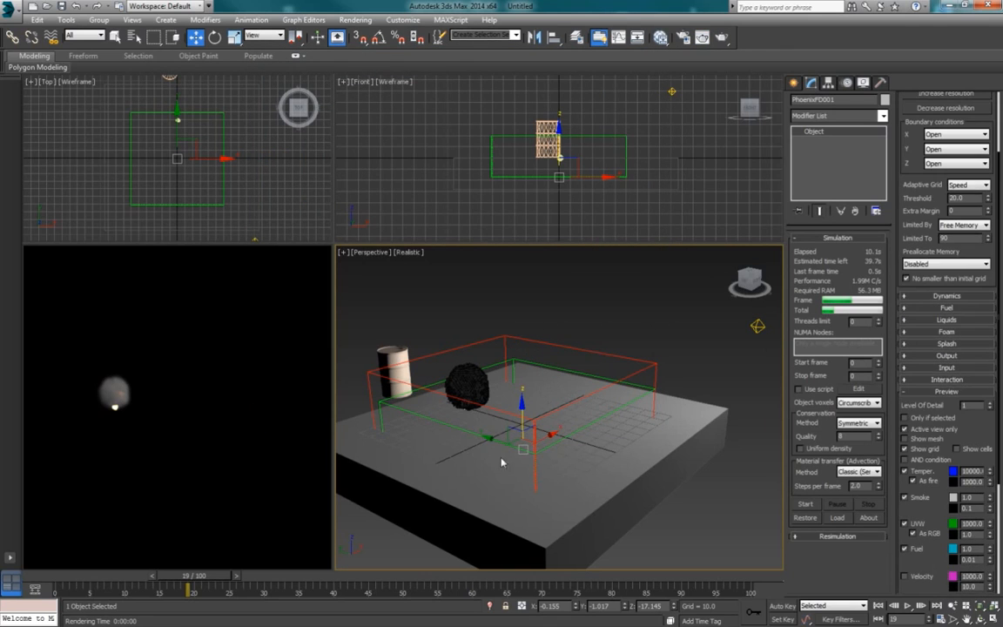
scroll(519, 418, up, 3)
scroll(961, 409, down, 5)
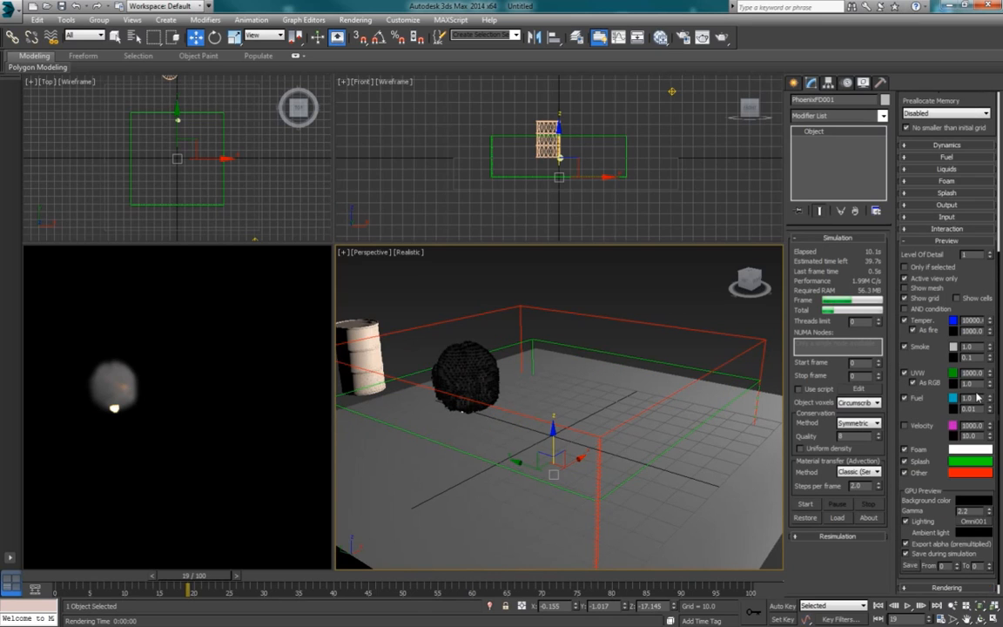
drag(197, 576, 160, 580)
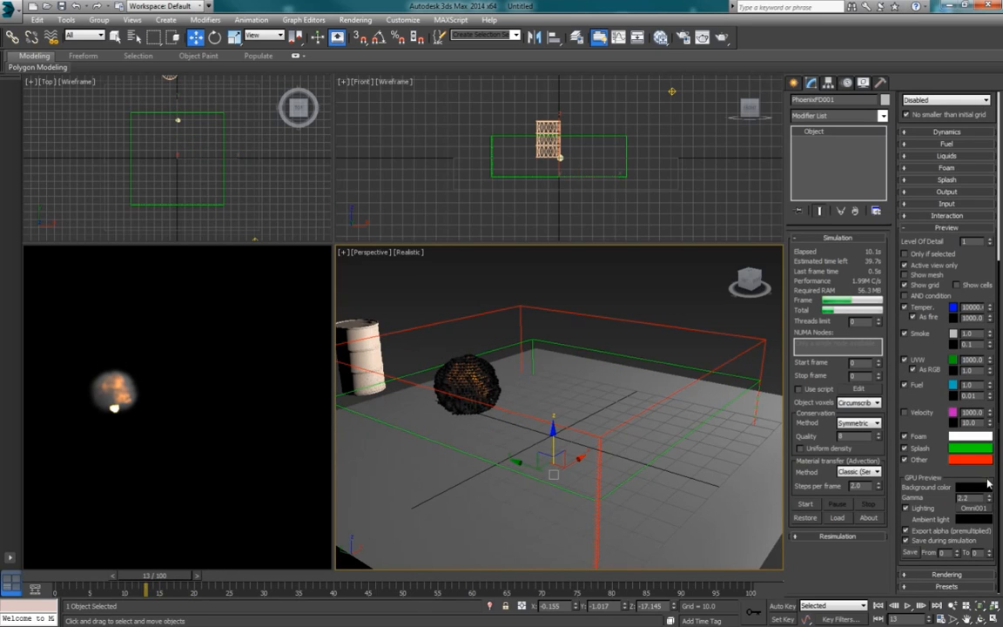
scroll(950, 581, down, 9)
click(957, 584)
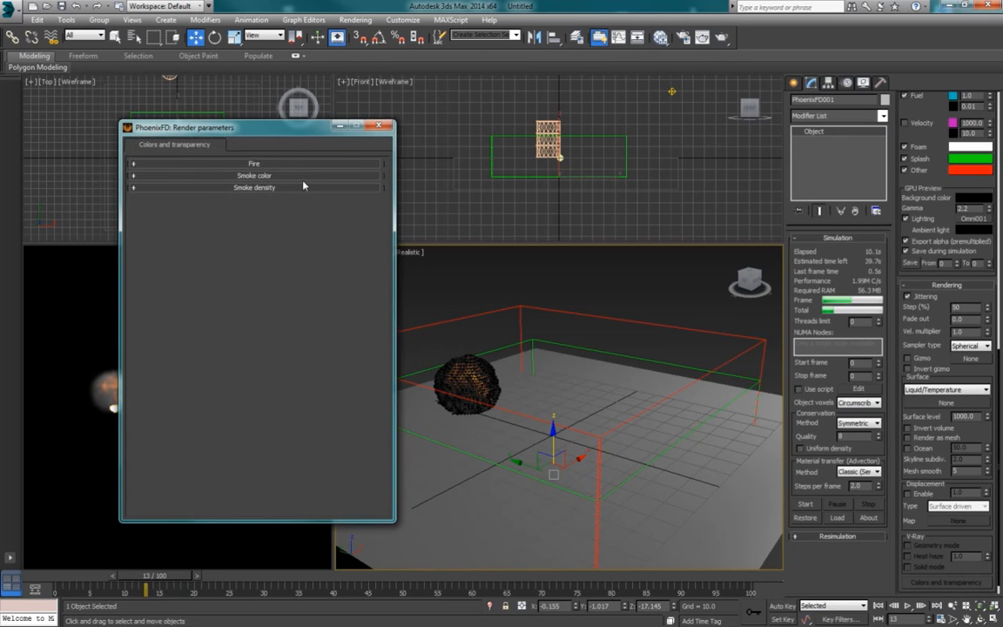
drag(294, 132, 776, 136)
click(739, 189)
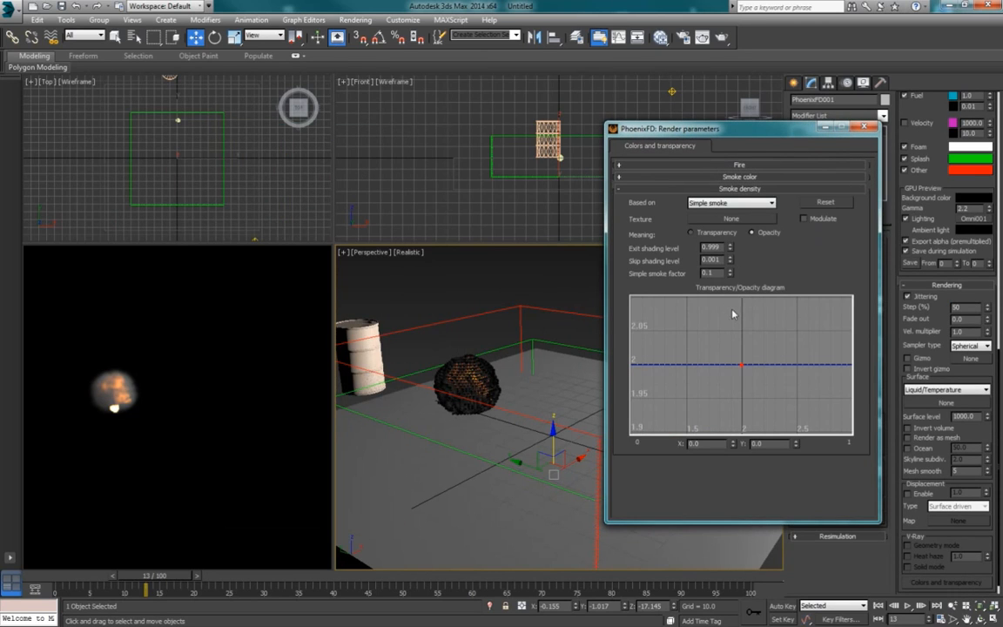
Step: Set the Simple smoke factor to 0.9, close the render parameters and preview the denser smoke at frame 23
click(730, 276)
drag(731, 288, 732, 248)
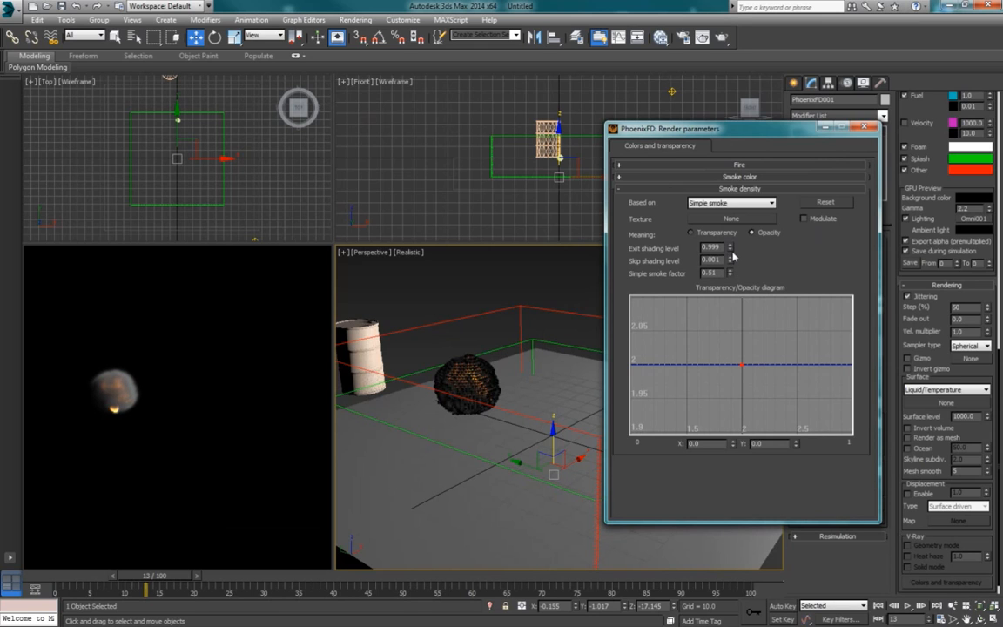
mouse_move(505, 374)
alt+middle_down()
mouse_move(479, 375)
mouse_move(498, 375)
alt+middle_up()
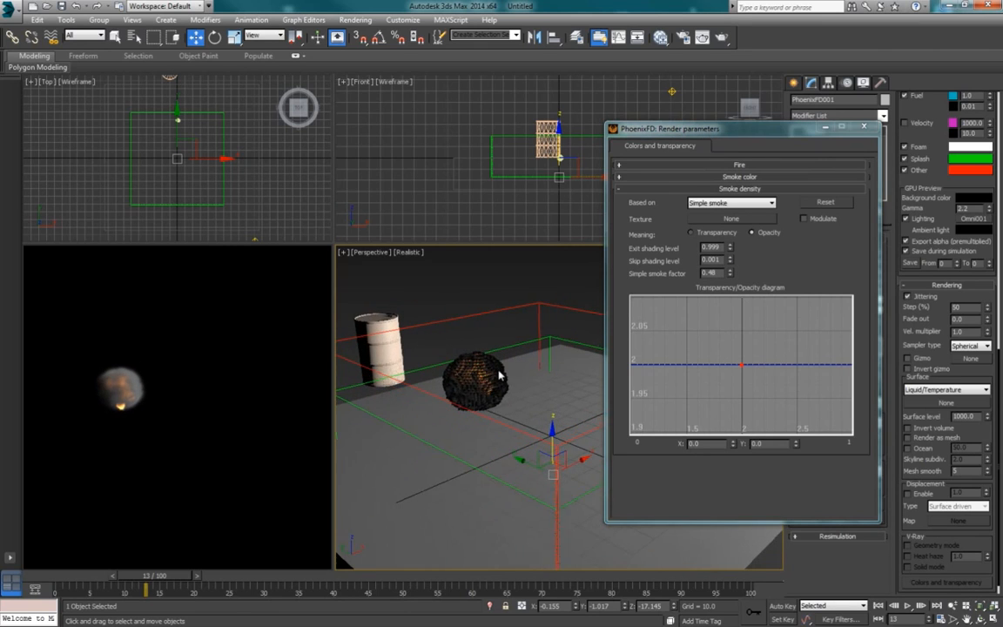
double_click(719, 274)
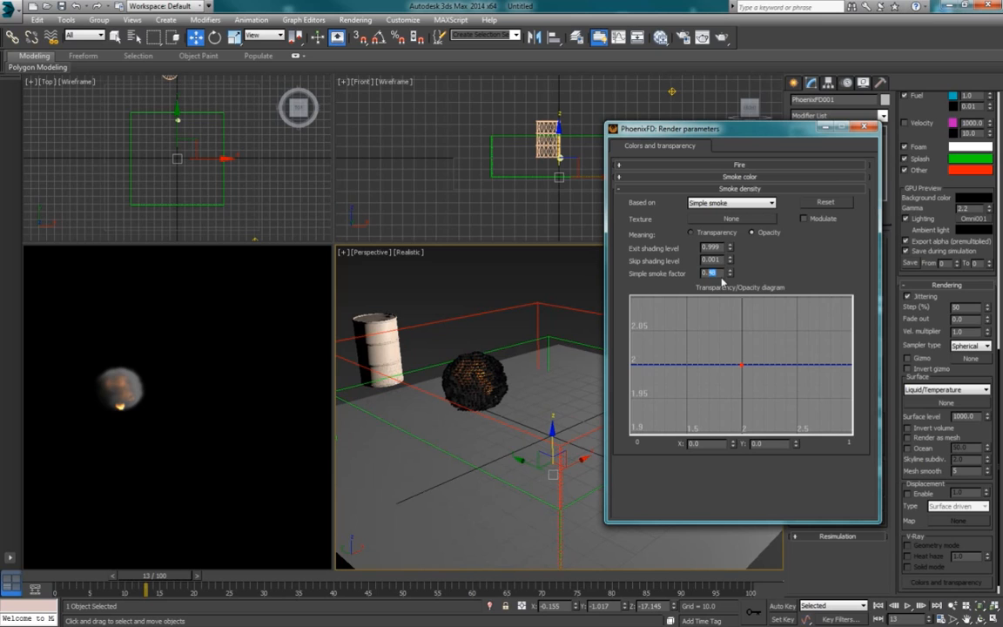
text(0.9)
key(Return)
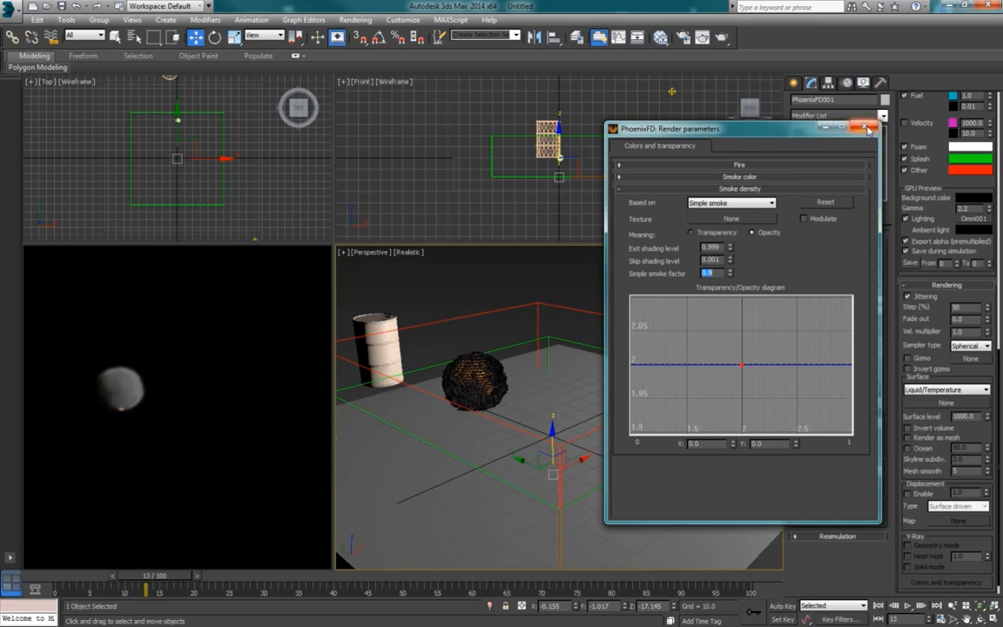
click(866, 128)
drag(165, 578, 216, 578)
key(w)
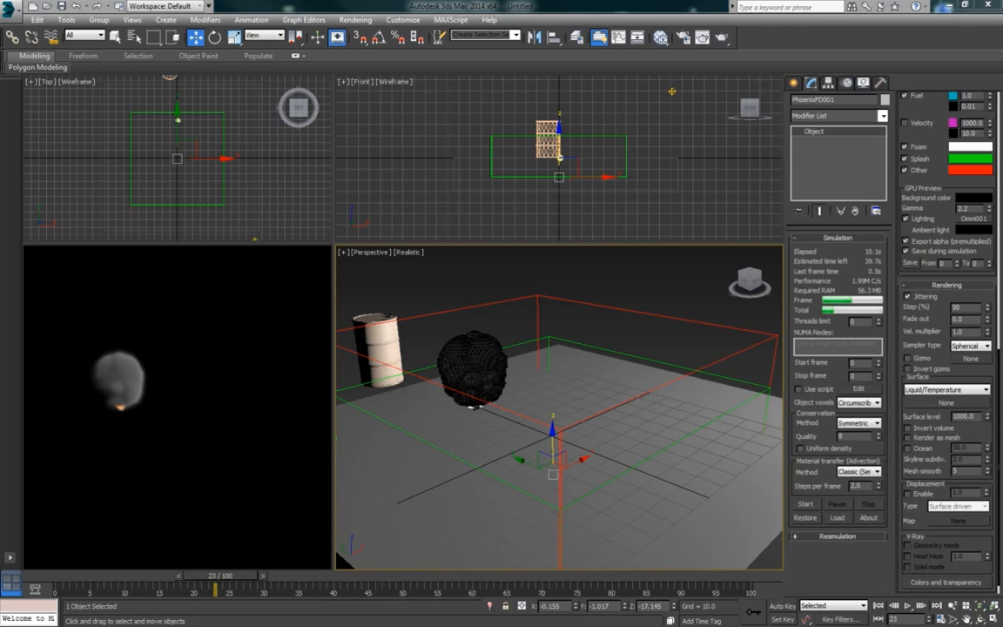
Step: Move the PhoenixFD source helper along X in the Front view to about X 98, well clear of the explosion sphere
click(576, 165)
scroll(588, 174, up, 3)
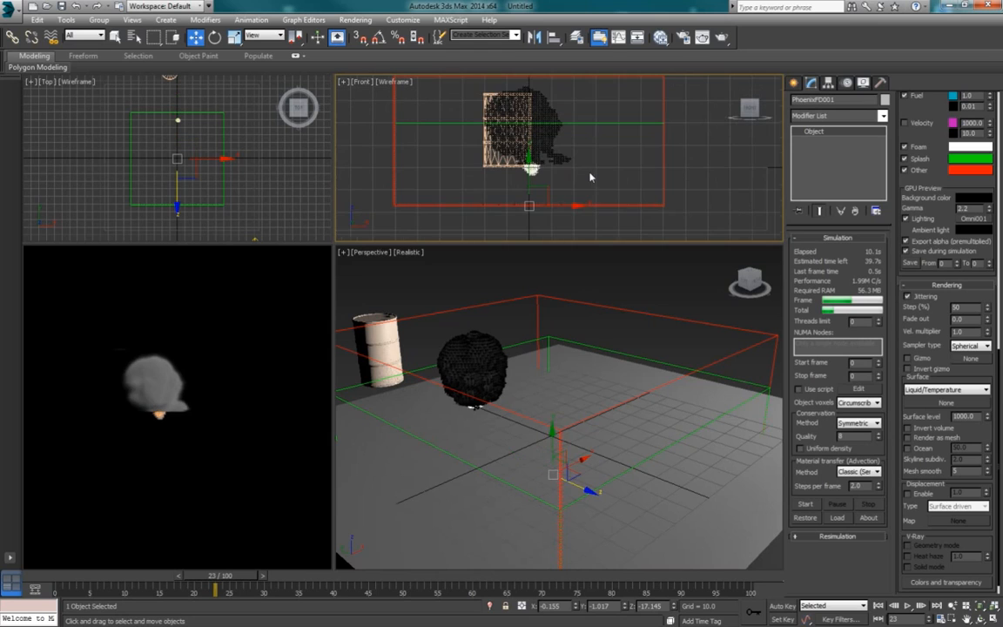
click(687, 168)
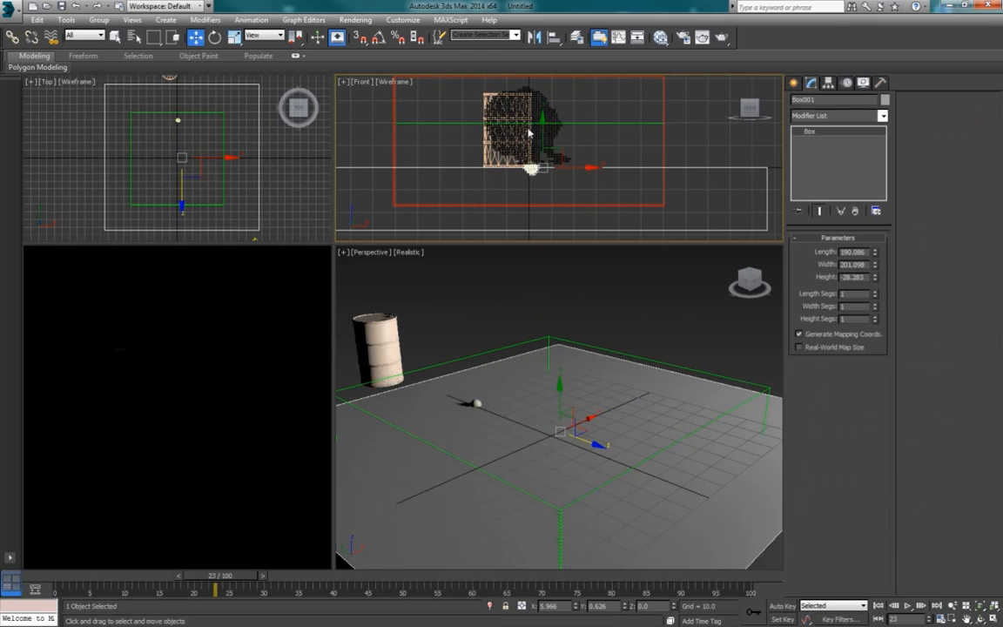
drag(532, 169, 535, 183)
click(537, 171)
drag(537, 168, 803, 173)
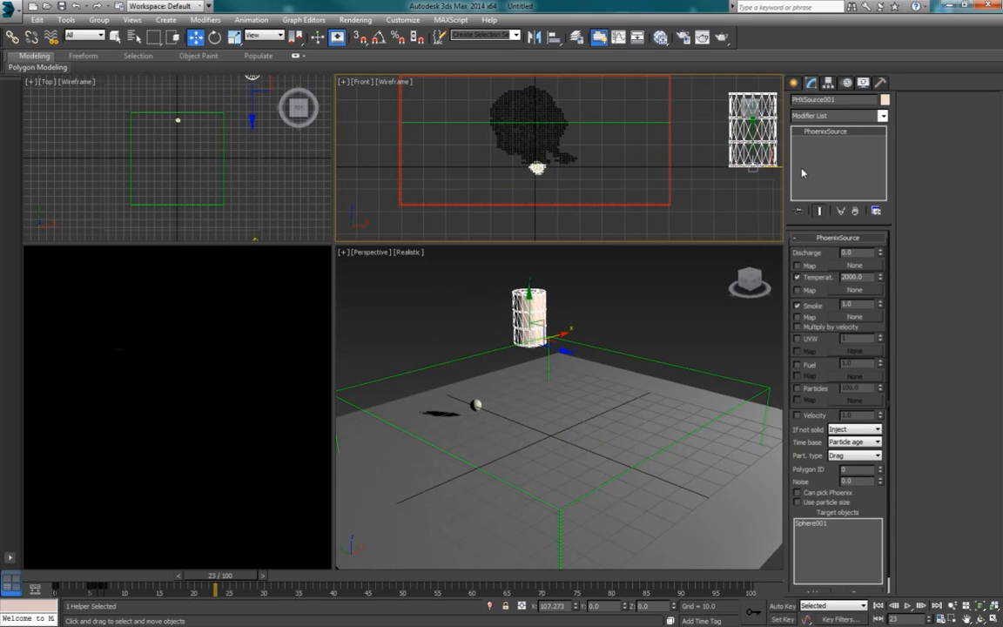
Step: Select the PhoenixFD grid, rerun the simulation and stop it at about frame 62
scroll(582, 205, up, 2)
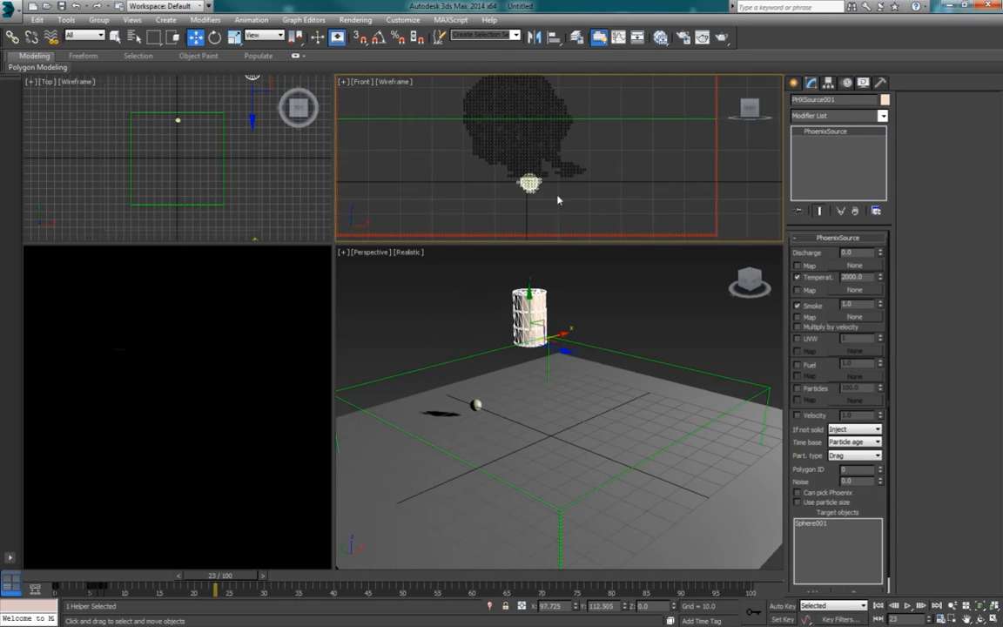
scroll(570, 193, down, 2)
click(575, 202)
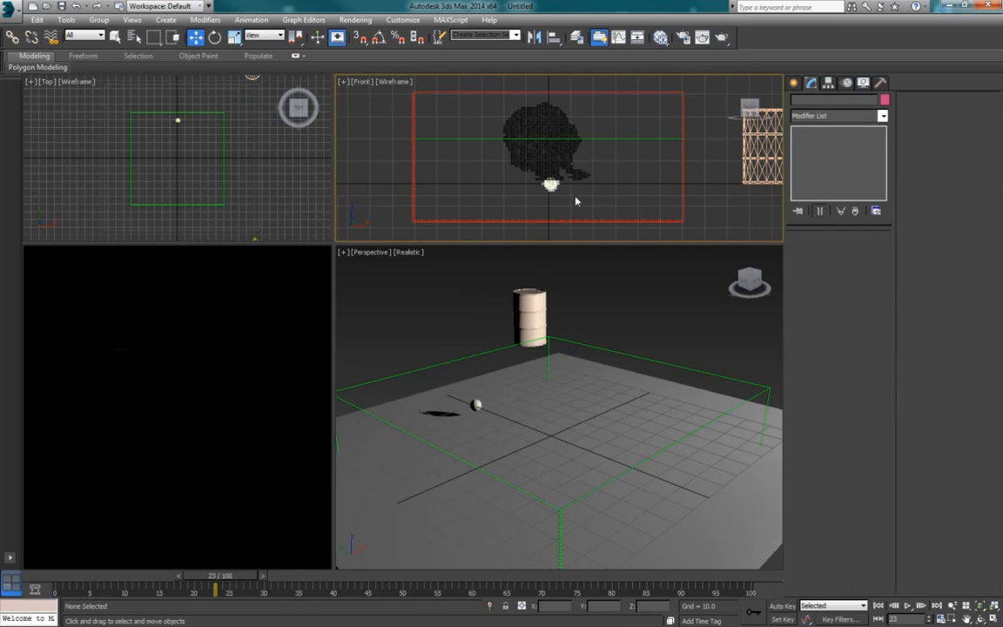
click(575, 199)
click(682, 173)
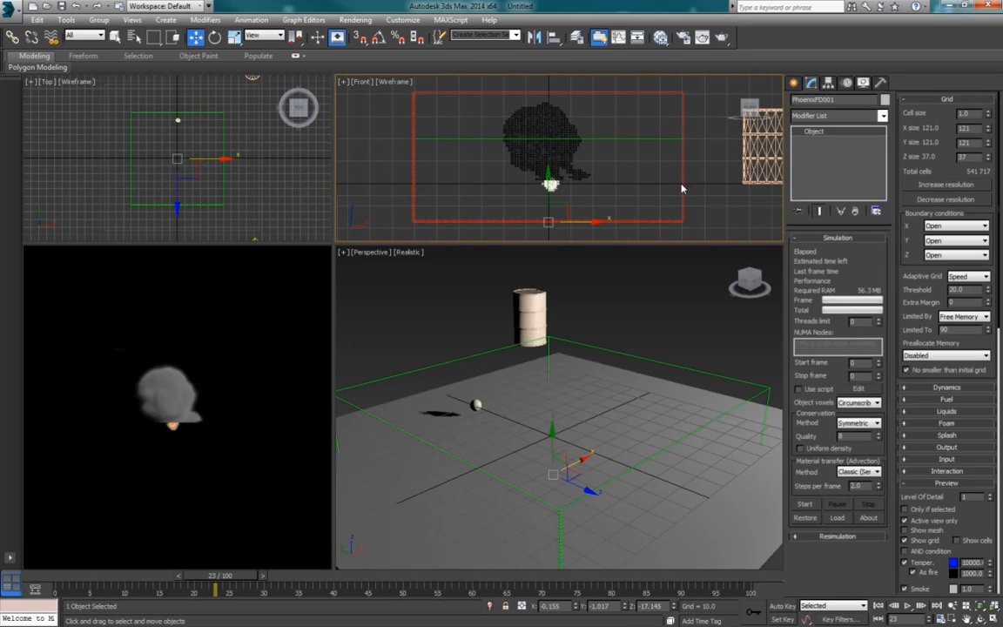
click(805, 504)
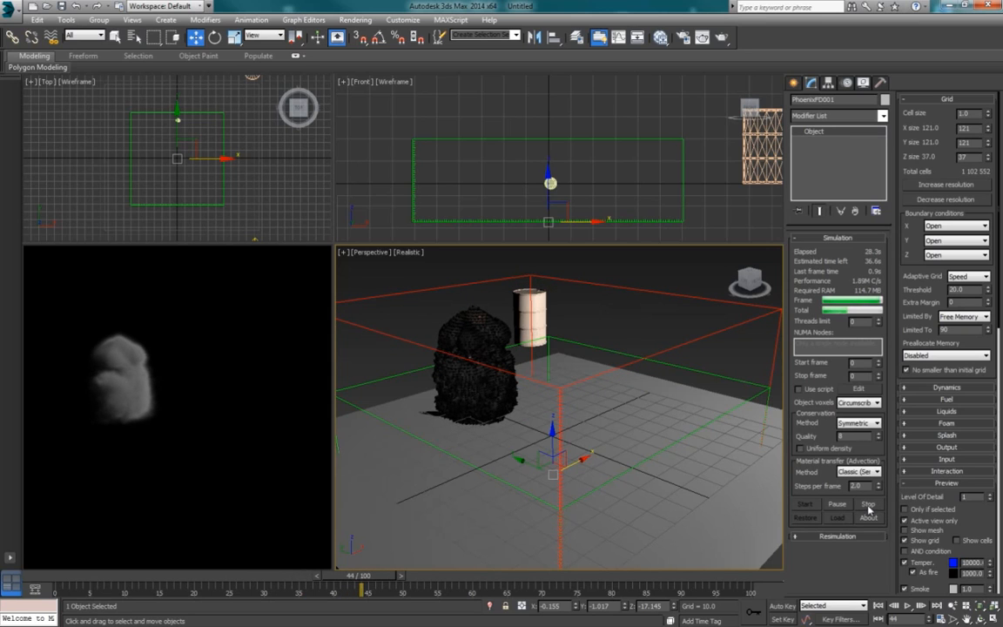
alt+middle_drag(561, 454, 579, 443)
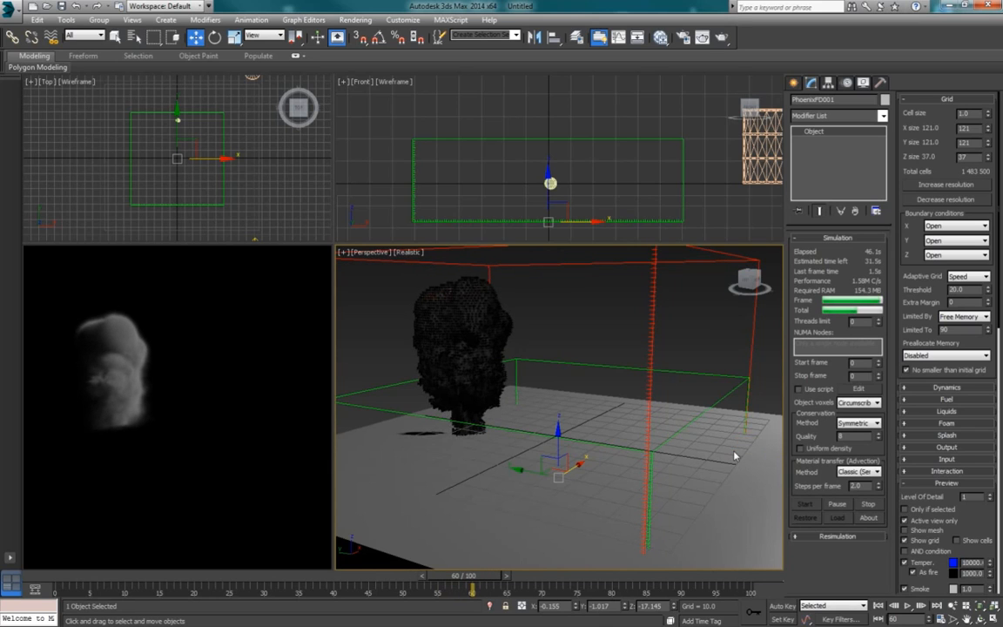
click(869, 506)
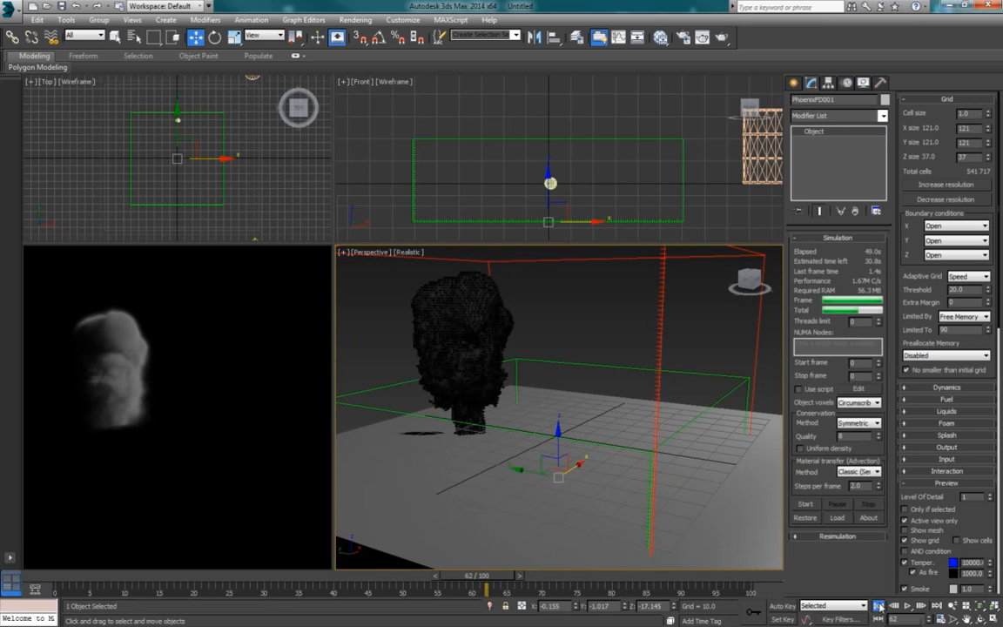
Step: Play back the new simulation, return to frame 6 and examine the start of the explosion in the Perspective view
click(909, 607)
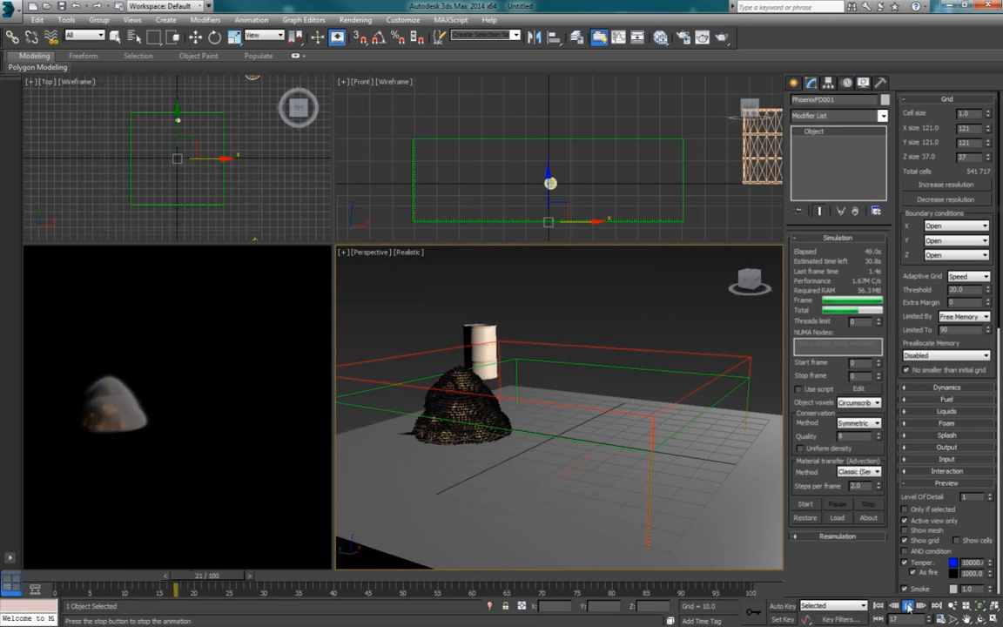
click(909, 607)
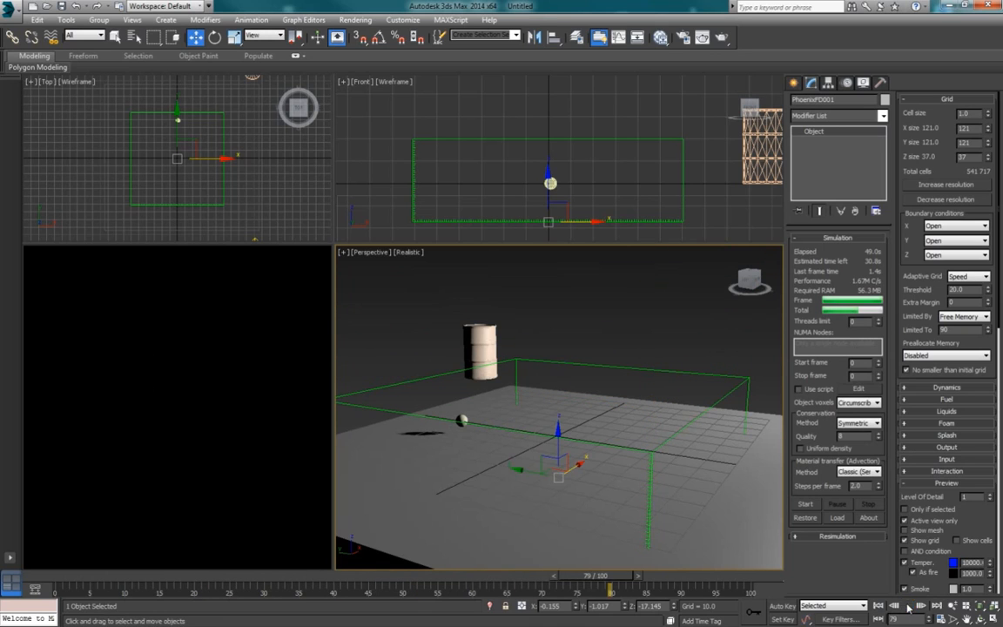
click(910, 606)
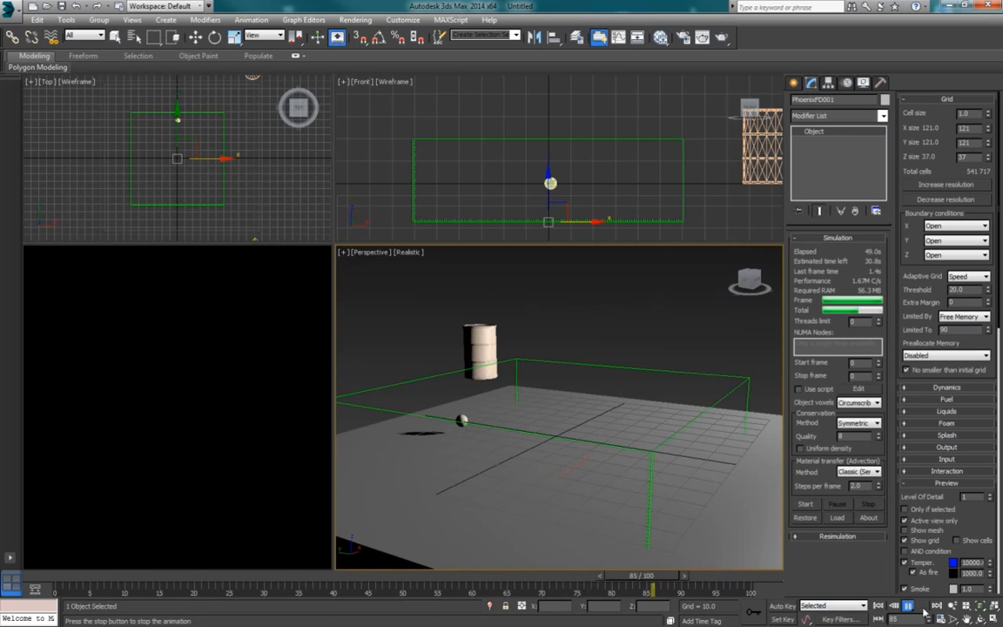
drag(702, 580, 105, 578)
alt+middle_drag(540, 423, 525, 437)
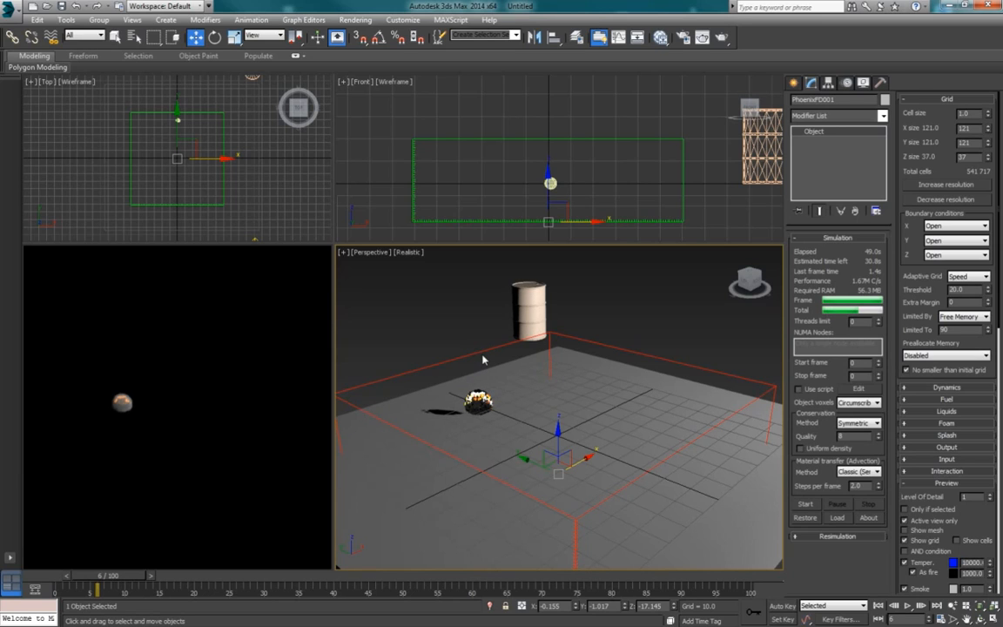
alt+middle_drag(482, 356, 484, 359)
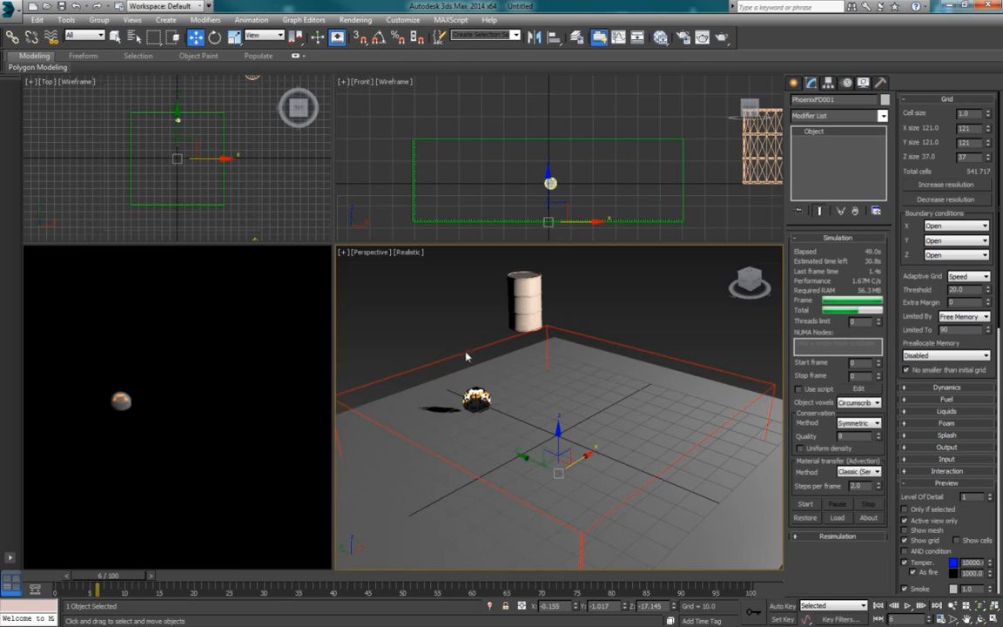
Step: Go to frame 51 and set the system unit scale so that 1 unit equals 4 meters
drag(200, 576, 424, 575)
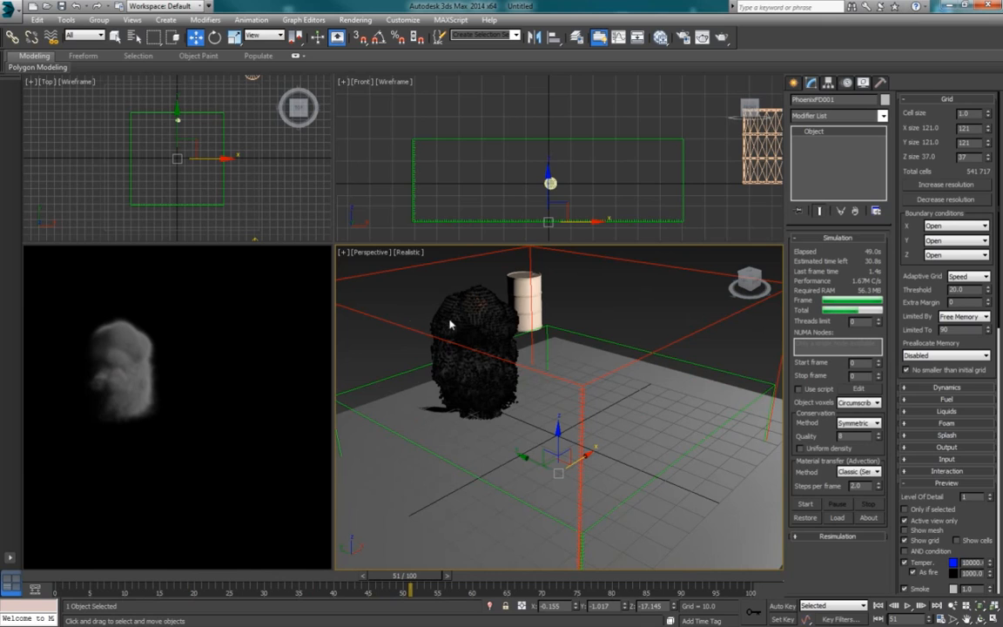
click(405, 22)
click(392, 176)
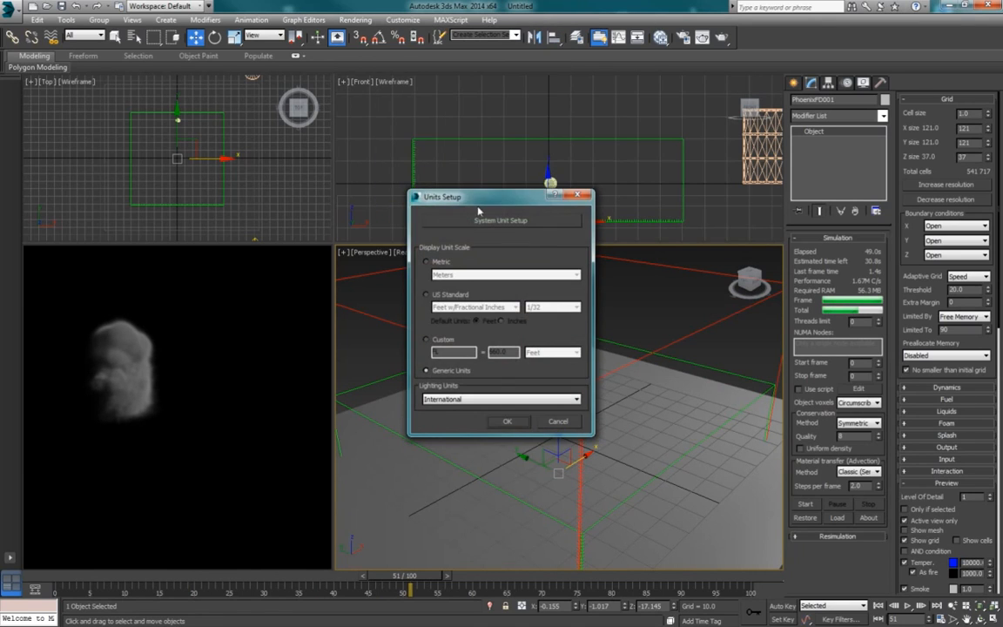
click(430, 183)
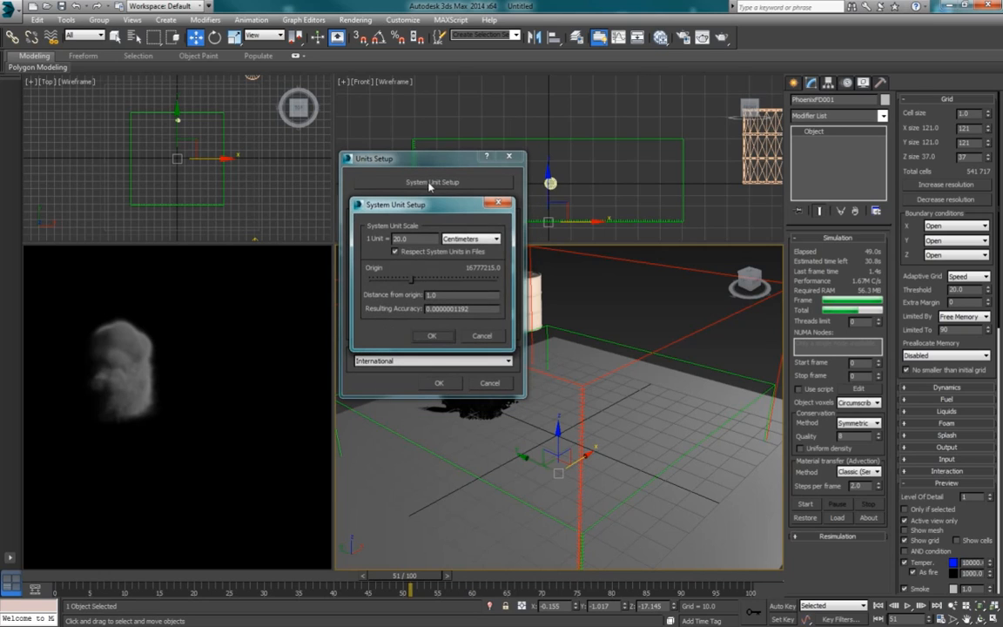
double_click(415, 245)
text(4)
click(466, 238)
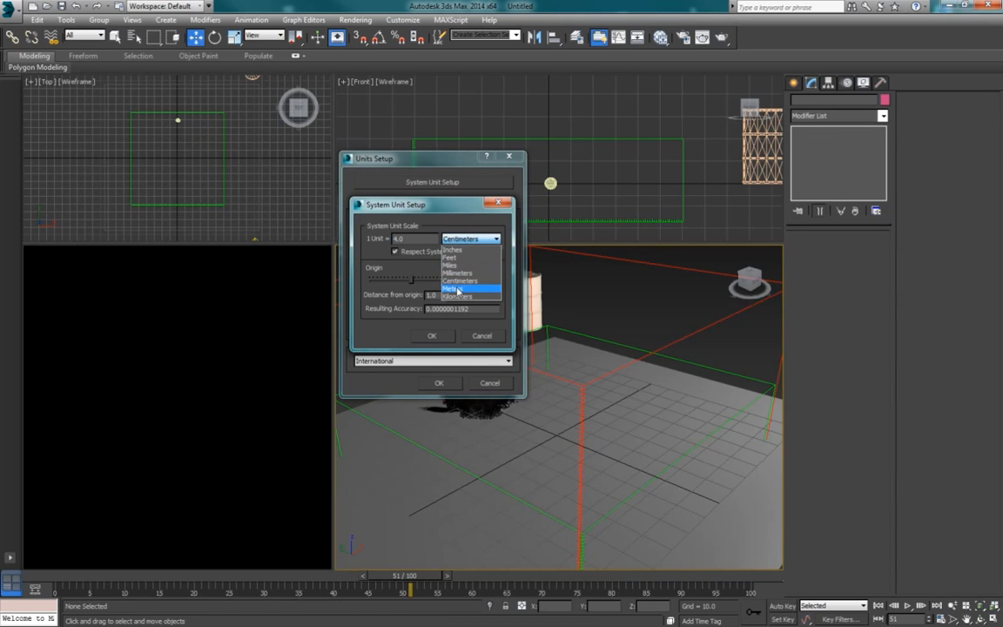
click(454, 288)
click(433, 336)
click(438, 384)
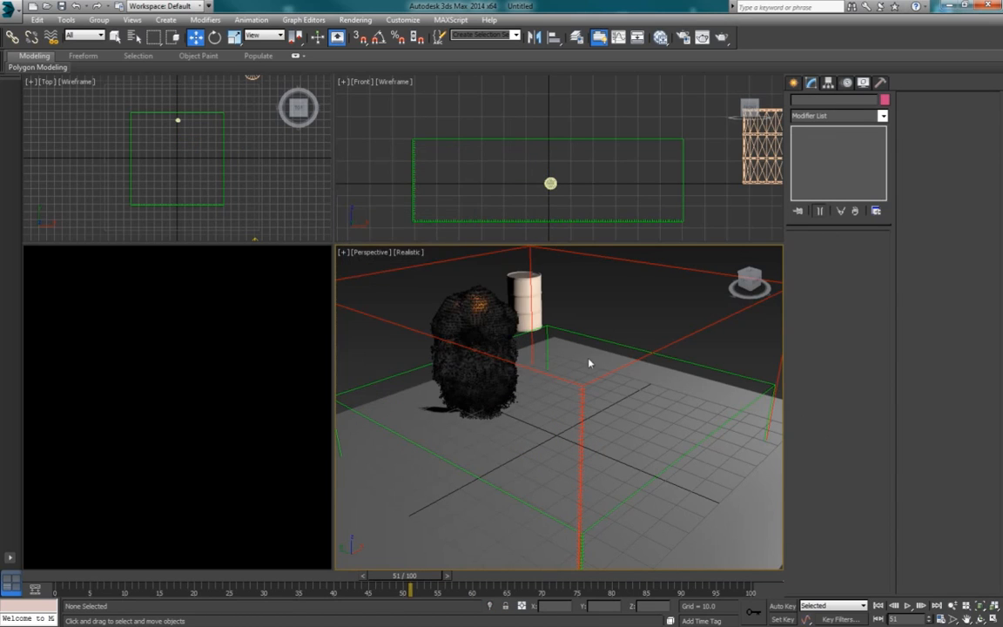
Step: Reselect the PhoenixFD grid and increase its resolution to a cell size of 0.8
click(597, 347)
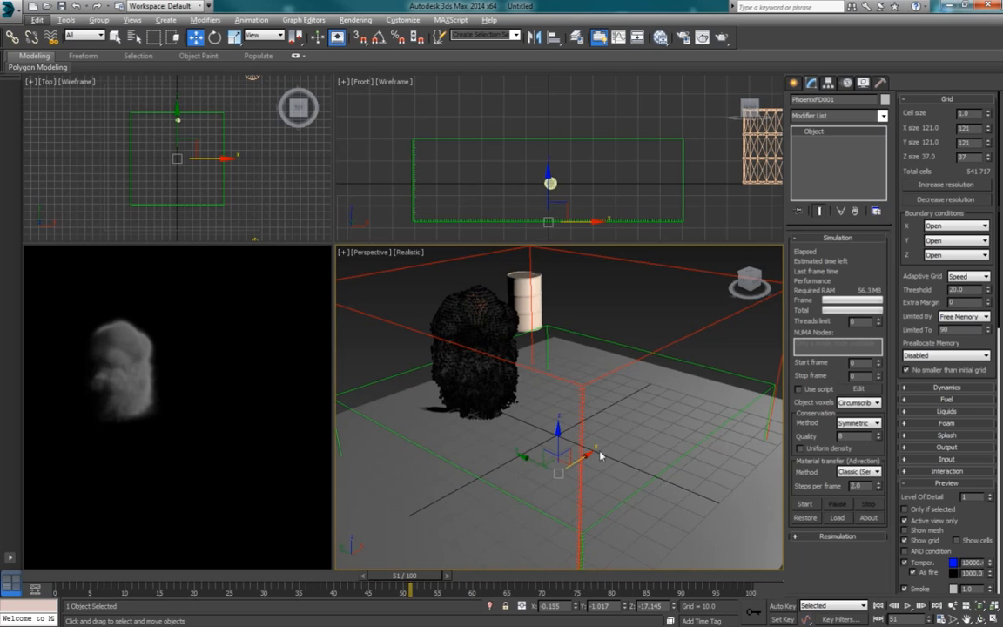
alt+middle_drag(600, 453, 615, 343)
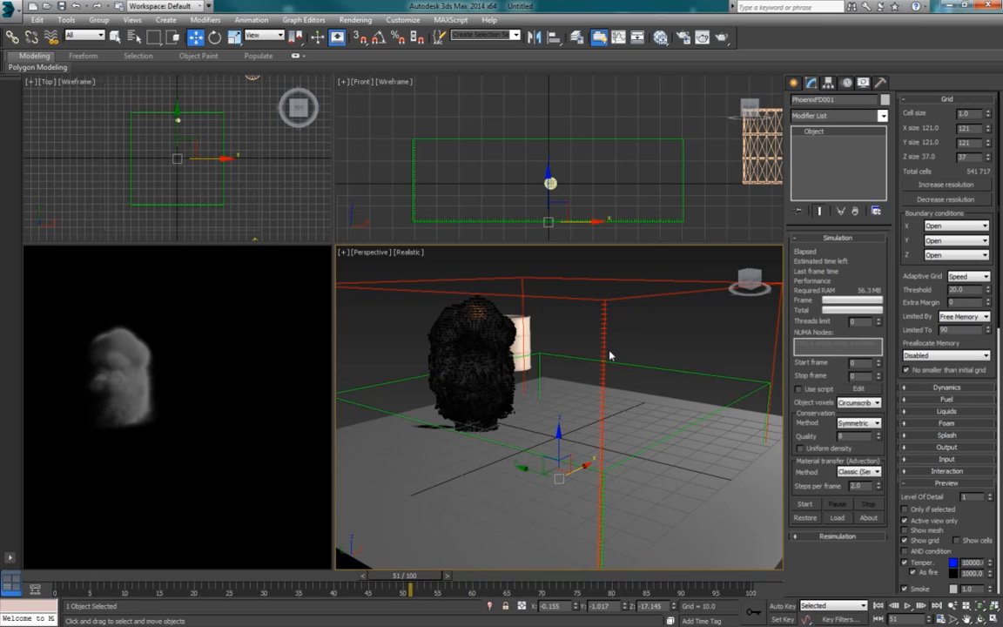
alt+middle_drag(610, 351, 610, 362)
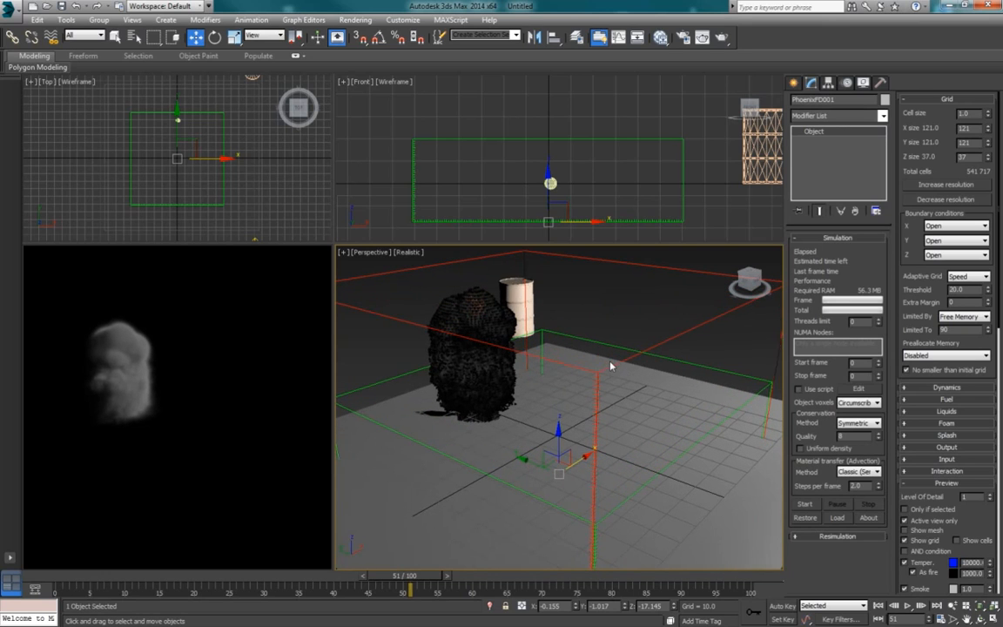
click(945, 185)
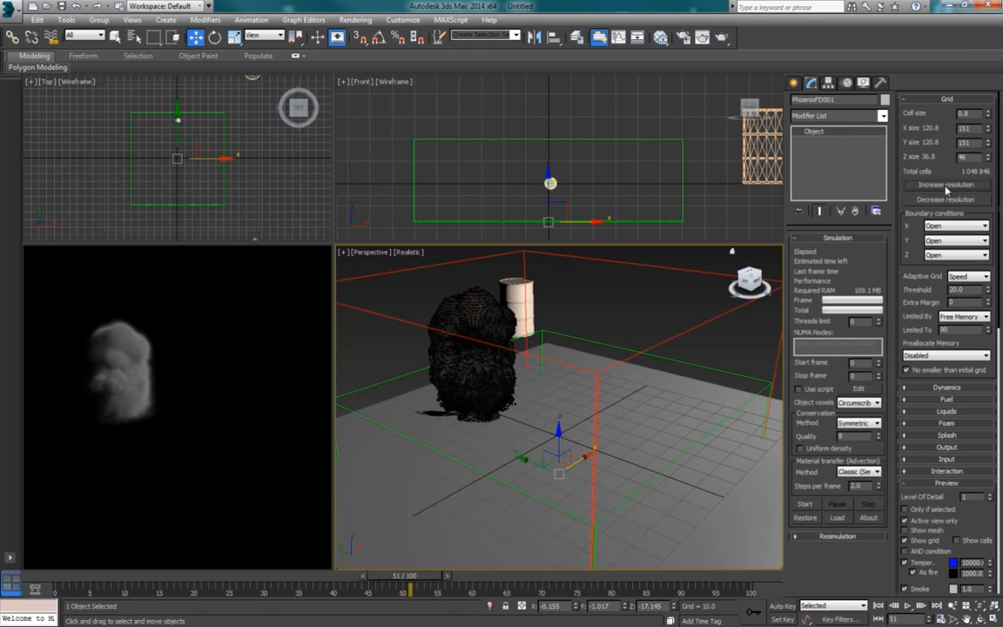
Step: Try raising the grid resolution to a cell size of 0.512, and lower it back to 0.8
alt+middle_drag(598, 423, 603, 390)
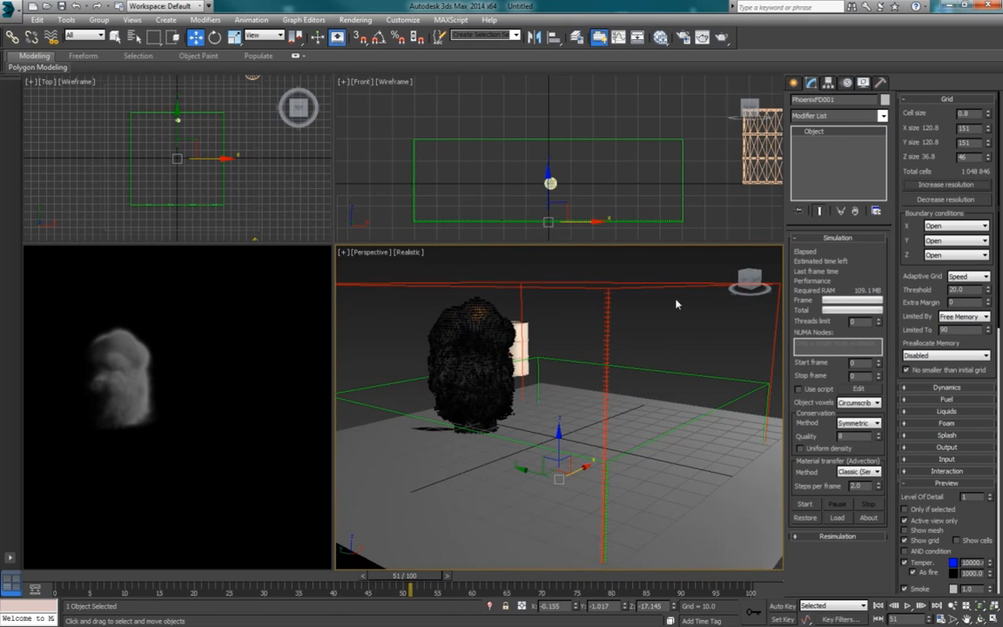
click(950, 194)
click(951, 190)
alt+middle_drag(574, 456, 606, 470)
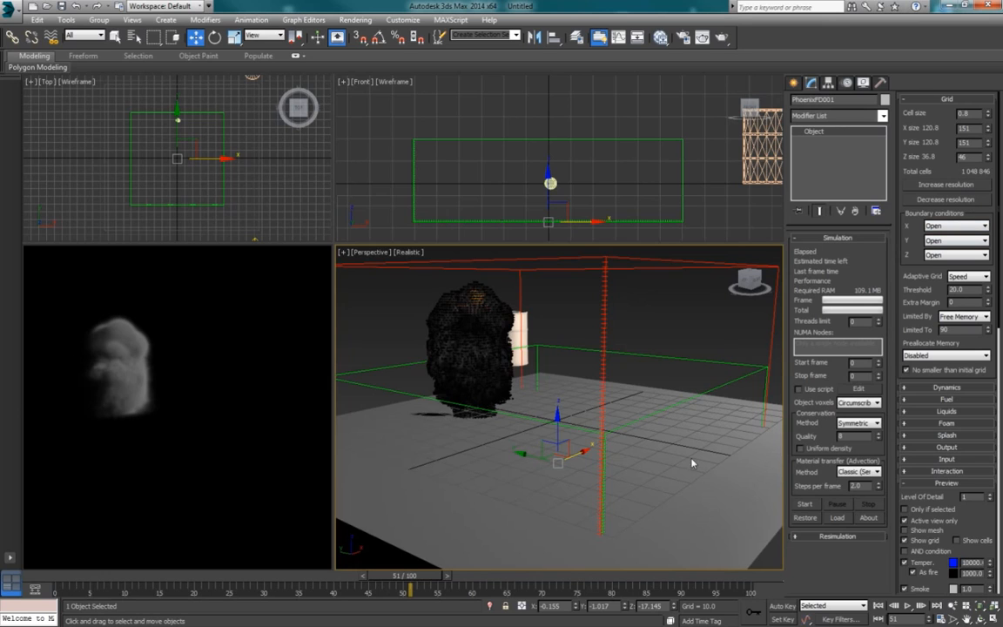
scroll(691, 459, up, 4)
click(932, 192)
click(933, 192)
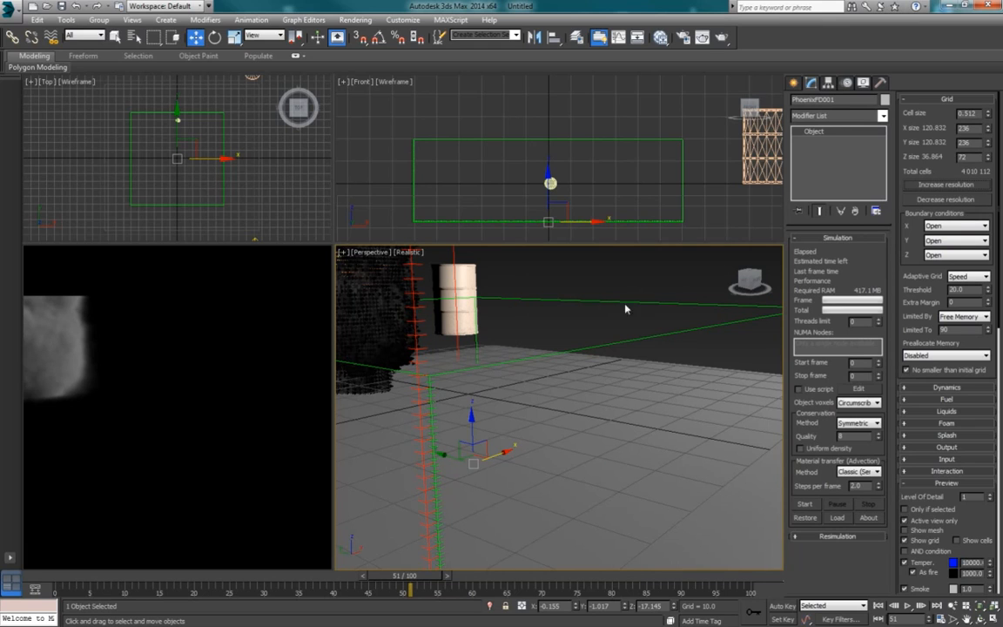
click(947, 199)
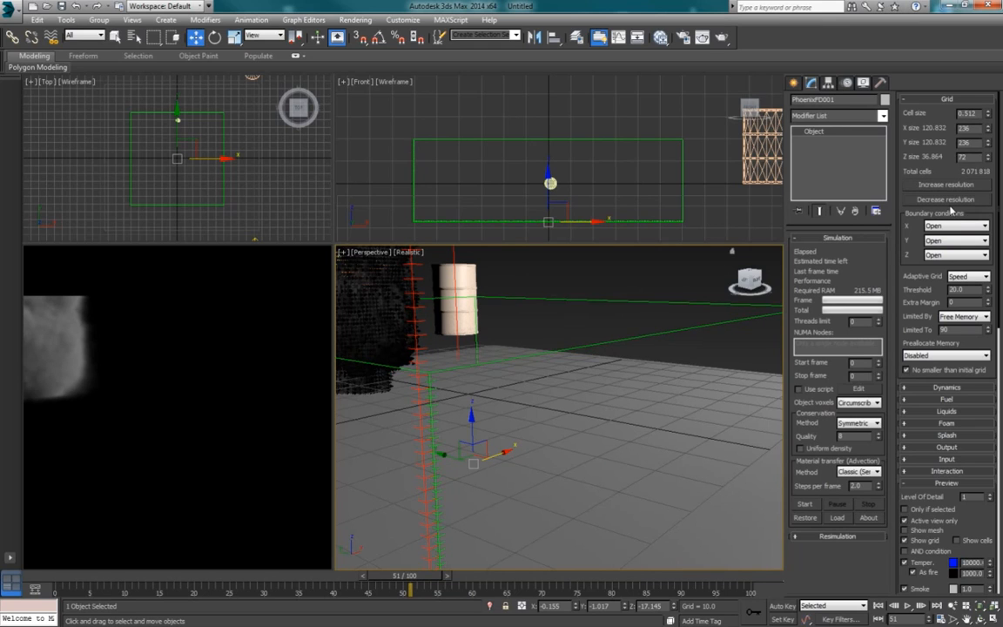
click(947, 200)
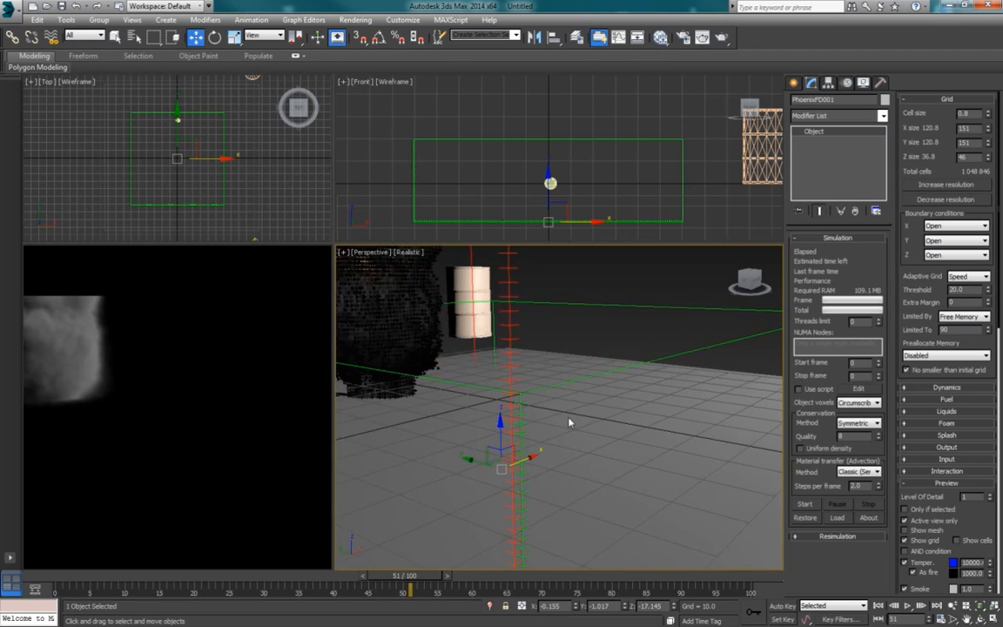
Step: Frame the whole PhoenixFD grid in the Perspective view and review its cell size and X, Y and Z sizes
key(z)
scroll(572, 418, up, 5)
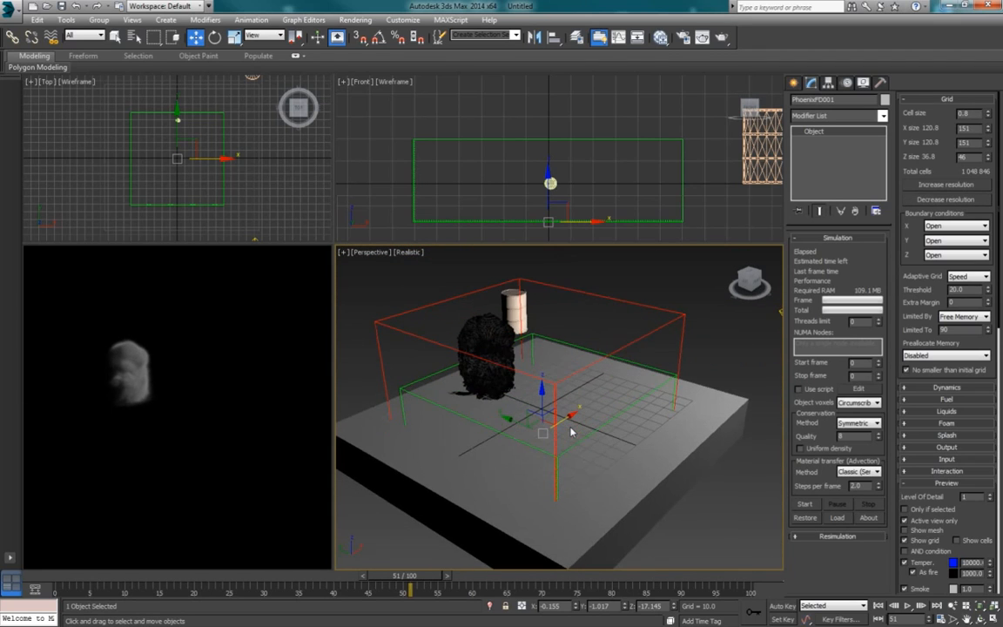
alt+middle_drag(567, 435, 599, 391)
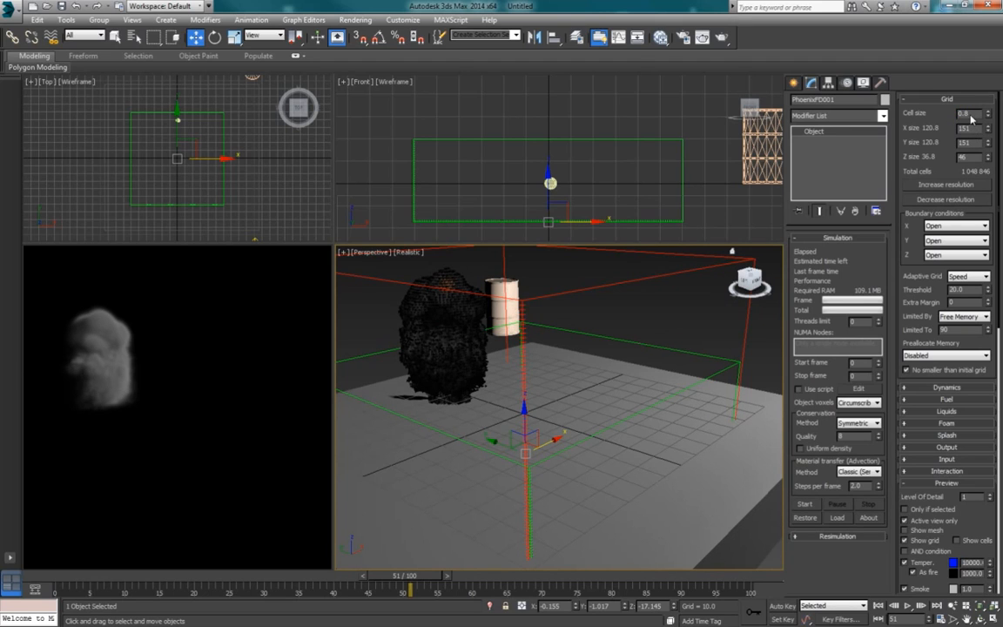
double_click(940, 128)
key(Tab)
key(Tab)
double_click(957, 114)
key(Tab)
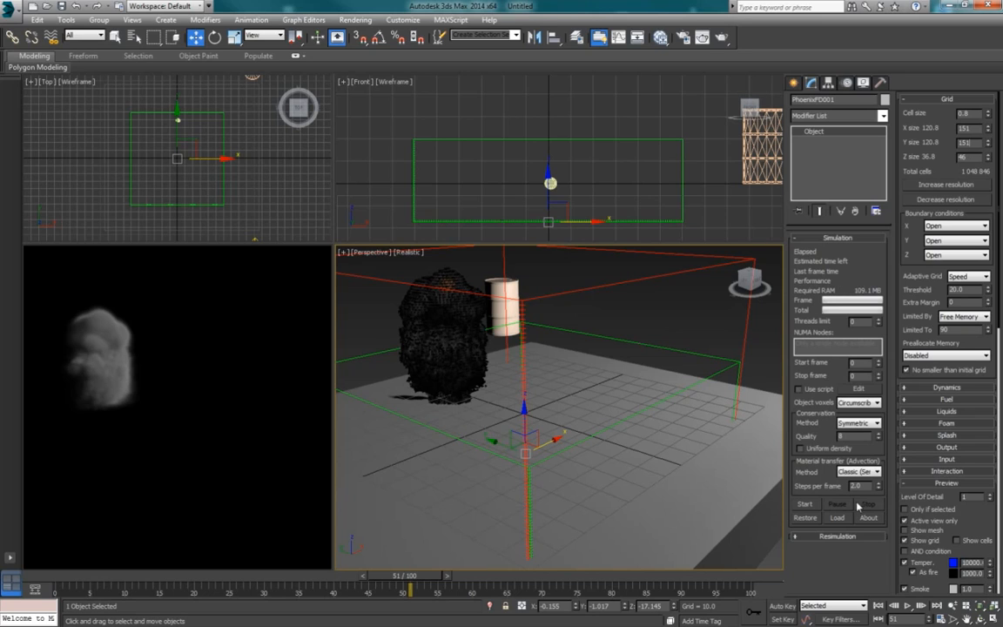
Step: Rerun the simulation with the new unit scale and finer grid, stopping it at about frame 51
click(808, 507)
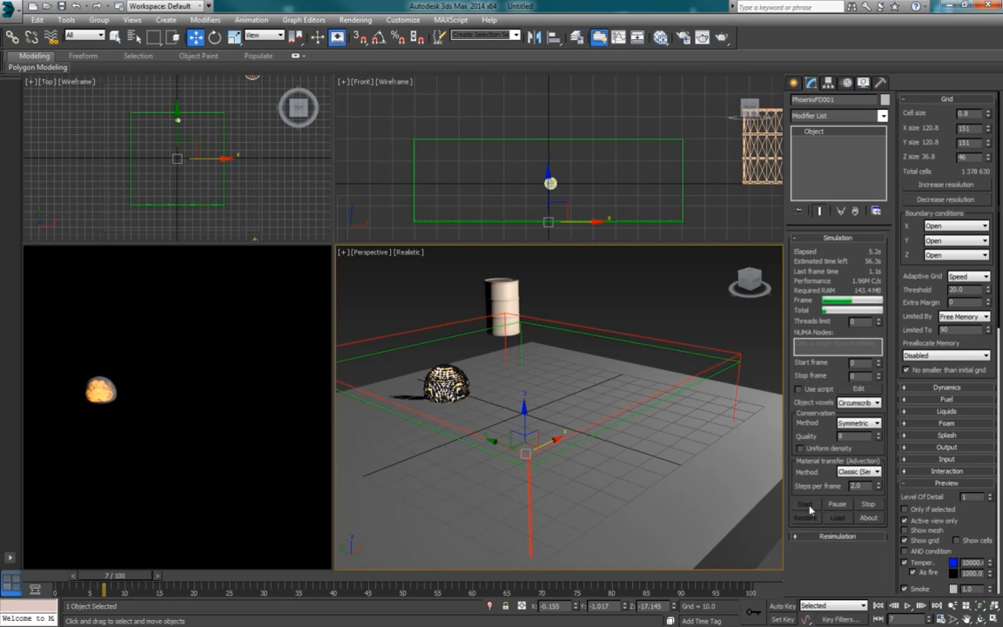
middle_drag(521, 394, 536, 407)
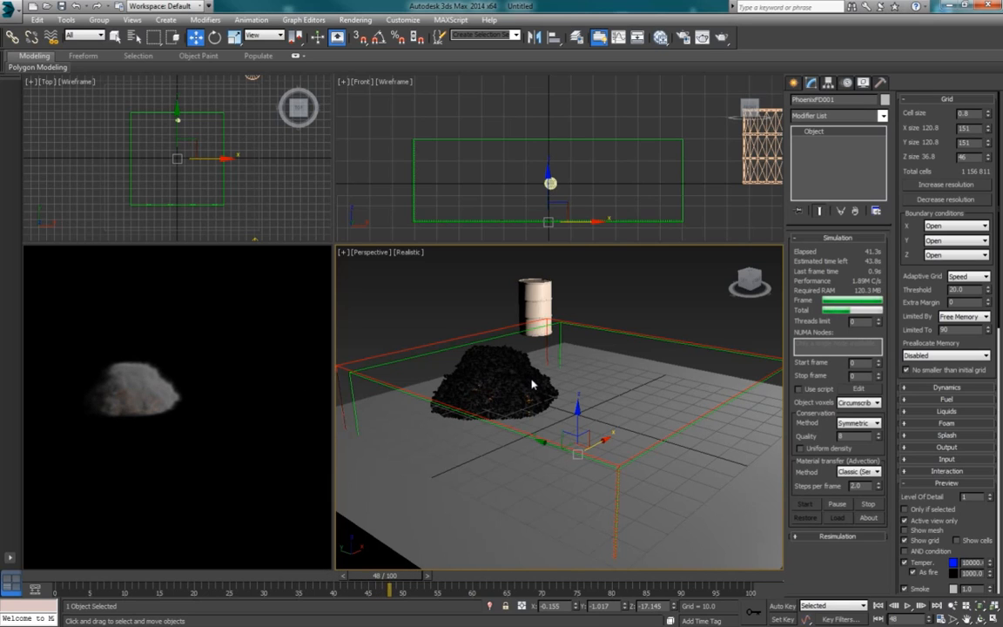
click(837, 504)
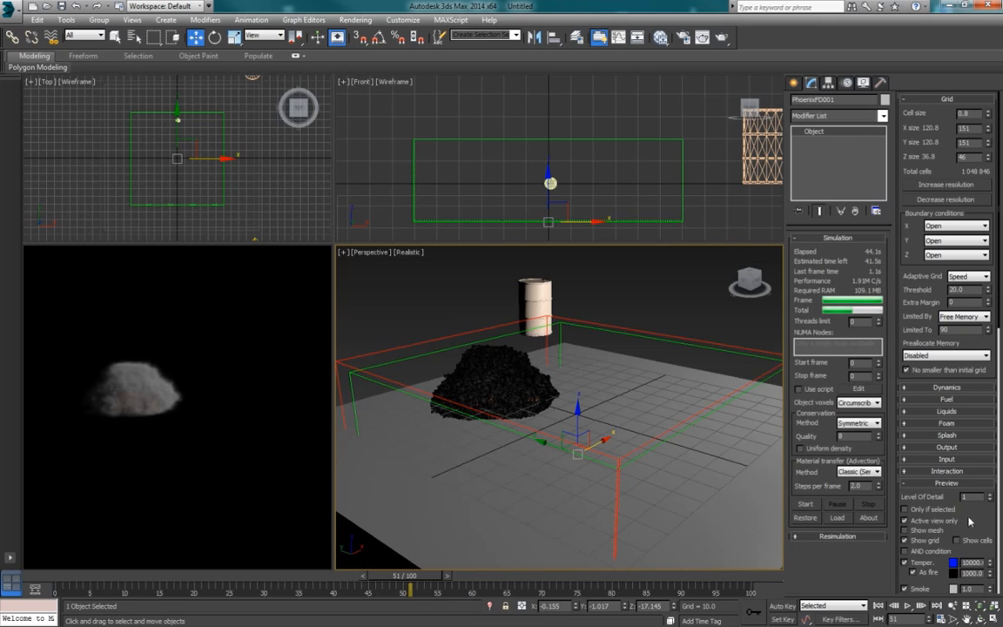
Step: Expand the grid's Dynamics settings and set Vorticity to 0
drag(969, 518, 974, 514)
click(944, 386)
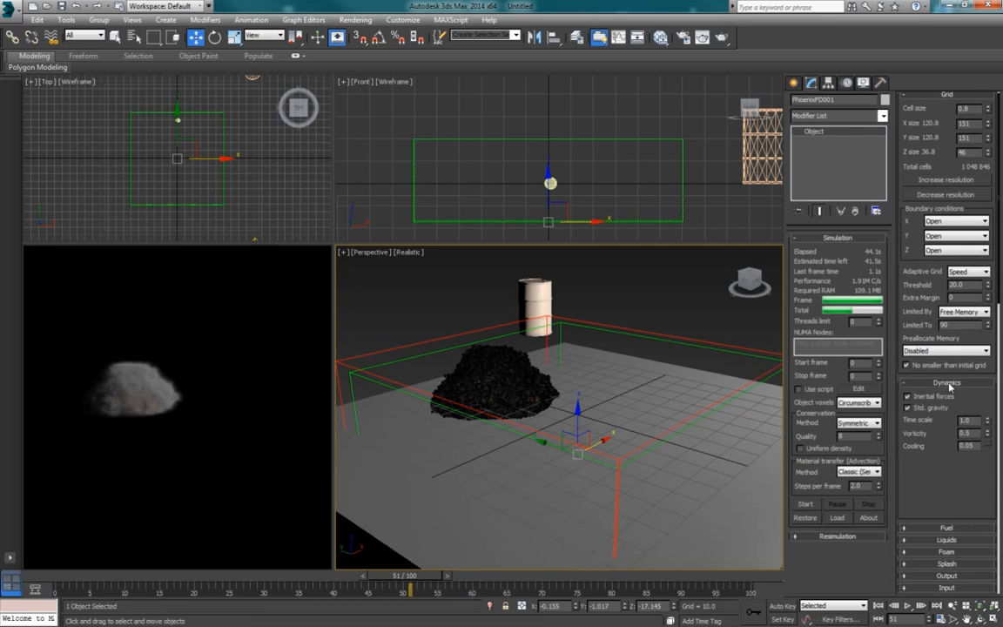
drag(919, 442, 890, 414)
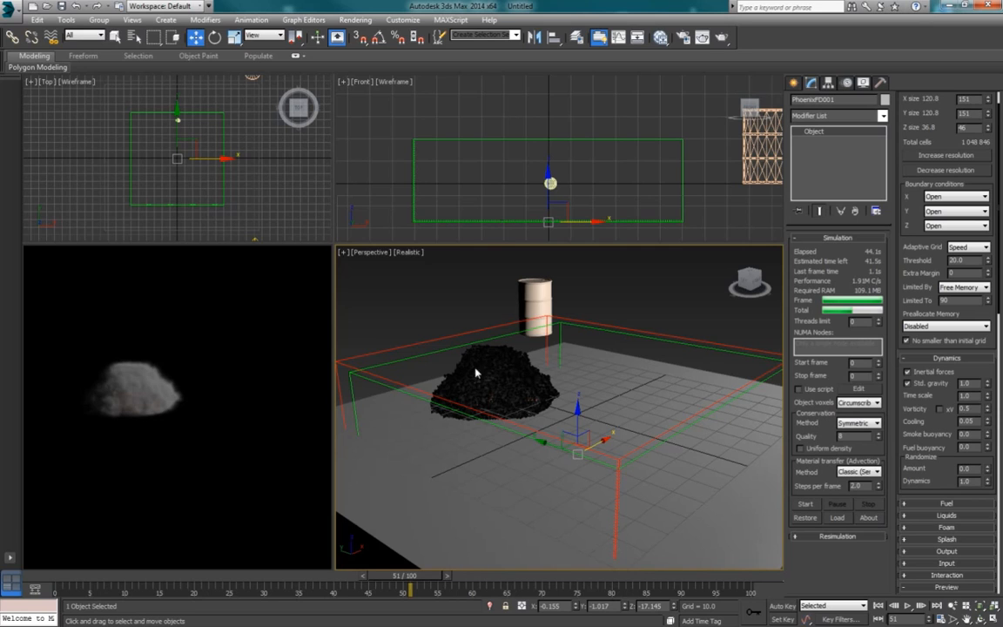
drag(972, 410, 935, 413)
text(0)
key(Return)
Step: Rerun the simulation without vorticity and stop it at about frame 39
click(803, 504)
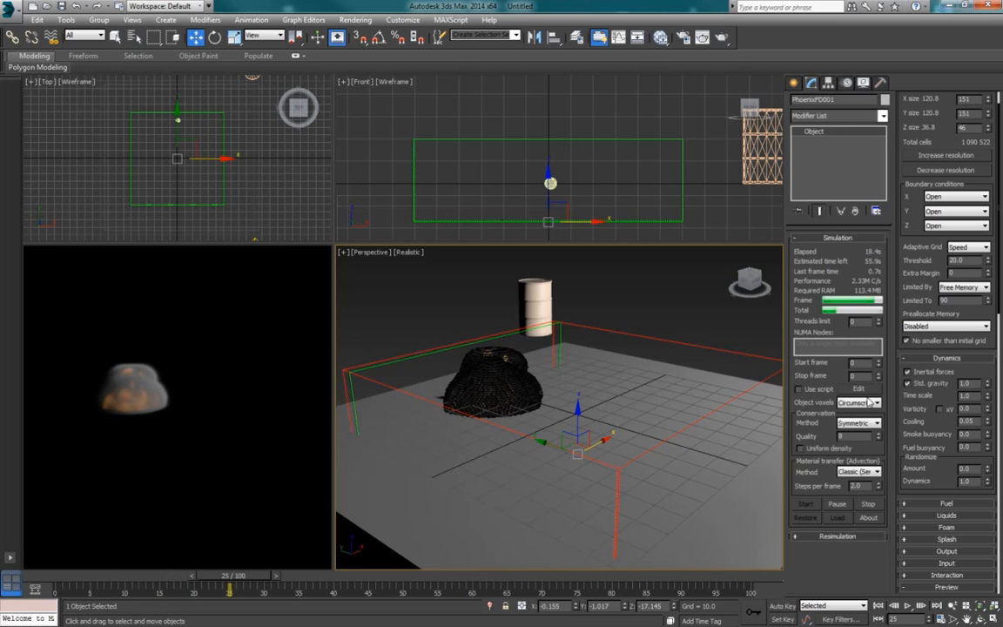
scroll(918, 397, down, 2)
scroll(917, 397, down, 1)
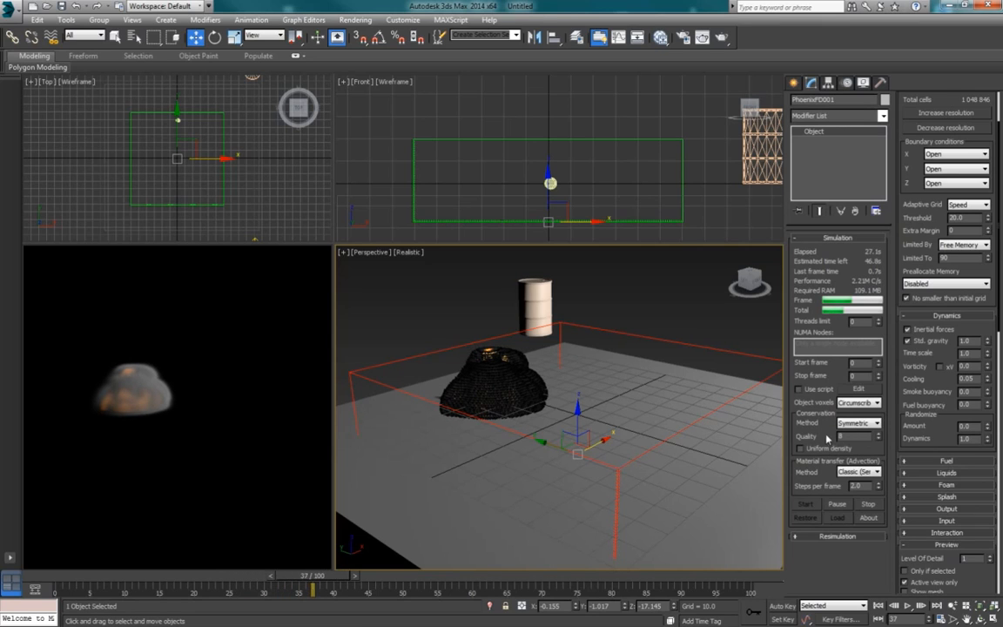
click(874, 507)
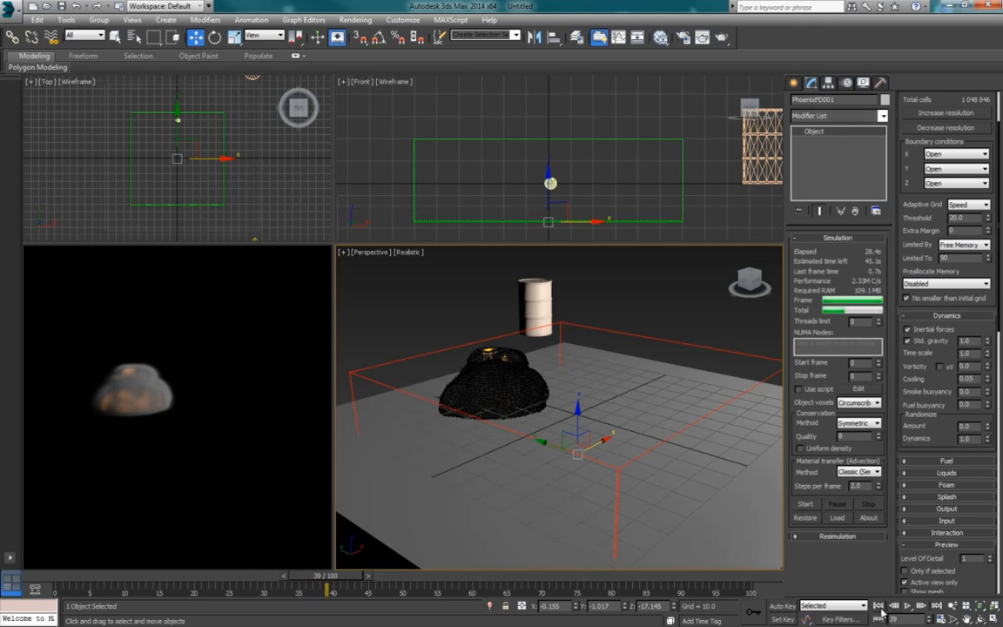
Step: Play back the zero-vorticity simulation from the start twice and examine the explosion's shape at frame 39 in the Perspective view
click(879, 607)
click(908, 606)
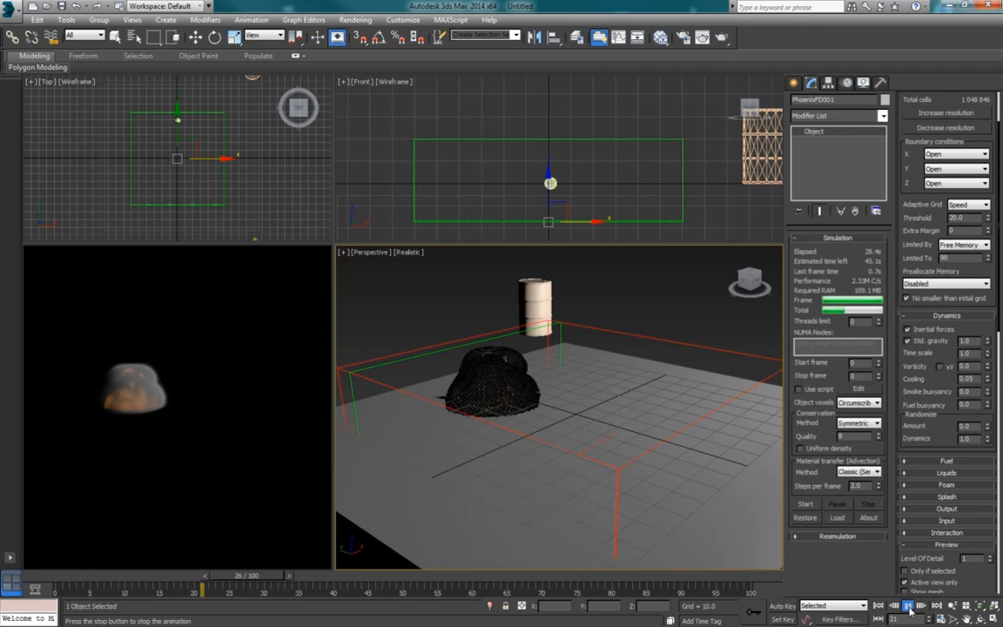
click(907, 606)
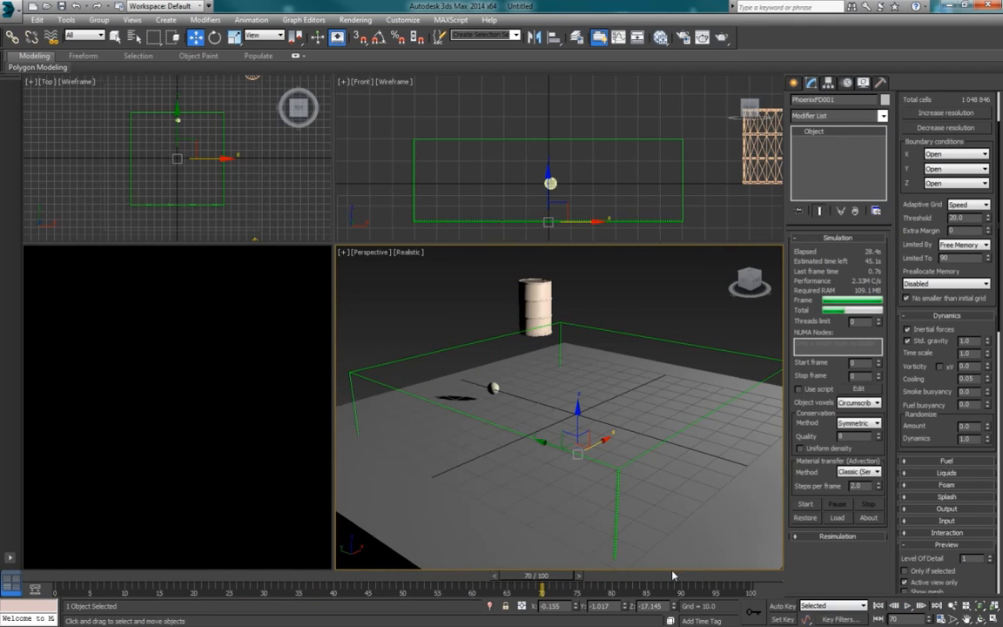
drag(522, 582, 130, 581)
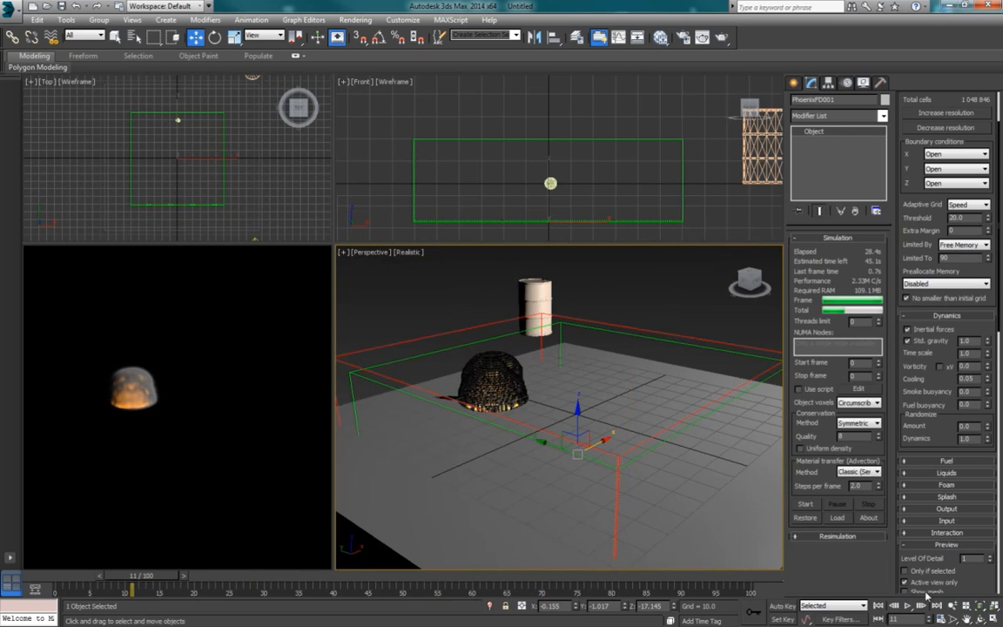
click(879, 606)
click(908, 606)
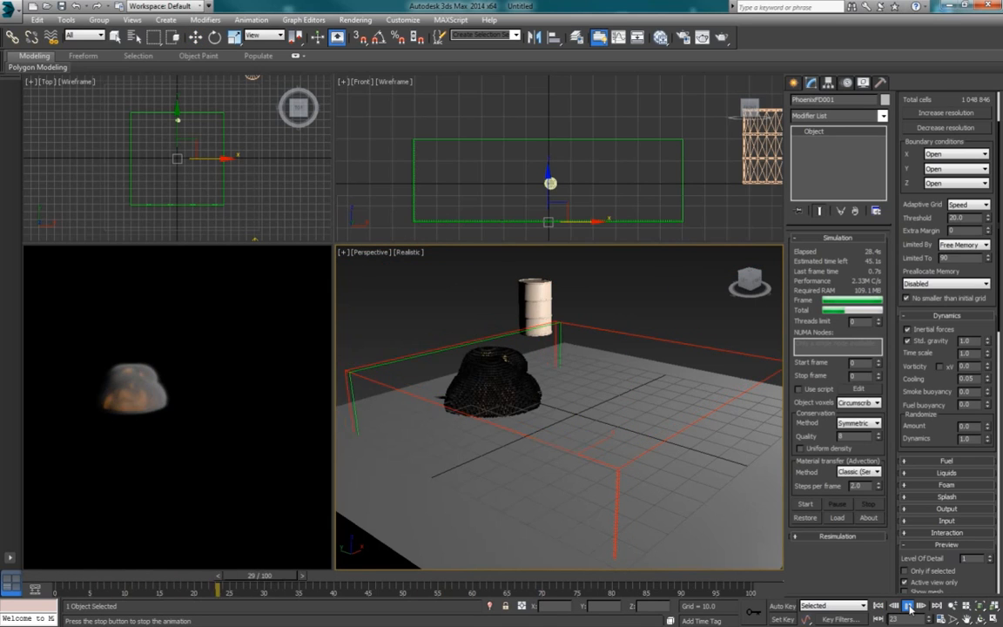
click(909, 608)
alt+middle_drag(606, 427, 583, 387)
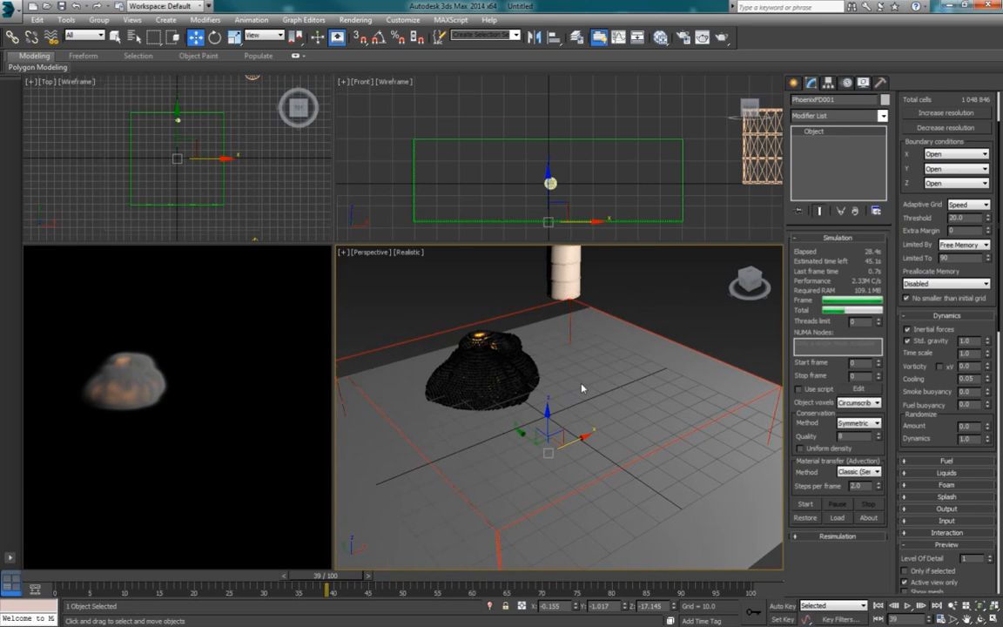
Step: Set the Conservation Quality to 50 and start the simulation again
double_click(857, 436)
key(Return)
click(803, 503)
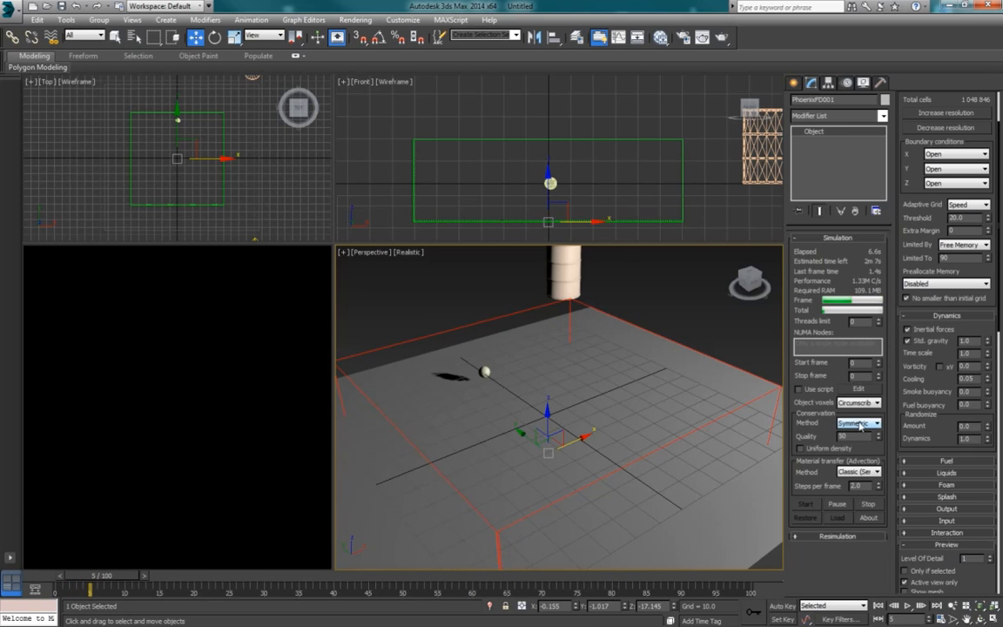
Step: Review the available Conservation methods while the simulation runs, leaving Symmetric selected
click(858, 425)
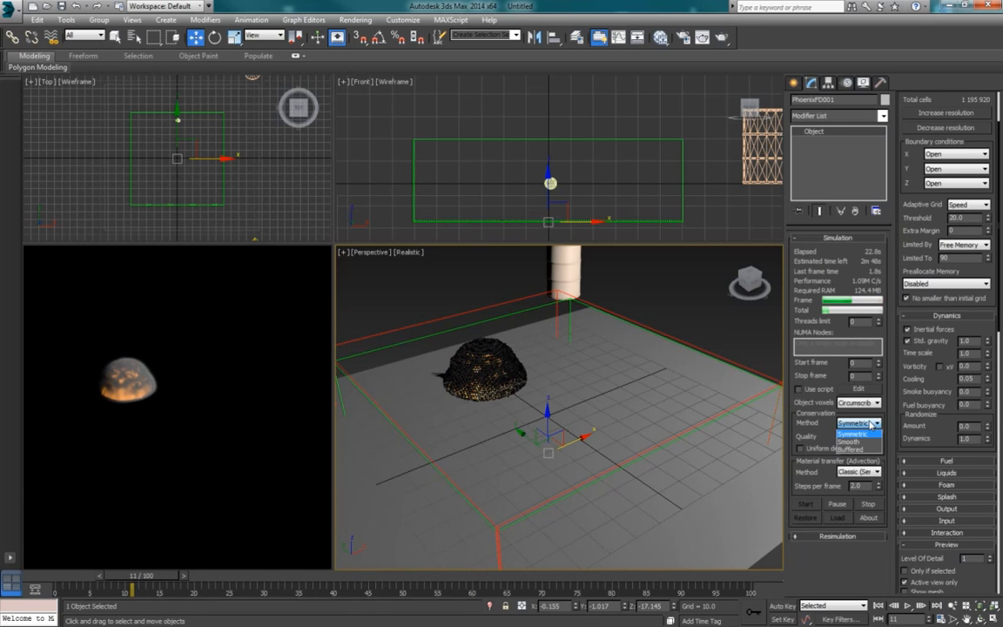
click(857, 424)
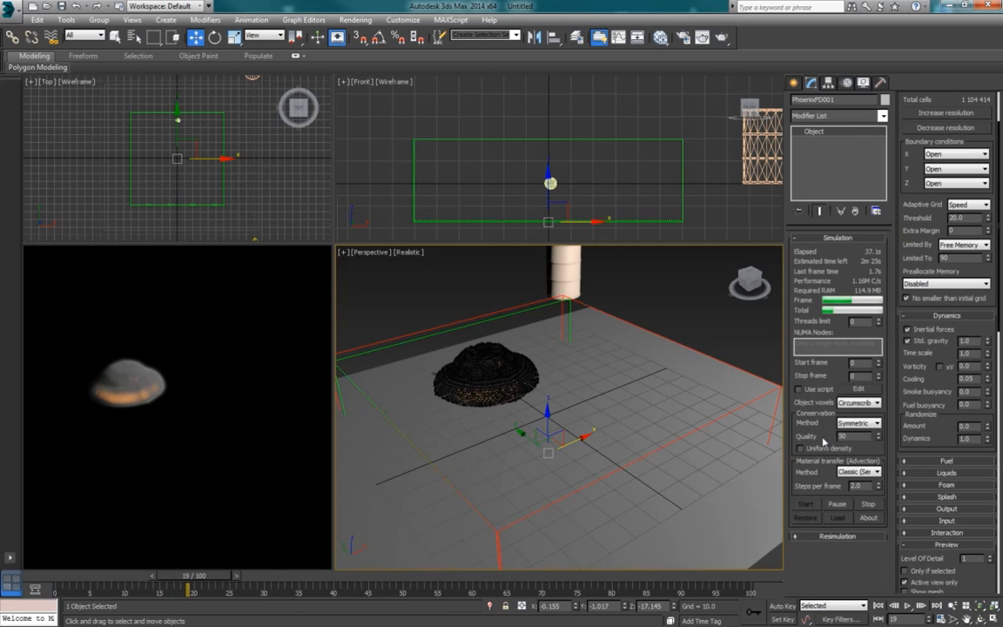
click(859, 423)
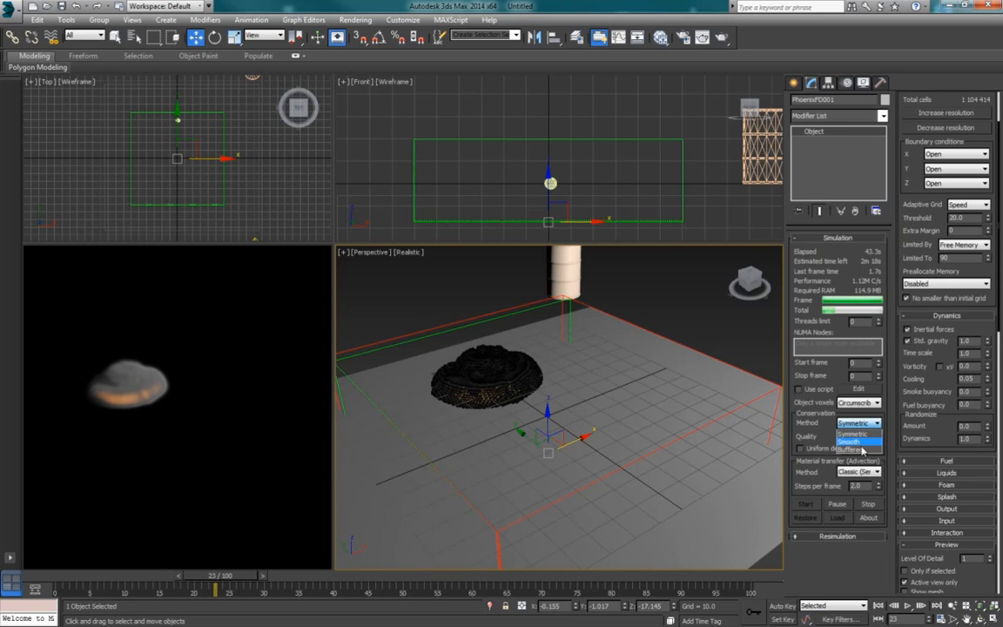
click(826, 431)
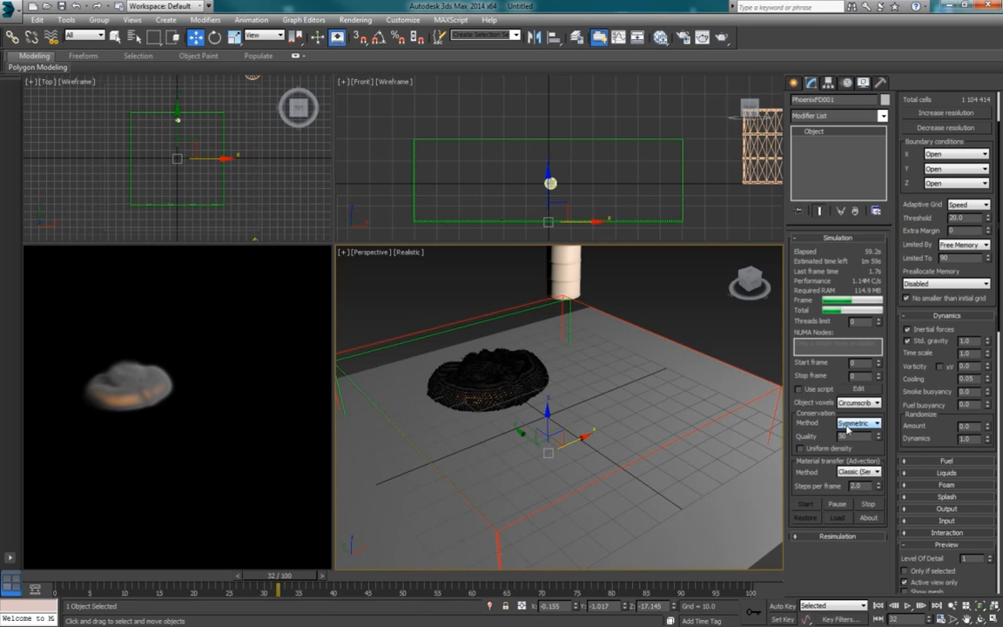
Step: Examine the growing explosion from several angles in the Perspective view and stop the simulation at about frame 41
alt+middle_drag(574, 400, 609, 442)
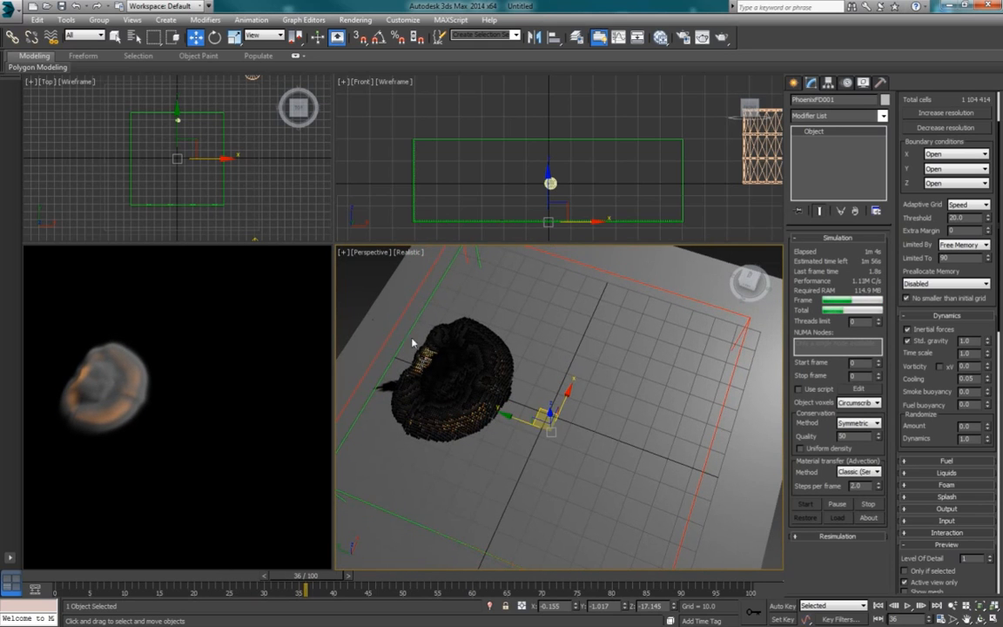
mouse_move(487, 410)
alt+middle_down()
mouse_move(477, 379)
mouse_move(485, 400)
mouse_move(476, 399)
alt+middle_up()
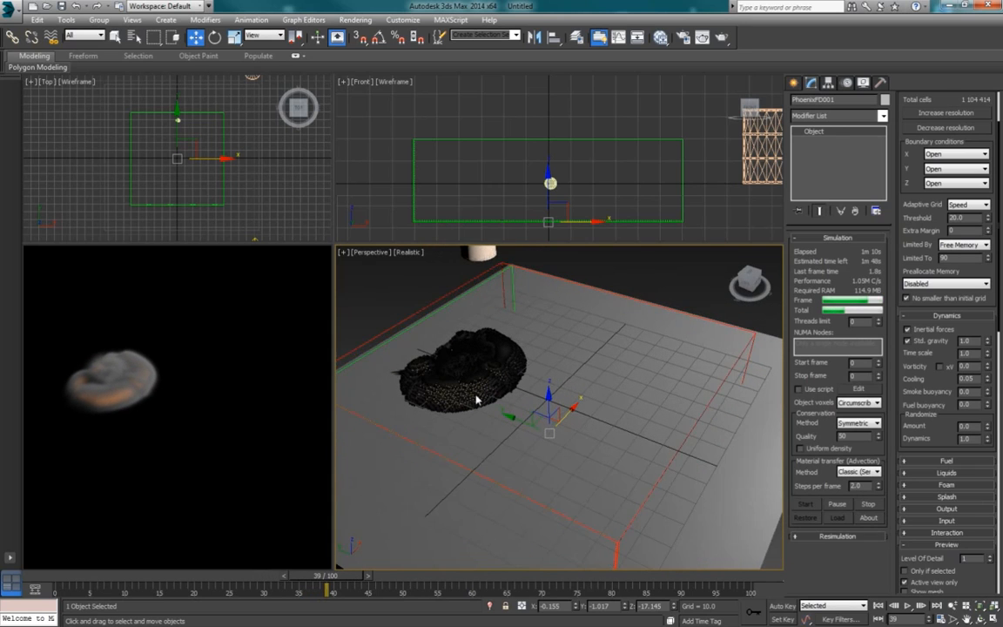
click(870, 504)
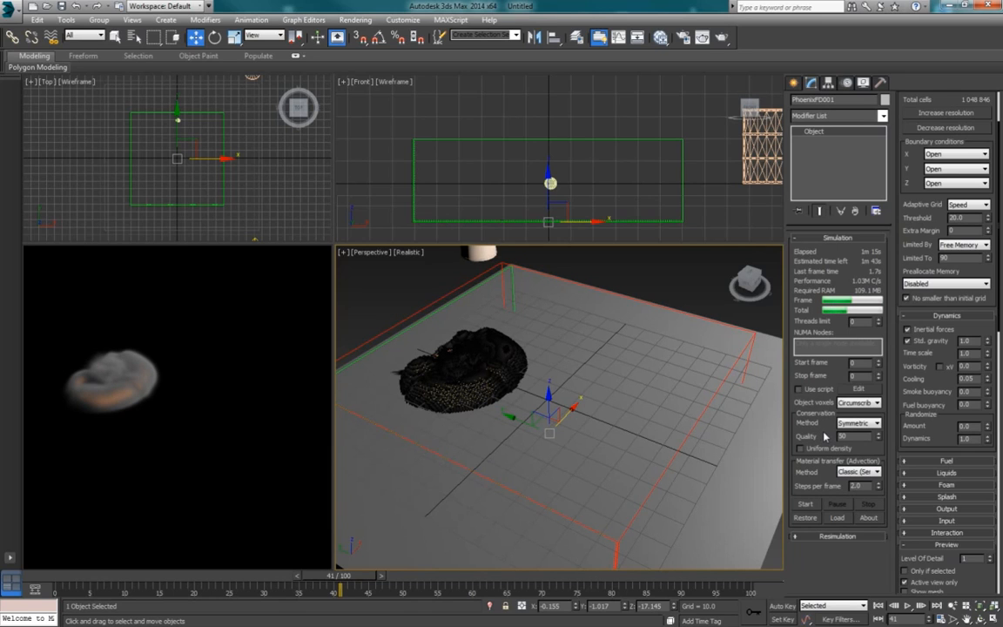
Step: Set the Material transfer method to Multi-Pass with 1.0 steps per frame and start the simulation again
click(858, 473)
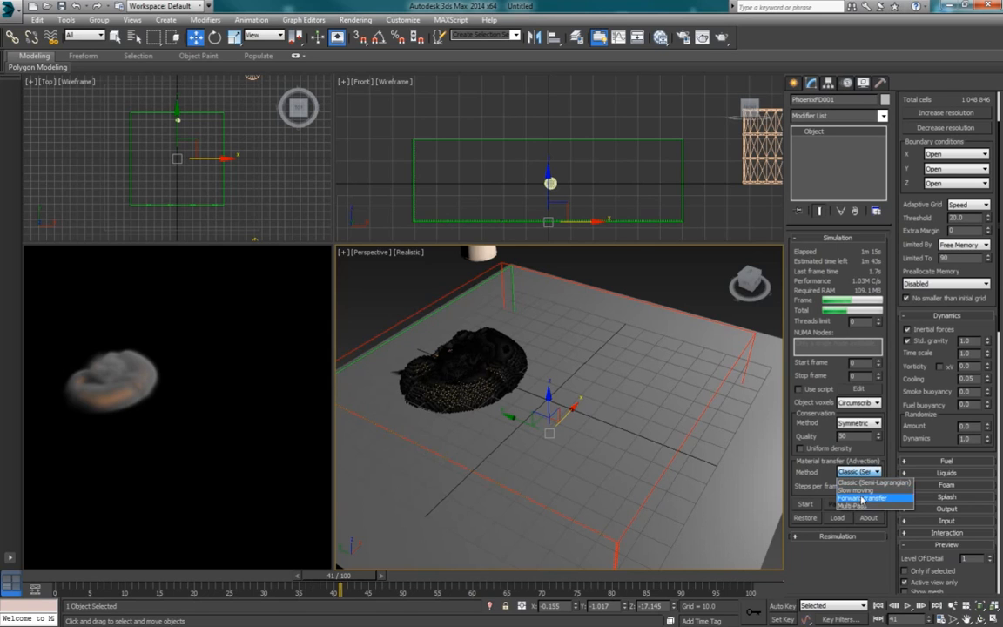
click(850, 504)
click(857, 471)
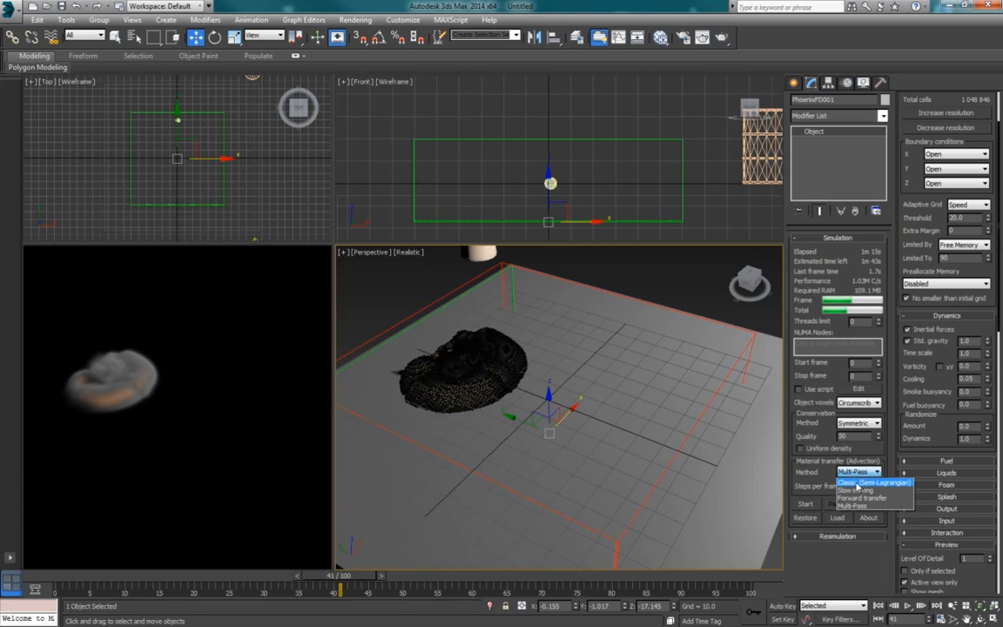
click(840, 505)
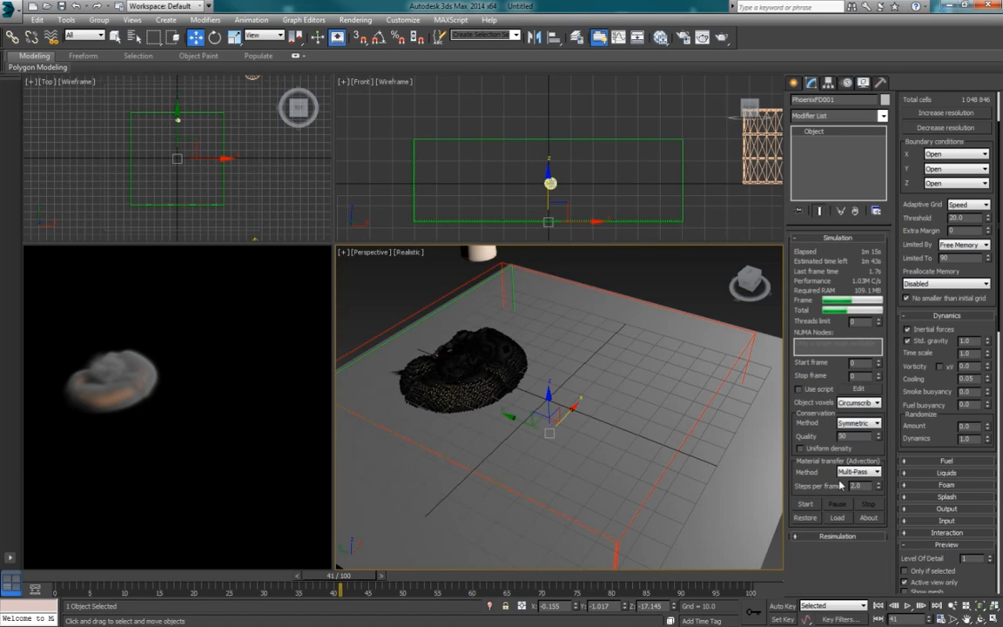
click(841, 473)
drag(866, 489, 832, 488)
click(807, 505)
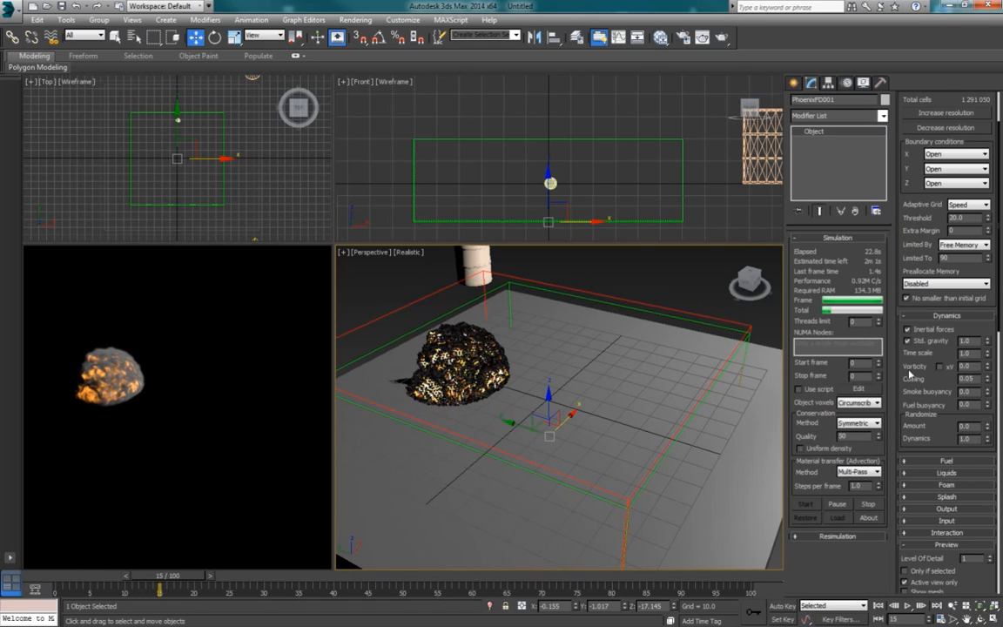
Step: Stop the simulation at about frame 21, enable Uniform density and rerun it
alt+middle_drag(536, 413, 533, 416)
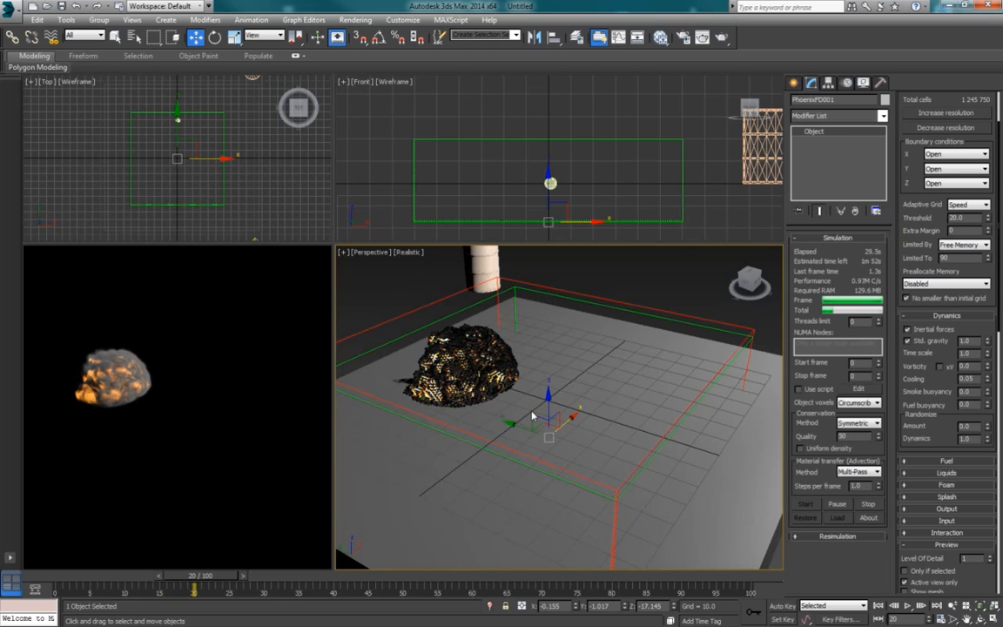
click(873, 506)
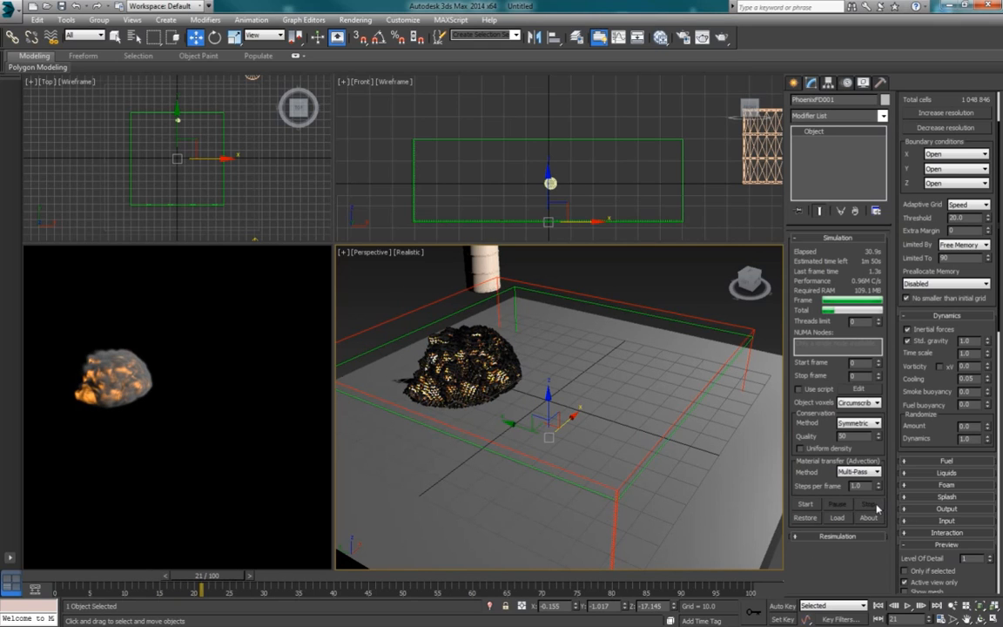
click(799, 448)
click(805, 505)
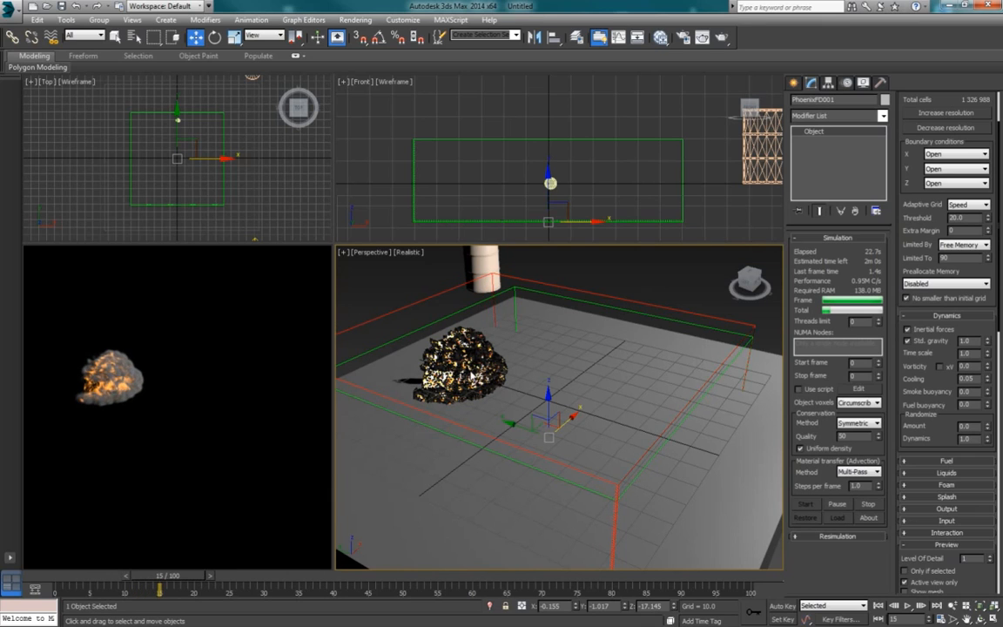
Step: Inspect the uniform-density explosion from different angles and stop the simulation at about frame 35
alt+middle_drag(481, 389, 523, 399)
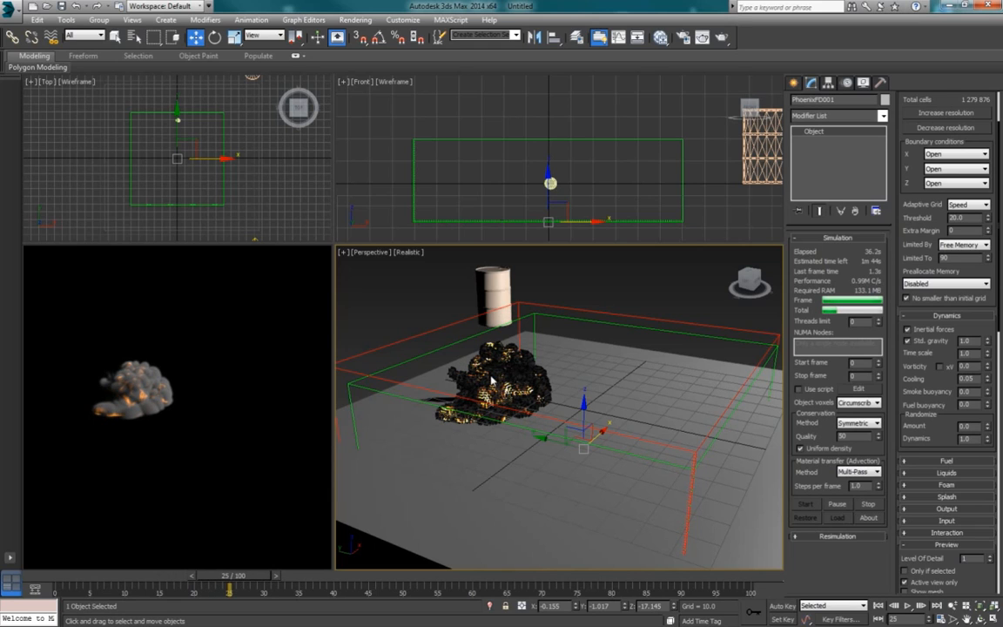
alt+middle_drag(452, 352, 496, 401)
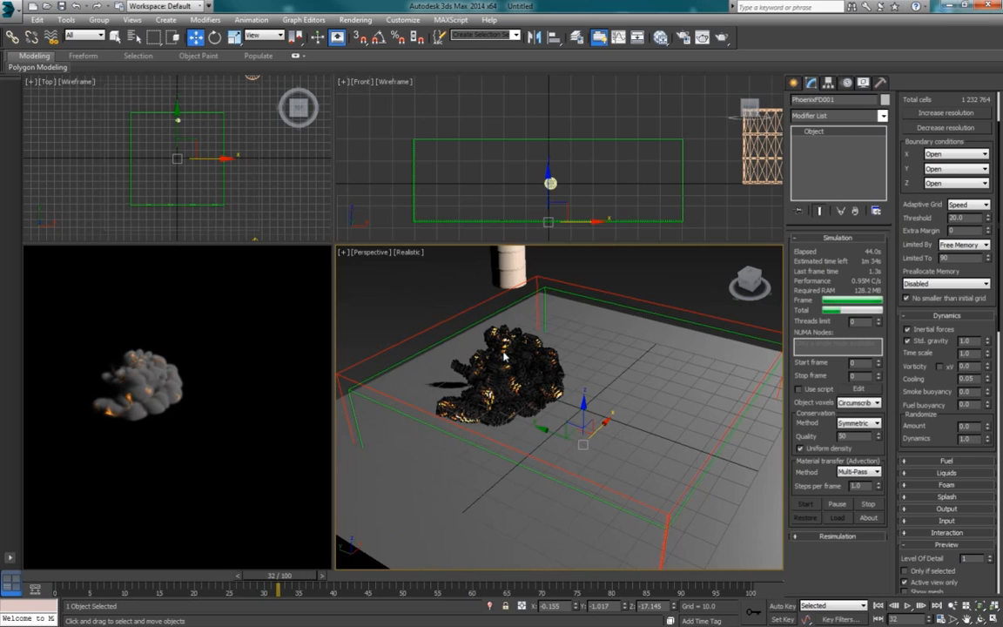
click(870, 505)
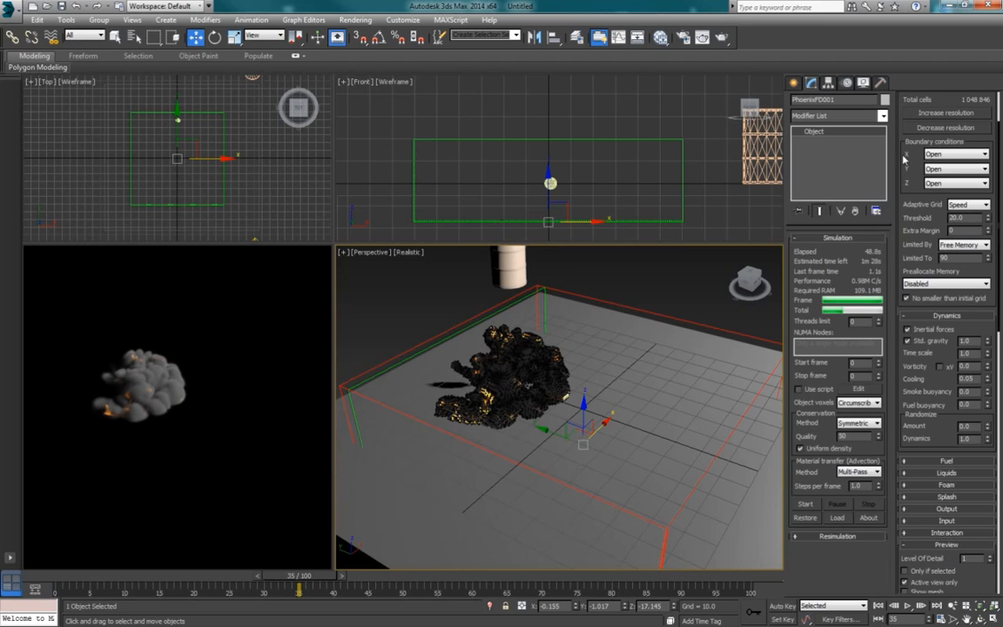
Step: Enlarge the PhoenixFD grid to 166 cells in X and 196 cells in Y, checking its extent around the ground
scroll(938, 104, up, 2)
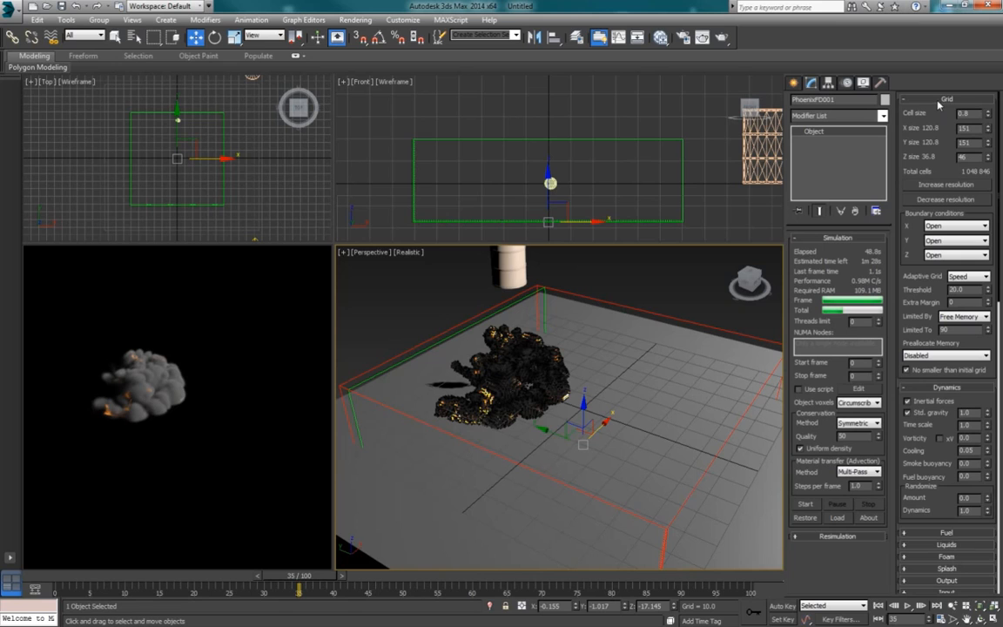
click(987, 127)
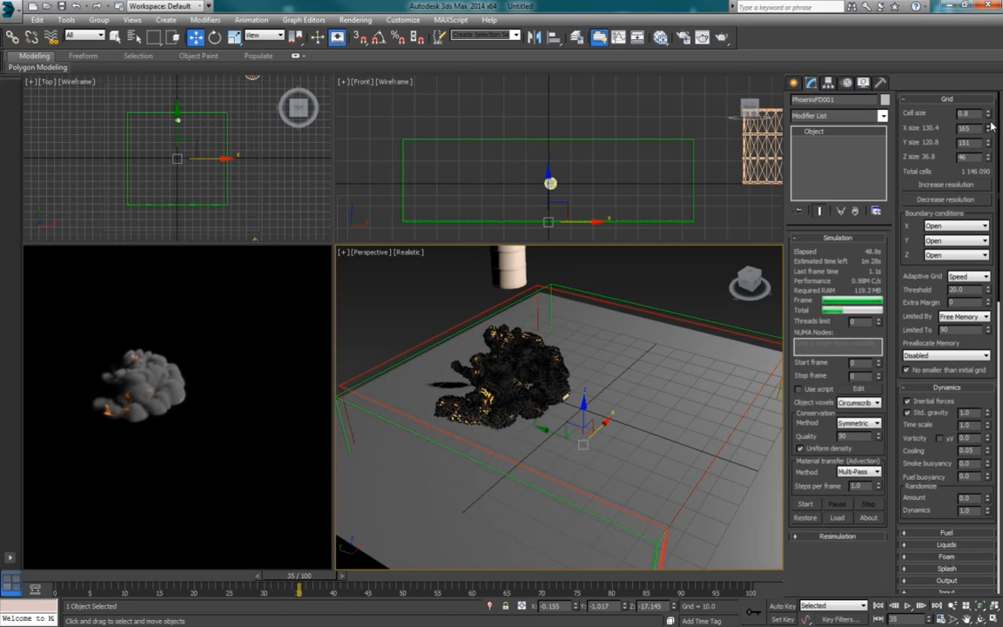
drag(990, 139, 990, 128)
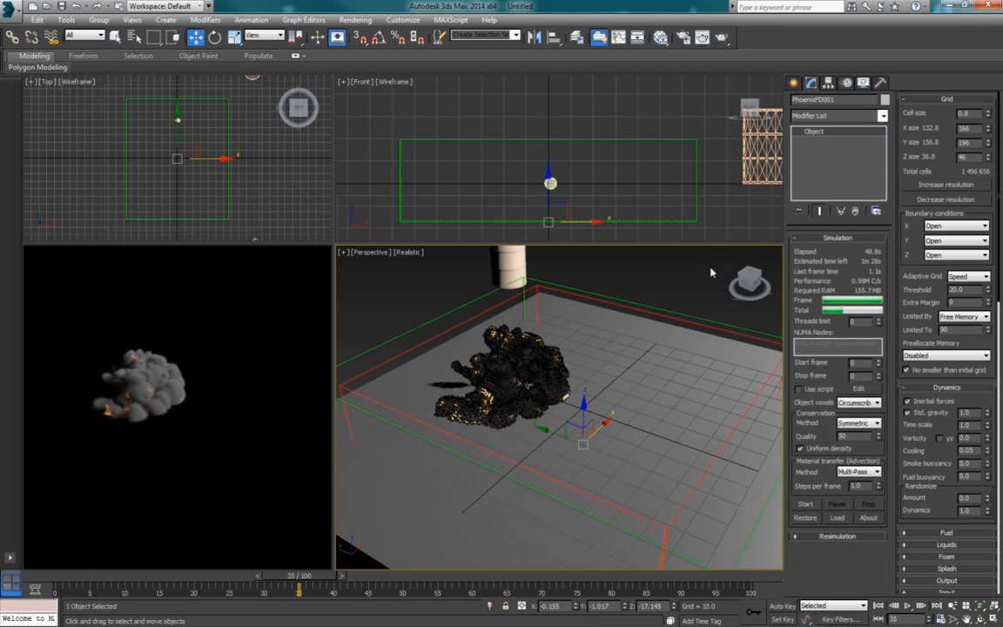
scroll(649, 437, down, 5)
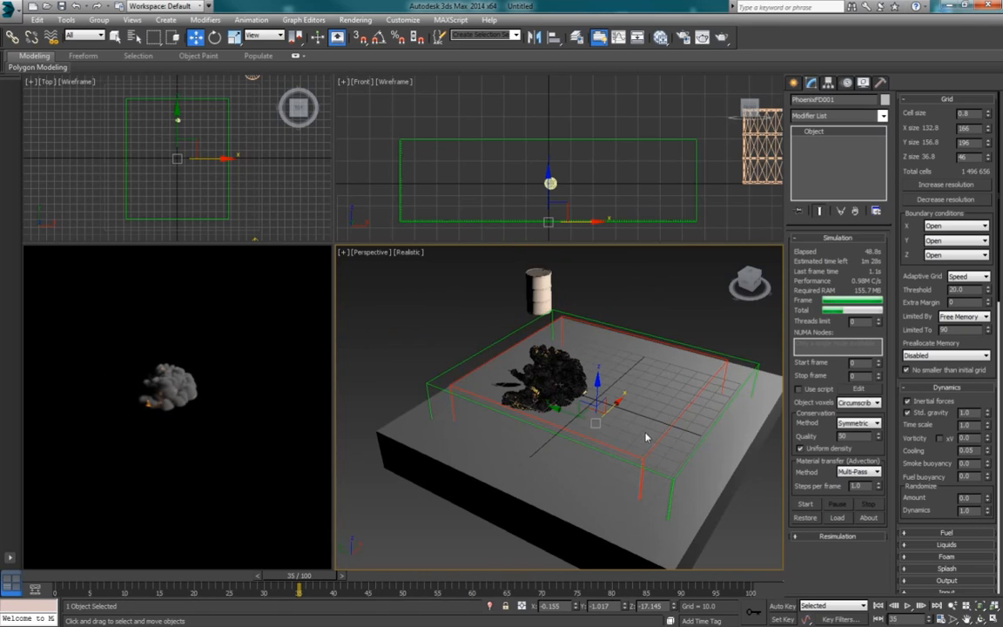
middle_drag(739, 423, 671, 456)
scroll(624, 453, up, 3)
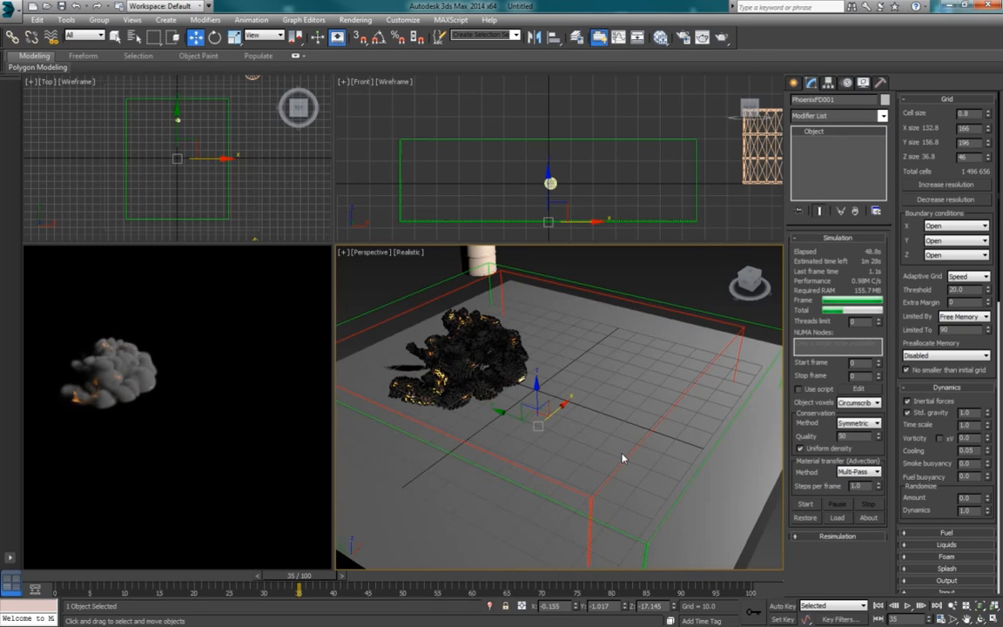
scroll(613, 453, down, 3)
scroll(550, 424, down, 2)
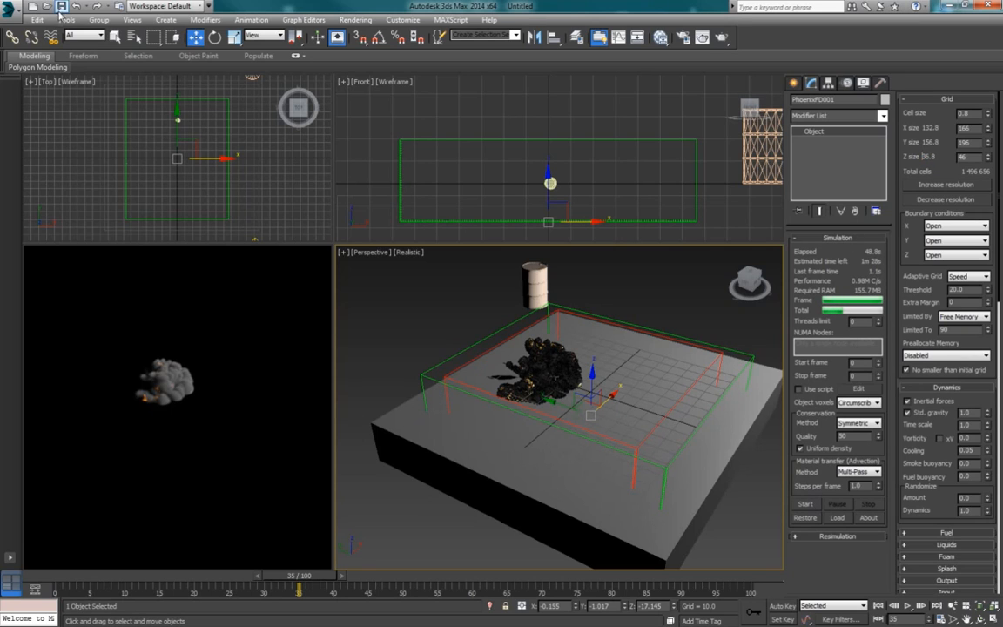
Step: Start the simulation with the enlarged grid and get a closer view of the explosion
click(805, 504)
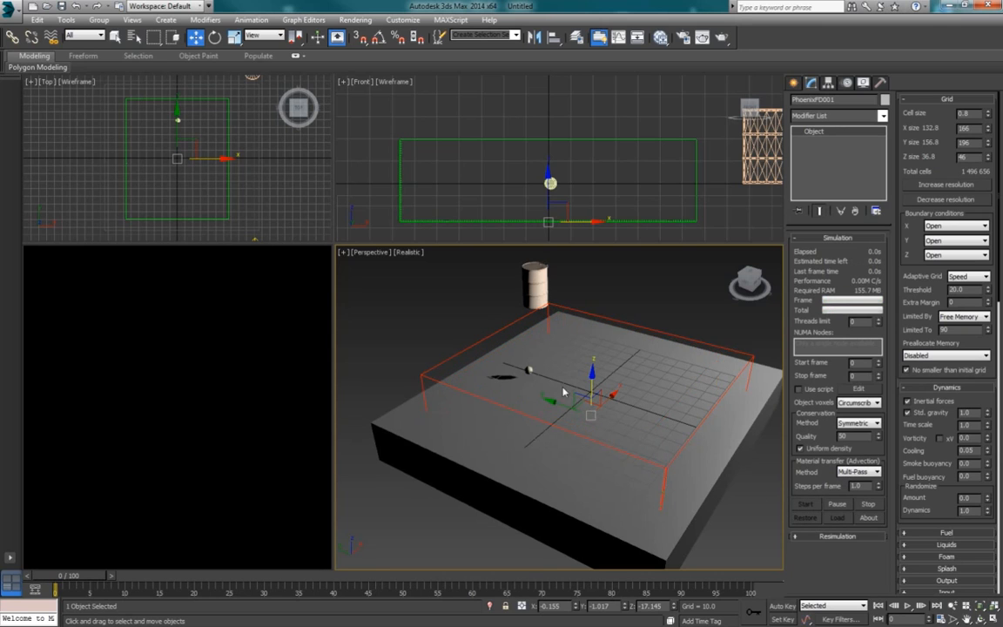
mouse_move(535, 392)
alt+middle_down()
mouse_move(531, 383)
mouse_move(544, 397)
alt+middle_up()
scroll(544, 398, up, 2)
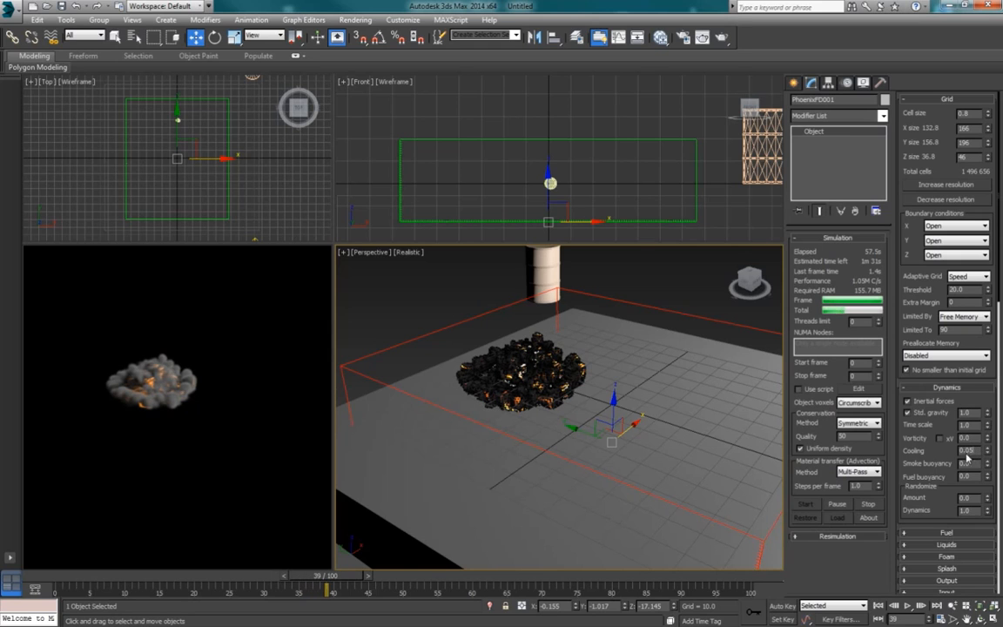
Step: Review the Temperature setting of the Phoenix source and the Cooling setting of the PhoenixFD grid during the simulation
click(548, 272)
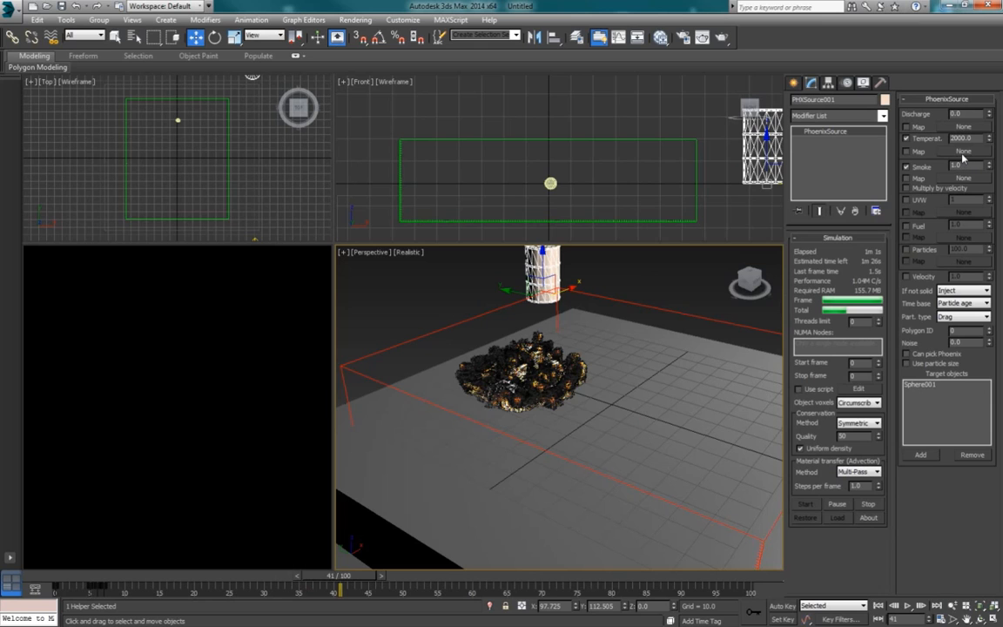
double_click(948, 139)
click(657, 298)
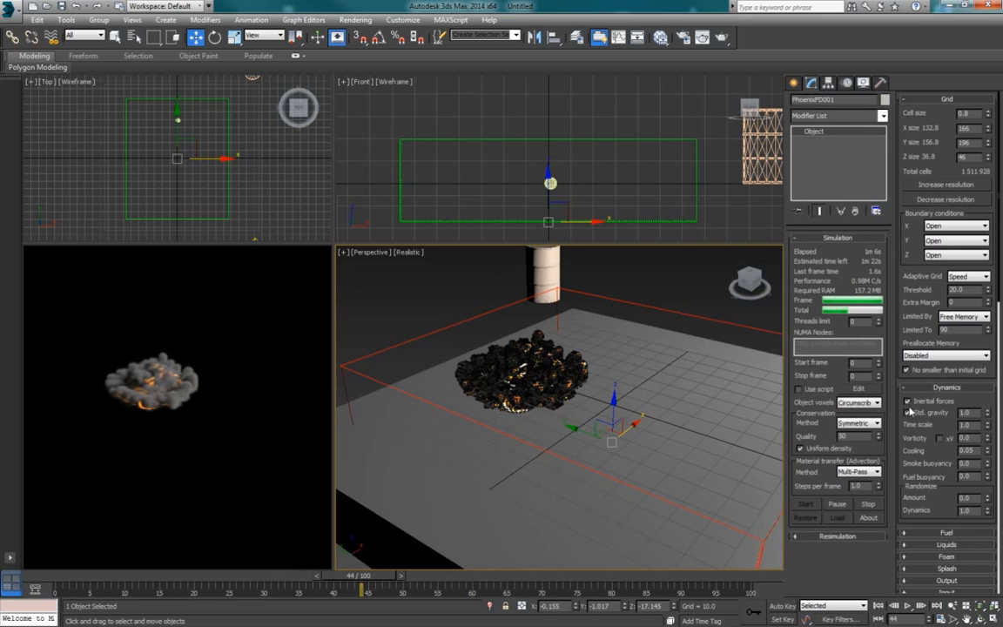
double_click(966, 450)
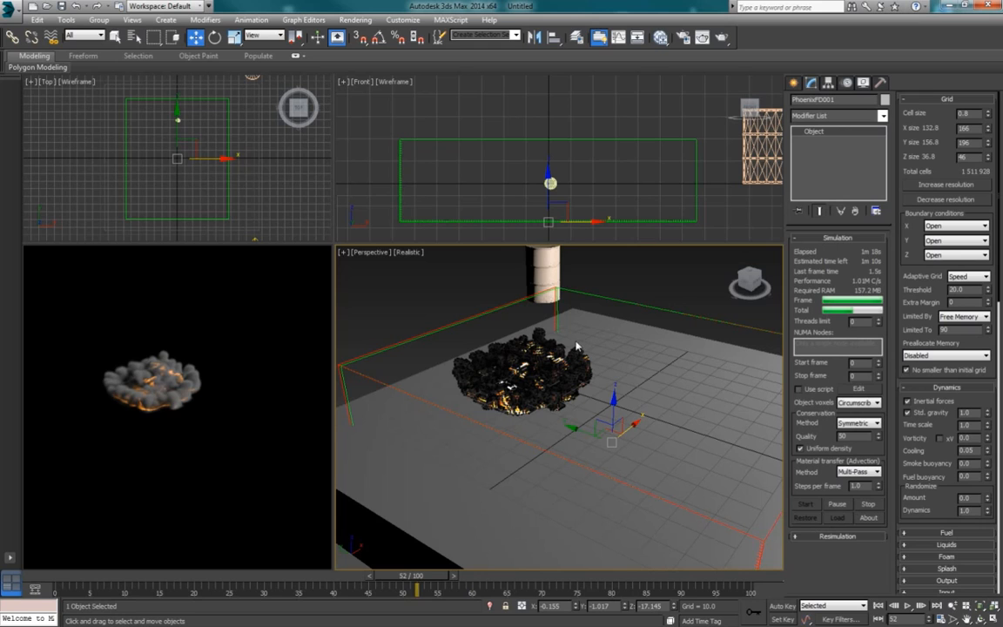
Step: Stop the simulation at about frame 53 and play back the cached result up to frame 47
click(869, 505)
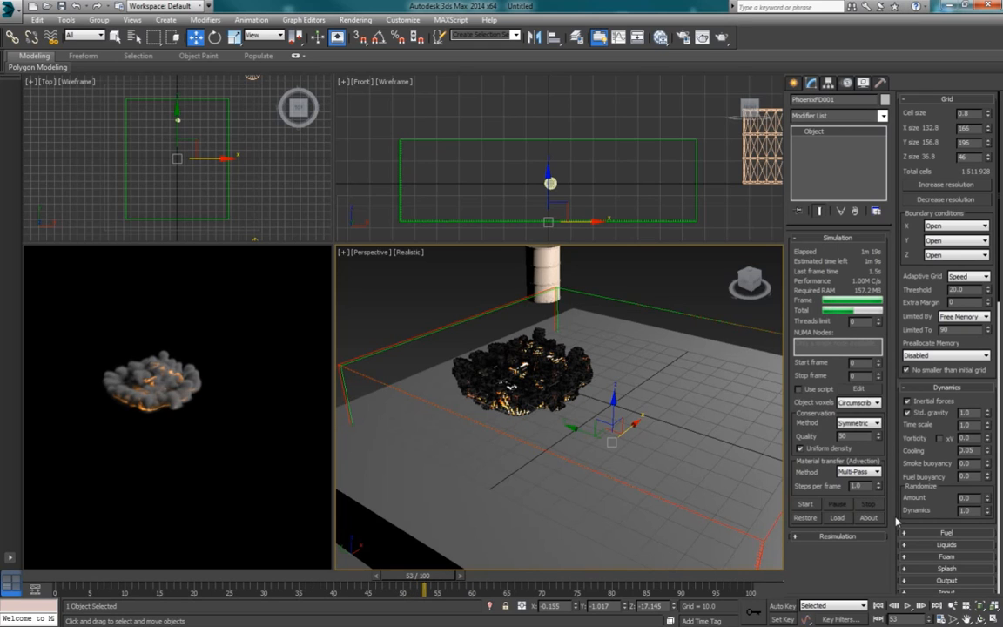
click(907, 605)
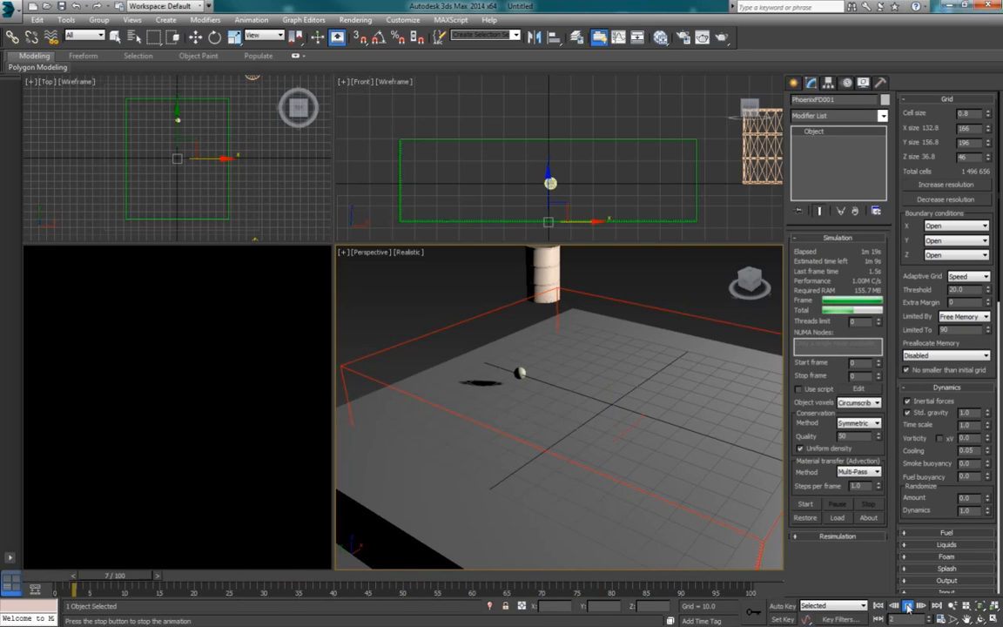
click(906, 608)
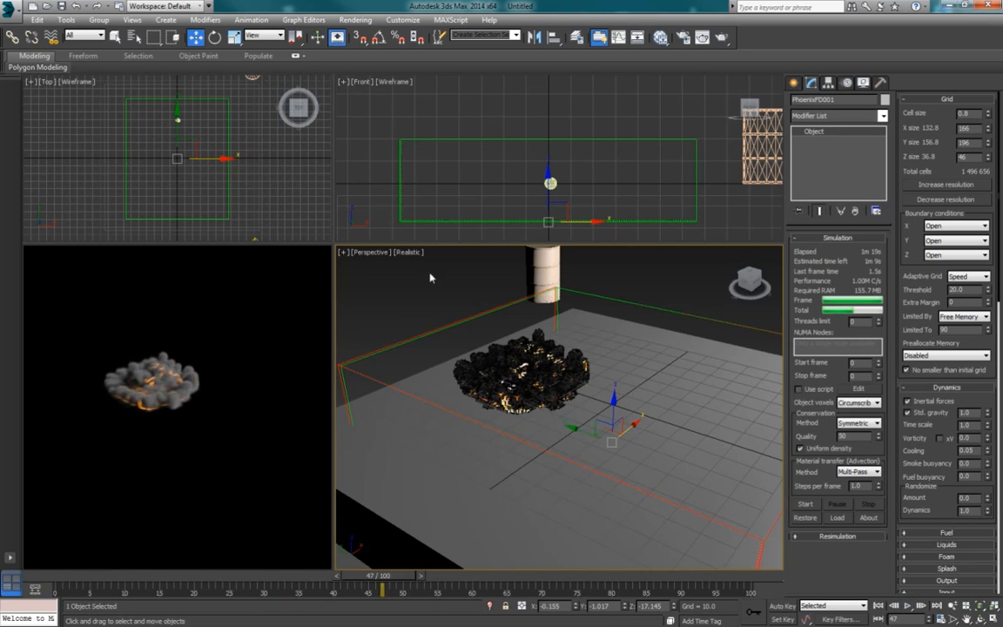
Step: Try lowering the ground box in the Front view to leave more space beneath the explosion's source sphere
click(594, 205)
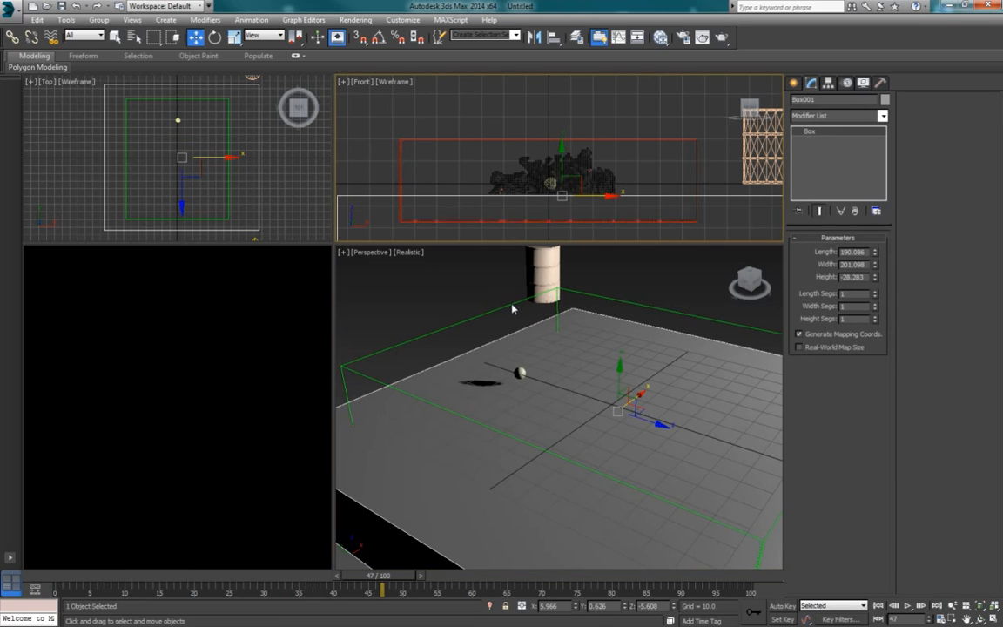
click(581, 179)
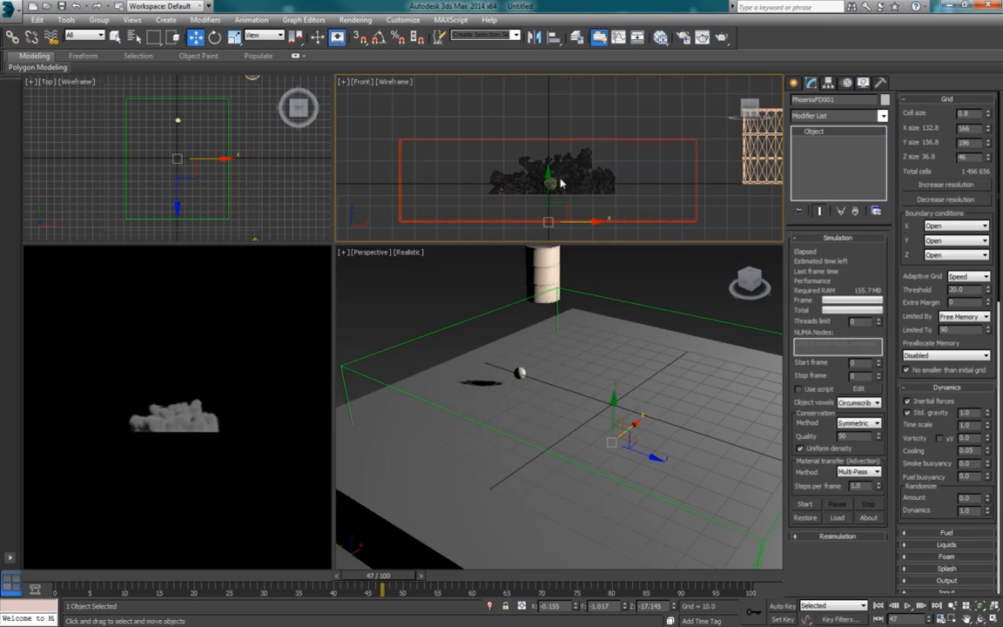
click(599, 196)
drag(562, 148, 567, 168)
click(591, 145)
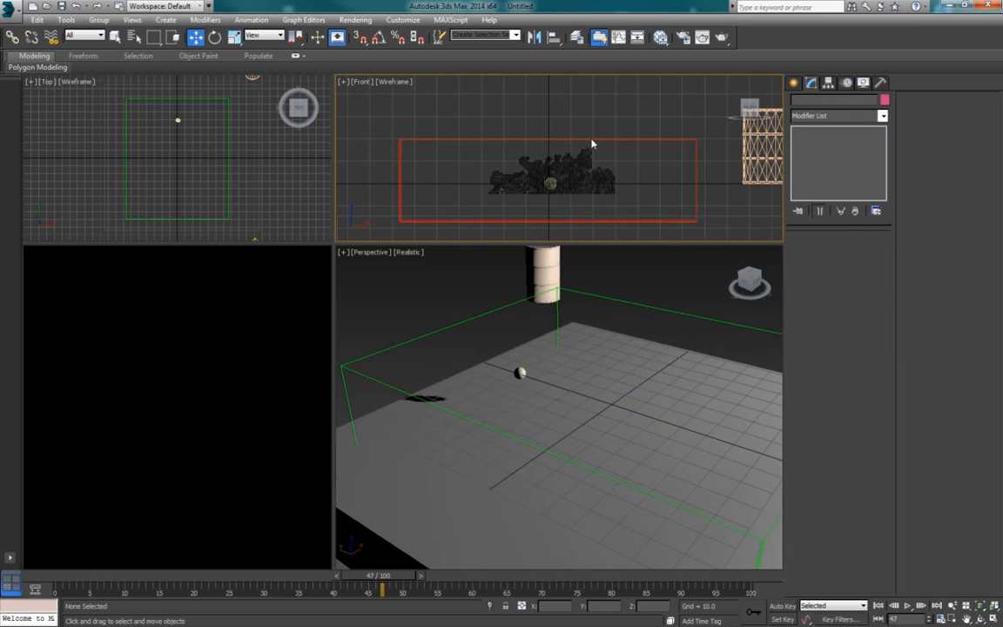
Step: Rerun the PhoenixFD simulation with the lowered ground, view it from a lower angle and stop at about frame 25
click(596, 140)
click(803, 504)
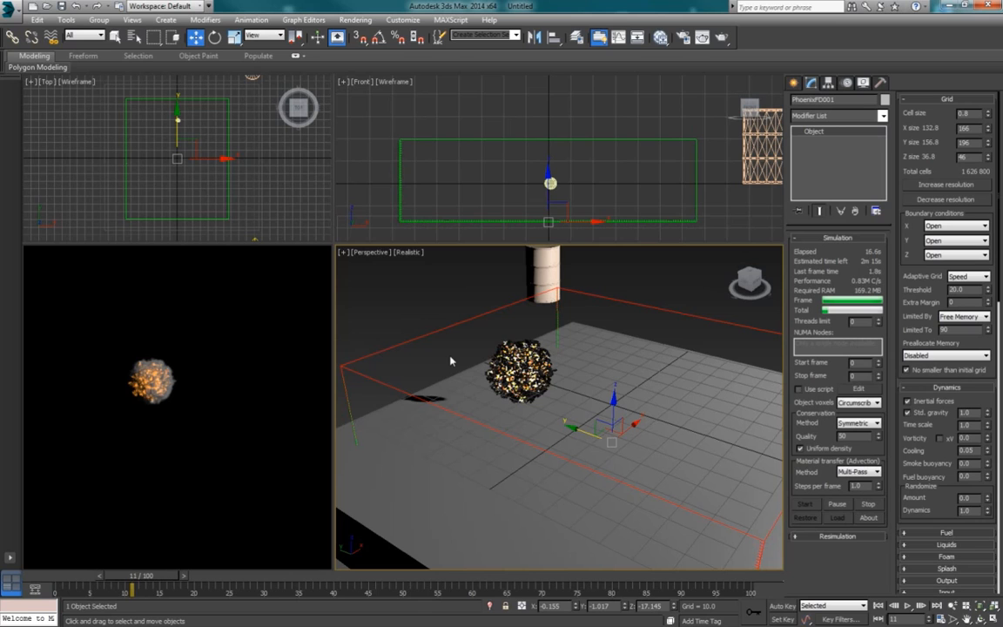
mouse_move(477, 380)
alt+middle_down()
mouse_move(490, 357)
mouse_move(470, 385)
mouse_move(474, 375)
alt+middle_up()
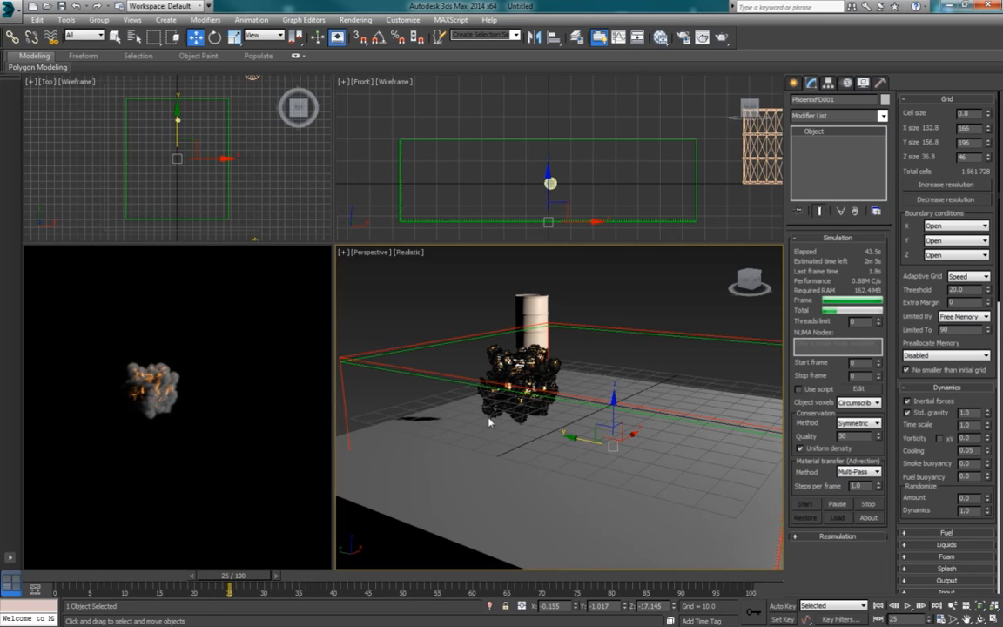
click(870, 506)
Step: Play back and scrub through the lowered-ground simulation up to frame 27 to examine how the explosion develops
click(906, 605)
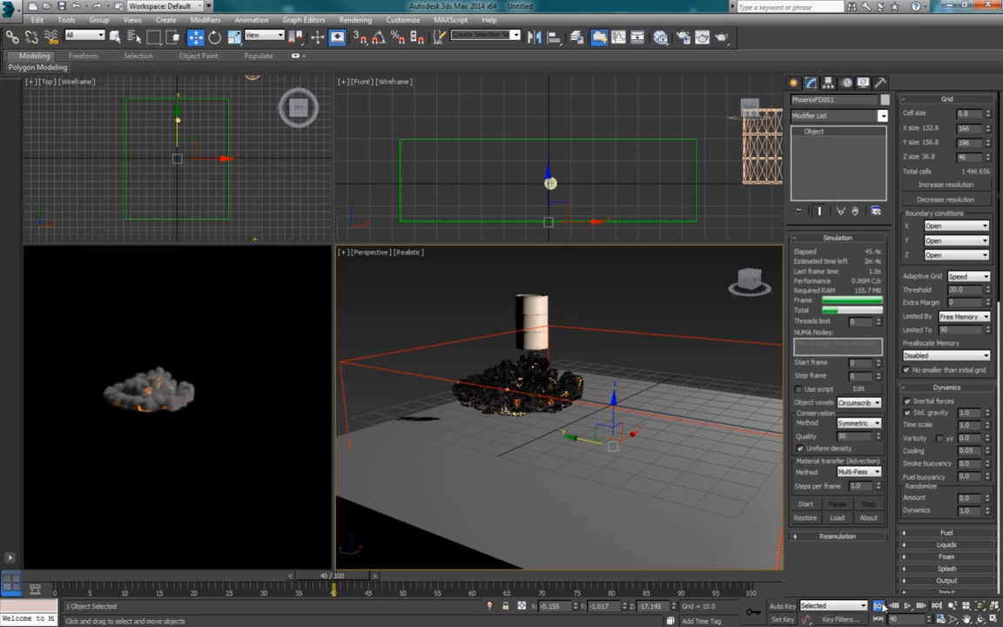
click(906, 605)
drag(257, 578, 139, 581)
drag(160, 581, 244, 583)
key(w)
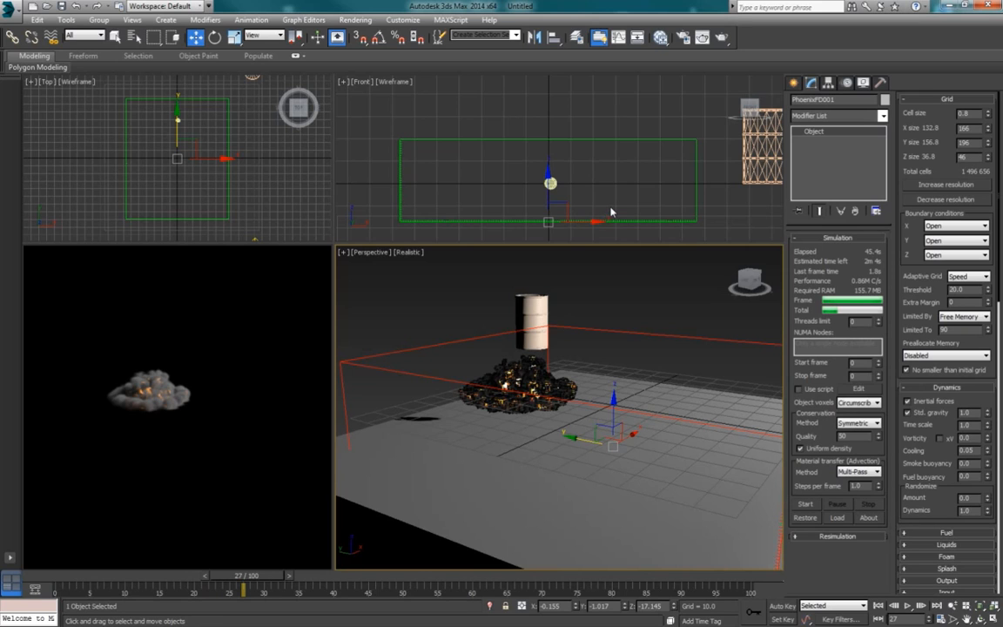
Step: Undo the lowering of the ground box
click(77, 6)
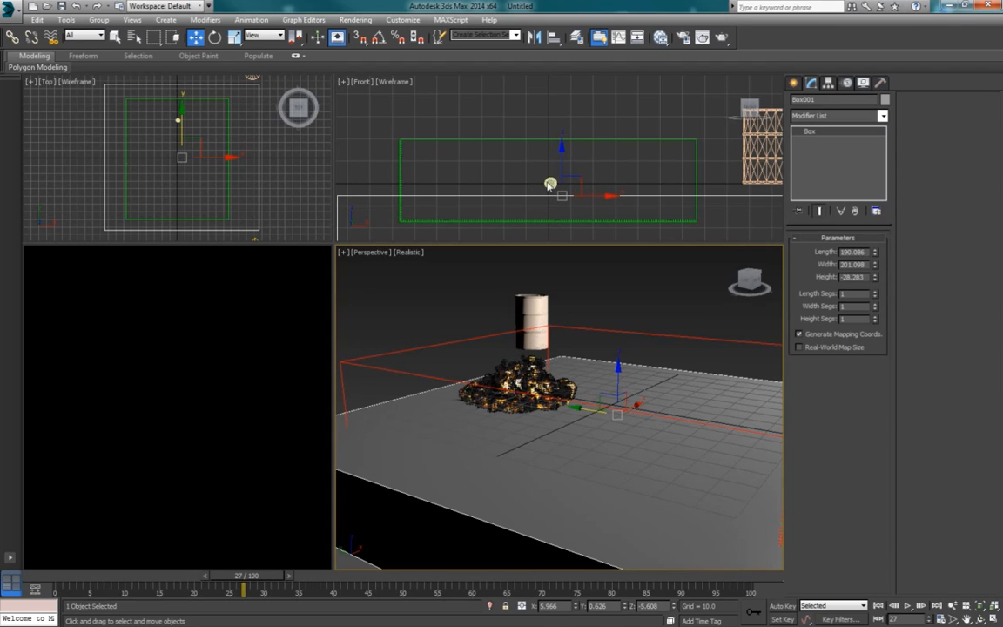
Step: Flatten the explosion's source sphere to about 63% of its height in the Front view, keeping its width and depth
key(ctrl+z)
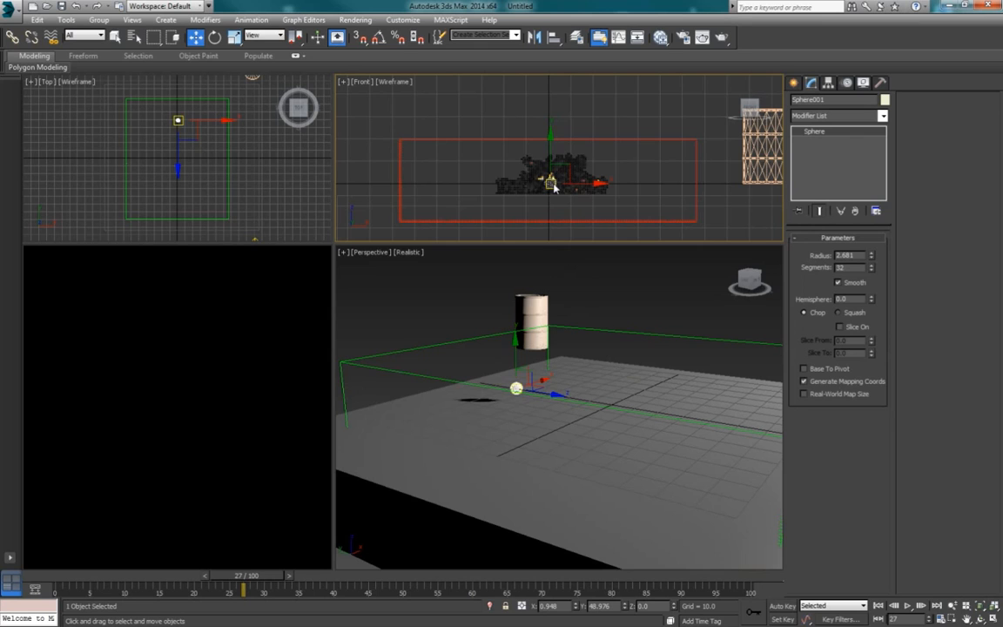
scroll(554, 187, up, 5)
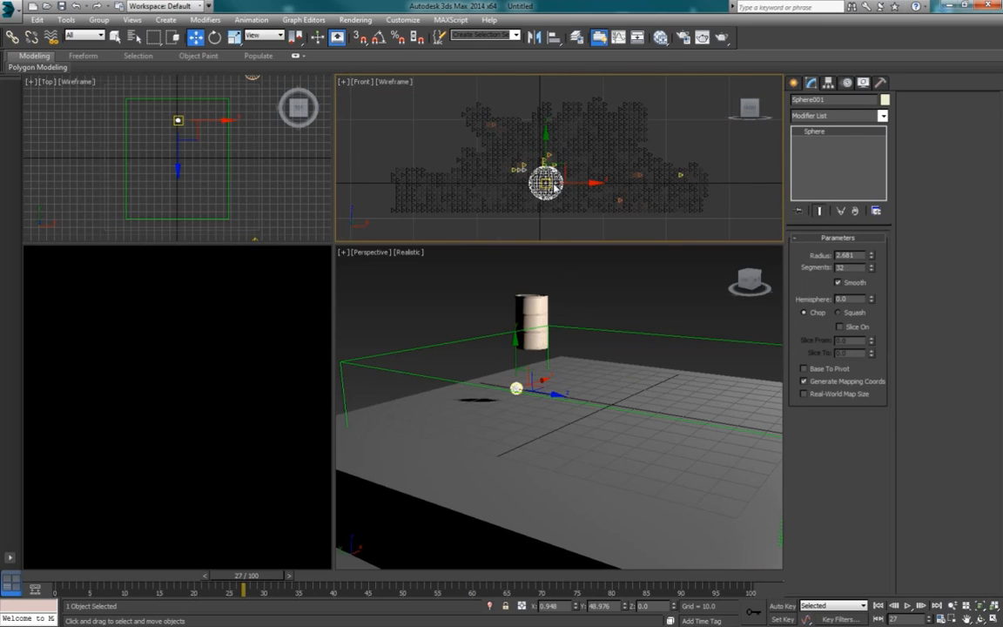
key(r)
drag(548, 155, 548, 163)
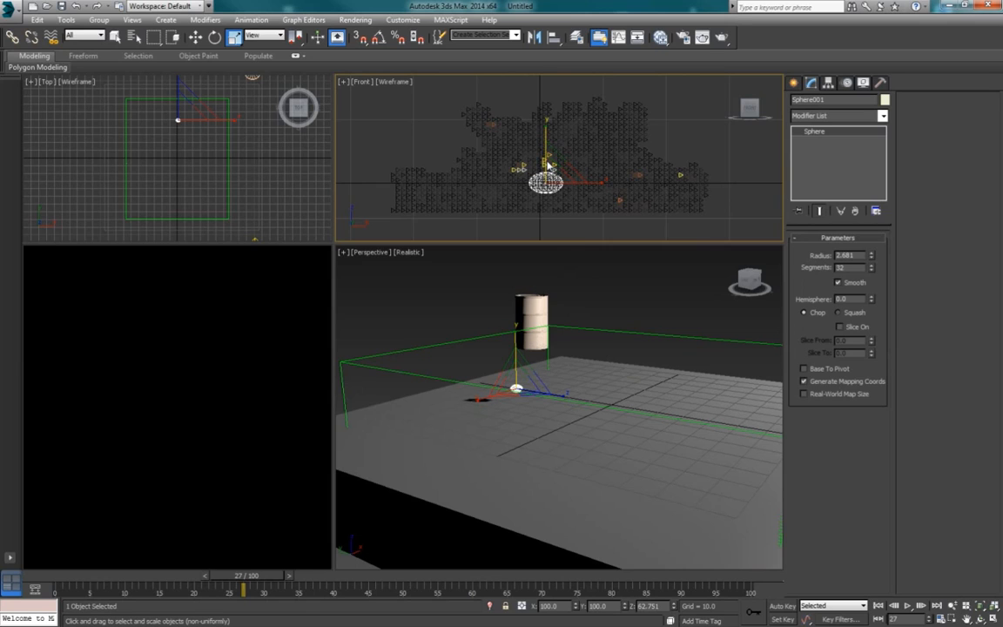
key(q)
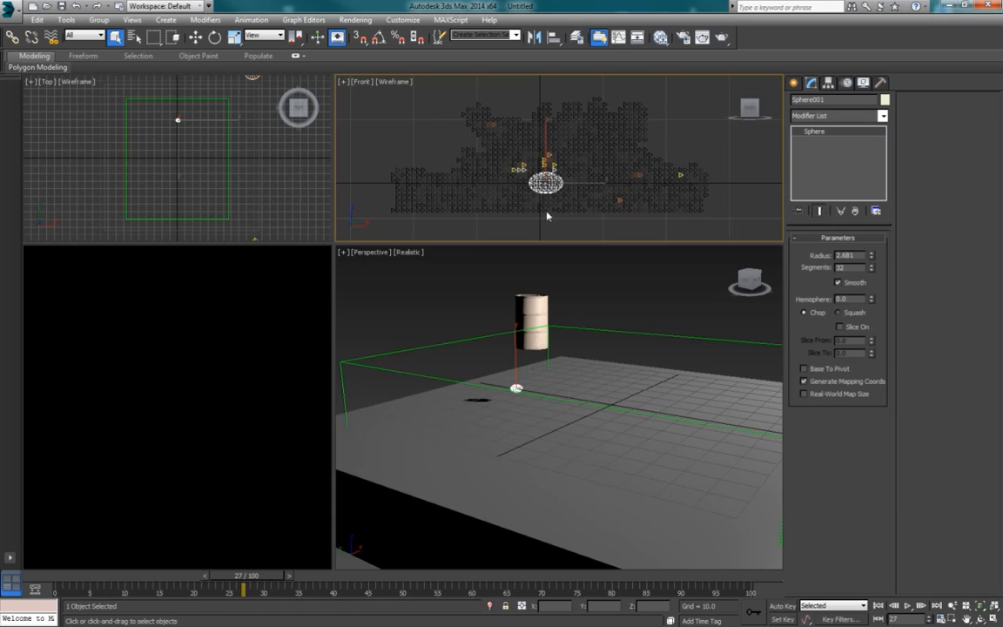
middle_drag(545, 185, 544, 174)
scroll(545, 174, up, 2)
scroll(544, 174, down, 2)
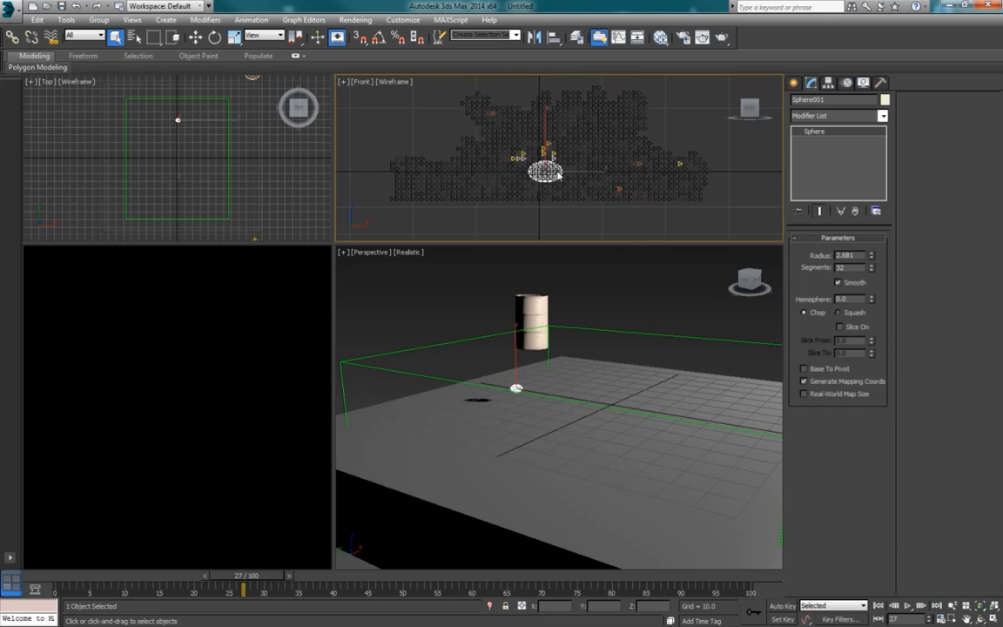
Step: Select the PhoenixFD simulator grid and restart the simulation with the flattened source sphere
click(655, 340)
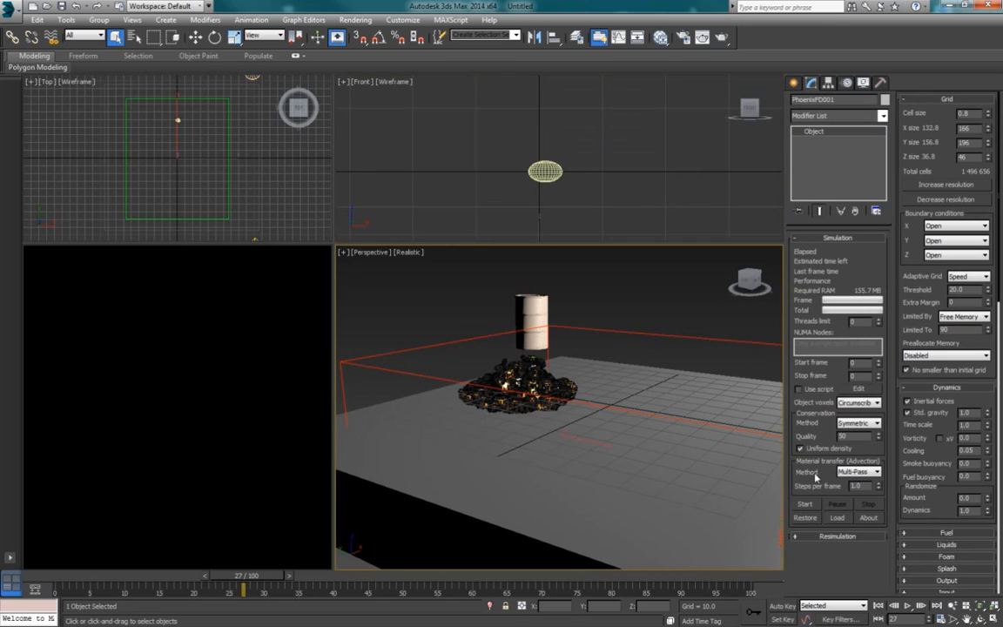
click(805, 505)
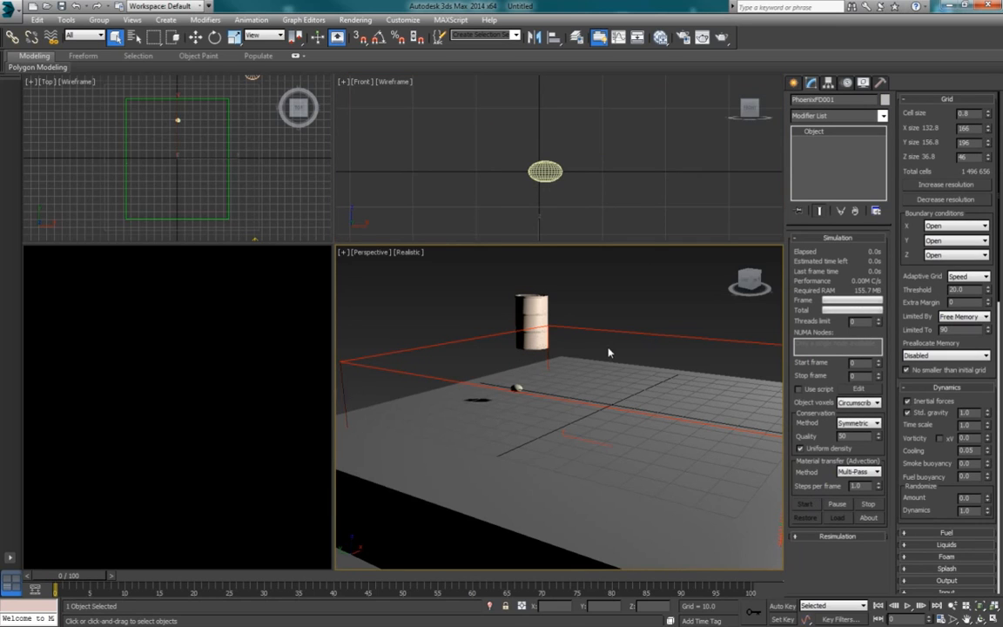
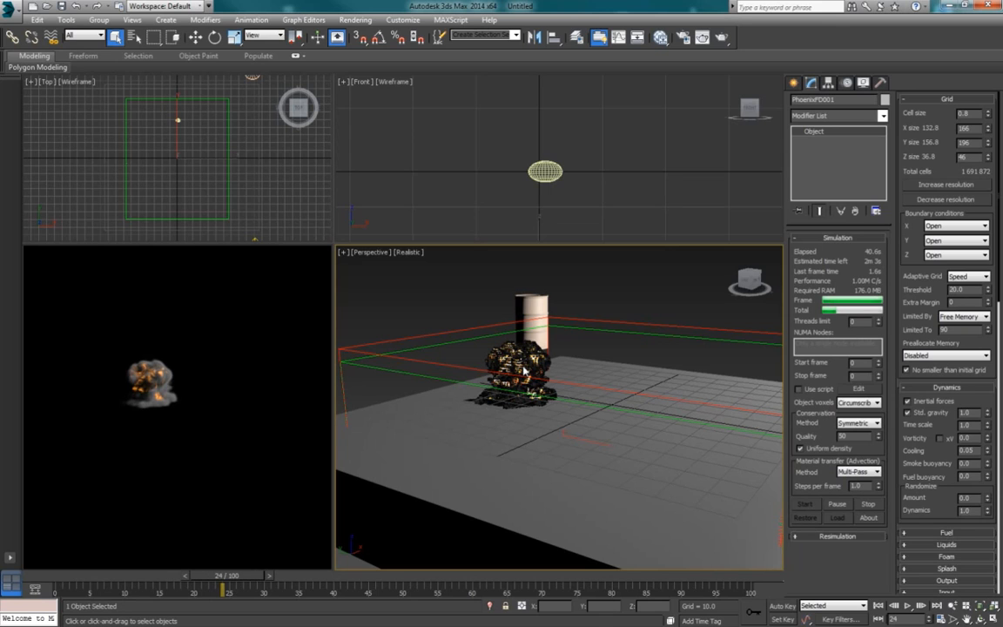
Step: Play back and scrub the flattened-sphere simulation to frame 49 to examine how the explosion spreads
alt+middle_drag(534, 381, 536, 378)
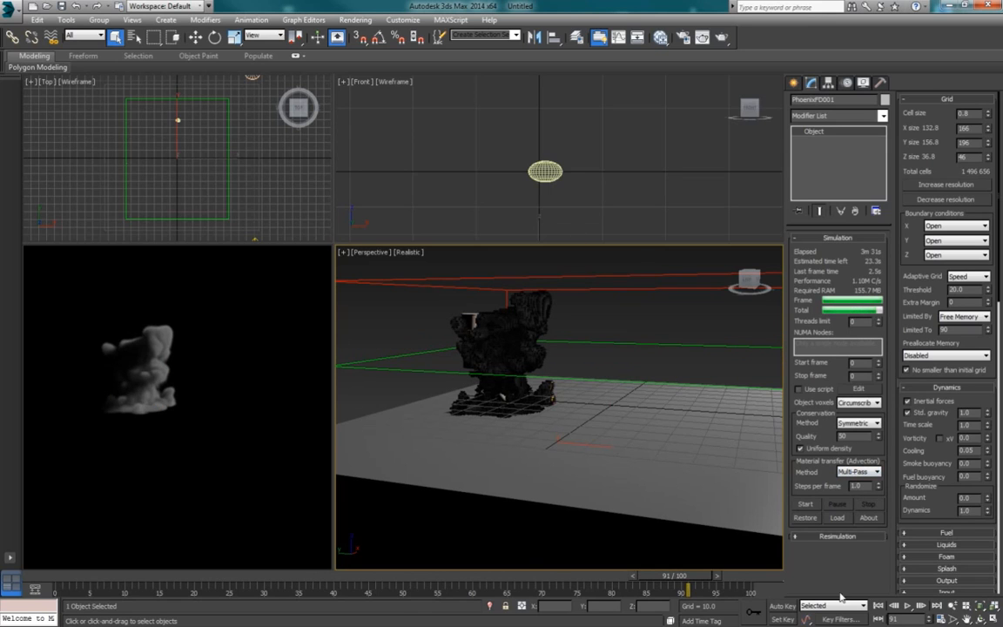
click(879, 607)
click(907, 605)
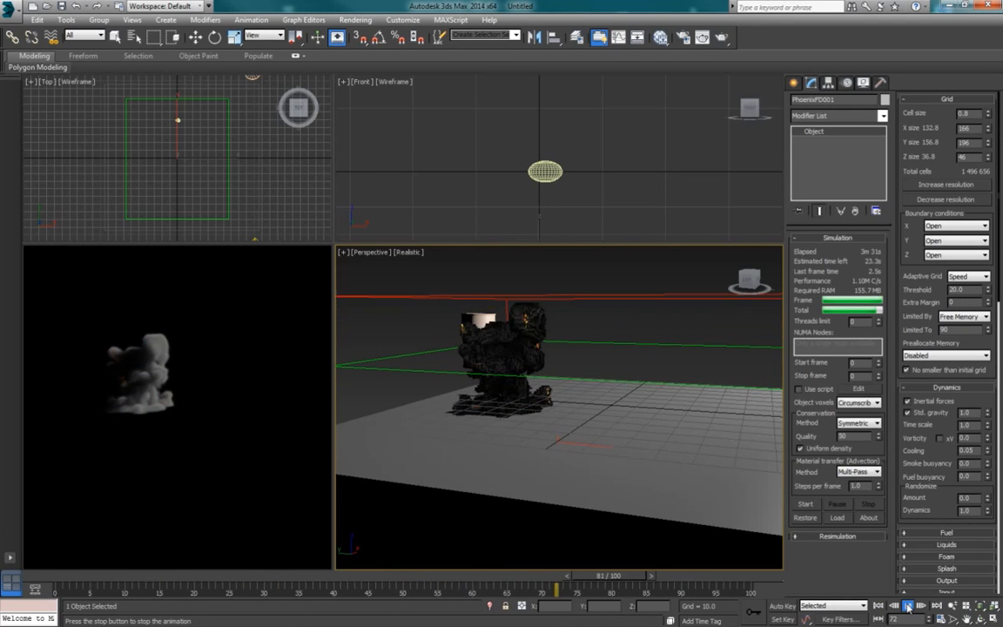
click(907, 606)
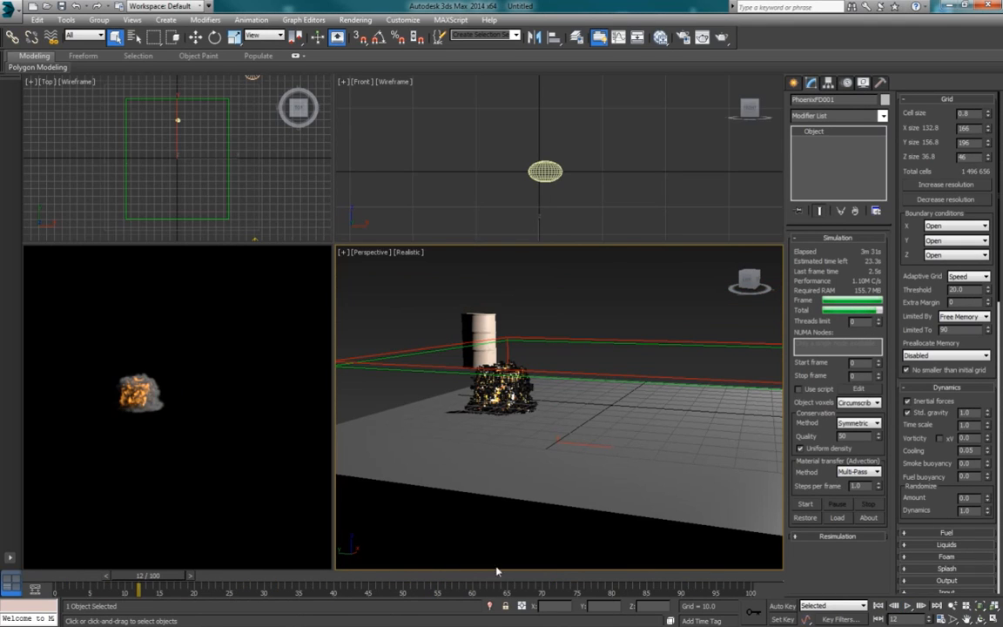
drag(193, 578, 397, 580)
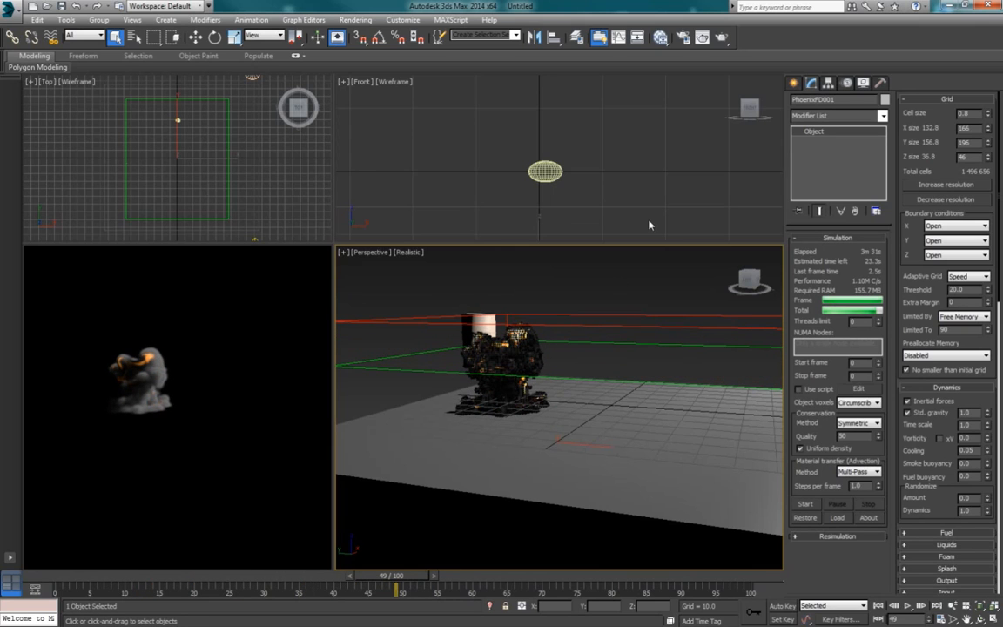
Step: Raise the ground box slightly and scale the source sphere's height to about 69% in the Front view
click(607, 212)
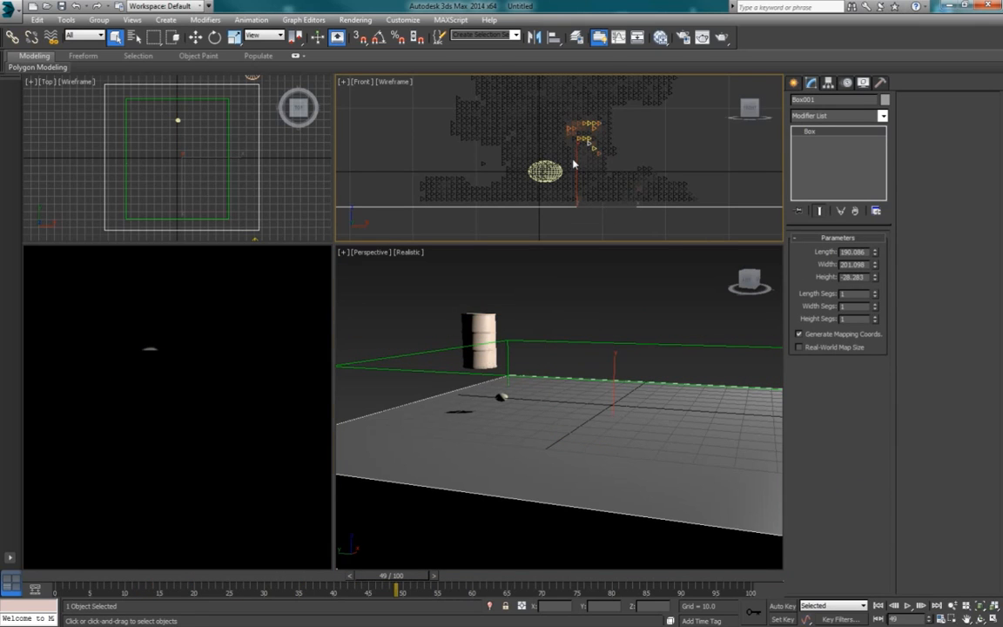
key(w)
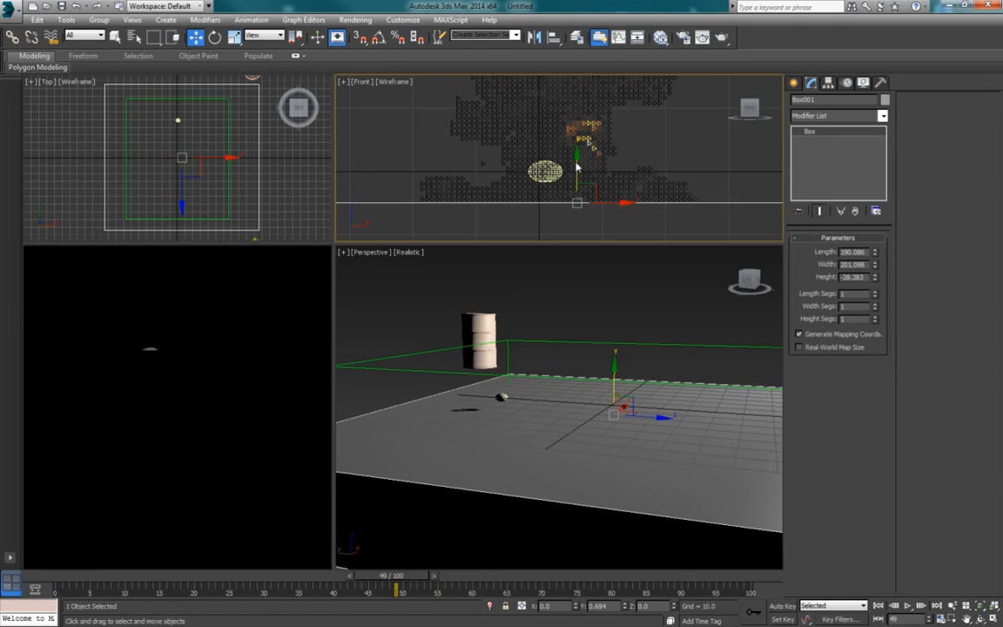
click(542, 172)
key(r)
key(r)
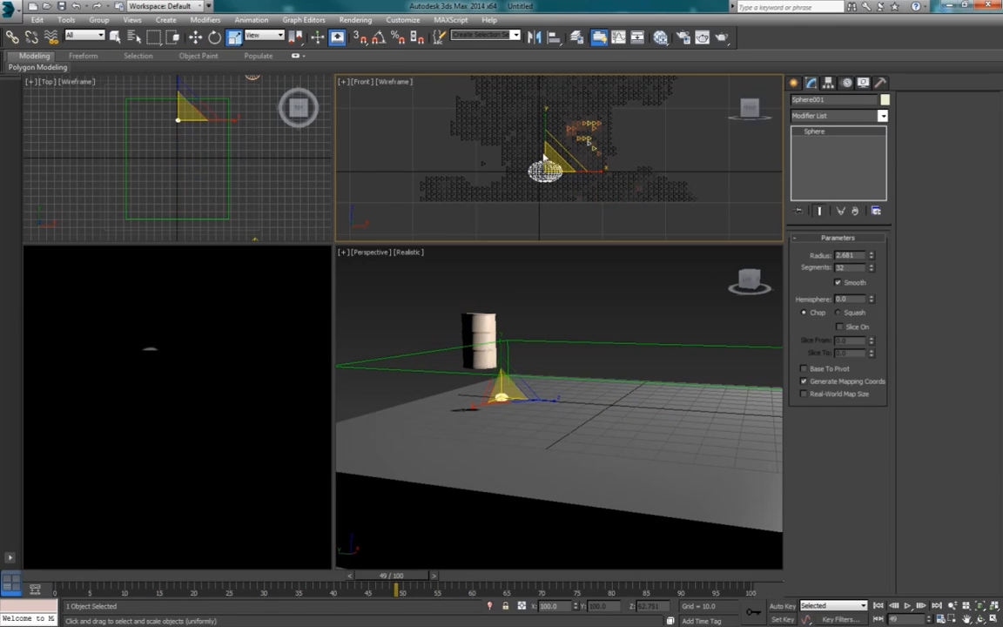
drag(547, 128, 547, 127)
key(q)
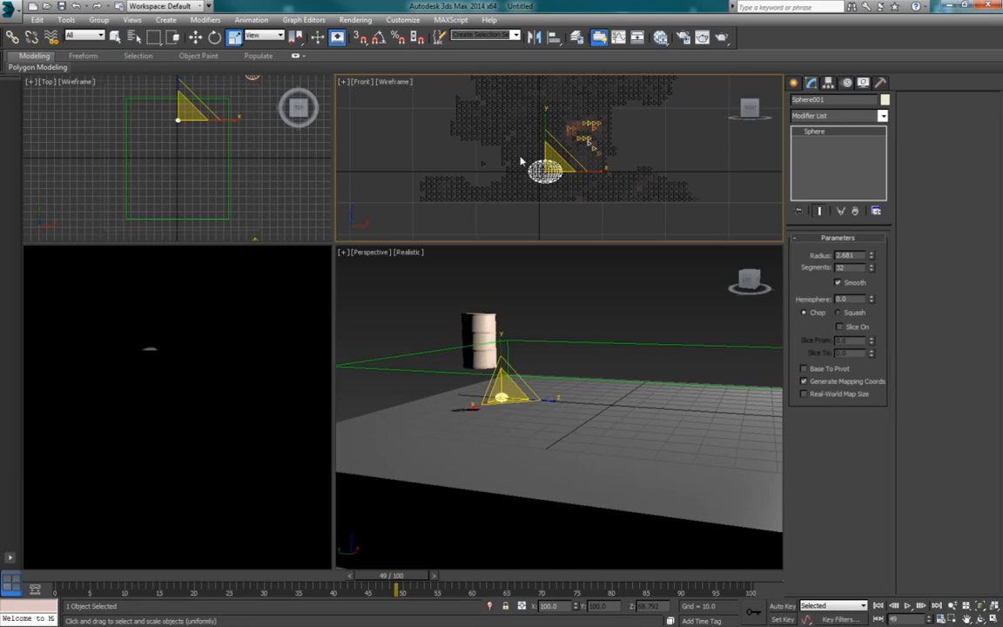
click(506, 192)
click(567, 287)
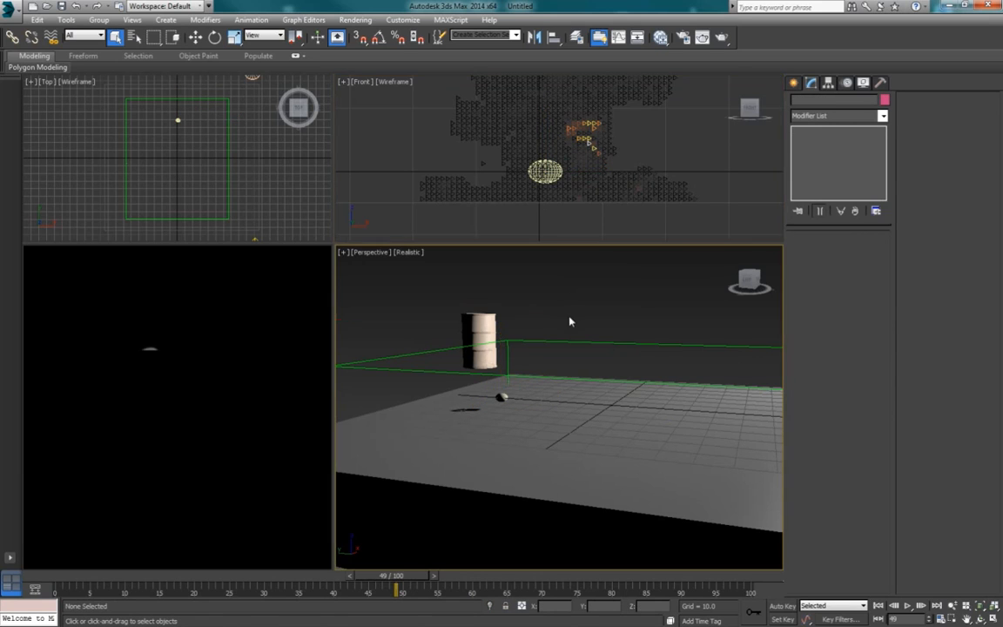
Step: Create a box covering the whole ground in the Perspective view, about 206 long, 218 wide and 17 deep downwards
click(578, 350)
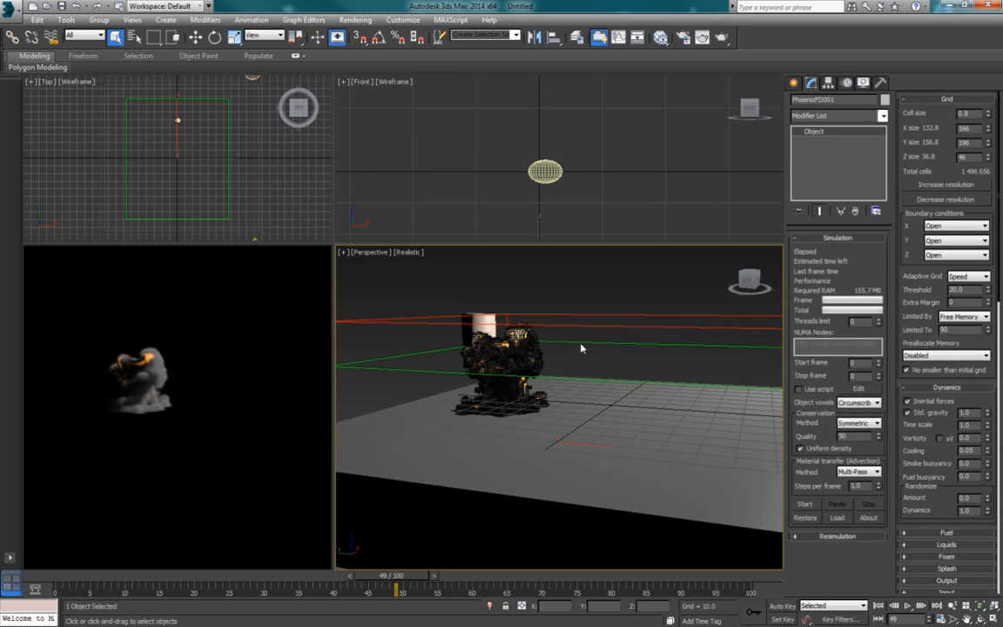
alt+middle_drag(590, 348, 544, 358)
scroll(577, 356, down, 3)
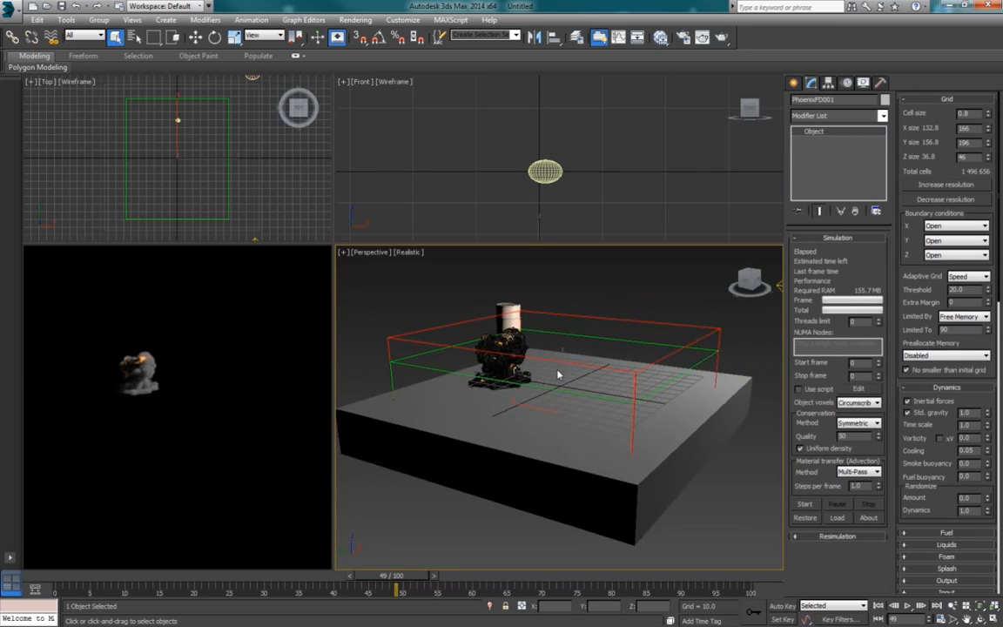
click(795, 85)
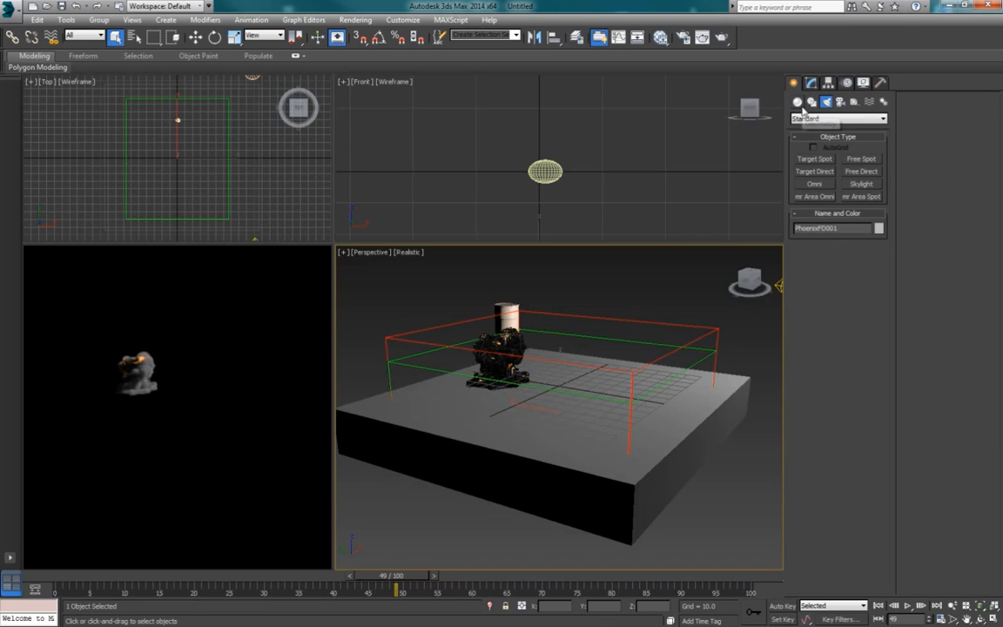
click(810, 120)
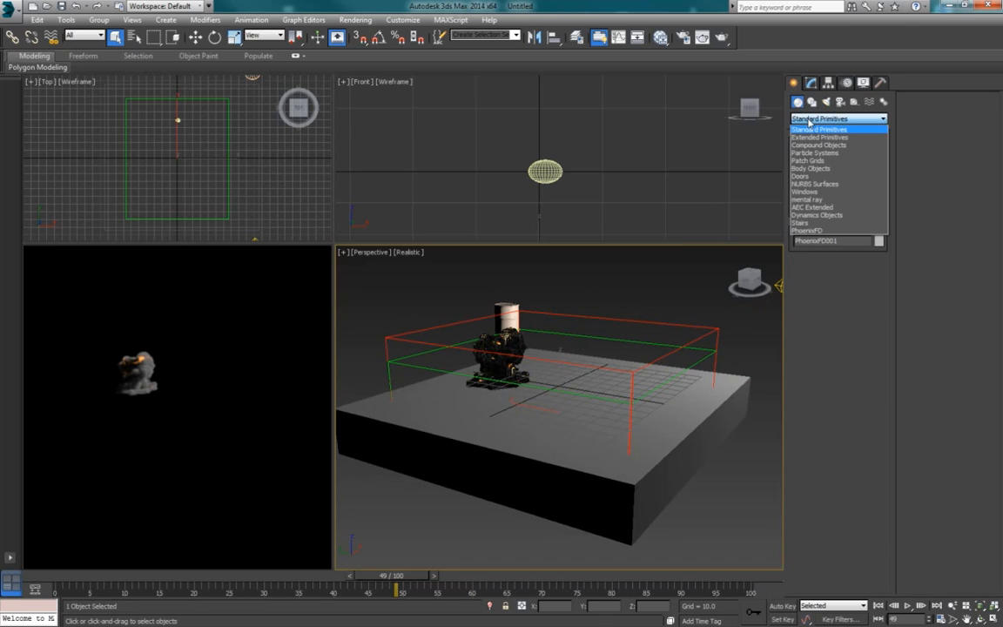
click(808, 121)
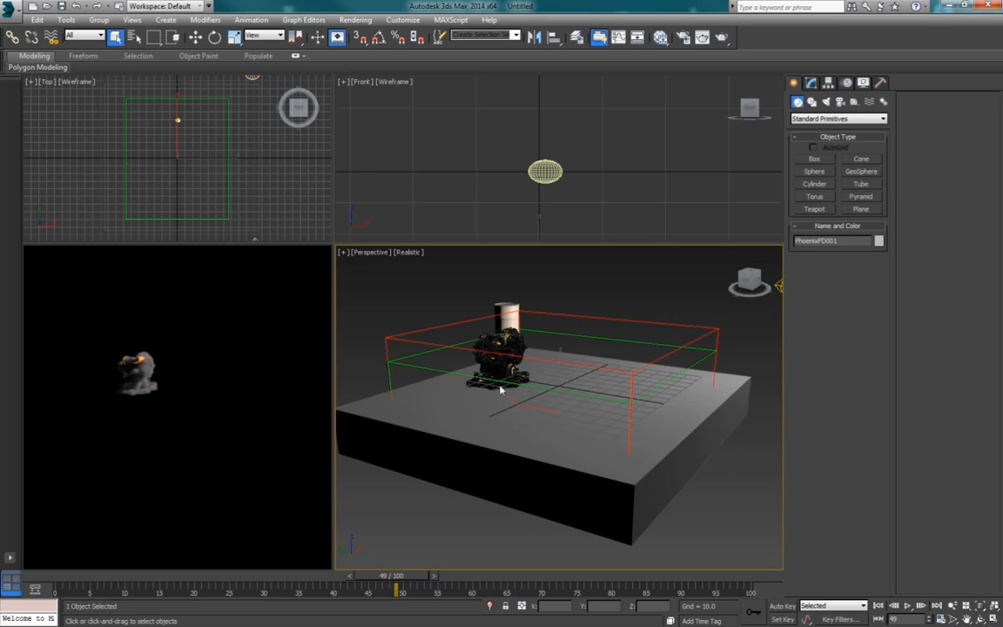
click(814, 159)
alt+middle_drag(578, 434, 576, 447)
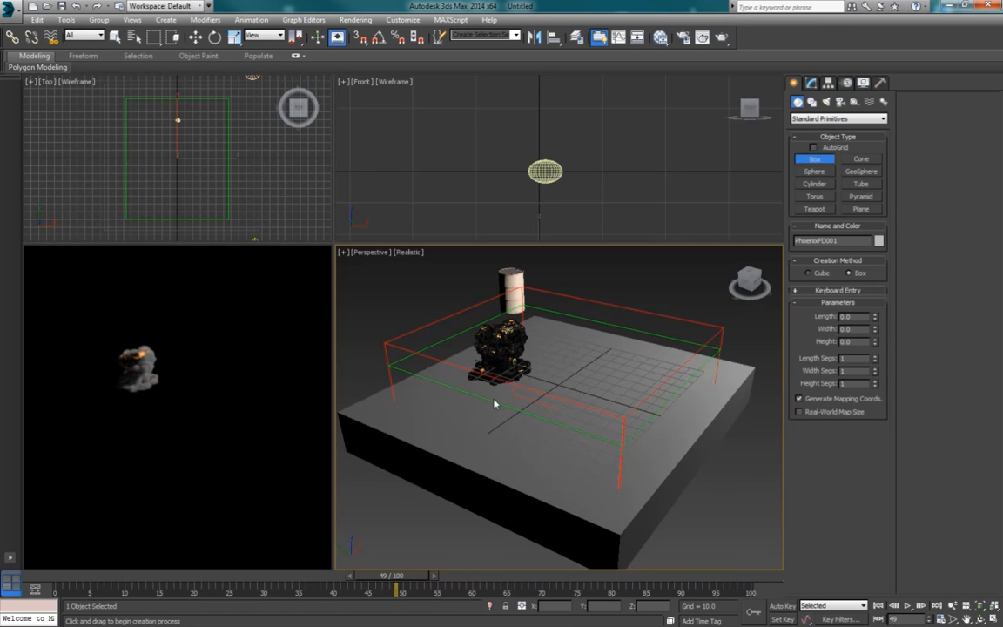
scroll(492, 406, down, 3)
drag(380, 409, 682, 386)
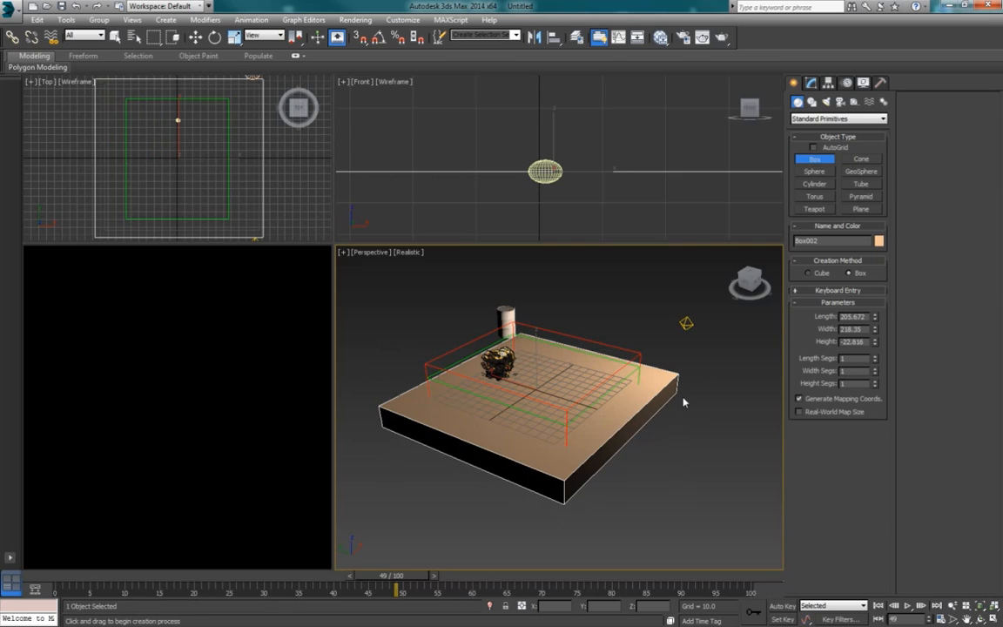
click(683, 396)
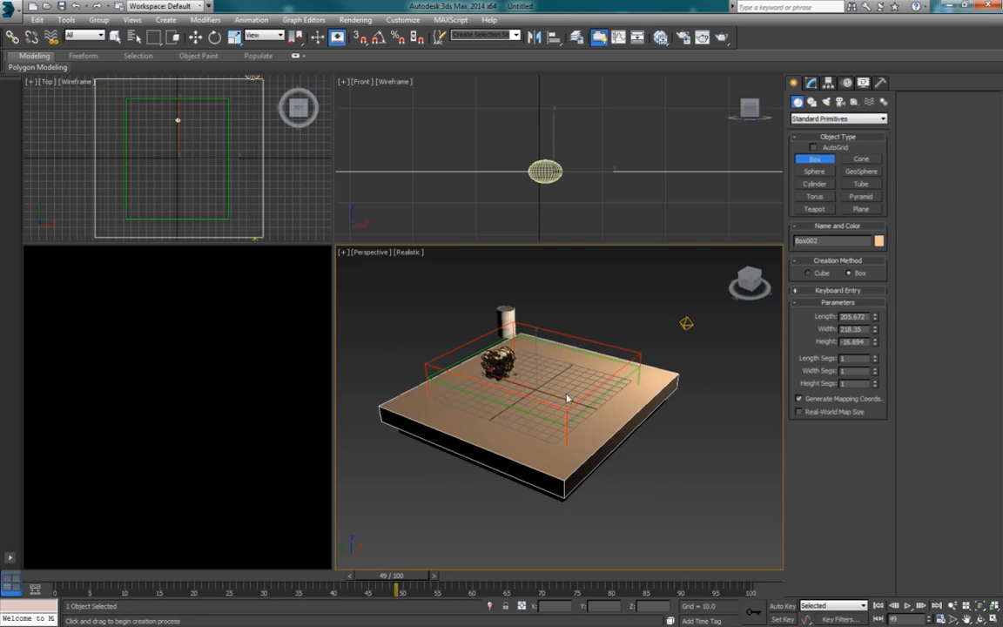
alt+middle_drag(521, 436, 591, 403)
scroll(535, 417, up, 3)
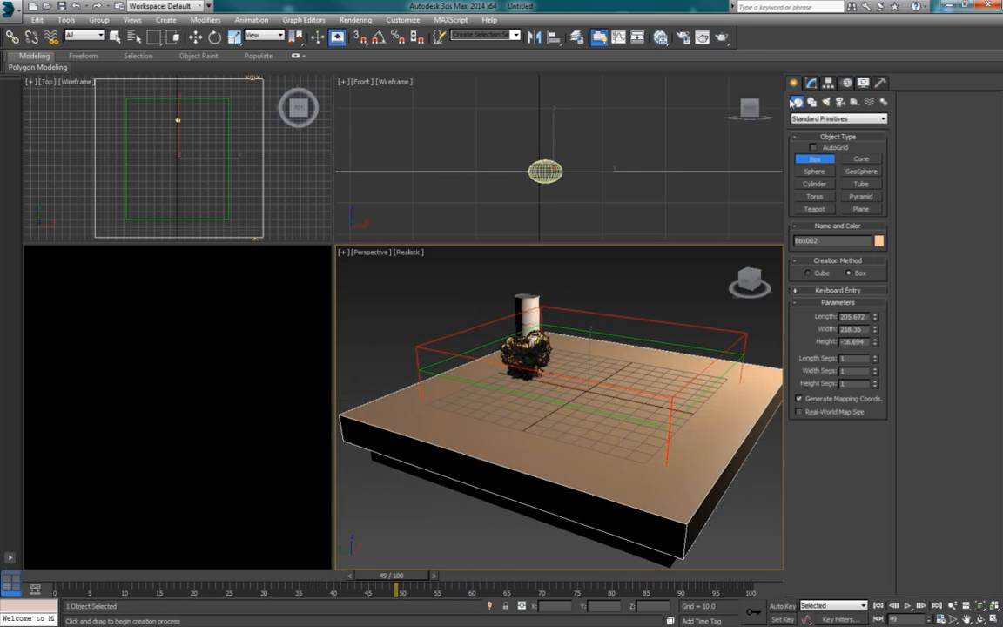
Step: Create a second PhoenixFD source helper (PHXSource) beside the existing one in the Perspective view
click(811, 84)
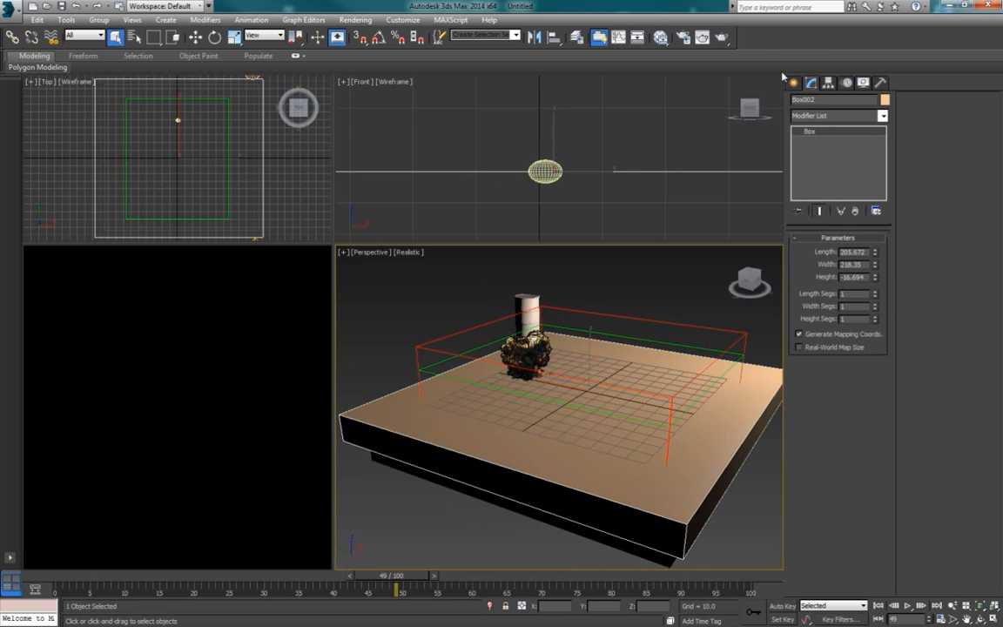
click(794, 84)
click(854, 102)
click(822, 120)
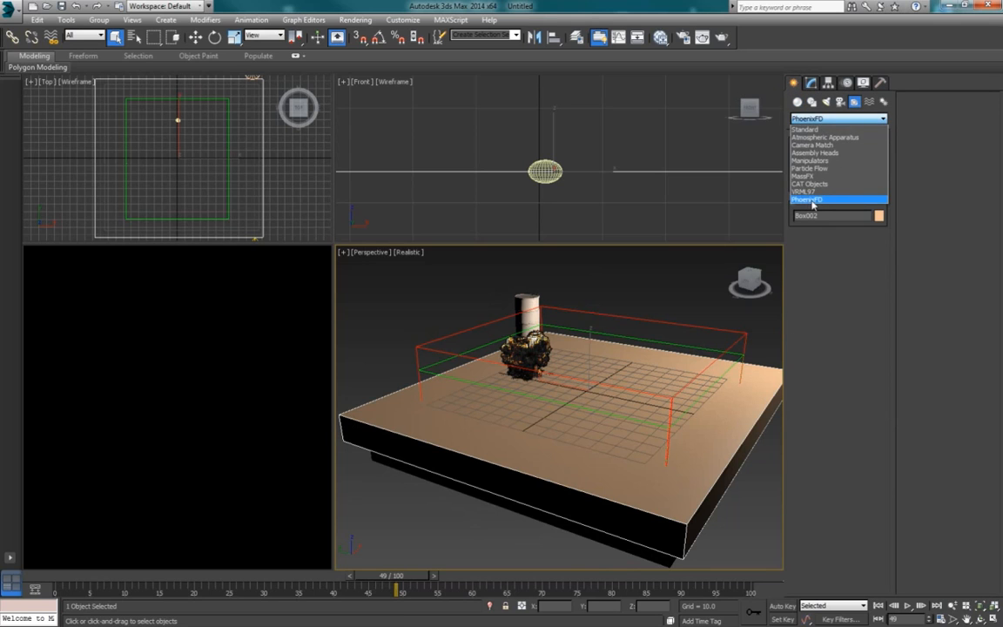
click(814, 200)
click(814, 159)
mouse_move(462, 321)
mouse_down()
mouse_move(471, 326)
mouse_move(466, 318)
mouse_up()
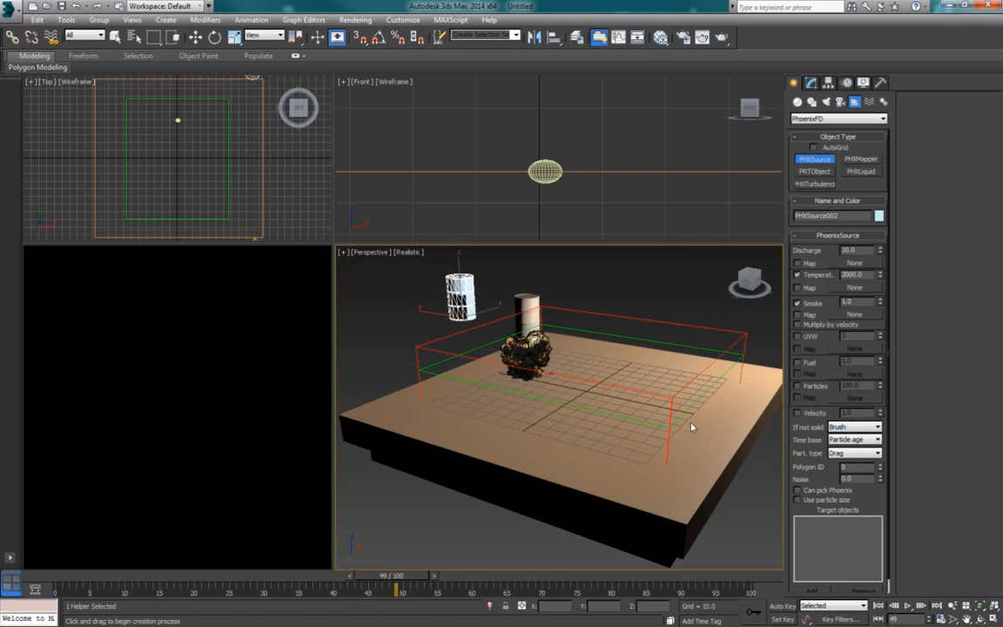
Step: Set the new PhoenixFD source's temperature to 300 and its discharge to 100
middle_click(561, 196)
drag(869, 275, 831, 275)
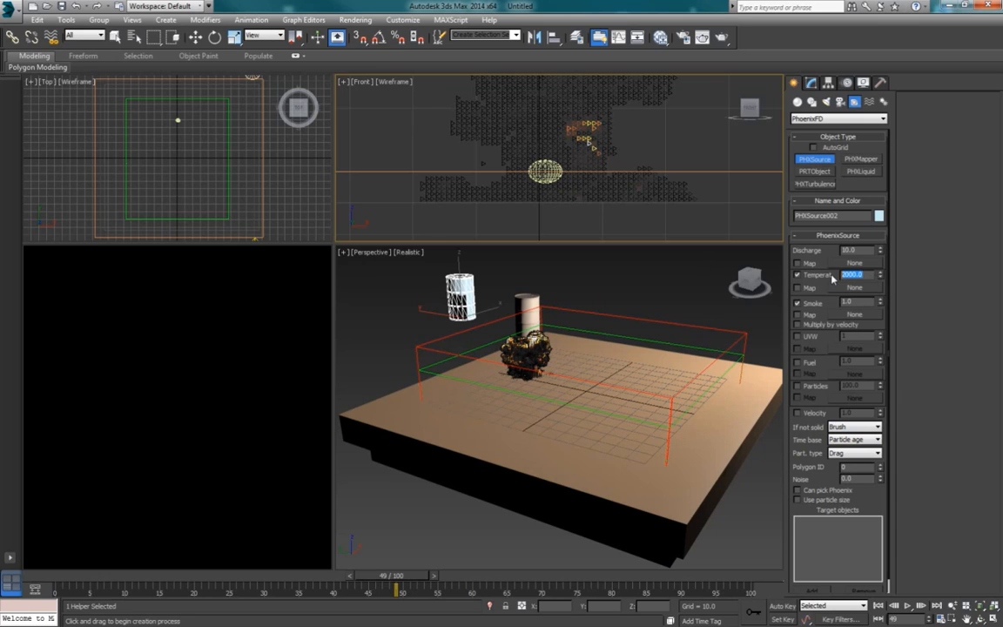
text(300)
key(Return)
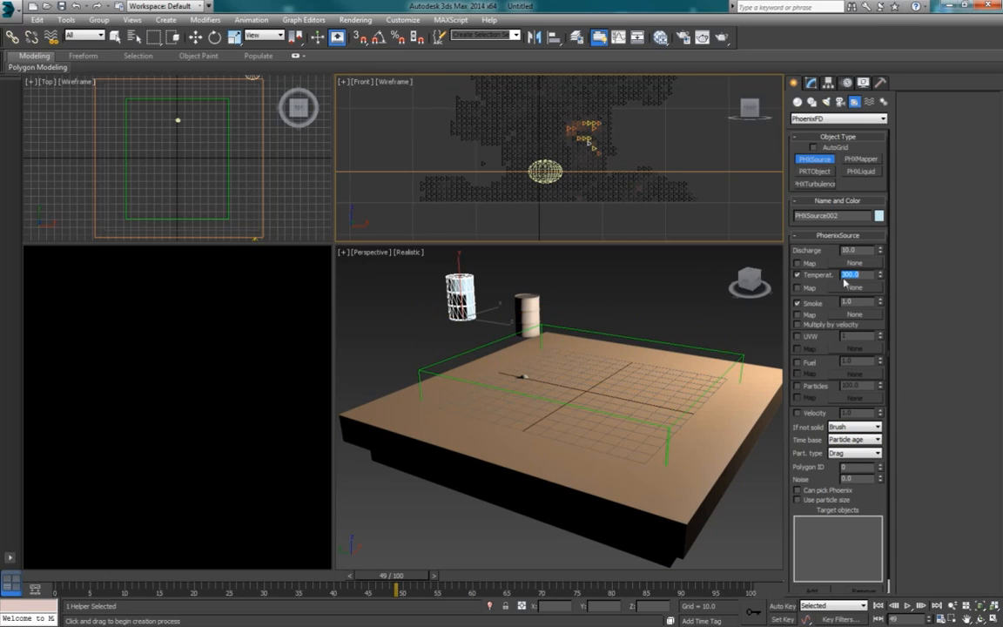
click(866, 276)
drag(861, 276, 838, 277)
click(860, 276)
double_click(840, 275)
mouse_move(856, 302)
mouse_down()
mouse_move(833, 302)
mouse_move(853, 300)
mouse_up()
drag(858, 305, 841, 306)
click(846, 252)
key(Return)
key(Tab)
Step: Add the new large box, Box002, to the second PhoenixFD source's target objects
click(745, 376)
alt+middle_drag(745, 372, 720, 385)
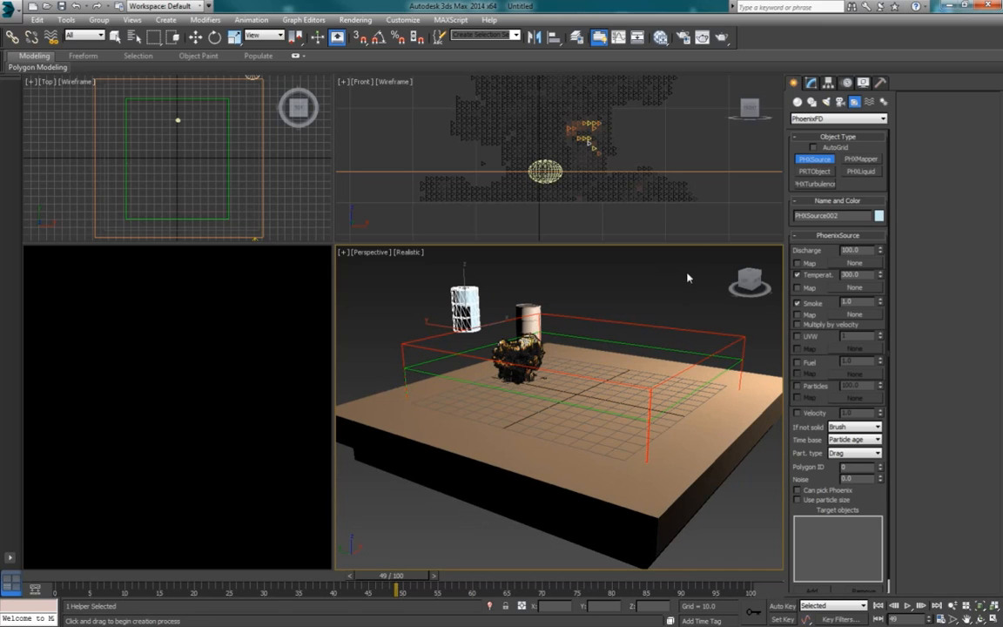
click(812, 84)
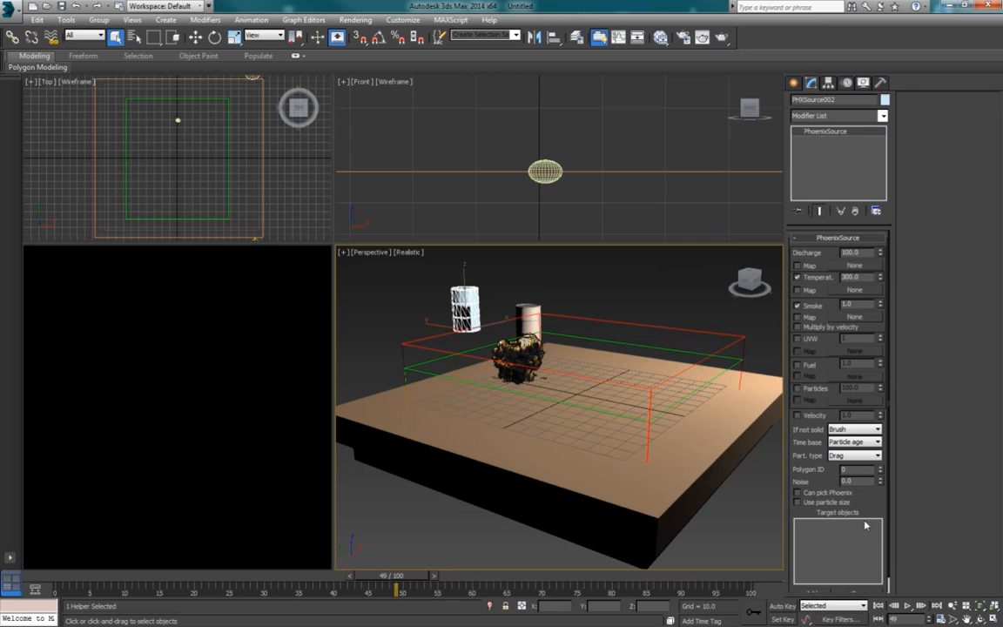
scroll(859, 362, down, 1)
click(712, 512)
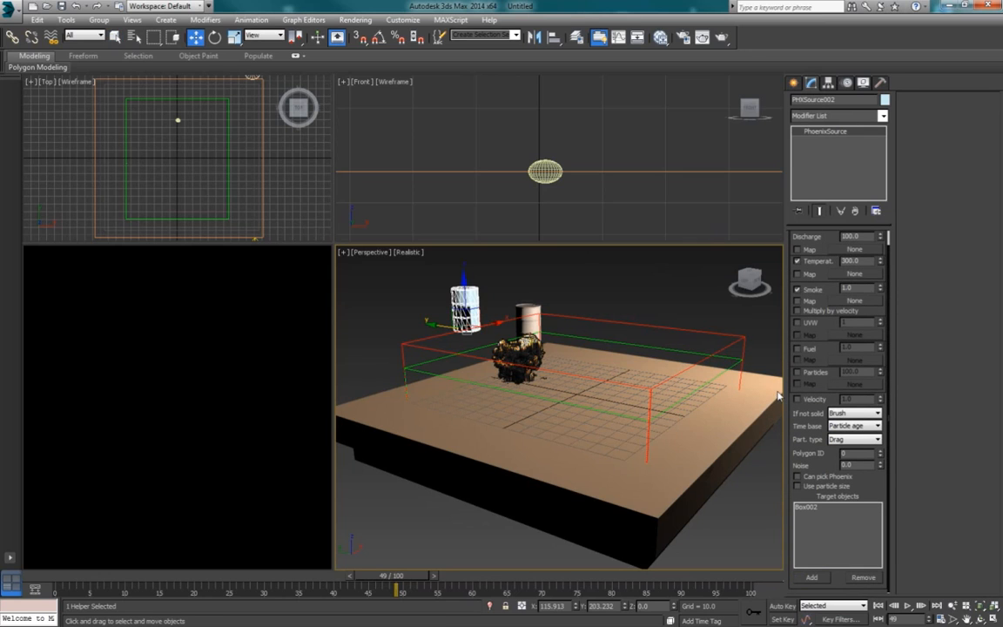
Step: Add Box002 to the exclude list in the PhoenixFD simulator's interaction settings
click(665, 350)
scroll(951, 479, down, 5)
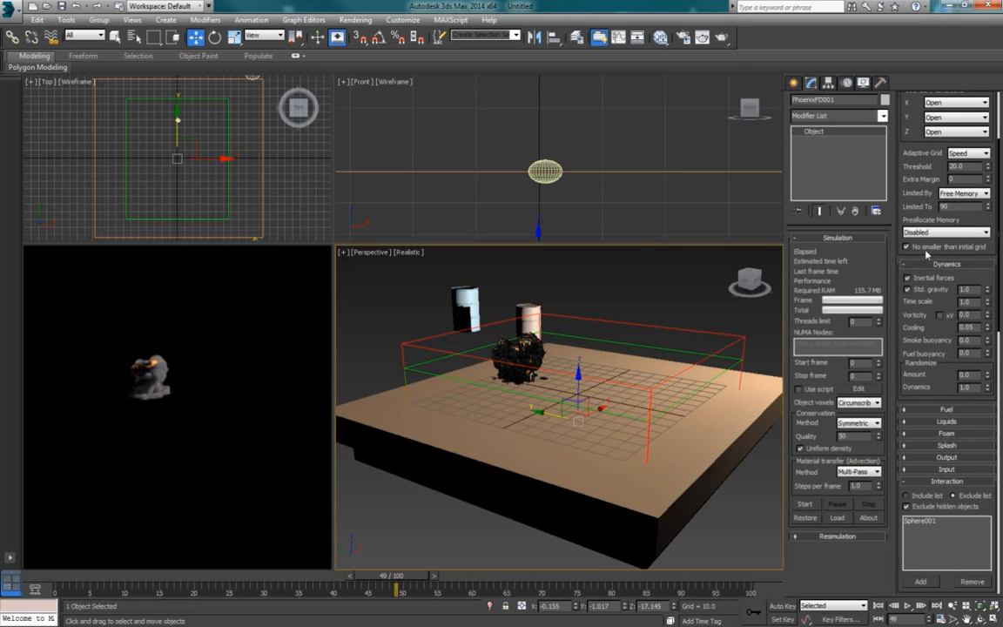
scroll(942, 380, down, 3)
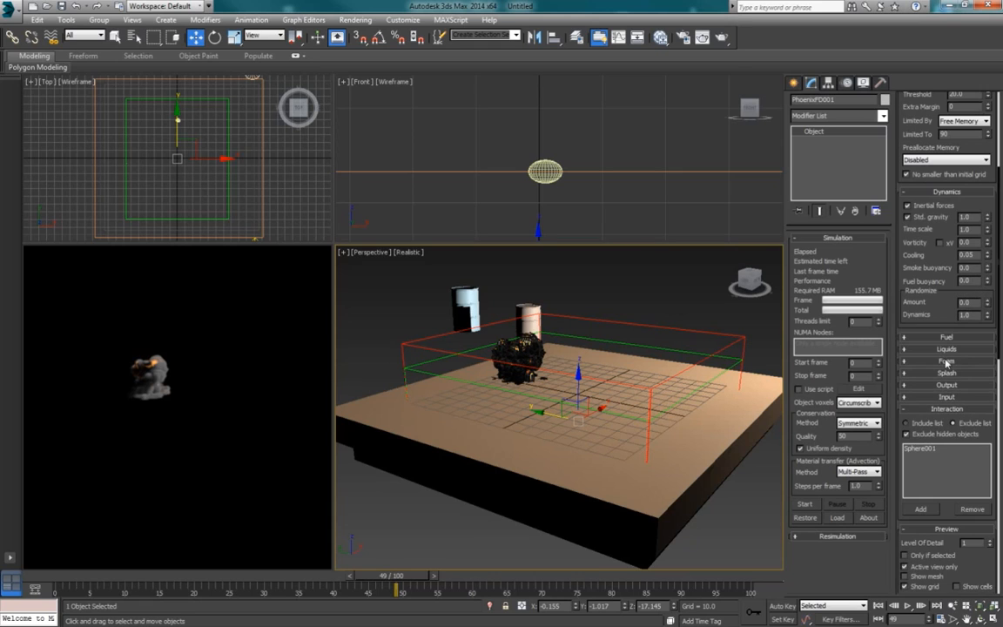
click(925, 509)
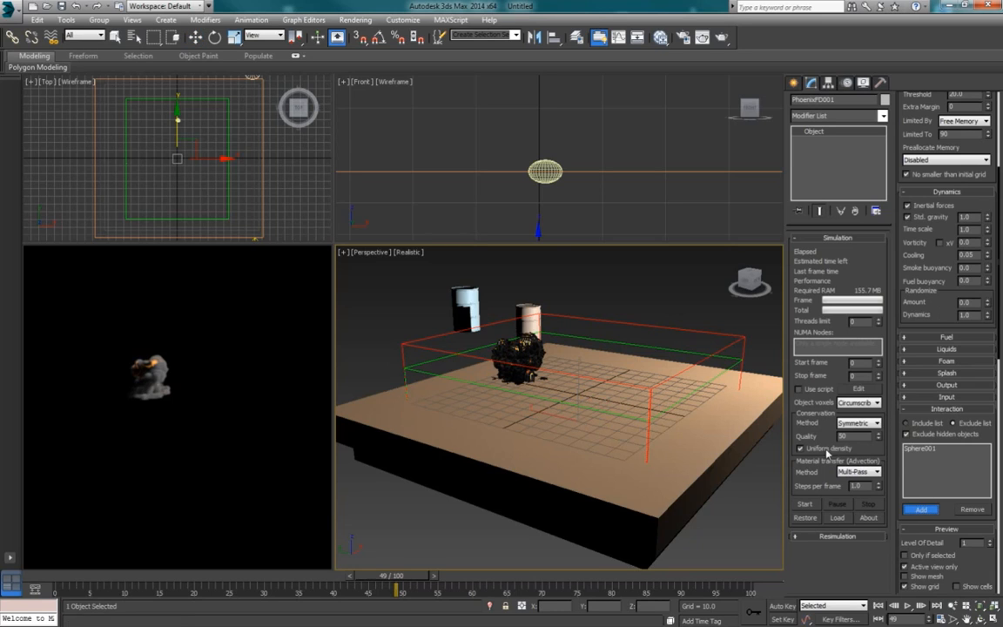
click(774, 387)
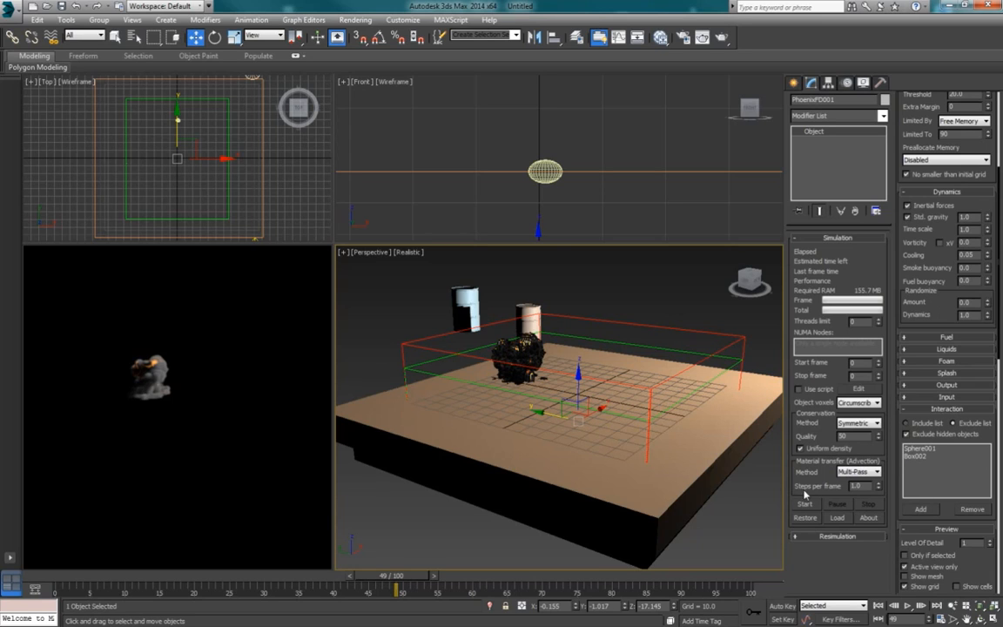
Step: Make Box002 non-renderable and show it as a bounding box in its object properties
click(764, 377)
click(763, 384)
right_click(763, 384)
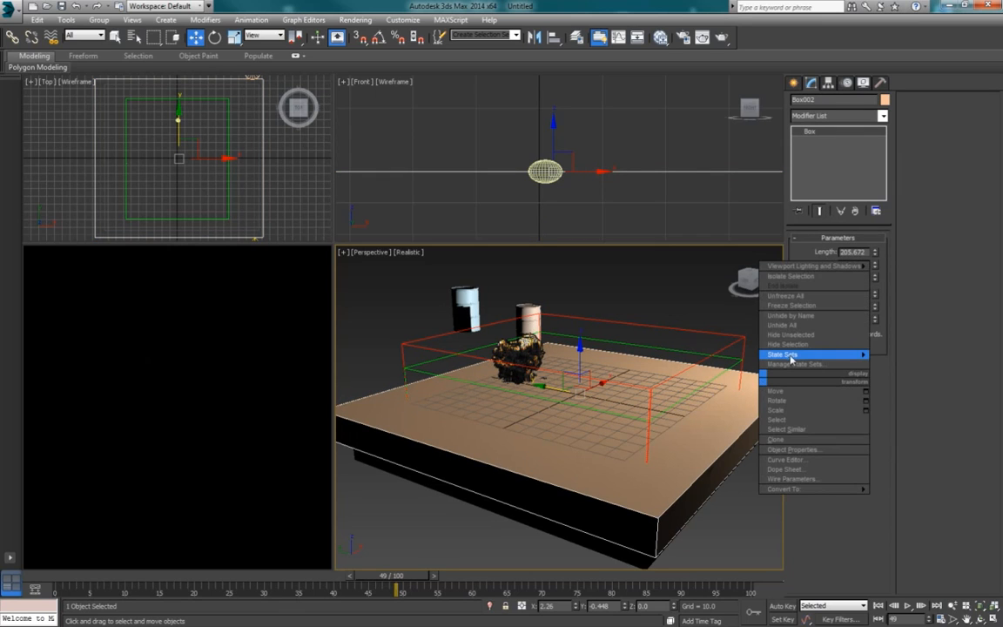
click(806, 450)
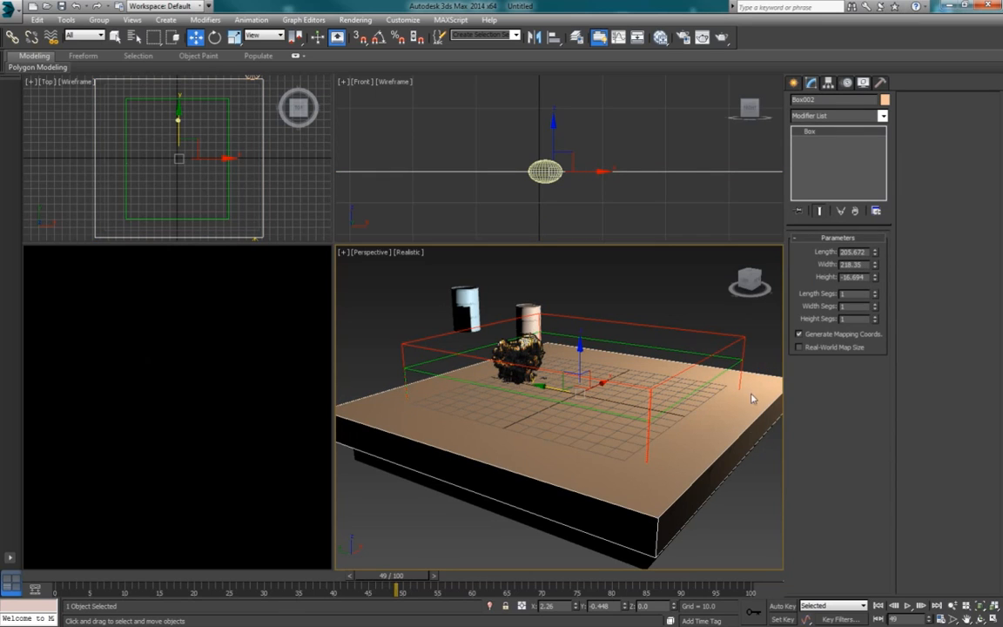
right_click(759, 388)
click(790, 456)
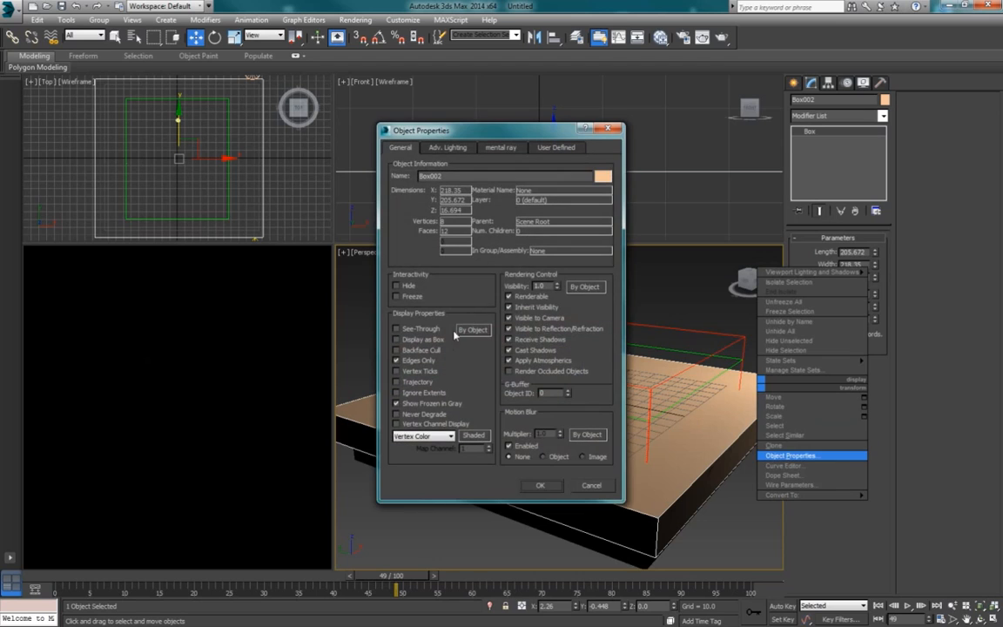
click(519, 298)
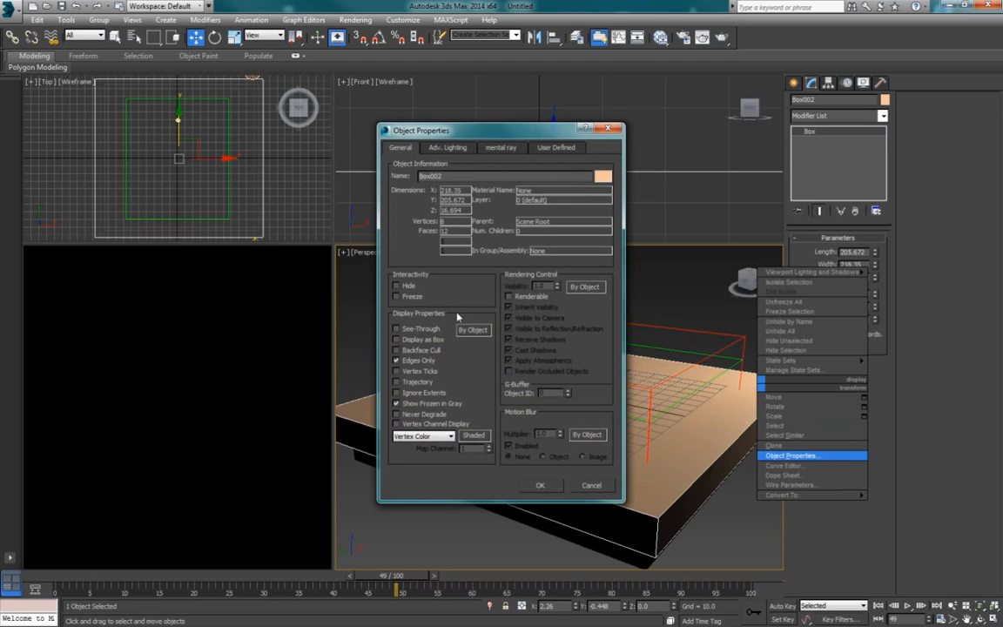
click(413, 340)
click(544, 485)
alt+middle_drag(750, 396, 683, 385)
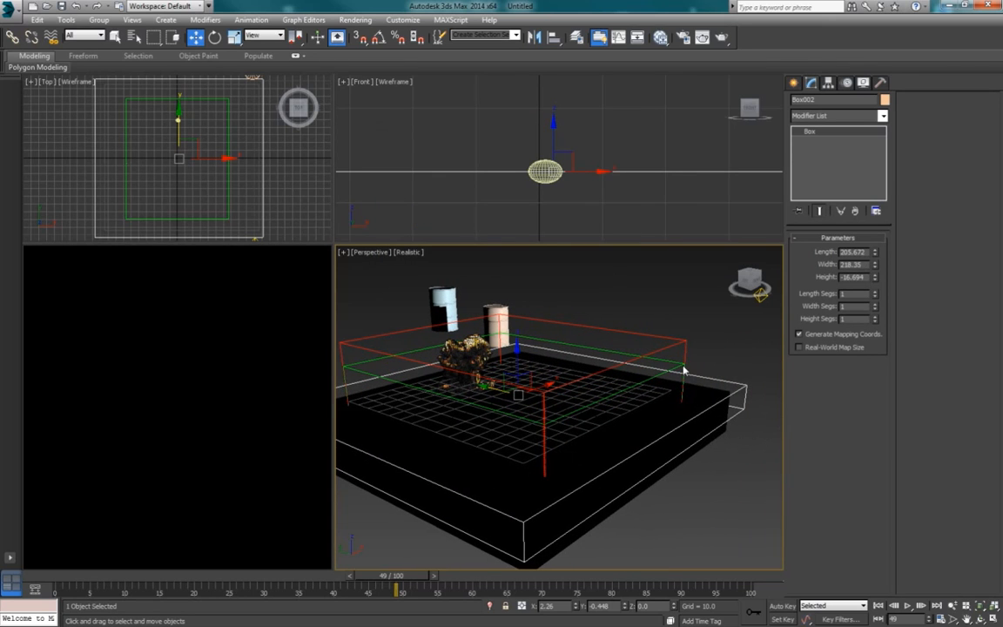
Step: Run the PhoenixFD simulation with both sources to about frame 25 and examine how the explosion disturbs the ground smoke
click(678, 369)
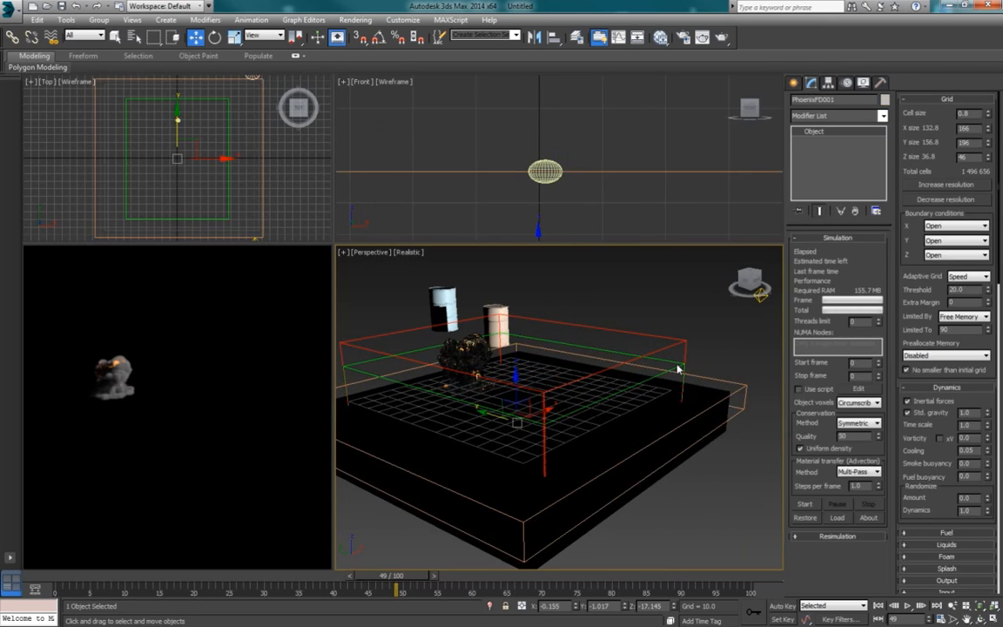
click(804, 506)
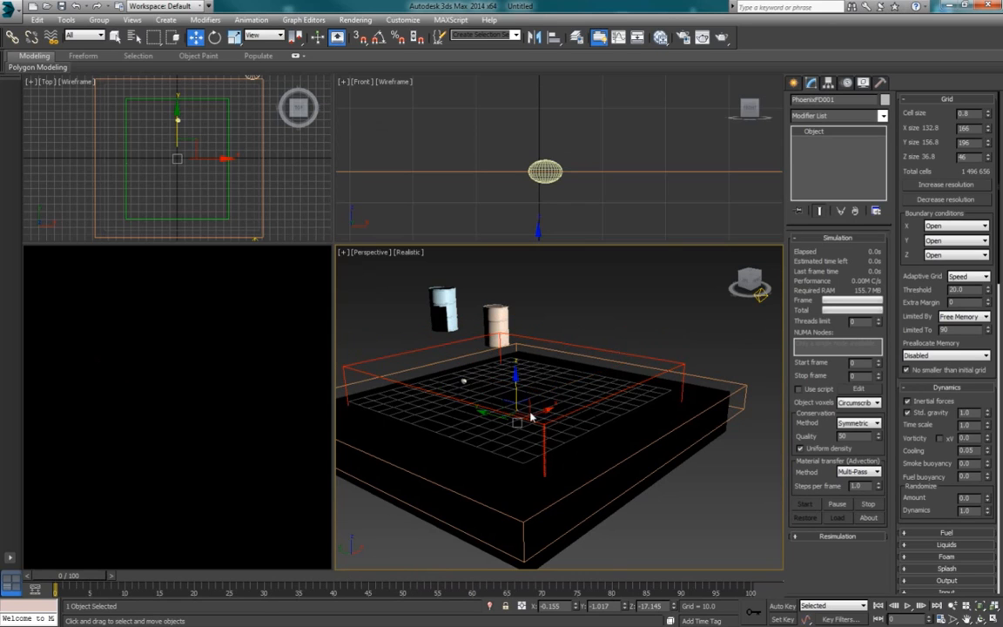
alt+middle_drag(530, 416, 548, 427)
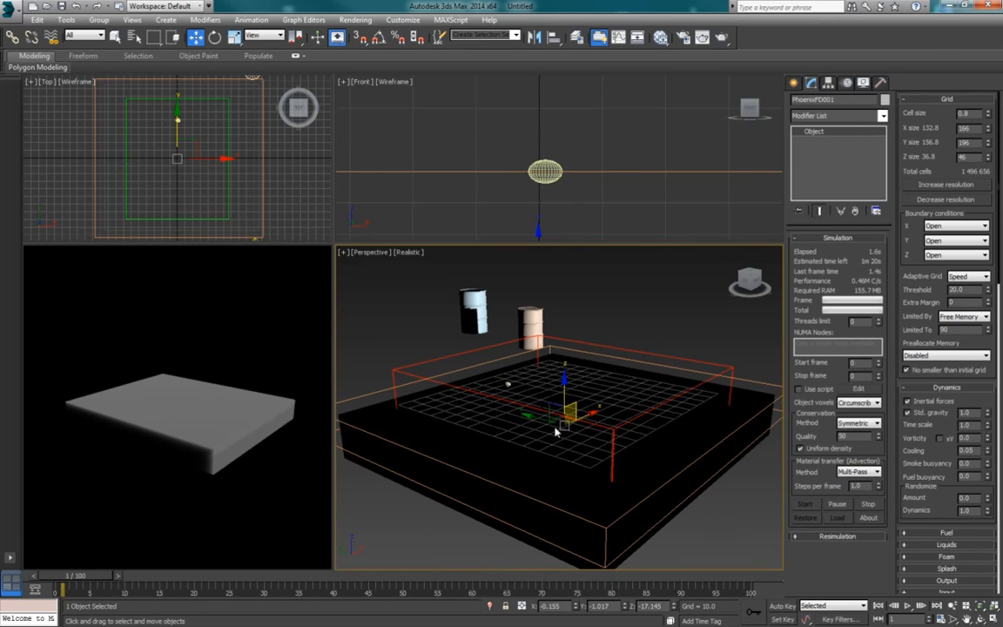
middle_drag(535, 414, 504, 385)
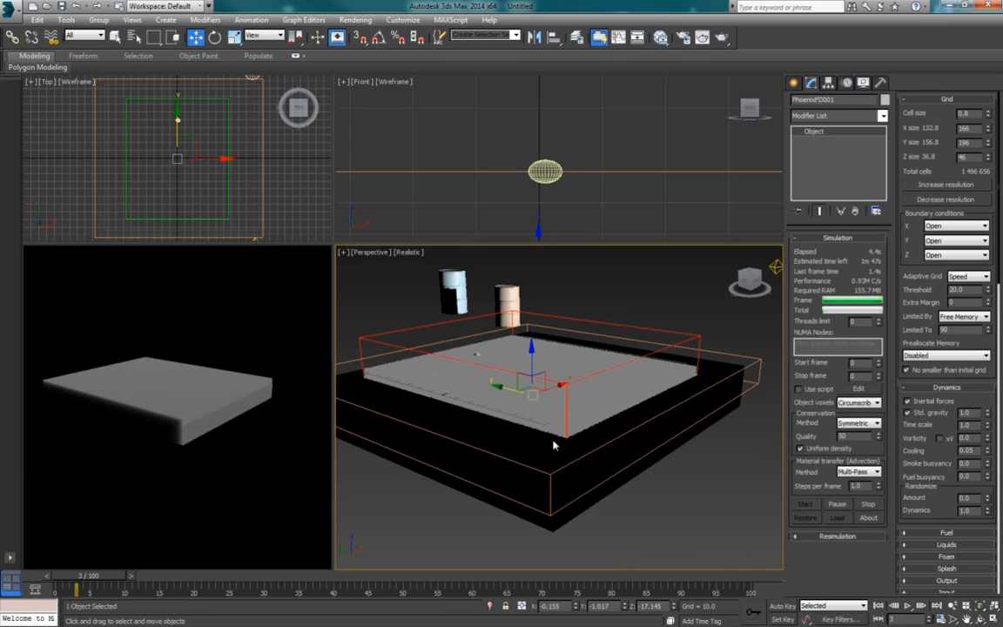
scroll(523, 388, up, 3)
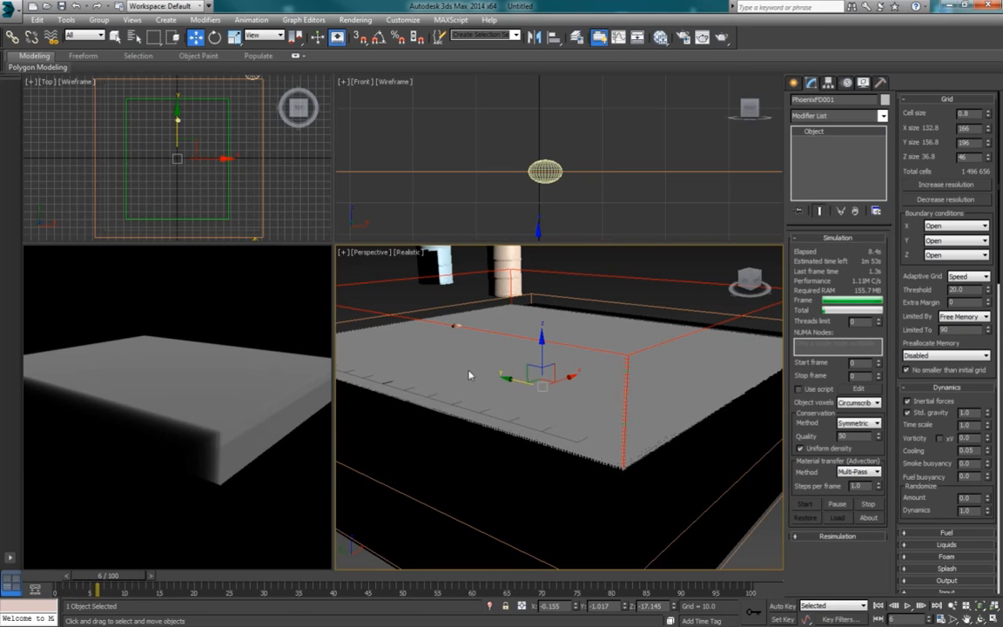
middle_drag(488, 410, 499, 460)
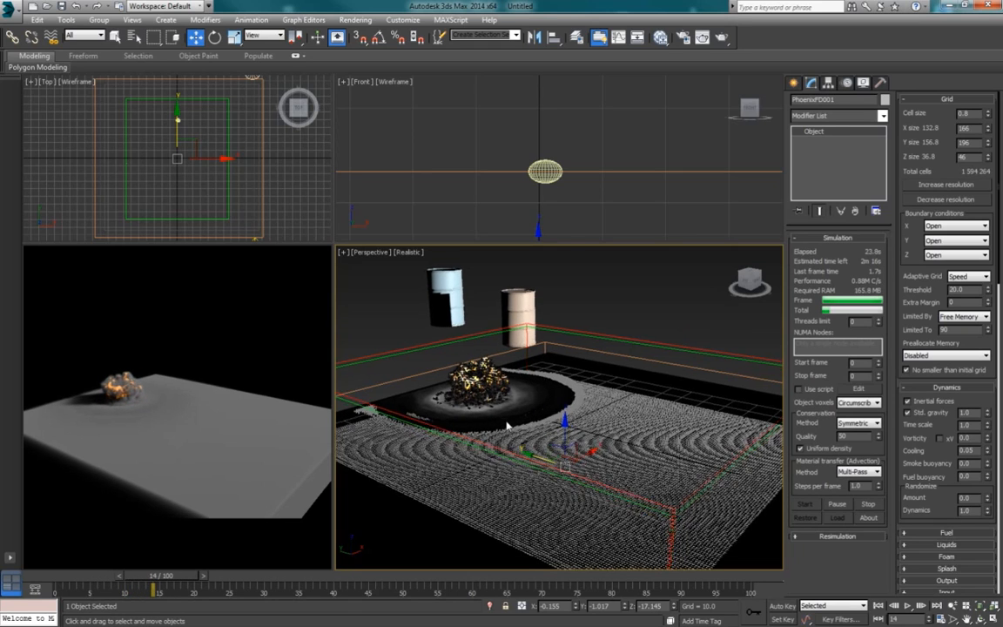
scroll(506, 425, up, 2)
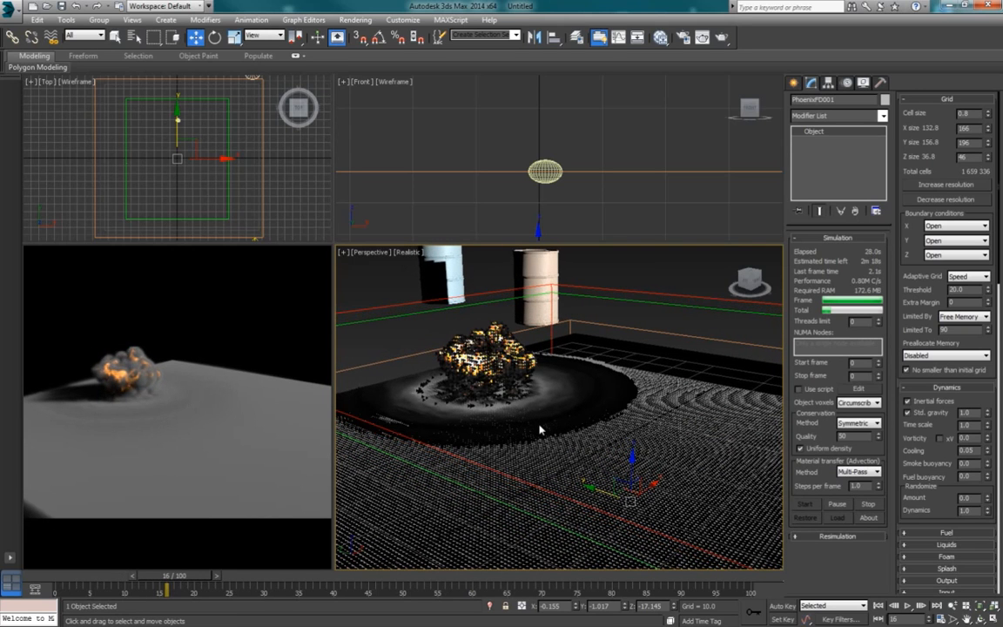
scroll(540, 429, down, 3)
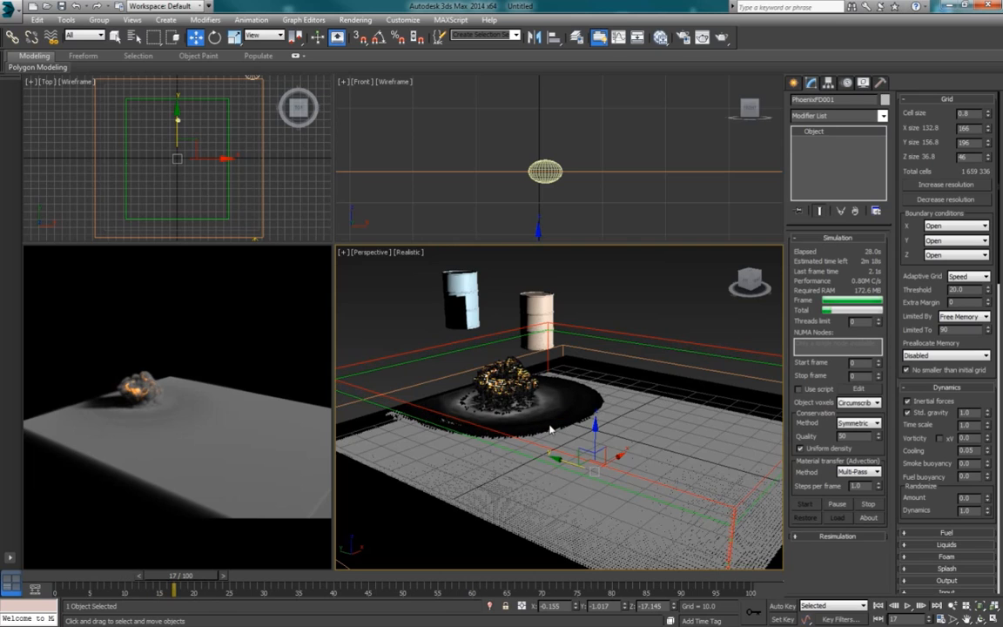
alt+middle_drag(536, 429, 516, 422)
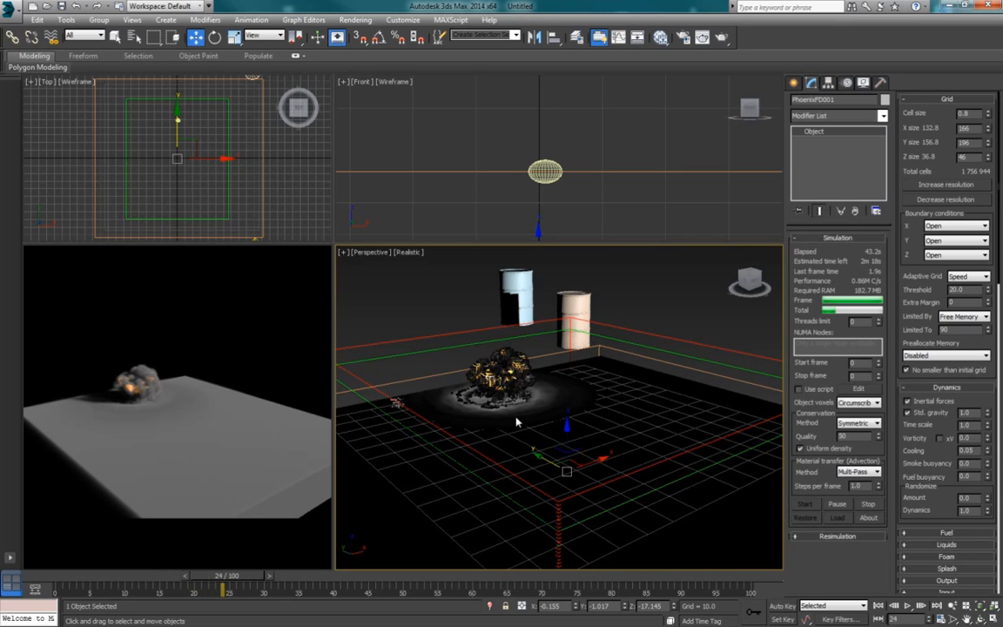
click(867, 505)
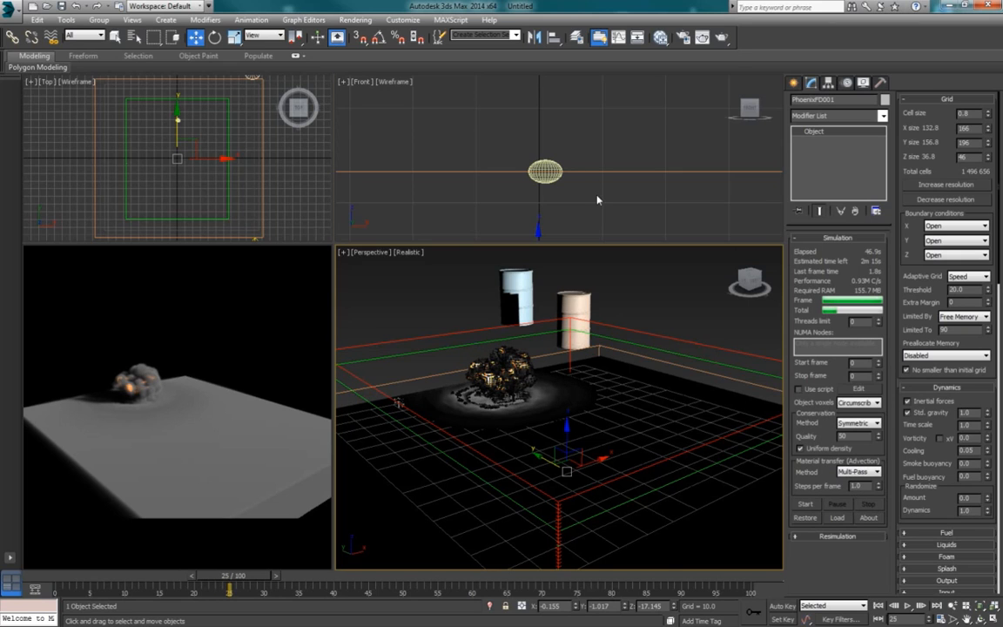
Step: Play back the cached simulation in the perspective view and scrub the timeline back to frame 9
click(907, 605)
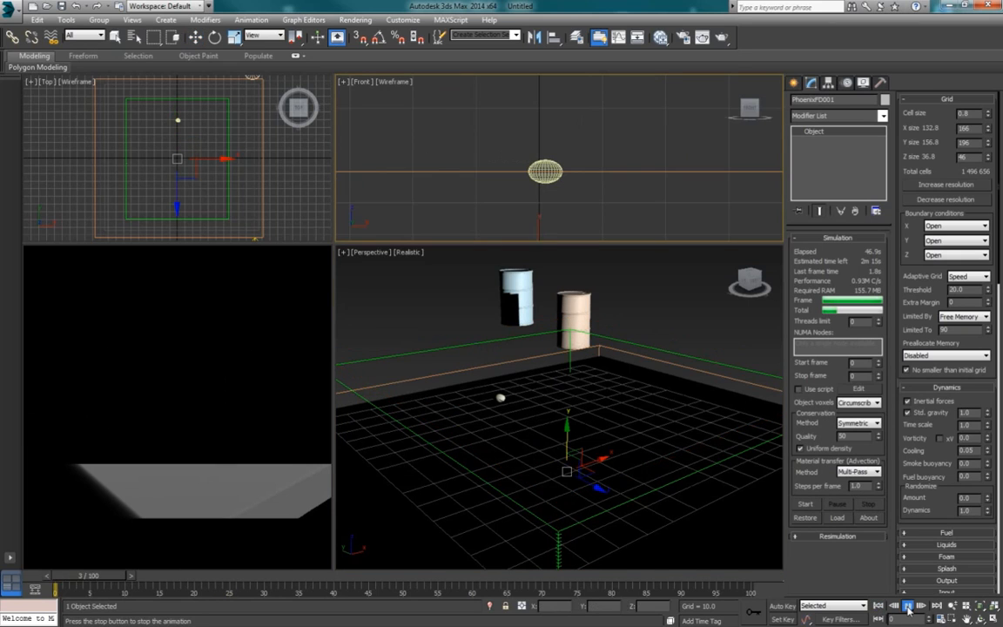
click(907, 608)
right_click(599, 407)
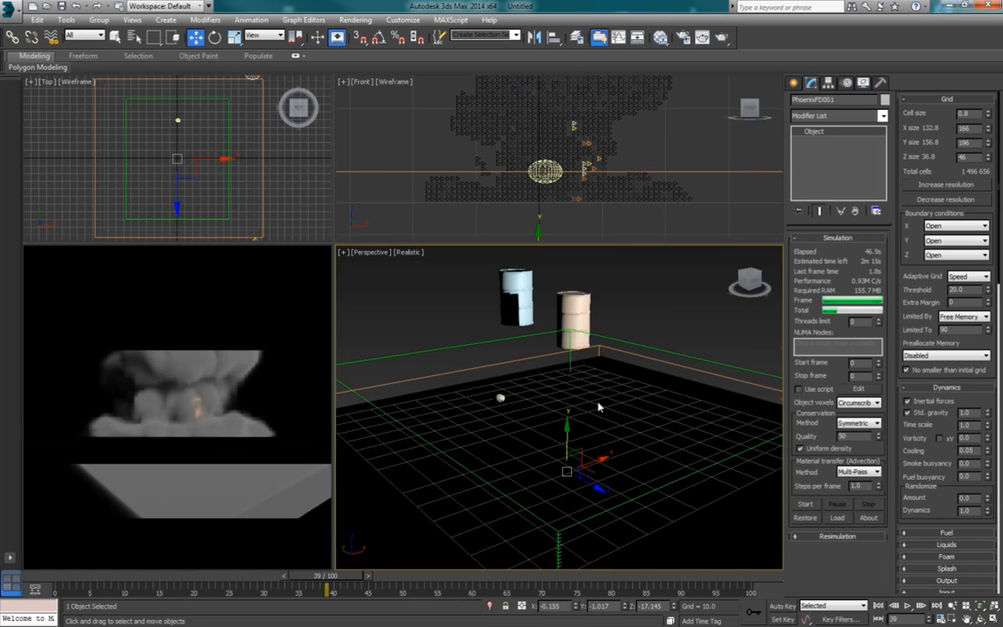
click(907, 606)
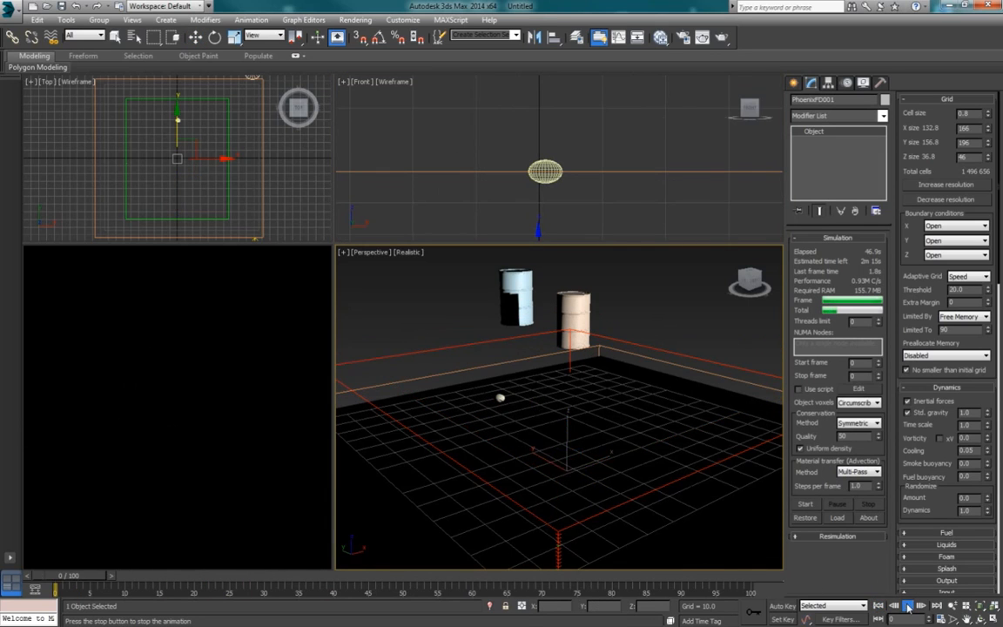
click(907, 608)
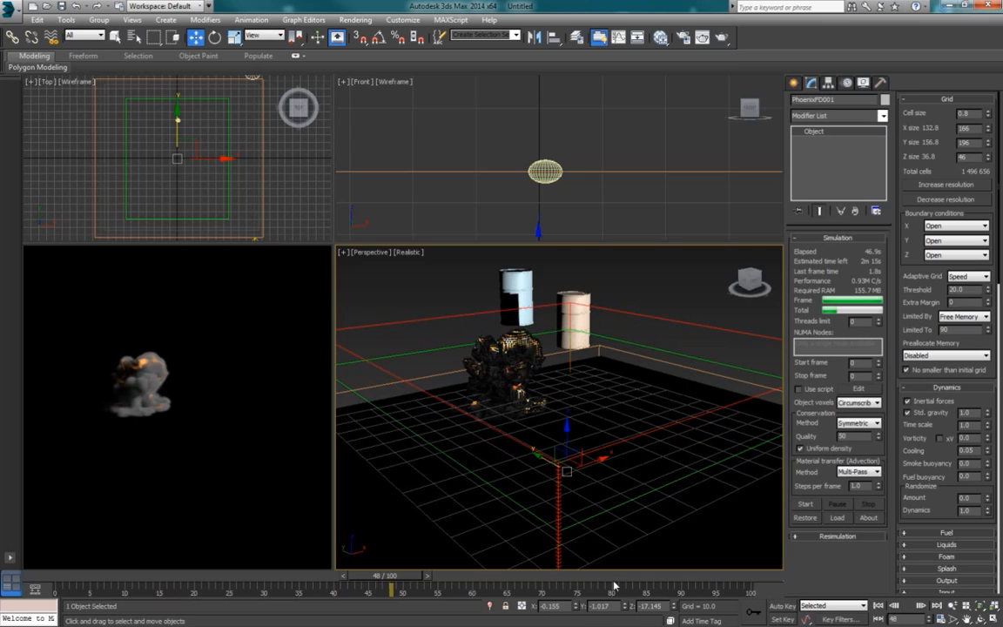
drag(348, 575, 147, 578)
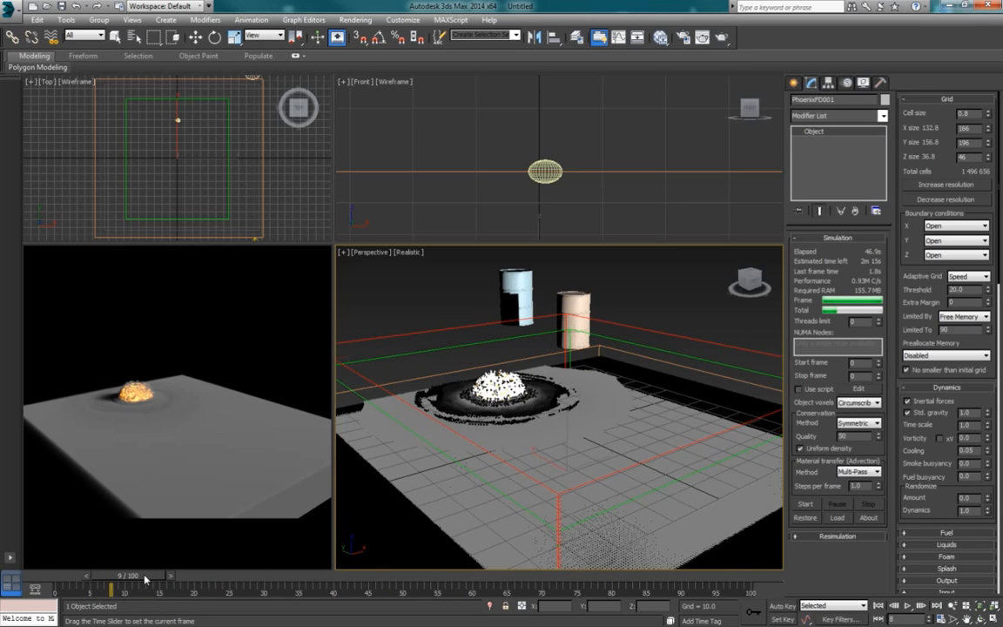
Step: Raise the ground box, Box001, slightly along its vertical direction in the front view
key(w)
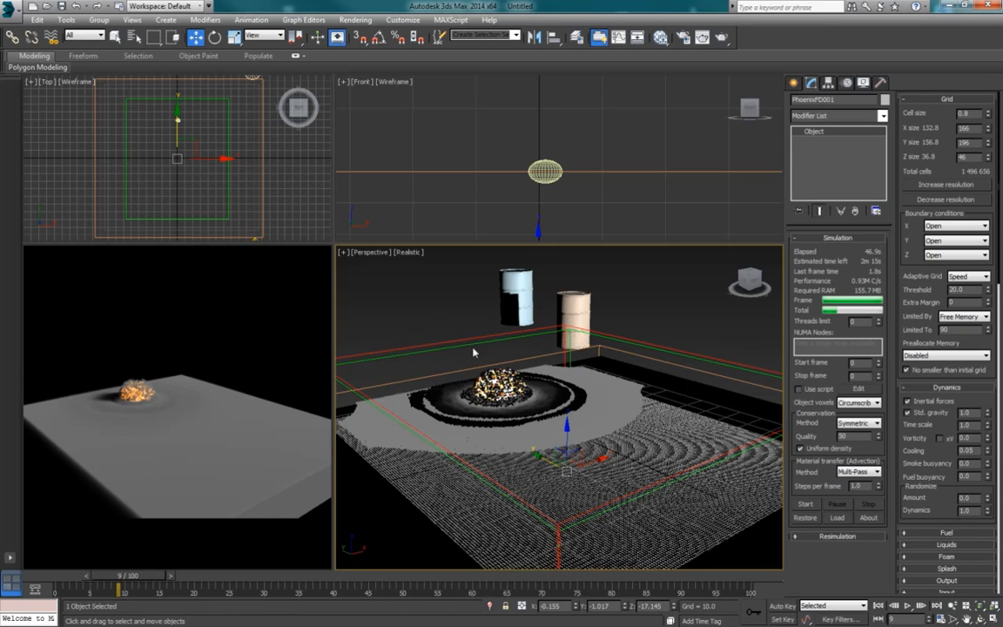
right_click(645, 191)
scroll(640, 197, down, 2)
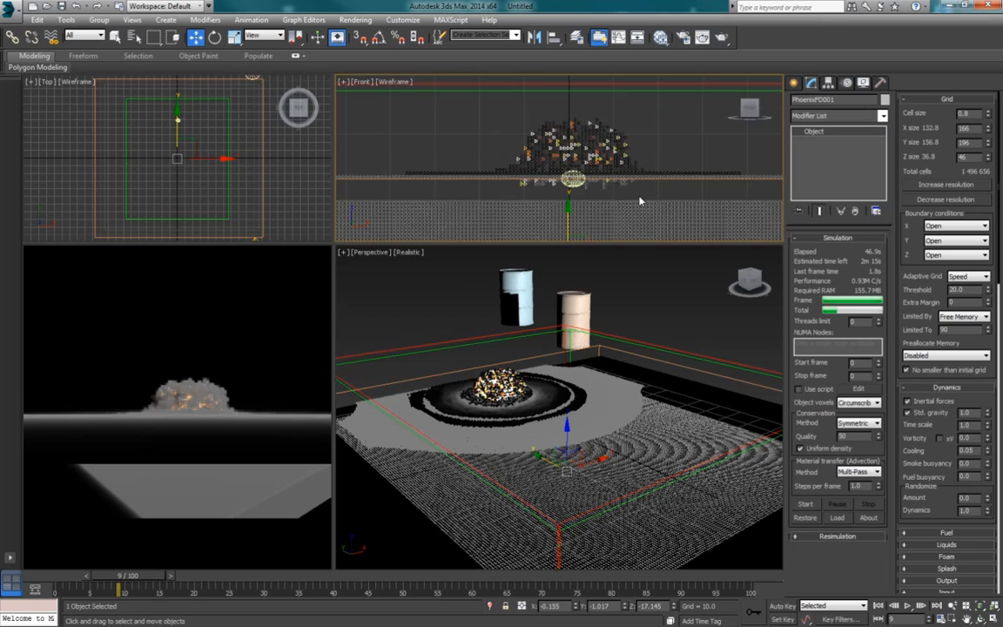
scroll(606, 191, down, 2)
middle_drag(679, 208, 625, 209)
click(685, 197)
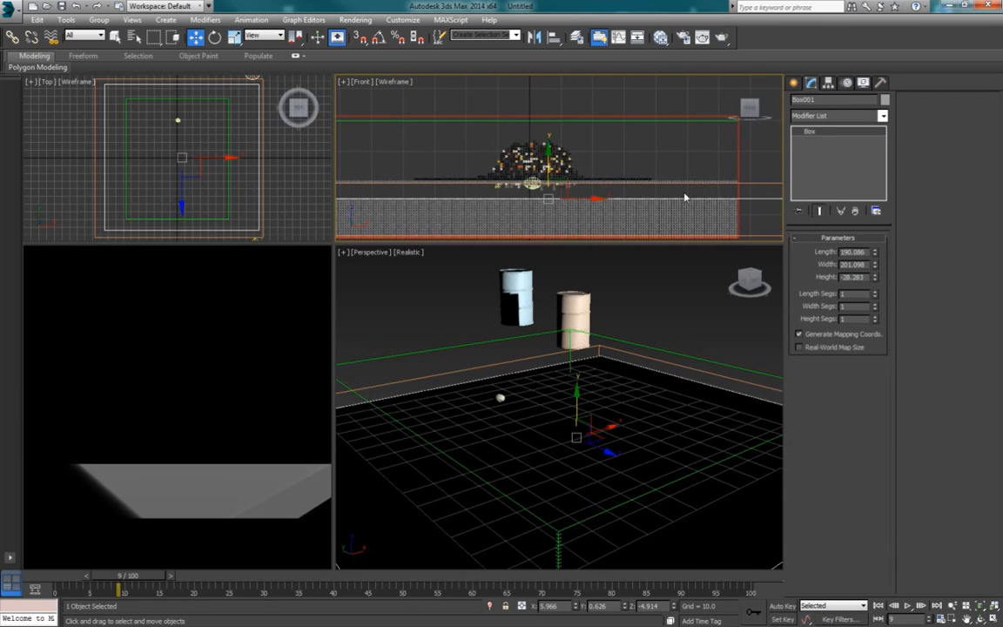
drag(548, 151, 550, 149)
Step: Rerun the PhoenixFD simulation from the start with the adjusted ground box and stop it at about frame 17
click(611, 120)
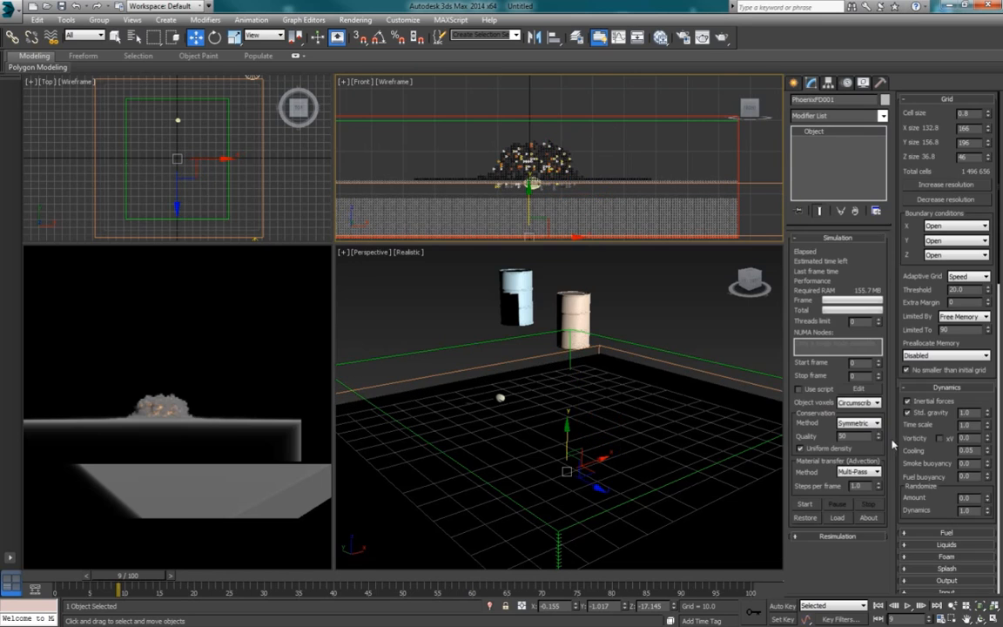
click(811, 504)
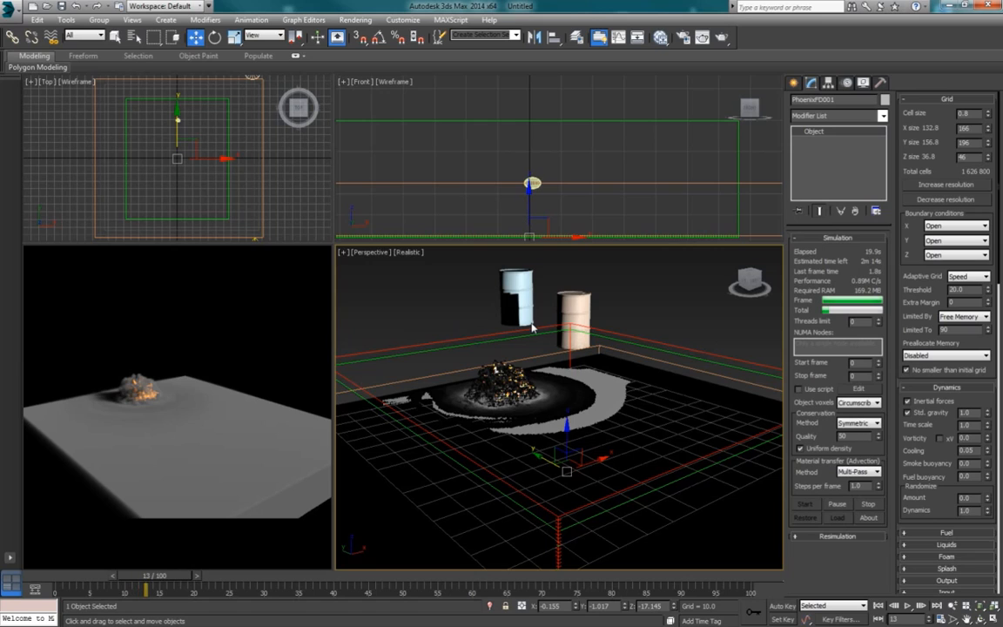
click(871, 505)
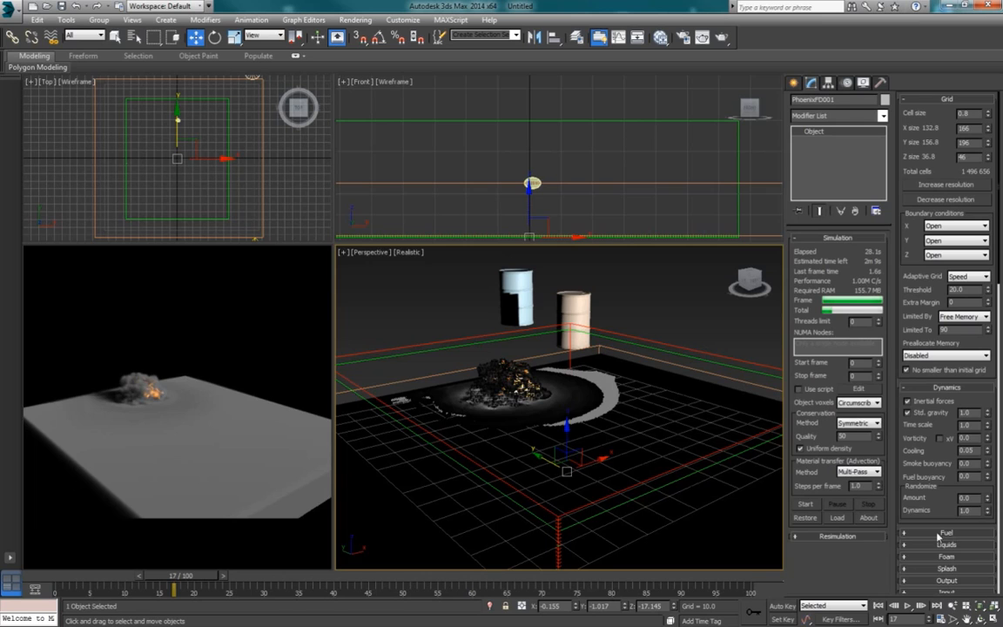
click(647, 377)
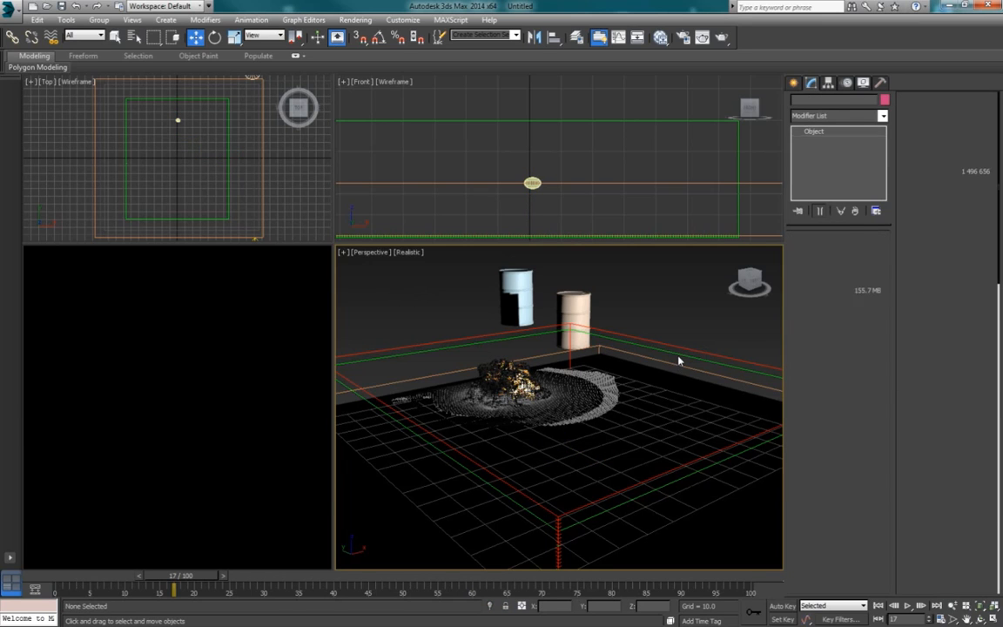
click(611, 320)
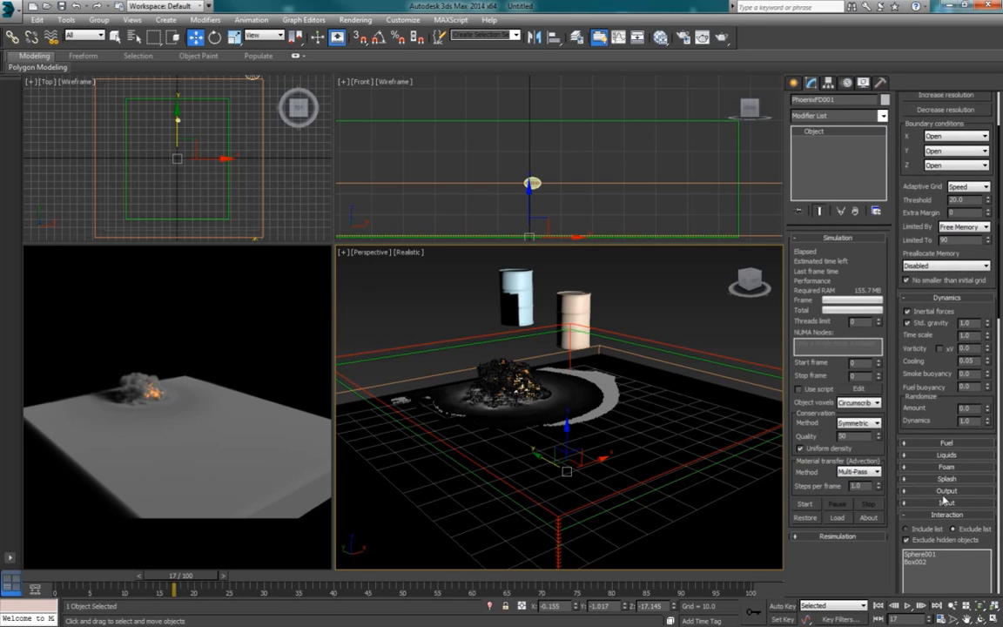
click(948, 516)
scroll(953, 495, down, 5)
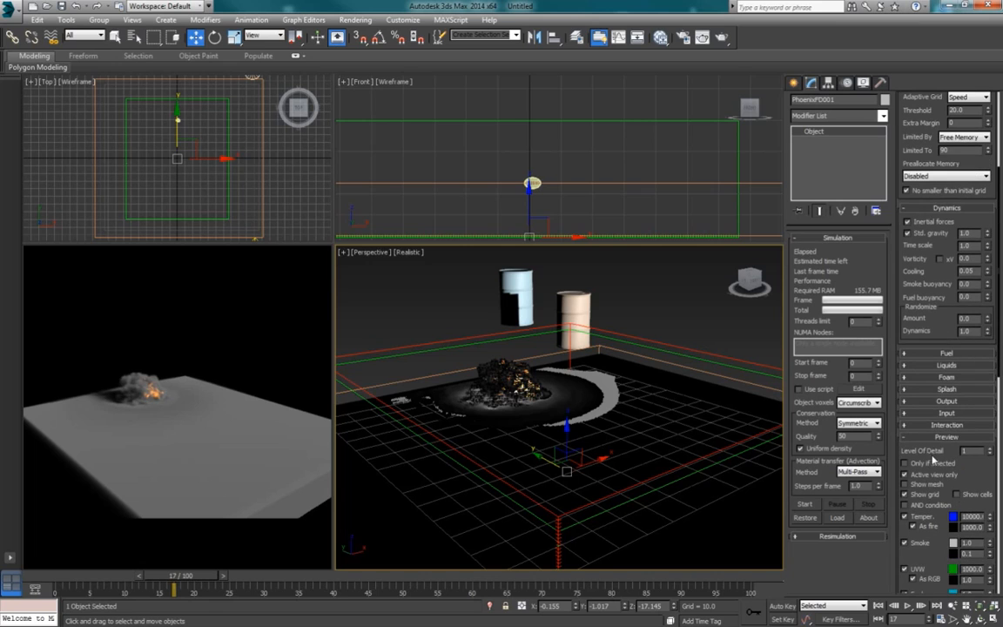
Step: Create seven more spheres with radii from about 2.3 to 3.5, scattered across the ground inside the simulator grid in the perspective view
click(664, 321)
alt+middle_drag(689, 355, 644, 380)
scroll(671, 358, down, 3)
scroll(579, 401, up, 5)
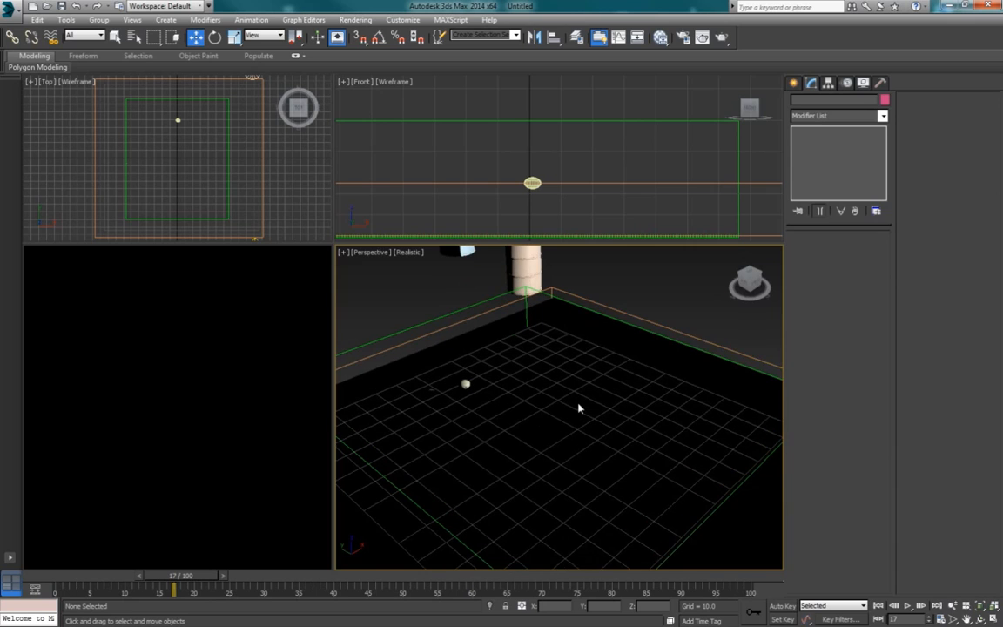
click(793, 82)
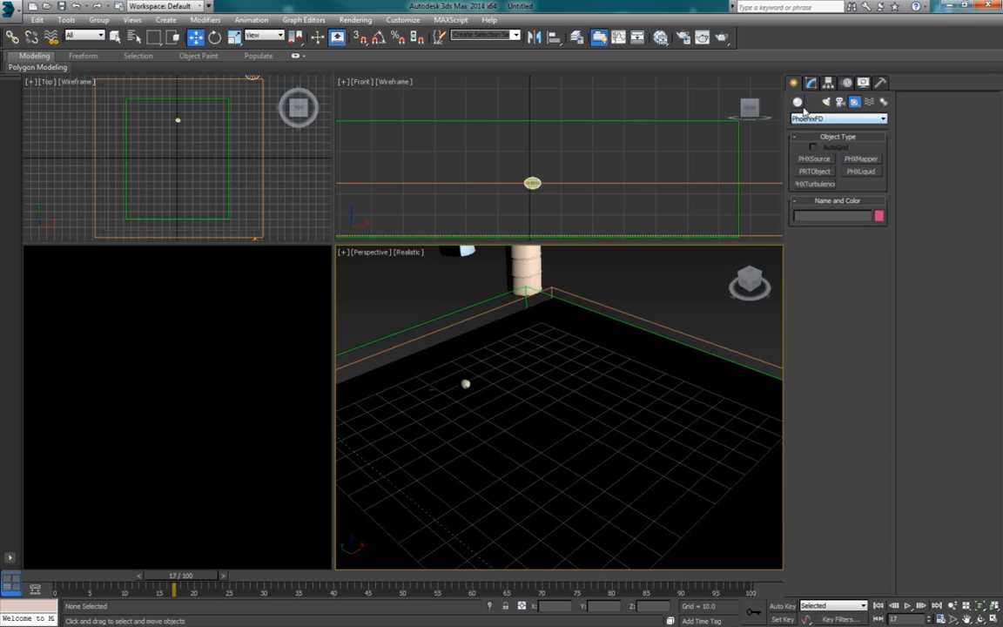
click(797, 102)
click(811, 118)
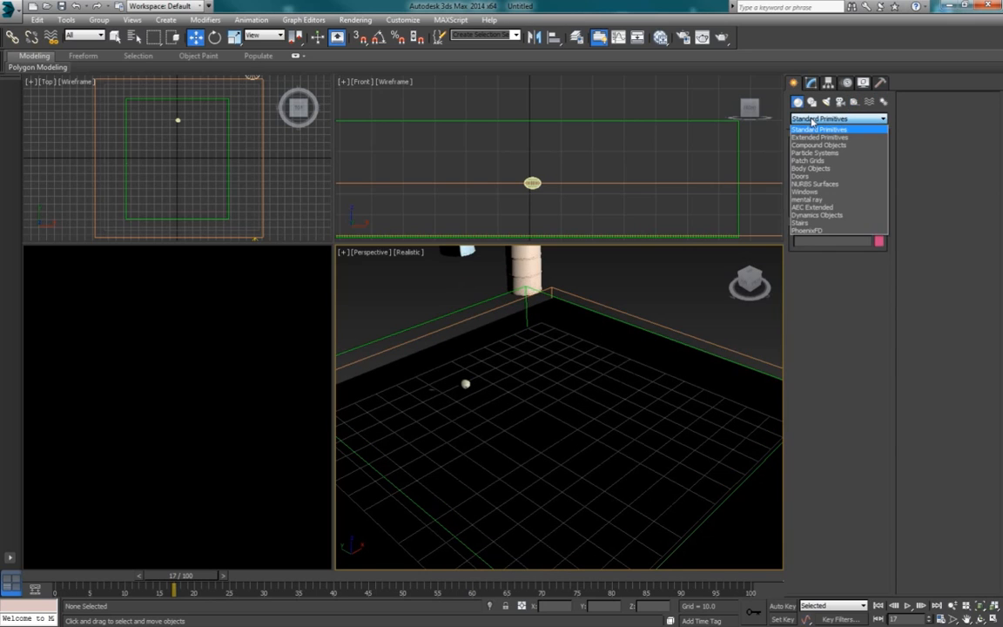
click(818, 129)
click(814, 171)
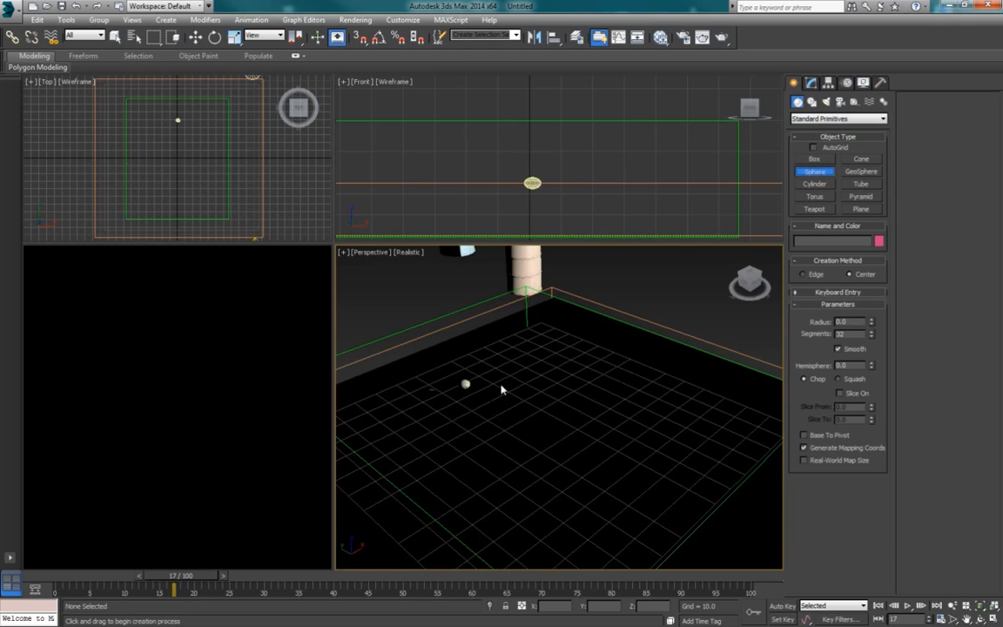
drag(509, 394, 514, 391)
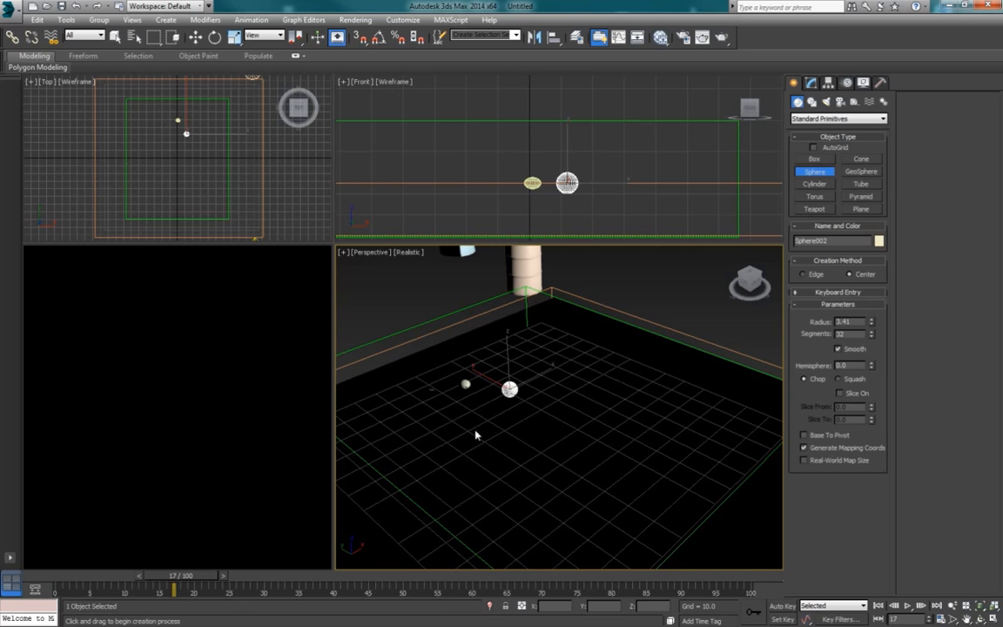
drag(475, 435, 478, 433)
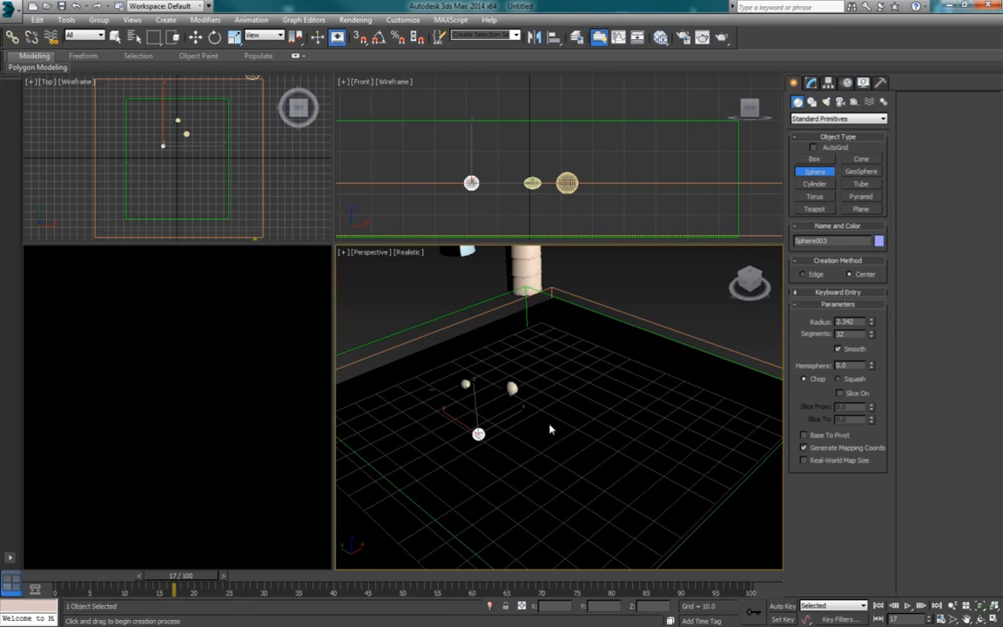
drag(552, 423, 553, 421)
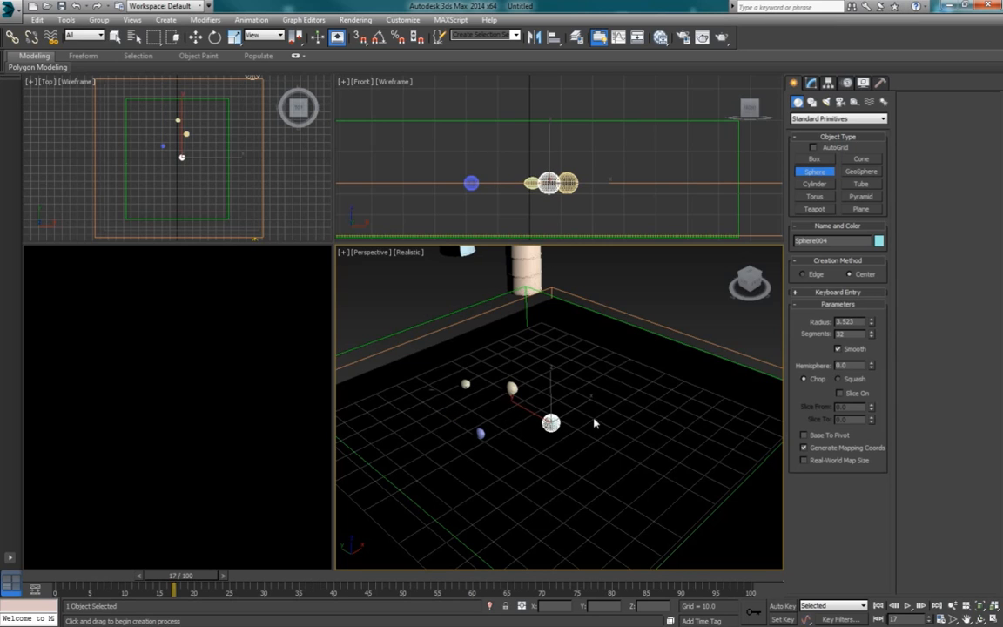
drag(615, 430, 616, 430)
drag(575, 489, 577, 484)
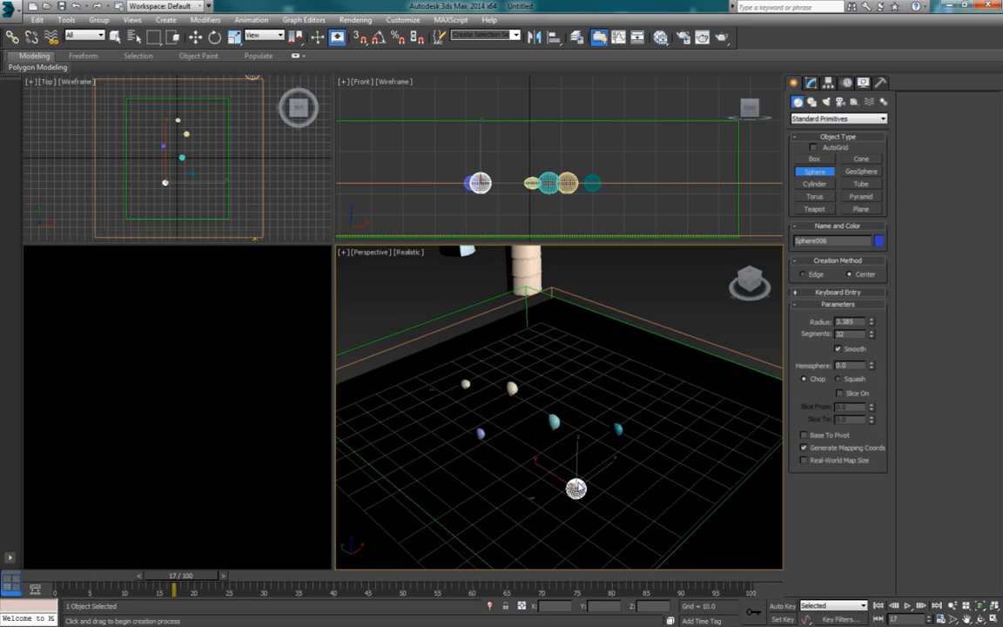
drag(651, 480, 651, 482)
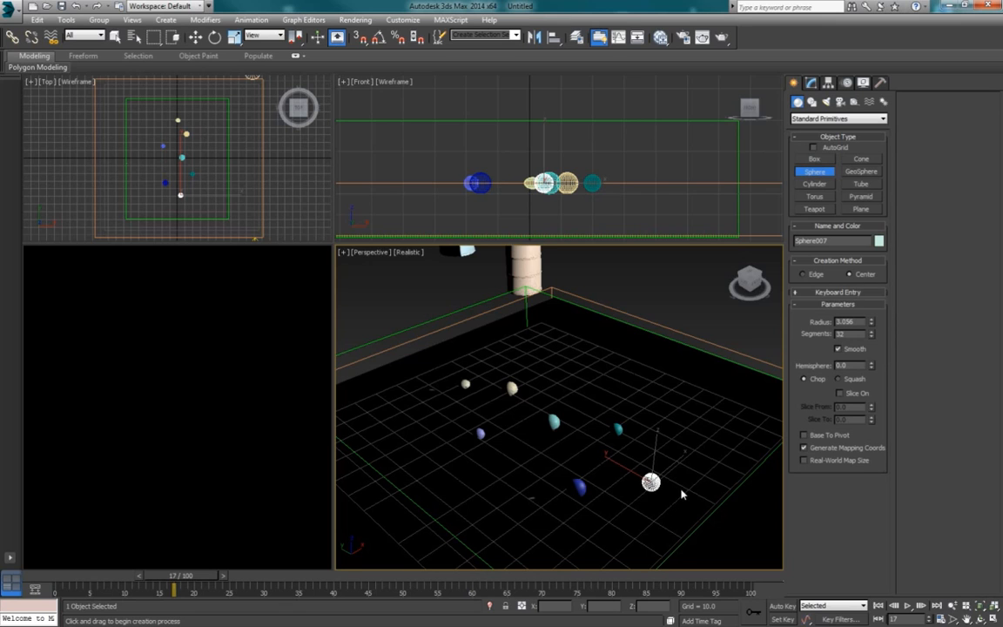
middle_drag(683, 491, 668, 464)
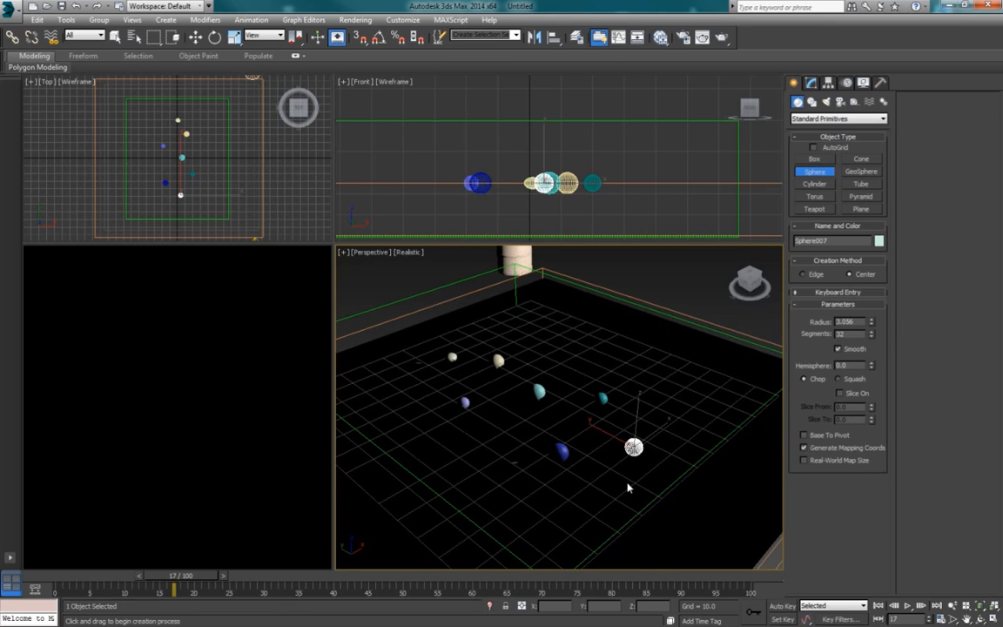
drag(626, 492, 627, 491)
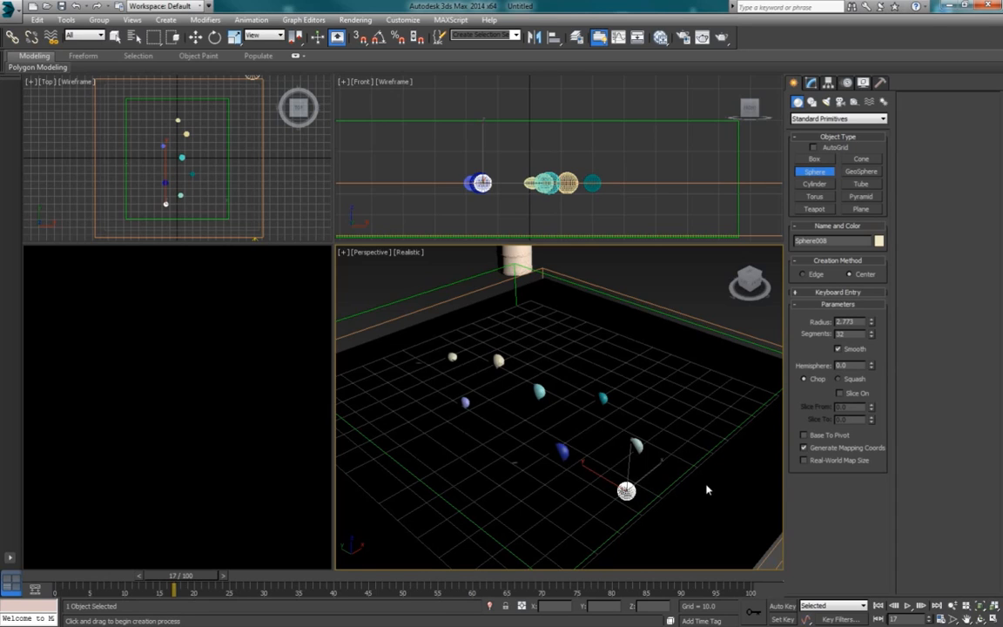
Step: Undo the last sphere and create a replacement with a radius of about 3.07 near the edge of the simulator grid
key(ctrl+z)
drag(684, 476, 685, 475)
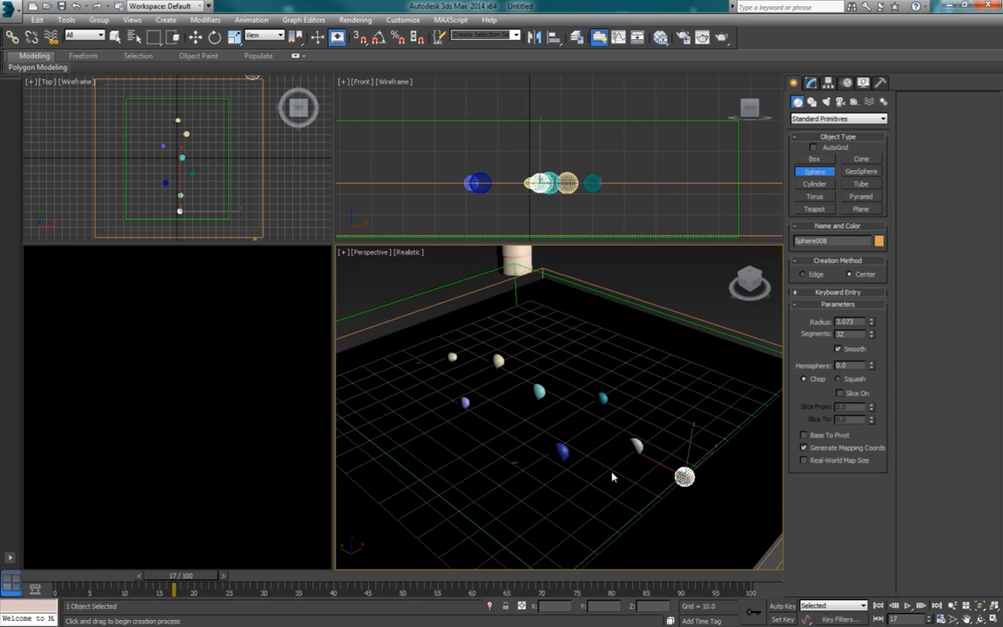
scroll(612, 477, down, 6)
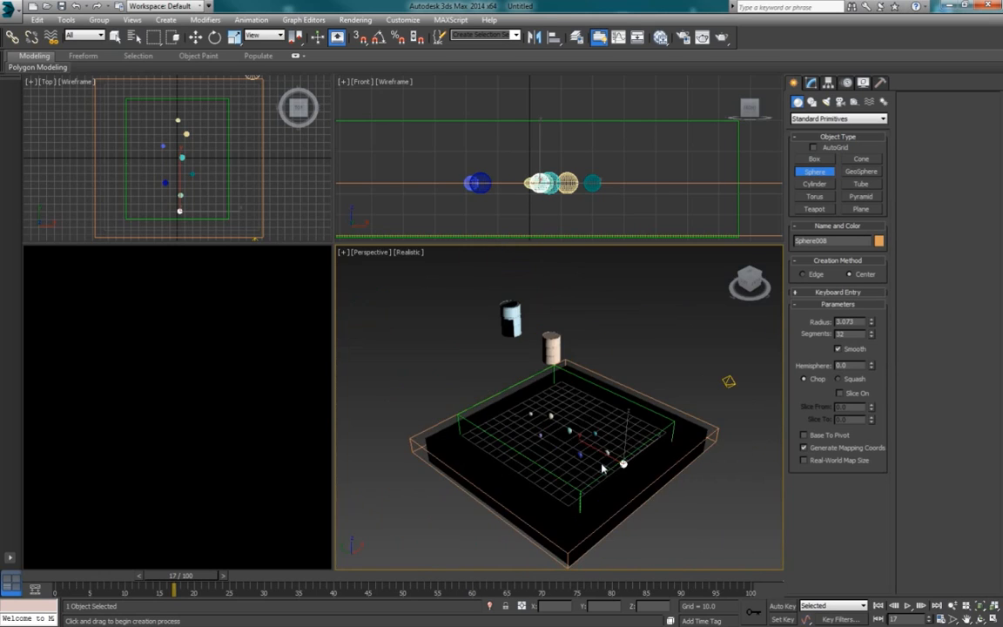
key(w)
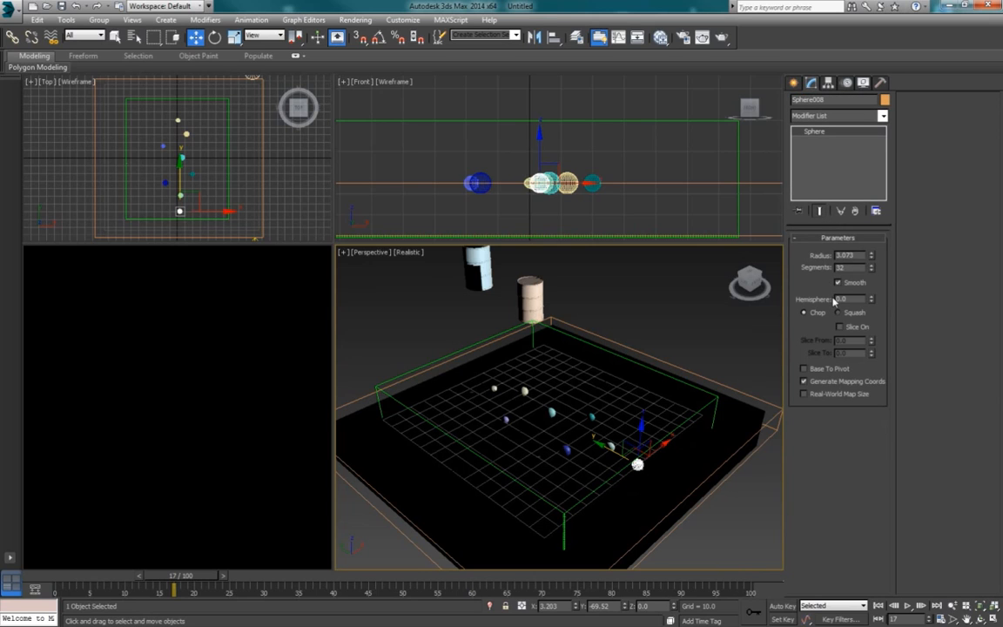
Step: Enlarge the PhoenixFD001 simulator grid by setting its Y size to 214 cells
click(672, 386)
click(517, 335)
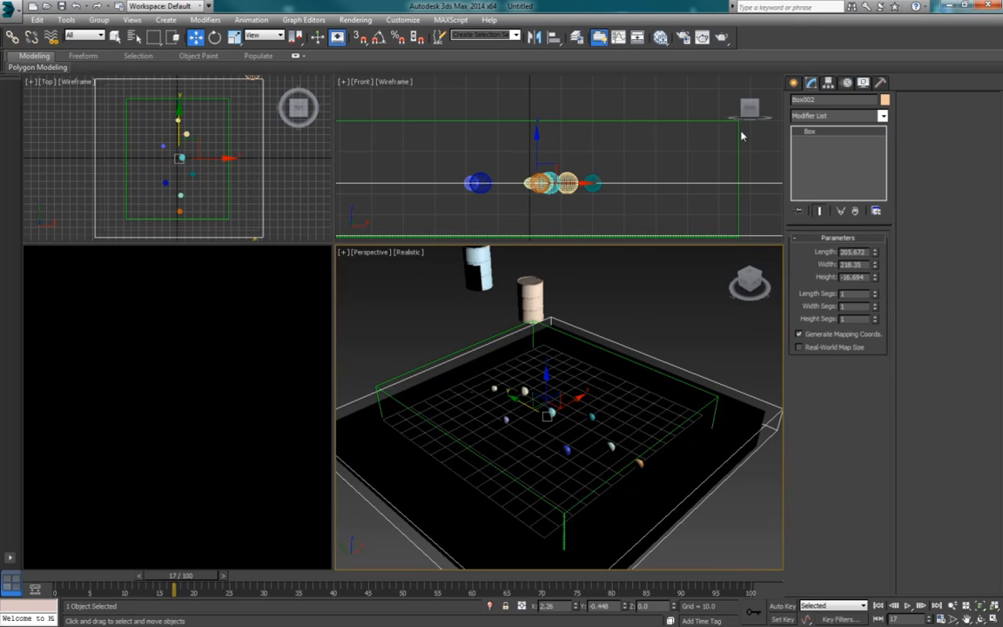
click(669, 123)
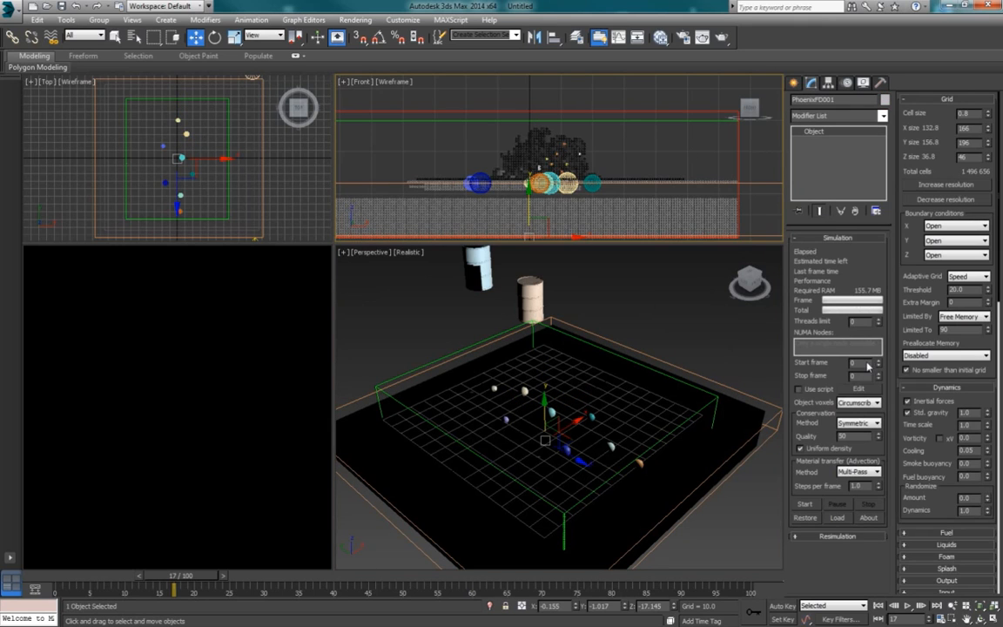
alt+middle_drag(710, 398, 729, 409)
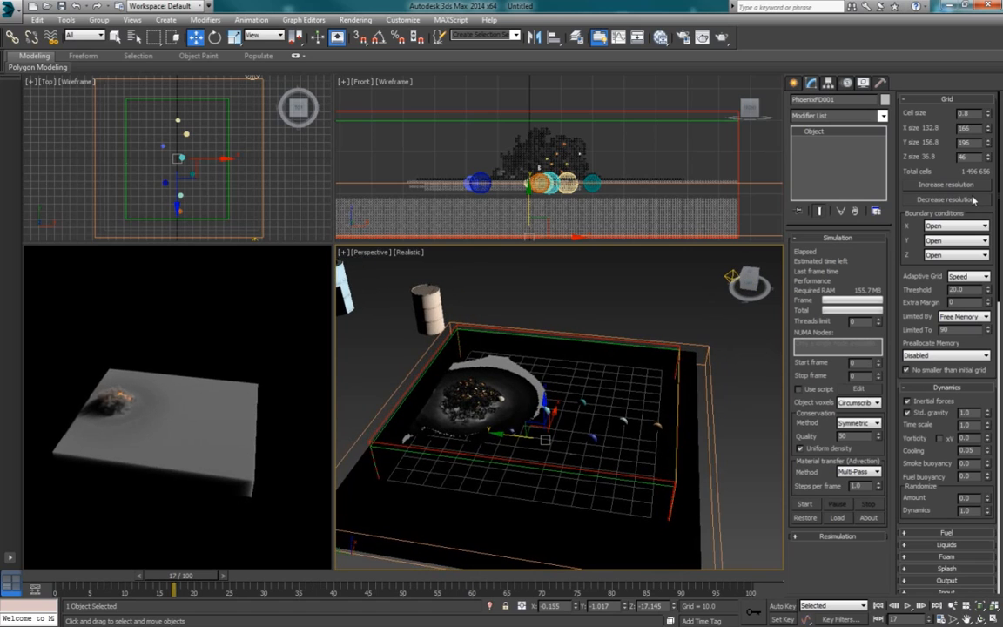
click(988, 145)
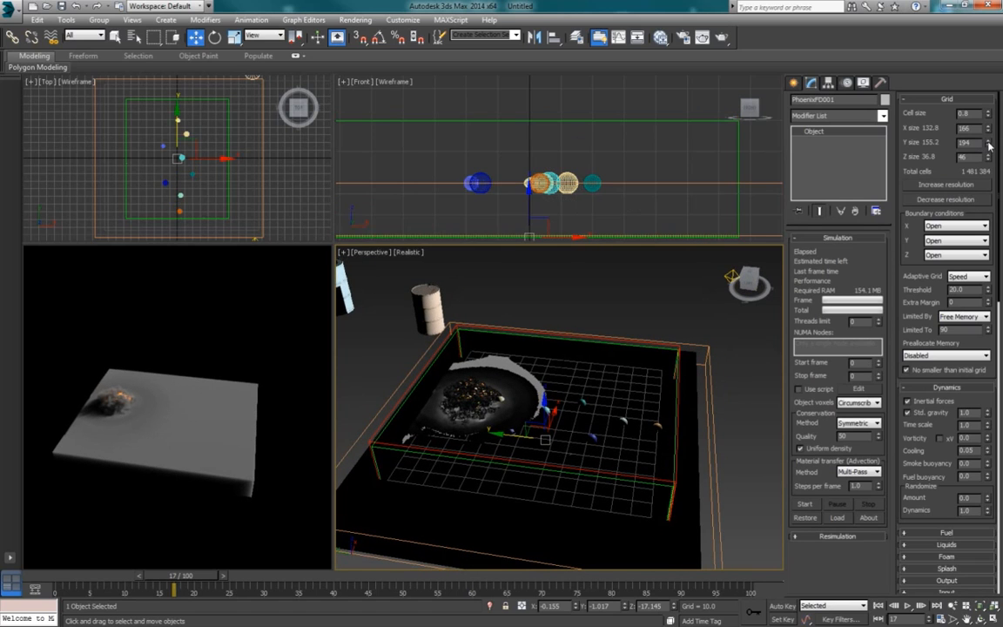
click(988, 145)
click(988, 141)
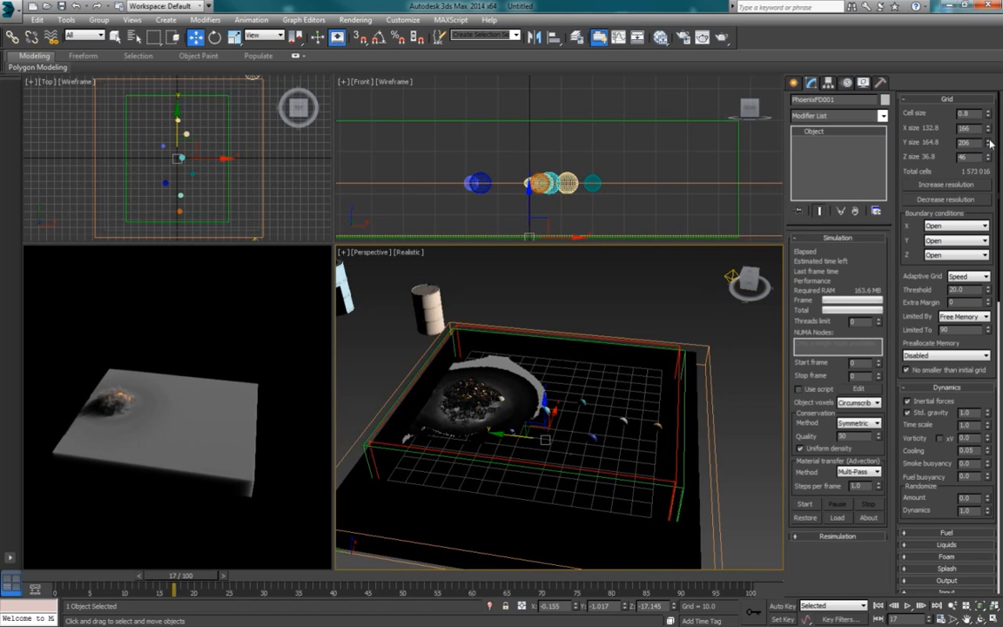
click(989, 141)
click(988, 141)
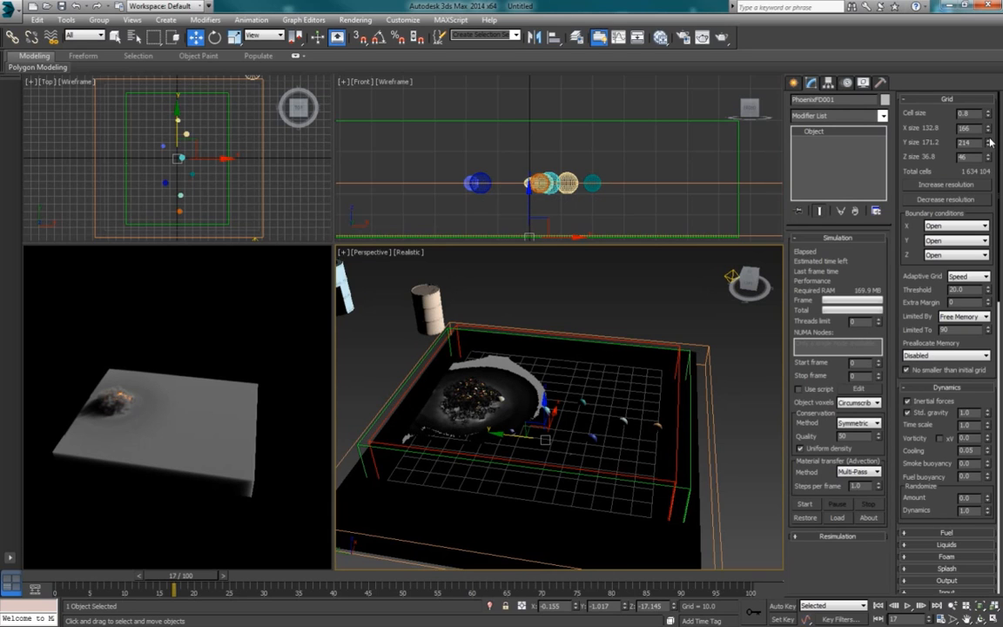
alt+middle_drag(725, 391, 679, 384)
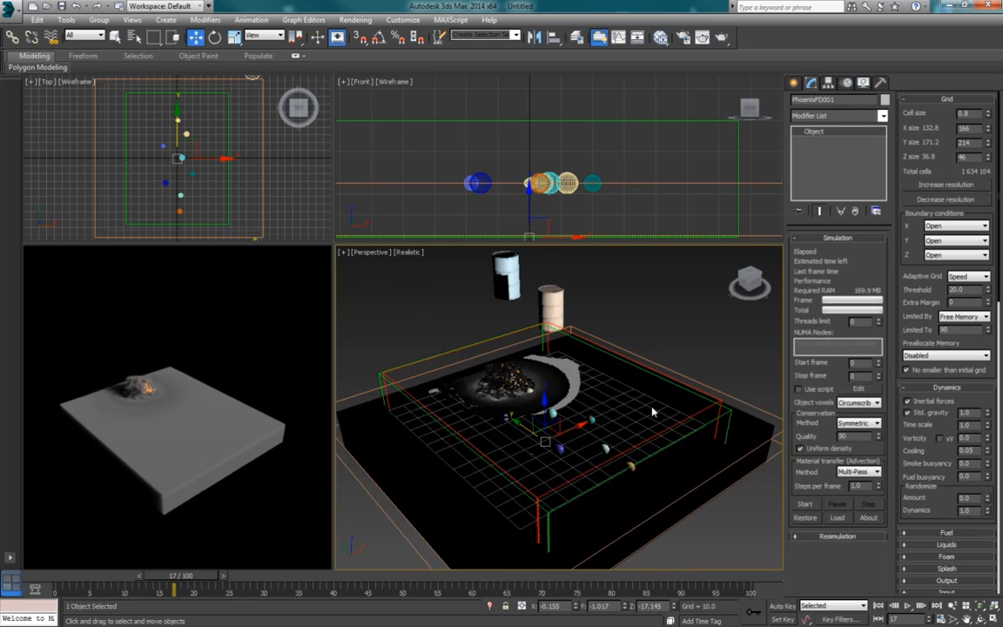
alt+middle_drag(653, 411, 649, 405)
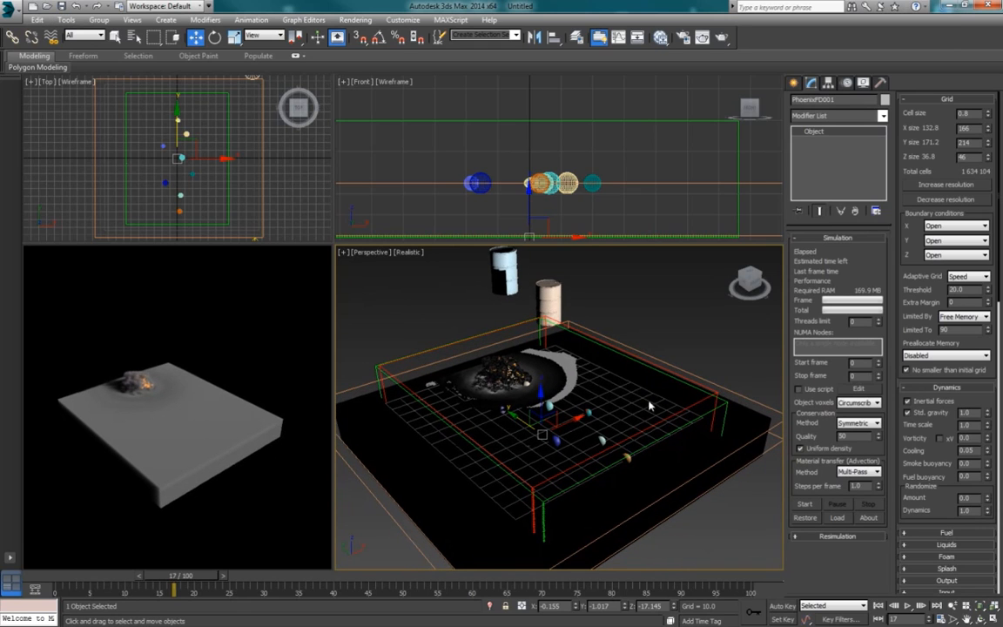
Step: Set Sphere001's absolute local Z scale to 100 using exact scale values
click(526, 183)
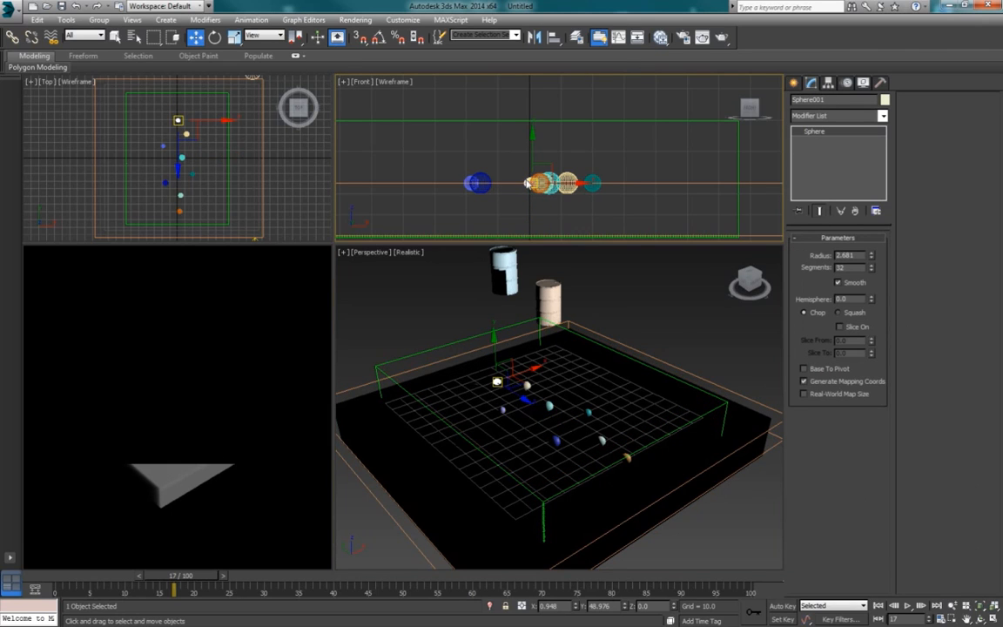
right_click(526, 183)
click(629, 208)
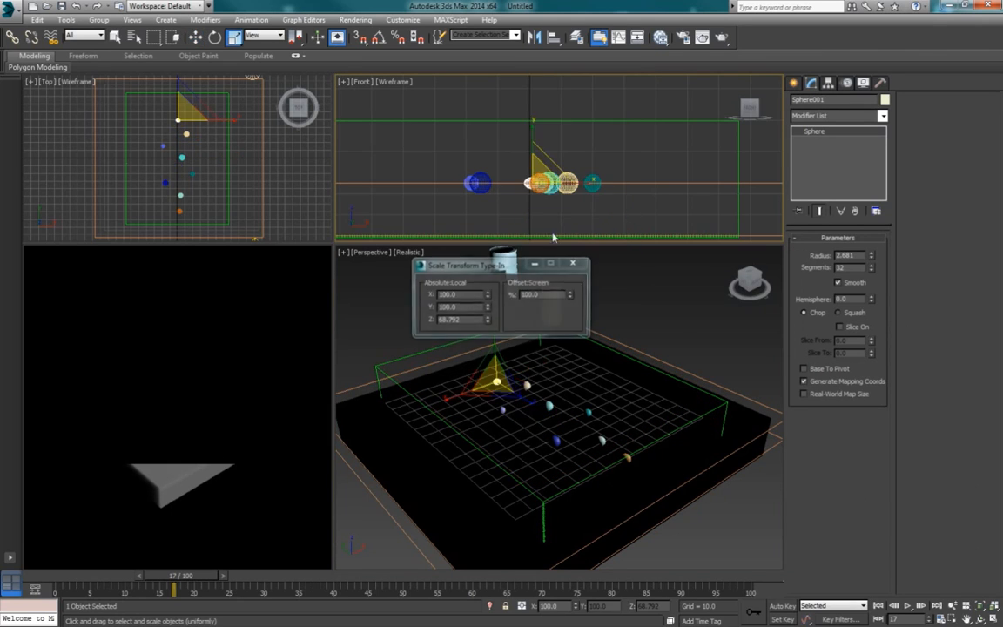
double_click(465, 322)
text(1)
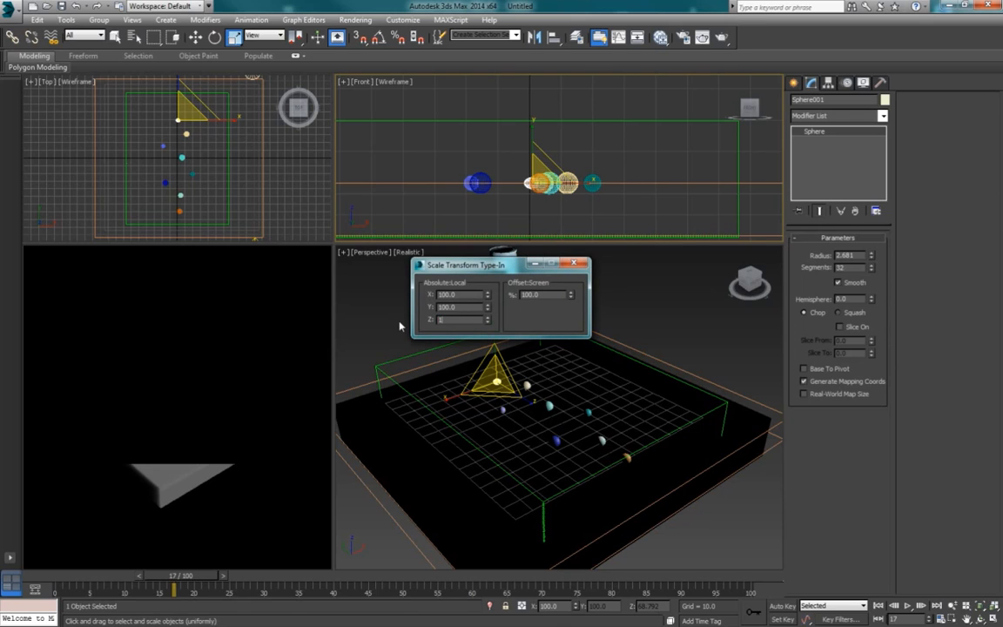
text(00)
key(Return)
key(Delete)
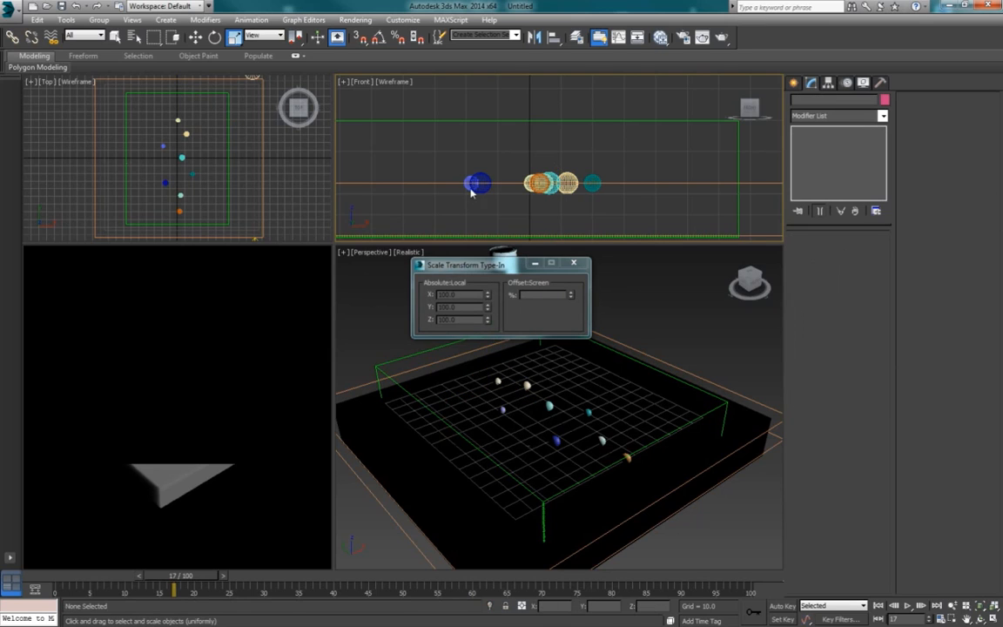
Step: Flatten all eight spheres together by setting their absolute local Z scale to 60
drag(455, 169, 612, 184)
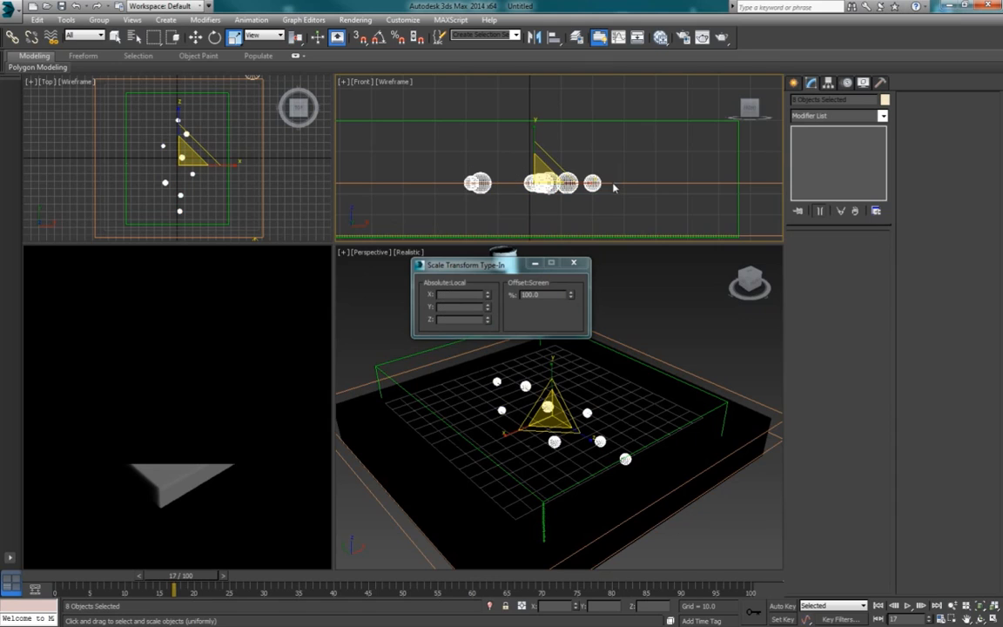
click(451, 322)
text(60)
key(Return)
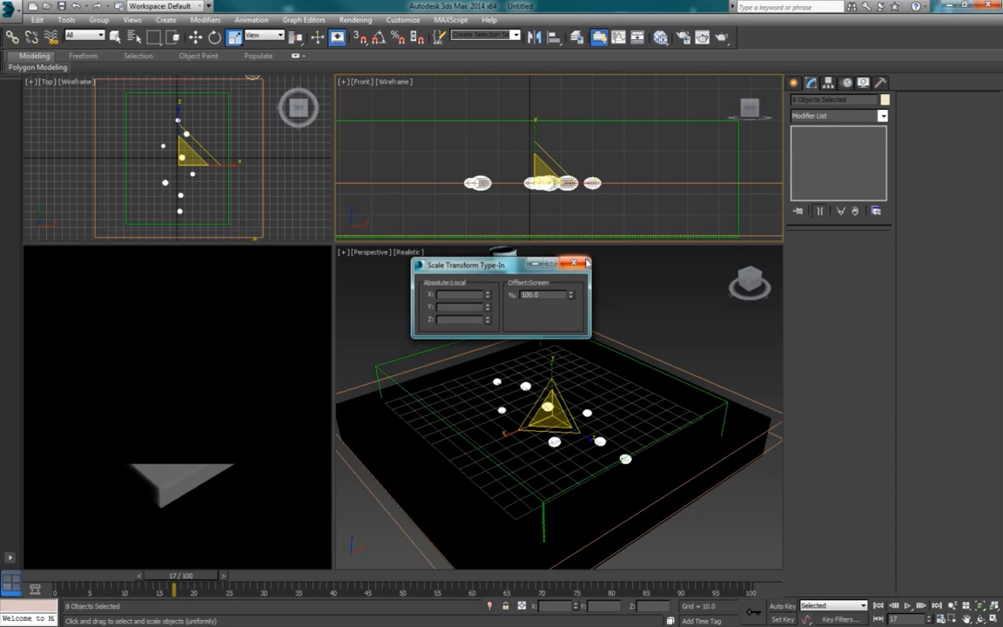
click(579, 263)
click(624, 166)
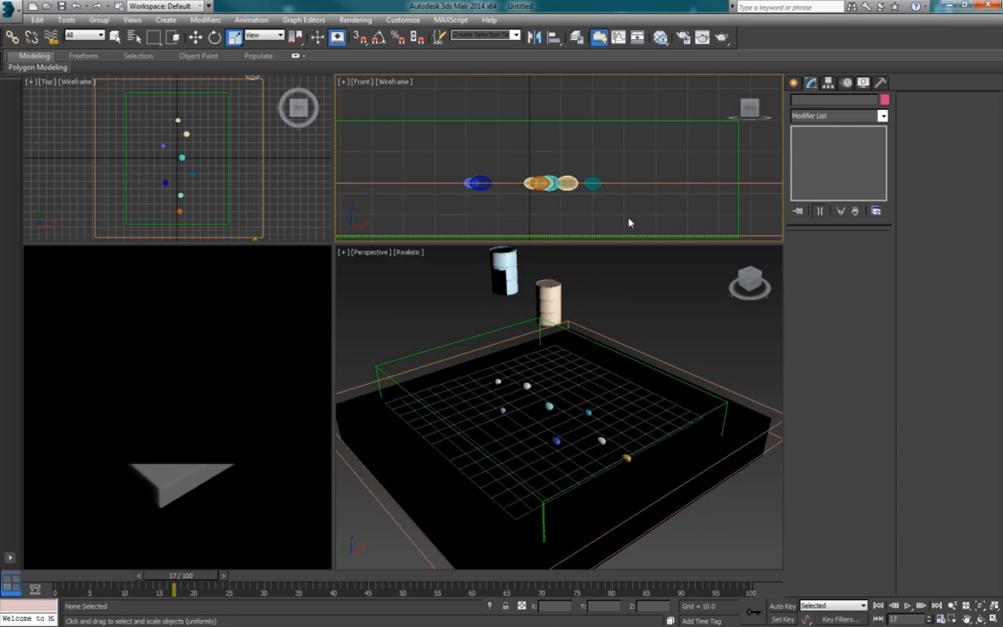
Step: Move PHXSource001 to the corner beside the ground box, at about X 115, Y 92
click(558, 303)
key(w)
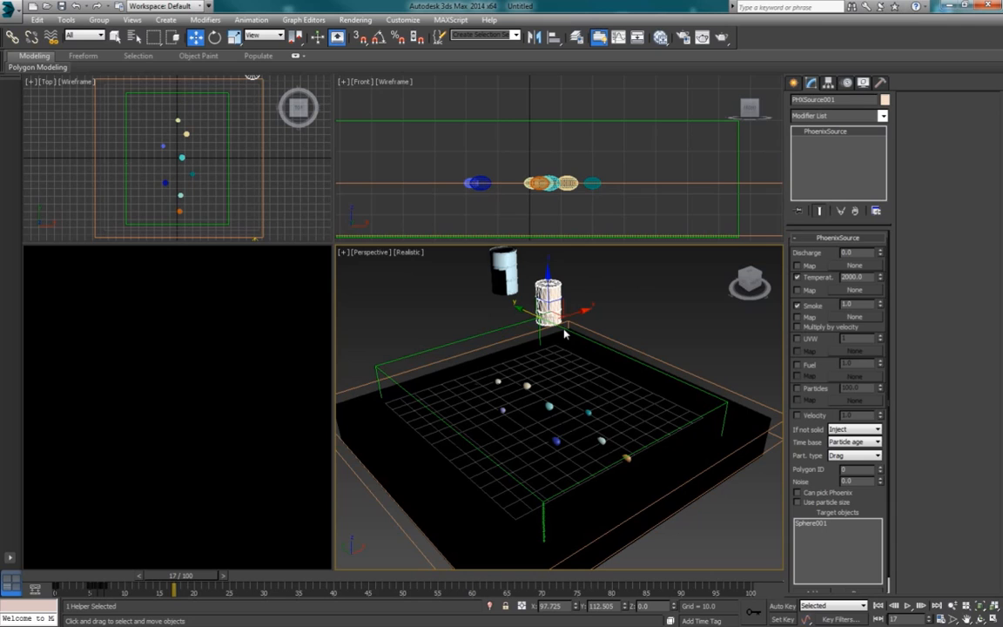
mouse_move(252, 76)
mouse_down()
mouse_move(277, 90)
mouse_move(266, 87)
mouse_up()
alt+middle_drag(607, 359, 560, 357)
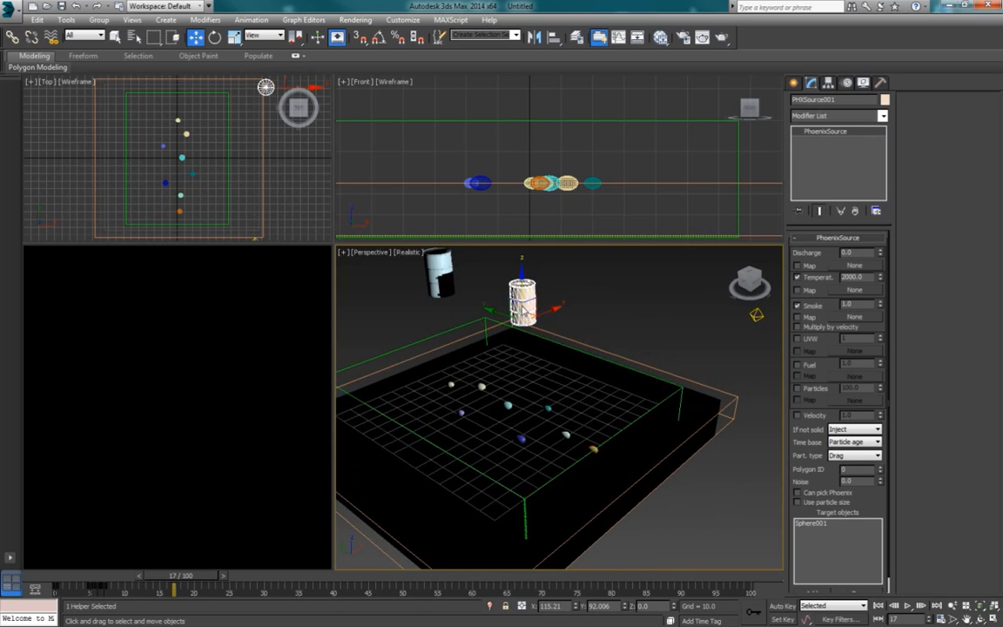
Step: Clone PHXSource001 into three more sources, lined up about 26 units apart along the Y axis beside the ground box
right_click(522, 309)
click(534, 364)
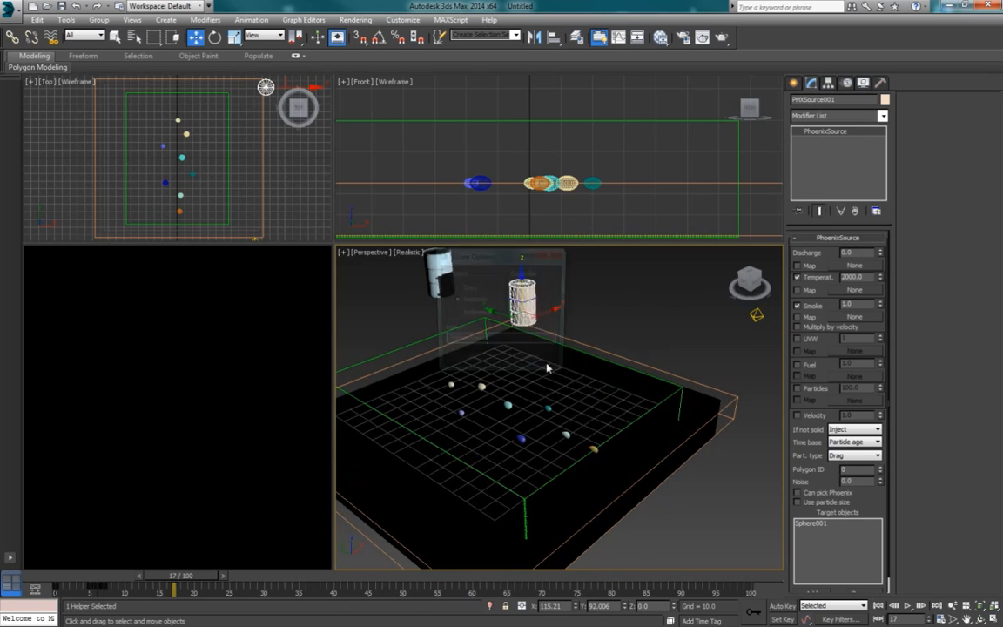
click(468, 362)
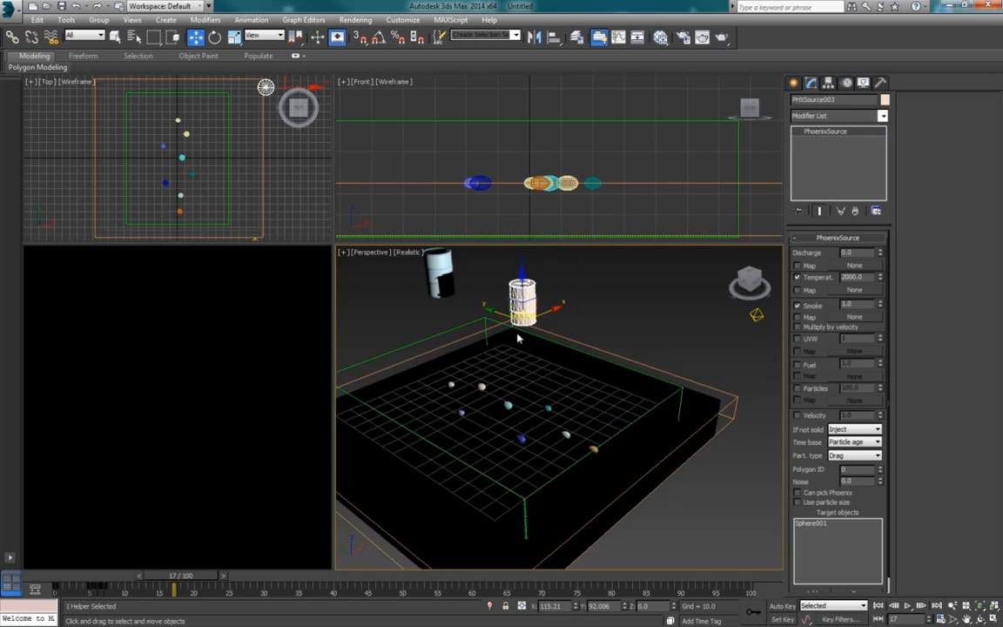
drag(497, 314, 514, 324)
right_click(531, 322)
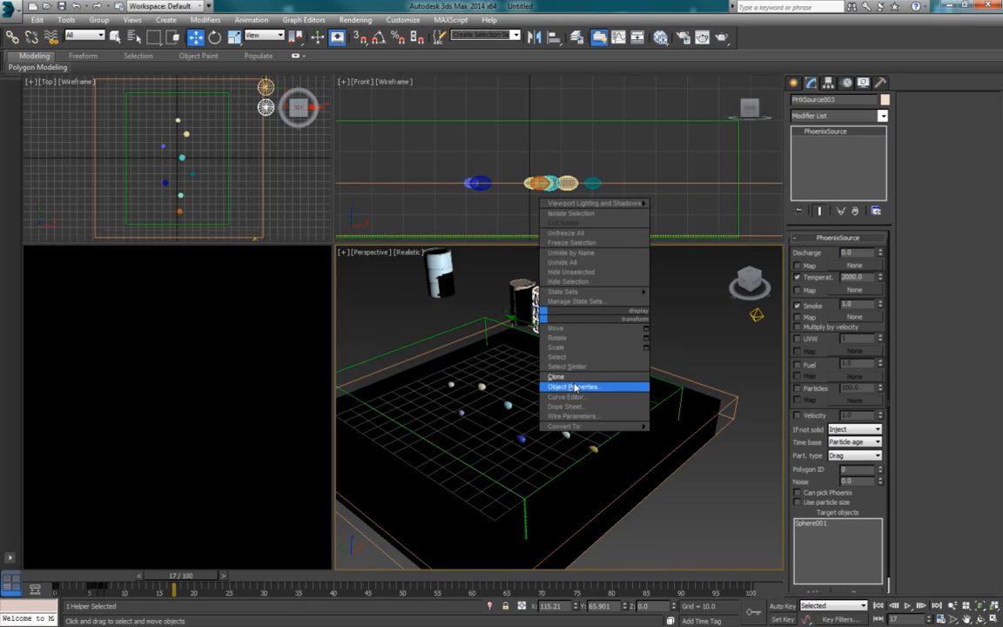
click(565, 377)
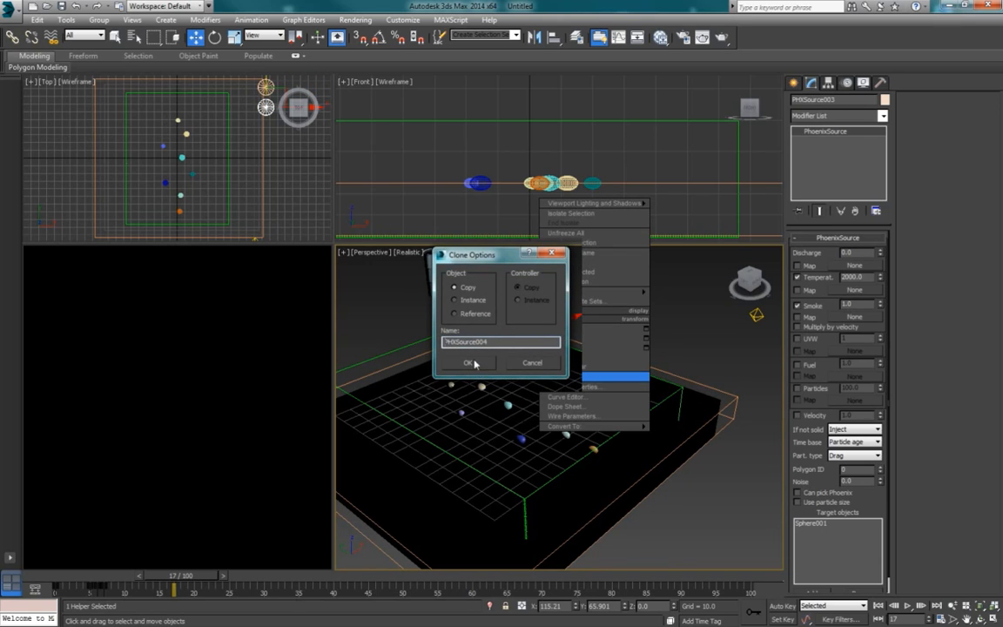
click(474, 364)
drag(514, 327, 538, 334)
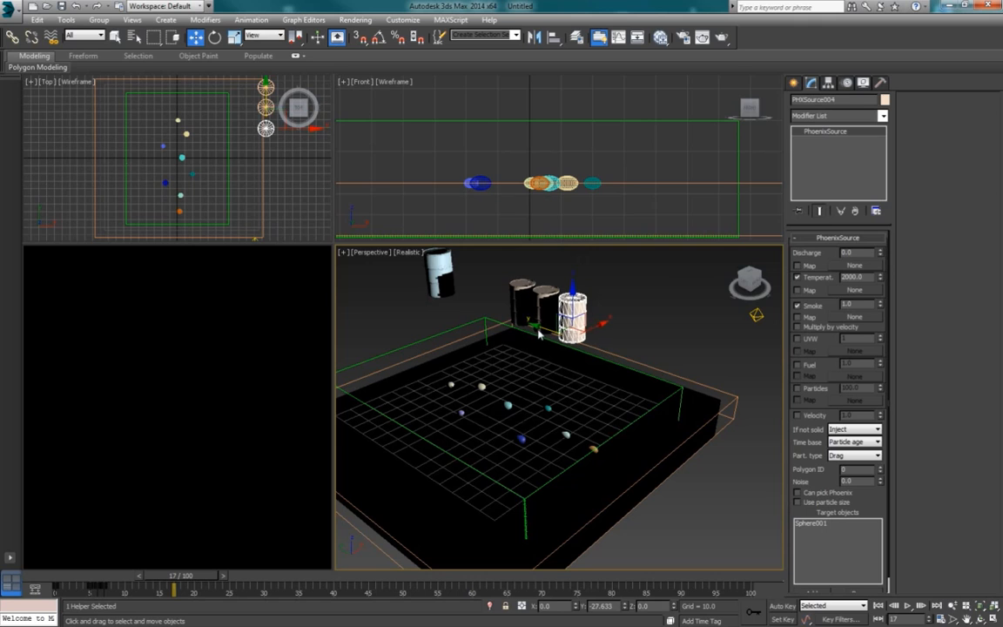
right_click(526, 303)
click(557, 349)
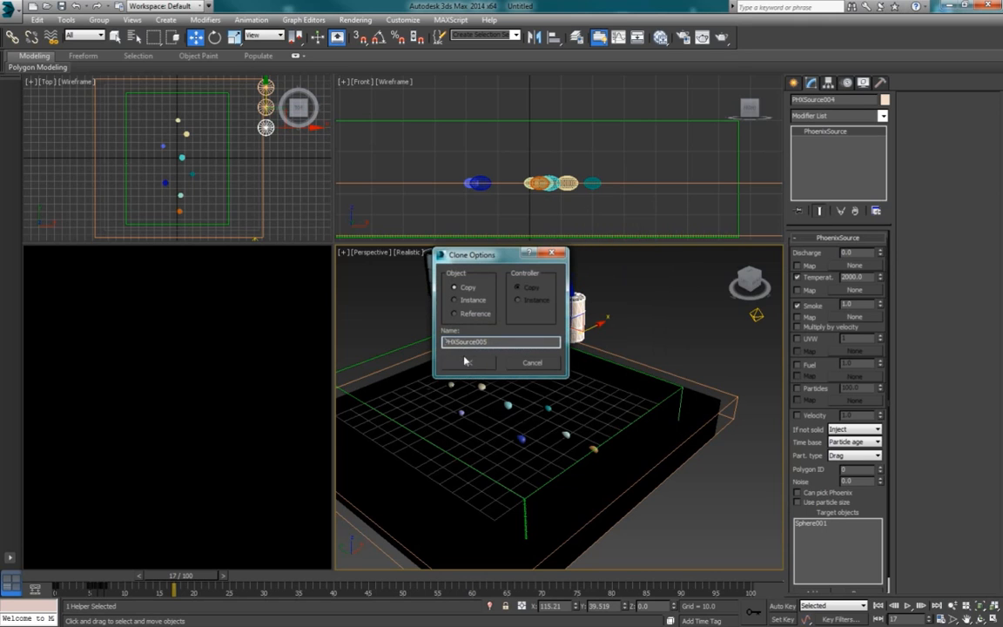
click(468, 362)
mouse_move(570, 320)
mouse_down()
mouse_move(599, 324)
mouse_move(590, 346)
mouse_up()
Step: Extend the row of Phoenix sources with four more copies about 23 units apart along Y, ending with PHXSource009
right_click(596, 324)
click(640, 402)
click(470, 360)
right_click(626, 338)
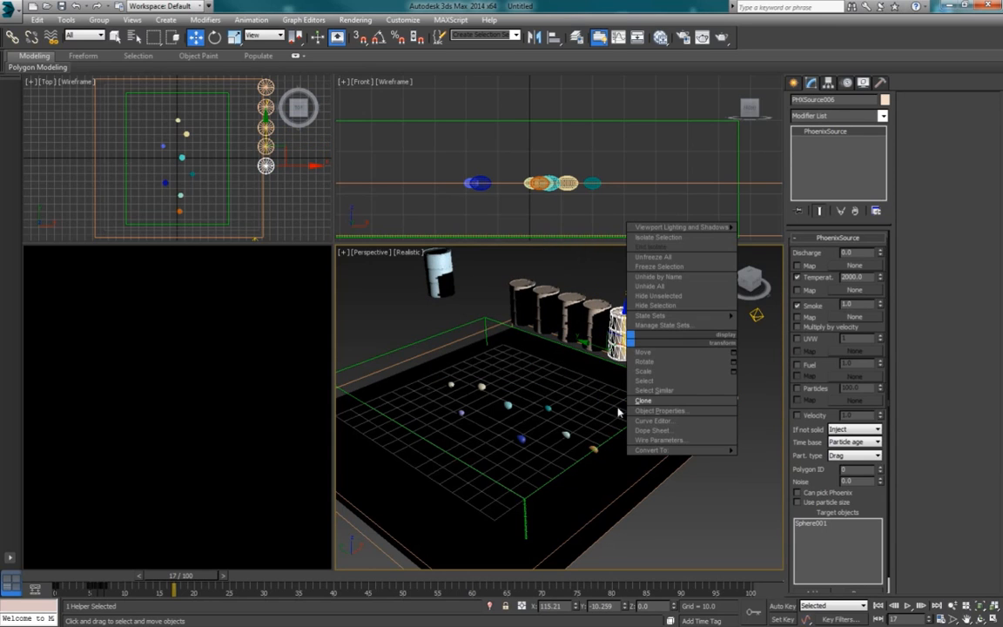
click(641, 402)
click(469, 364)
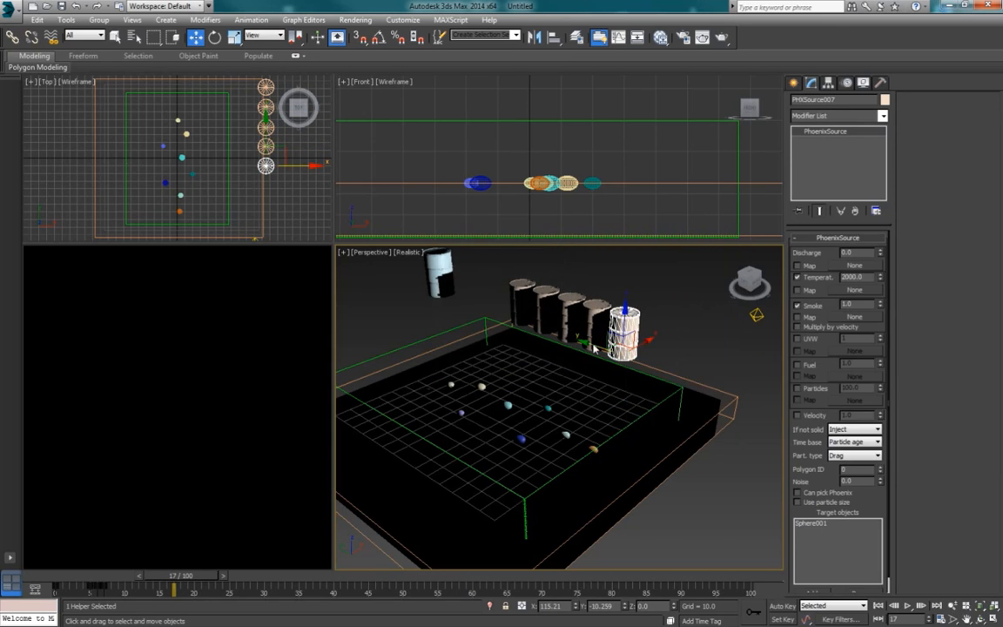
drag(593, 345, 618, 353)
right_click(580, 316)
click(610, 379)
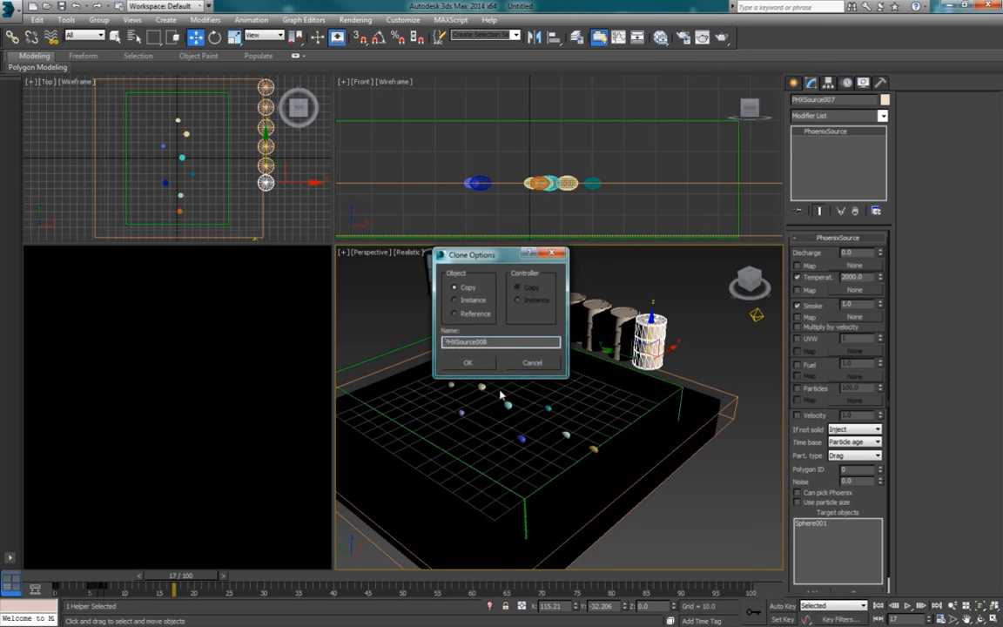
key(Return)
drag(615, 357, 644, 372)
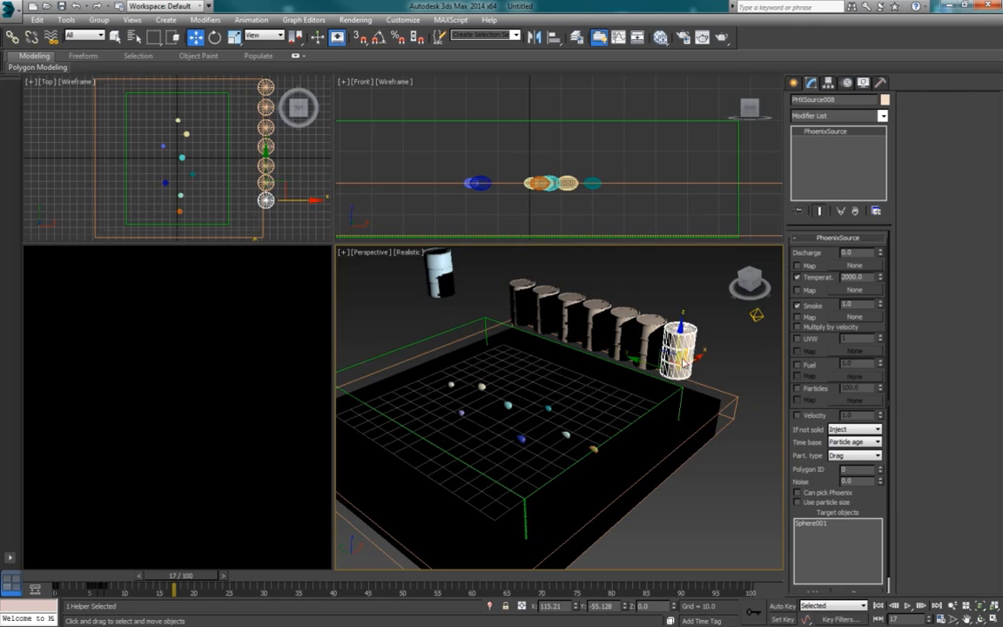
right_click(681, 355)
click(697, 416)
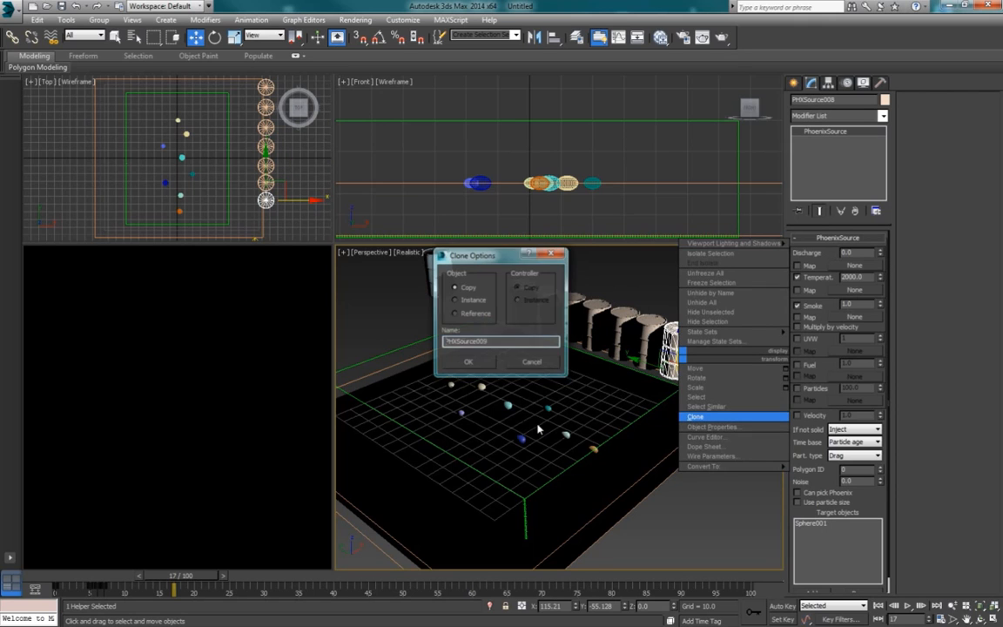
click(471, 362)
mouse_move(637, 366)
mouse_down()
mouse_move(664, 372)
mouse_move(647, 358)
mouse_up()
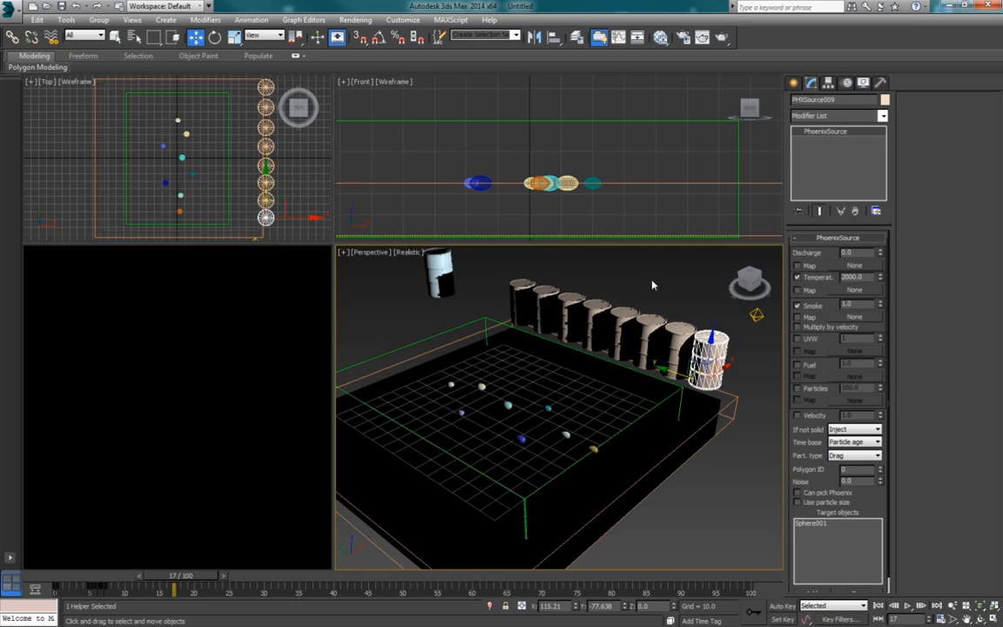
Step: Replace Sphere001 with the neighbouring cream sphere as the target object of PHXSource003
click(529, 300)
click(538, 301)
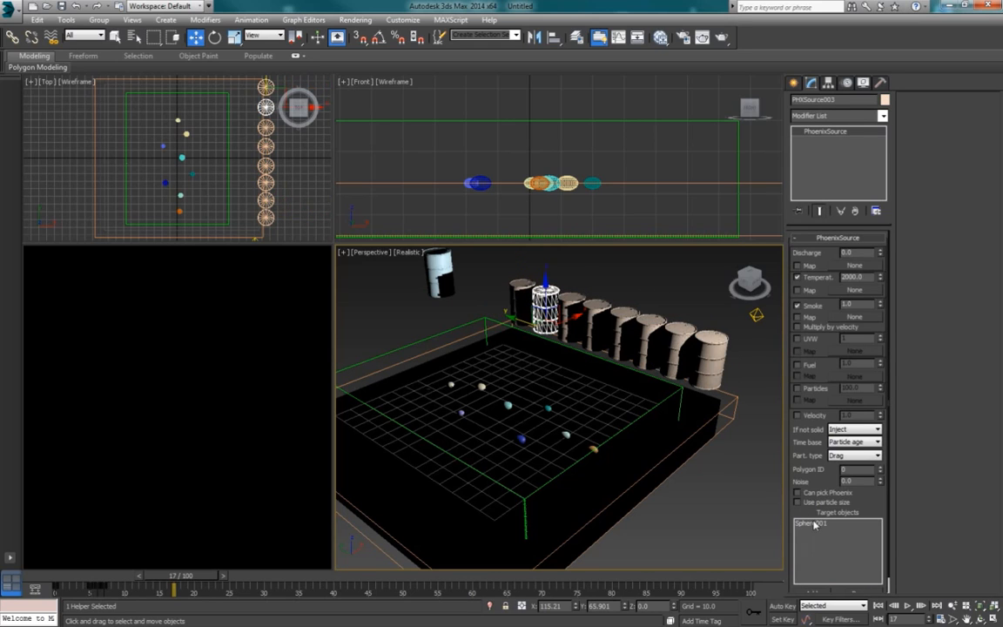
click(859, 592)
click(815, 591)
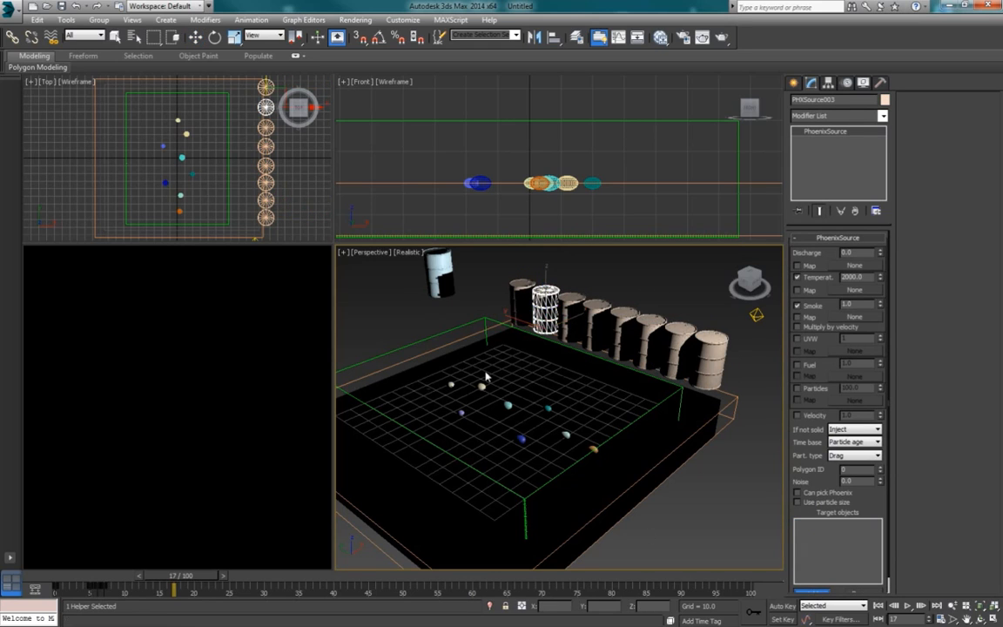
click(482, 388)
click(570, 313)
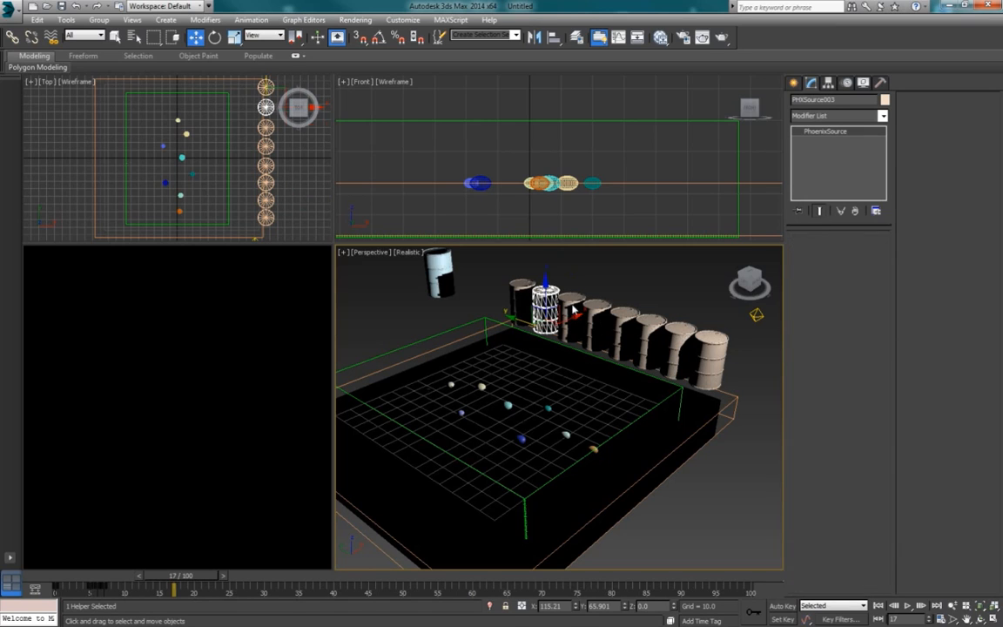
Step: Replace Sphere001 with Sphere003 as the target object of PHXSource004
click(826, 523)
click(854, 592)
click(821, 592)
click(461, 414)
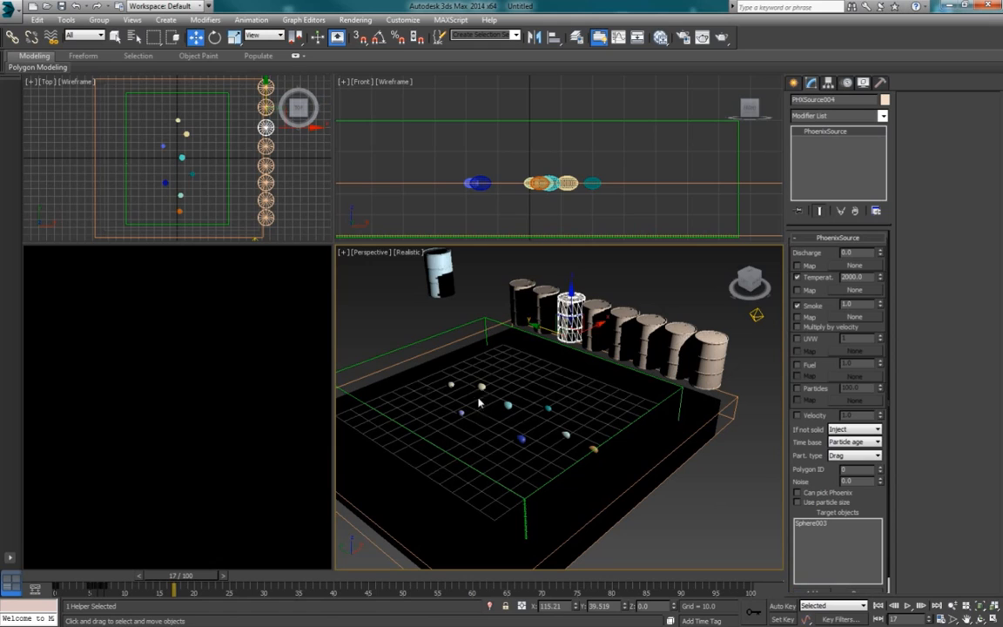
Step: Swap the target object of PHXSource005 from Sphere001 to Sphere004
click(595, 315)
click(829, 523)
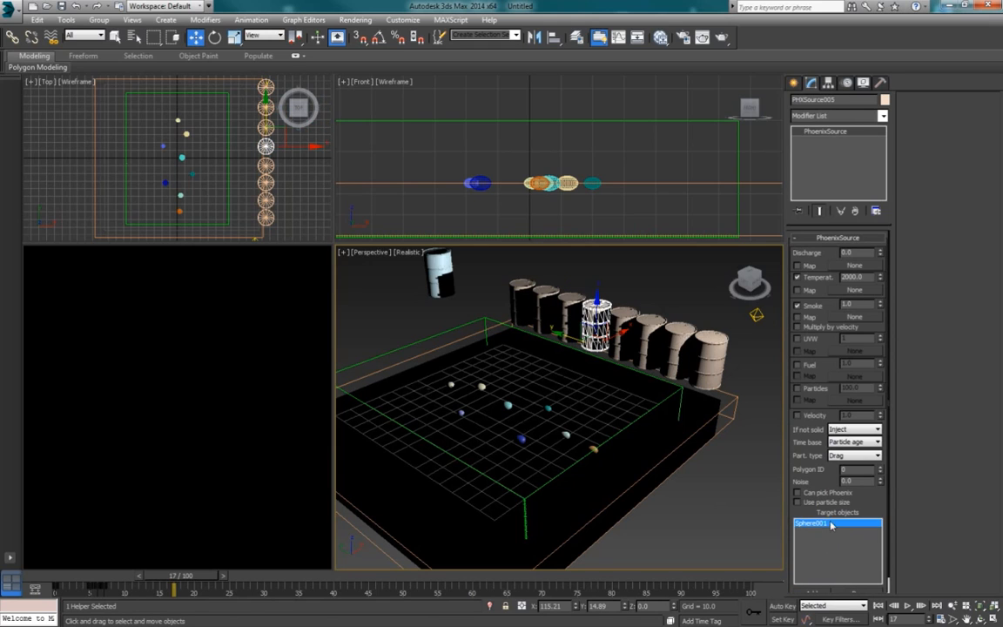
click(854, 592)
click(821, 592)
click(453, 383)
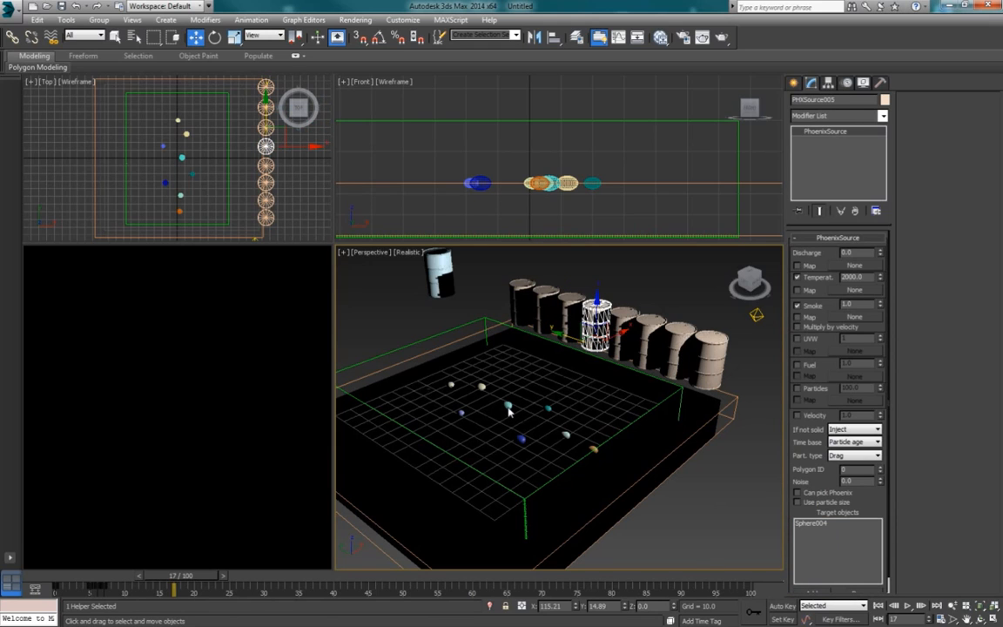
Step: Remove Sphere001 from PHXSource006's target objects and add the teal Sphere005 in its place
click(620, 335)
click(810, 523)
click(855, 592)
click(821, 592)
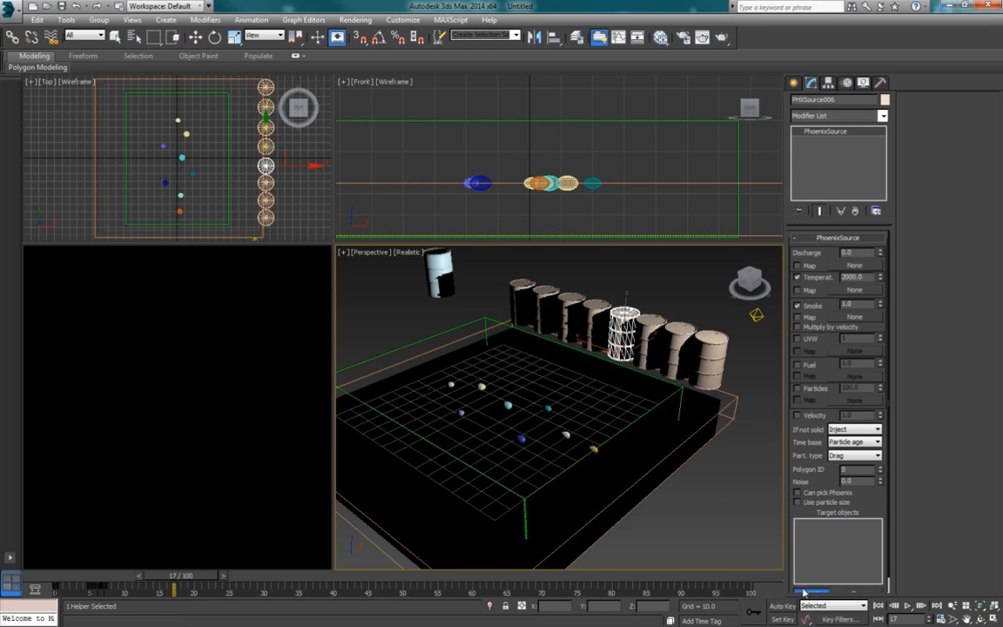
click(550, 412)
Step: Retarget PHXSource007 from Sphere001 to the dark blue Sphere006
click(652, 344)
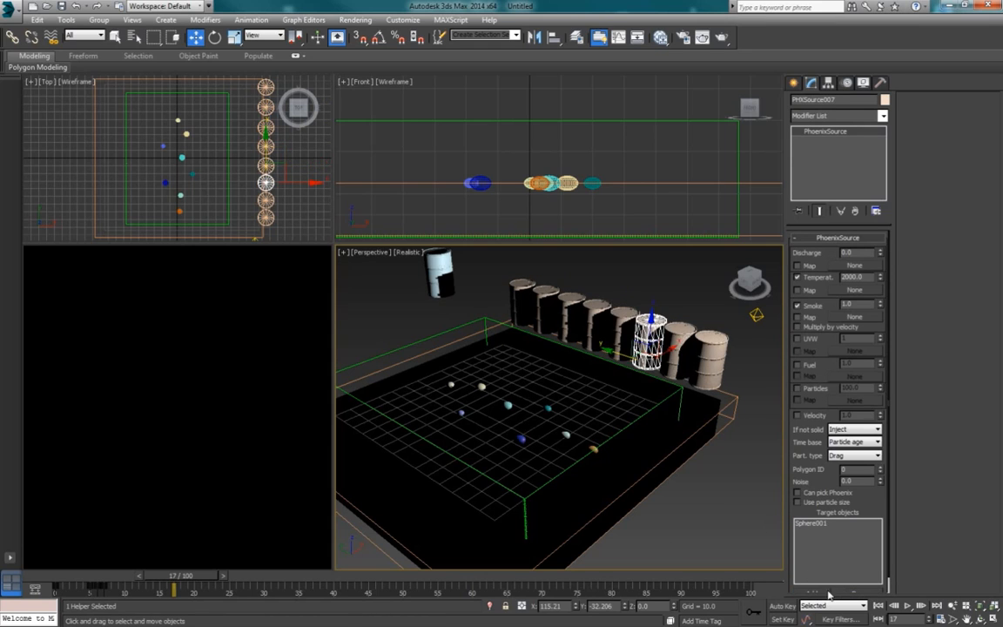
click(814, 523)
click(522, 440)
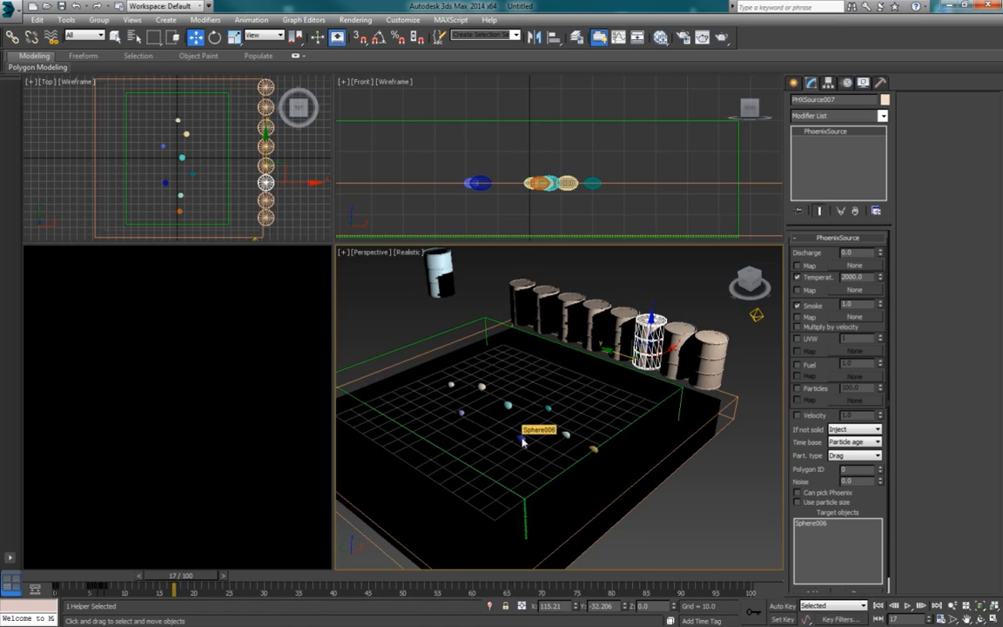
Step: Retarget PHXSource008 from Sphere001 to the pale green Sphere007
click(678, 348)
click(857, 593)
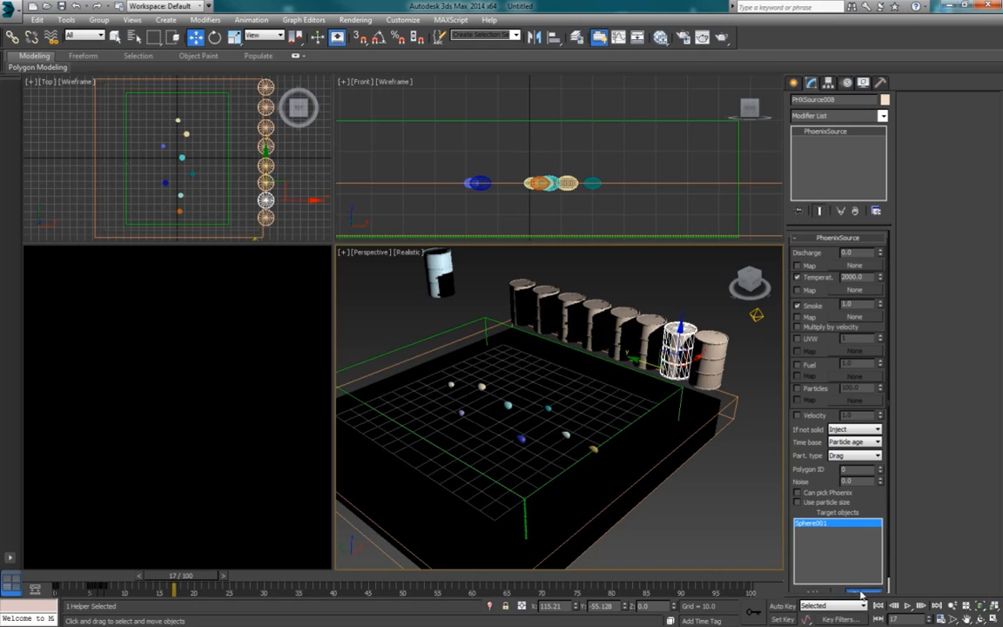
click(820, 592)
click(566, 435)
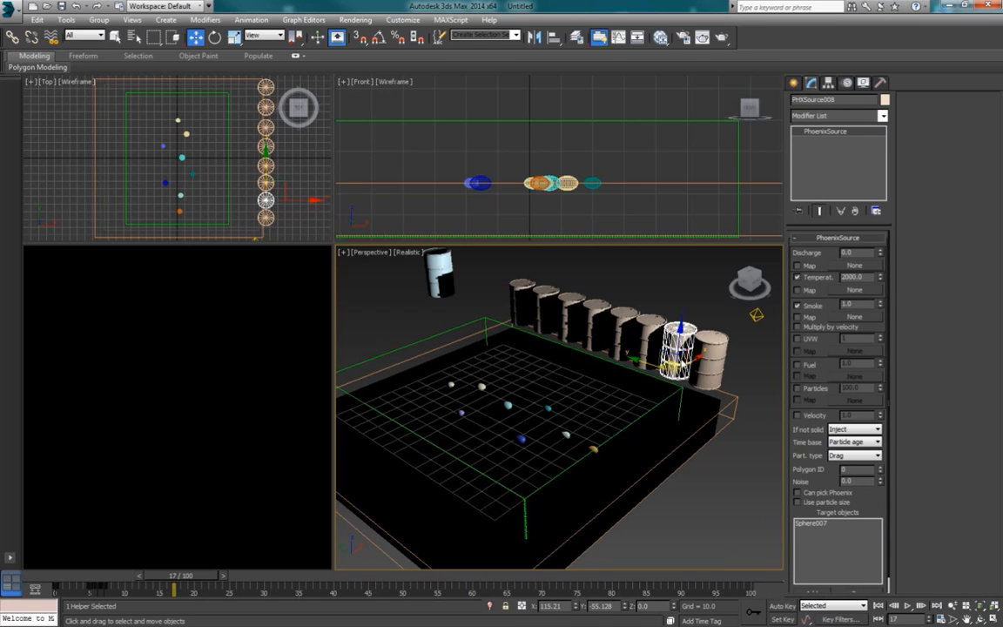
Step: Make the orange Sphere008 the only target object of PHXSource009, removing Sphere001 and the mistakenly picked Box001
click(710, 357)
click(811, 525)
click(854, 591)
click(816, 591)
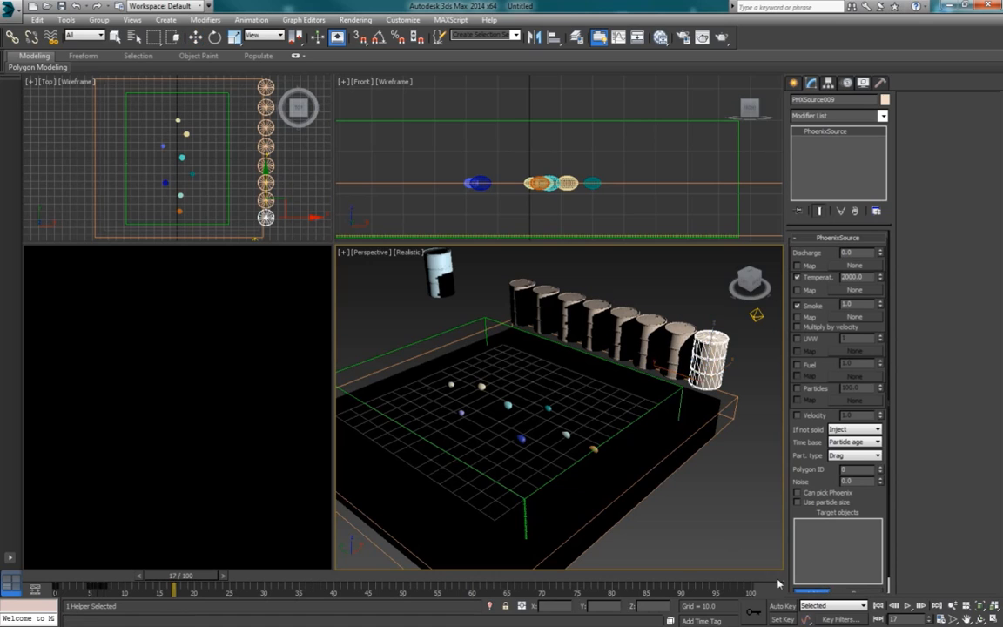
click(593, 450)
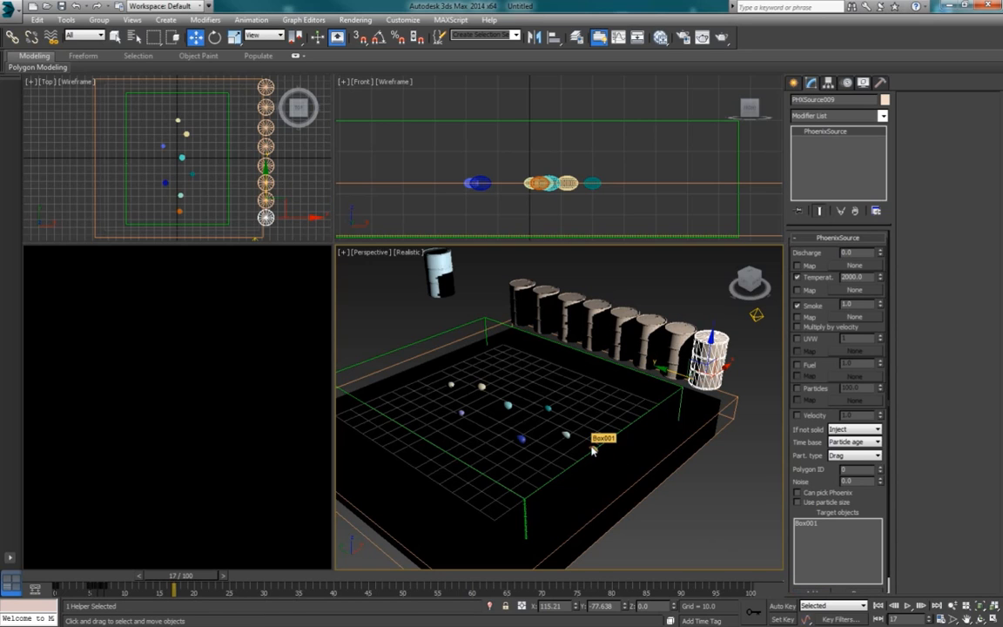
click(857, 593)
click(816, 591)
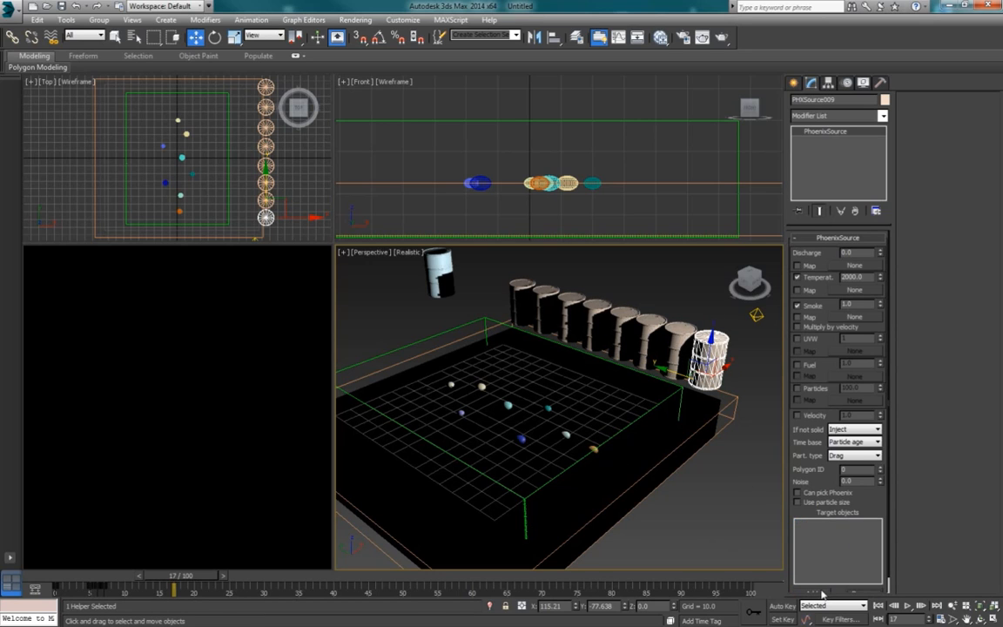
click(592, 451)
Step: Check the target object assigned to each Phoenix source along the row, then clear the selection
click(518, 294)
click(556, 301)
click(572, 304)
click(598, 314)
click(599, 315)
click(623, 326)
click(651, 335)
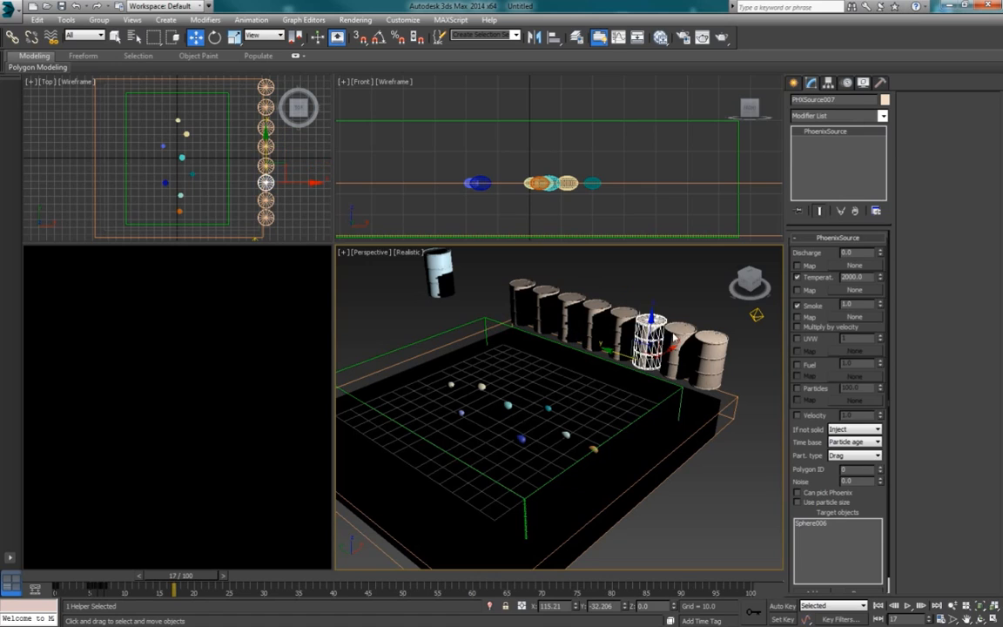
click(683, 344)
click(640, 418)
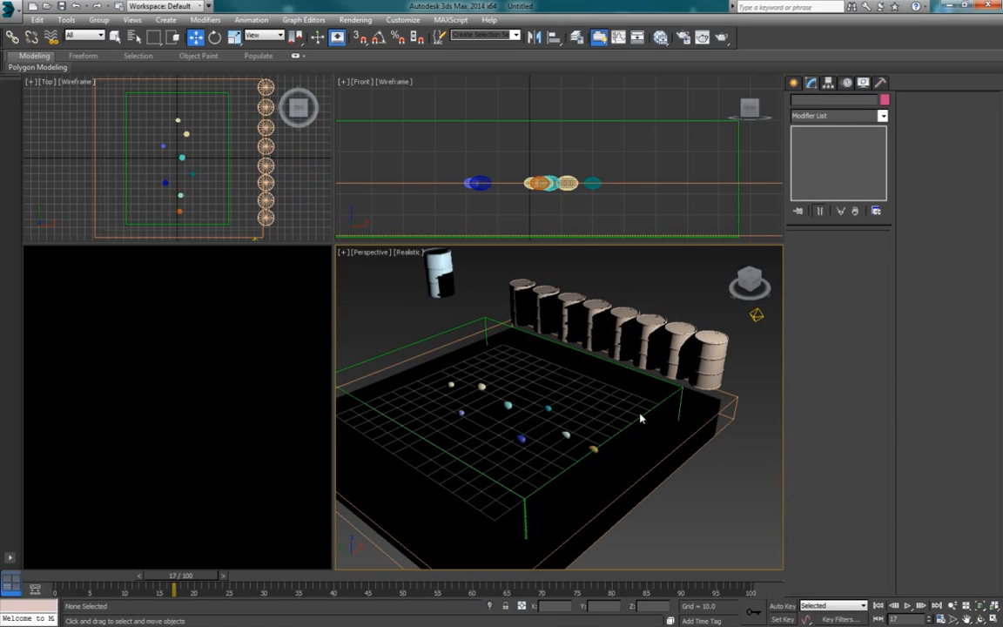
Step: Add Sphere002 and Sphere003 to PhoenixFD001's interaction exclude list, with the timeline at frame 0
click(527, 296)
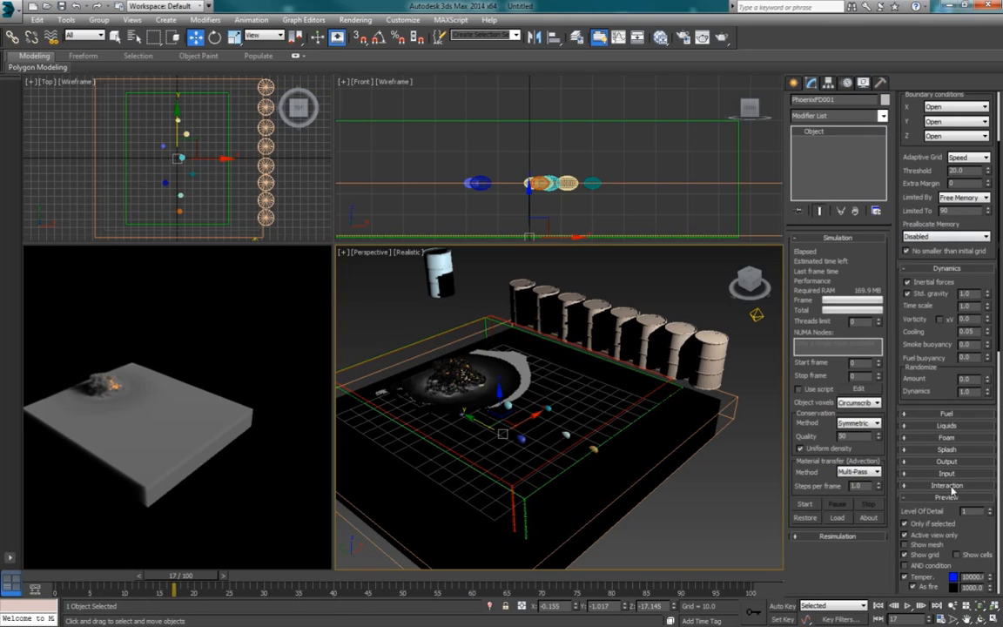
click(946, 485)
click(921, 528)
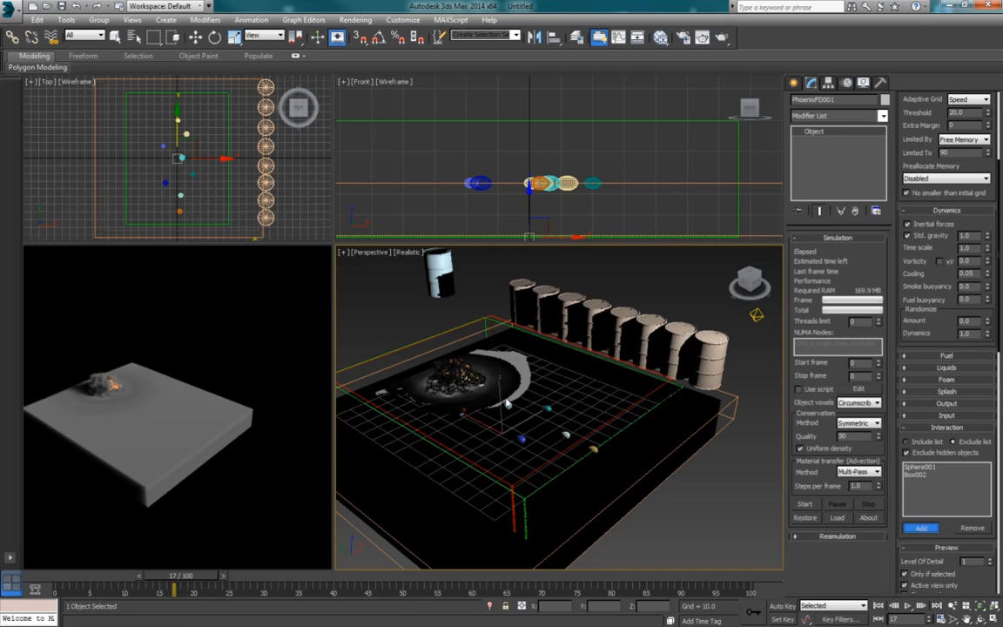
click(64, 576)
click(508, 405)
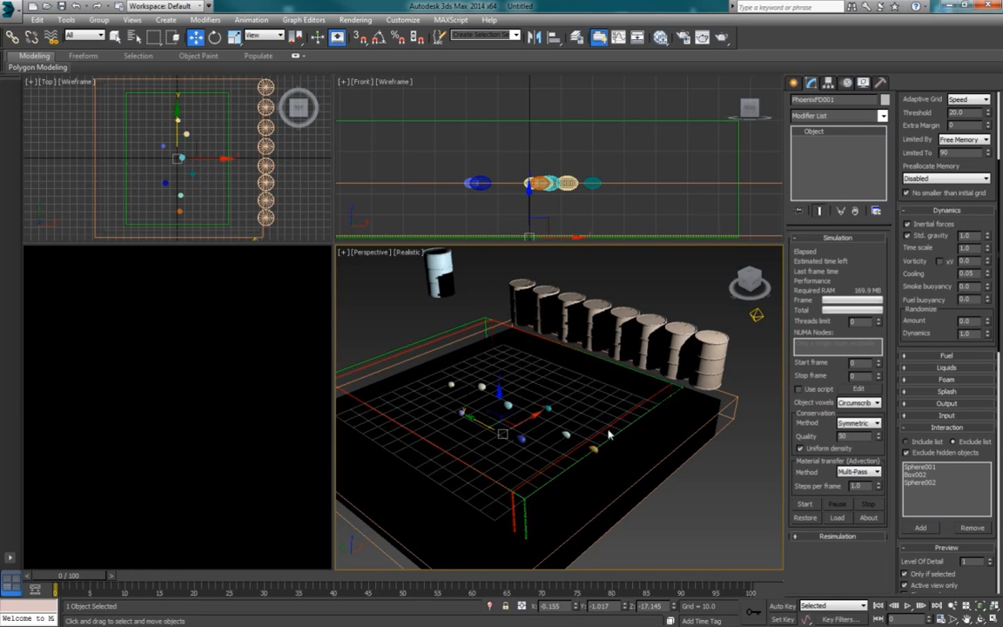
click(921, 529)
click(462, 413)
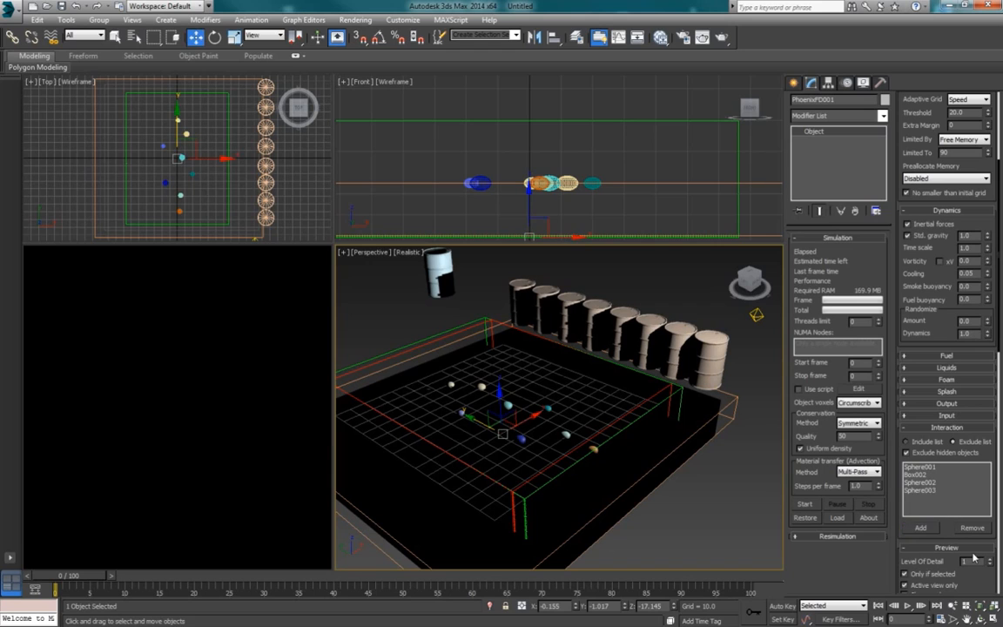
Step: Add the remaining emitters, Sphere004 through Sphere008, to PhoenixFD001's interaction exclude list
click(482, 387)
click(924, 530)
click(549, 411)
click(924, 529)
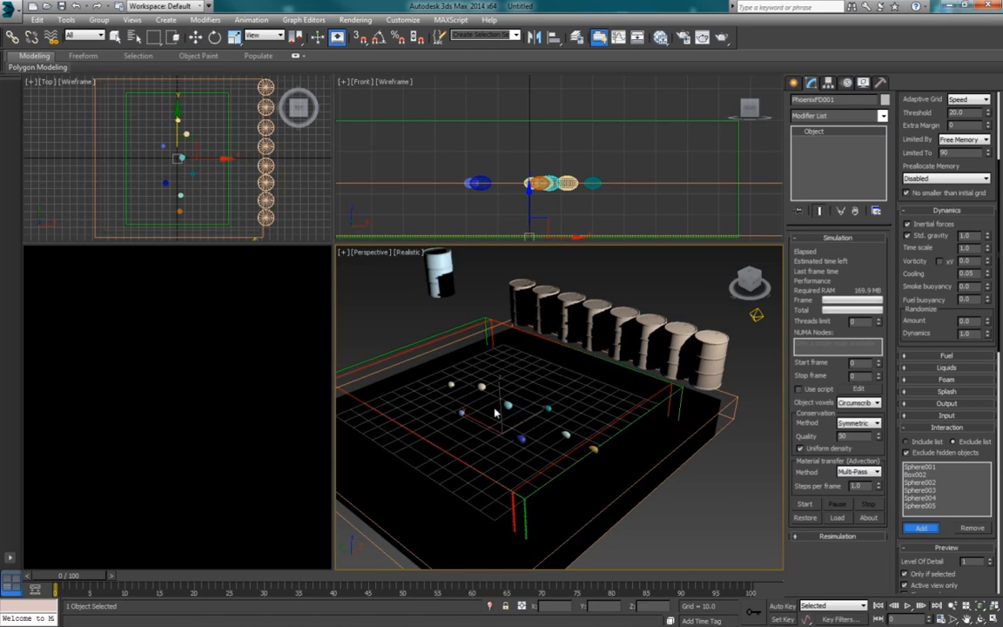
click(522, 440)
click(921, 528)
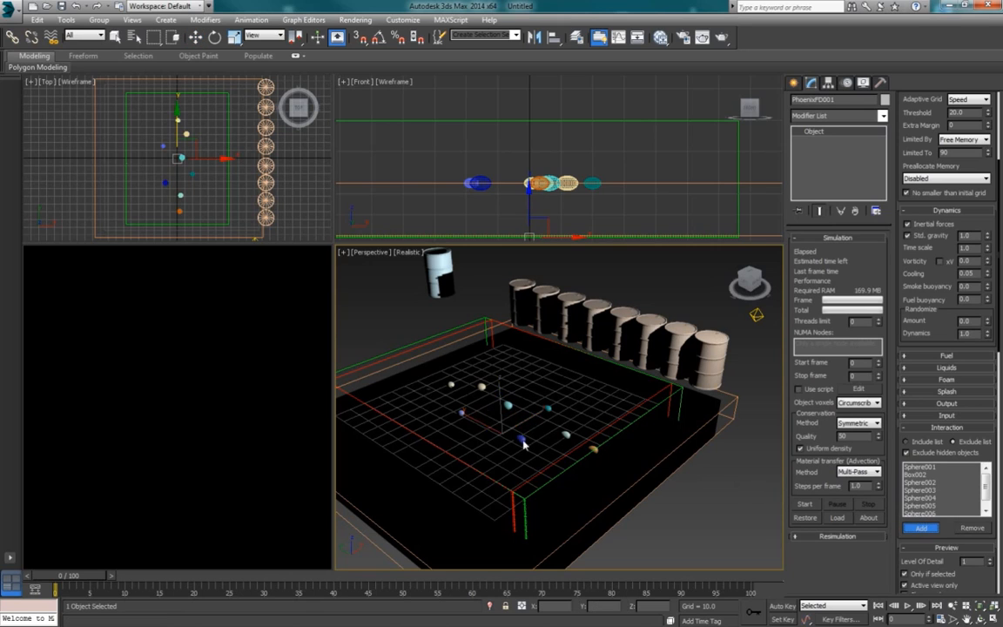
click(567, 438)
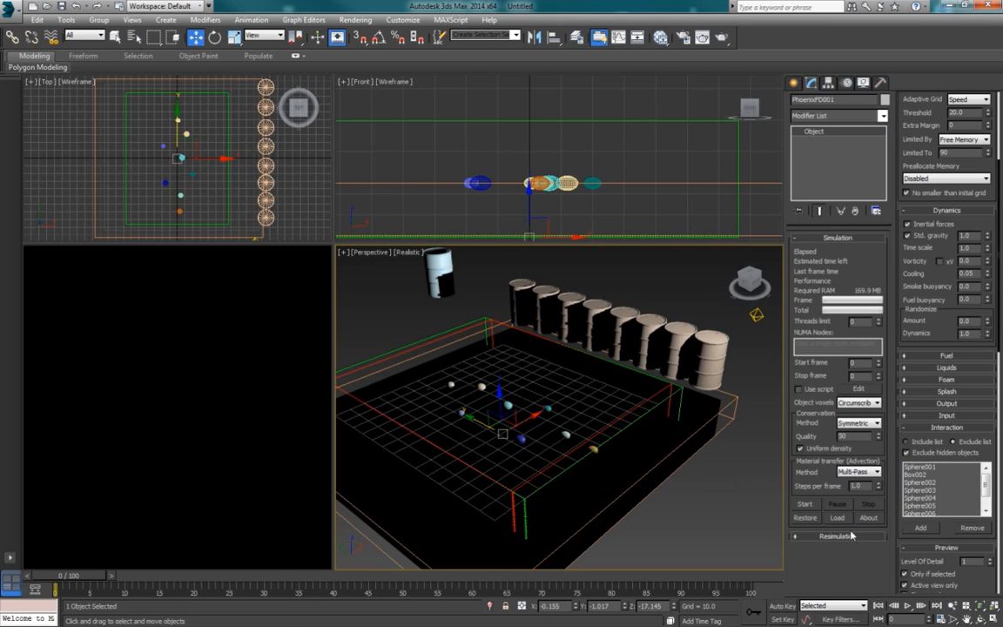
click(918, 528)
click(592, 450)
click(987, 514)
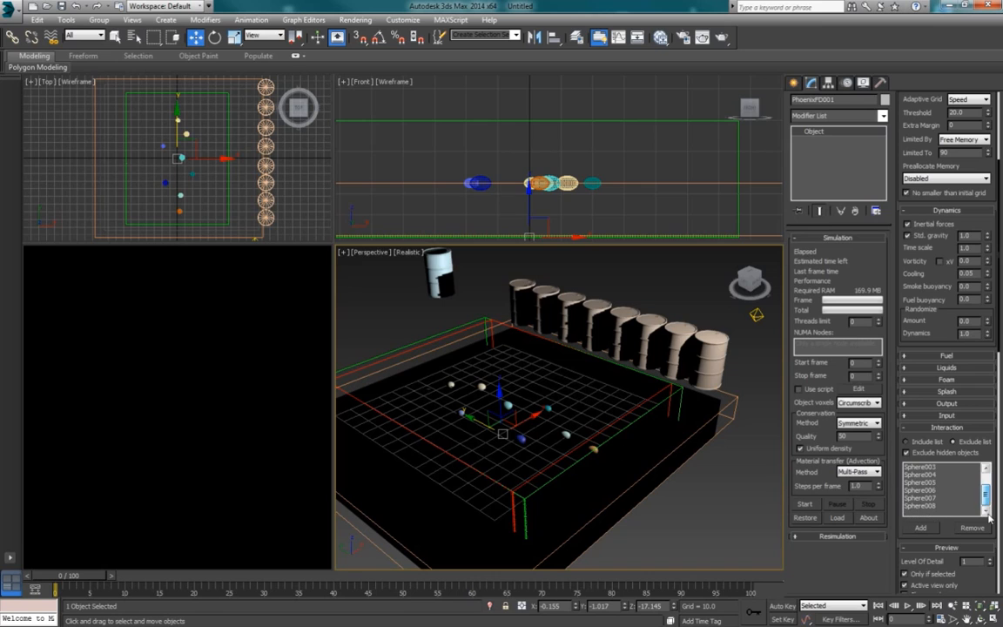
click(947, 427)
Step: Delay PHXSource003's discharge keyframes to around frame 17 so that it fires after PHXSource001
click(525, 310)
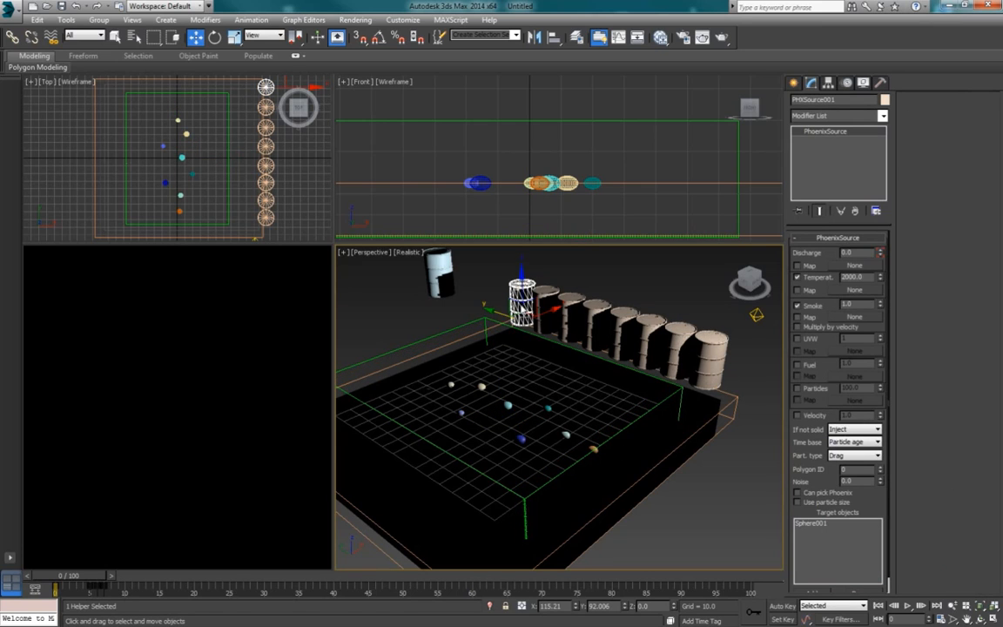
click(547, 306)
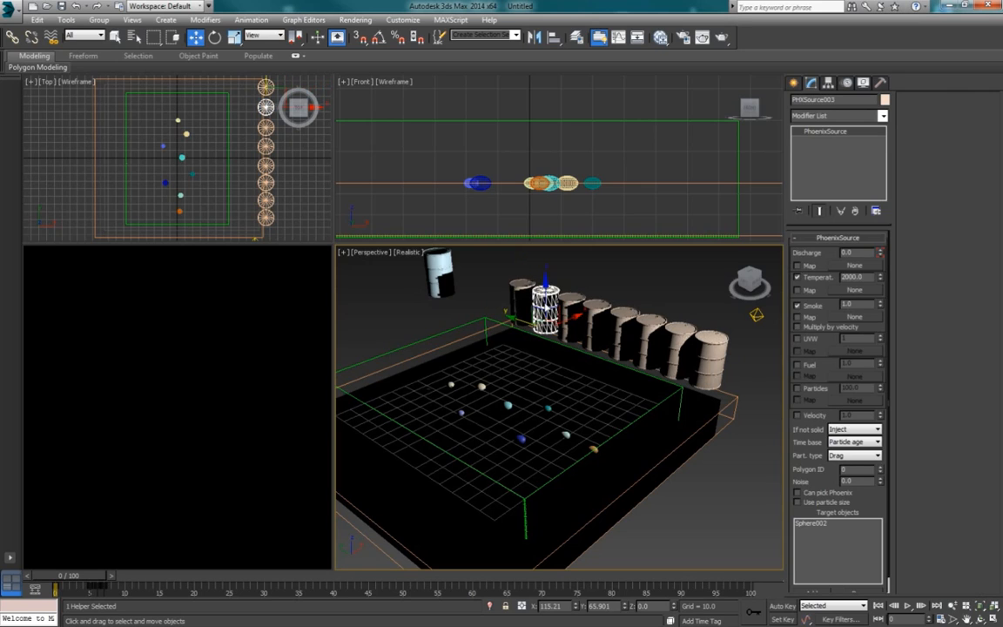
click(518, 298)
click(570, 315)
click(546, 306)
drag(99, 578, 173, 590)
Step: Move PHXSource004's discharge keyframes to start at about frame 28 and PHXSource005's at frame 42
click(573, 309)
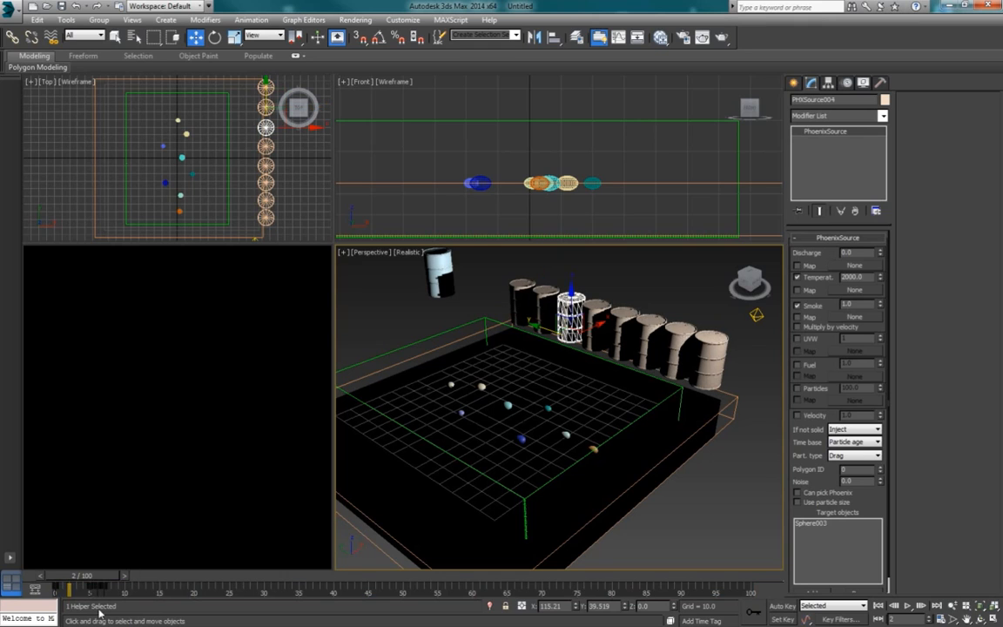
drag(88, 589, 249, 590)
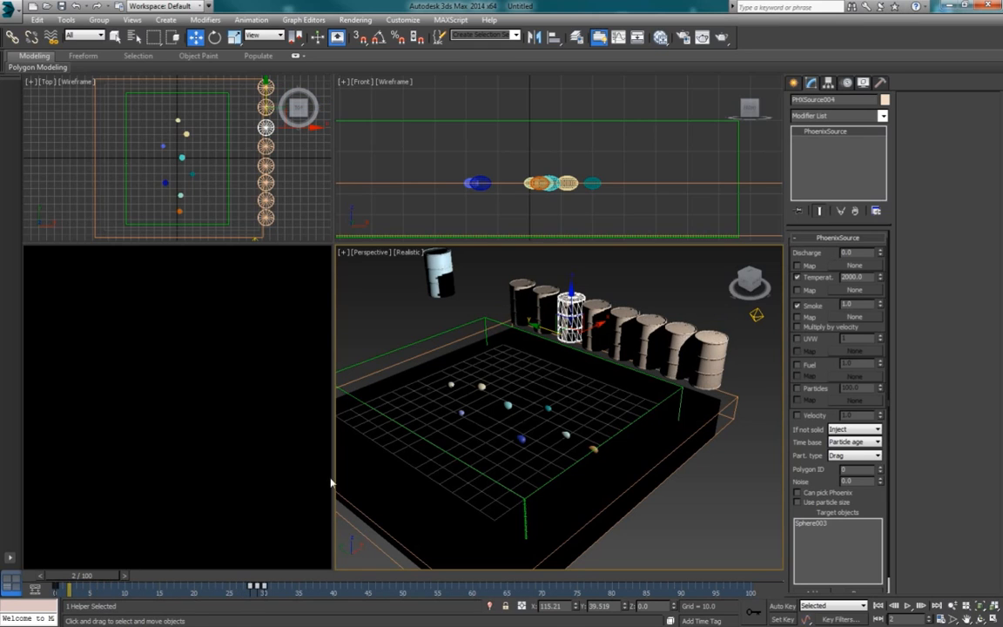
click(600, 320)
drag(109, 591, 248, 588)
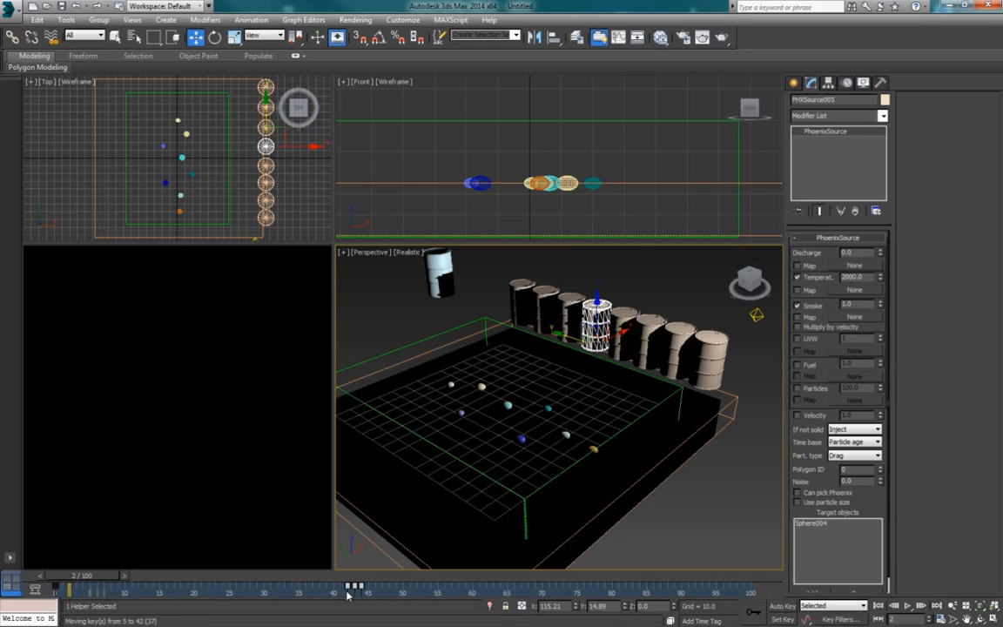
Step: Move PHXSource006's discharge keyframes to start at about frame 51 and PHXSource007's at about frame 64
click(626, 328)
drag(111, 594, 418, 591)
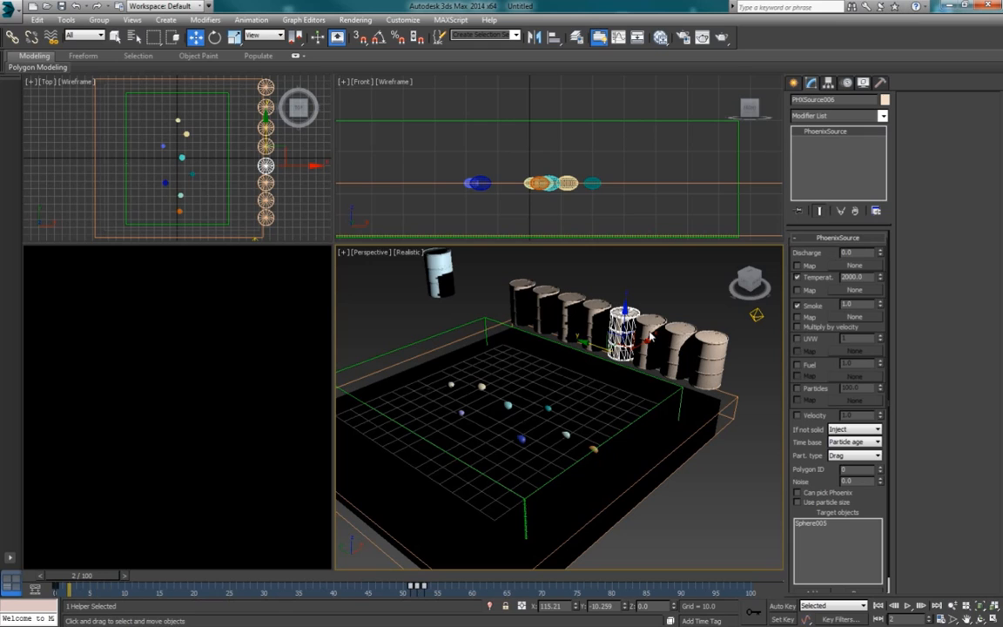
click(650, 336)
click(618, 329)
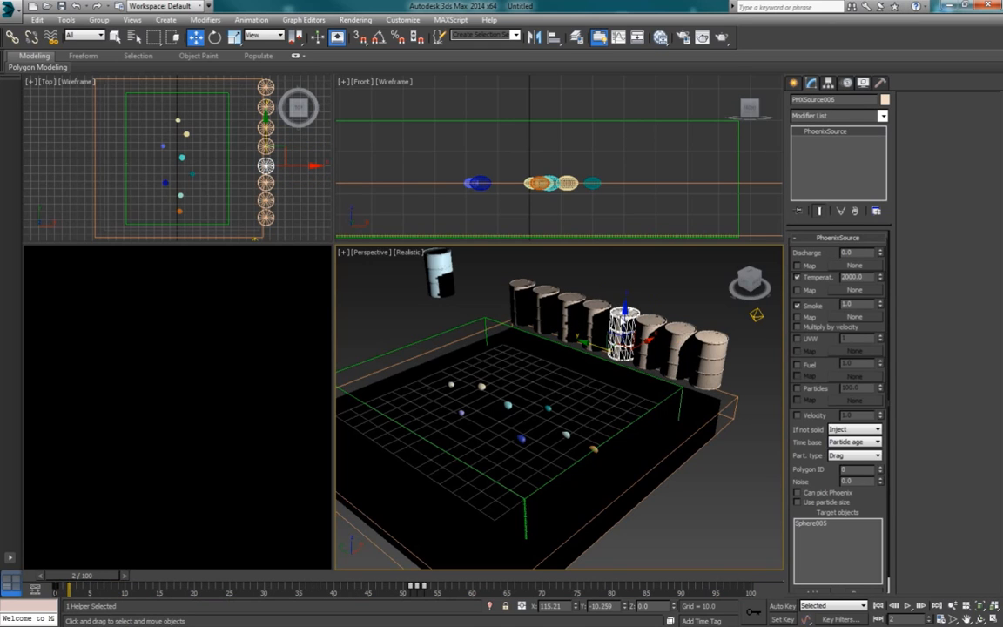
click(646, 329)
drag(119, 591, 171, 591)
drag(504, 590, 512, 590)
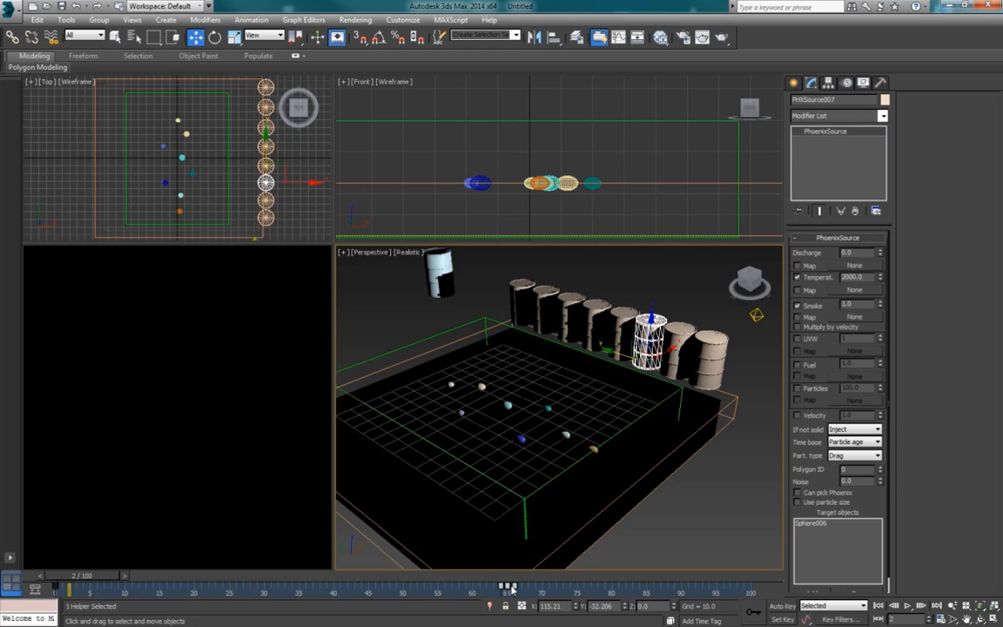
Step: Move PHXSource008's discharge keyframes to around frame 79 and PHXSource009's to start at about frame 91
click(692, 343)
drag(117, 595, 608, 587)
click(719, 345)
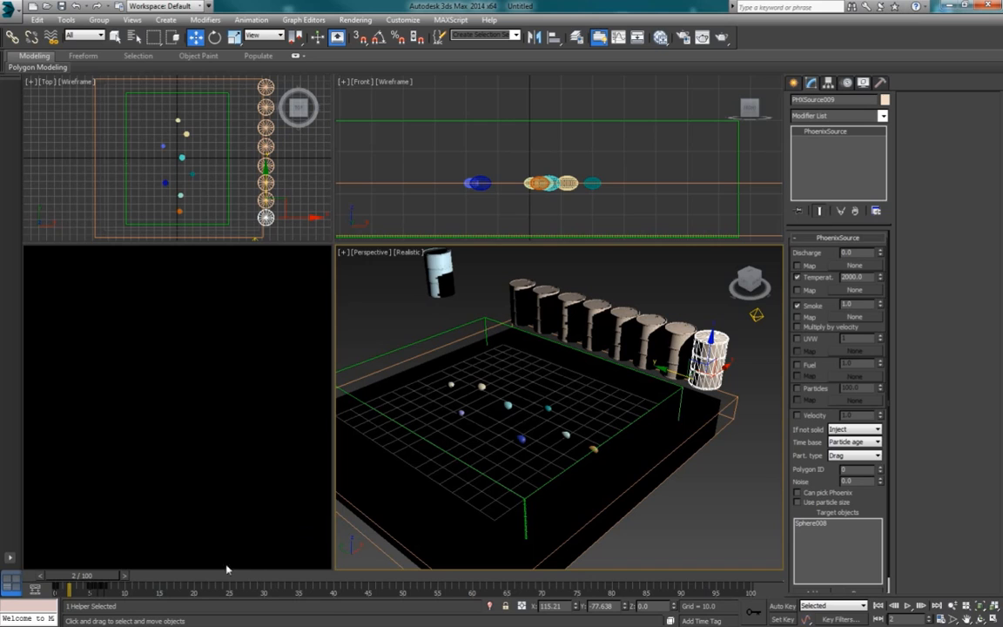
drag(127, 594, 694, 591)
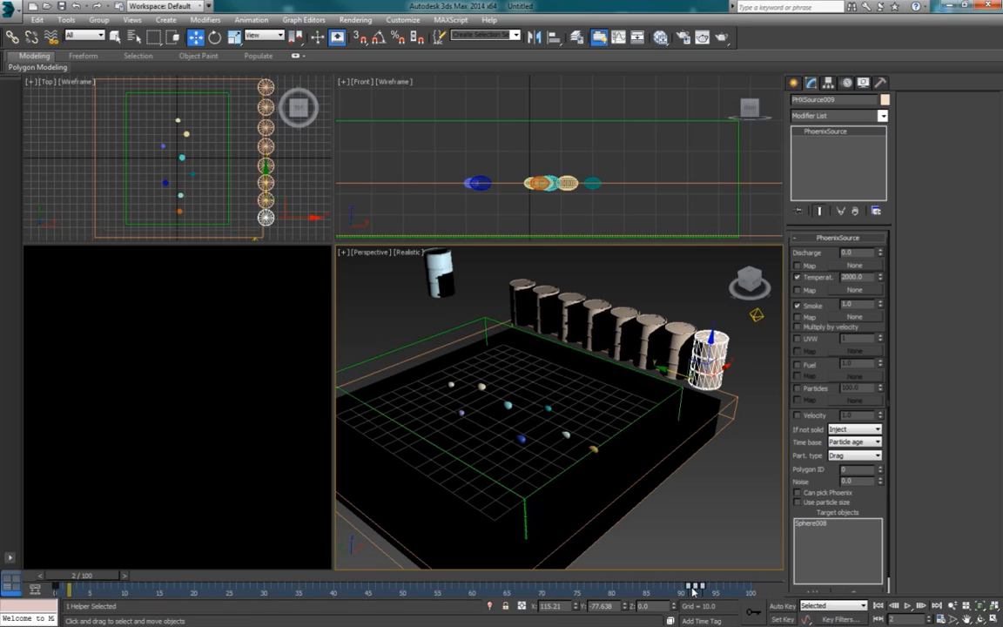
Step: Decrease the PhoenixFD001 grid resolution four times, to a cell size of 1.953
click(480, 327)
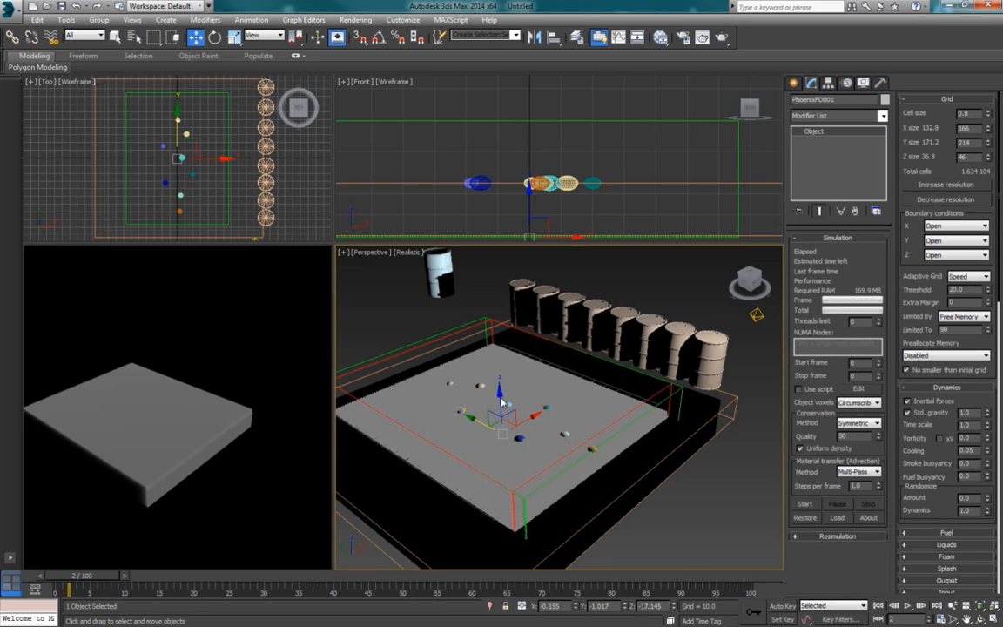
key(q)
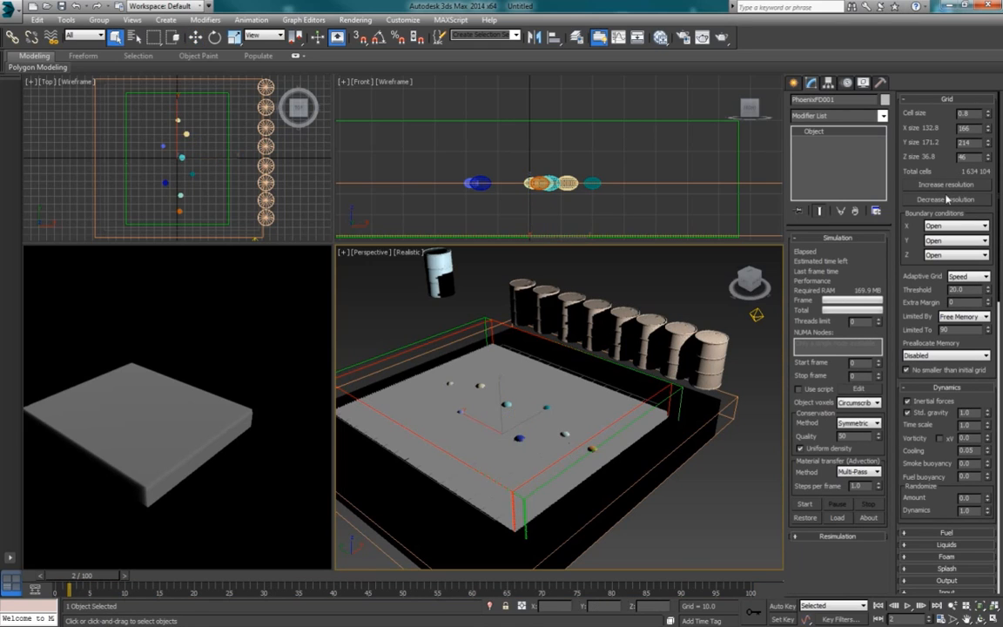
click(948, 201)
click(948, 201)
click(947, 201)
click(947, 202)
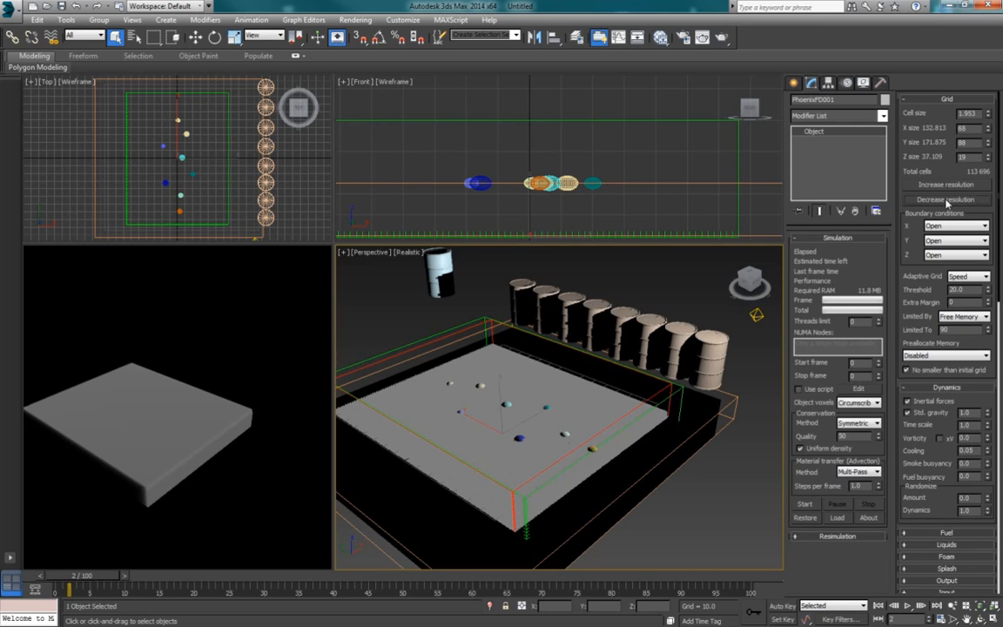
Step: Run the PhoenixFD001 simulation through frame 100 and return the timeline to frame 0
click(804, 505)
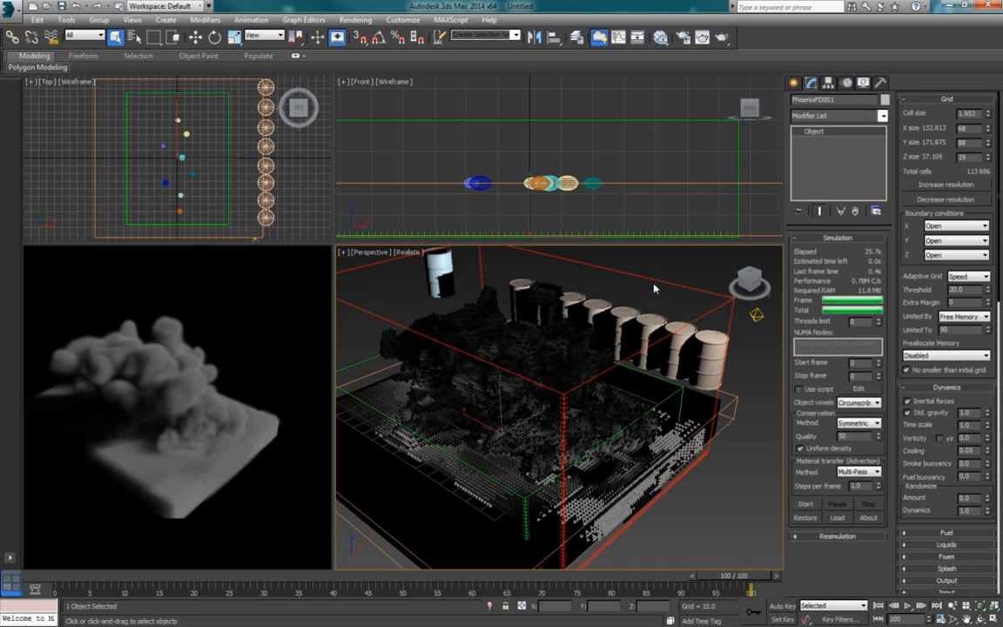
click(878, 605)
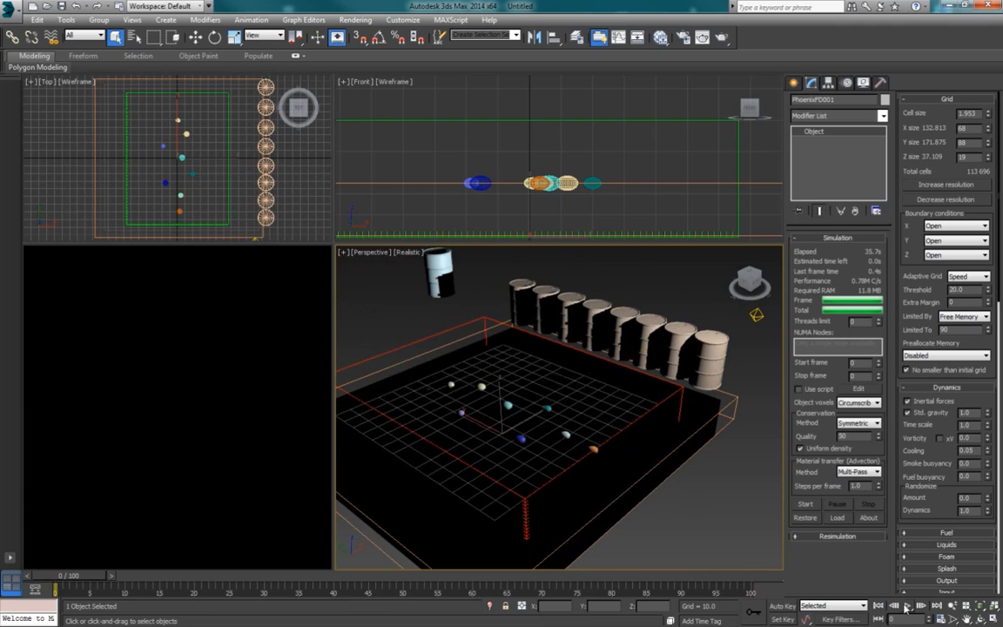
Step: Play back the simulated explosion and set the animation's end time to frame 120
click(907, 606)
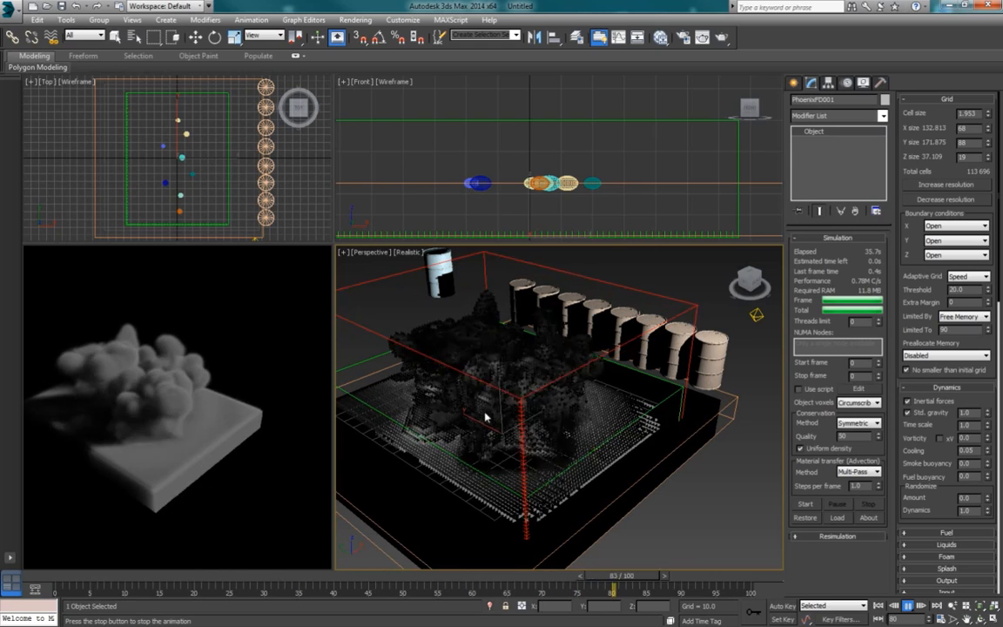
right_click(918, 608)
click(465, 339)
text(120)
key(Return)
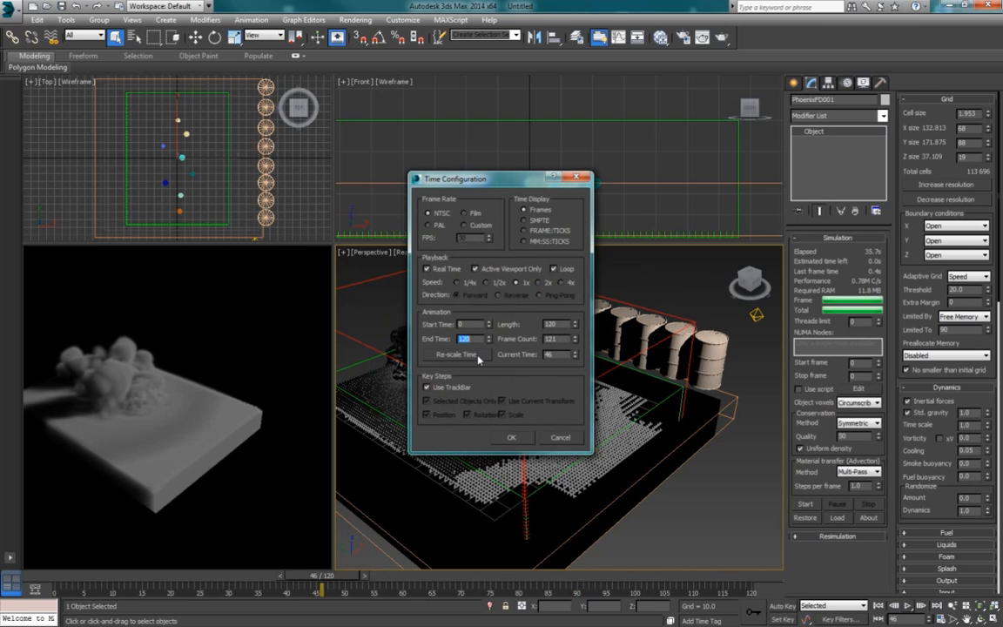
click(512, 438)
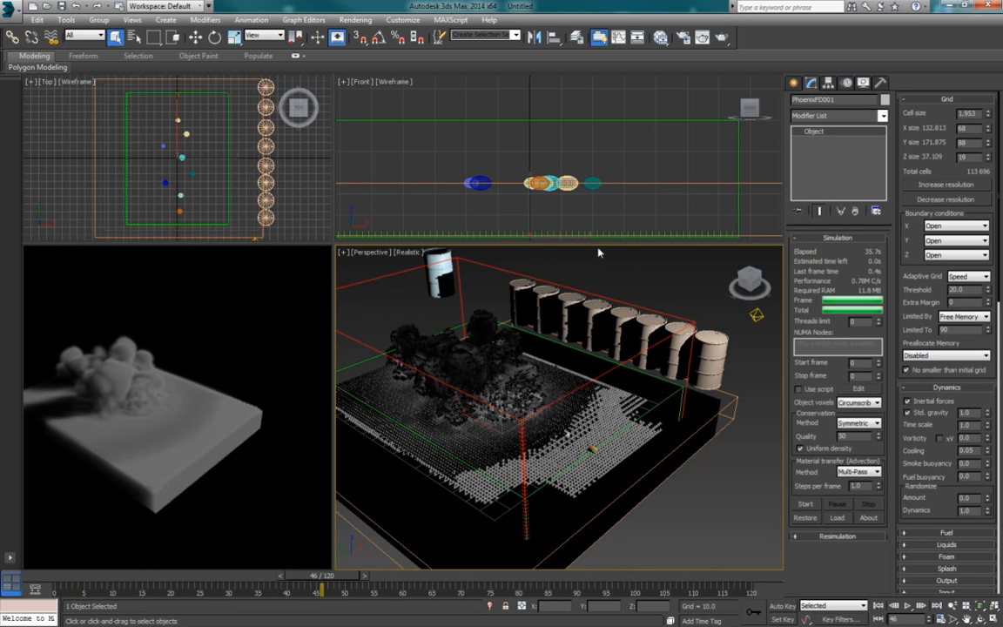
Step: Rerun the PhoenixFD001 simulation to about frame 115, stop it, and increase the grid's Y size to 96 cells
click(805, 503)
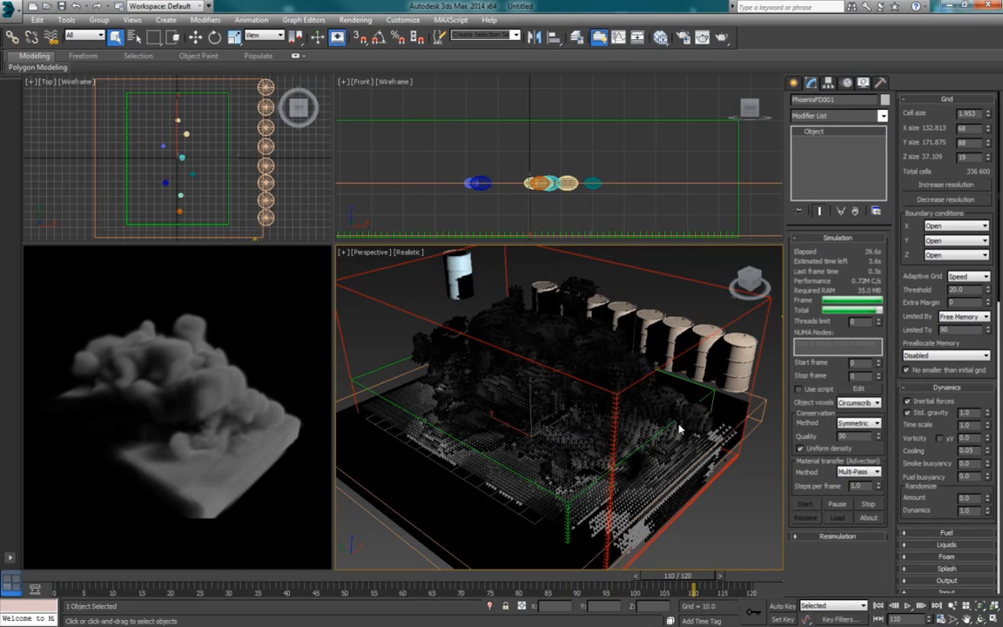
click(868, 505)
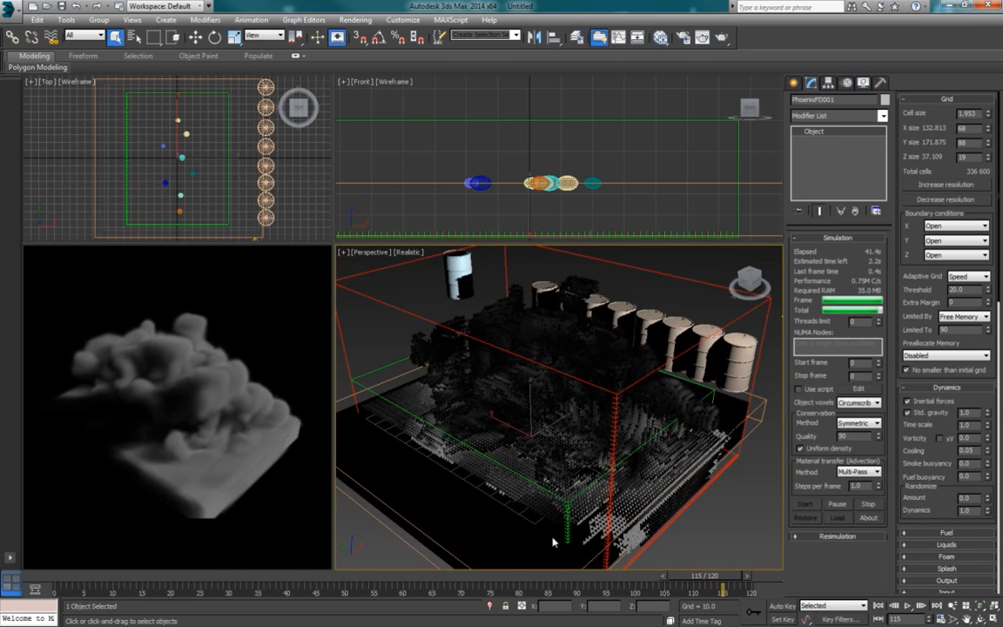
click(413, 388)
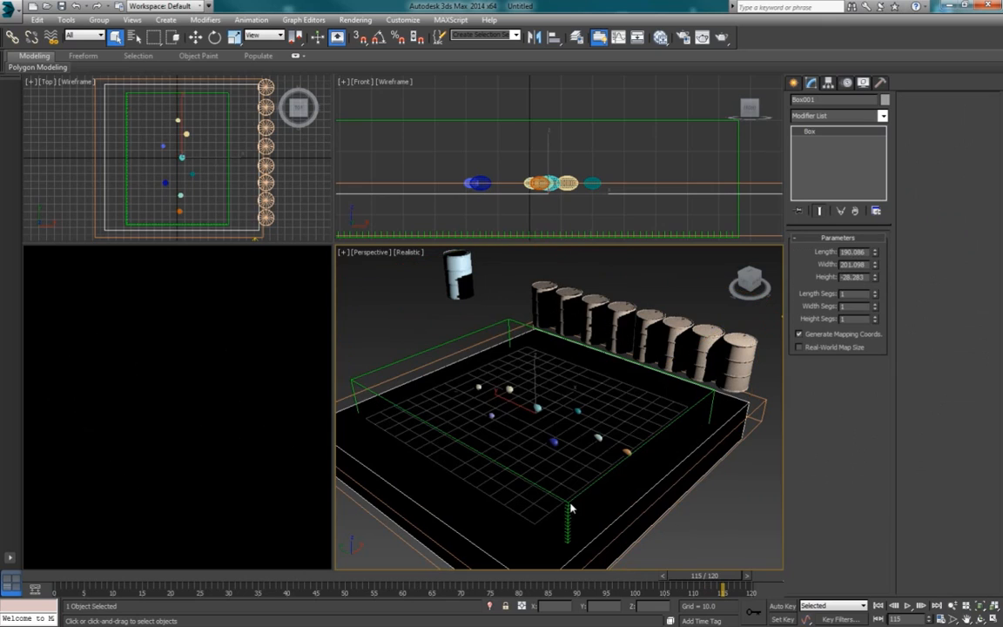
click(419, 357)
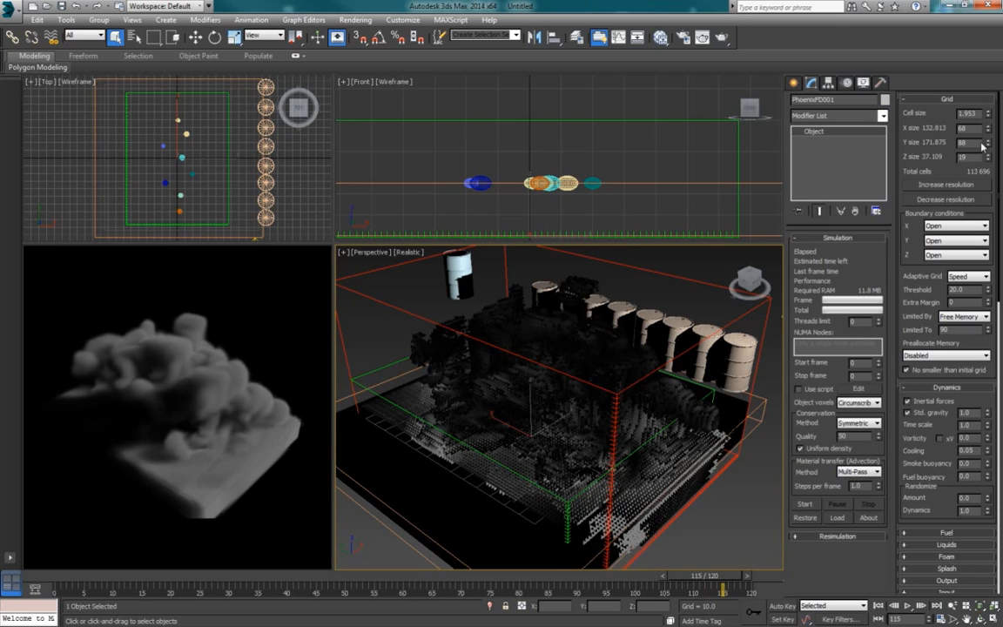
drag(991, 146, 990, 139)
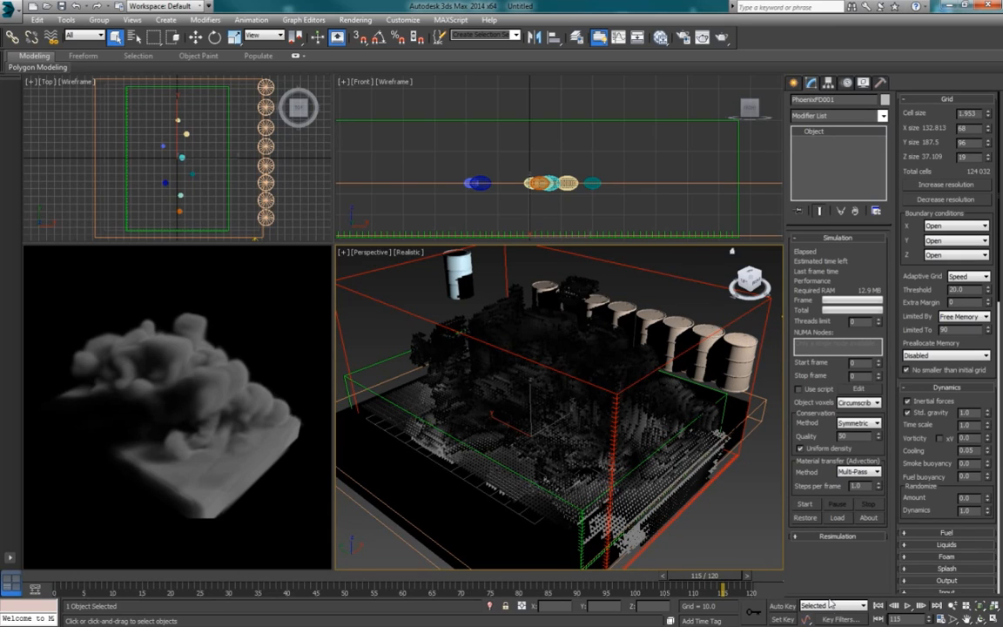
Step: Play back the staggered explosions from frame 0 to examine their timing, and stop the playback
click(878, 605)
click(907, 606)
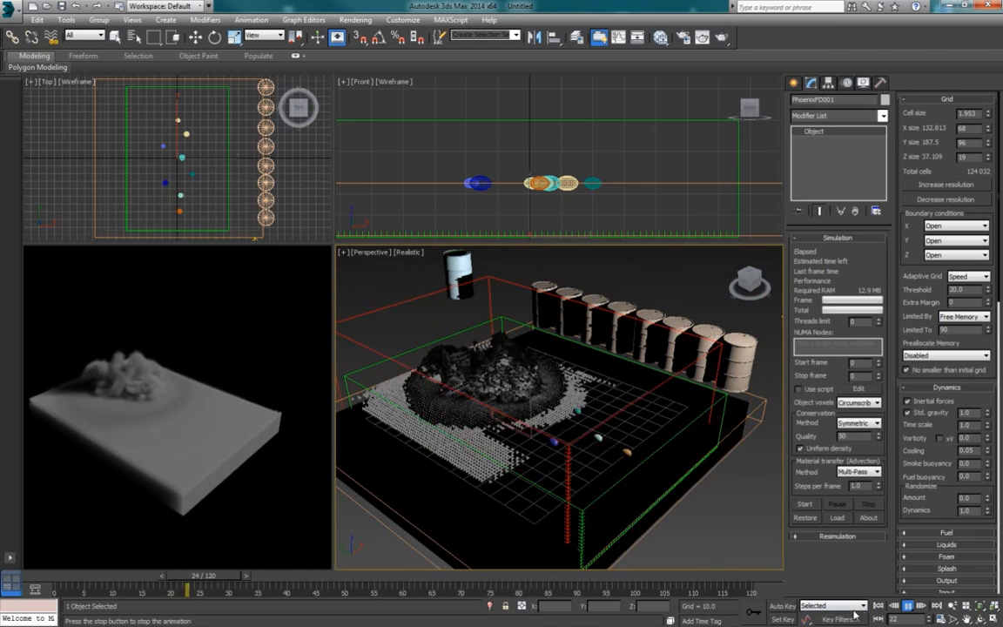
click(908, 606)
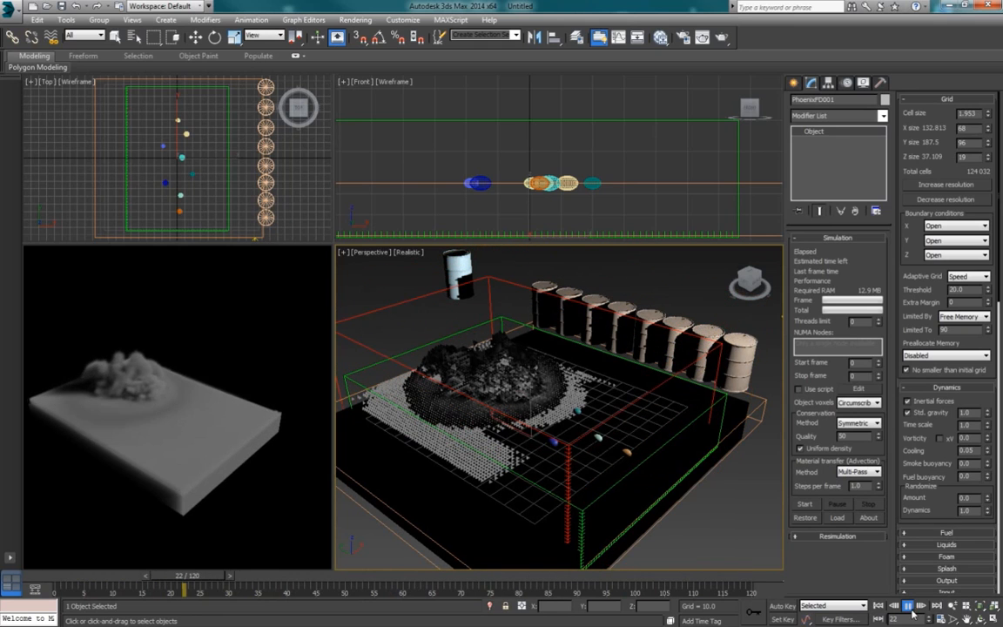
Step: Increase the PhoenixFD001 grid resolution five times, to a cell size of 0.64, and start the simulation
click(950, 185)
click(950, 185)
click(950, 185)
click(950, 184)
click(950, 184)
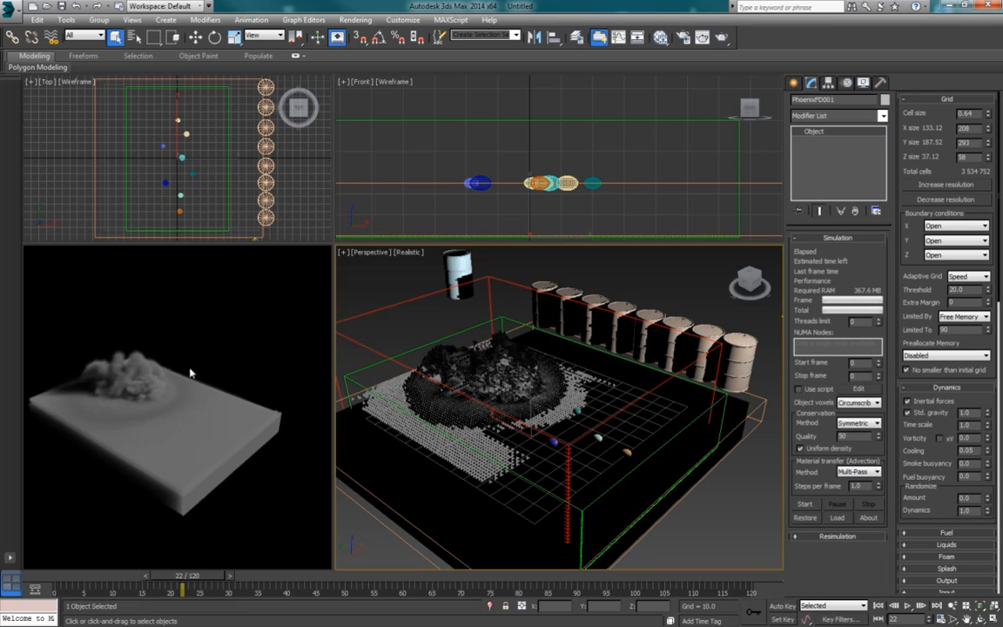
click(795, 505)
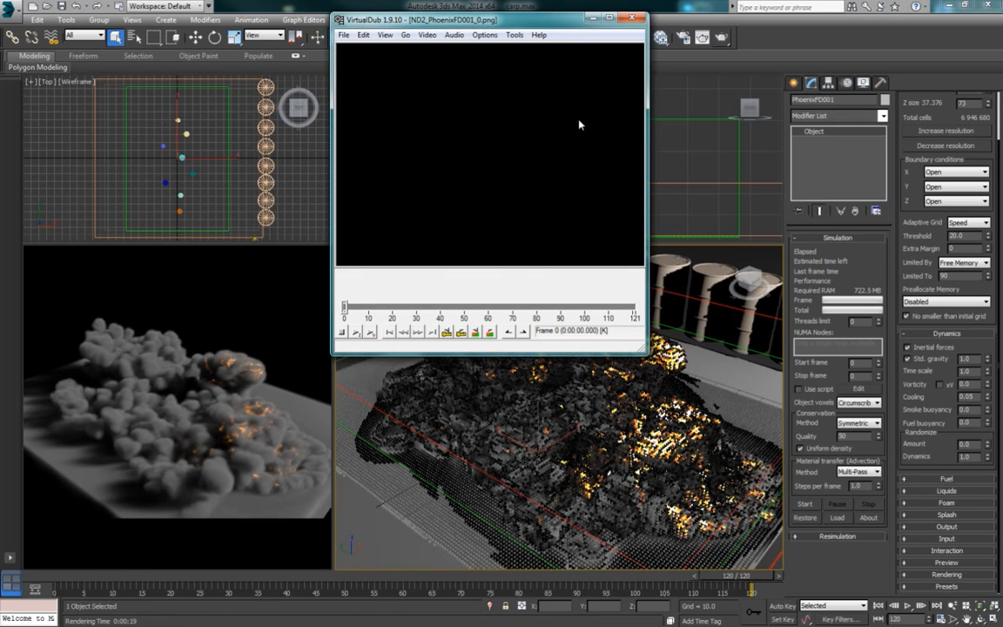
Step: Play the PhoenixFD001 preview image sequence in VirtualDub, and examine the simulator's GPU Preview saving options in 3ds Max
click(370, 332)
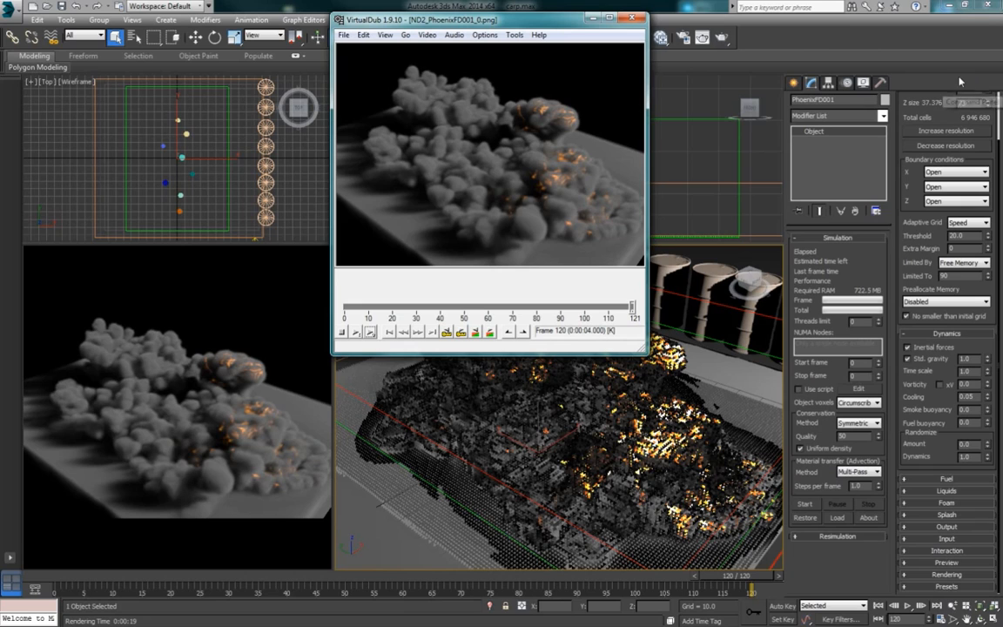
click(931, 423)
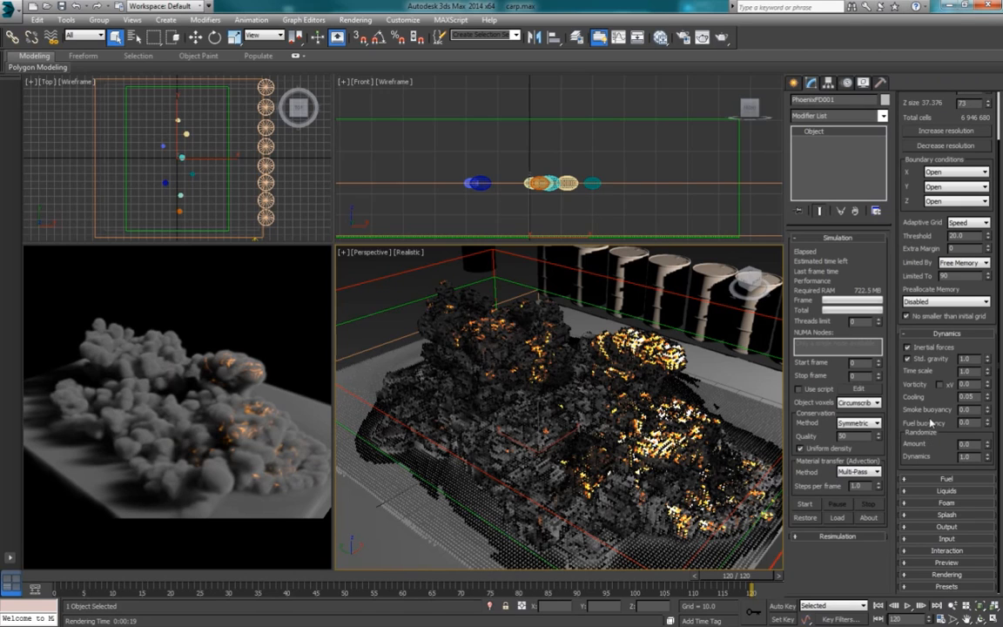
click(947, 563)
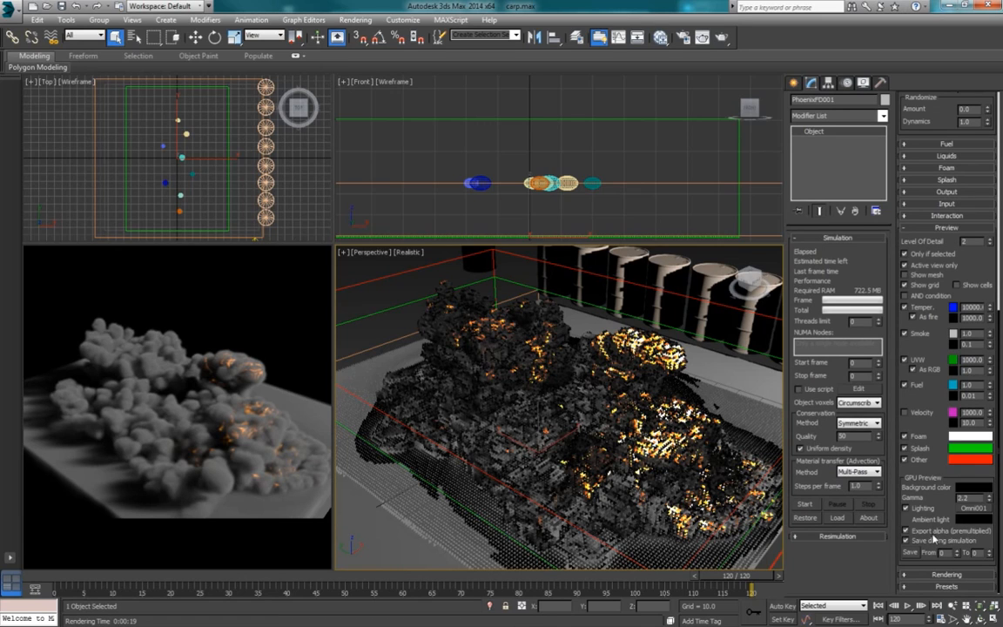
click(913, 540)
Step: Switch to VirtualDub and replay the explosion preview sequence from frame 0 to examine the successive blasts
key(alt+Tab)
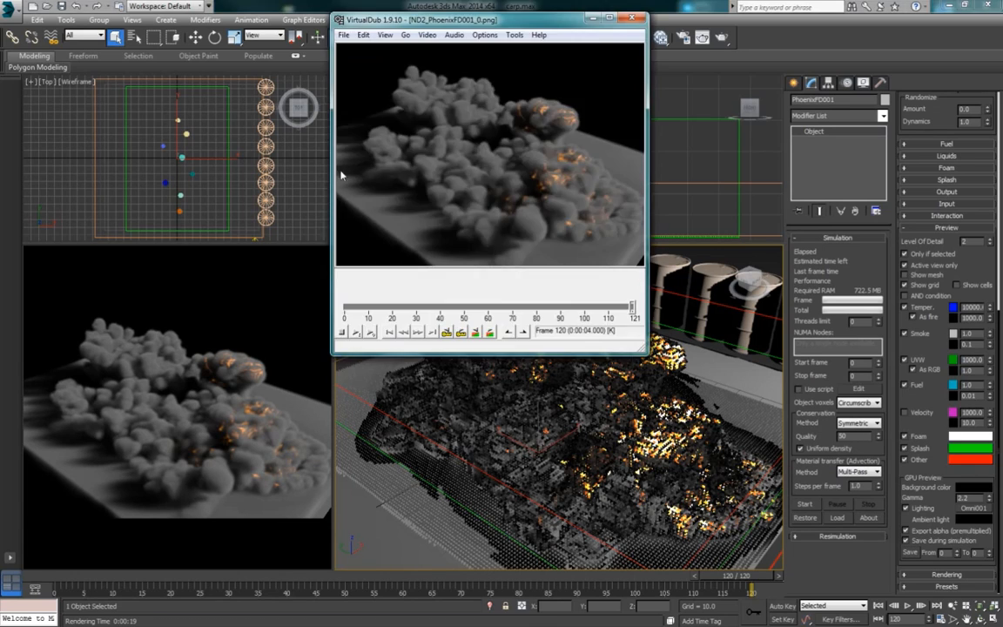
click(389, 332)
click(371, 332)
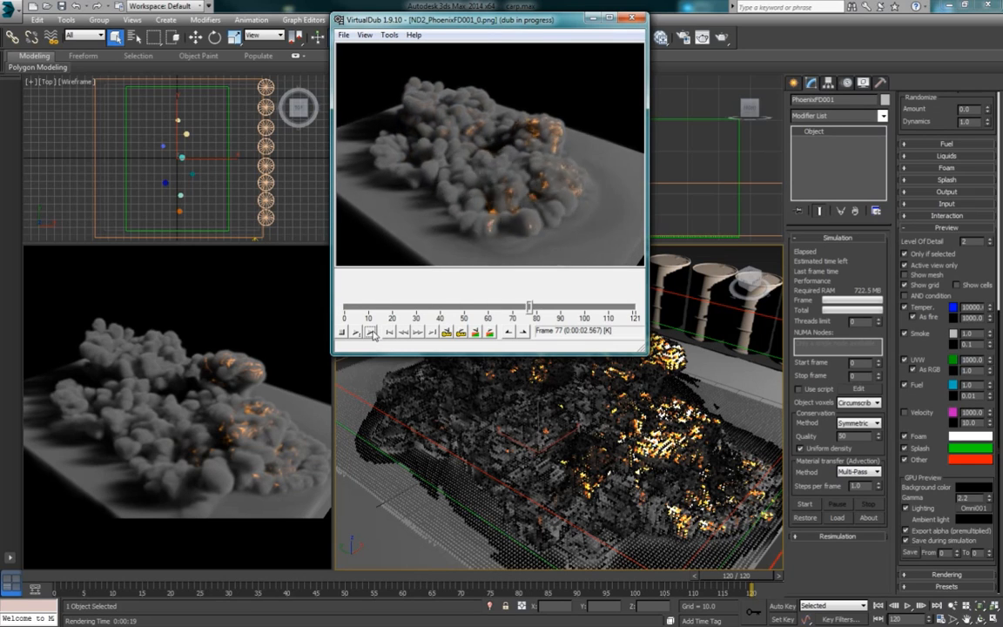
click(372, 332)
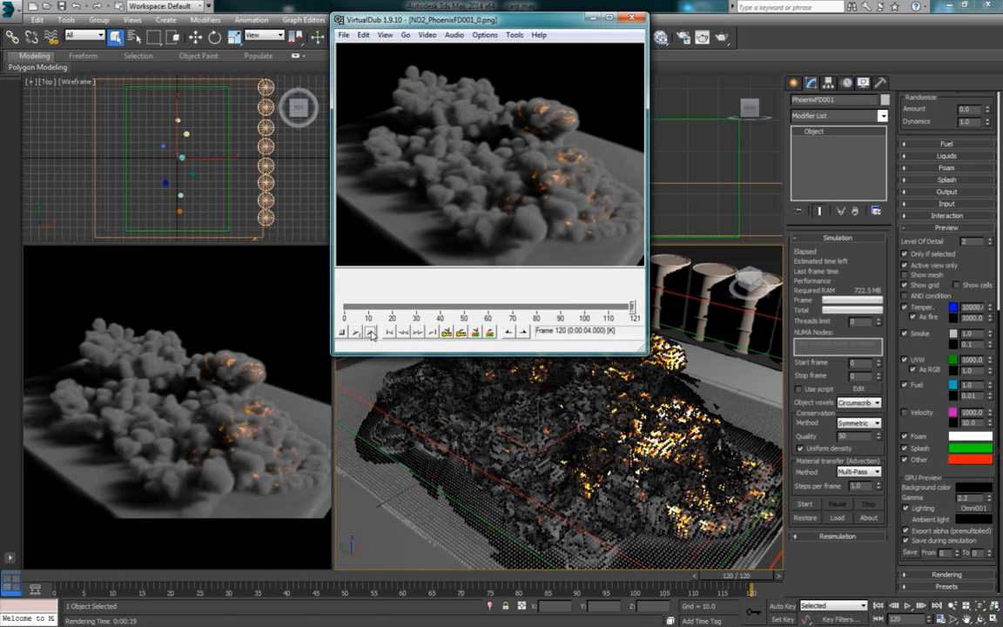
click(372, 332)
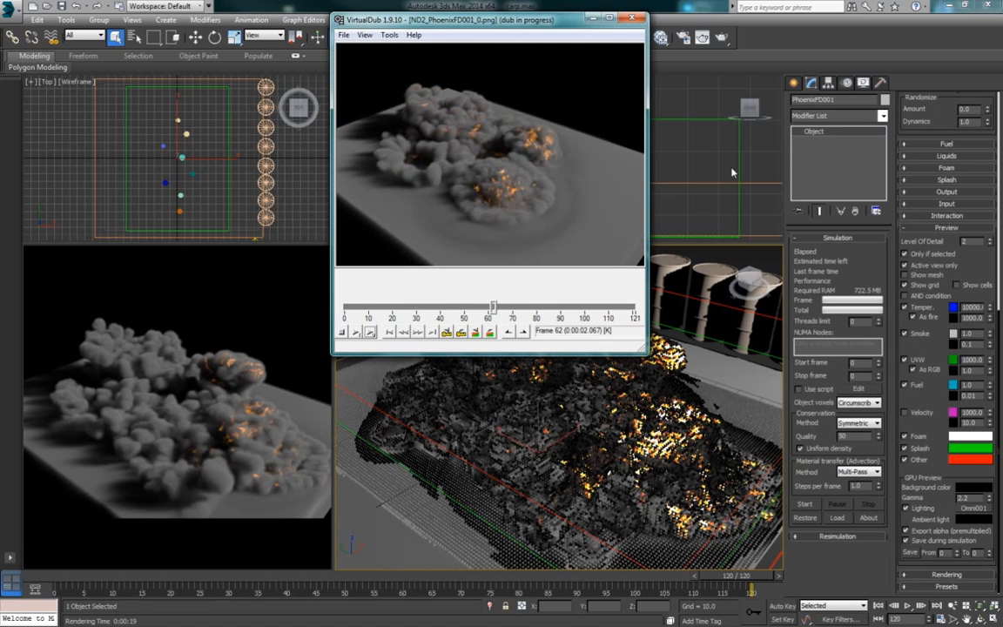
Step: Review PhoenixFD001's grid size and resolution settings in 3ds Max against the preview sequence
click(928, 118)
scroll(928, 127, up, 10)
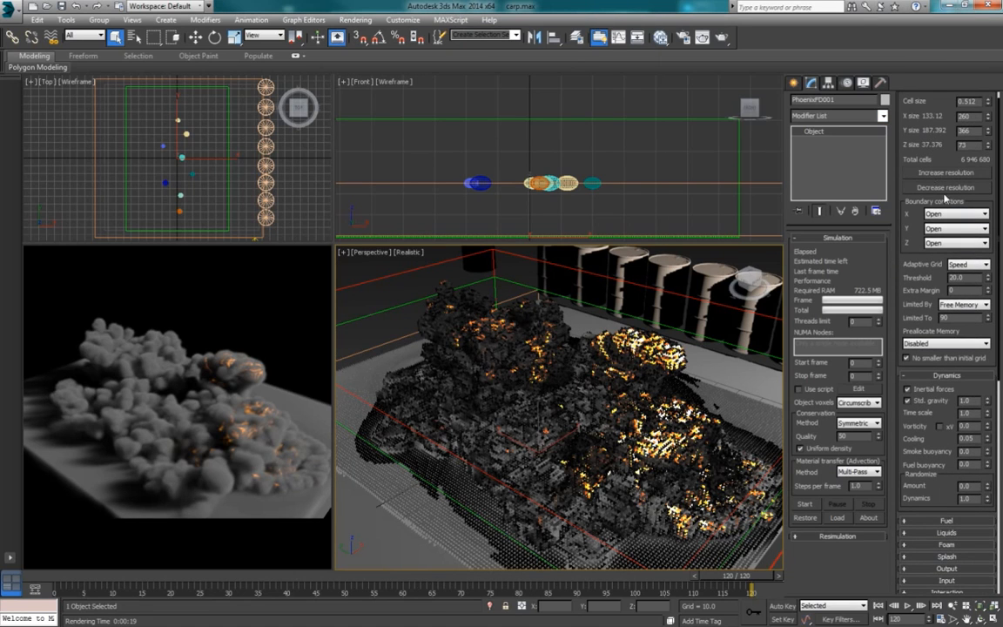
scroll(948, 148, up, 2)
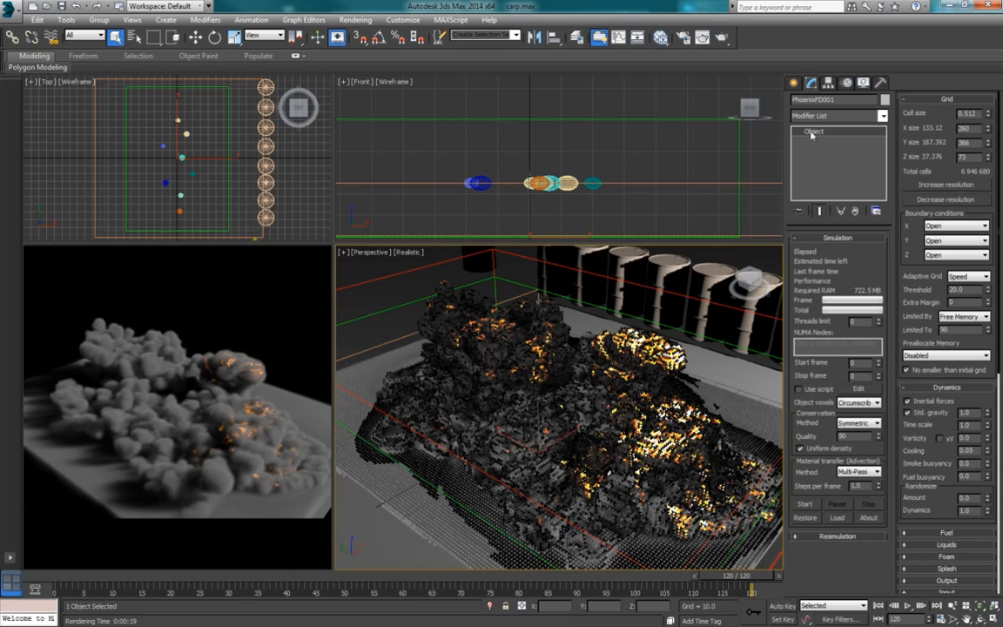
key(alt+Tab)
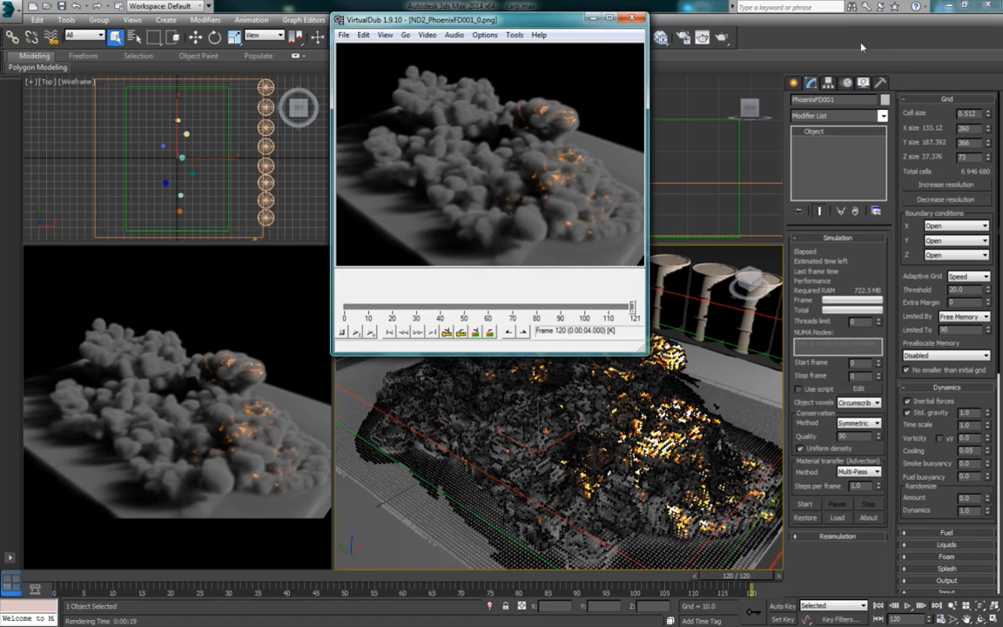
click(783, 32)
Step: Set PhoenixFD001's Vorticity to 0.05 and its Randomize Amount to 0.15 in the Dynamics settings
scroll(914, 388, down, 2)
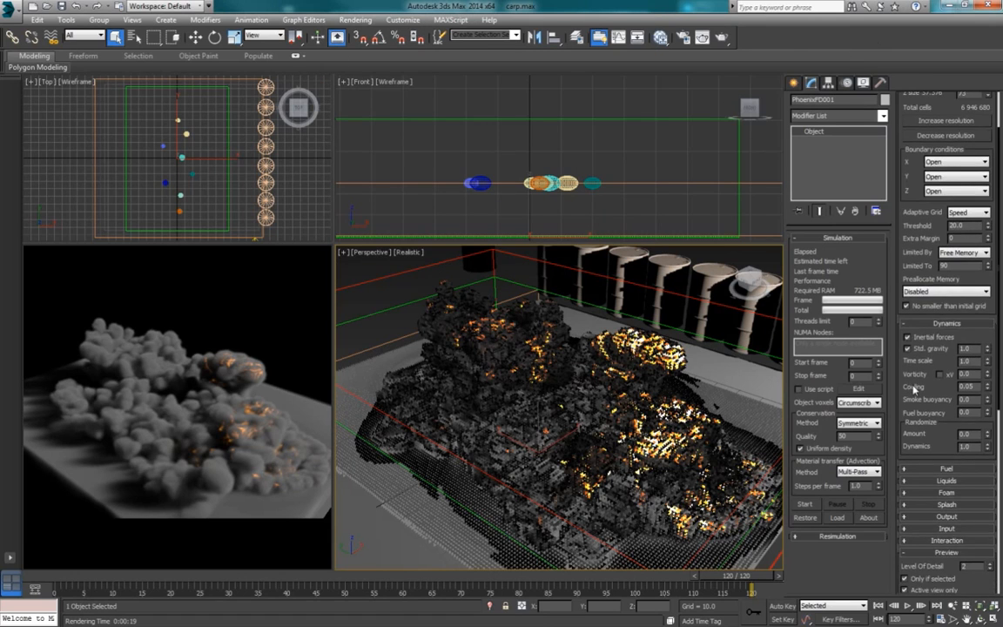
scroll(914, 388, down, 2)
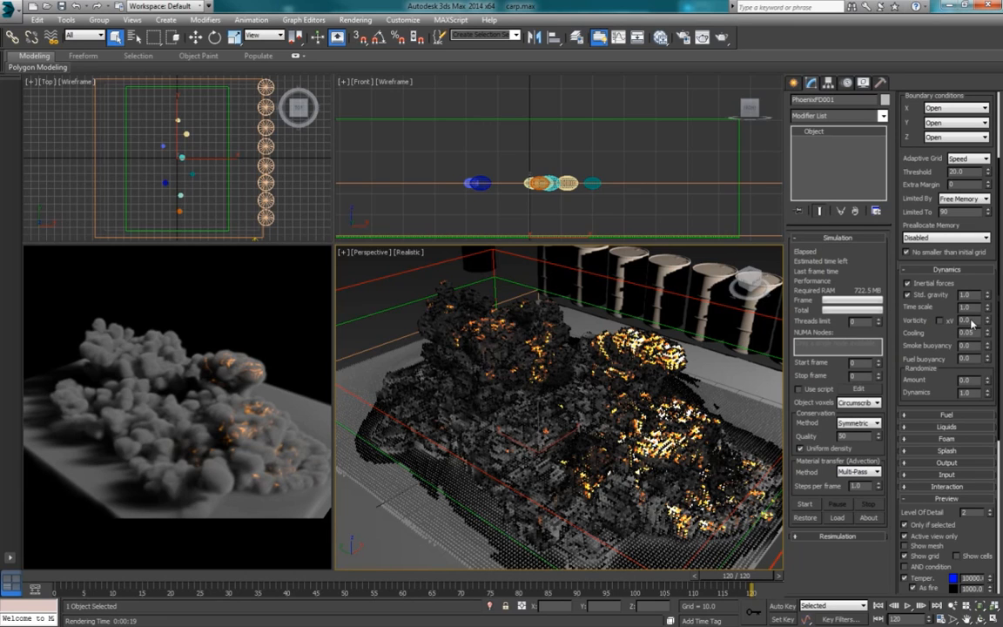
text(5)
key(Return)
click(970, 321)
double_click(966, 383)
text(0.15)
key(Return)
click(946, 375)
Step: Return the timeline to frame 0 and compare the settings and discharge keyframes of PHXSource010, PHXSource001 and PHXSource003
click(478, 265)
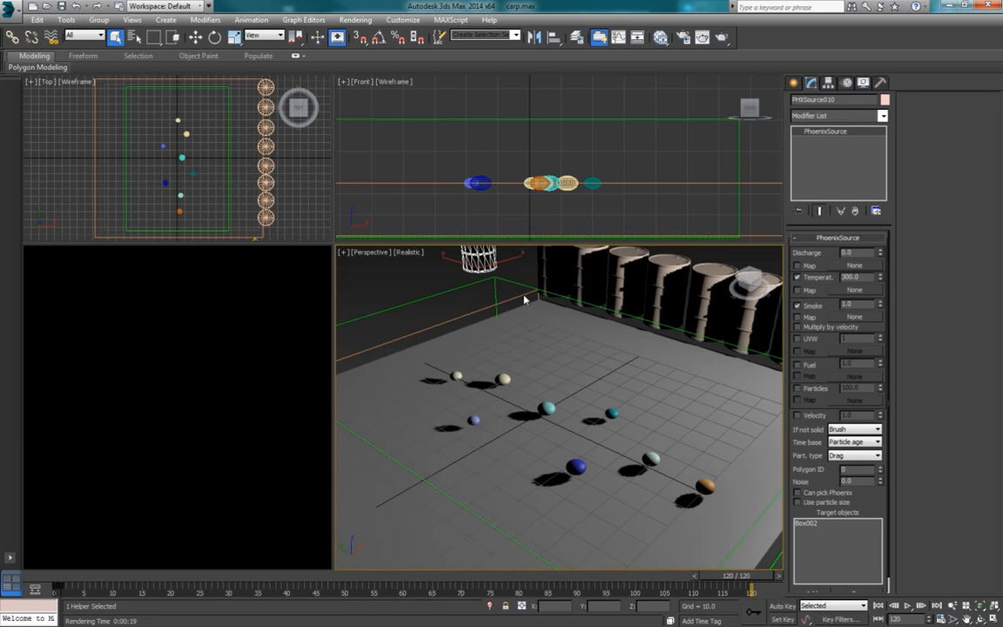
click(77, 573)
click(551, 276)
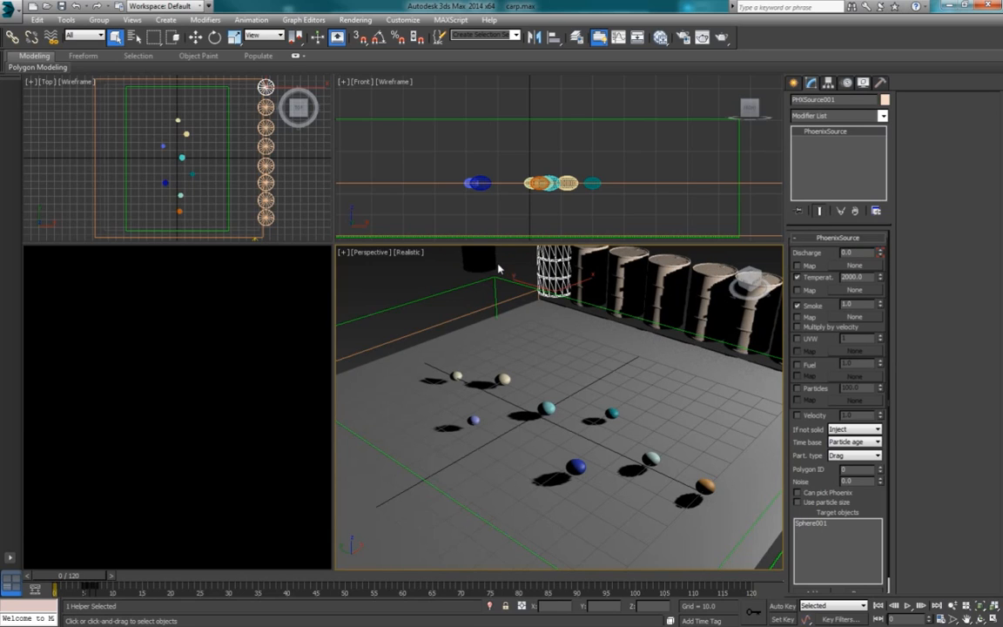
click(587, 269)
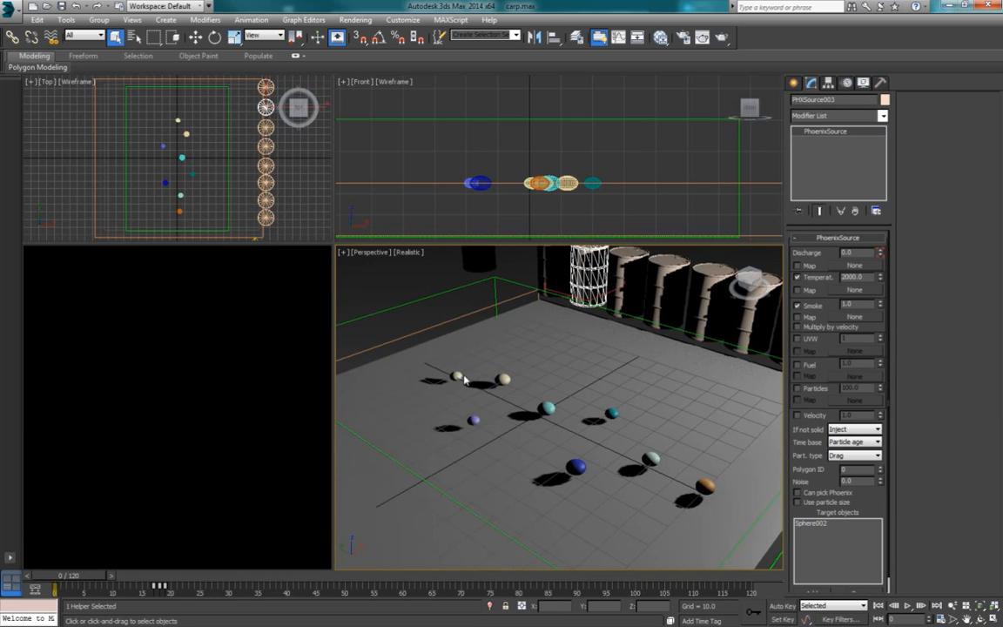
click(480, 255)
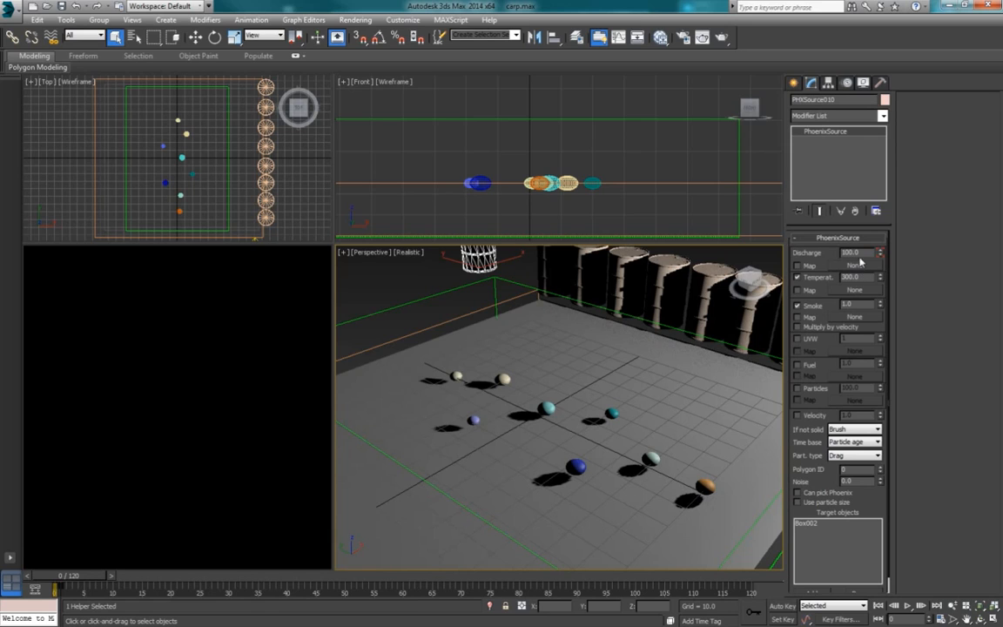
Step: Step through the first frames to examine PHXSource010's discharge animation, and return the timeline to frame 0
click(111, 575)
click(121, 575)
click(123, 577)
click(129, 576)
click(135, 575)
drag(115, 577, 72, 579)
click(558, 123)
Step: Review the settings of PHXSource001, the ground smoke source PHXSource010, the PhoenixFD001 simulator and the Sphere002 emitter
click(500, 246)
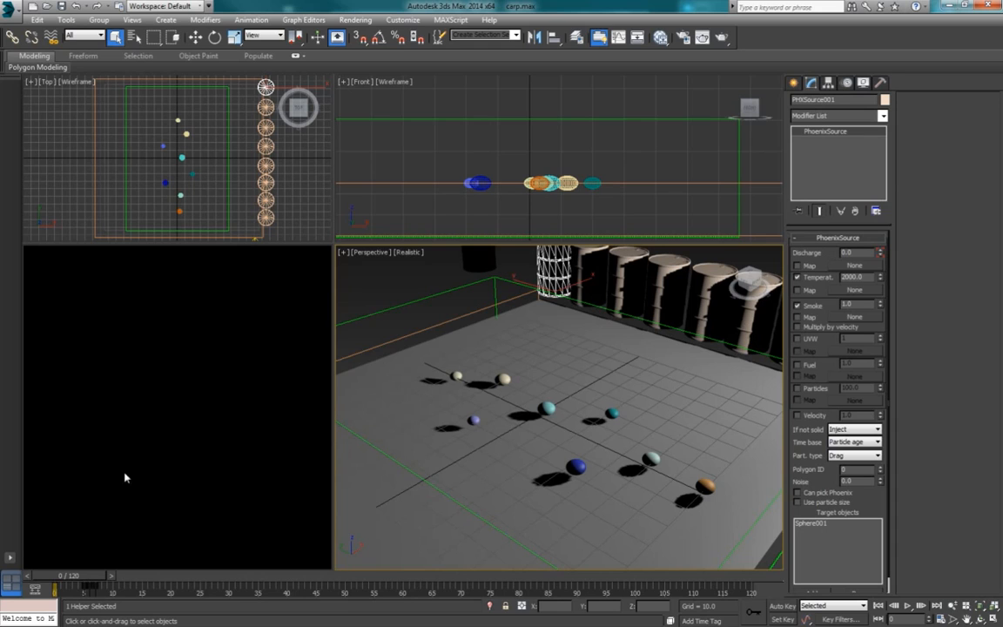
click(477, 257)
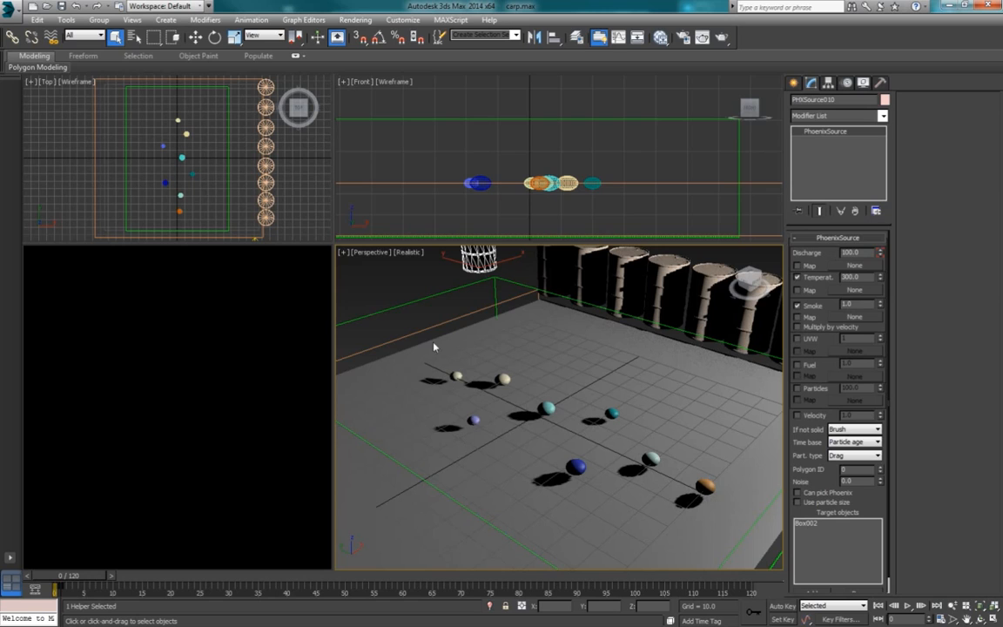
click(495, 288)
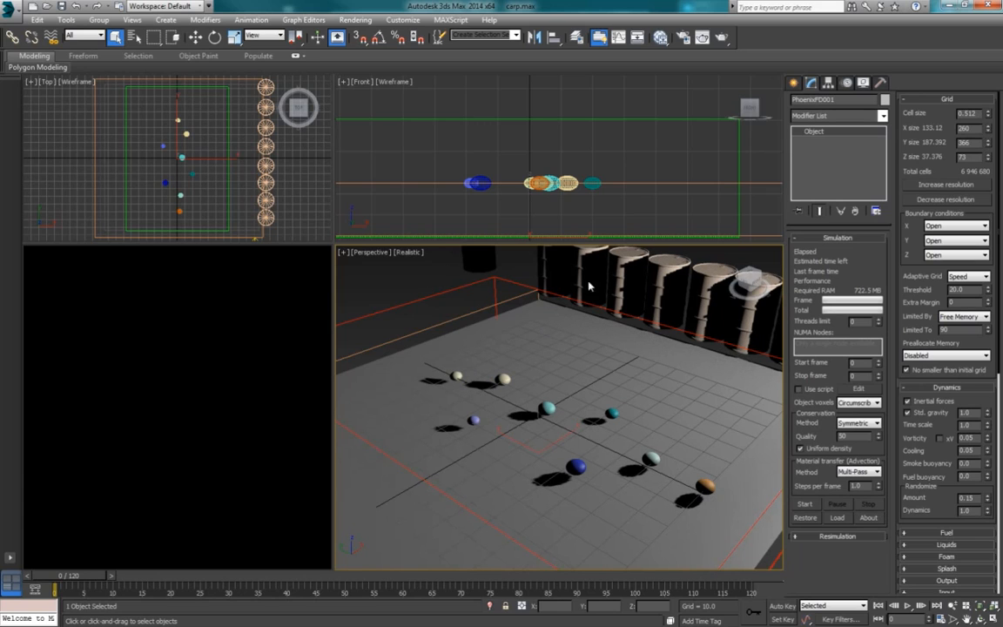
click(566, 188)
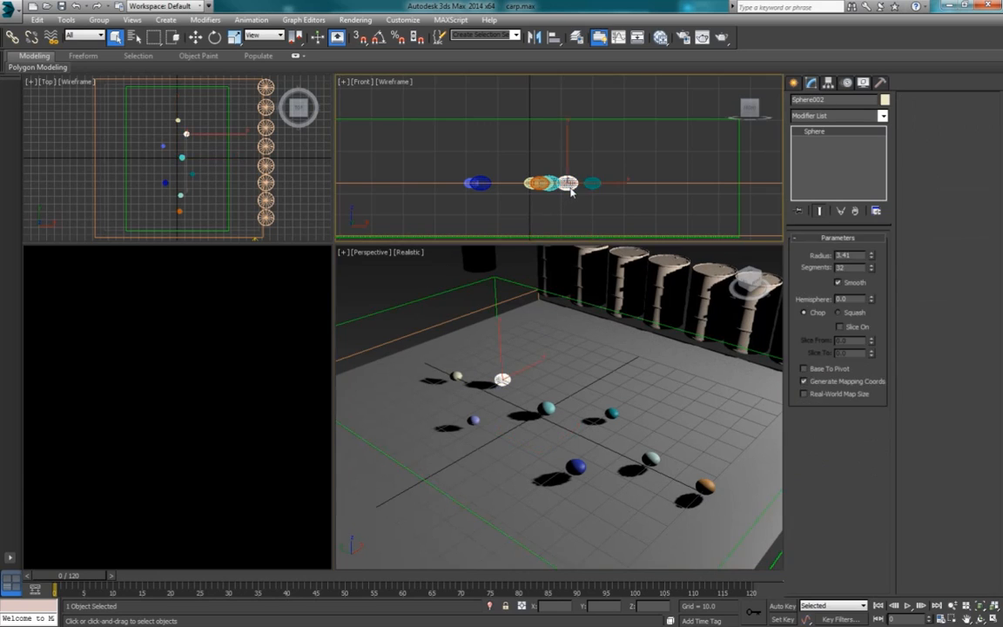
Step: Compare the parameters of Box002, Sphere002 and PHXSource010, and step the timeline forward from frame 0 and back
click(660, 184)
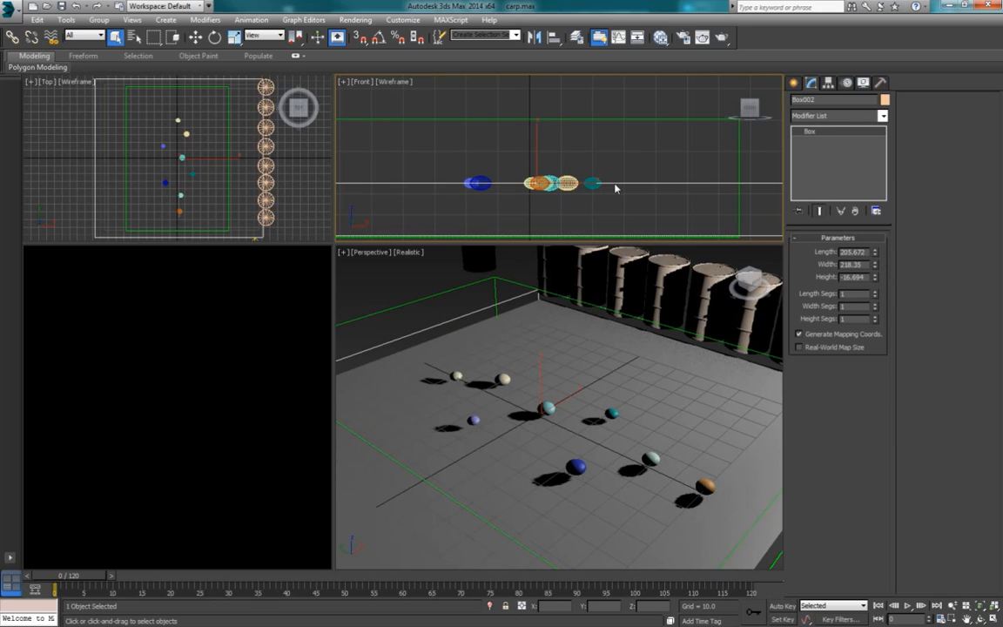
click(570, 189)
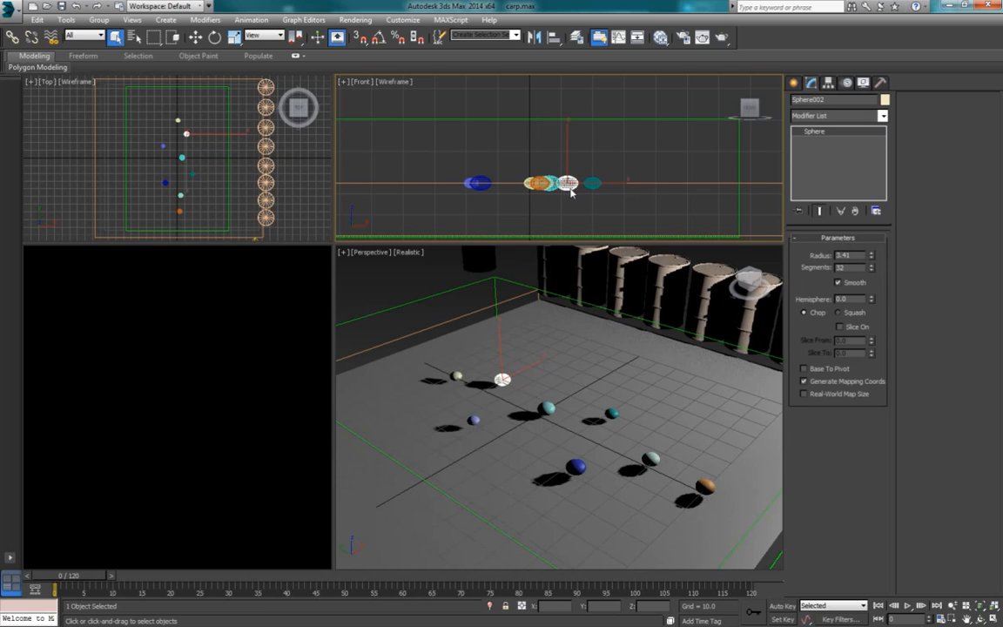
click(479, 258)
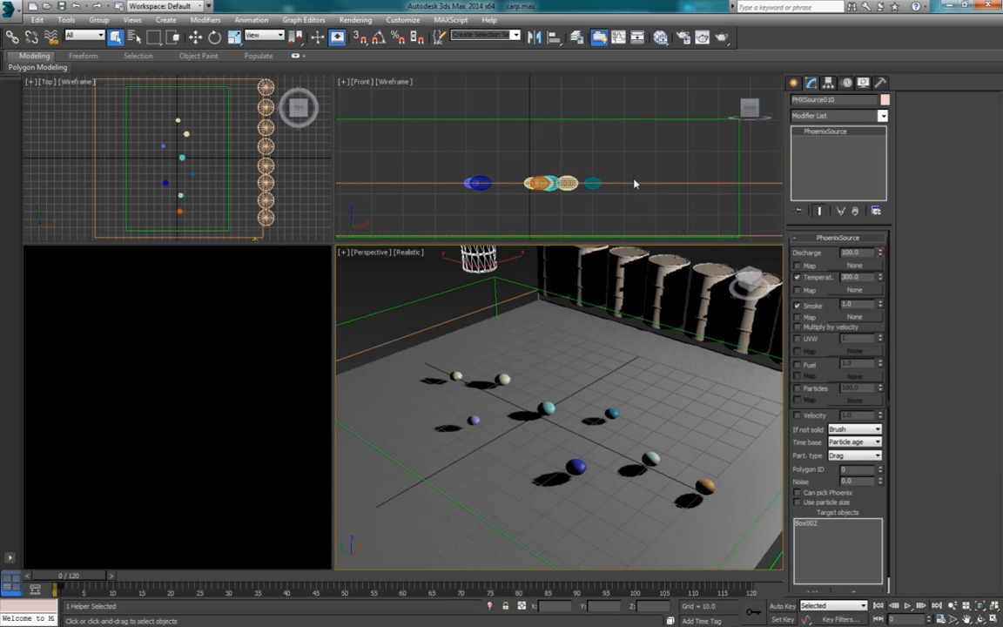
click(561, 184)
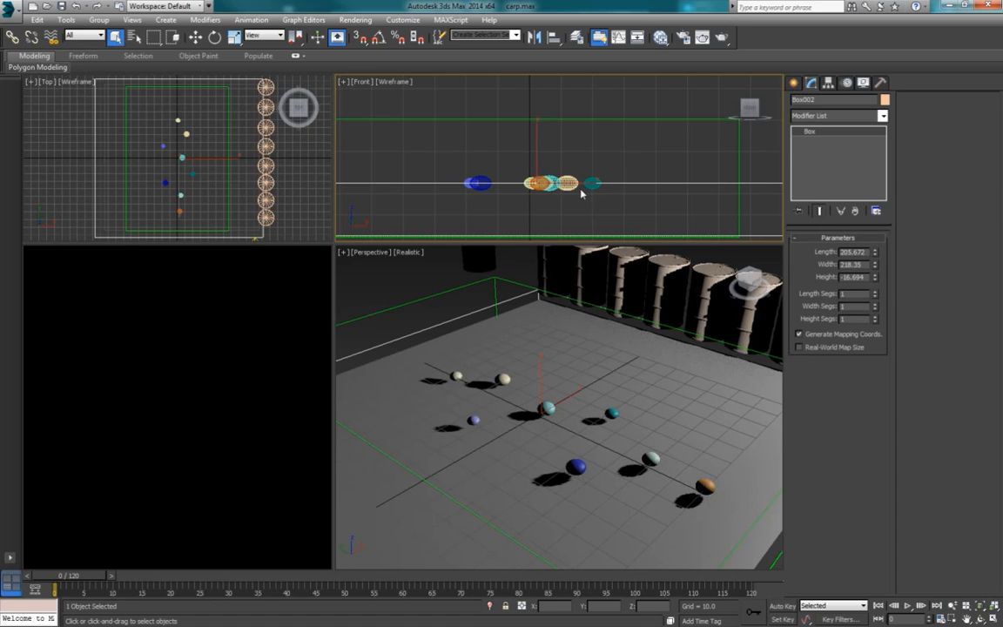
click(493, 292)
click(475, 259)
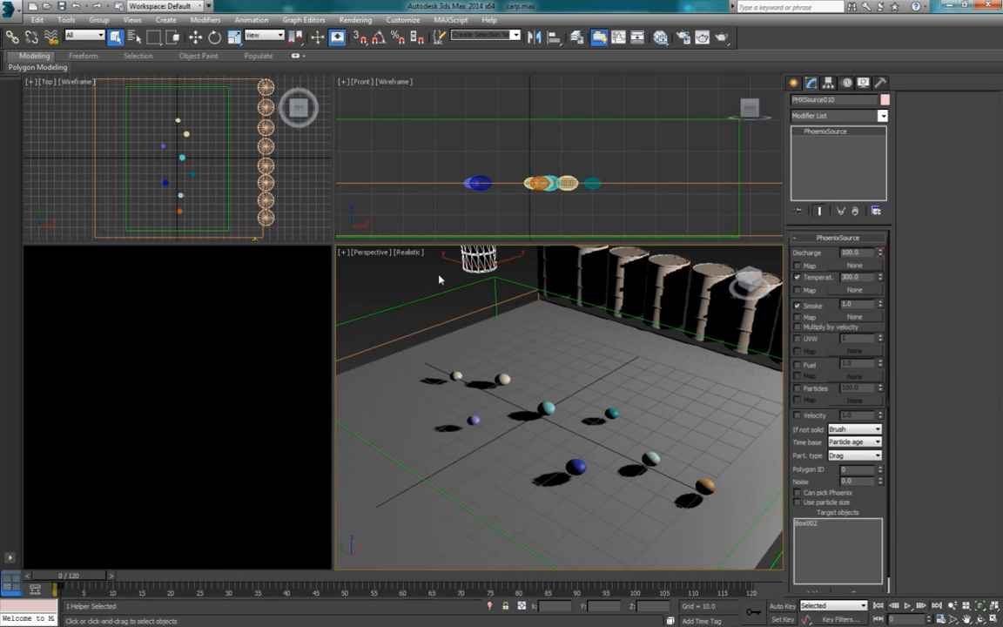
click(111, 575)
drag(105, 576, 96, 578)
Step: Run the PhoenixFD001 simulation with the current grid and dynamics settings
click(443, 255)
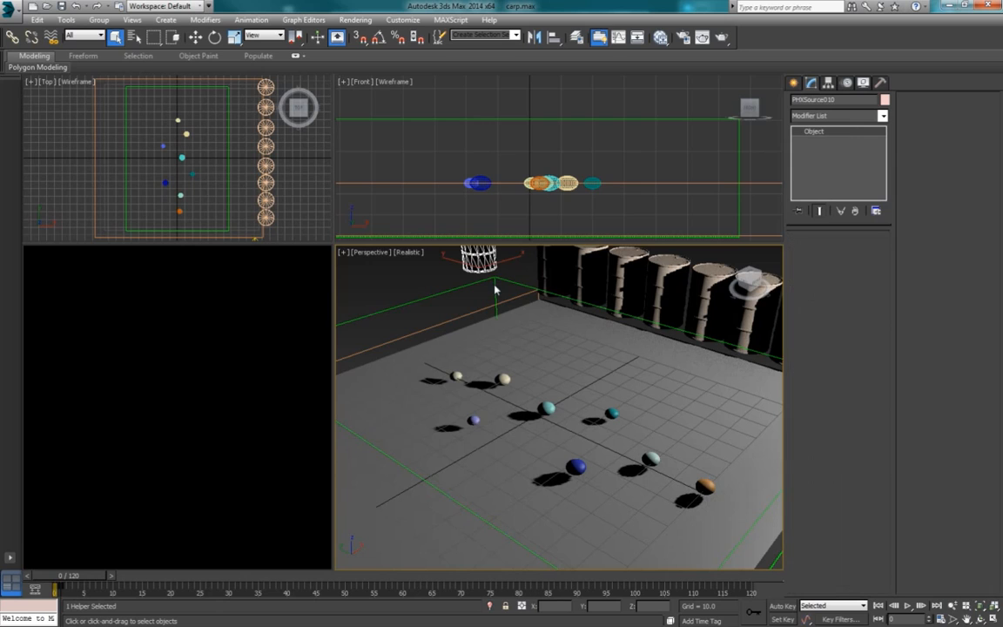
scroll(917, 427, down, 2)
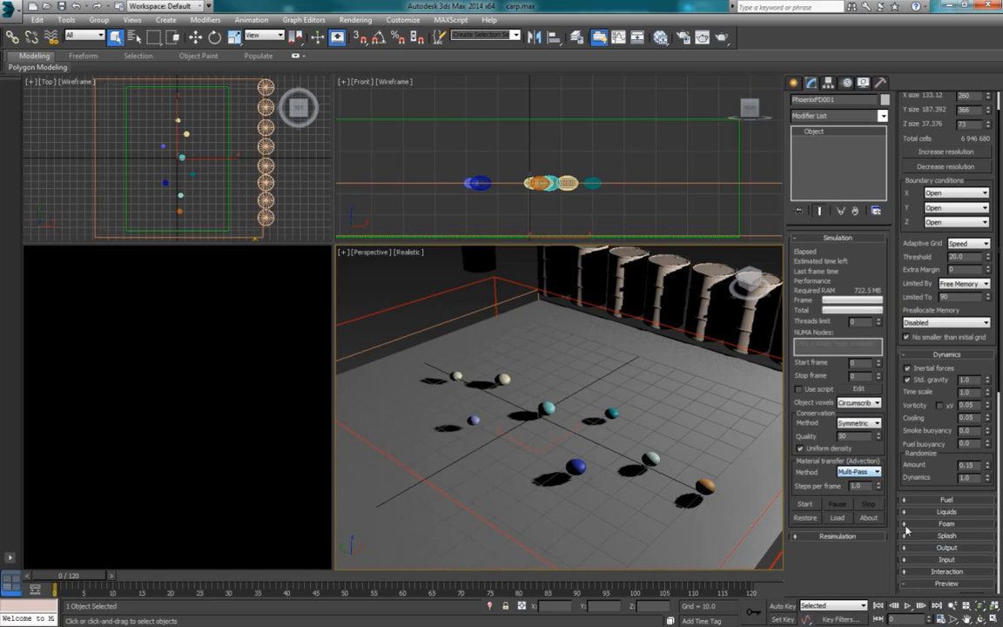
click(804, 505)
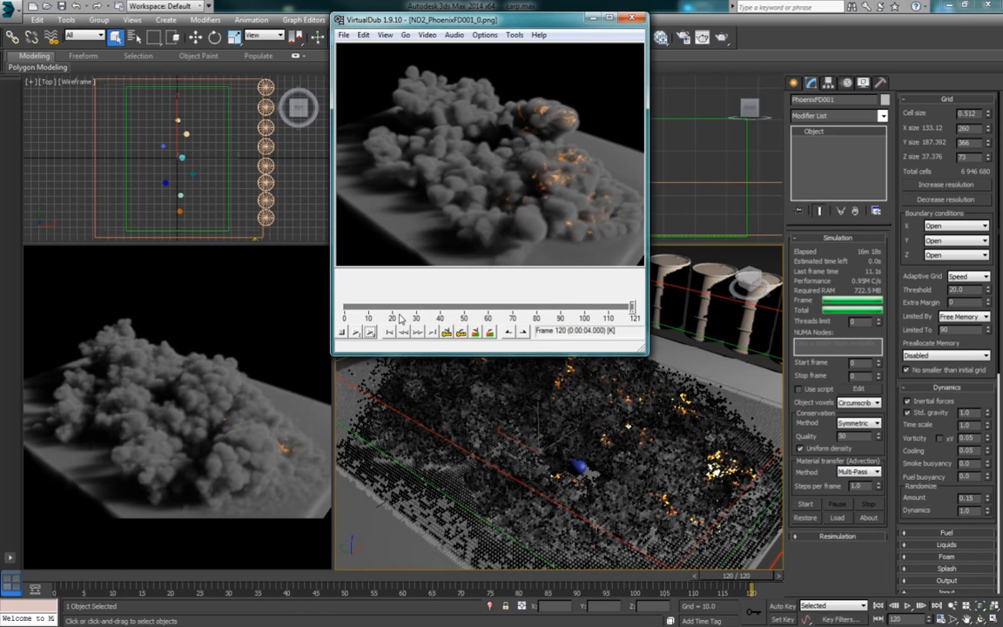
Step: Switch to VirtualDub and play and scrub the ND2_PhoenixFD001 image sequence to examine how the staggered explosions develop
click(369, 334)
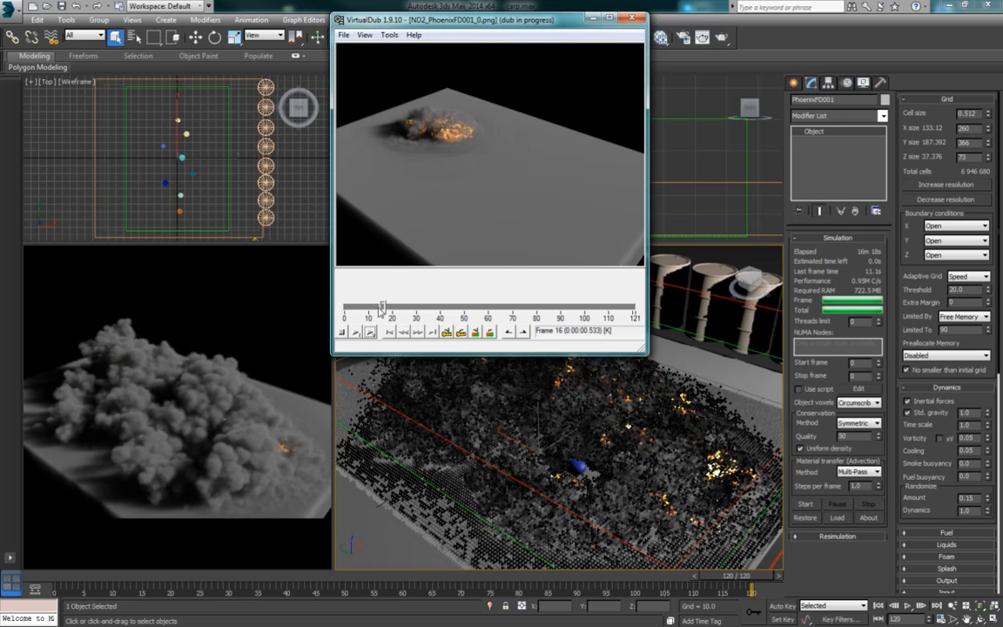
drag(435, 306, 415, 304)
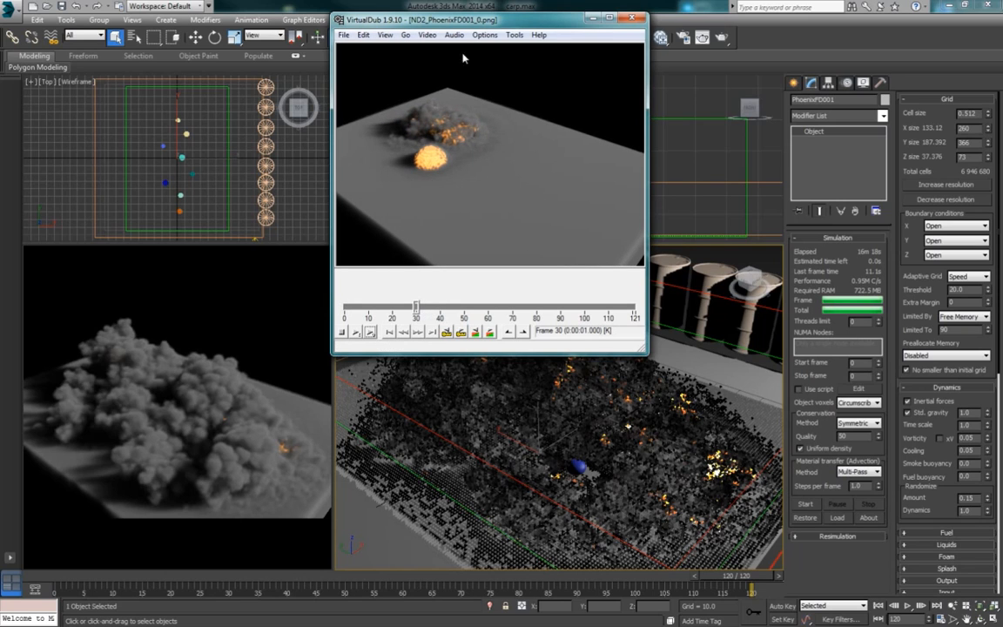
drag(484, 19, 282, 22)
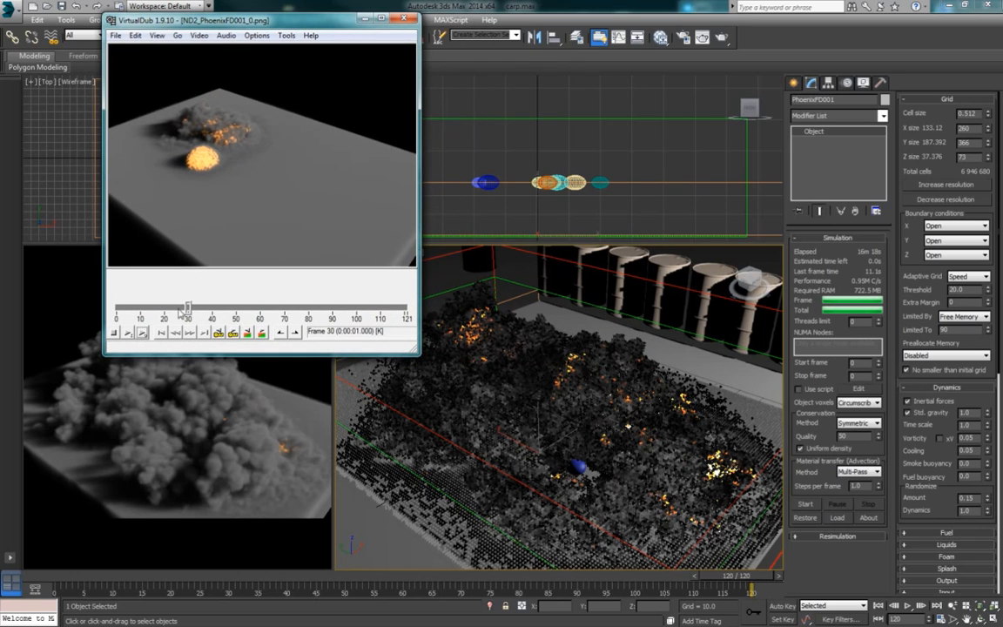
drag(187, 307, 184, 307)
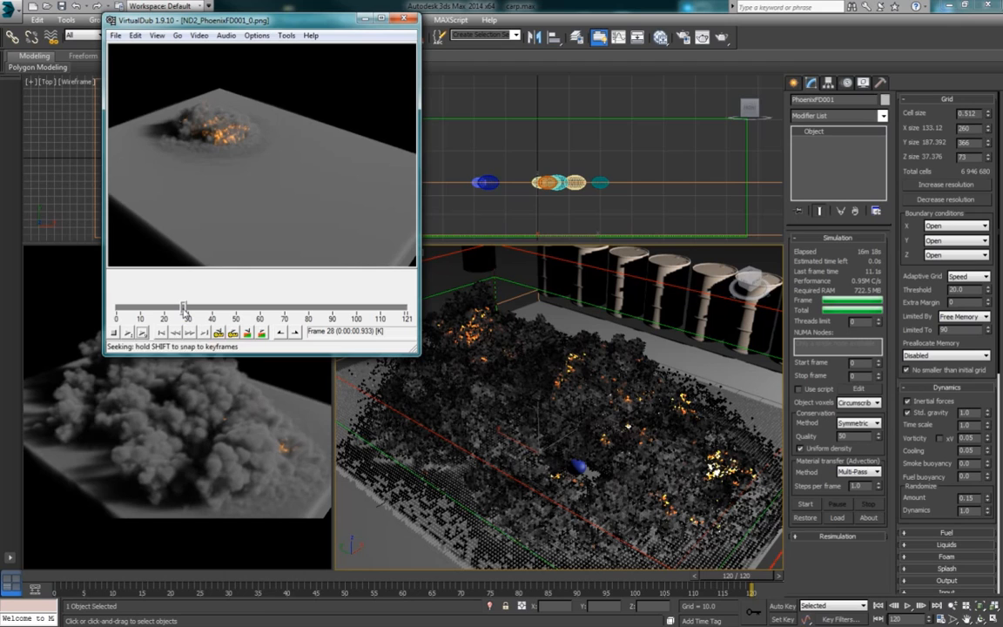
click(142, 333)
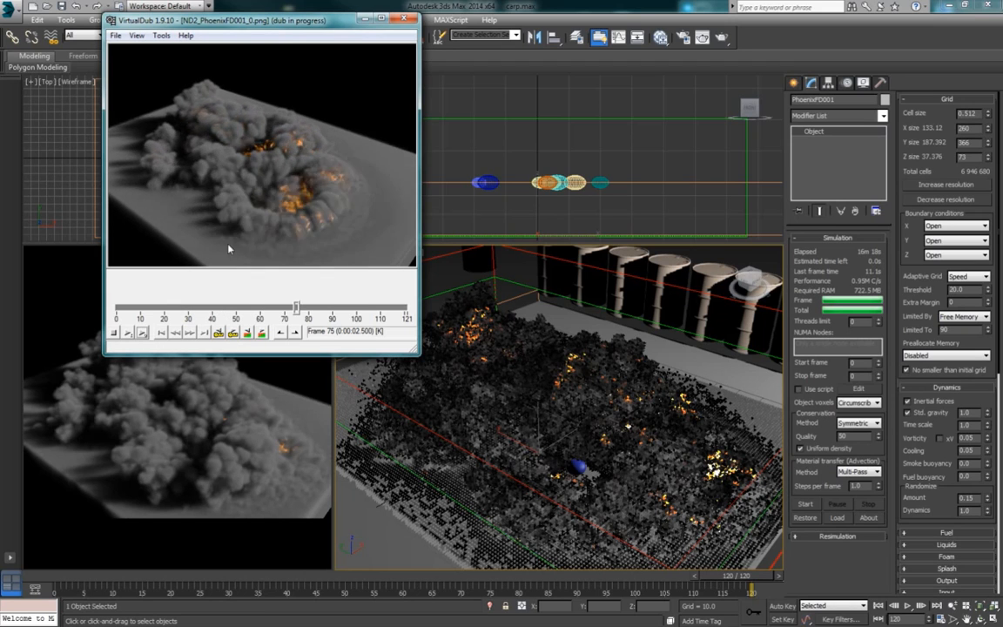
drag(403, 308, 349, 310)
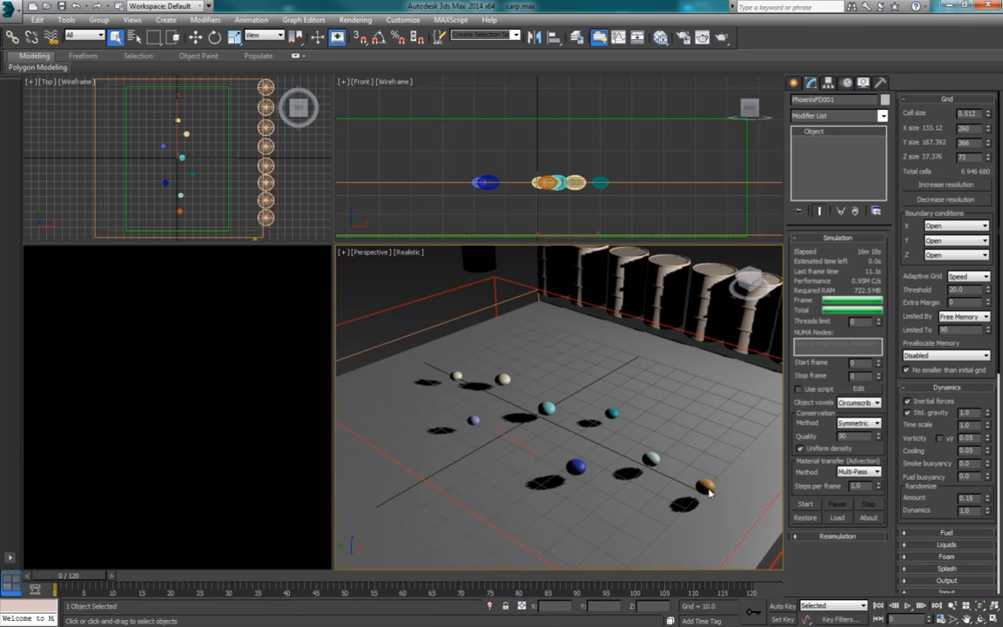
Step: Enlarge the orange Sphere008 to a radius of 3.65 and the light blue Sphere003 to a radius of 3.231
click(706, 487)
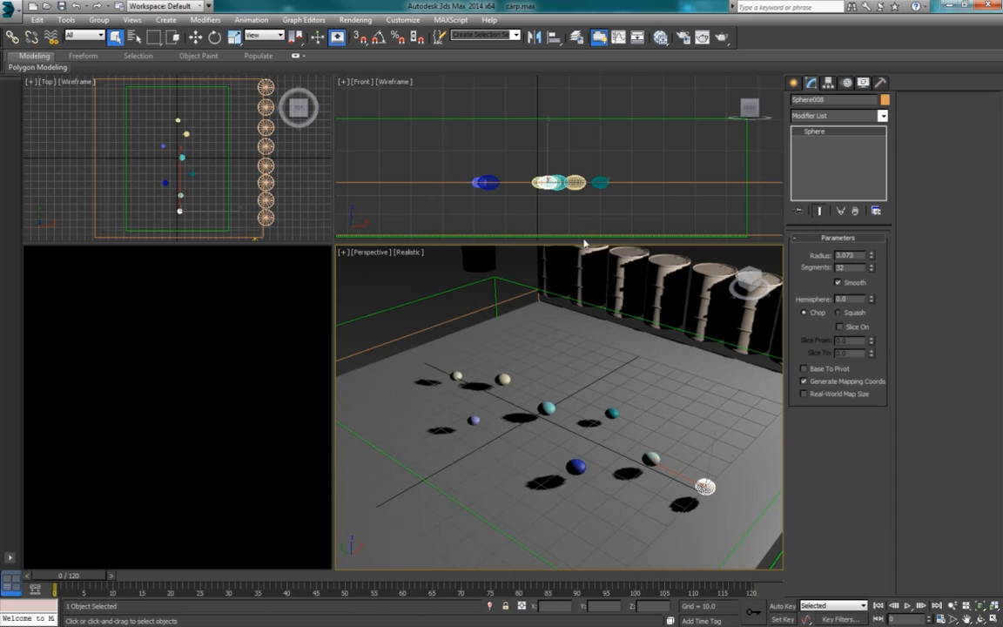
click(871, 253)
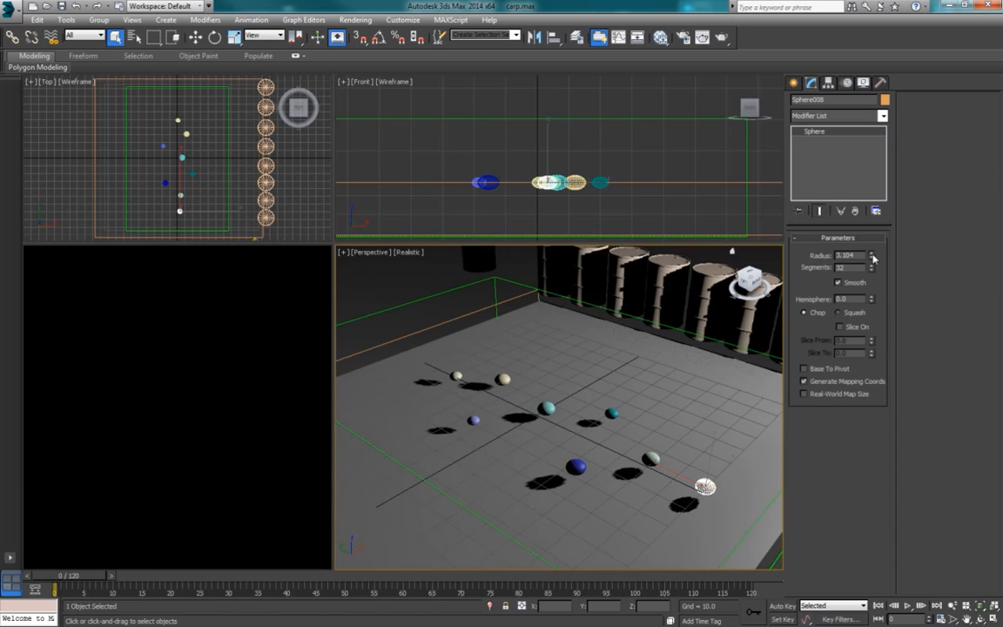
drag(873, 256, 874, 251)
click(472, 420)
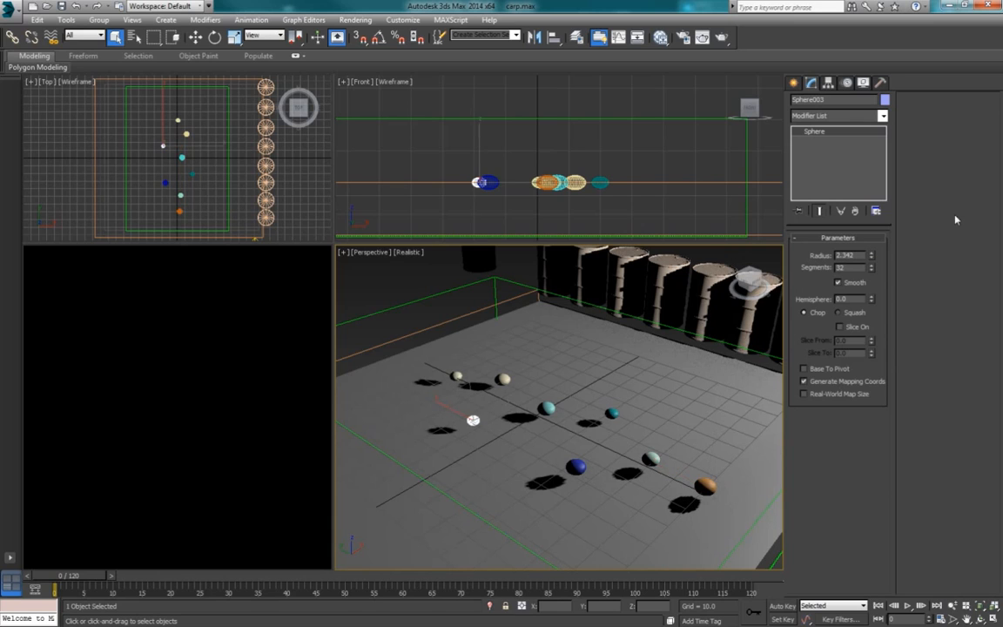
drag(871, 256, 879, 238)
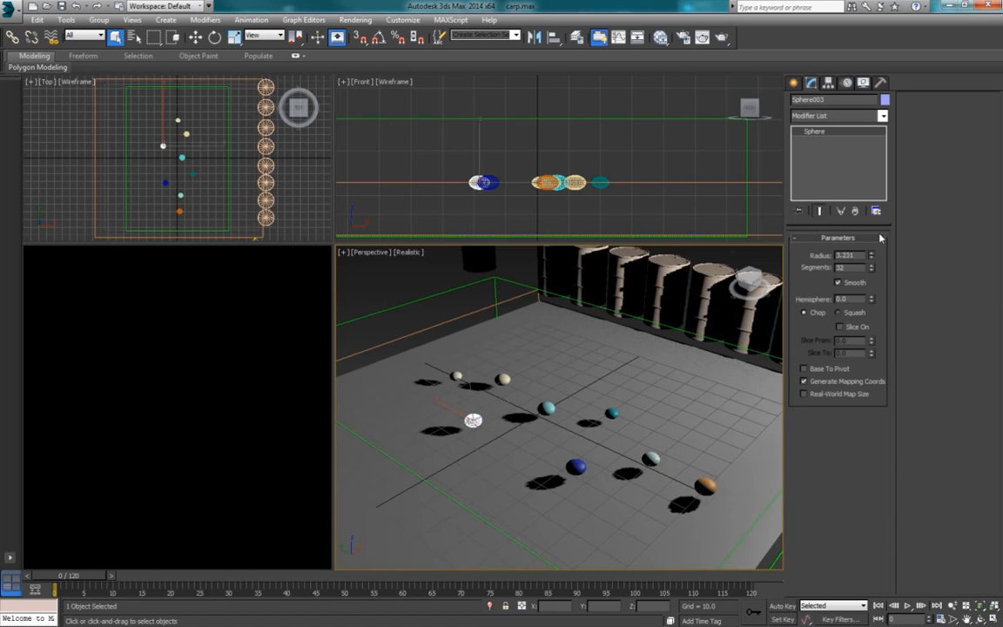
Step: Check the orange sphere's radius, and rerun the PhoenixFD001 simulation with the enlarged emitters
click(705, 485)
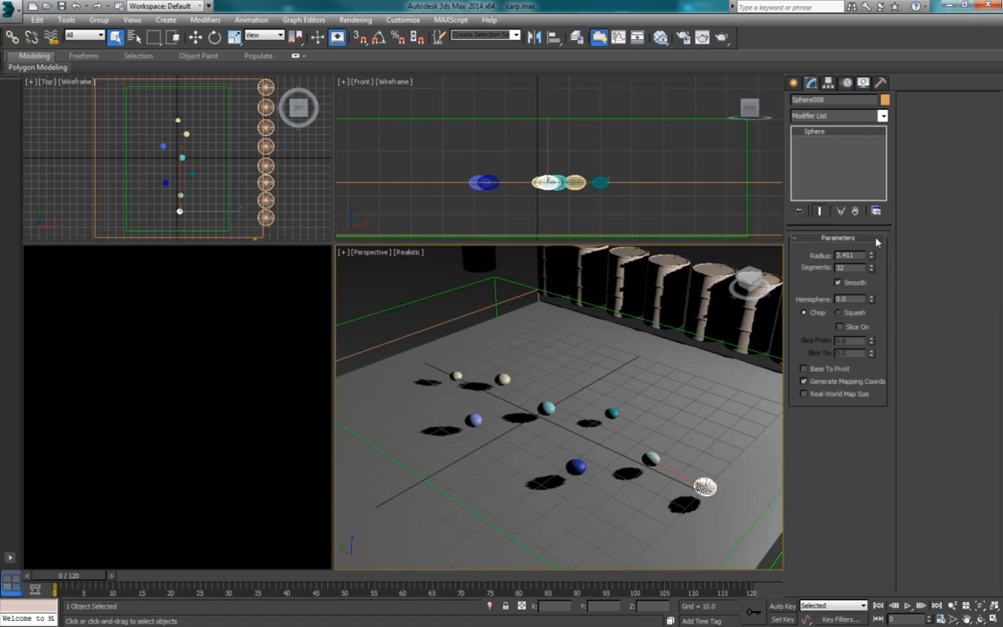
click(495, 284)
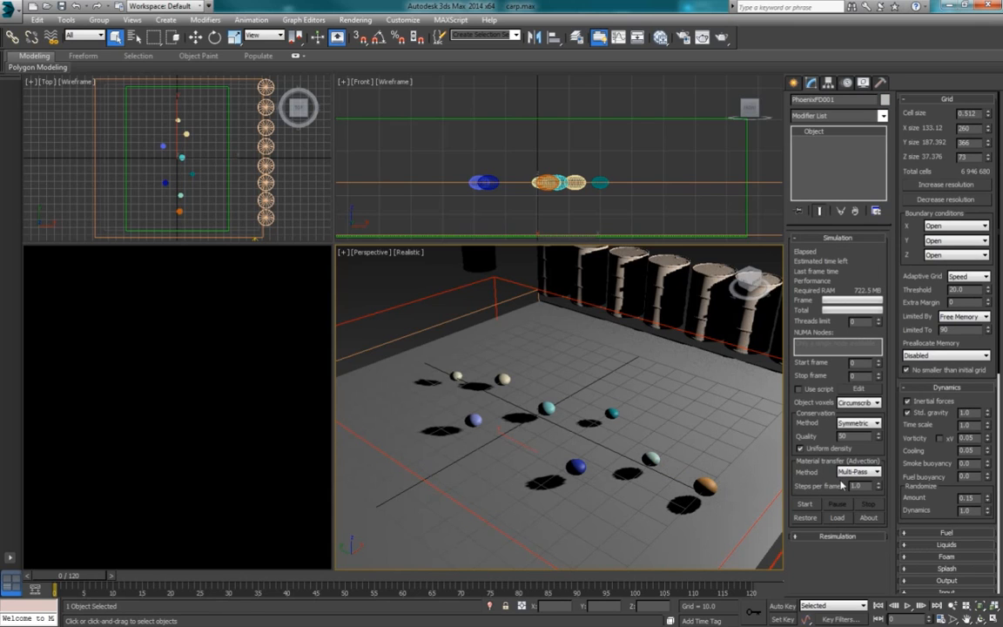
click(803, 504)
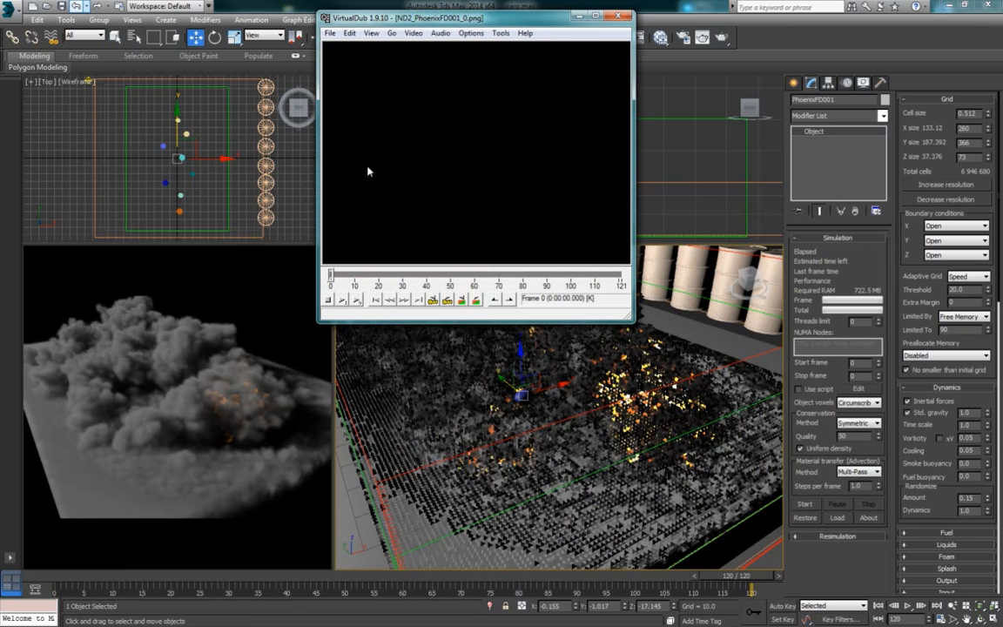
Step: Play the new preview sequence in VirtualDub, and replay it from the first frame
click(356, 300)
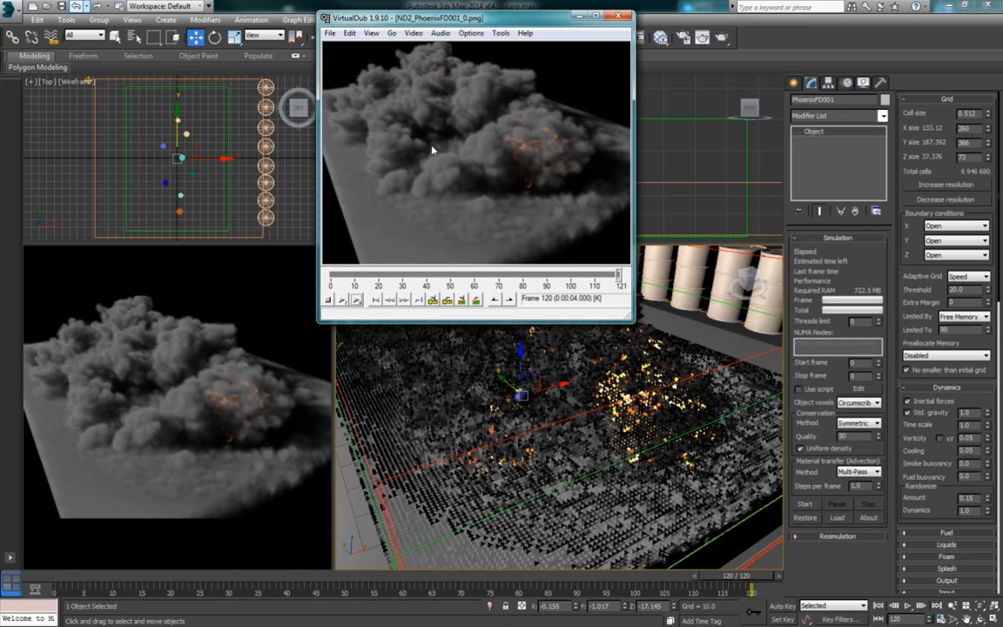
click(376, 301)
click(357, 300)
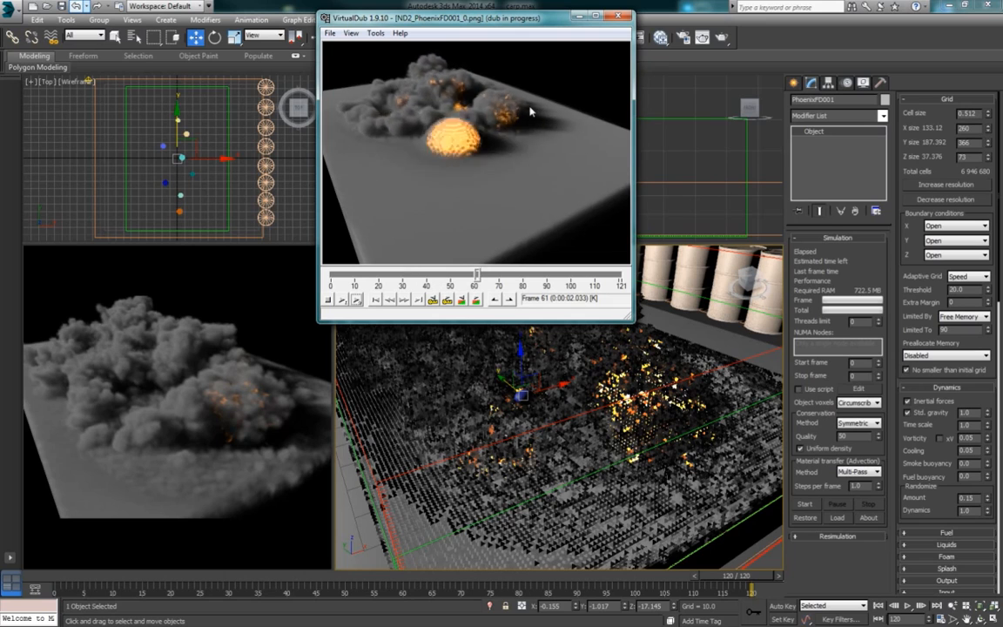
Step: Switch back to 3ds Max and lower the ground box Box001 to a Z position of -4.958
click(721, 196)
click(721, 196)
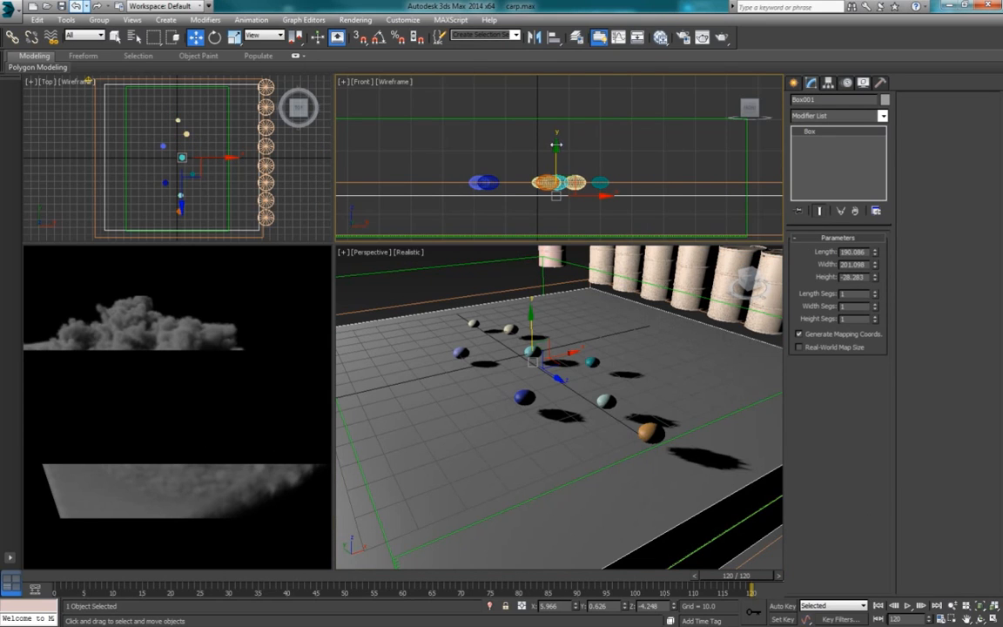
drag(556, 146, 557, 148)
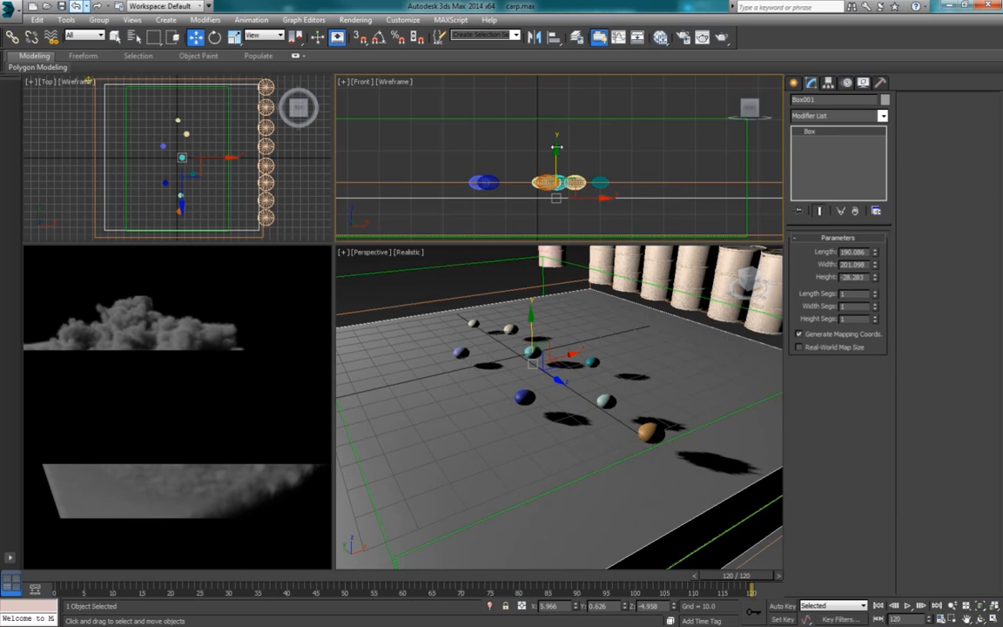
Step: Review the Grid, Dynamics and GPU Preview settings of the PhoenixFD001 simulator
click(586, 119)
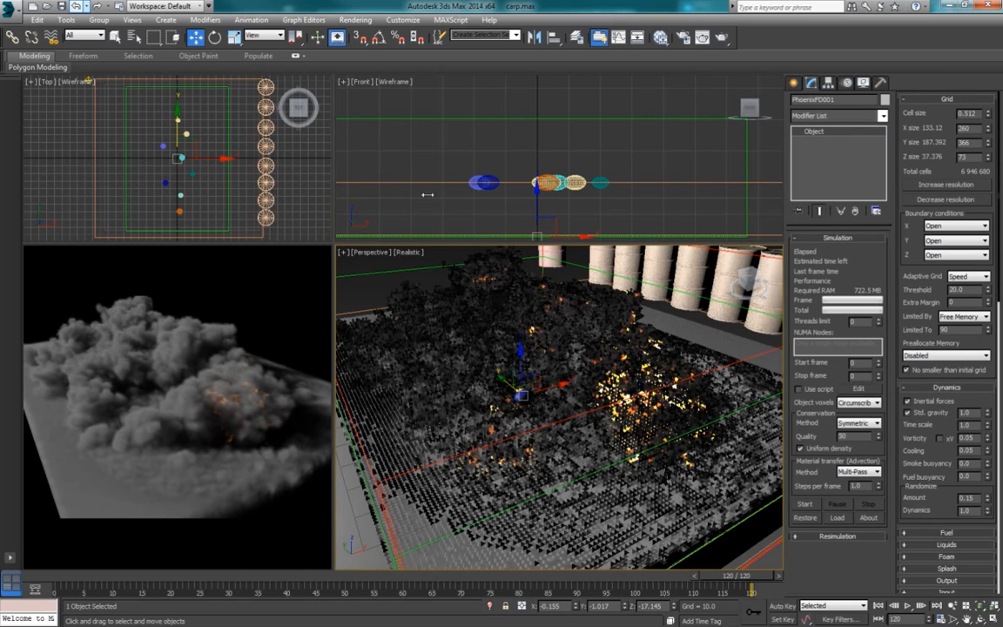
scroll(955, 468, down, 5)
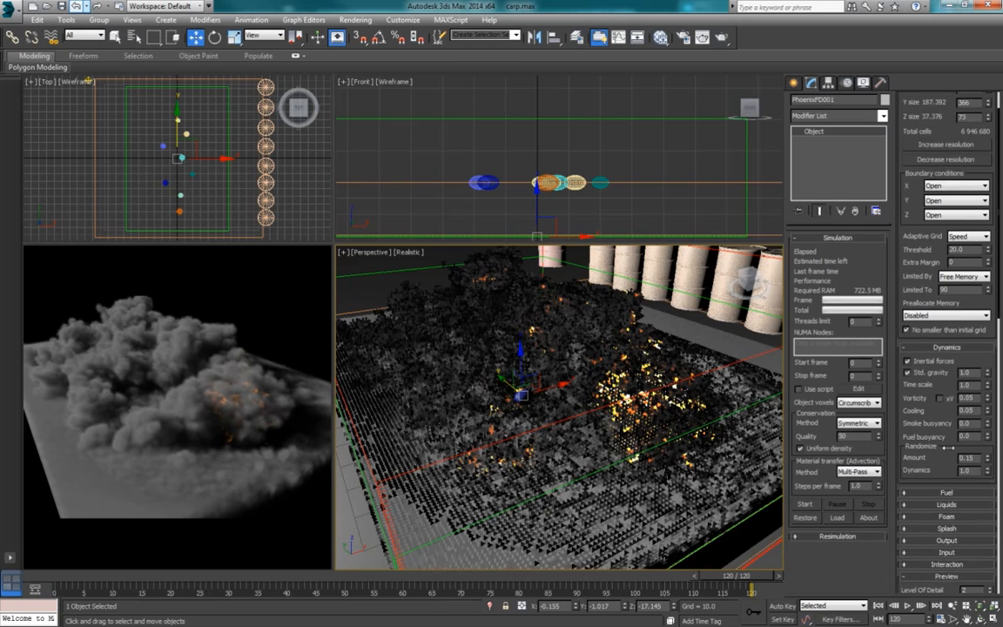
scroll(947, 445, down, 2)
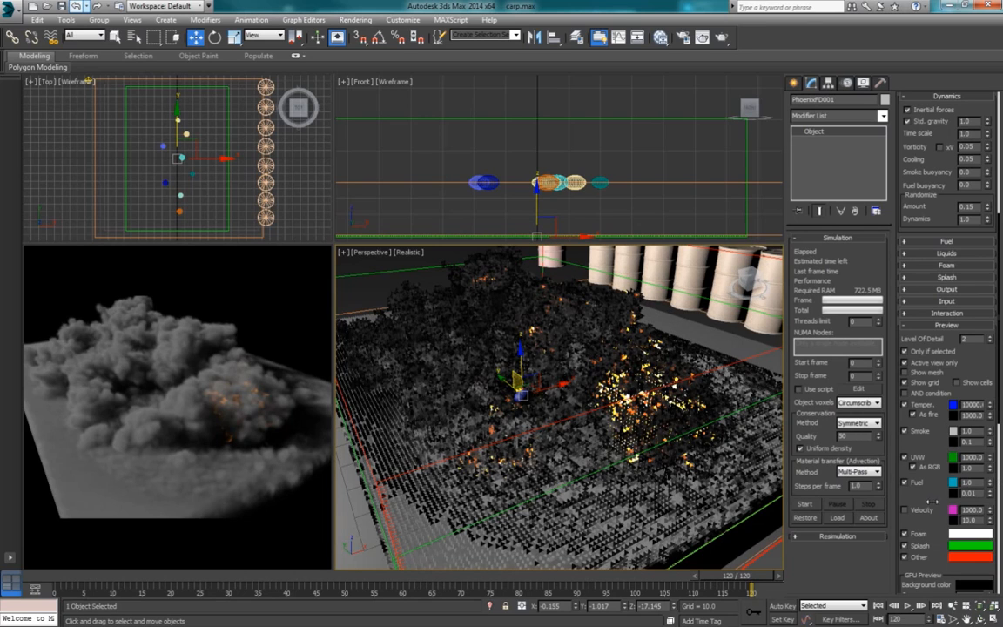
scroll(927, 483, down, 5)
scroll(933, 483, down, 3)
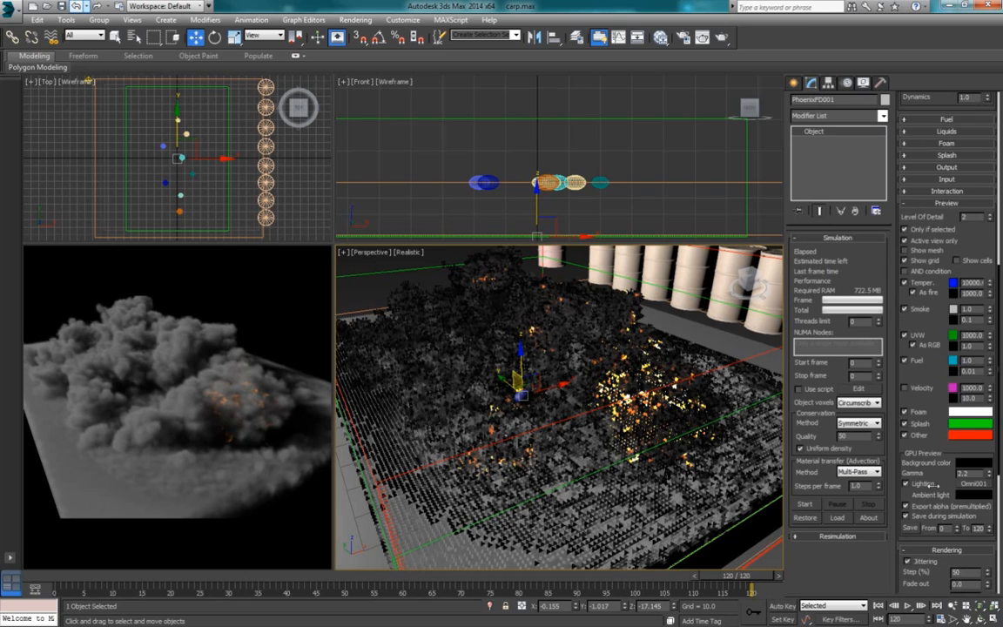
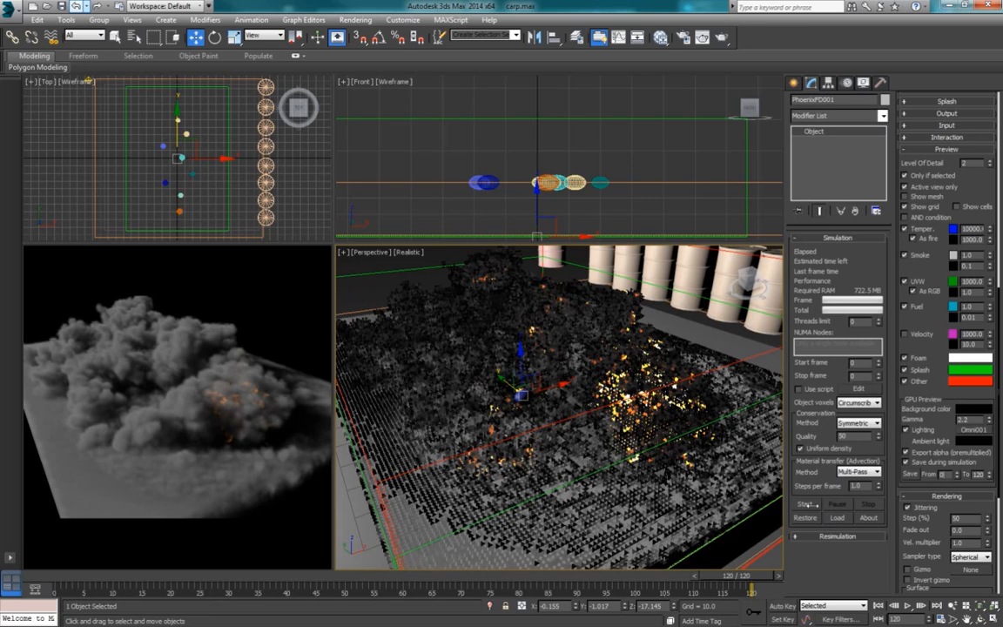
Step: Start the PhoenixFD001 simulation, and open the simulator's Colors and transparency render parameters
click(805, 504)
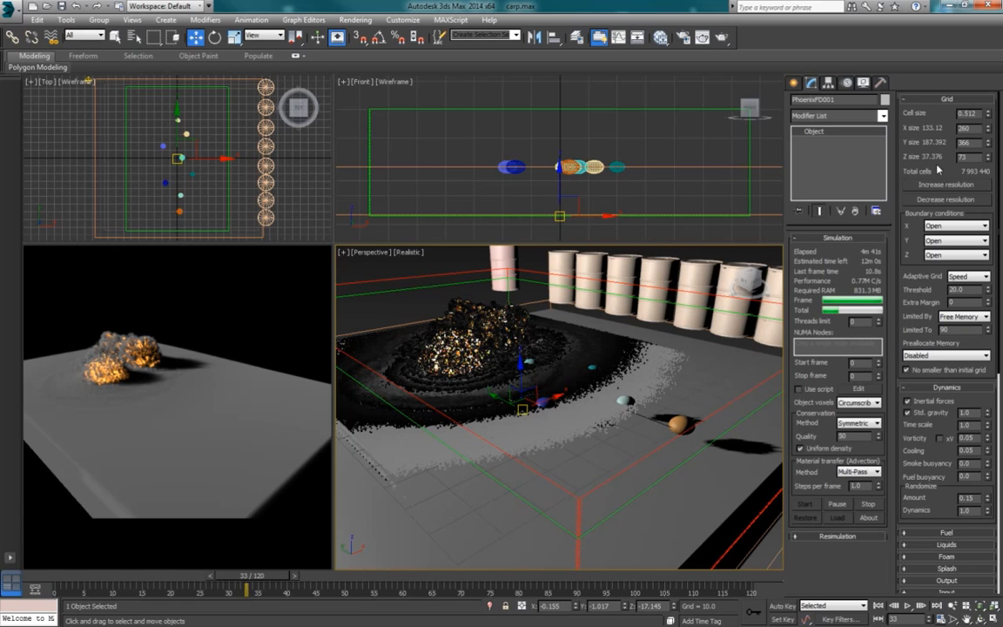
scroll(931, 287, down, 4)
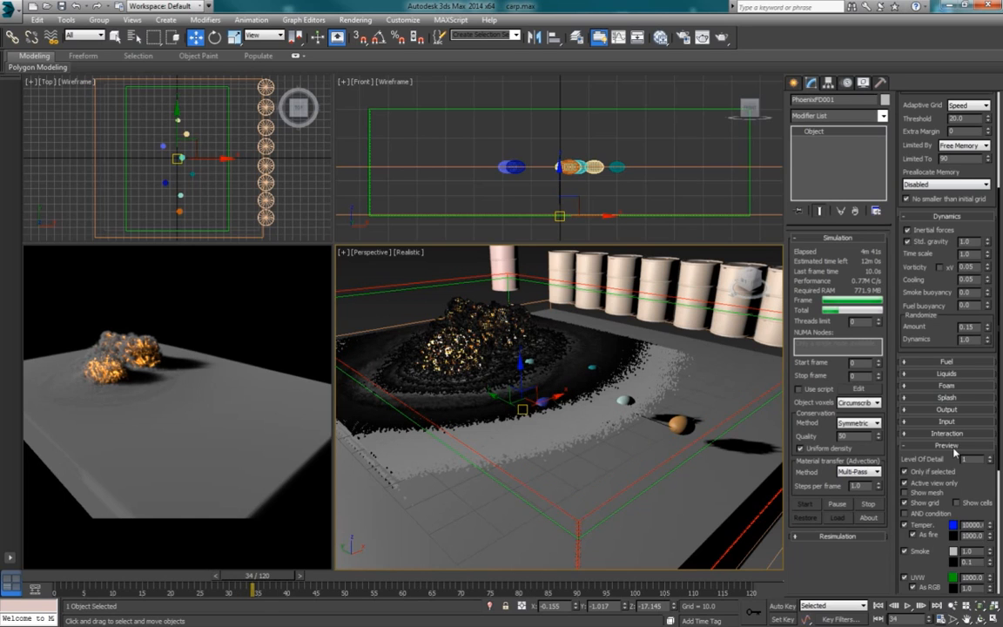
scroll(955, 453, down, 2)
scroll(955, 453, down, 4)
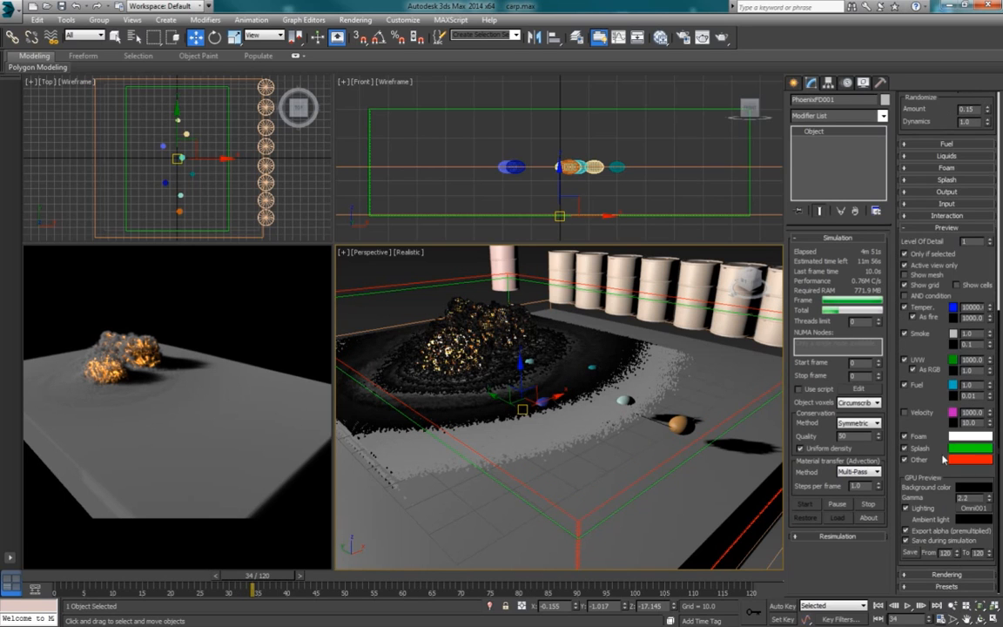
click(961, 576)
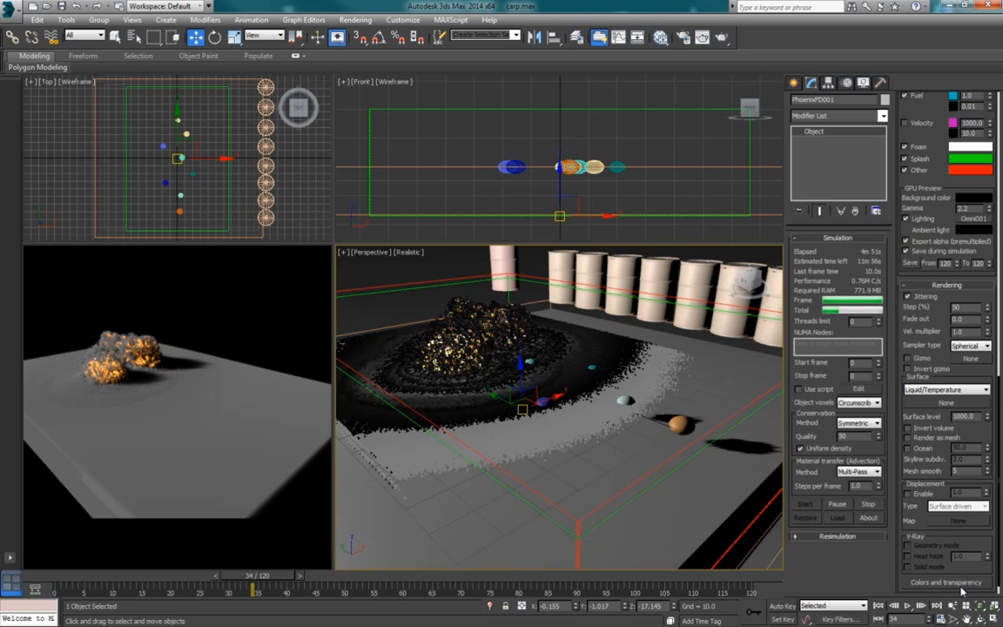
click(961, 584)
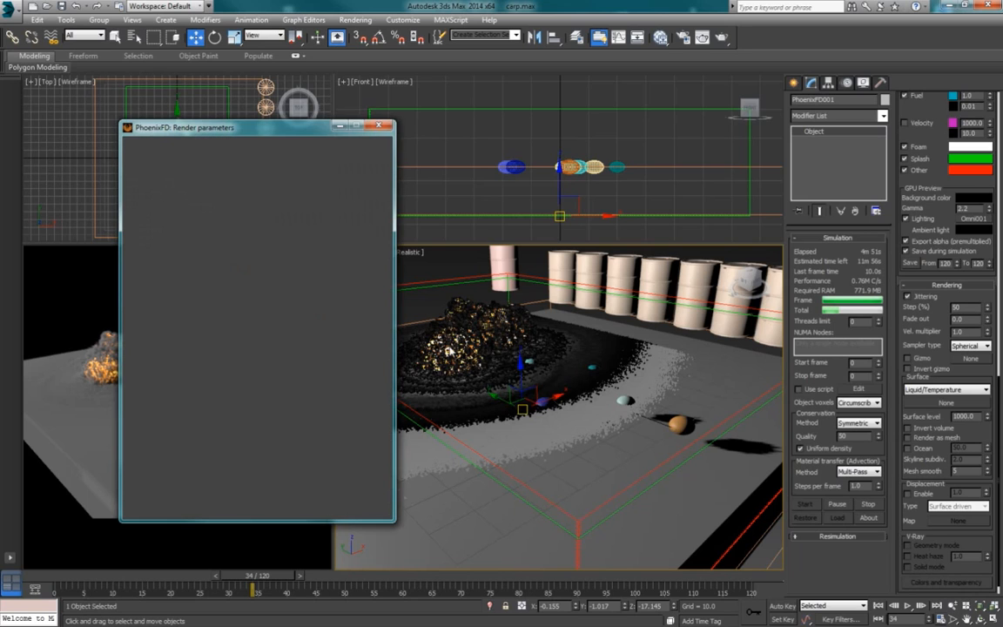
Step: Review the Fire settings, color gradient and luminance curve, and check the Smoke density settings
drag(257, 134, 778, 85)
click(711, 116)
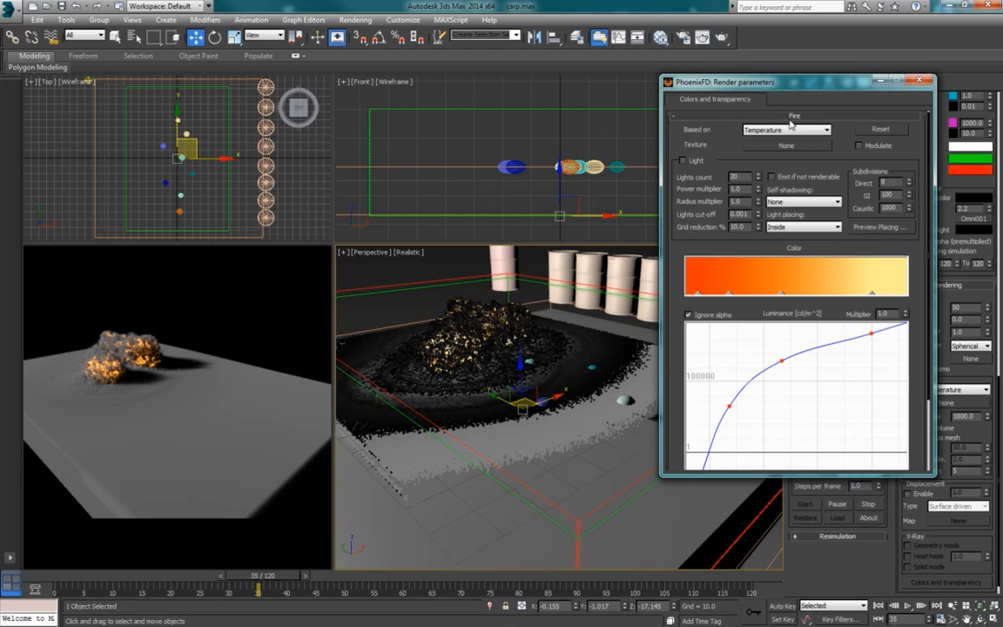
scroll(908, 296, down, 3)
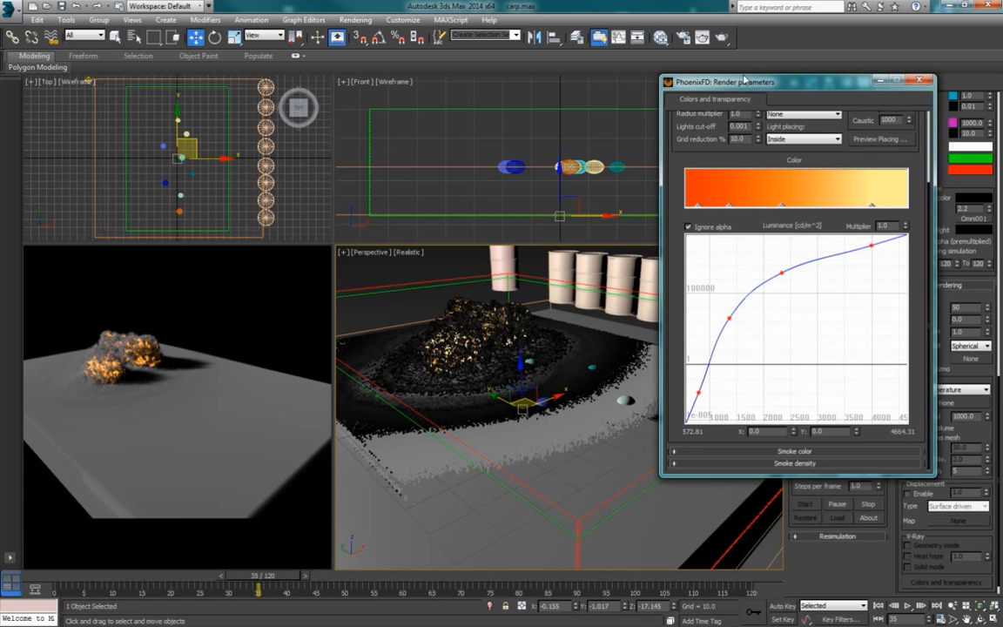
drag(739, 82, 670, 72)
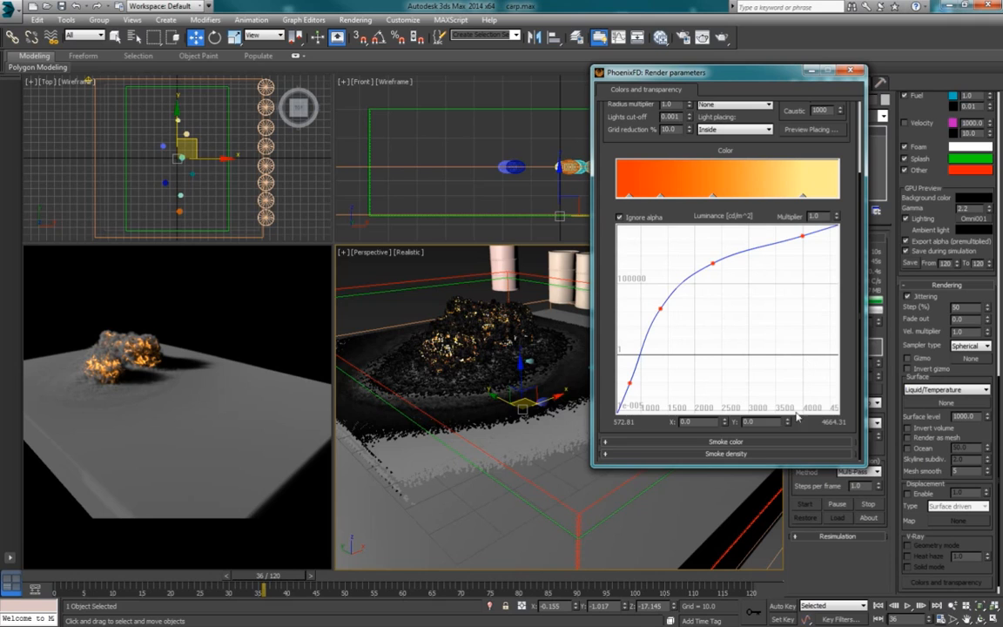
click(753, 455)
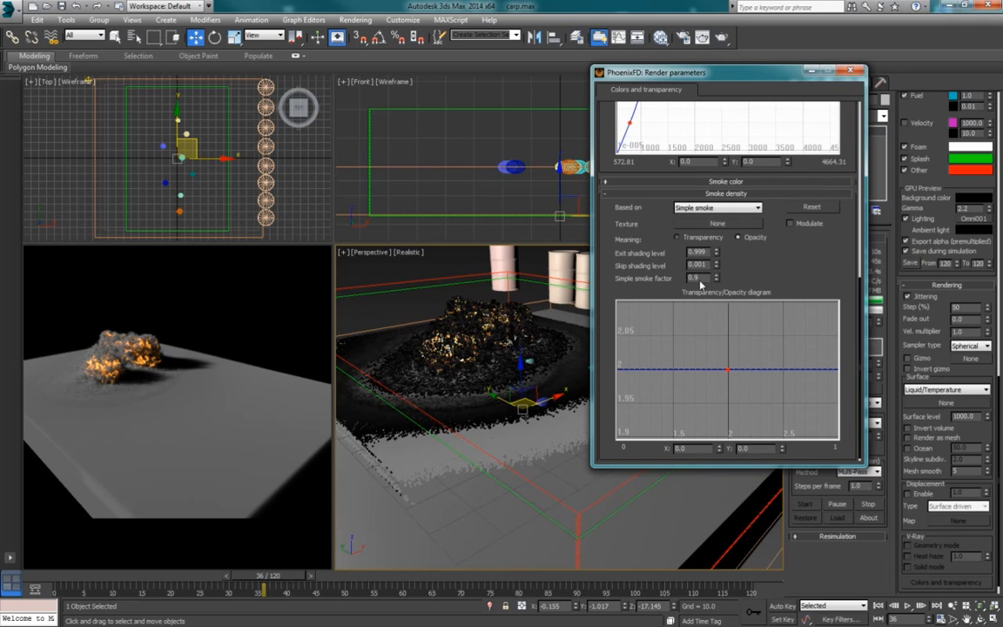
click(692, 192)
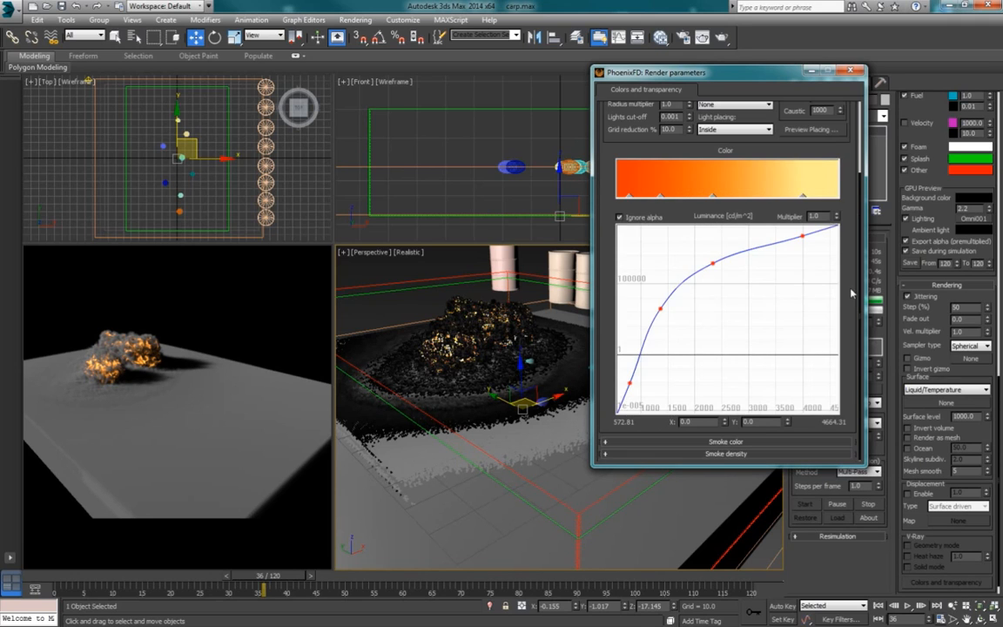
scroll(857, 295, up, 3)
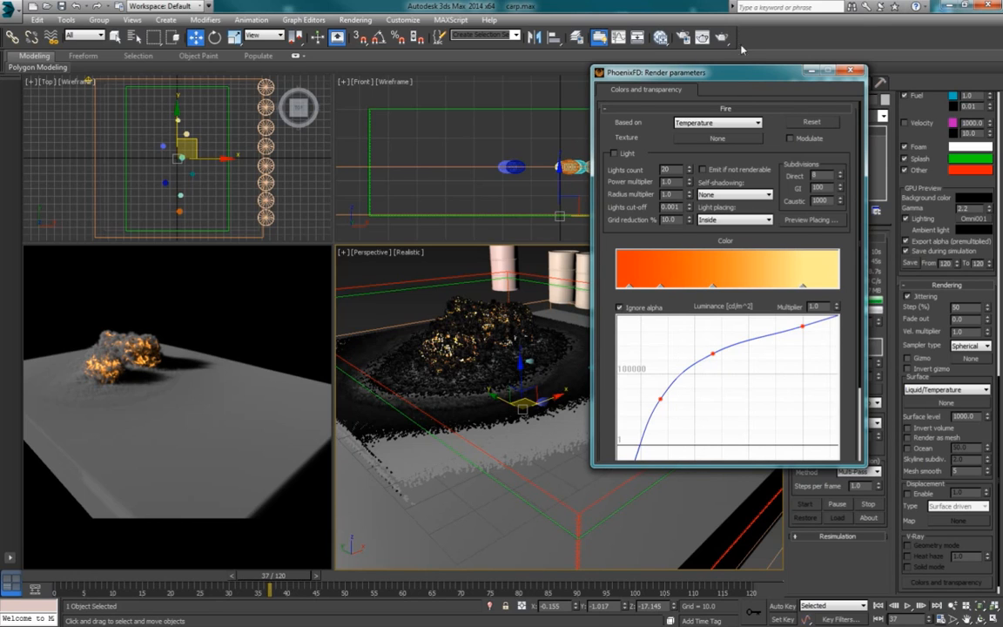
Step: Render the current frame of the Perspective view, and examine the explosion's fire and smoke
drag(738, 80, 737, 36)
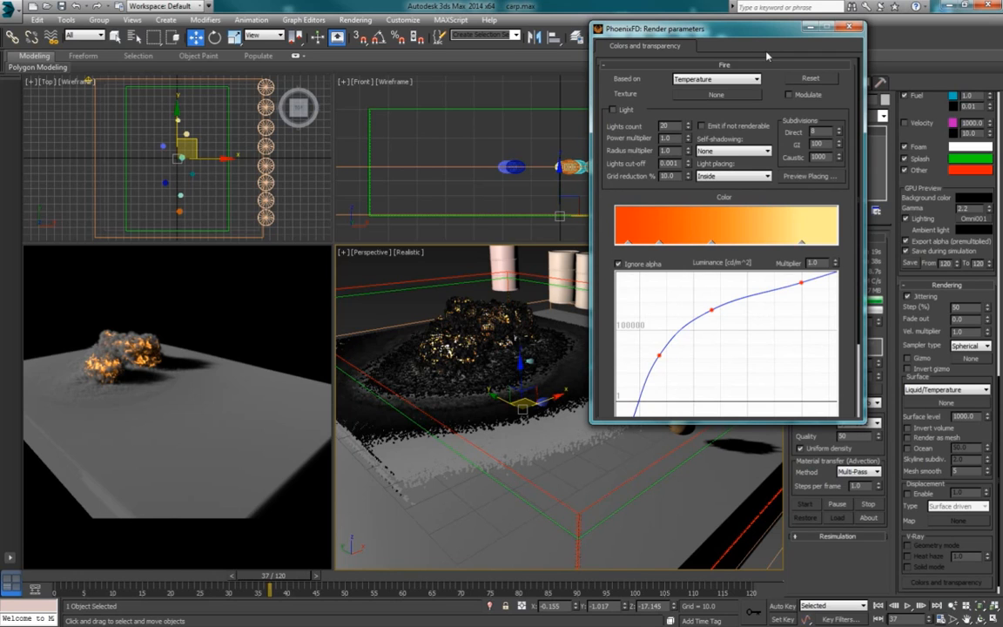
drag(759, 34, 843, 133)
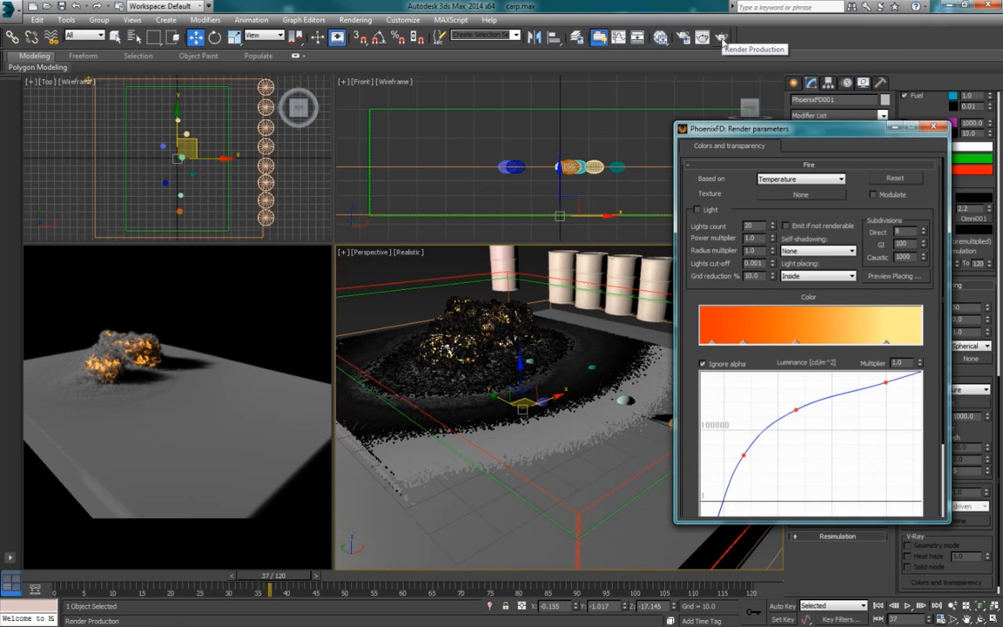
click(721, 39)
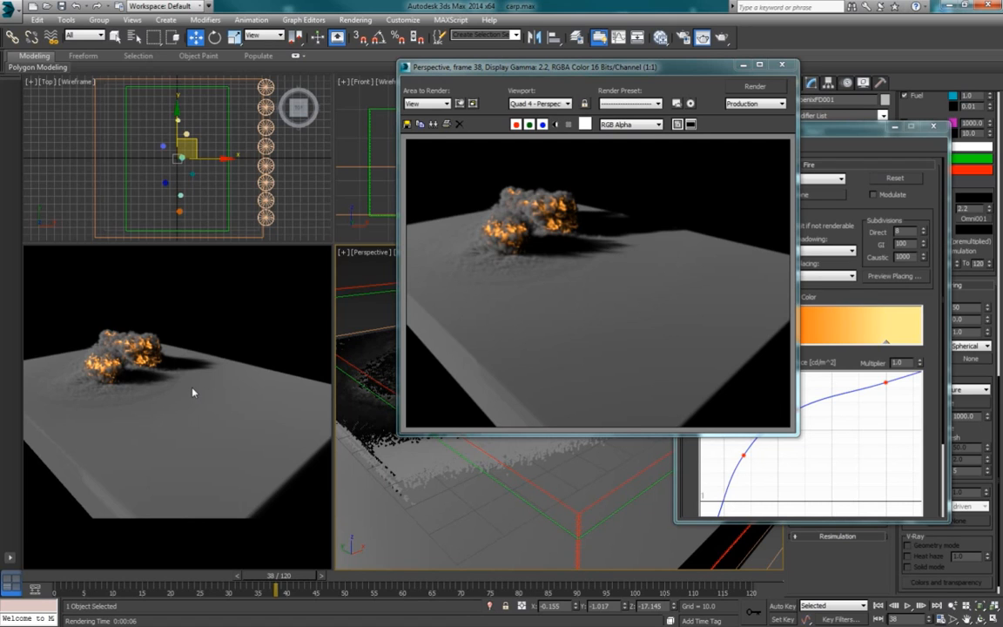
drag(658, 70, 591, 69)
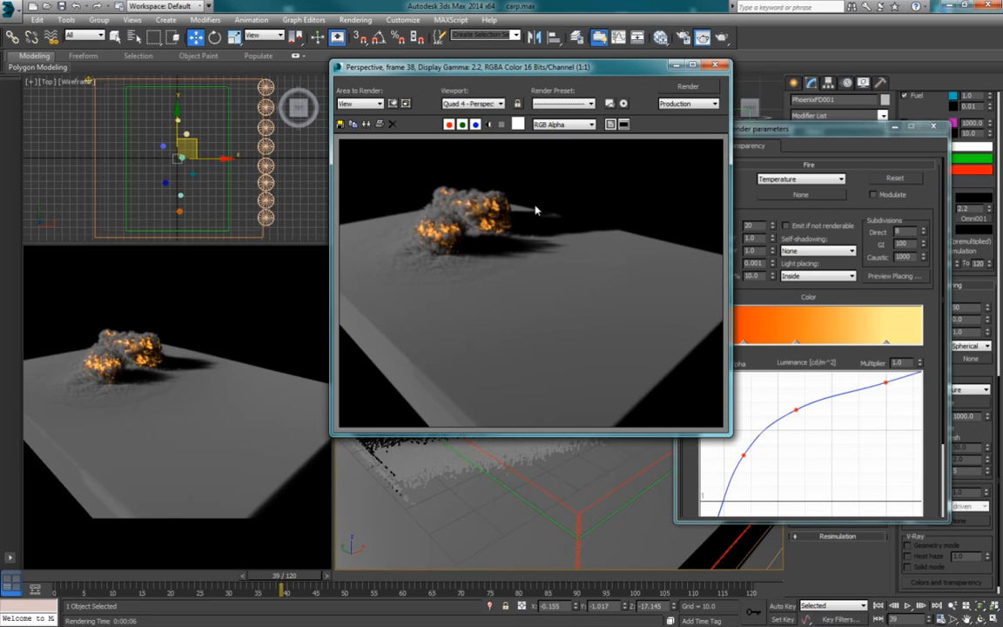
key(period)
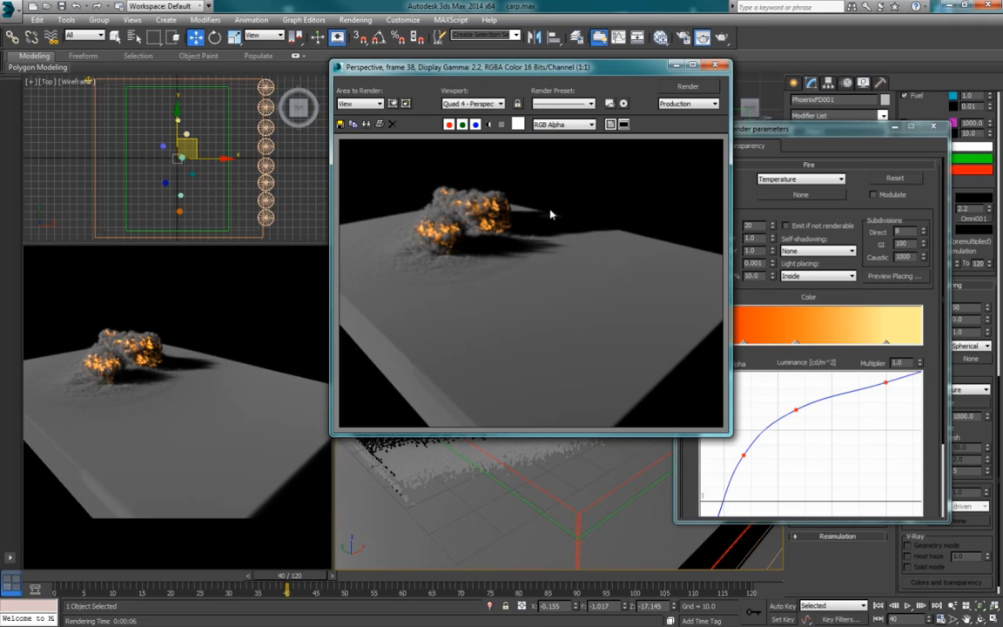
Step: Arrange the render windows side by side, and enable Light emission in the Fire parameters
drag(637, 73, 508, 51)
drag(753, 135, 740, 106)
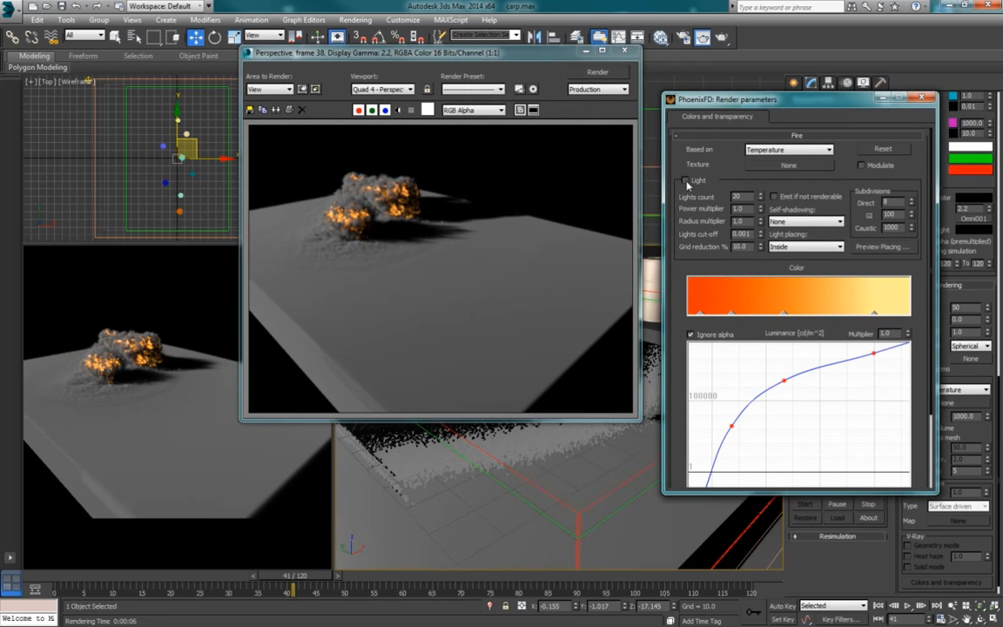
click(685, 180)
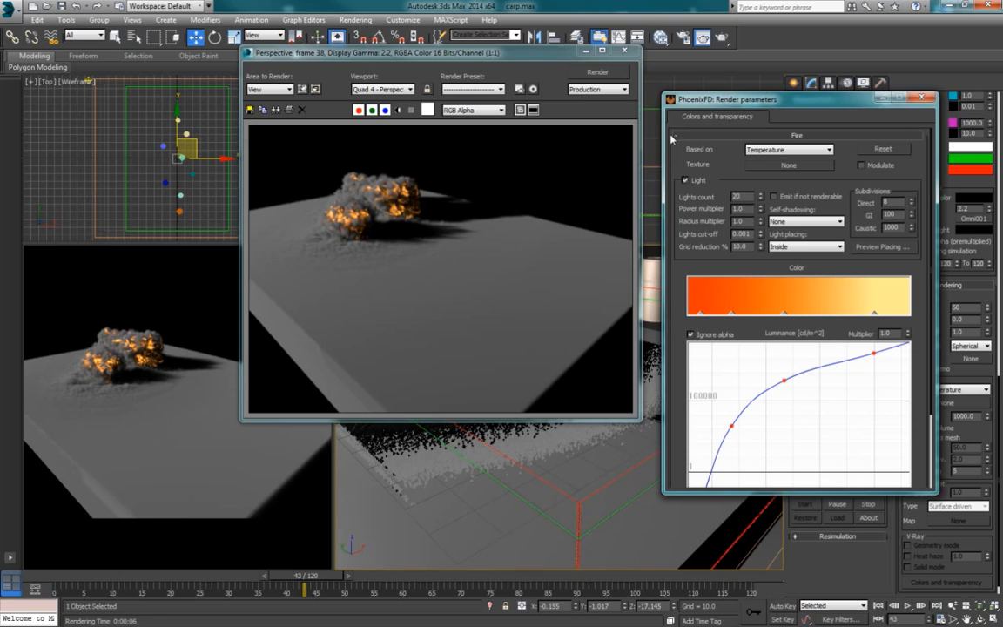
drag(740, 103, 725, 83)
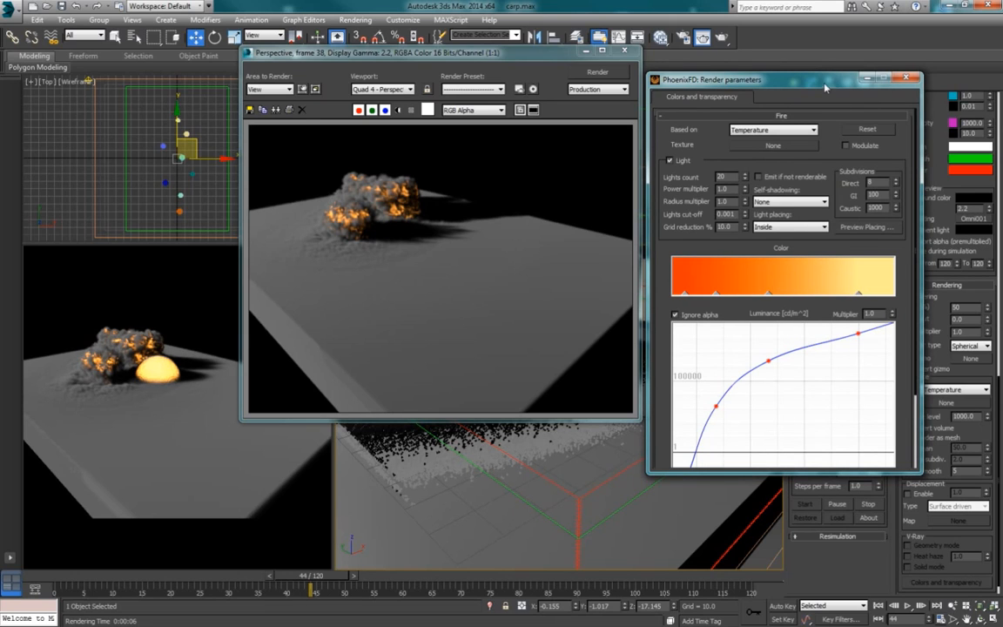
drag(823, 85, 825, 78)
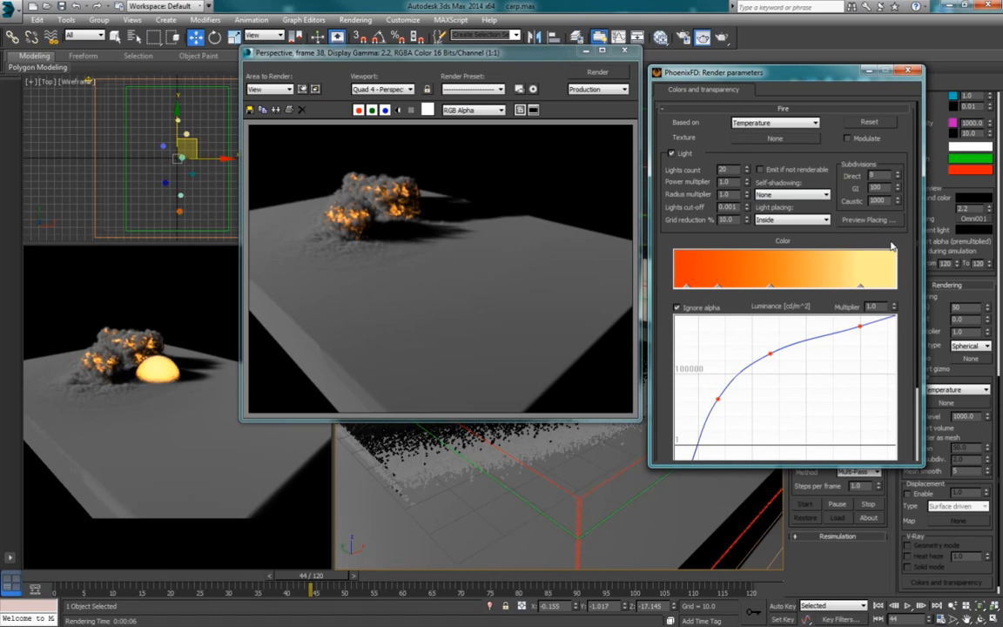
Step: Set the fire's light placing to Simple, close the rendered frame, and preview the light placing
click(824, 221)
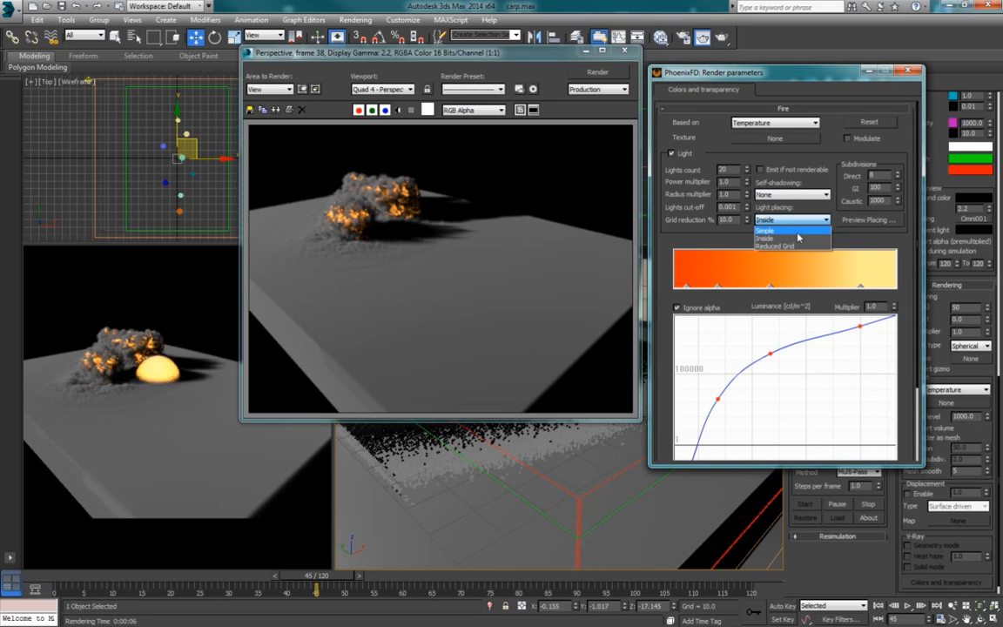
click(797, 231)
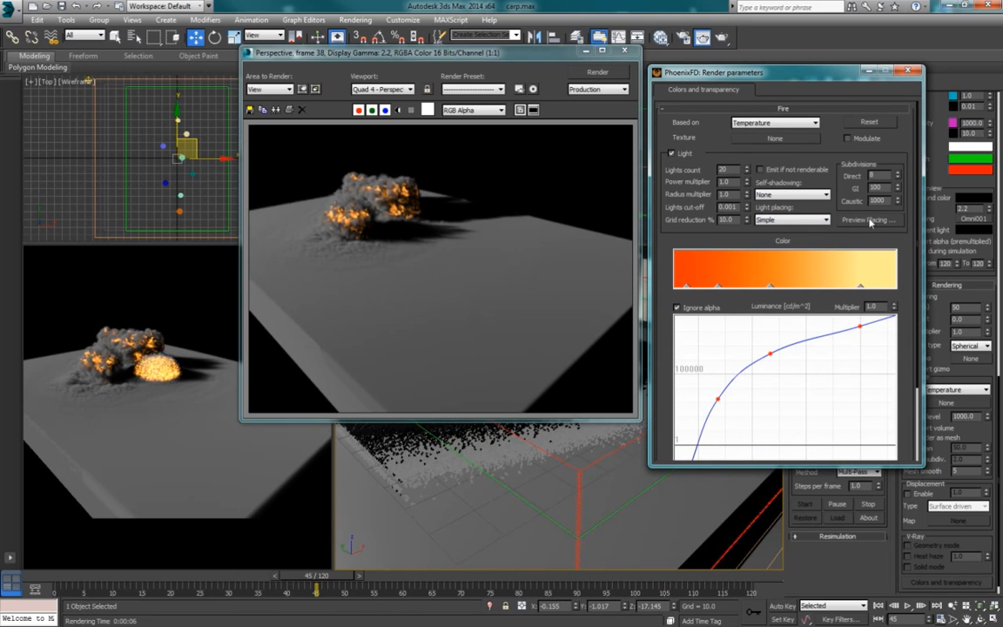
click(623, 50)
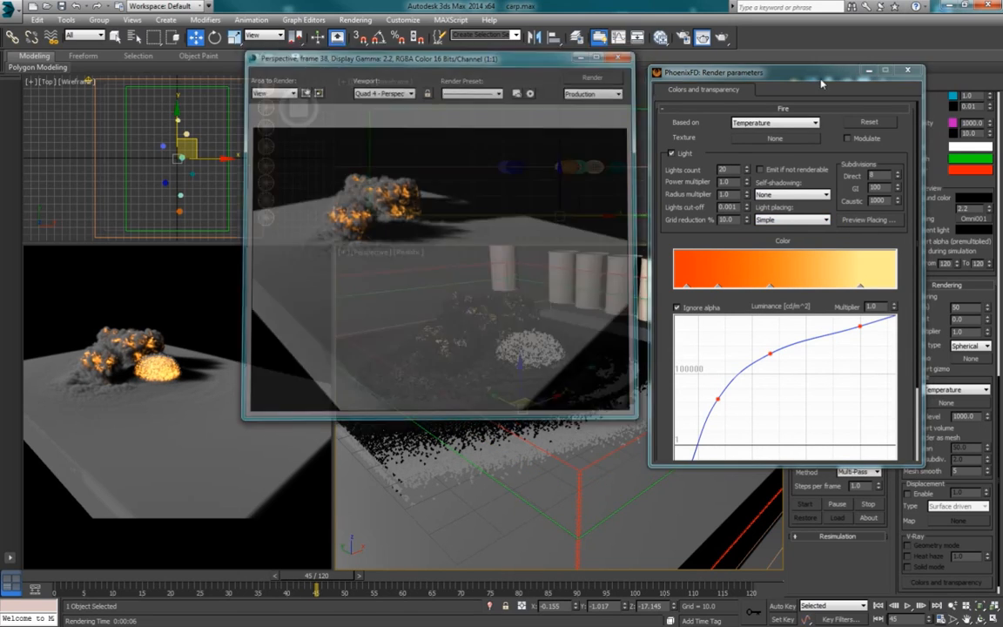
drag(743, 72, 790, 48)
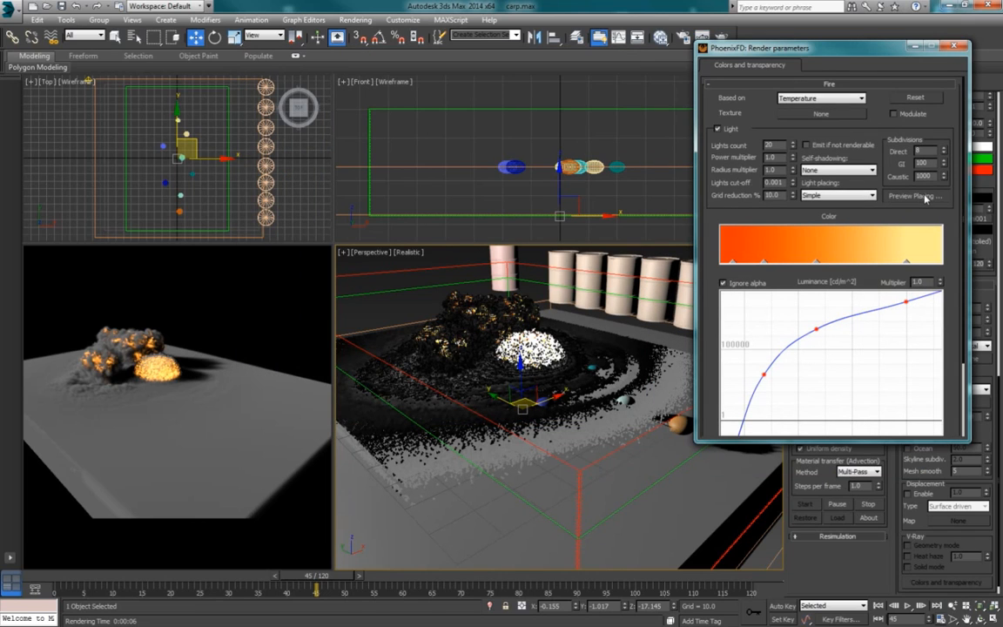
click(924, 196)
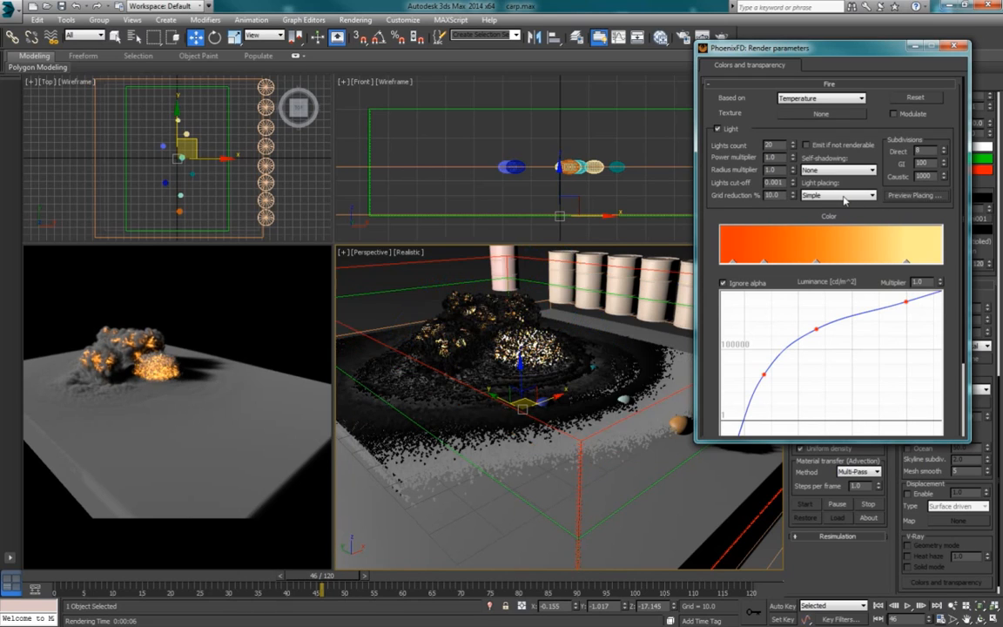
Step: Set the fire's light placing to Inside, with a lights count of 20
click(844, 196)
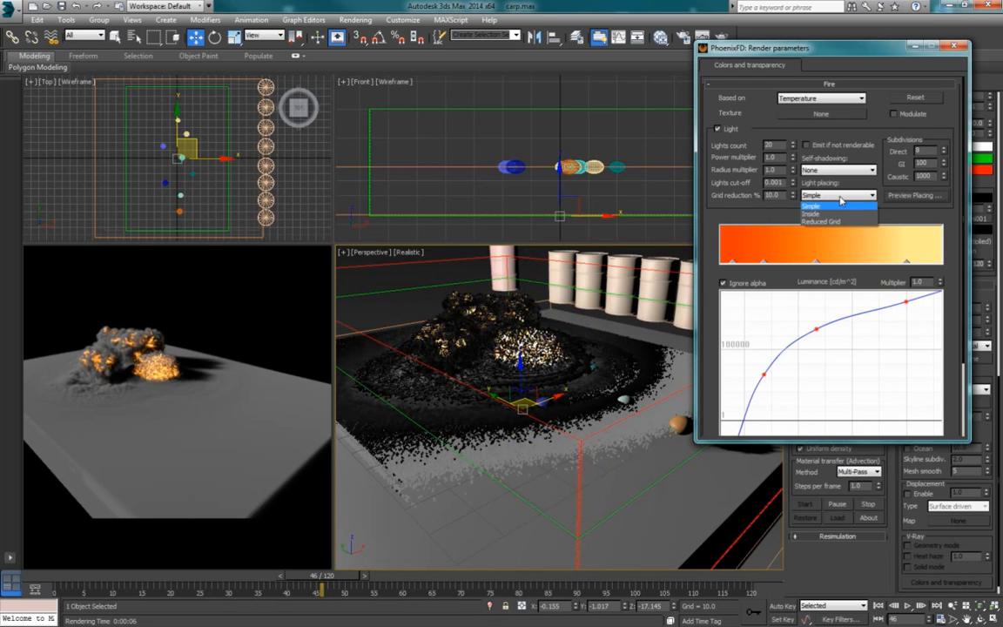
click(777, 147)
double_click(777, 148)
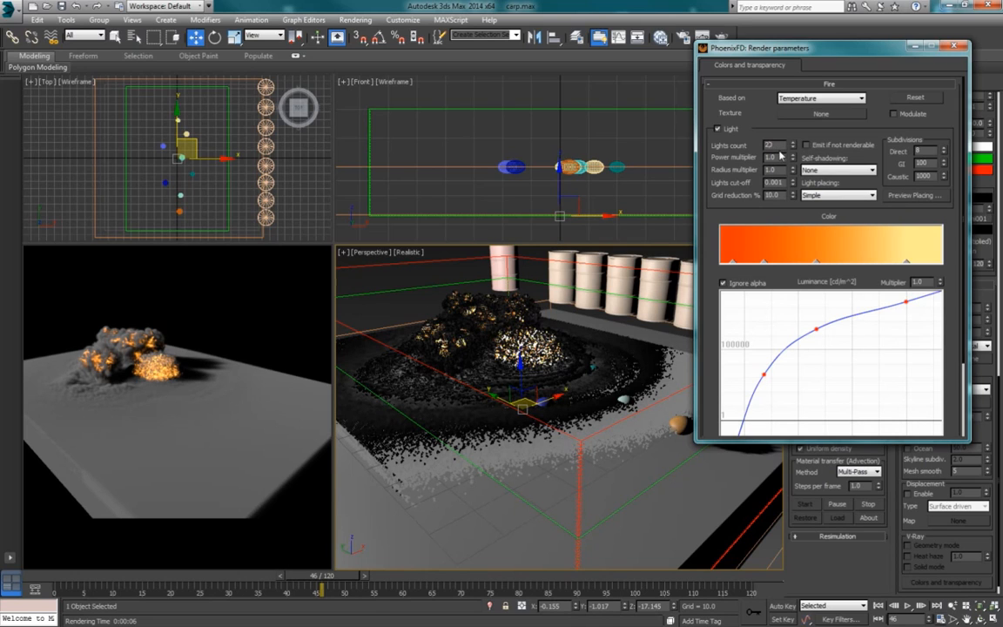
double_click(771, 146)
text(200)
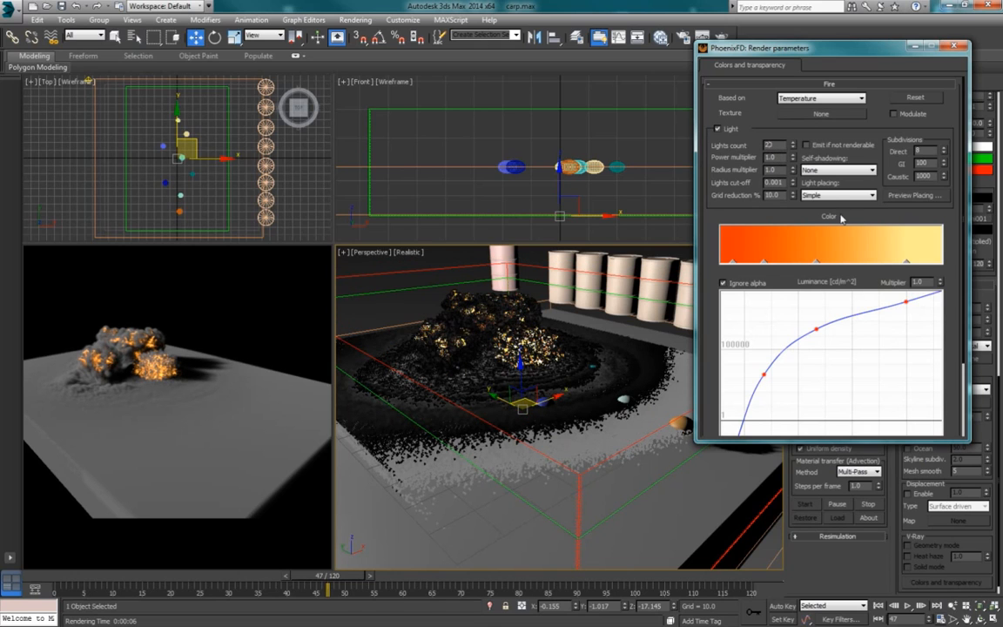
click(838, 196)
click(811, 213)
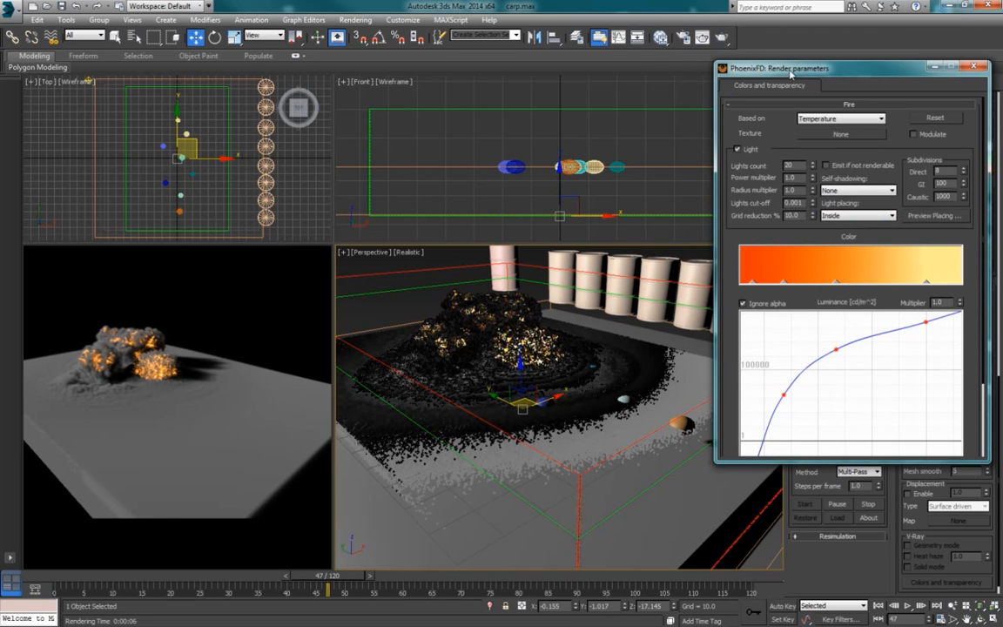
Step: Test-render the Perspective view with fire lights enabled, close the rendered frame, and preview the Inside light placing
click(722, 38)
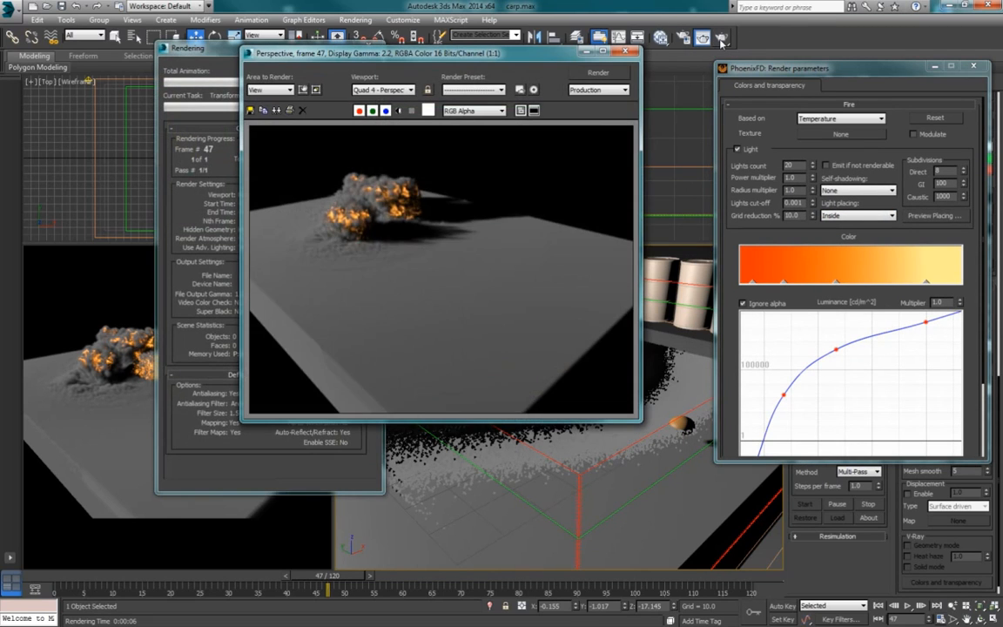
click(626, 50)
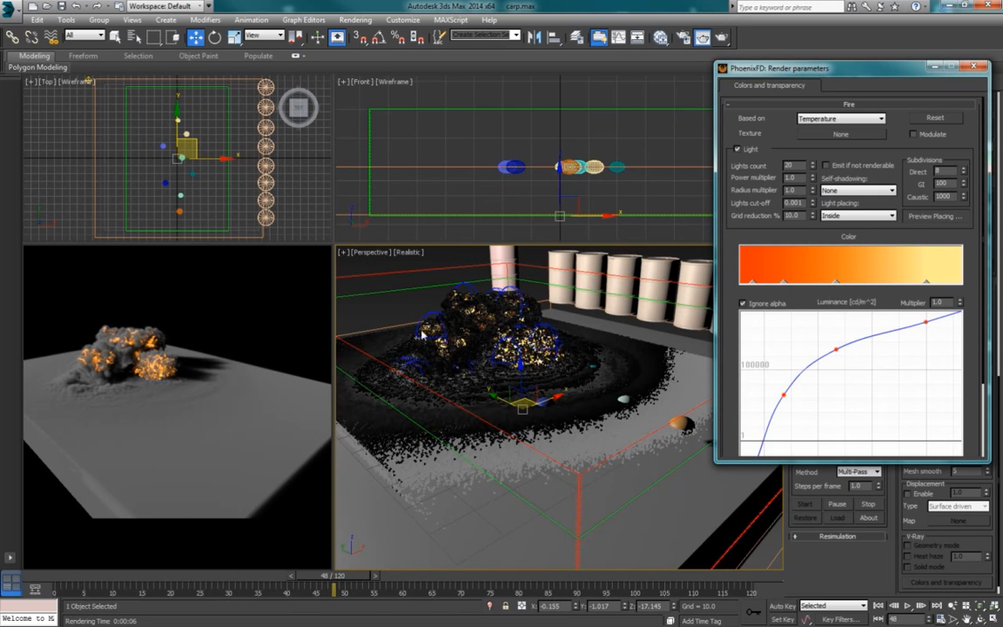
click(929, 217)
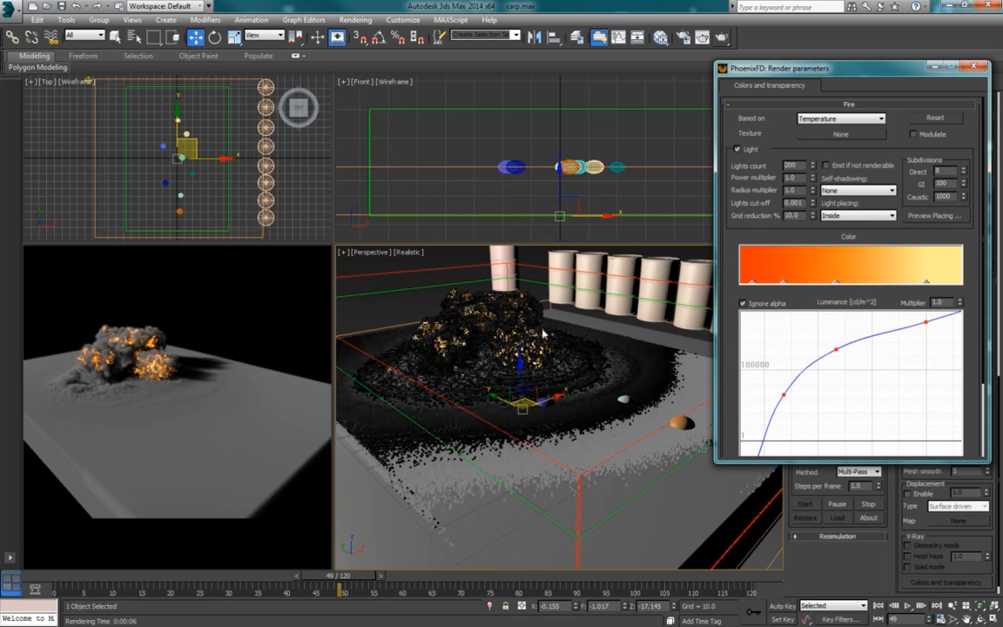
Step: Reduce the fire's lights count to 20
click(844, 73)
key(period)
drag(844, 72, 840, 67)
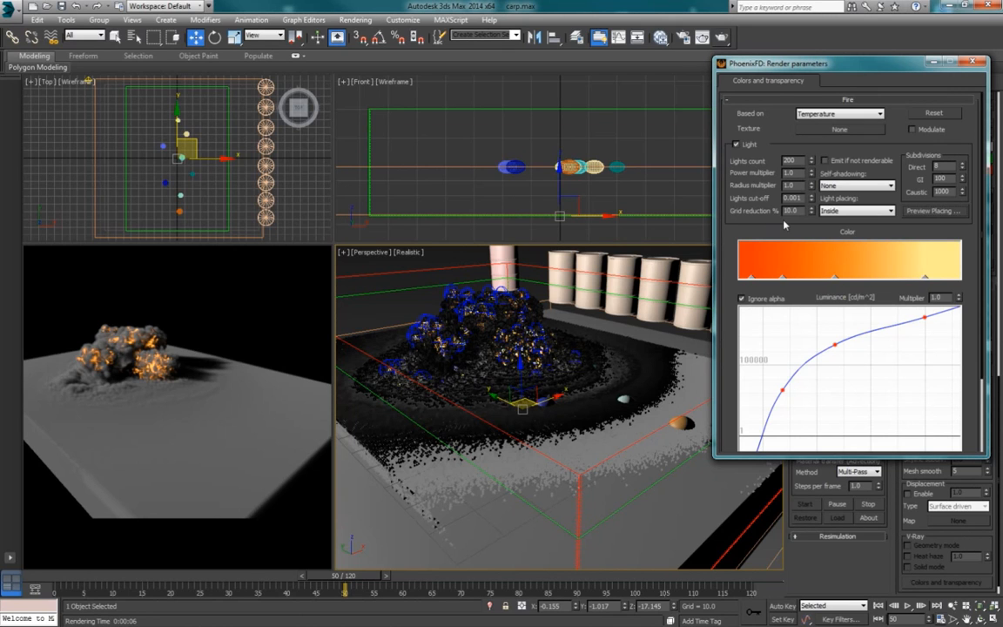
double_click(792, 160)
click(794, 161)
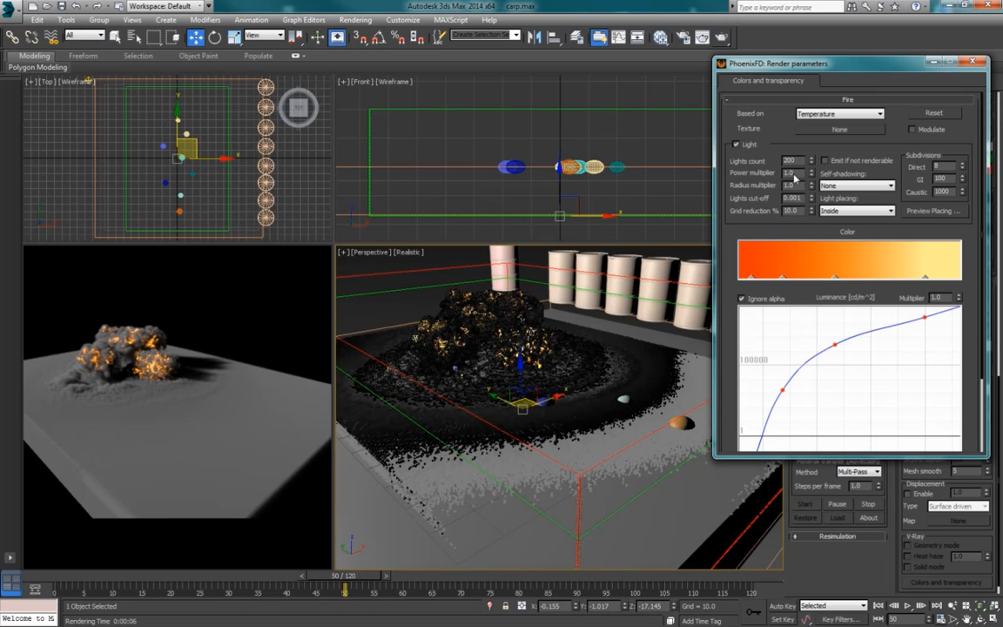
key(Return)
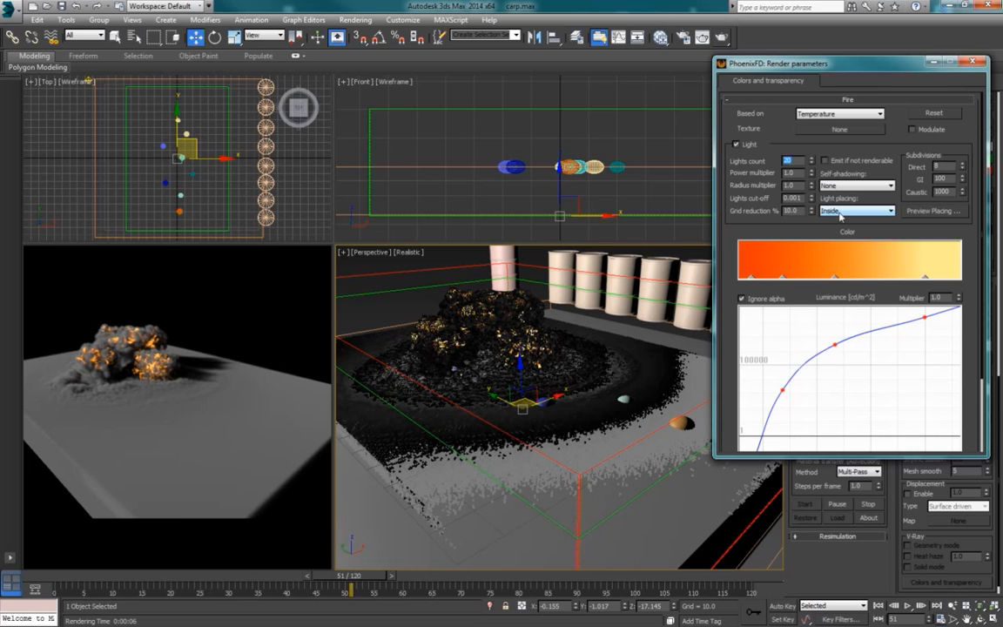
click(846, 214)
click(852, 214)
click(853, 214)
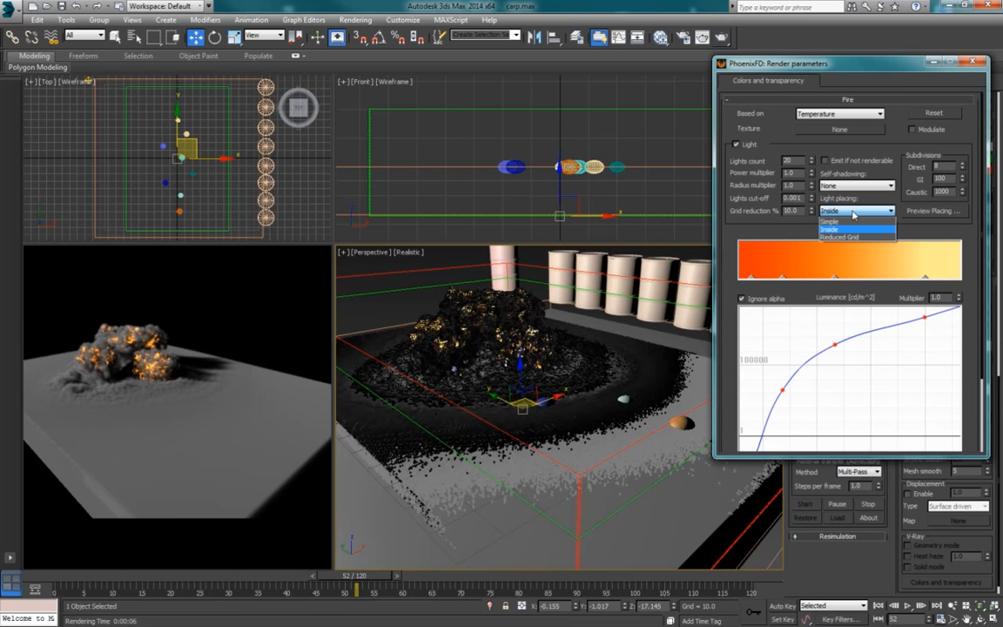
click(777, 236)
click(796, 186)
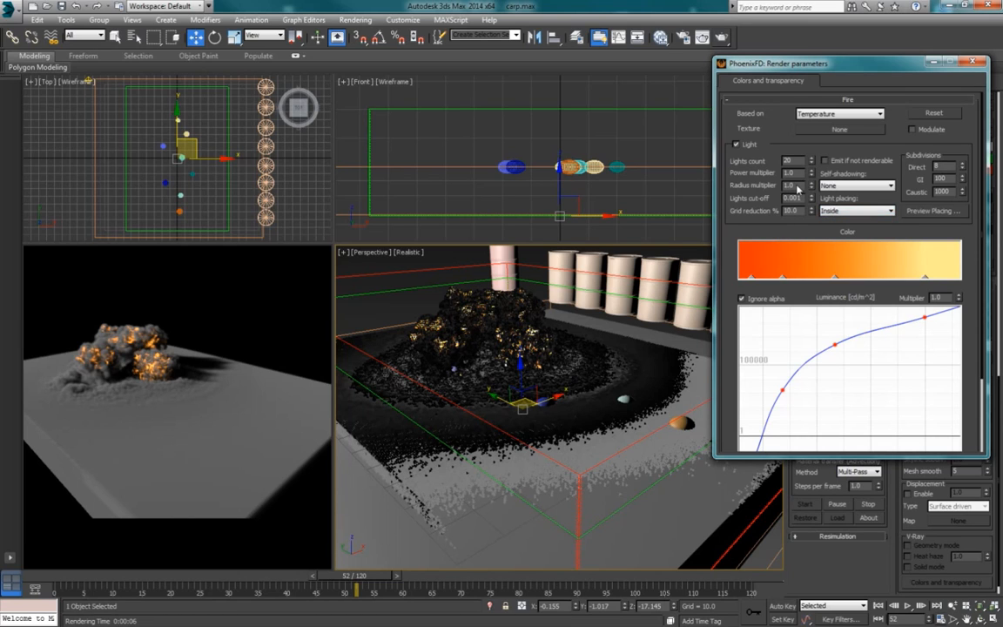
double_click(783, 173)
click(791, 188)
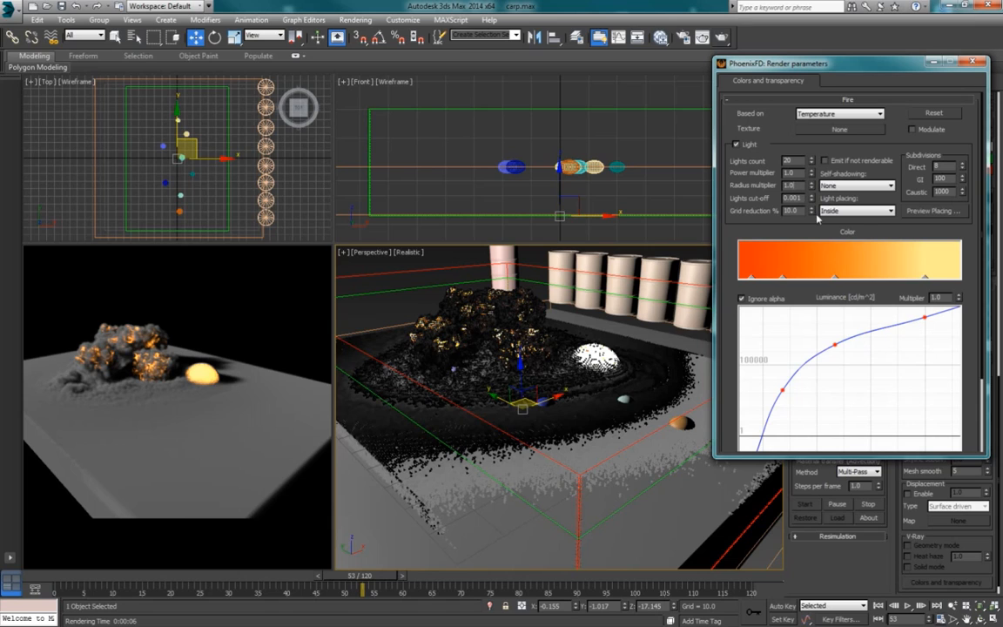
Step: Set the fire's light placing to Reduced Grid, with a grid reduction of 100%
click(866, 215)
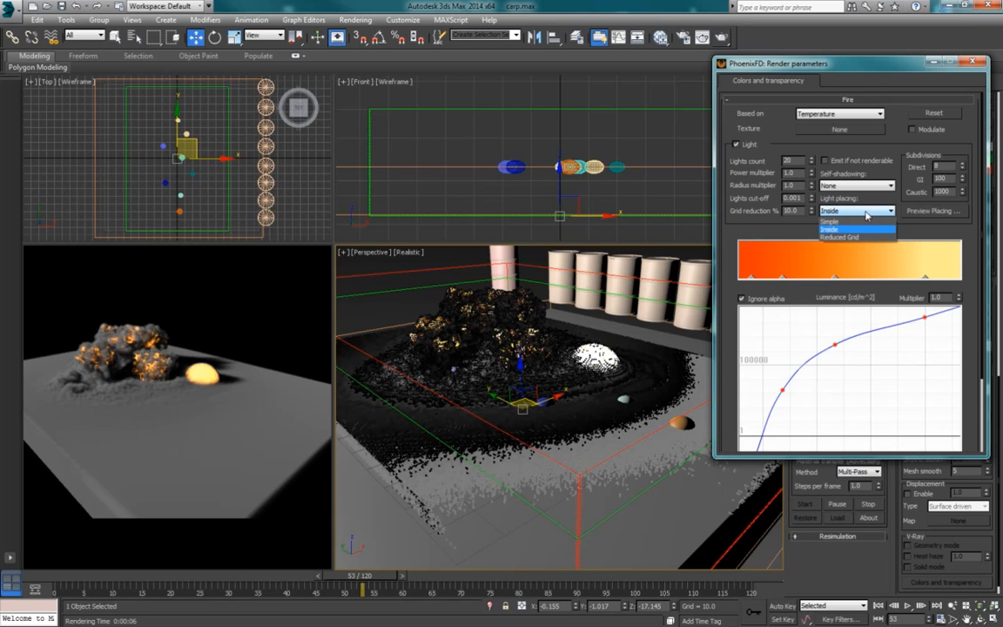
click(839, 237)
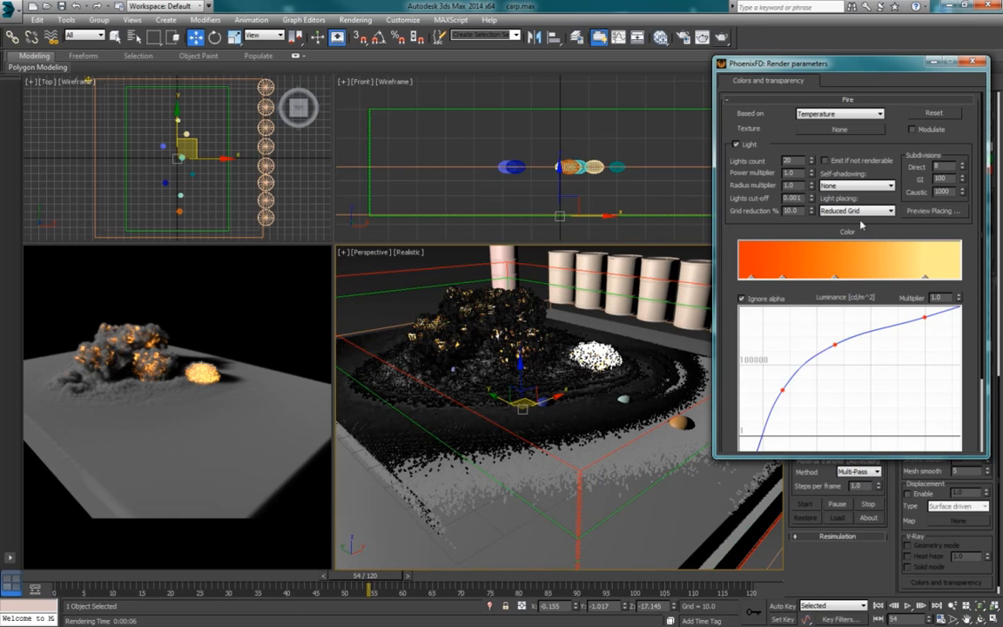
double_click(780, 214)
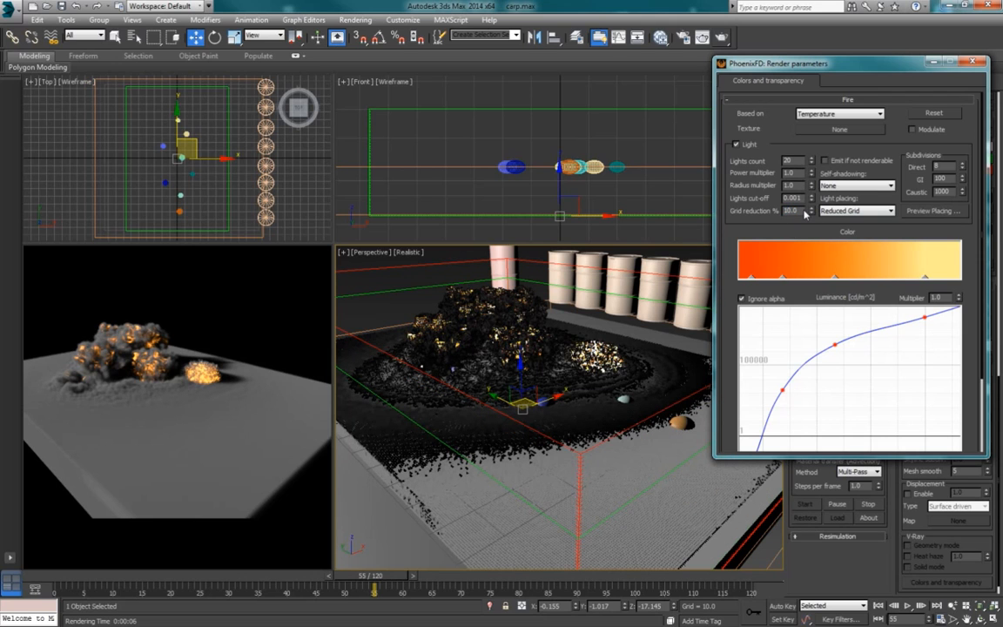
key(0)
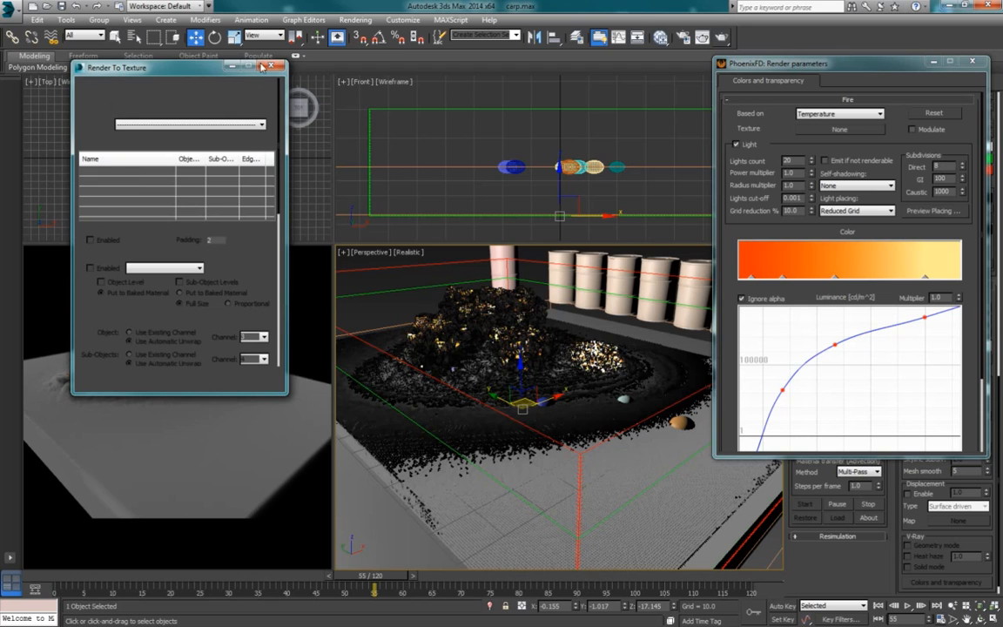
click(269, 67)
double_click(801, 213)
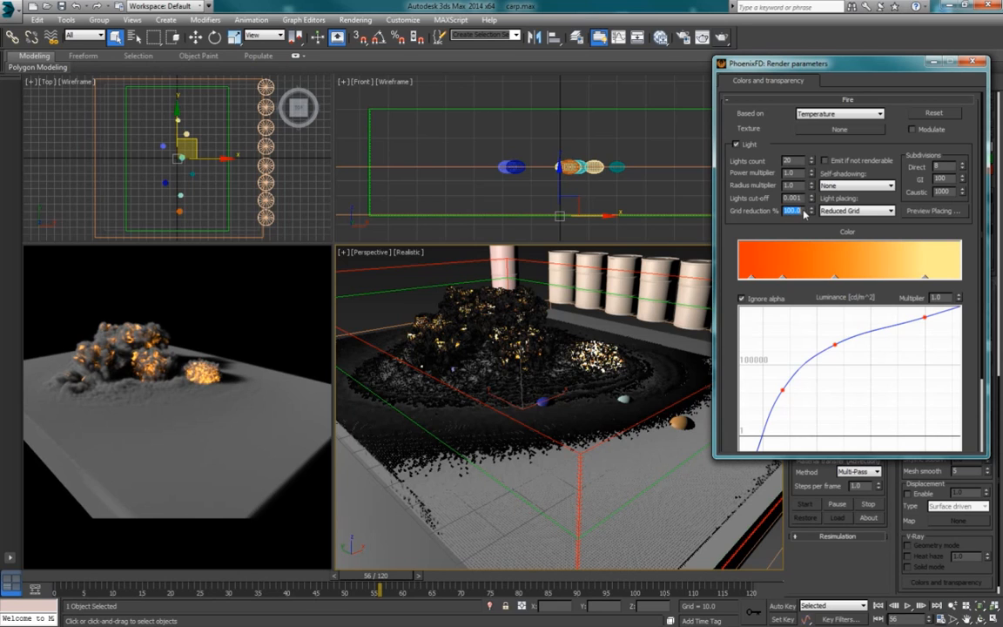
click(805, 232)
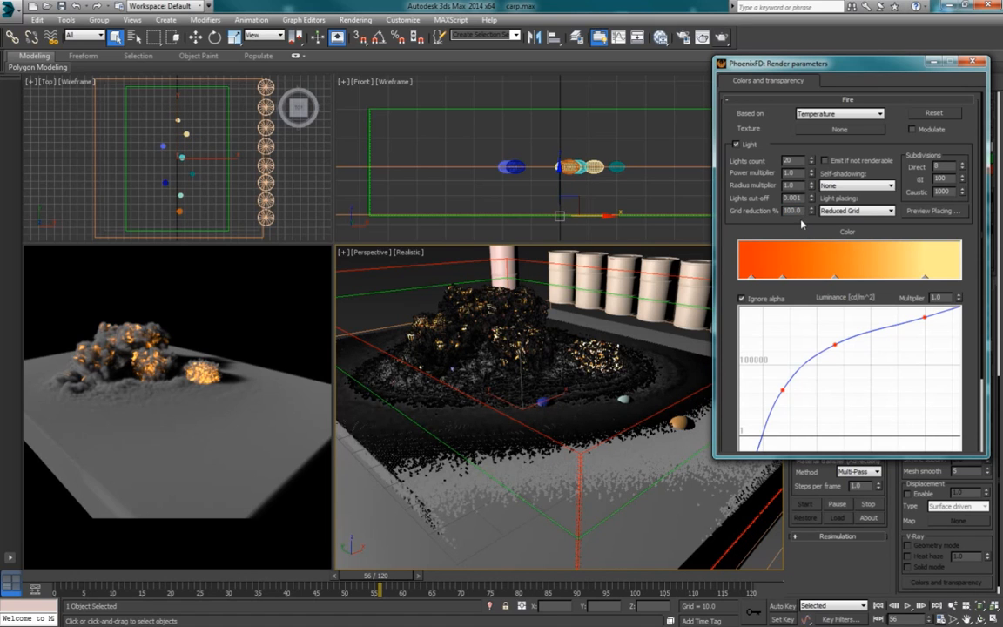
Step: Set the fire's grid reduction to 1% and preview the Reduced Grid light placing
double_click(801, 213)
text(10)
key(Return)
click(940, 212)
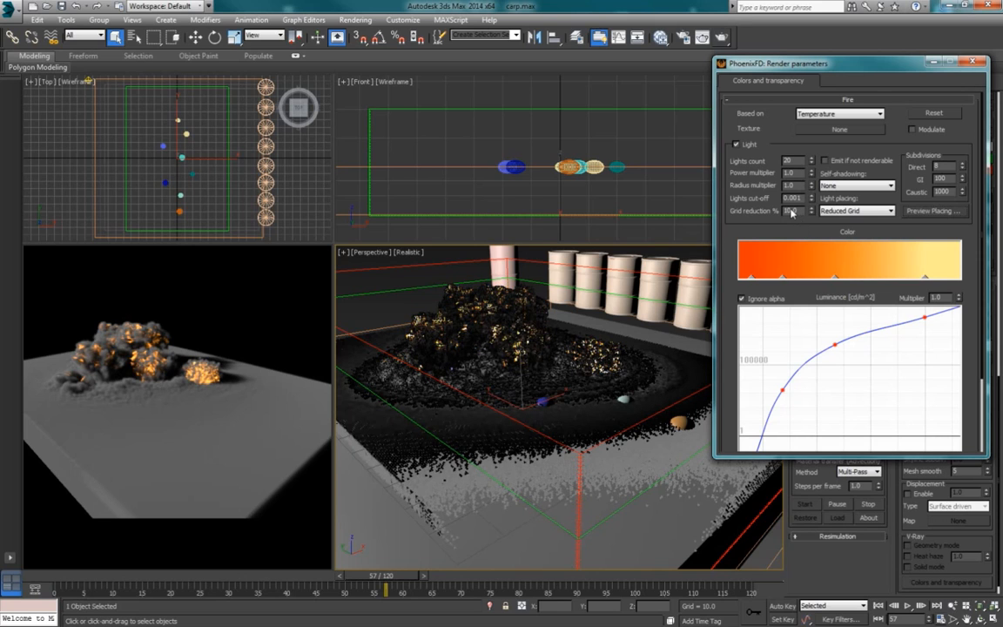
key(Return)
click(930, 212)
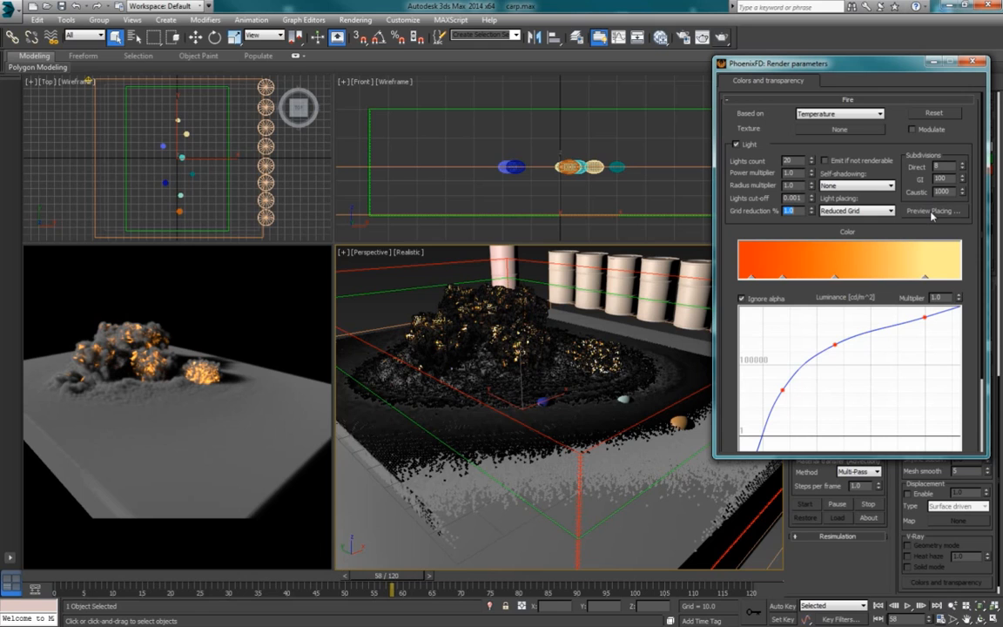
click(932, 213)
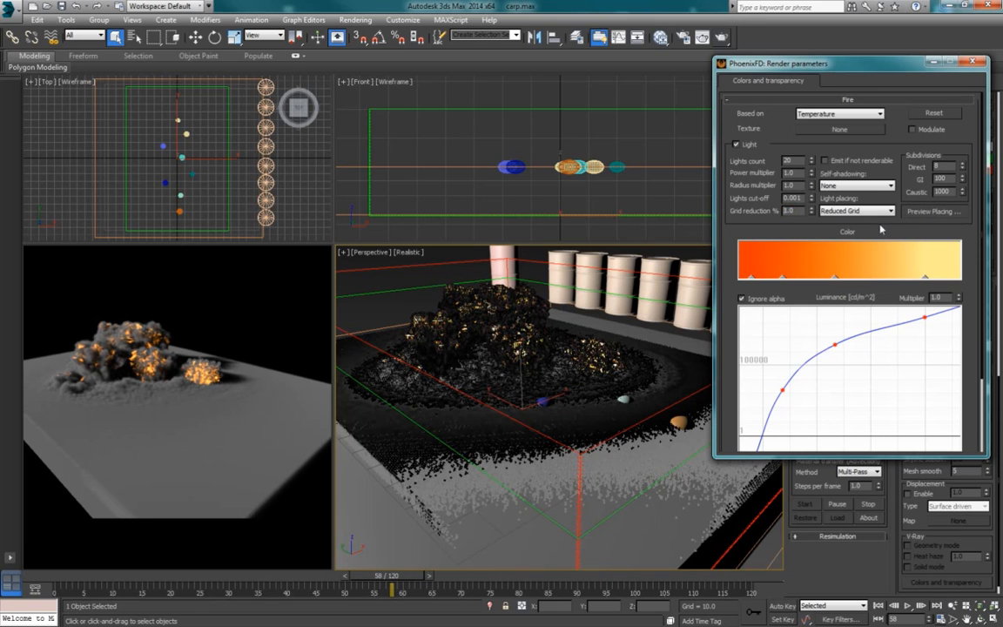
click(936, 215)
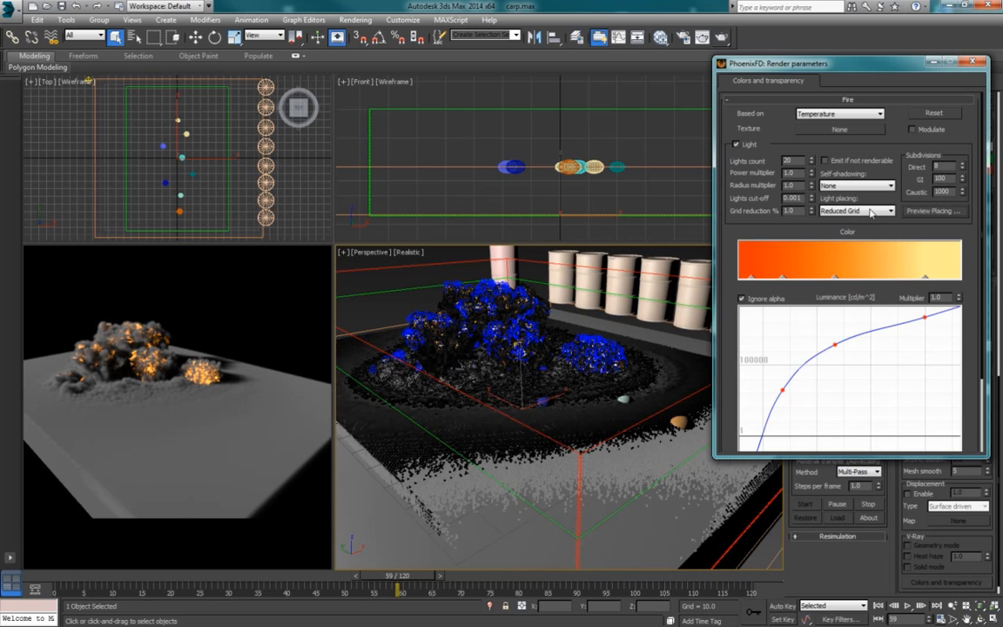
Step: Keep the light placing on Reduced Grid and set the grid reduction back to 10%
click(861, 210)
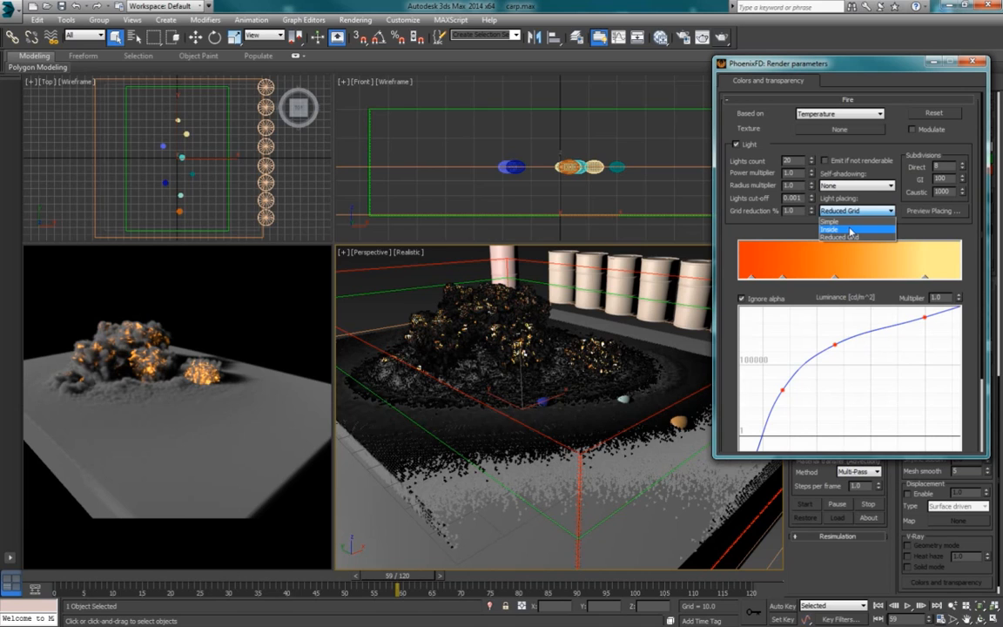
click(866, 238)
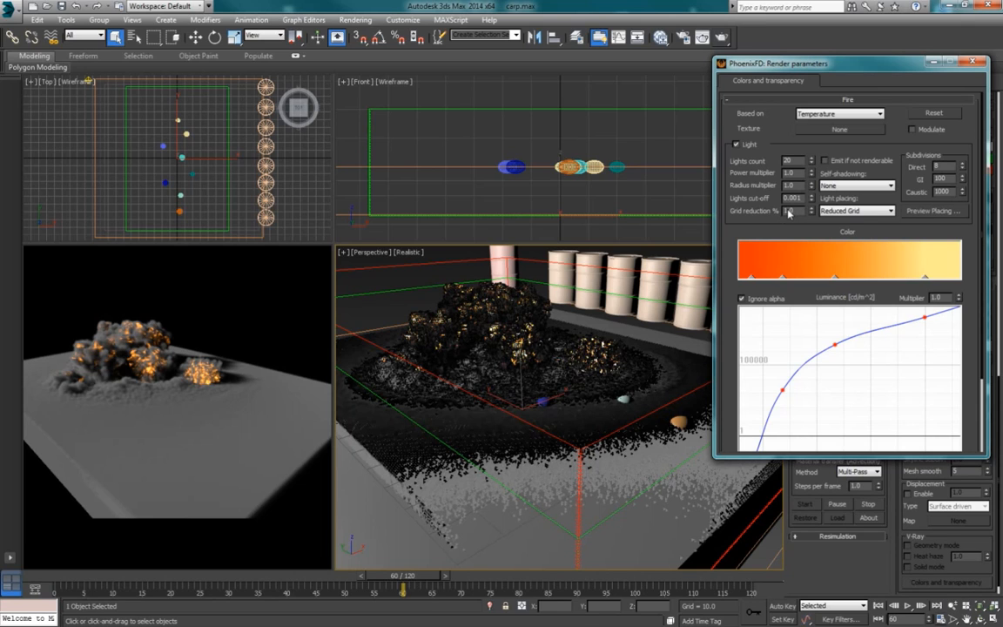
key(period)
text(0)
key(Return)
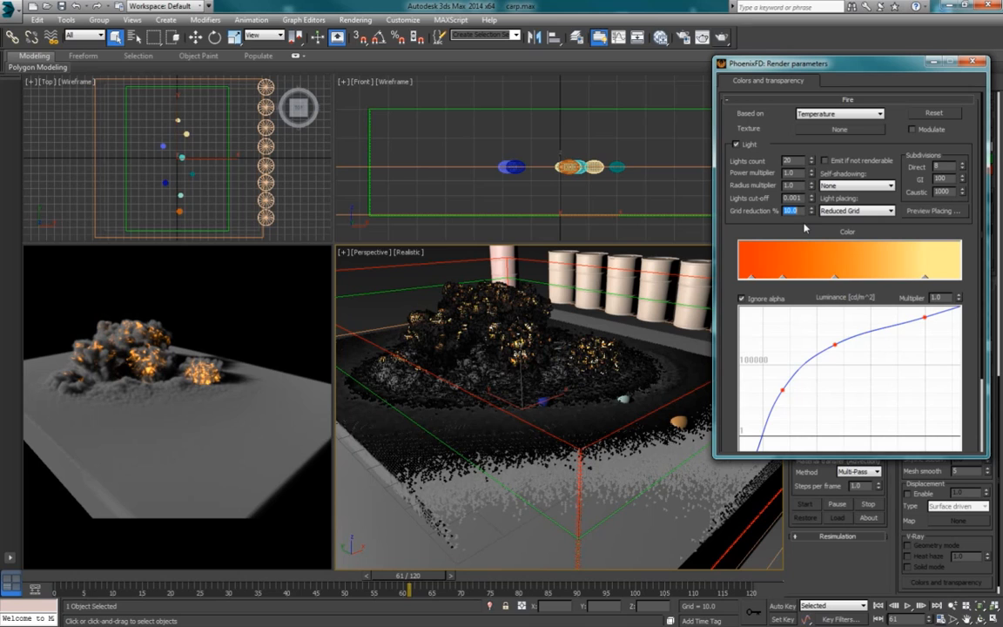
Step: Set the fire lights' self-shadowing to Grid-based and test-render the Perspective view
click(972, 255)
scroll(972, 251, down, 1)
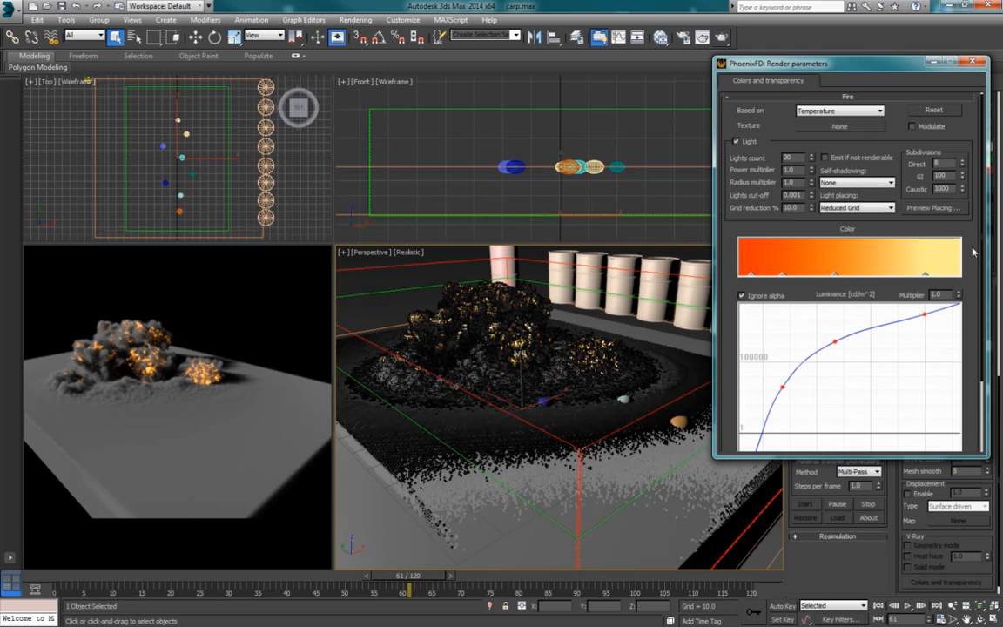
click(865, 184)
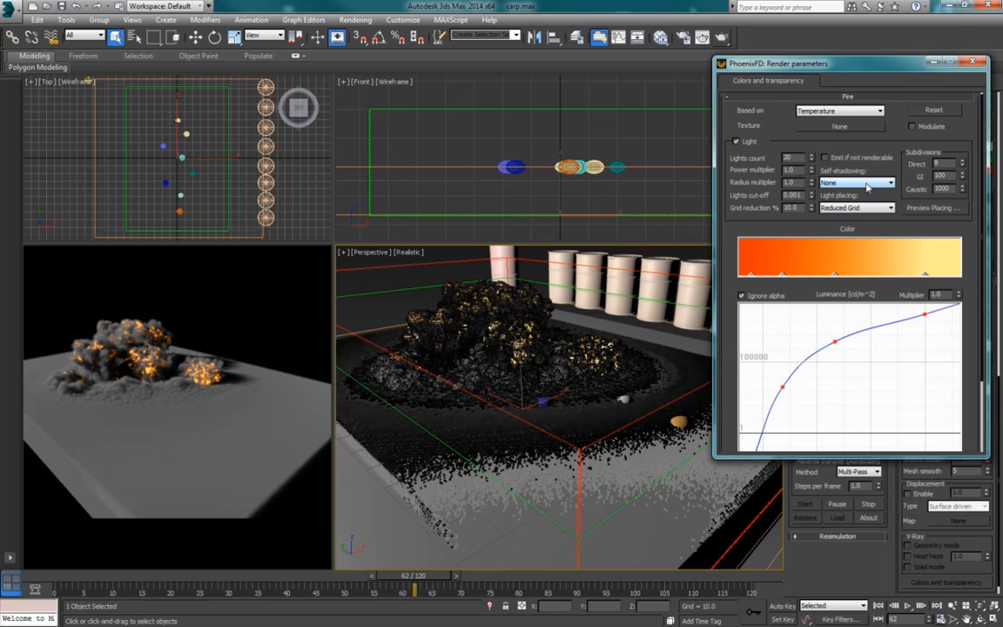
click(866, 183)
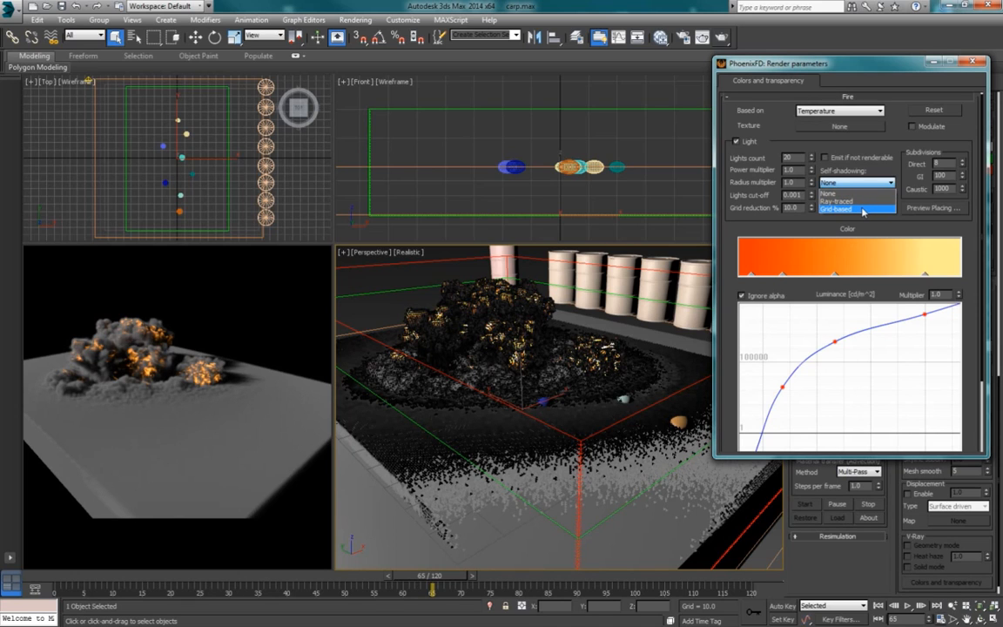
click(862, 210)
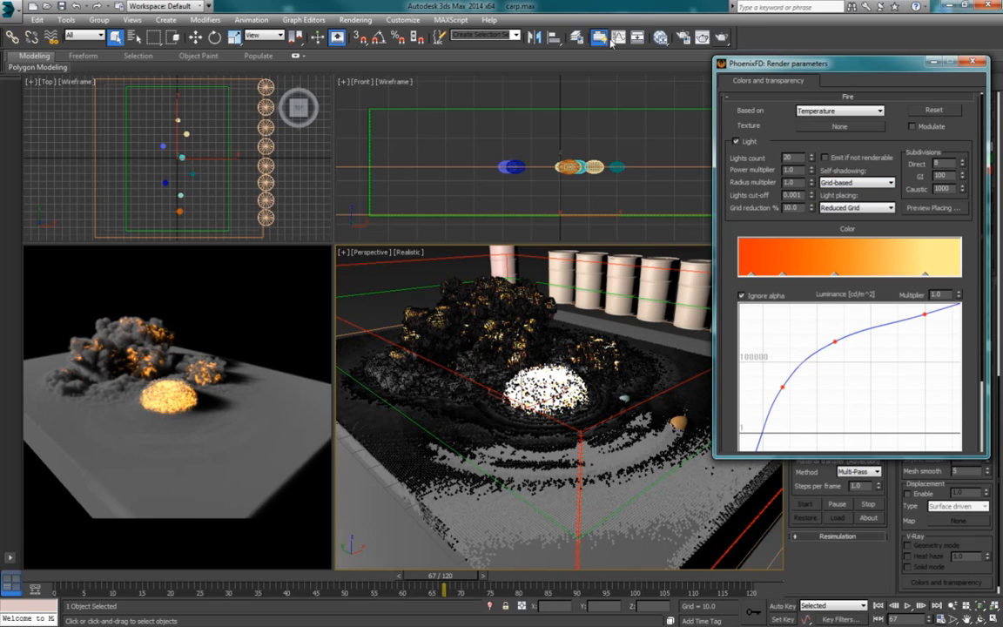
click(721, 38)
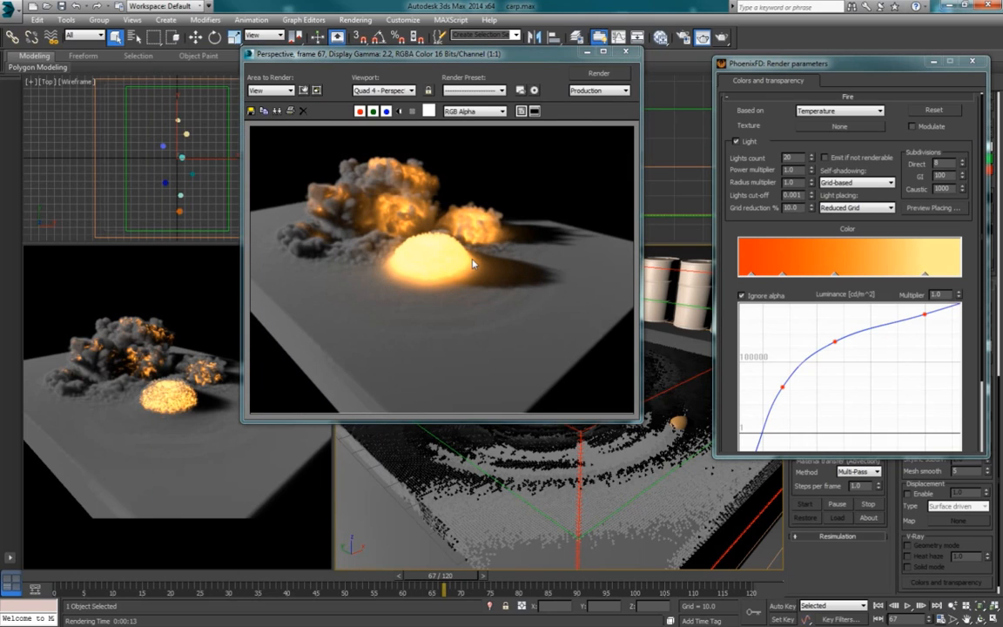
key(period)
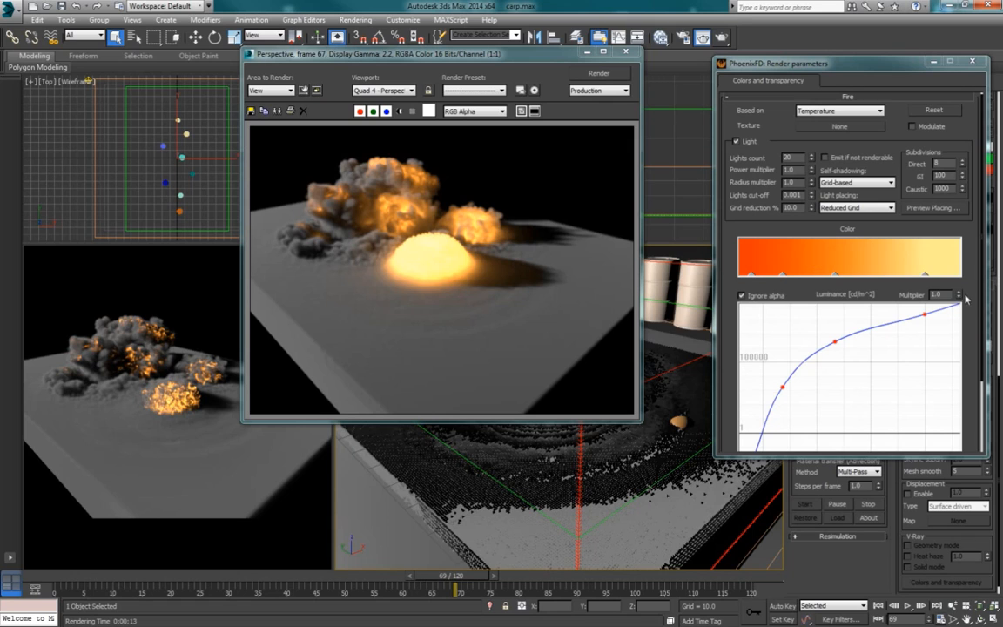
Step: Raise the two highest-temperature points of the fire's luminance curve together to make the hottest areas brighter
scroll(972, 266, down, 2)
drag(972, 266, 974, 242)
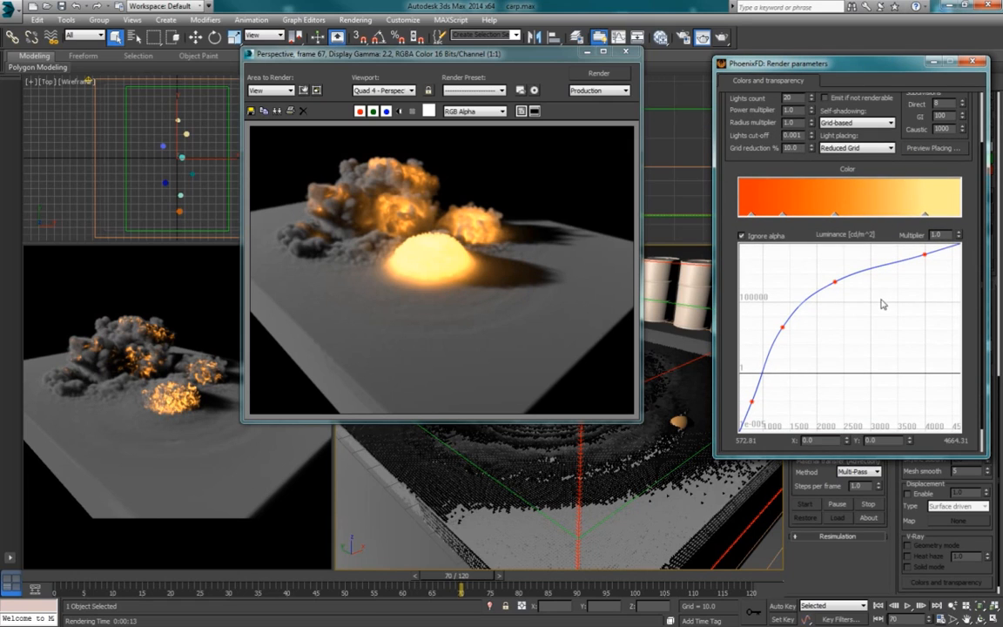
scroll(861, 313, down, 2)
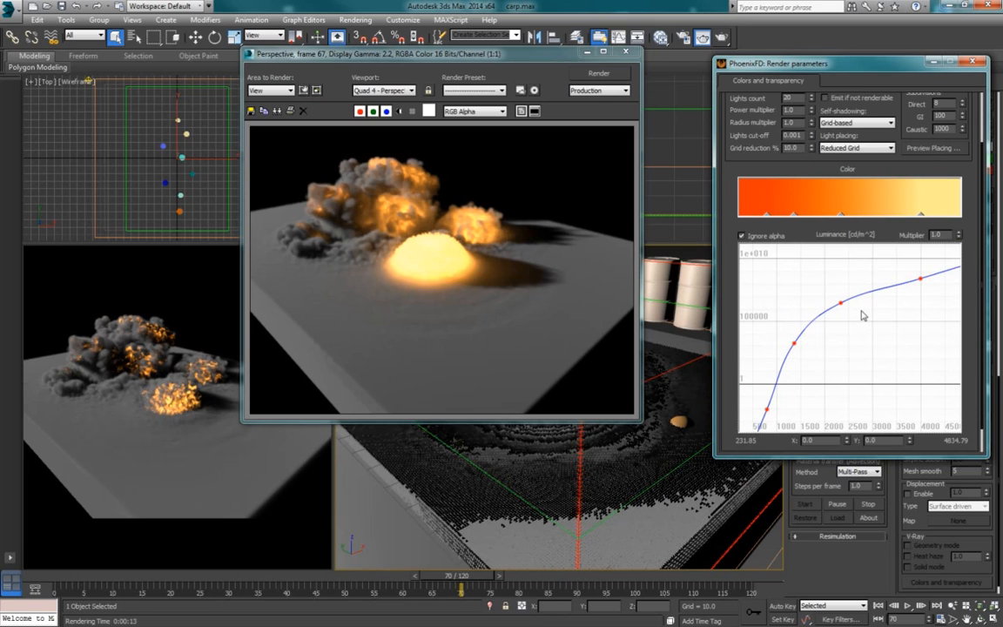
scroll(840, 359, down, 3)
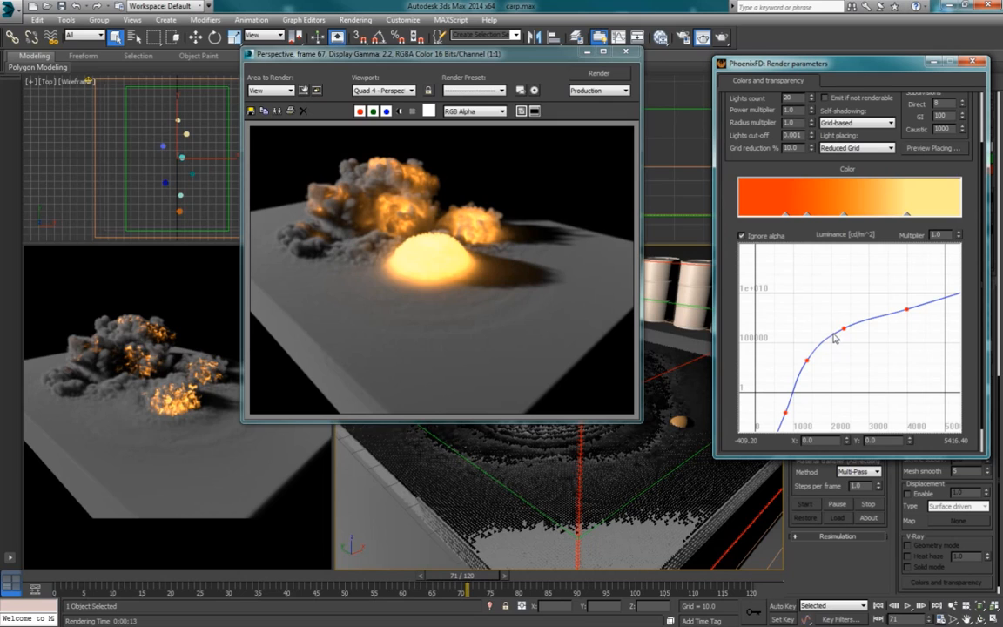
drag(833, 293, 928, 343)
click(895, 345)
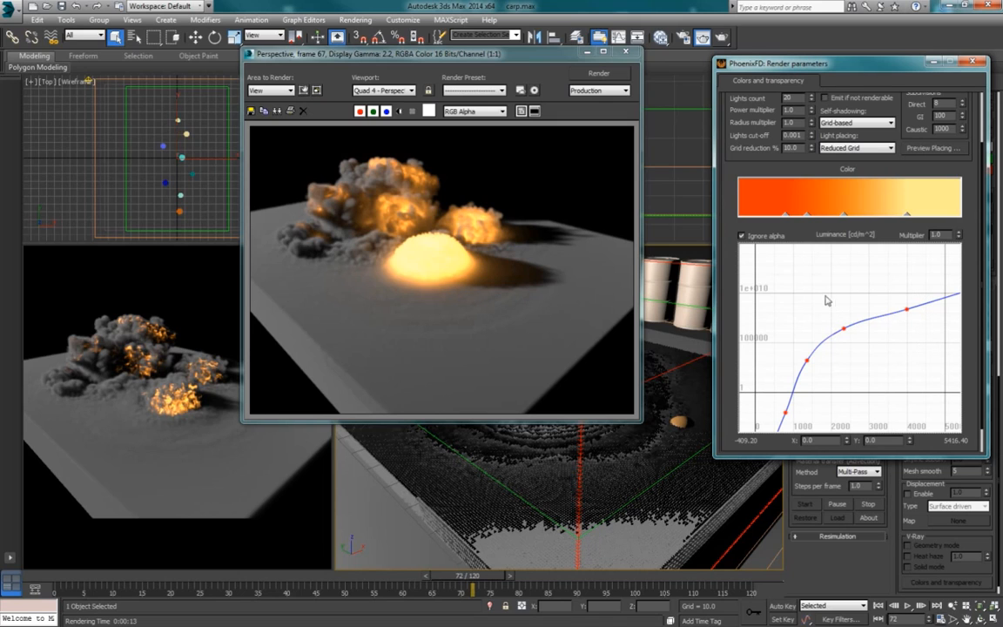
drag(823, 287, 930, 362)
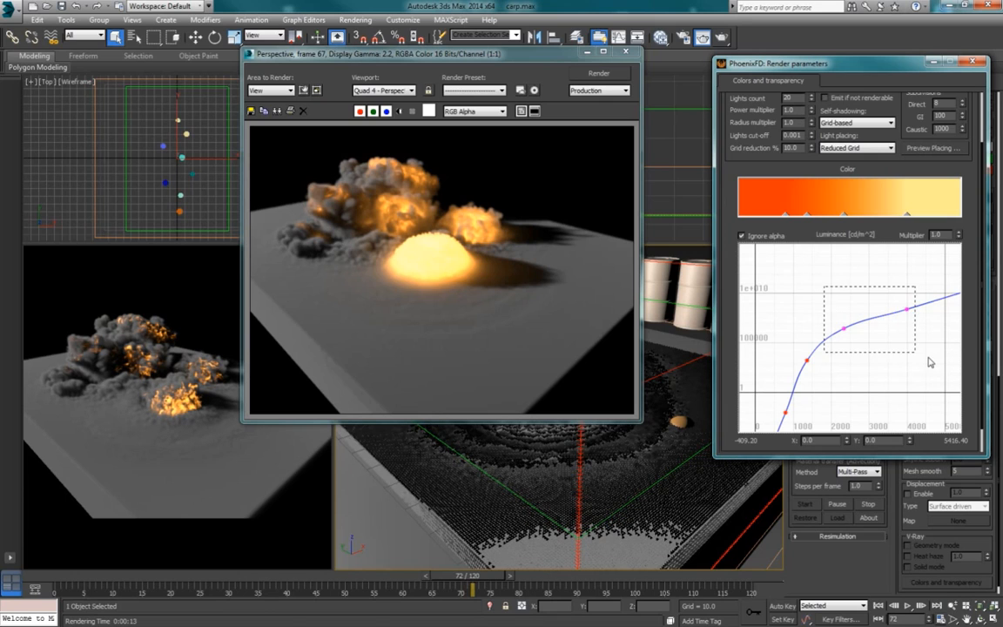
drag(908, 311, 908, 296)
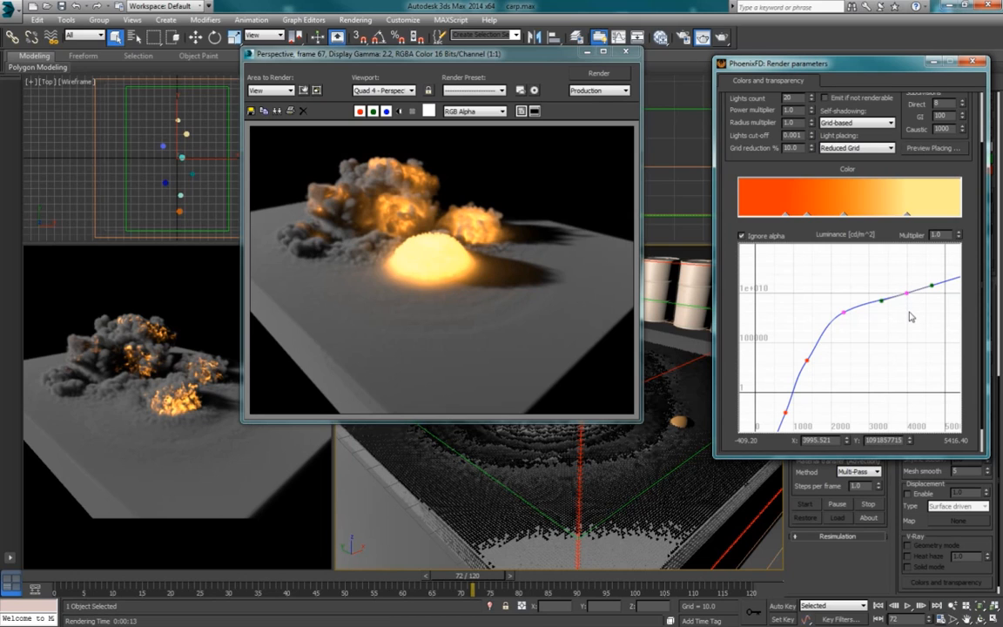
click(910, 320)
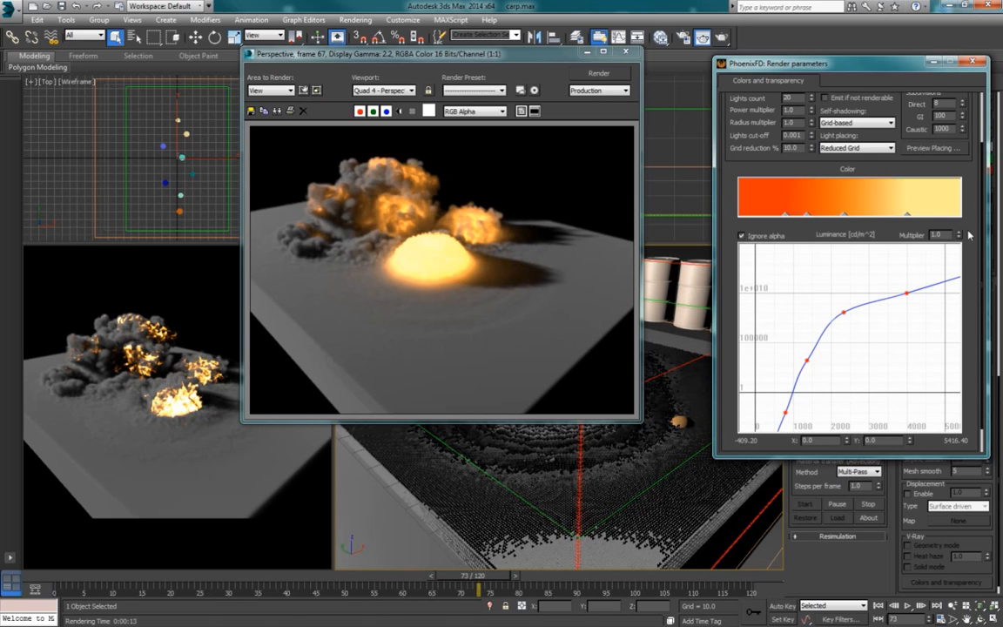
Step: Render the Perspective view again with the brighter luminance curve
scroll(968, 235, up, 1)
scroll(973, 257, up, 3)
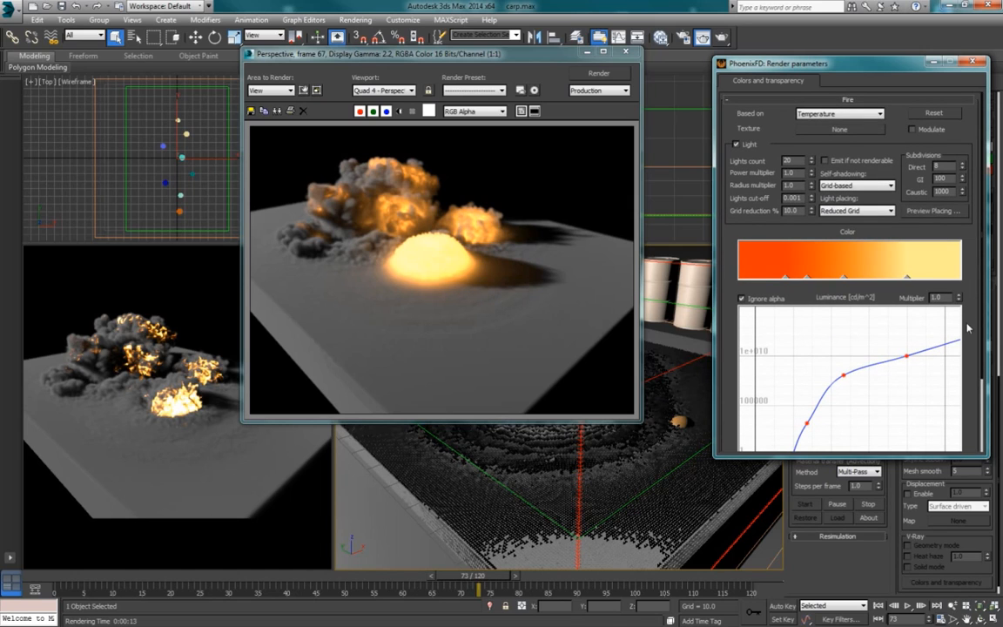
scroll(967, 327, down, 1)
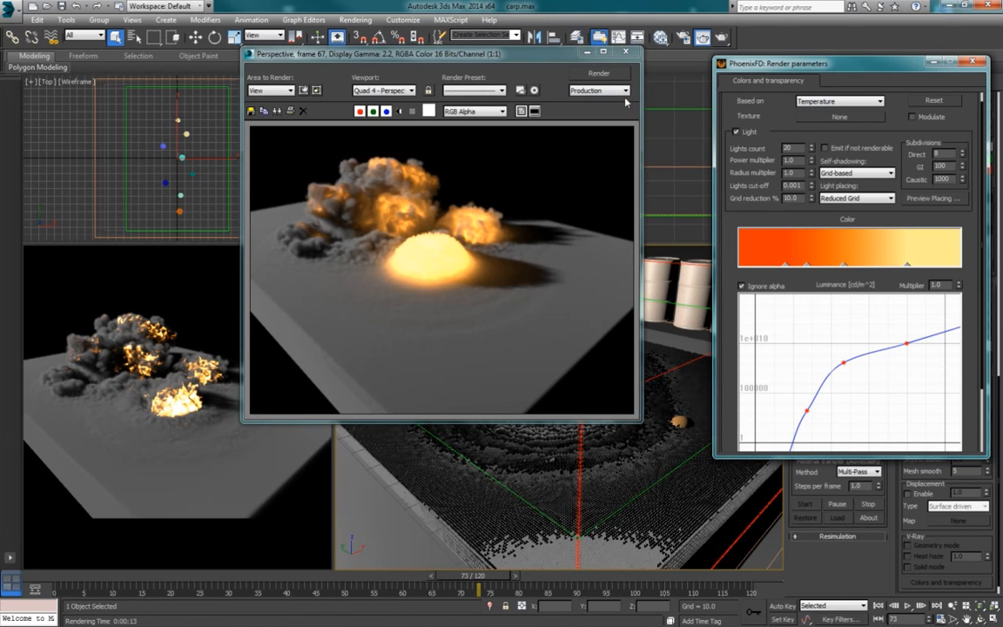
click(611, 74)
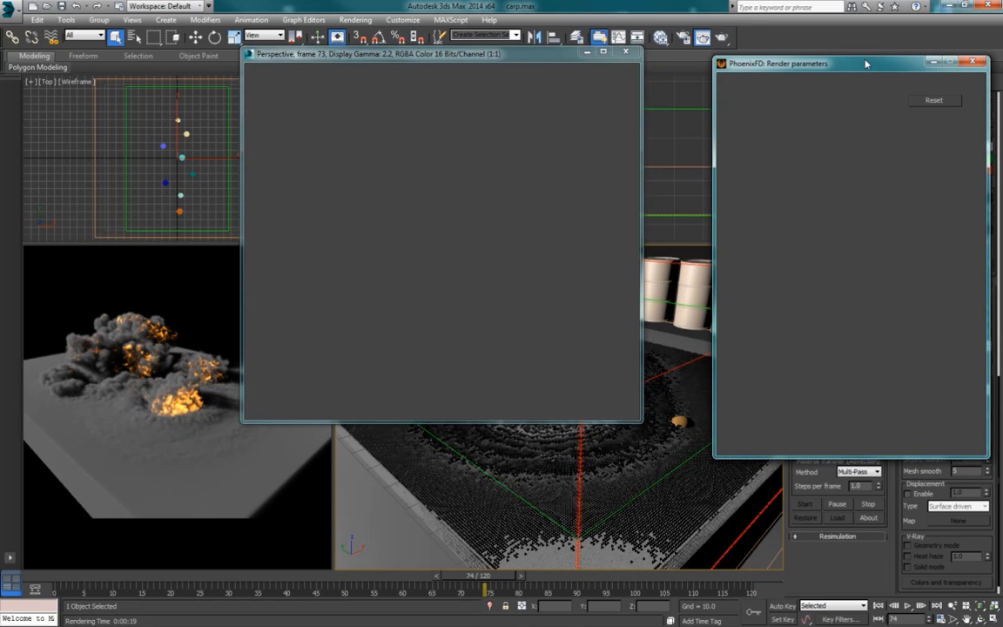
Step: Move the render parameters window clear of the other settings and re-enable light emission in the reset Fire settings
drag(865, 64, 832, 60)
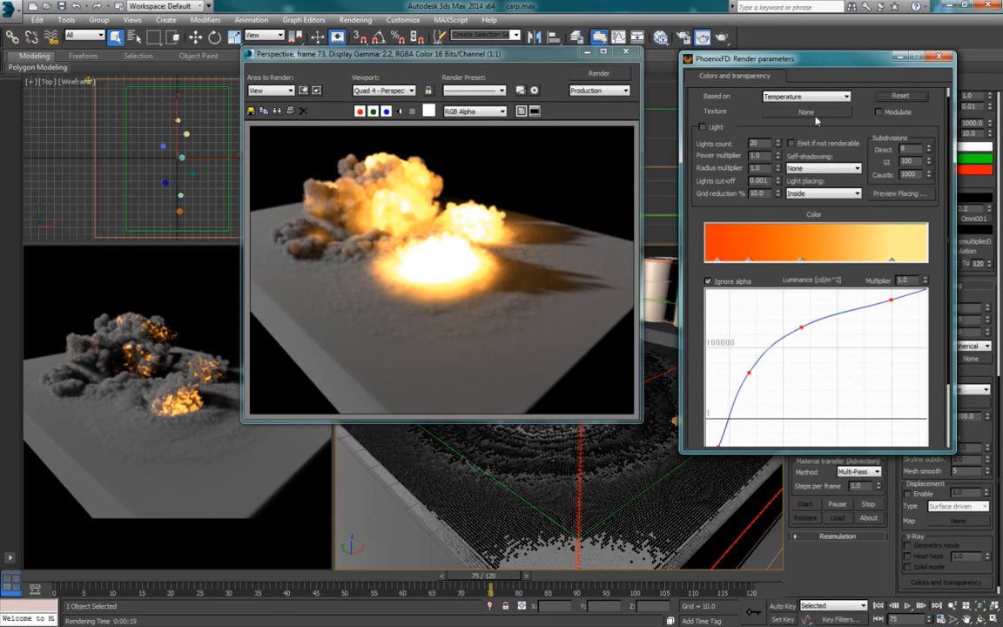
click(703, 127)
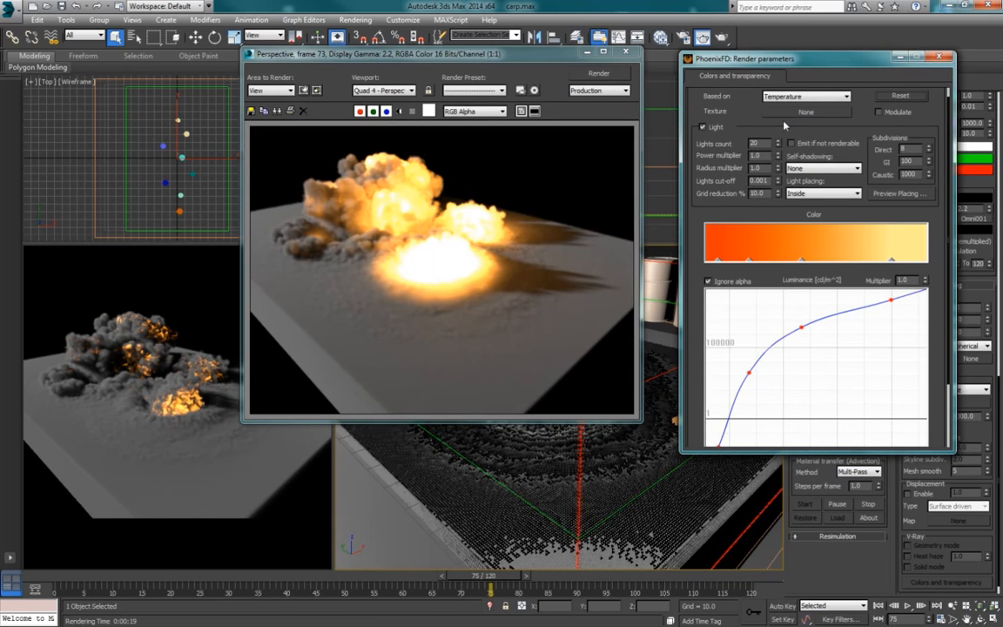
Step: Set the fire lights' self-shadowing to Grid-based and their light placing to Reduced Grid
click(810, 170)
click(810, 194)
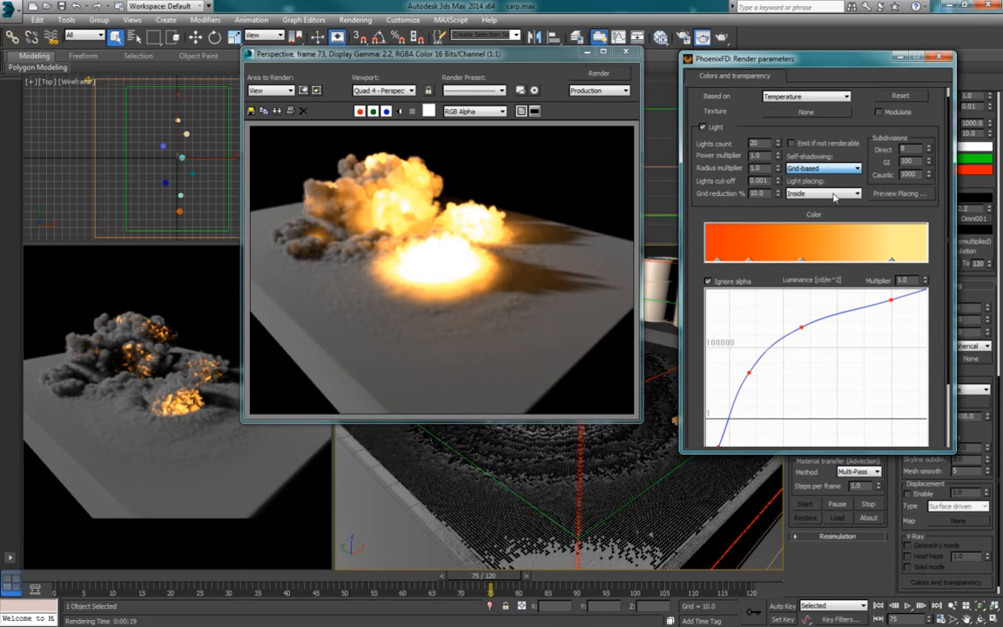
click(810, 194)
click(809, 207)
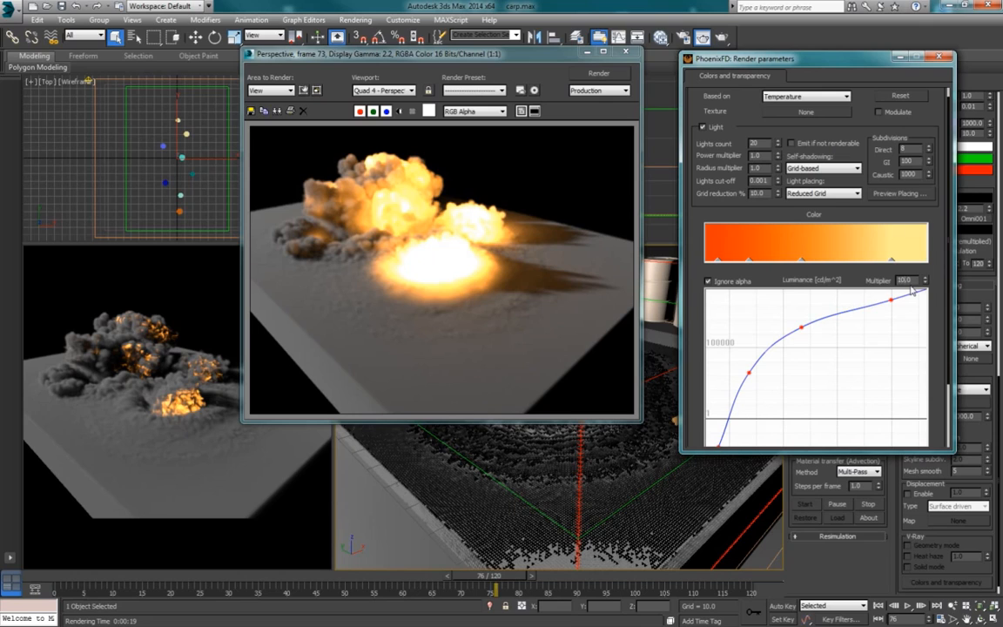
Step: Set the fire's luminance multiplier to 10 and render the Perspective view
double_click(905, 281)
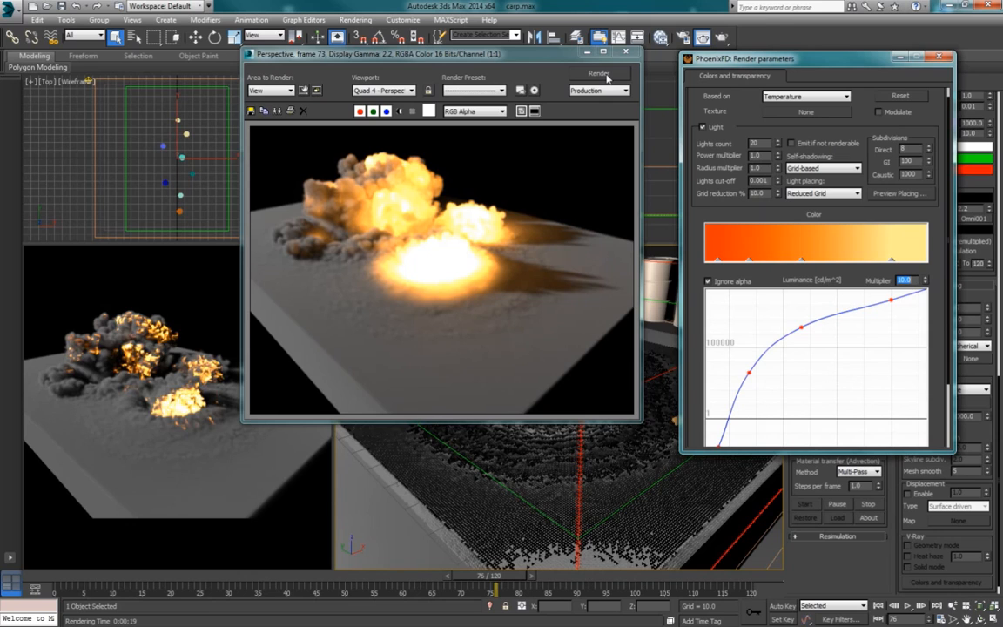
click(607, 77)
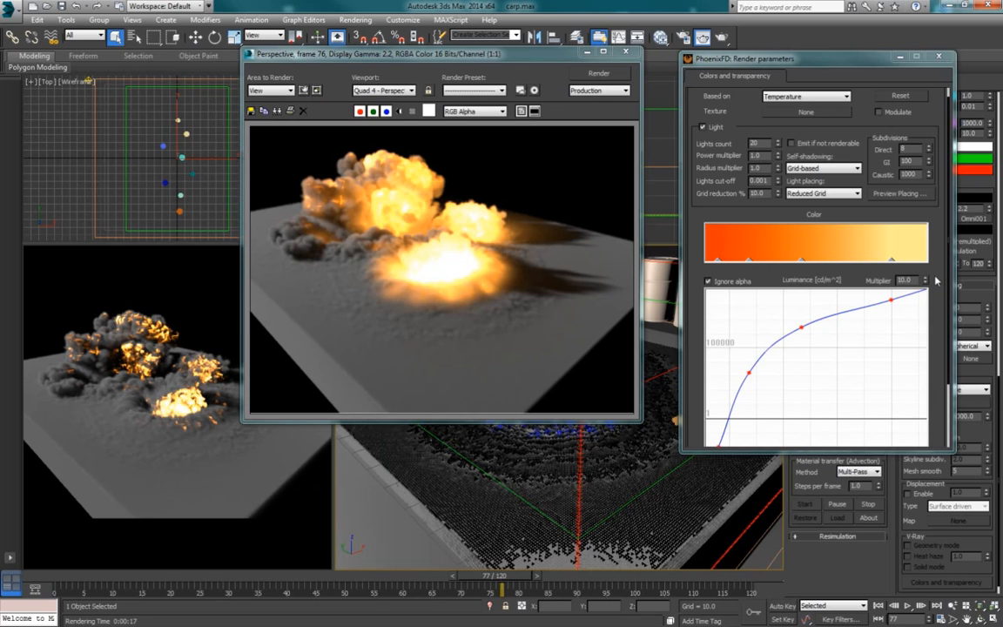
Step: Change the smoke's simple color to a dark reddish brown (RGB 58, 39, 37) and render the Perspective view
scroll(938, 270, down, 3)
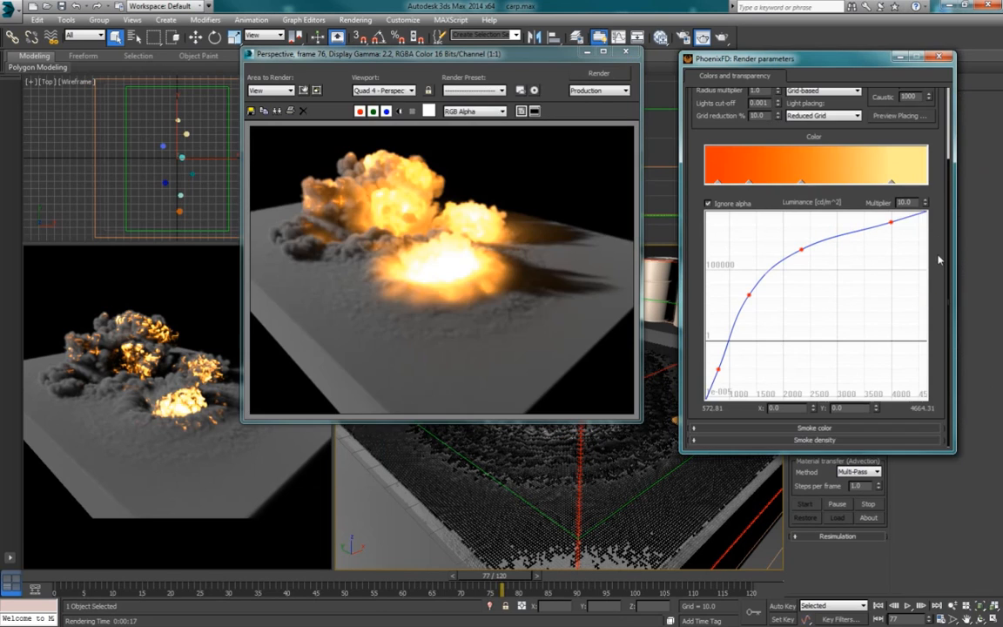
click(807, 428)
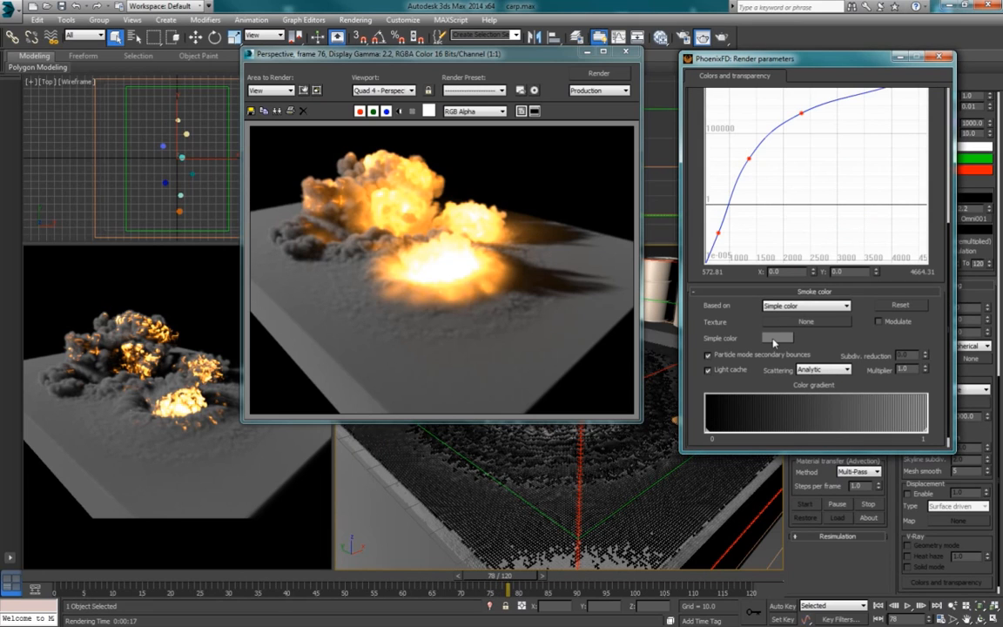
click(775, 339)
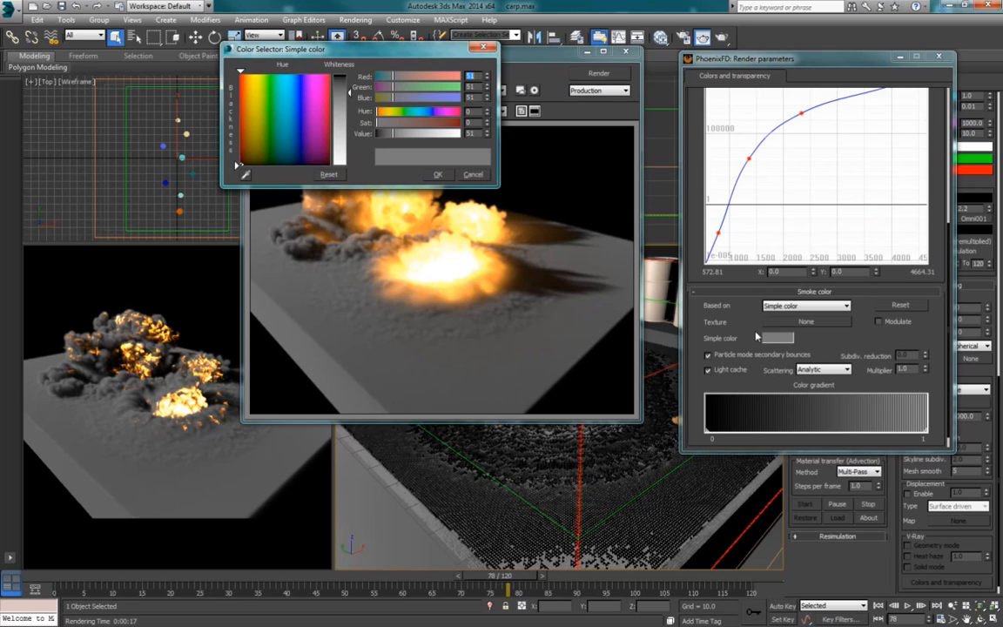
click(241, 156)
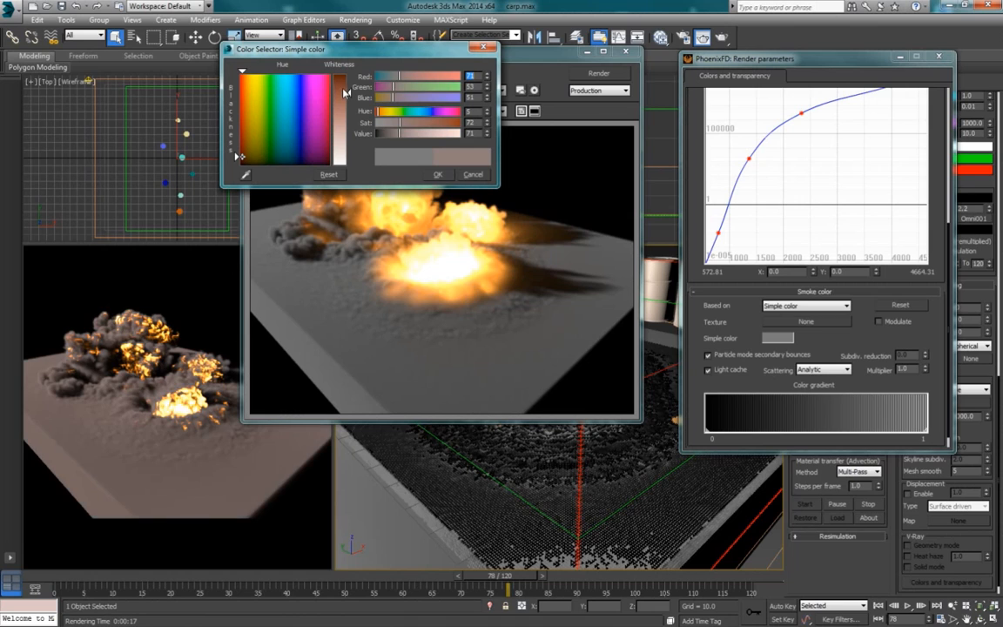
drag(342, 93, 342, 90)
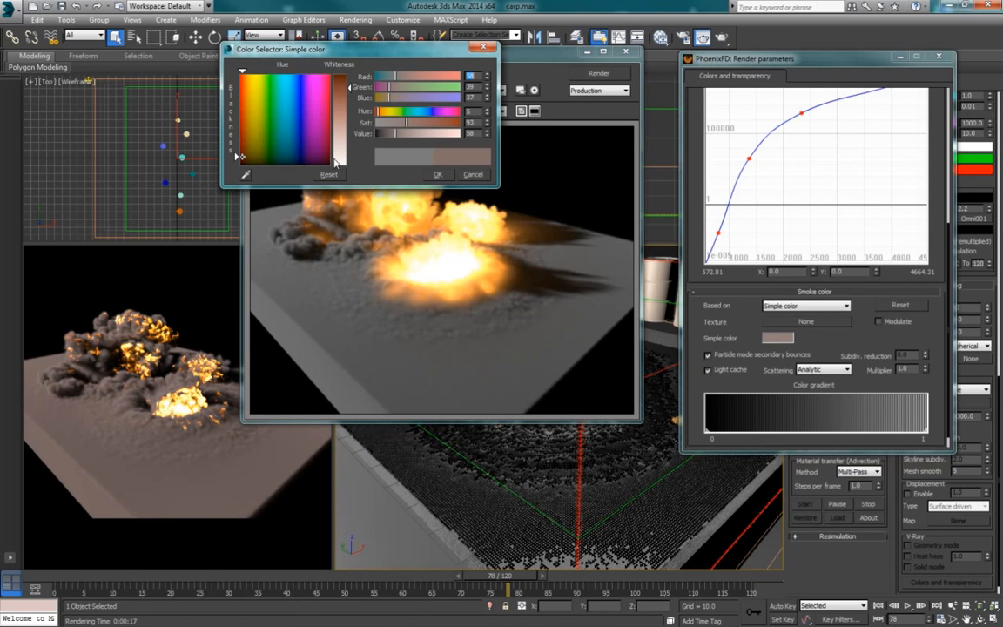
click(438, 176)
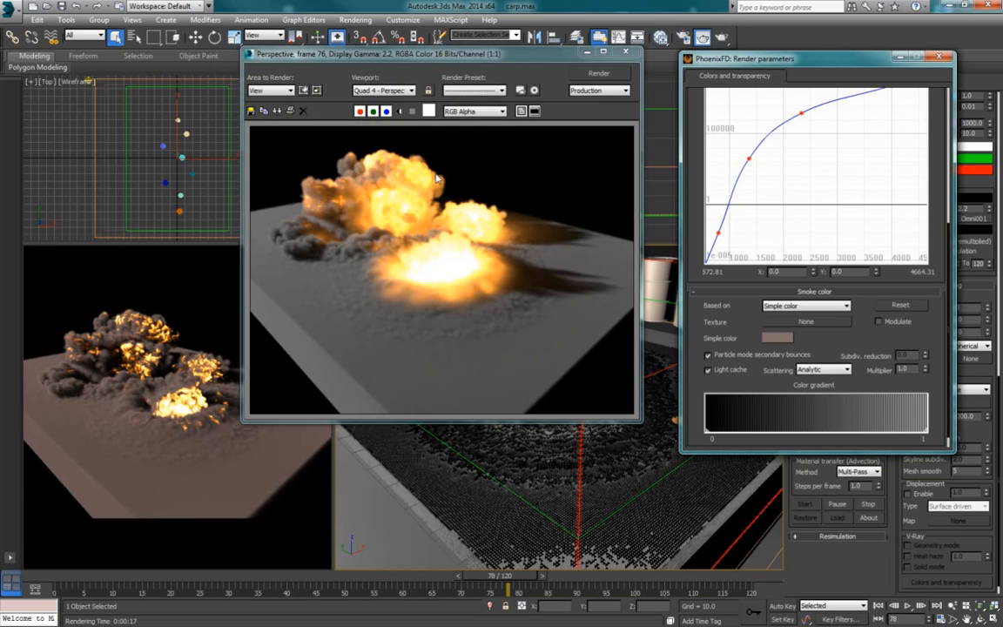
click(599, 74)
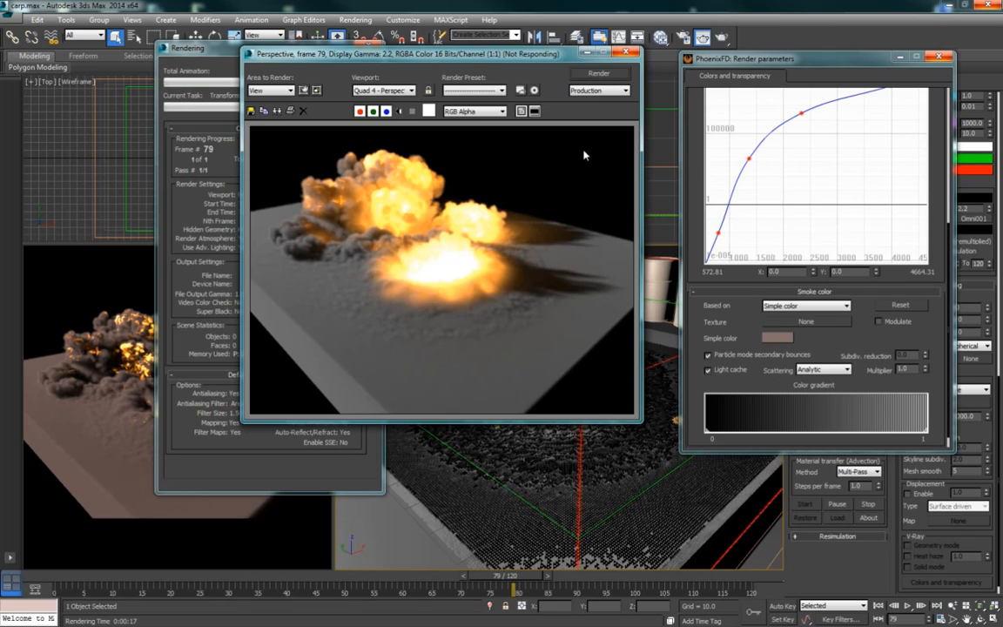
click(552, 66)
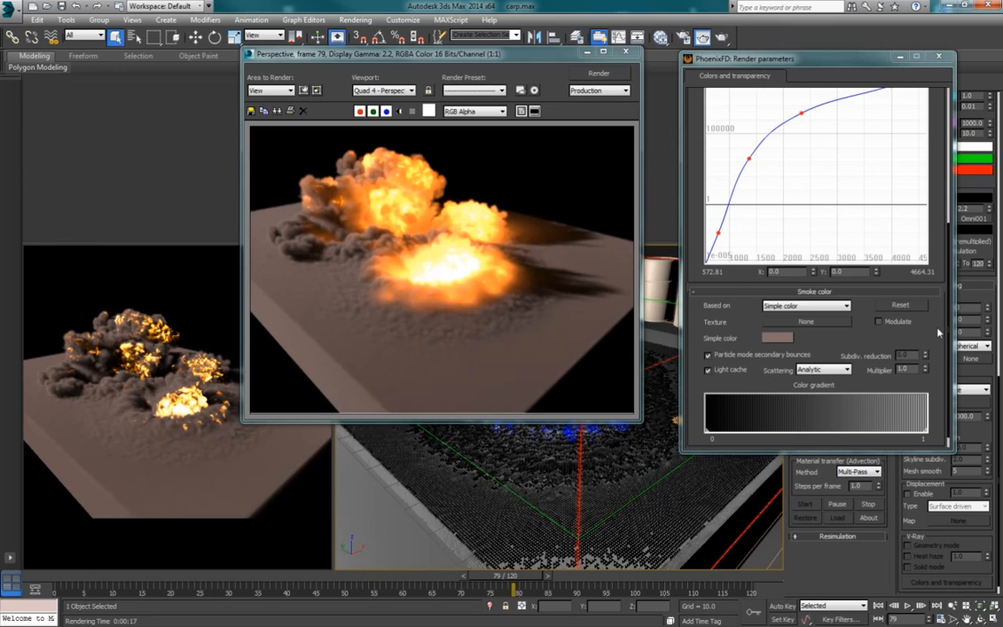
Step: Try the smoke color's Disabled and Analytic+shadows scattering modes
scroll(938, 331, down, 1)
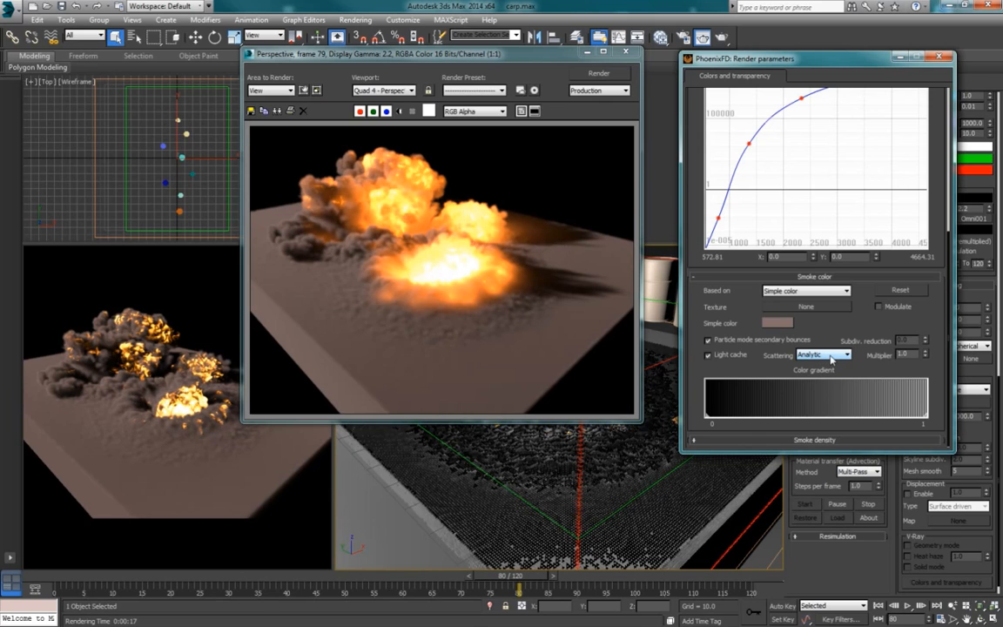
click(830, 357)
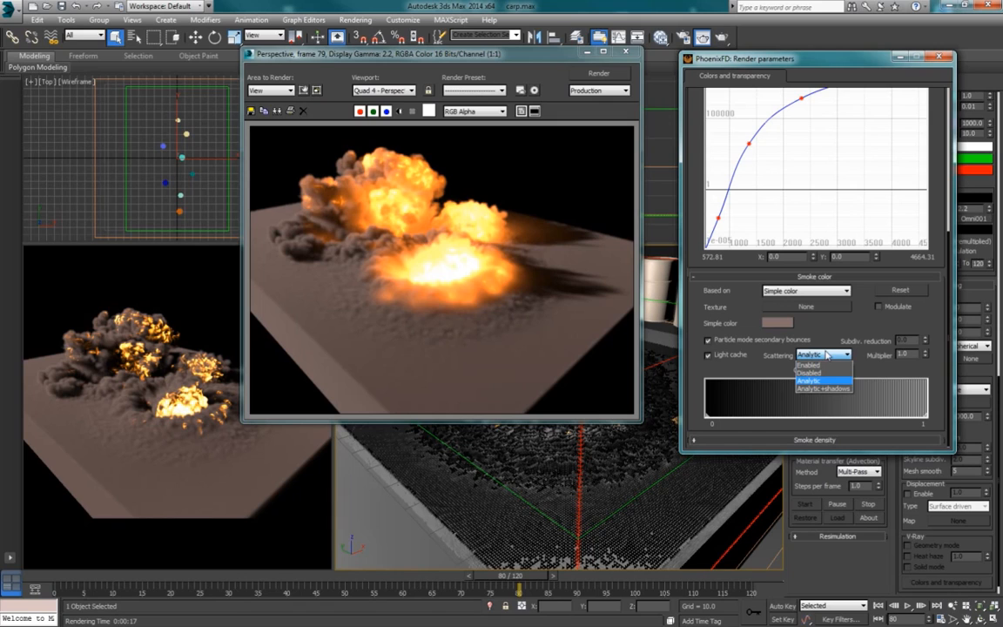
click(821, 373)
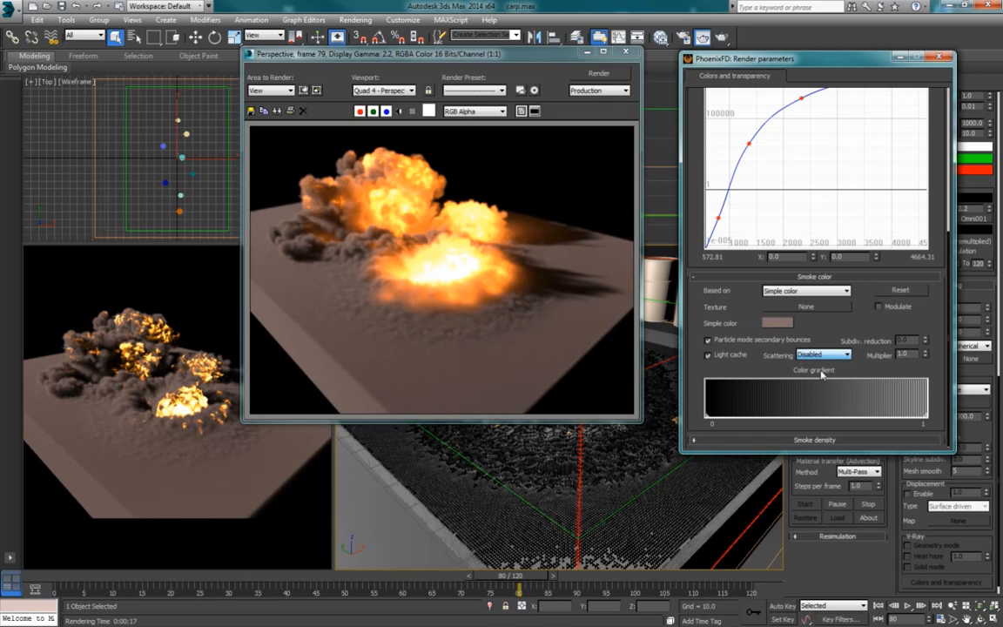
key(shift+q)
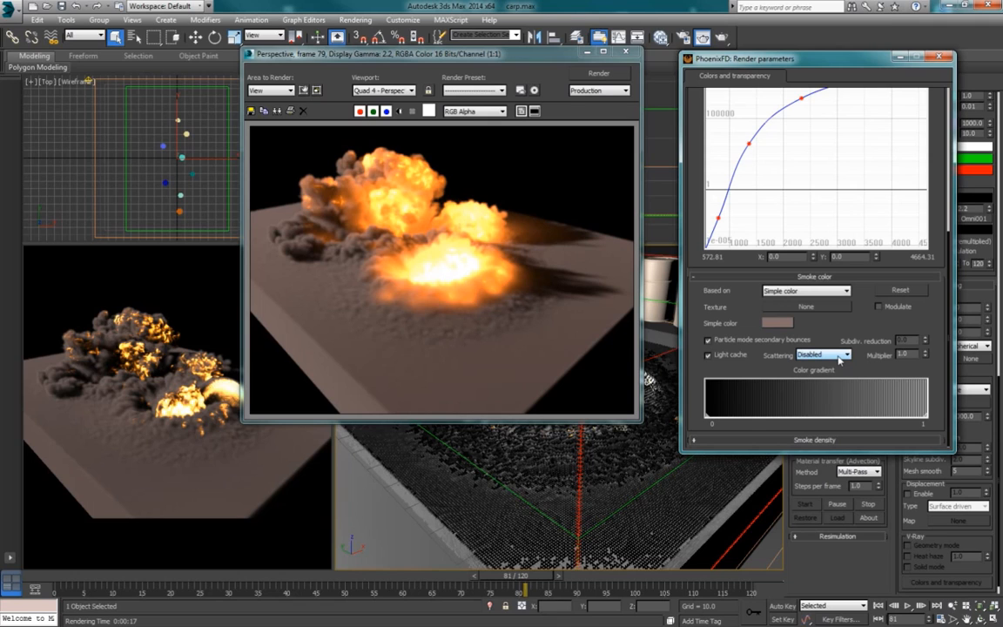
click(839, 359)
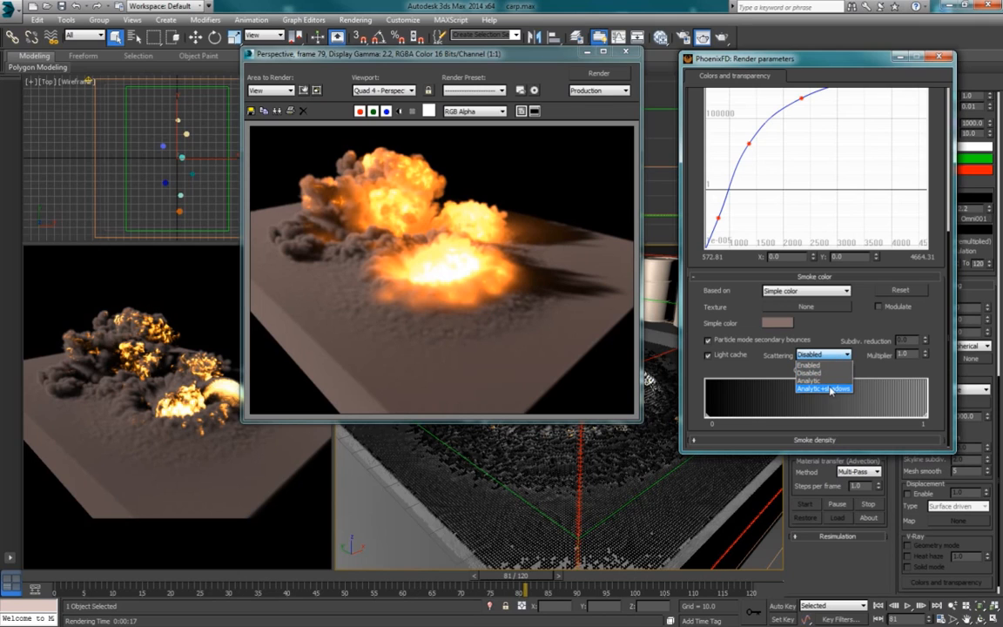
click(816, 389)
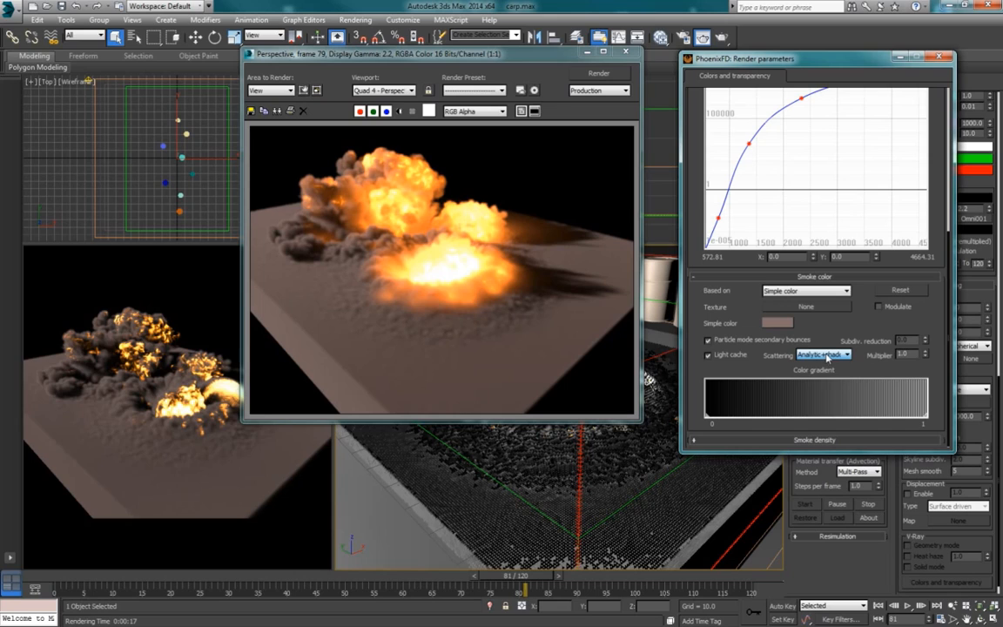
click(825, 355)
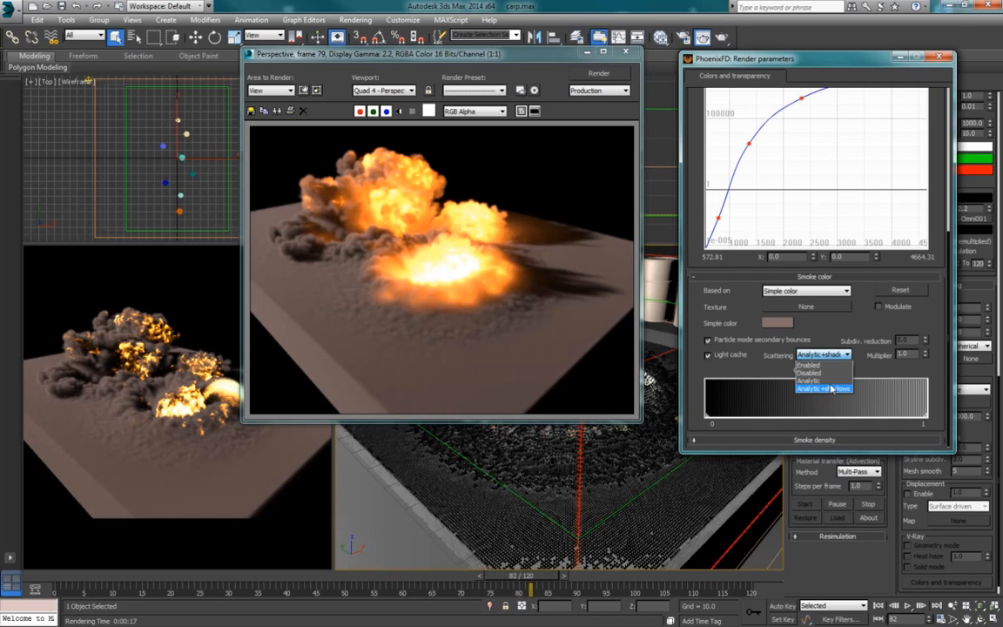
click(844, 355)
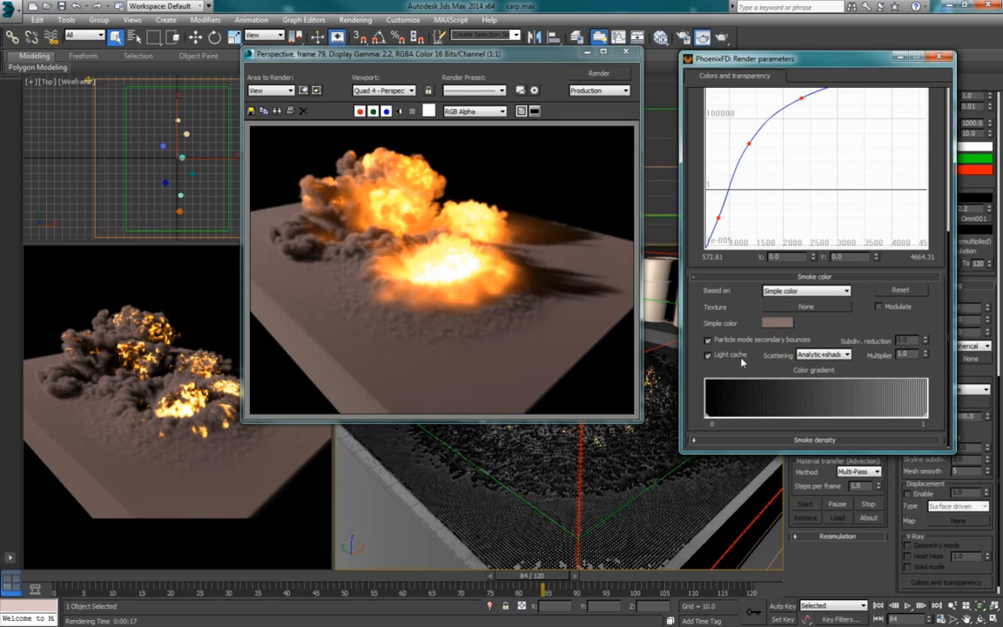
Step: Disable the smoke's scattering and render the Perspective view for comparison
click(822, 355)
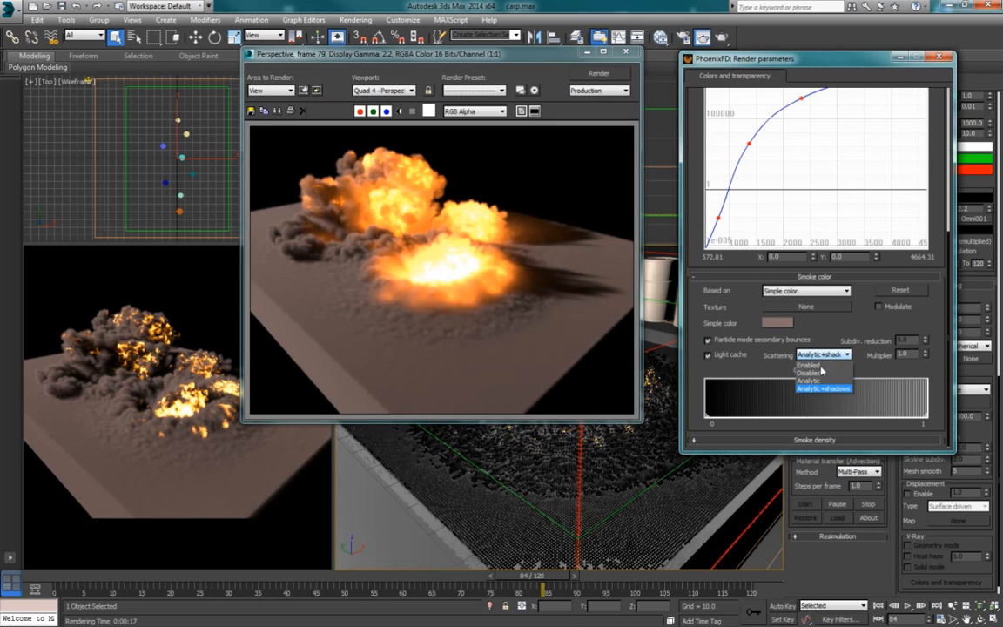
click(818, 364)
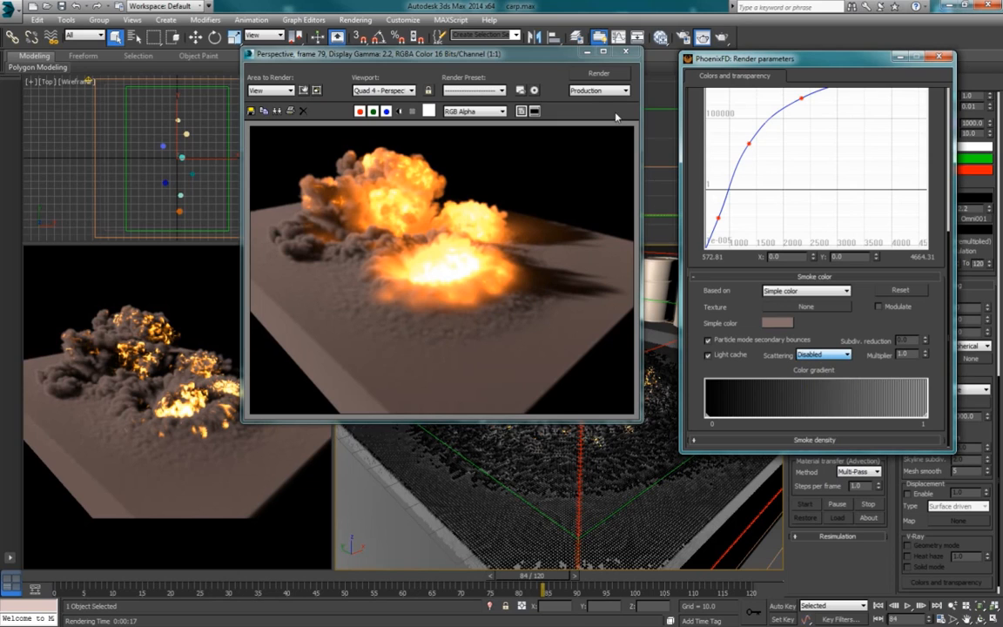
click(601, 74)
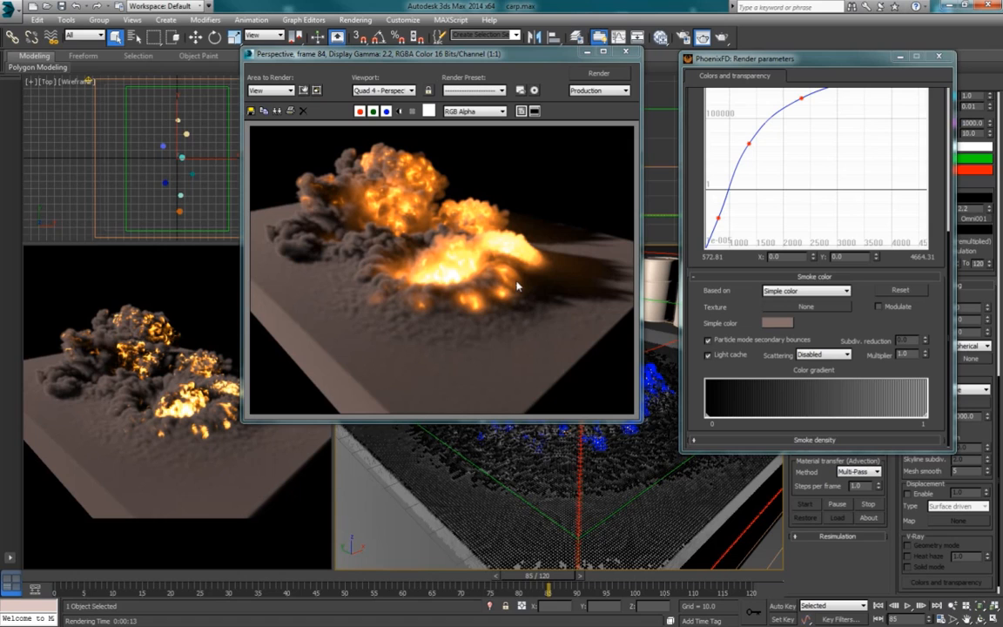
Step: Set the smoke's scattering to Analytic
click(823, 354)
click(820, 381)
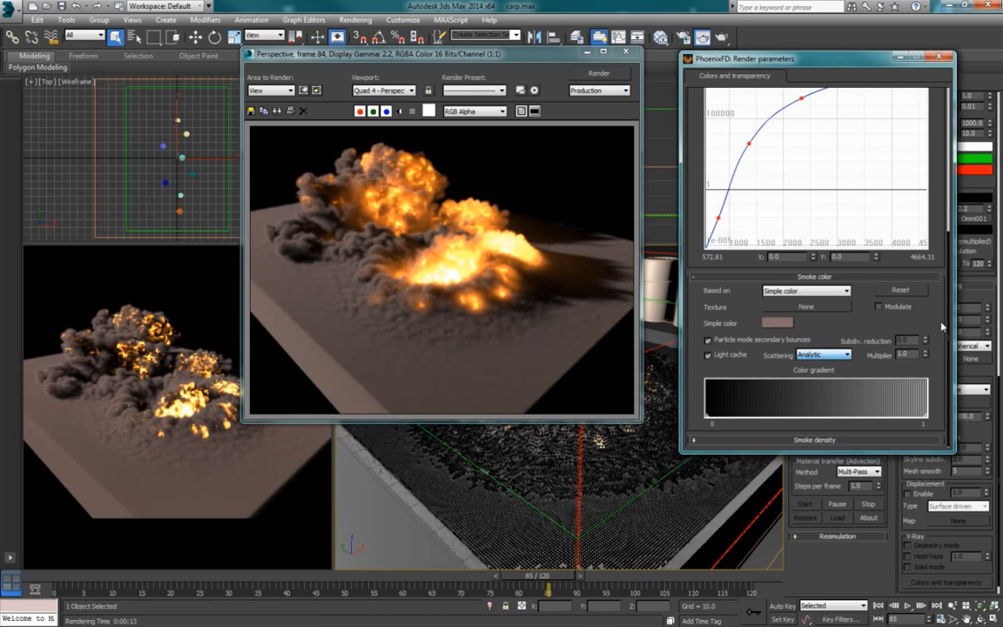
scroll(940, 324, up, 1)
scroll(940, 330, up, 1)
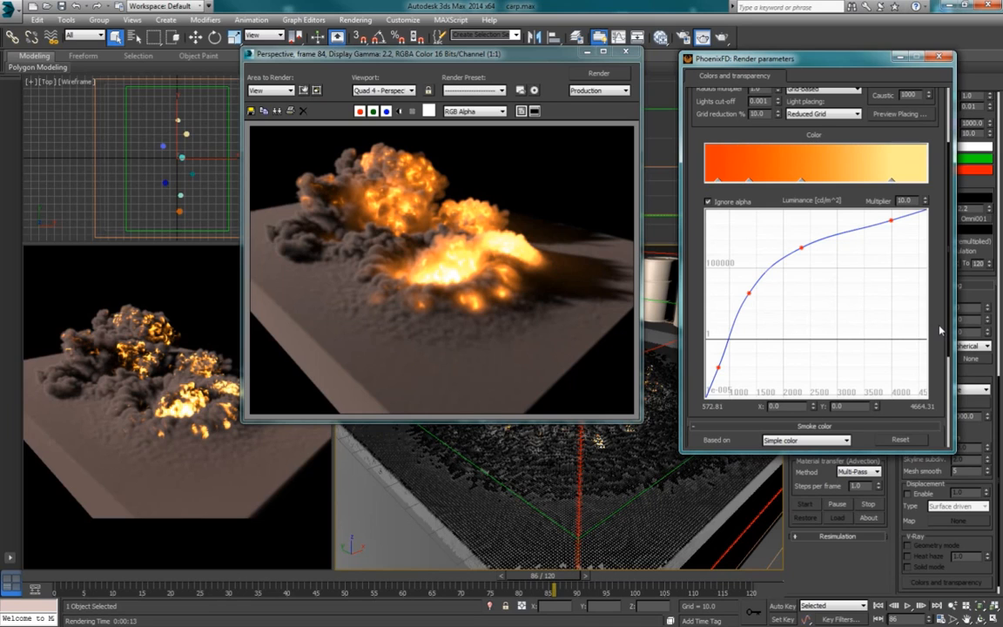
scroll(940, 330, up, 5)
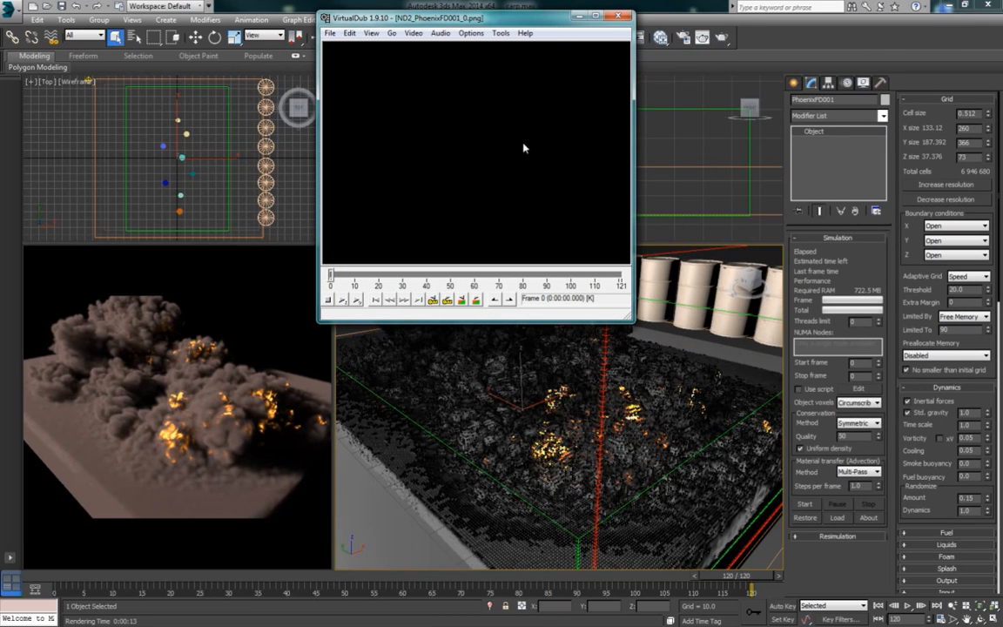
Step: Play the saved preview image sequence in VirtualDub, review it around frame 74, and return to the first frame
click(357, 300)
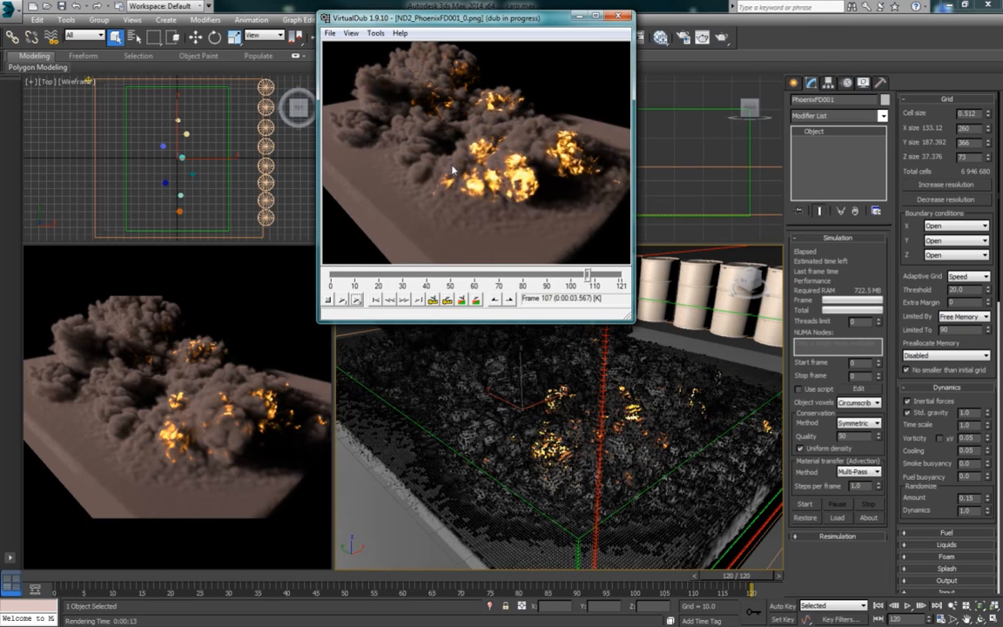
drag(617, 275, 510, 277)
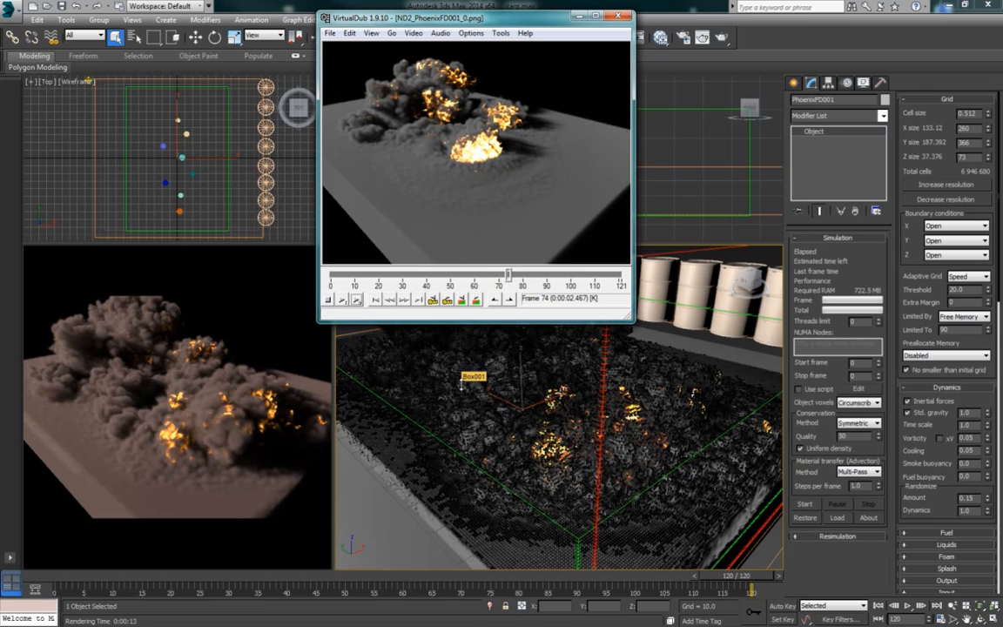
click(376, 302)
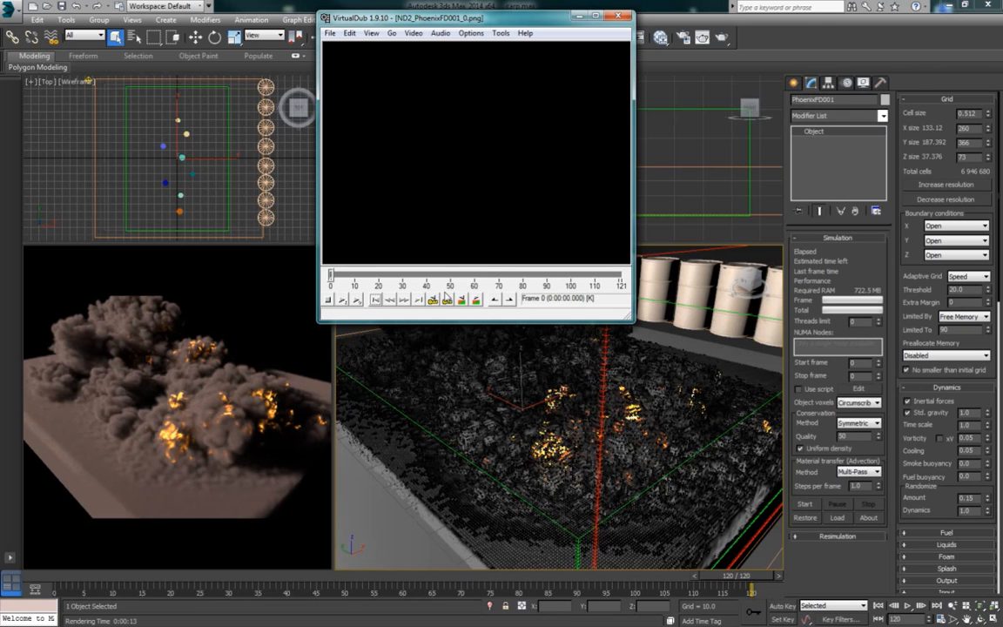
Step: Switch back to 3ds Max and set the GPU preview's save range to start from frame 0
click(927, 464)
scroll(927, 464, down, 10)
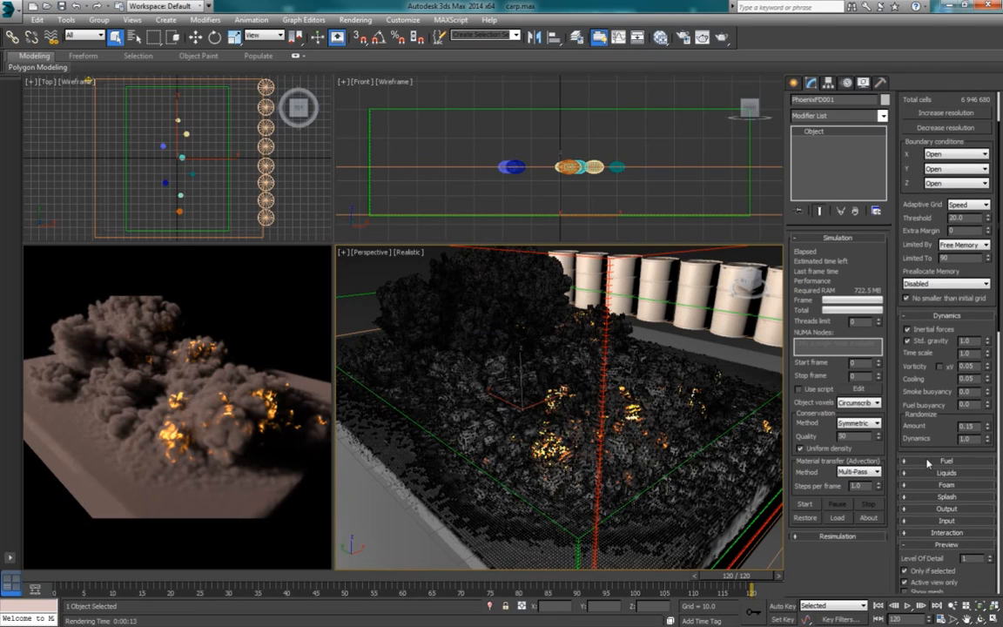
scroll(928, 463, down, 3)
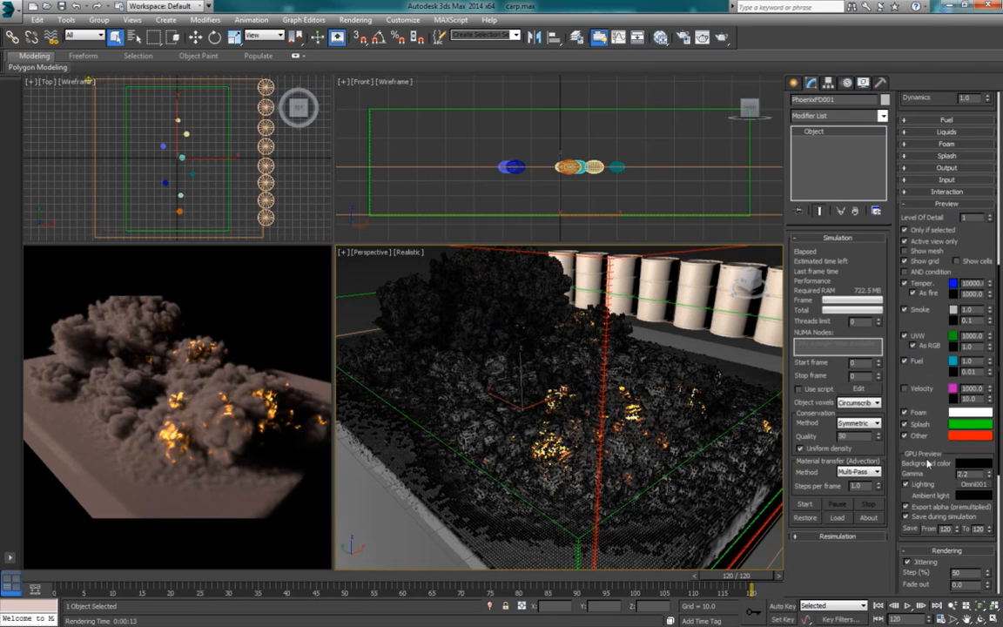
scroll(928, 464, up, 2)
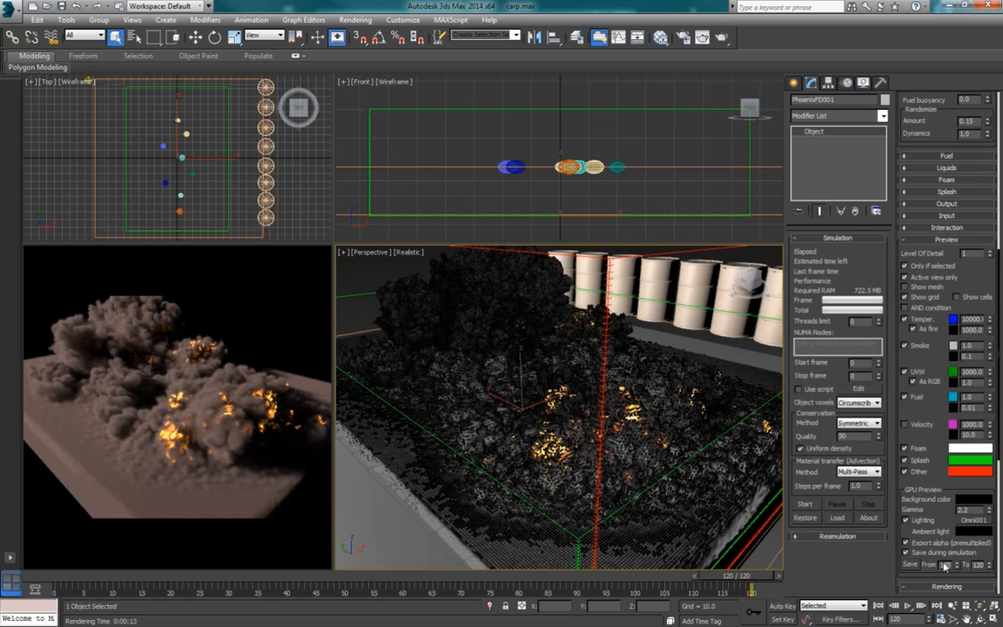
drag(939, 566, 965, 568)
text(0)
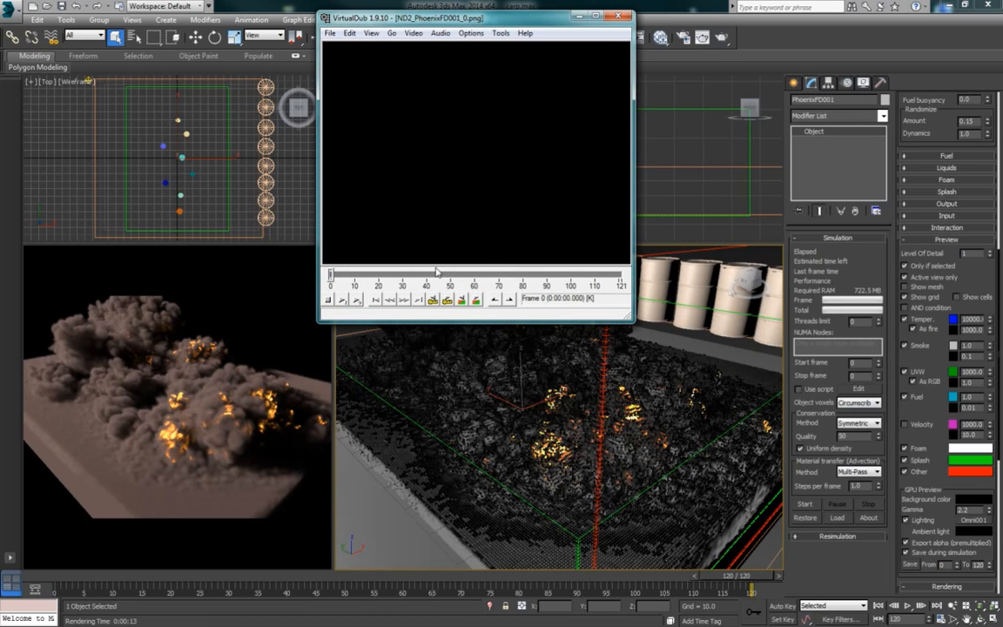
Step: Replay the preview sequence in VirtualDub and minimize the player
click(356, 300)
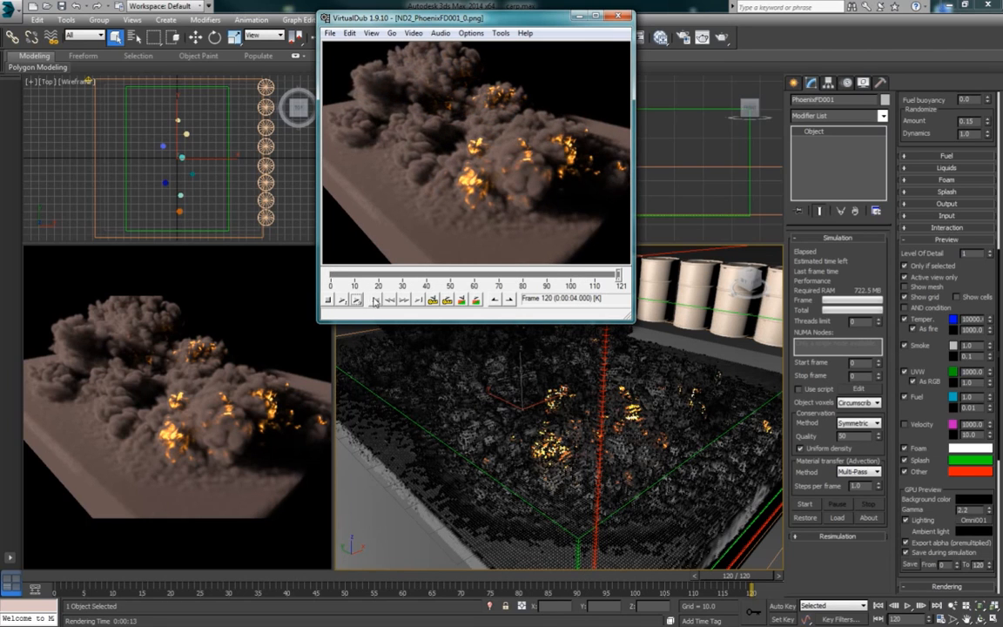
click(358, 300)
click(360, 300)
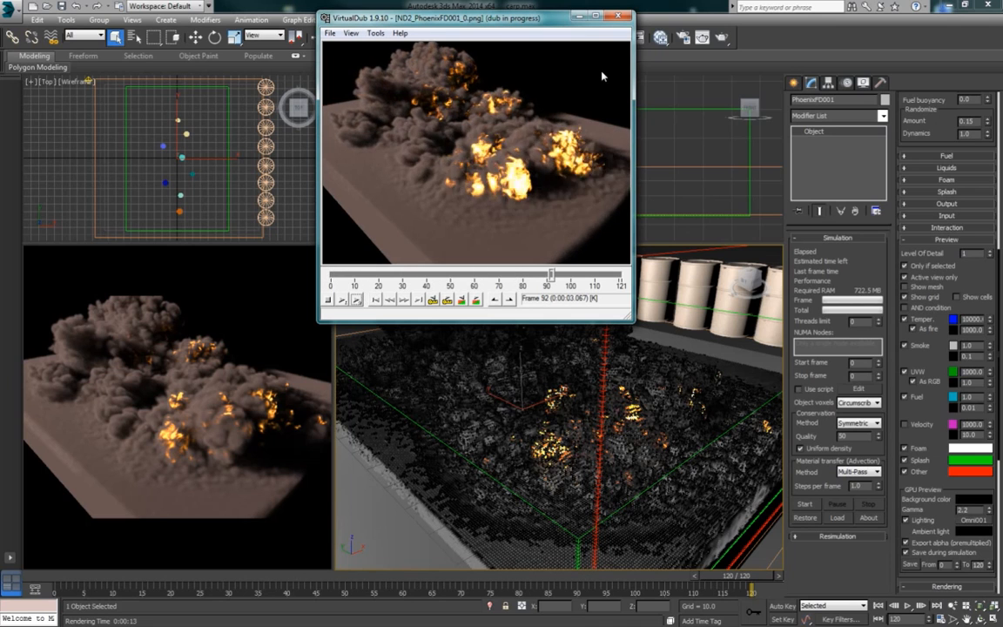
click(581, 21)
Step: Open the render setup and set the time output to the Active Time Segment, 0 to 120
key(F10)
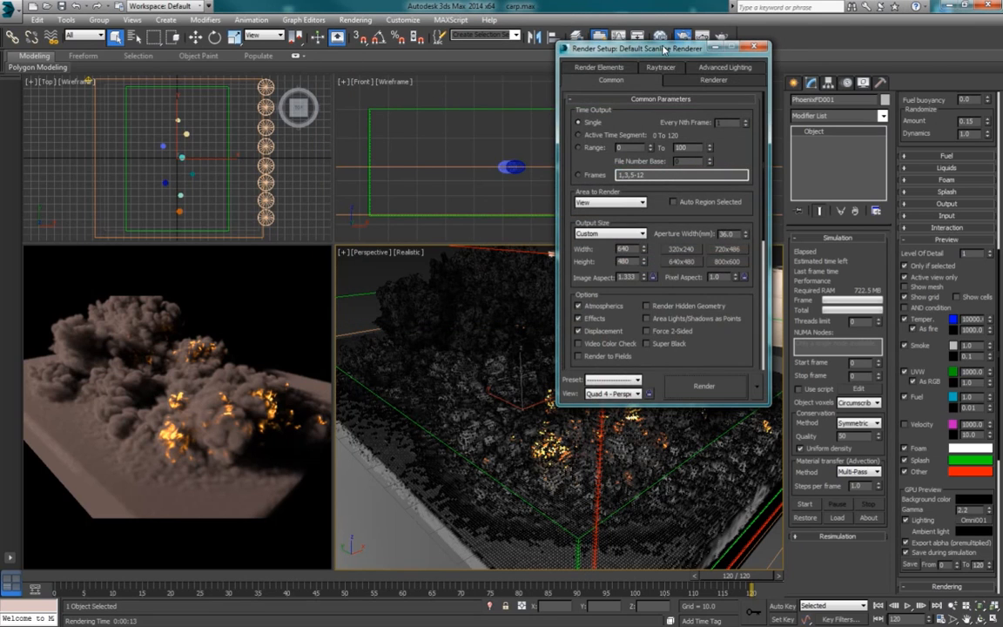
drag(665, 48, 328, 60)
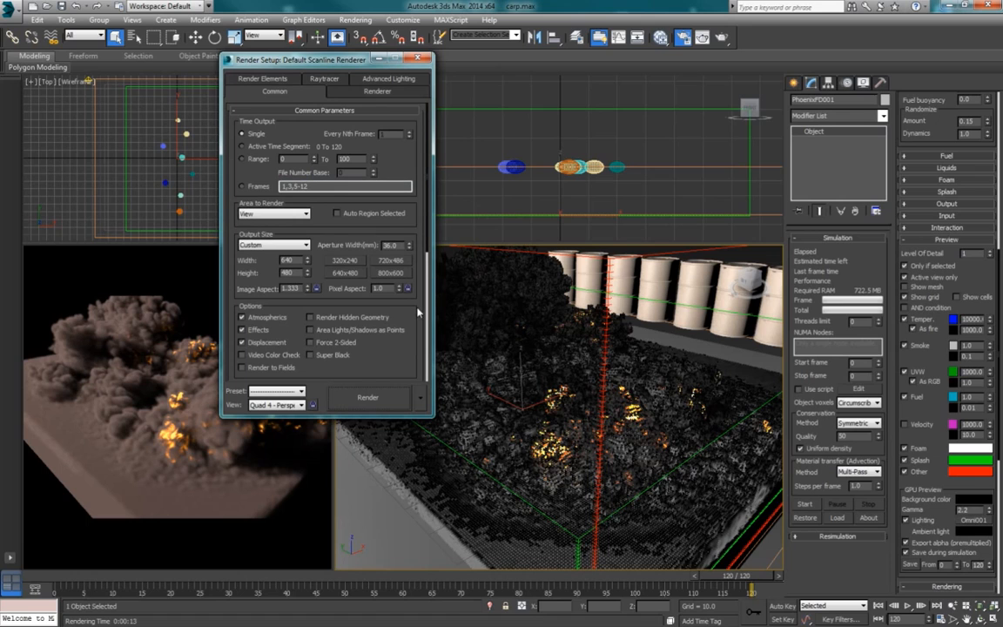
scroll(940, 133, up, 5)
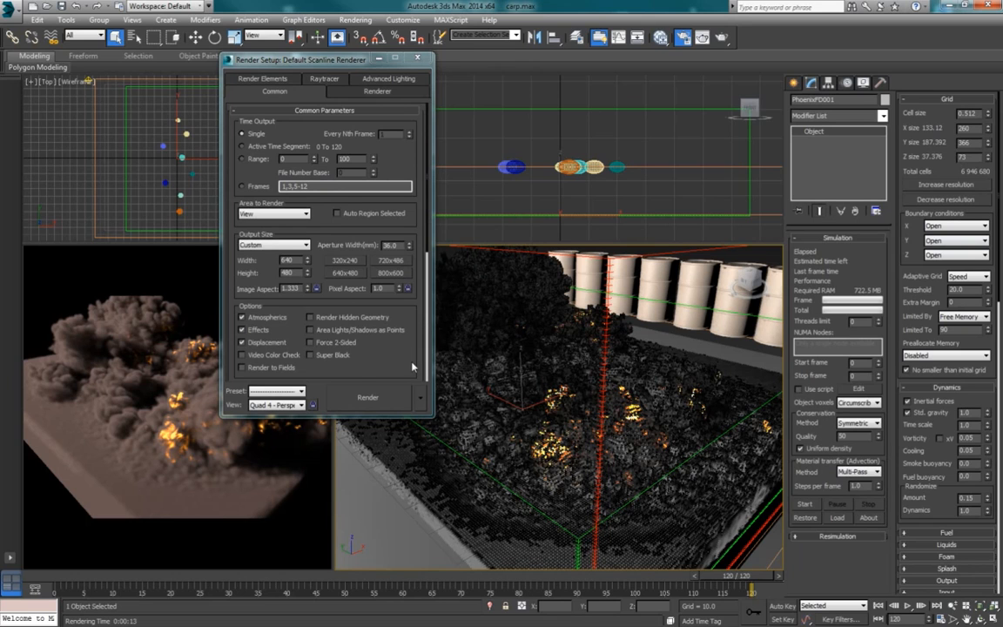
scroll(412, 366, down, 5)
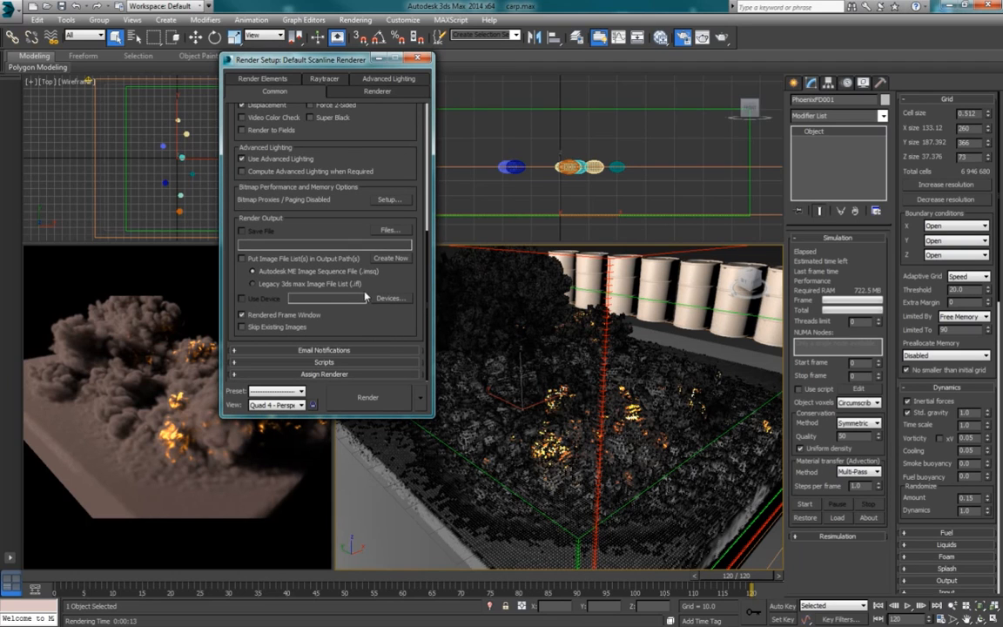
scroll(252, 140, up, 5)
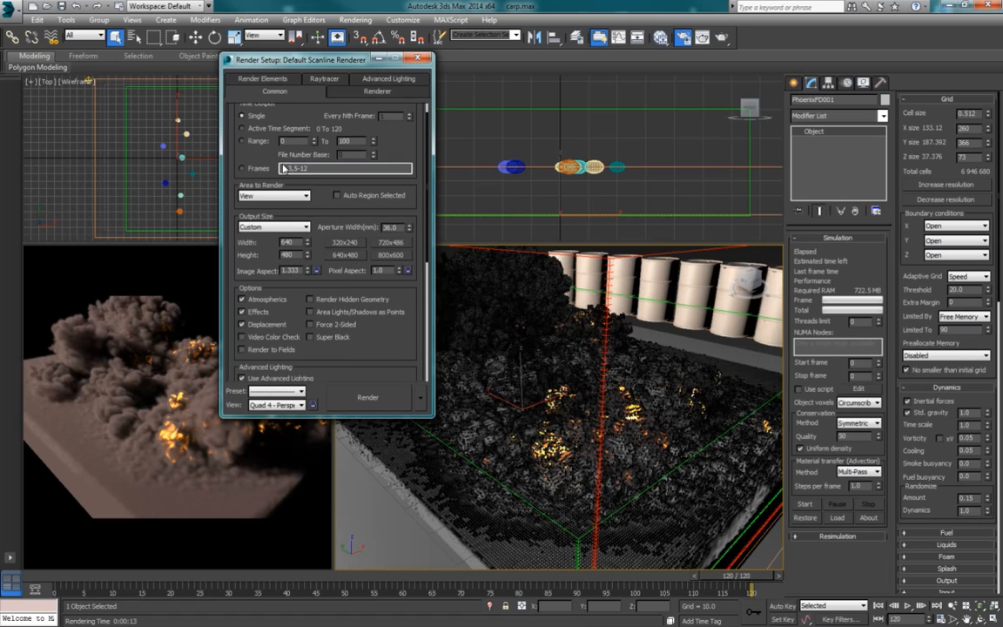
click(252, 131)
scroll(410, 152, up, 1)
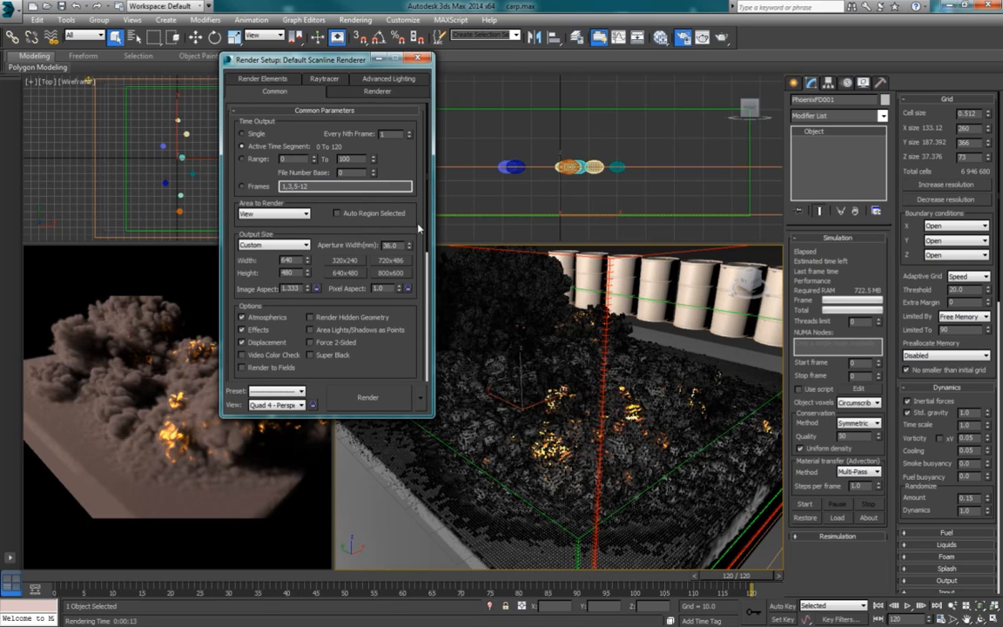
Step: Select the eight source spheres together and check their Renderable setting in the object properties
drag(481, 146, 636, 163)
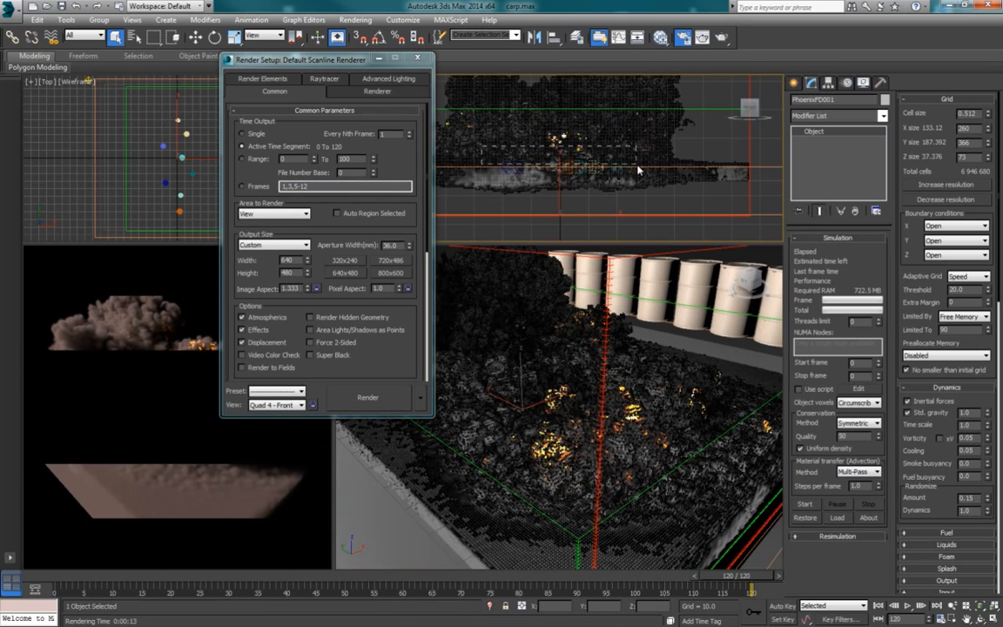
right_click(592, 159)
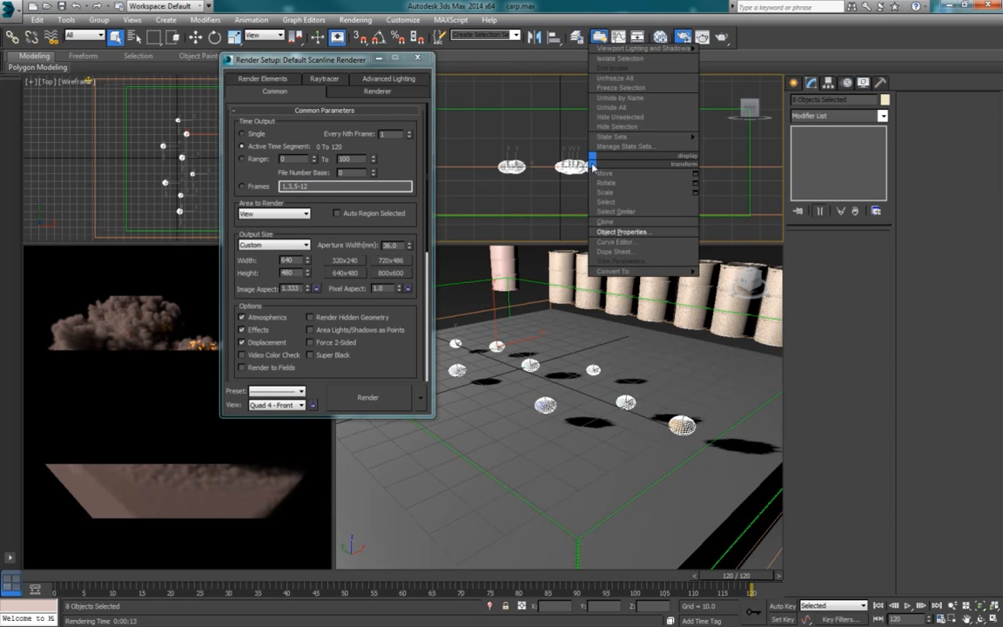
click(620, 231)
drag(545, 136, 343, 165)
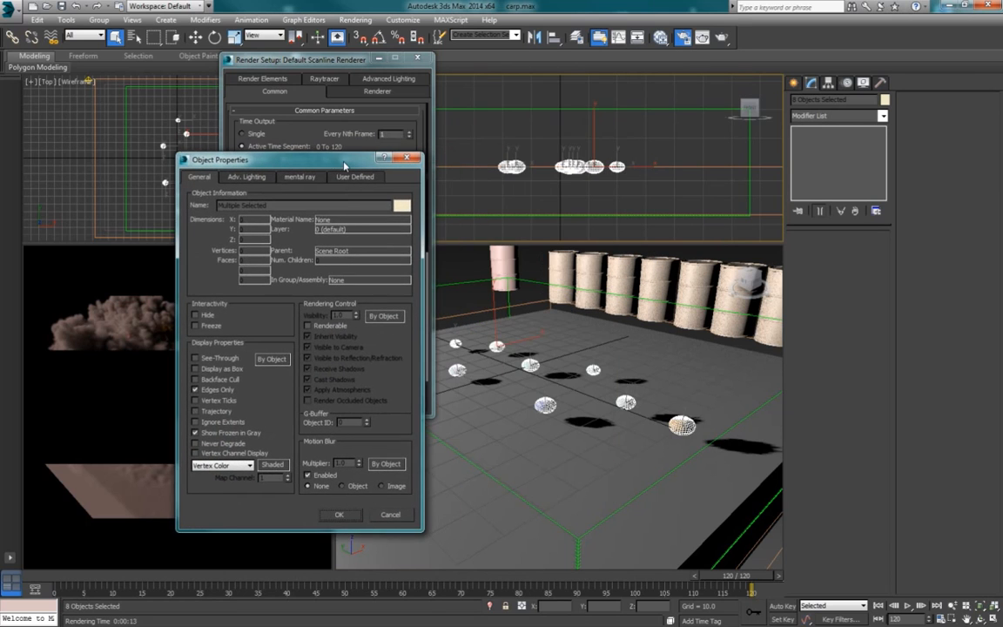
click(345, 515)
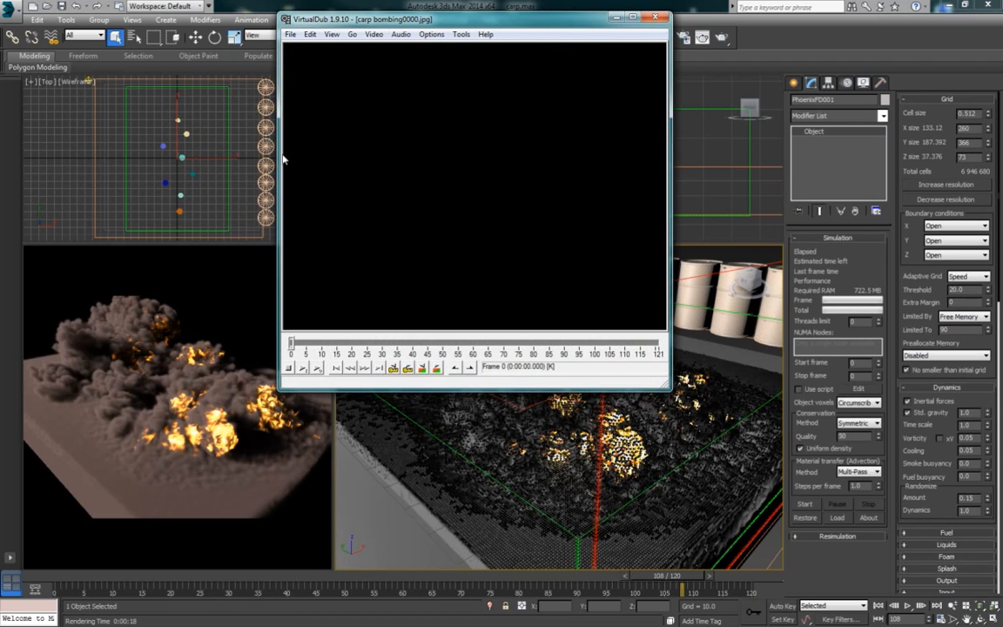
Step: Play the rendered carp bombing image sequence in VirtualDub and review the explosion
click(317, 368)
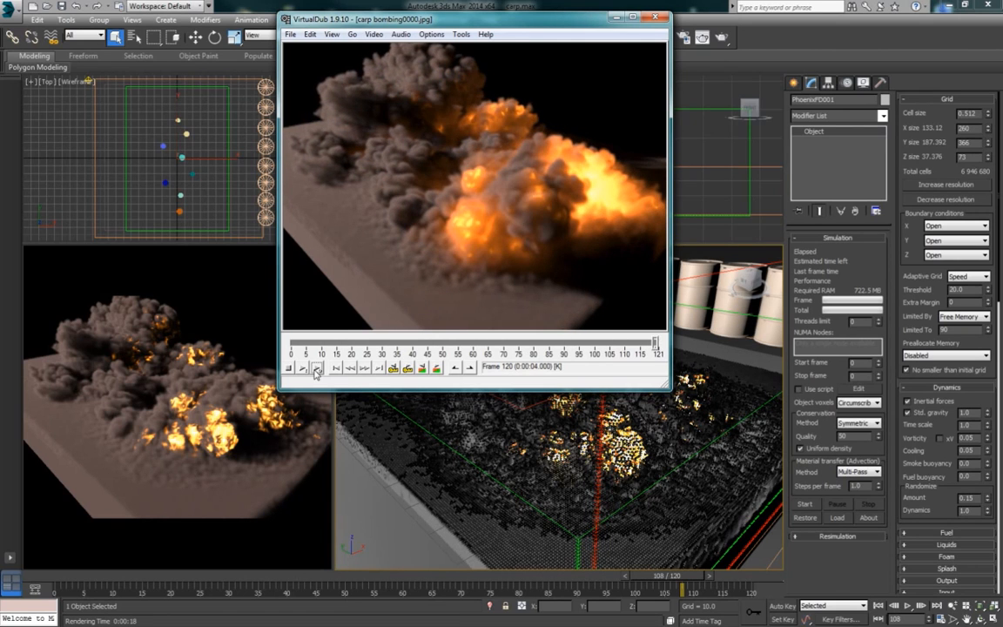
click(317, 369)
click(317, 369)
Step: Switch to 3ds Max and set the PhoenixFD simulator's Cooling to 0.1
drag(913, 460, 913, 440)
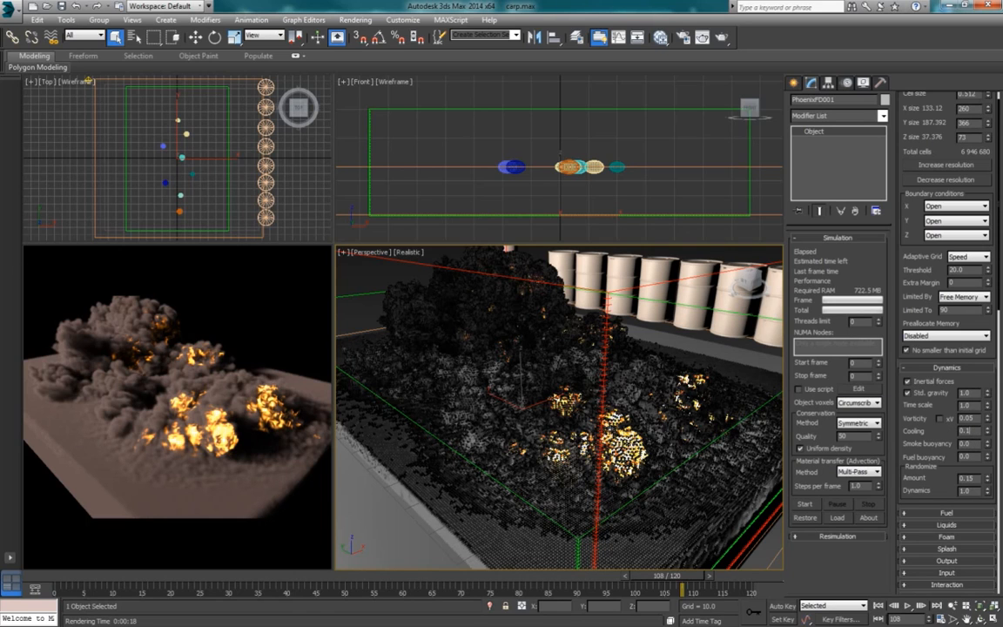
Step: Switch back to VirtualDub, replay the rendered sequence from the start several times, and close the player
key(alt+Tab)
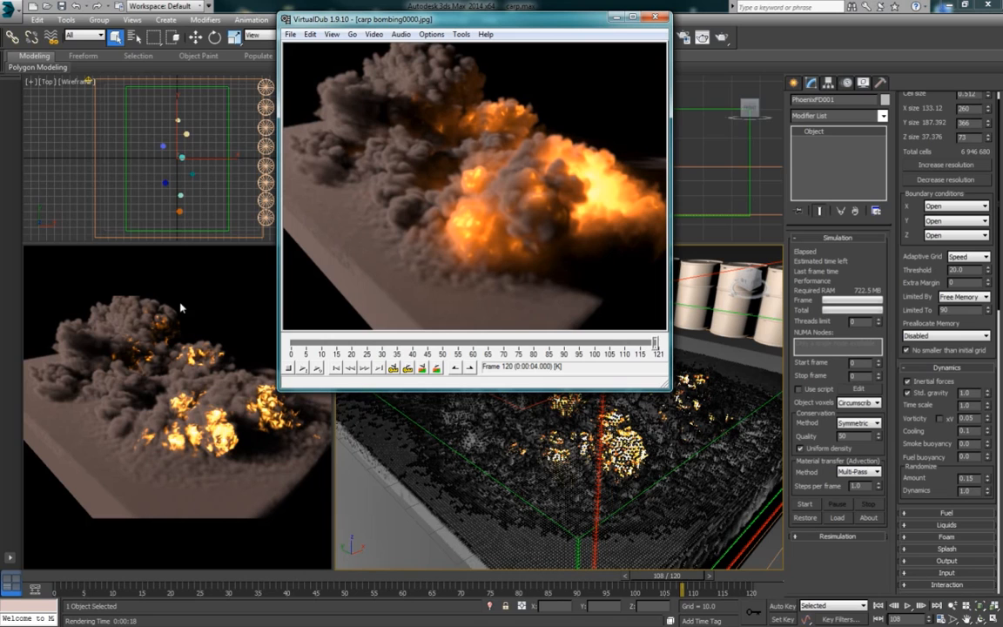
click(317, 368)
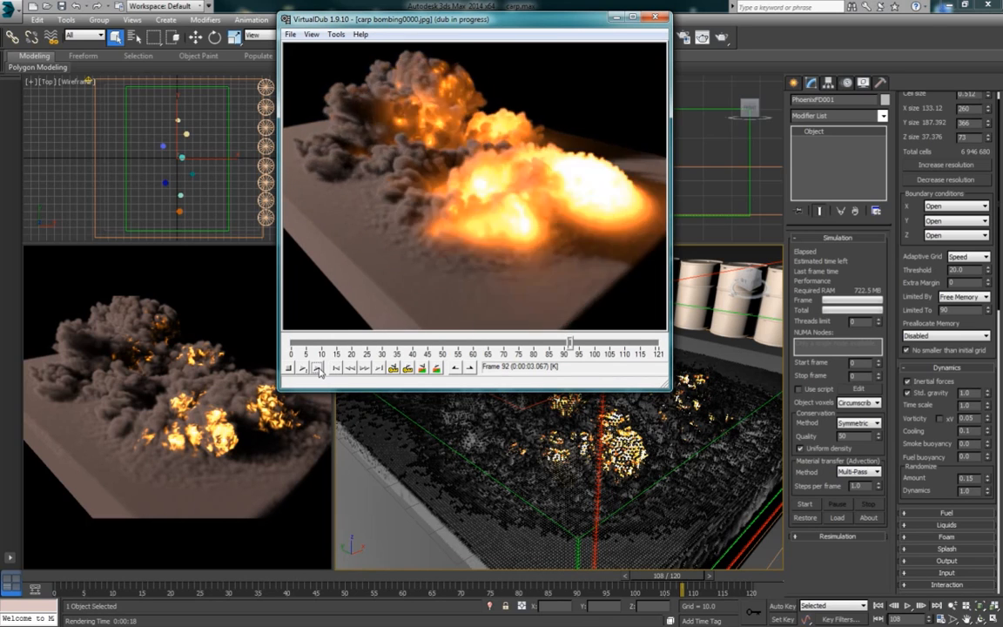
click(333, 368)
click(318, 368)
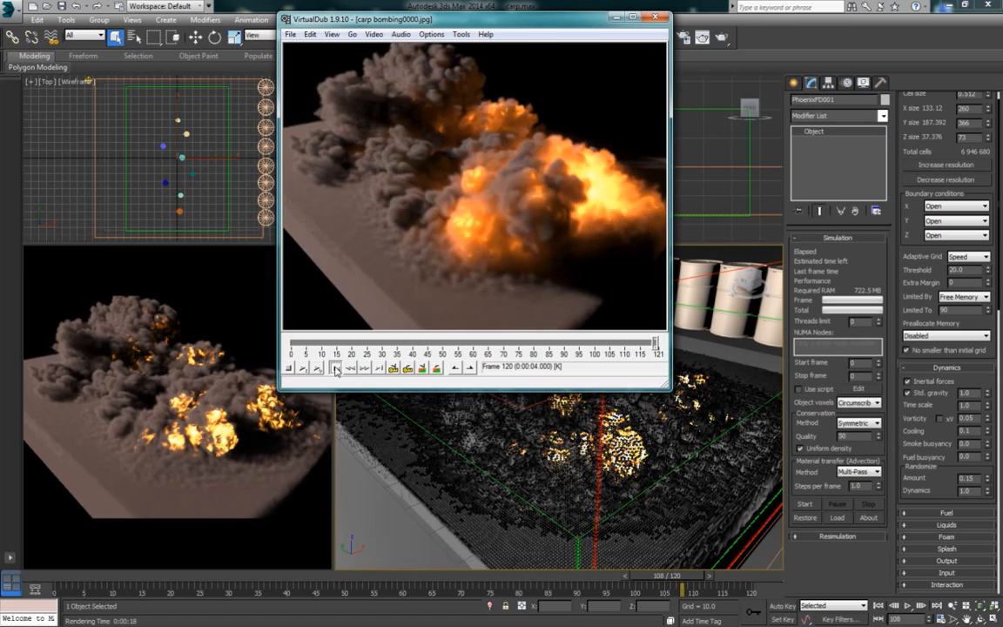
click(334, 368)
click(317, 369)
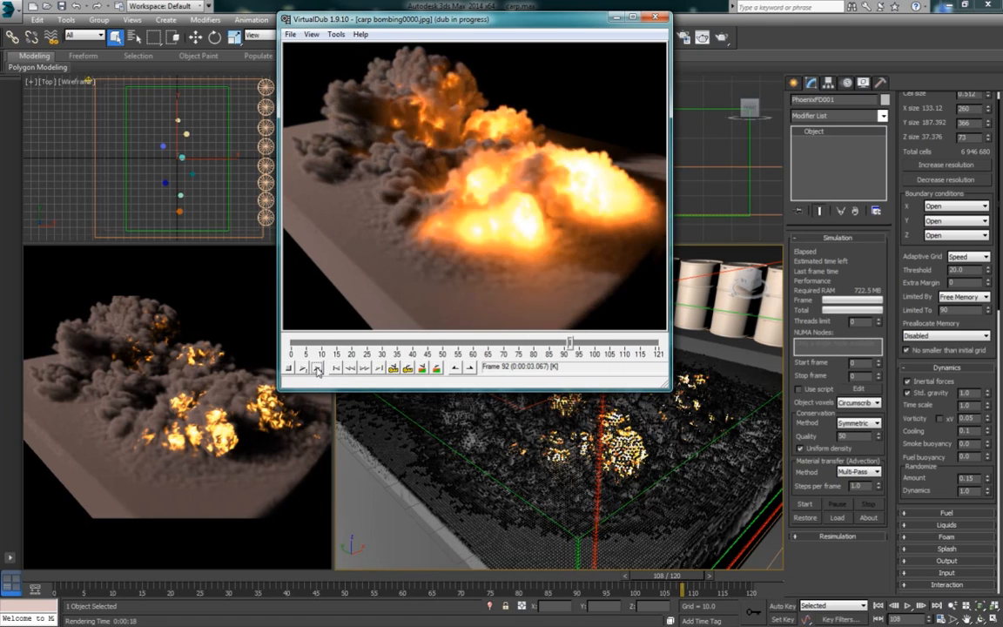
click(654, 15)
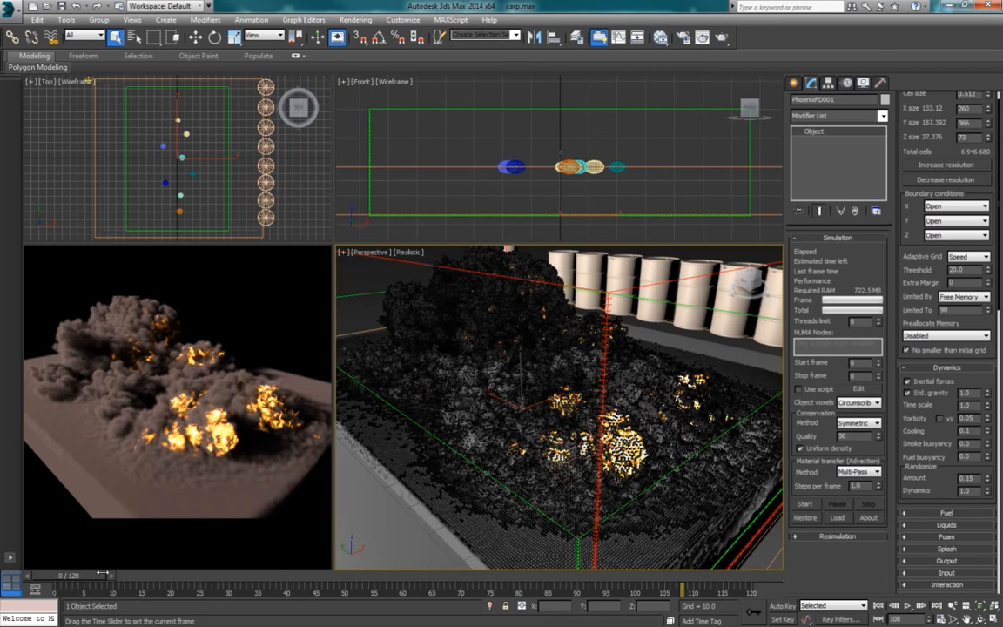
Step: Return to frame 0, adjust the radius of Sphere002, and enlarge Sphere003 to a radius of about 3.975
click(58, 576)
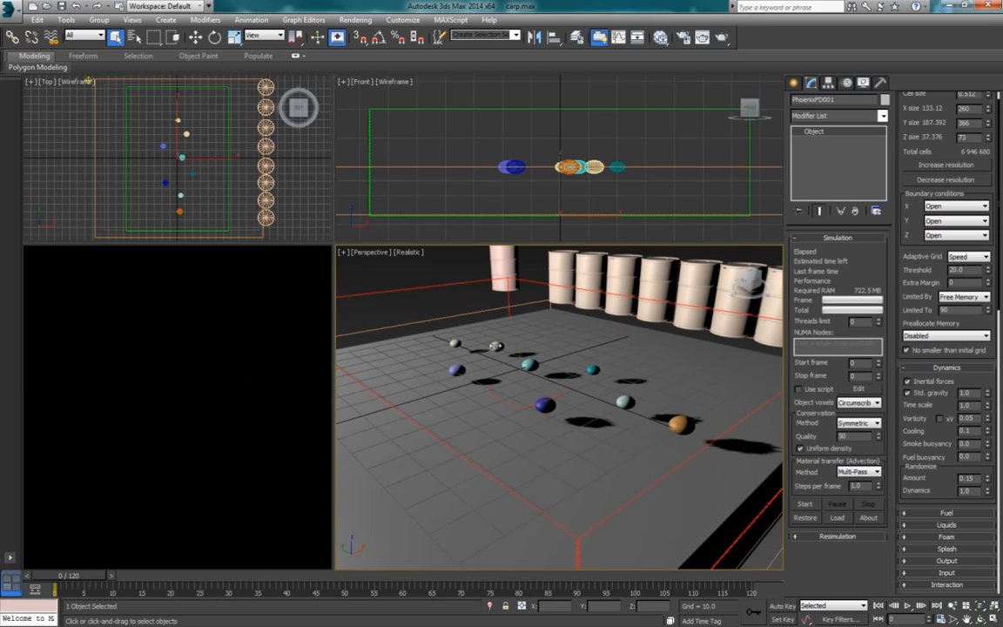
click(496, 345)
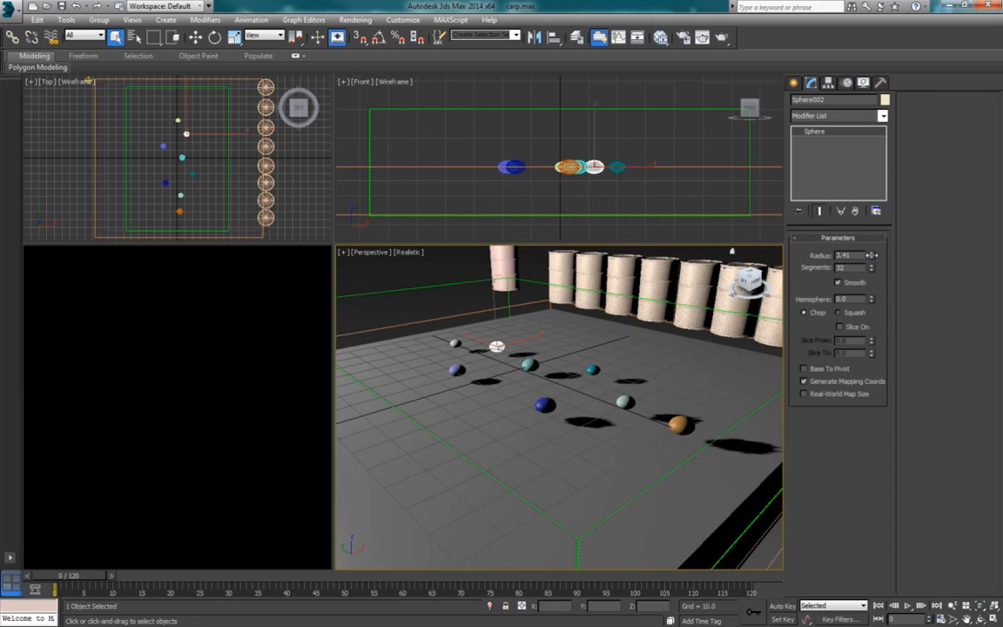
drag(872, 255, 870, 253)
click(458, 371)
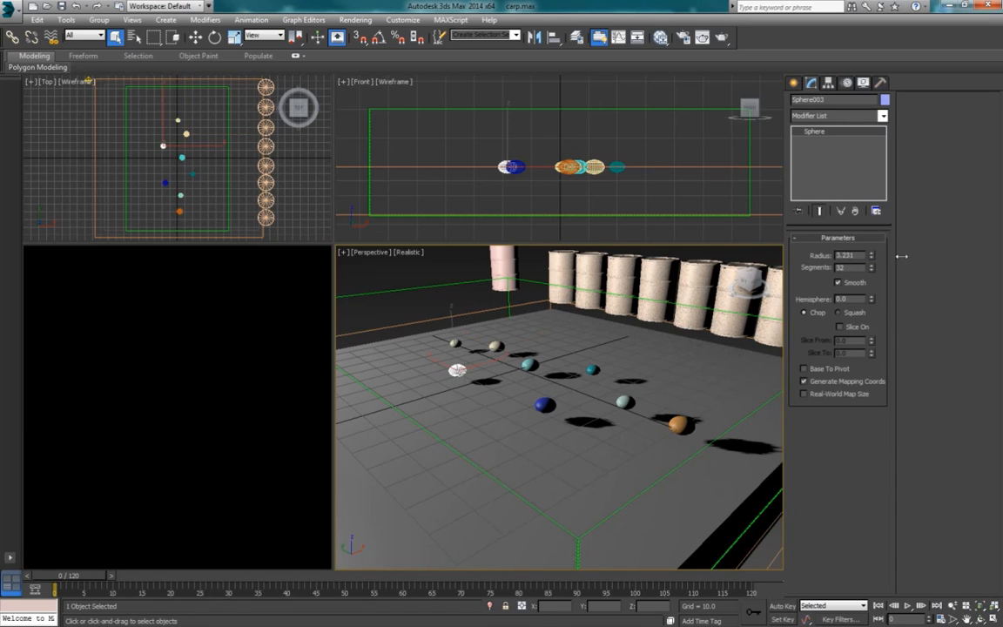
mouse_move(872, 255)
mouse_down()
mouse_move(873, 240)
mouse_move(873, 254)
mouse_up()
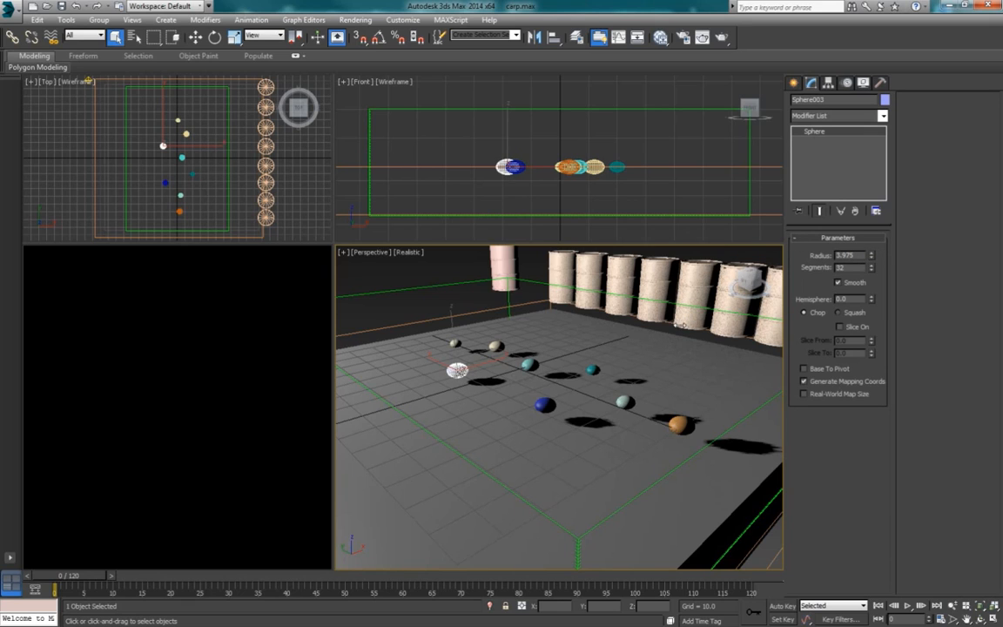
Step: Enlarge the teal Sphere005 and set the radius of Sphere007 to about 3.851
click(593, 369)
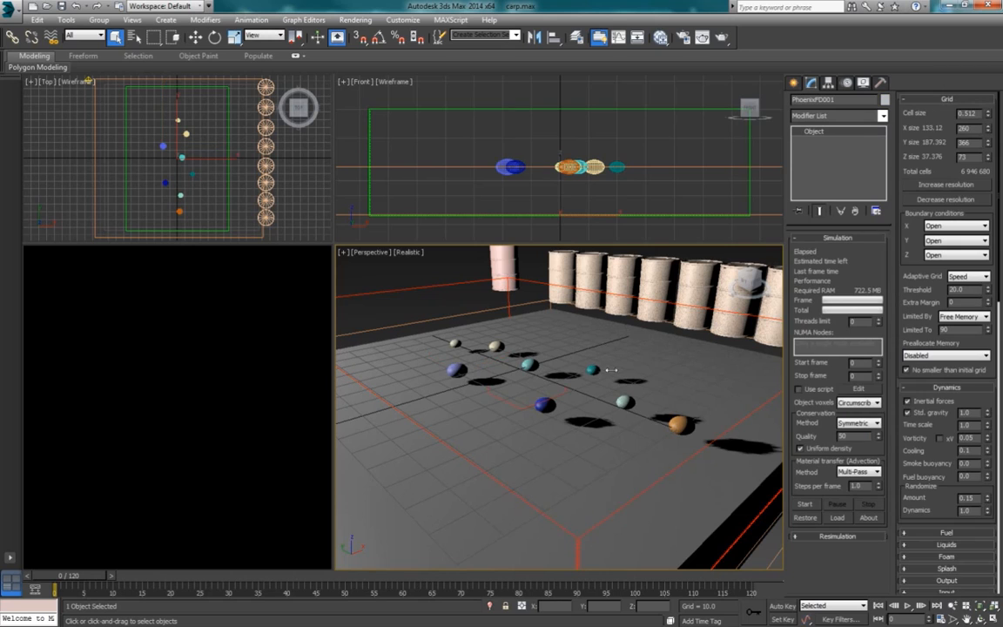
click(593, 369)
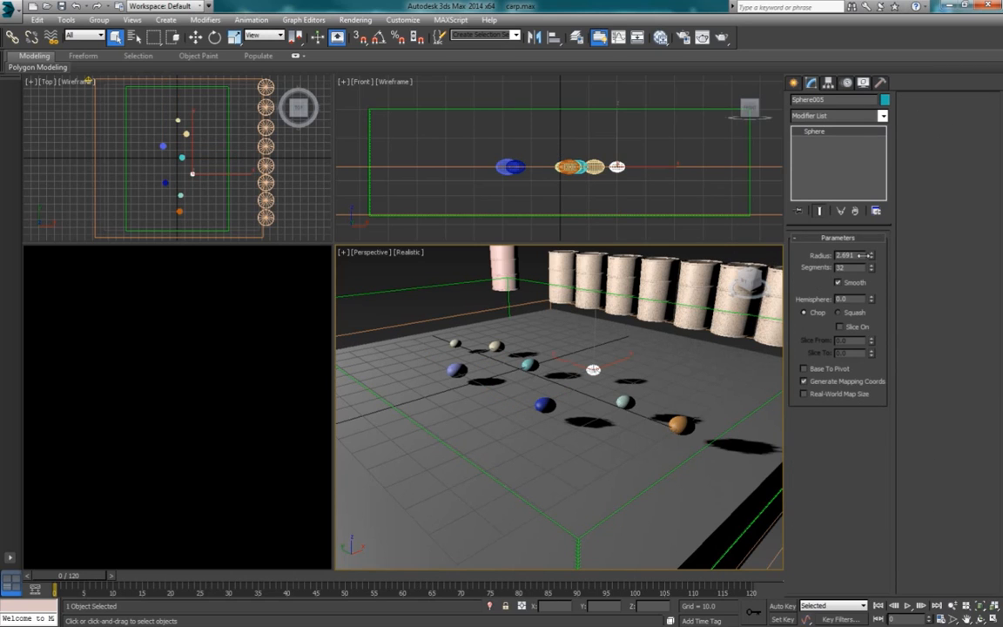
drag(872, 255, 873, 239)
drag(875, 235, 879, 222)
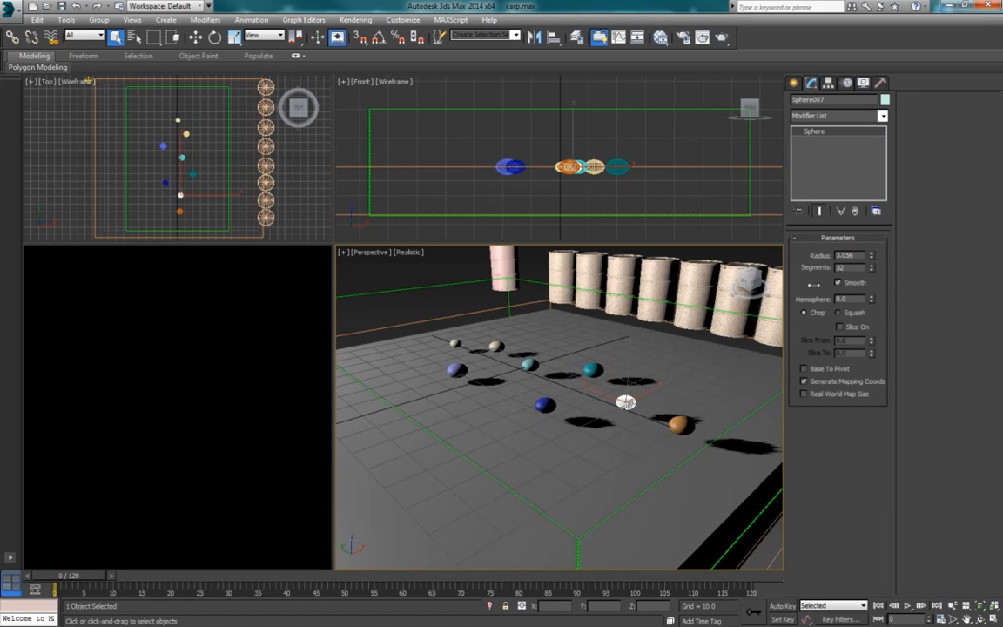
drag(872, 255, 875, 237)
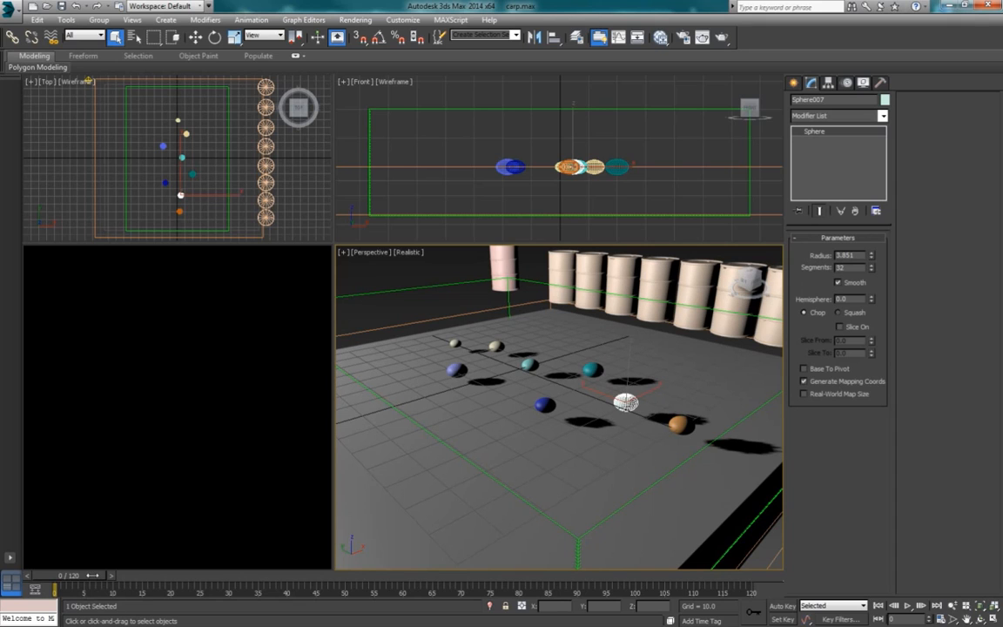
Step: Delay the discharge keys of PHXSource003 to start at frame 22 and those of PHXSource004 to start at frame 34
click(589, 275)
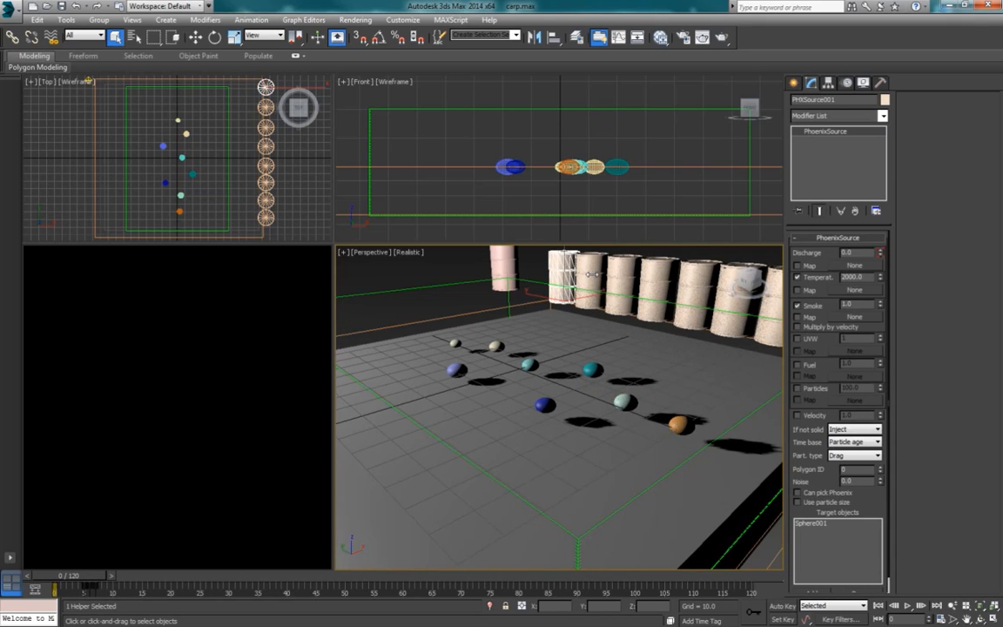
click(590, 274)
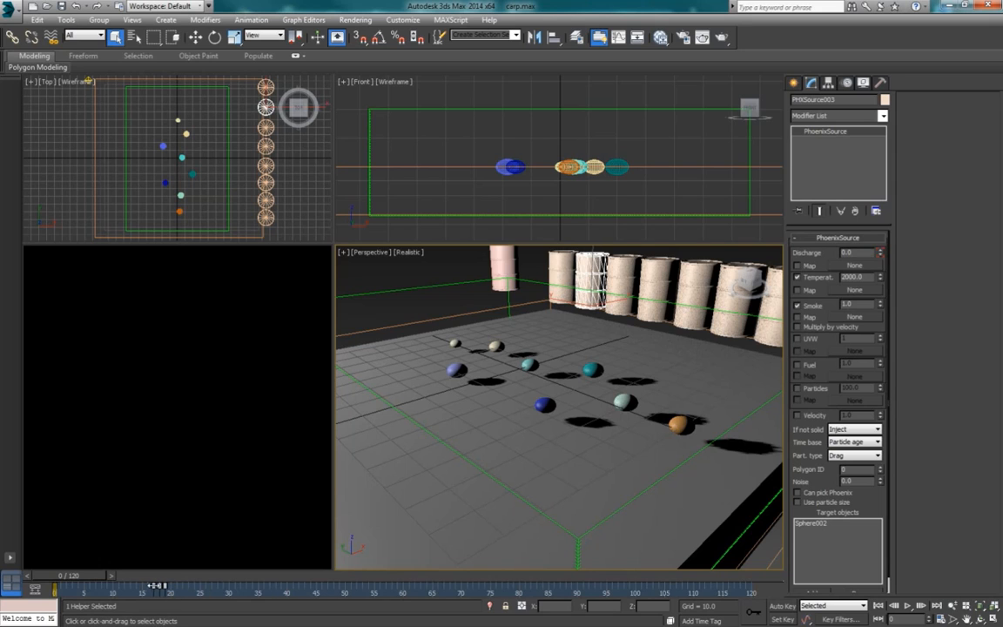
drag(165, 589, 186, 588)
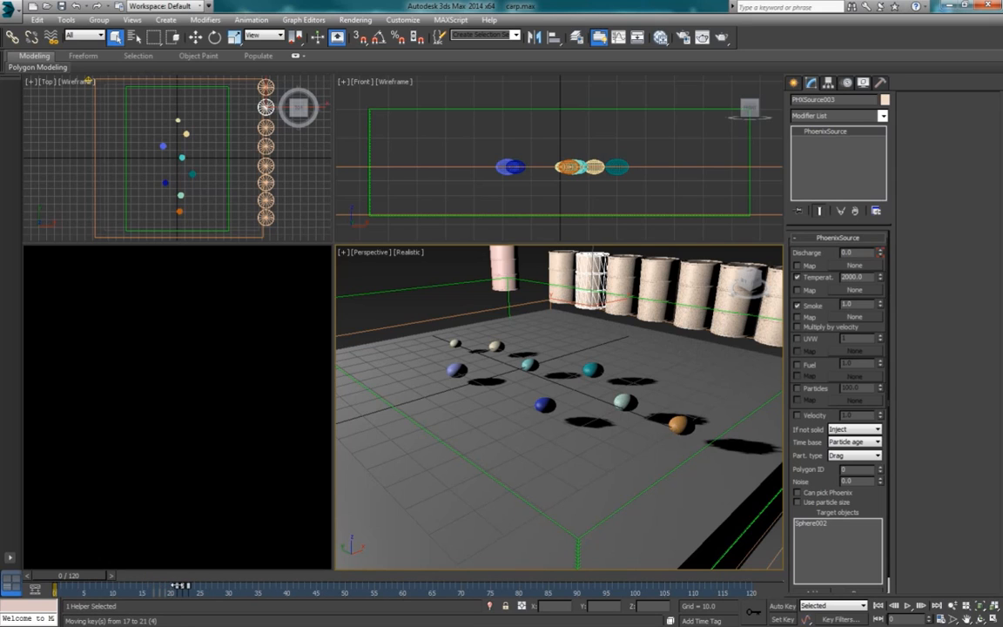
click(619, 275)
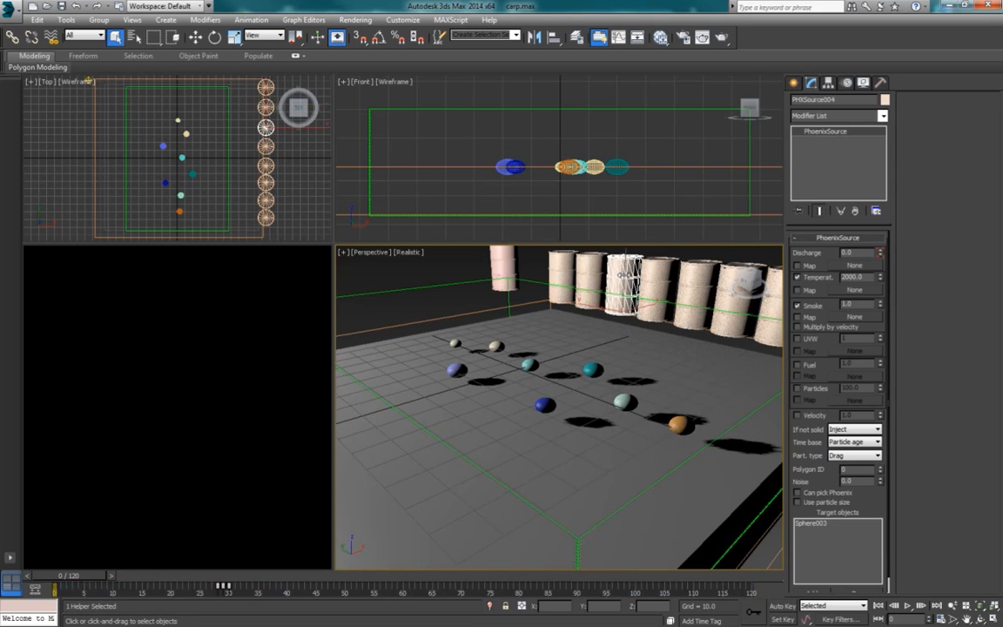
drag(239, 589, 250, 587)
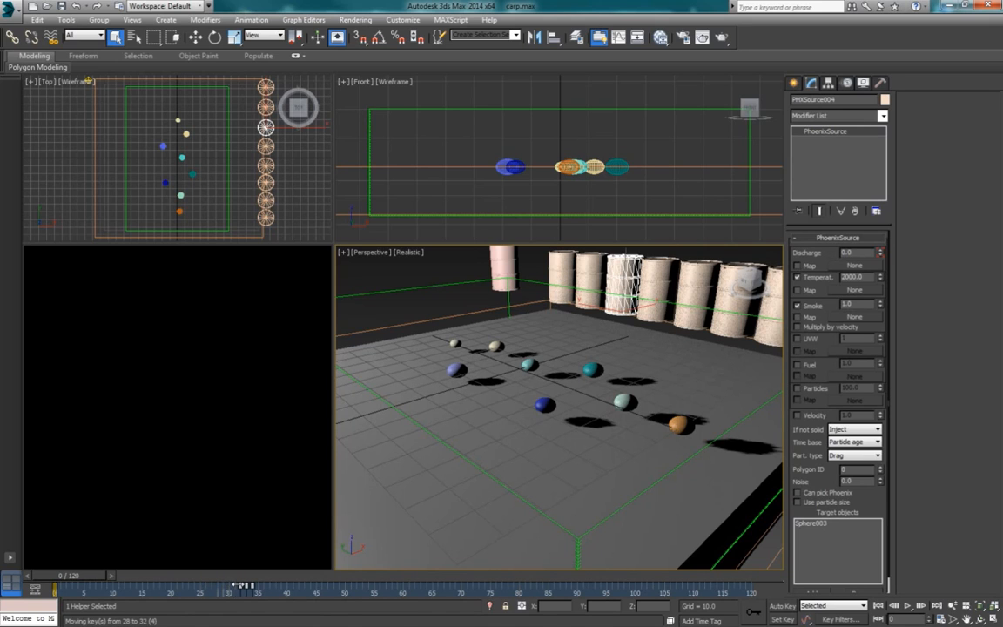
click(659, 280)
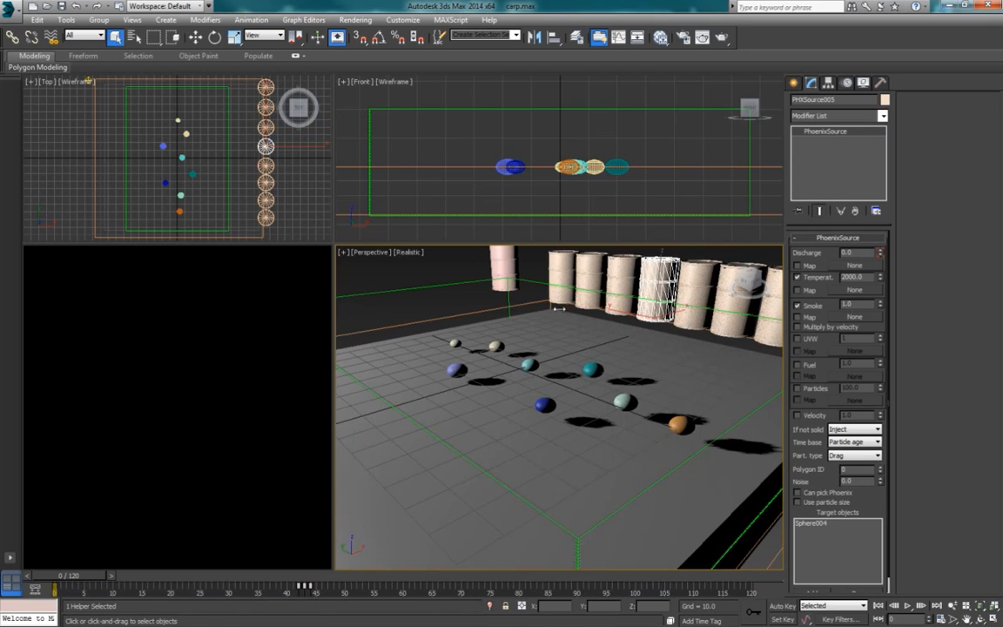
click(613, 281)
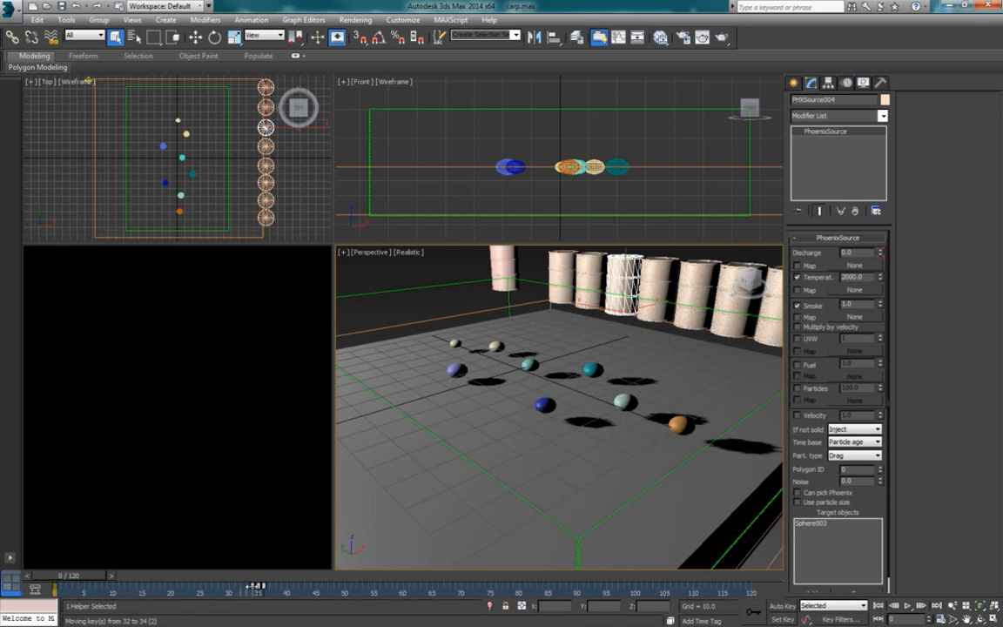
click(581, 275)
drag(181, 585, 187, 585)
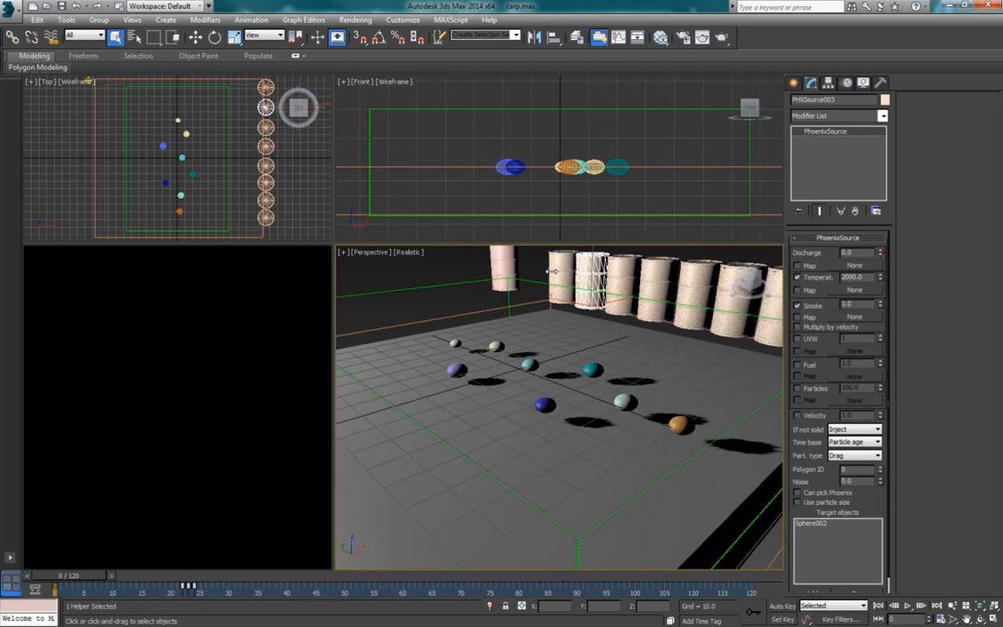
Step: Check the key timing of PHXSource004, PHXSource005 and PHXSource006 in turn
click(635, 274)
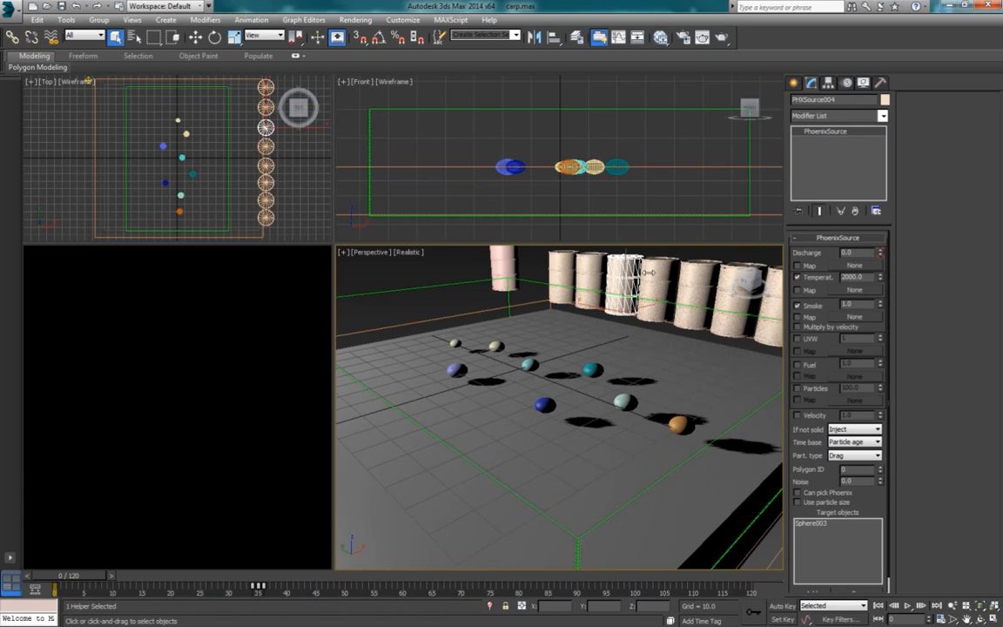
click(652, 274)
click(688, 282)
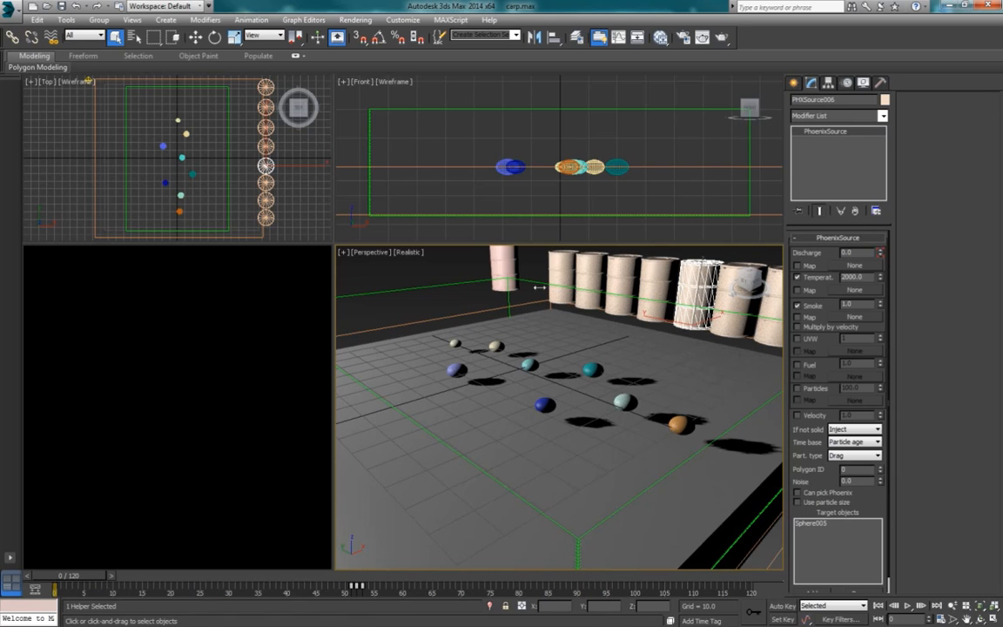
Step: Delay the discharge keys of PHXSource003 to start at about frame 26 after checking the timing of PHXSource007 and PHXSource009
click(265, 182)
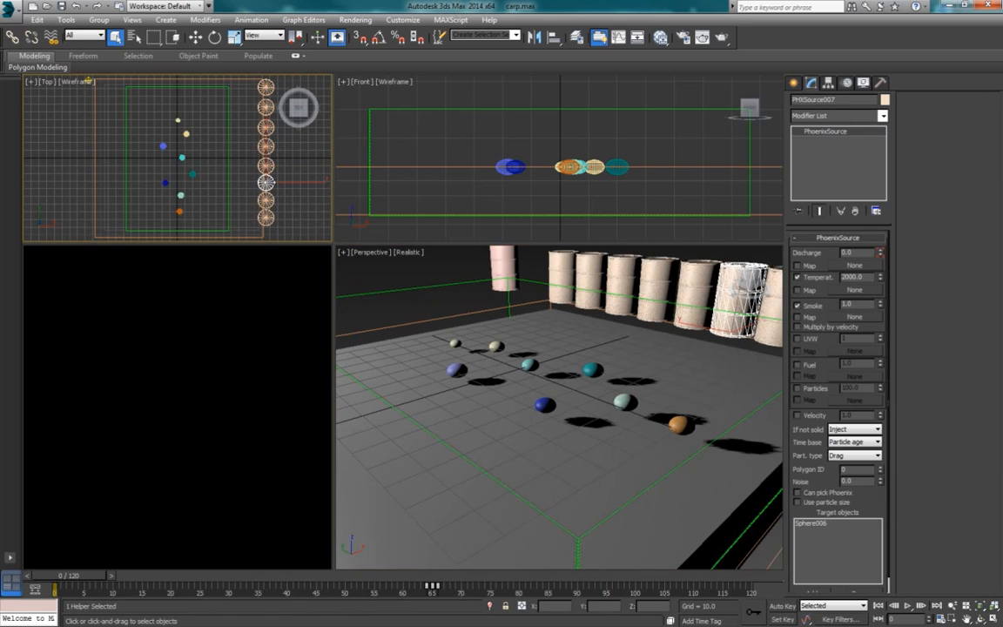
click(265, 216)
click(266, 107)
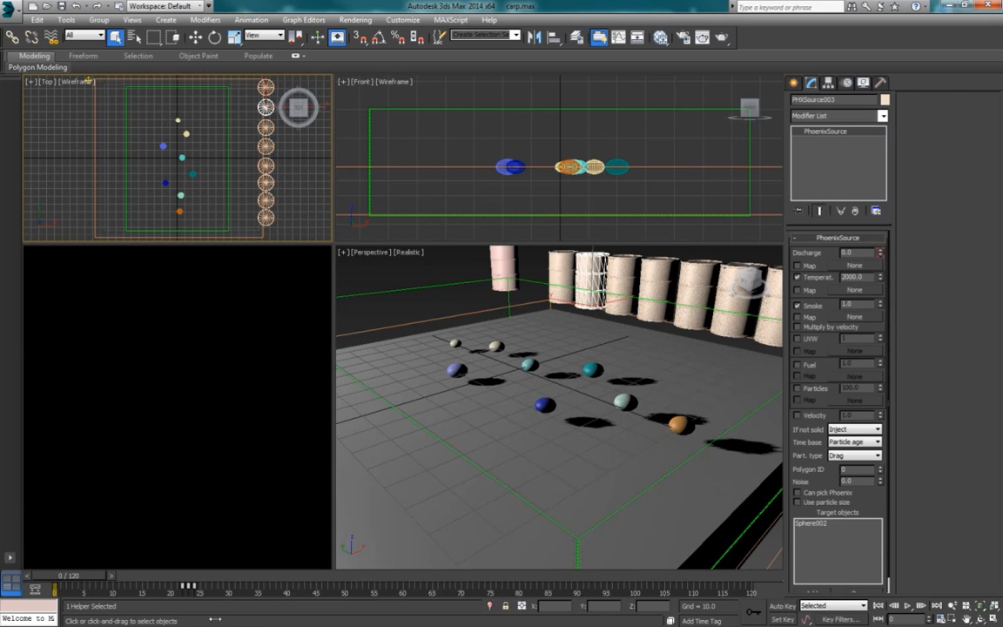
drag(198, 591, 217, 586)
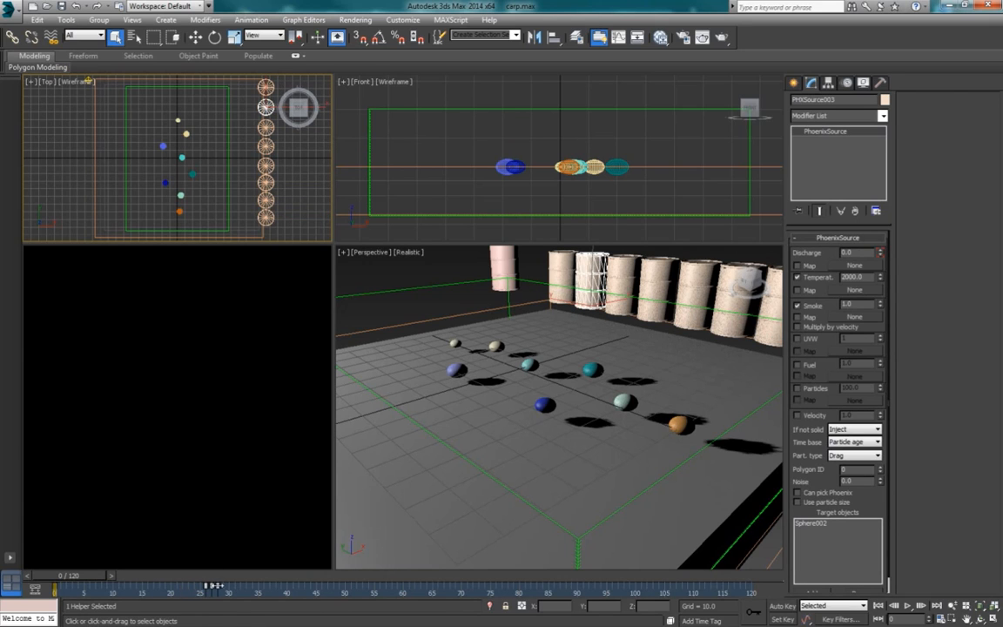
Step: Shift the discharge keys of PHXSource004 to start at about frame 37 and those of PHXSource005 to start at about frame 47
click(269, 127)
drag(280, 592, 248, 586)
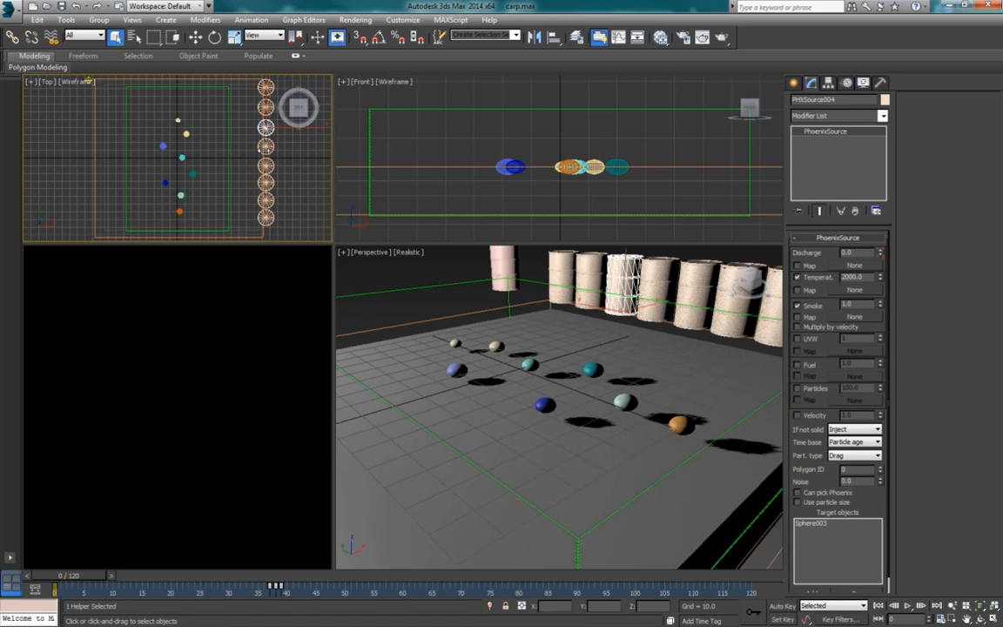
click(265, 146)
drag(305, 586, 337, 586)
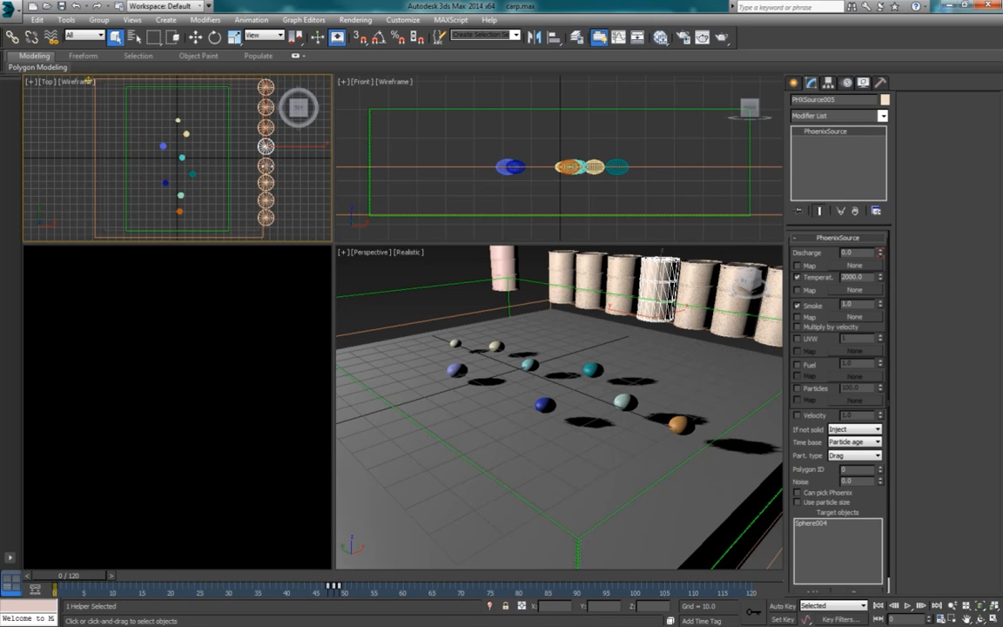
Step: Delay the discharge keys of PHXSource006 to start at about frame 53 and those of PHXSource007 to start at about frame 70
click(265, 127)
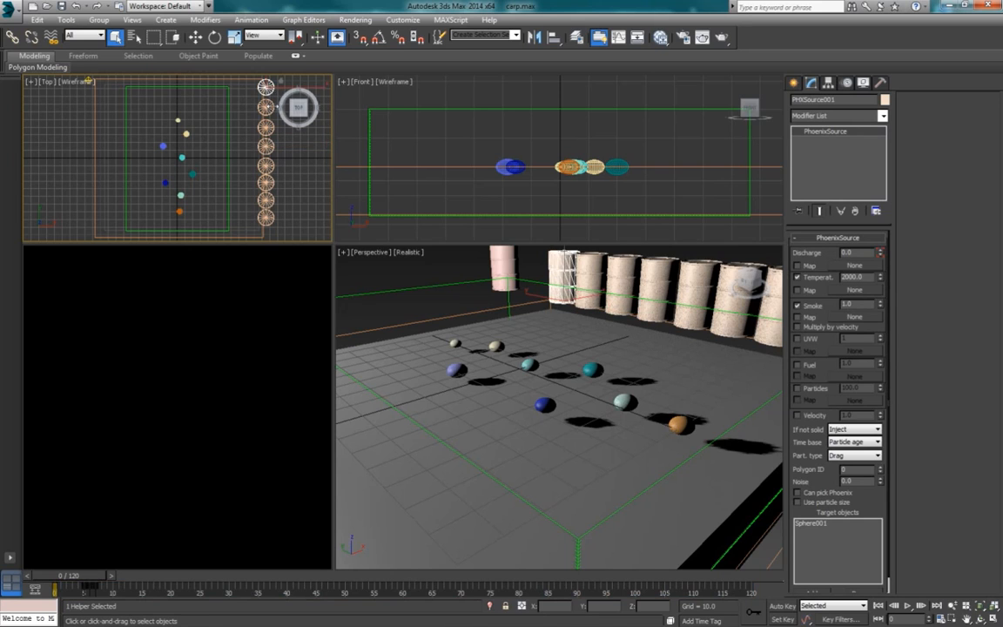
click(265, 146)
click(265, 166)
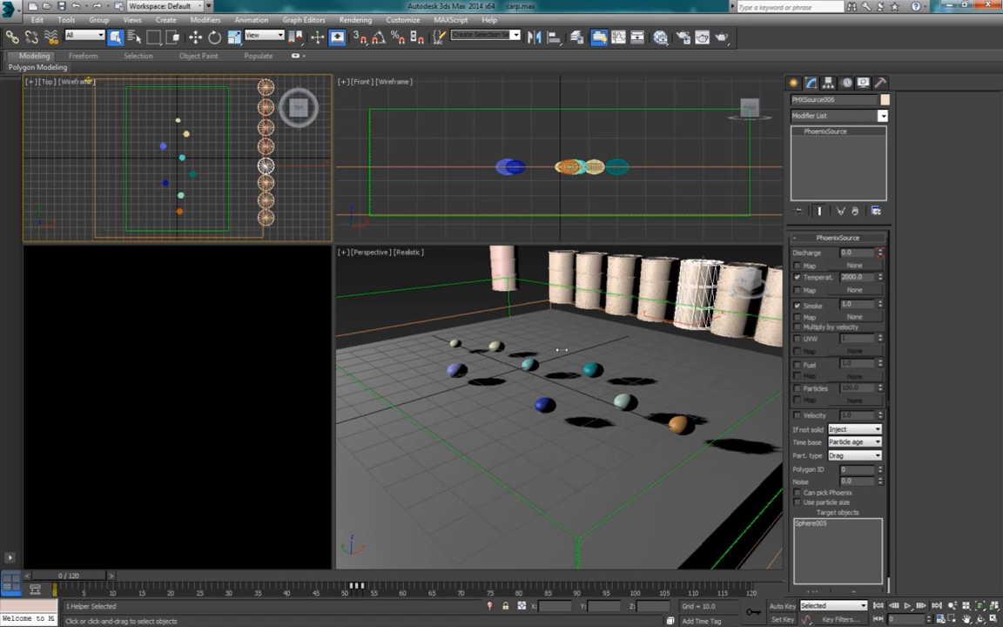
drag(364, 588, 372, 589)
click(266, 183)
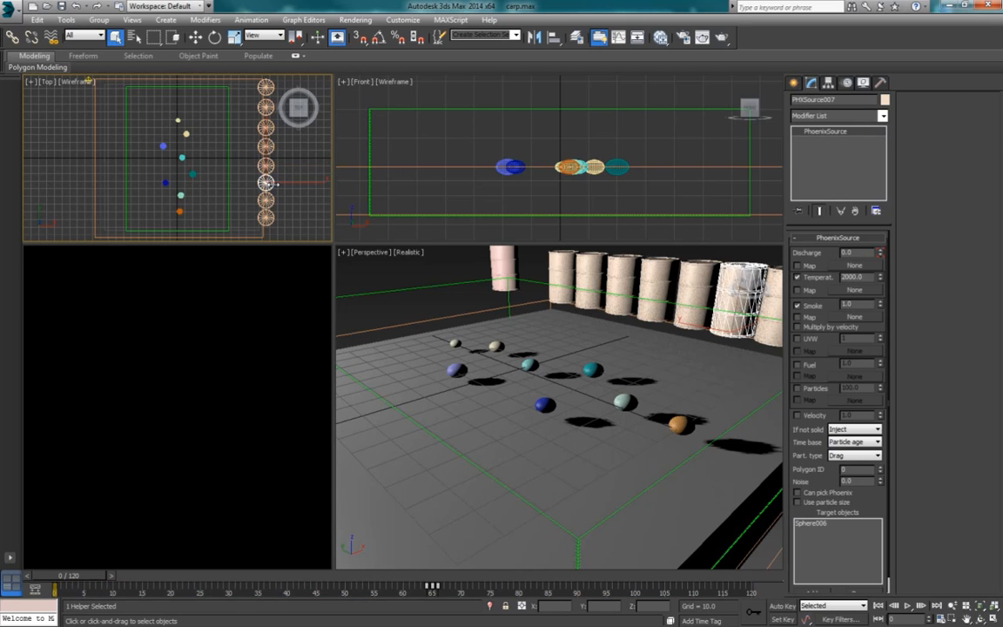
click(266, 217)
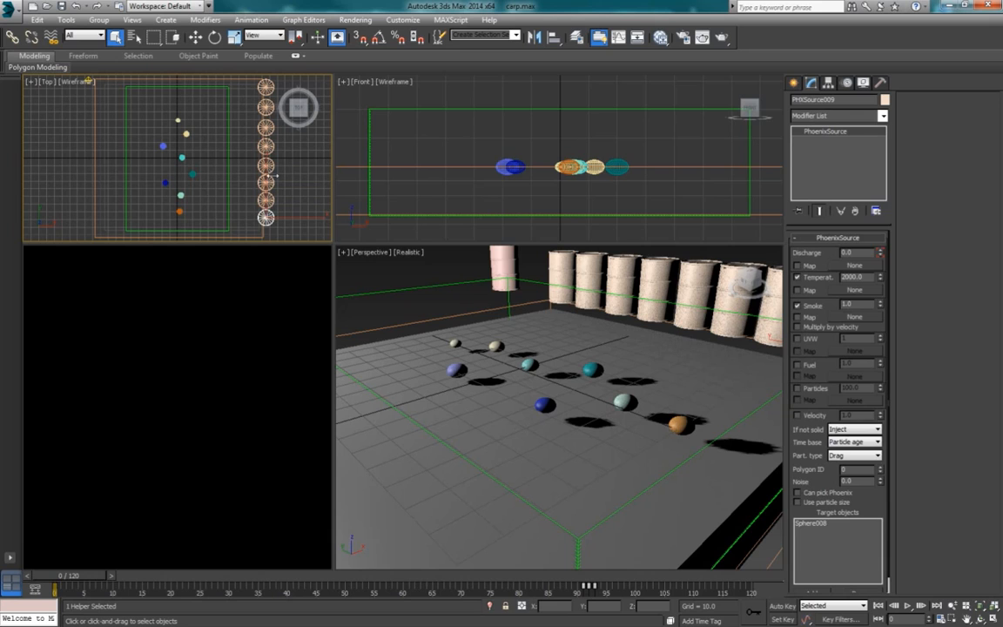
click(266, 182)
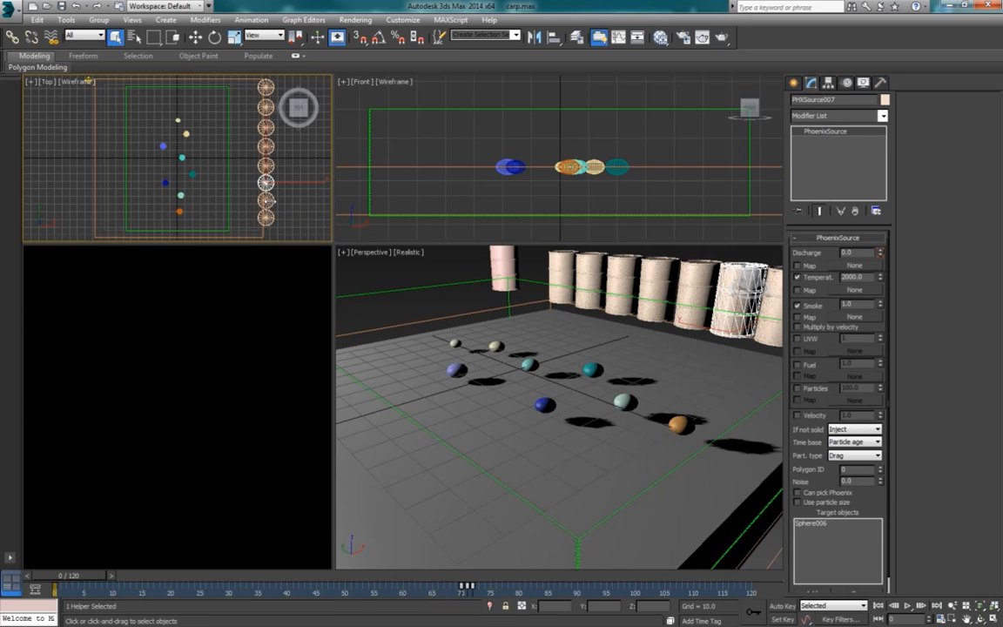
Step: Review the discharge key timing of all eight Phoenix sources in turn, then recheck PHXSource006
click(265, 87)
click(265, 106)
click(266, 126)
click(265, 146)
click(267, 164)
click(267, 182)
click(267, 199)
click(267, 216)
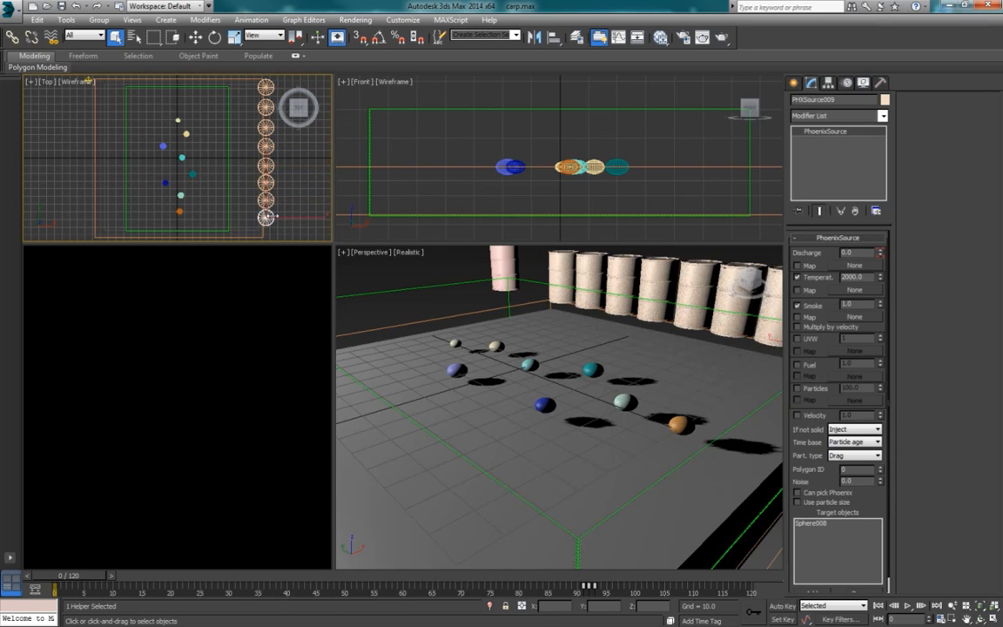
click(272, 165)
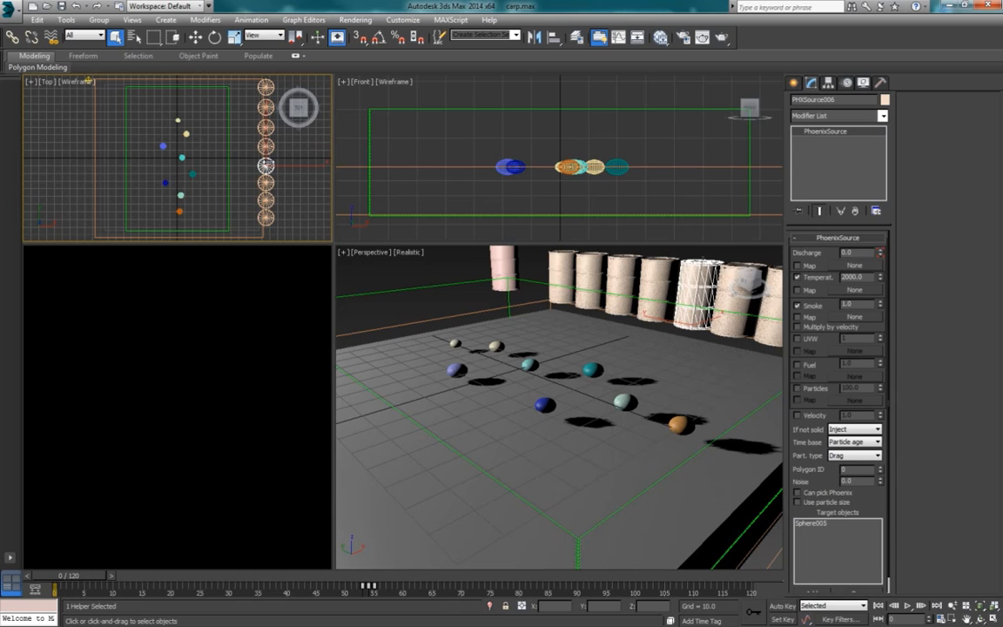
Step: Select the PhoenixFD001 simulator, then play the rendered carp bombing0000.jpg sequence several times in VirtualDub
click(448, 287)
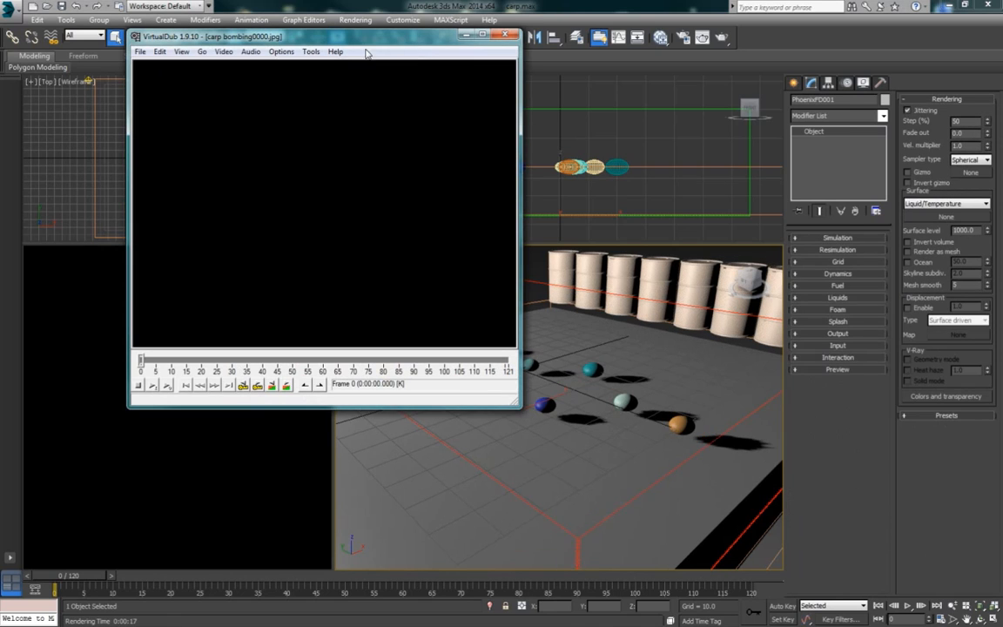
click(166, 386)
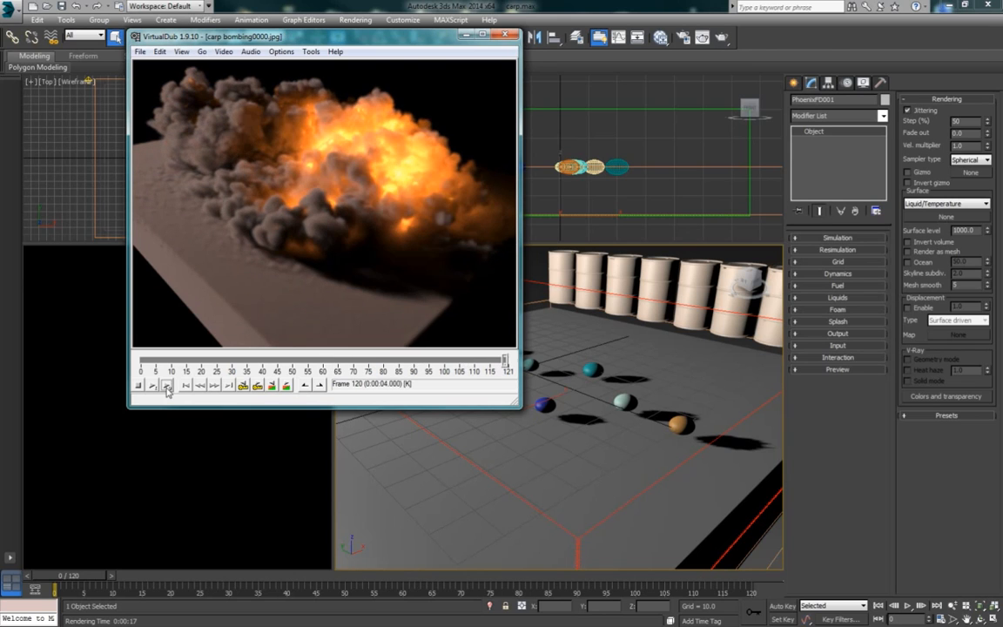
click(166, 386)
click(166, 386)
click(168, 386)
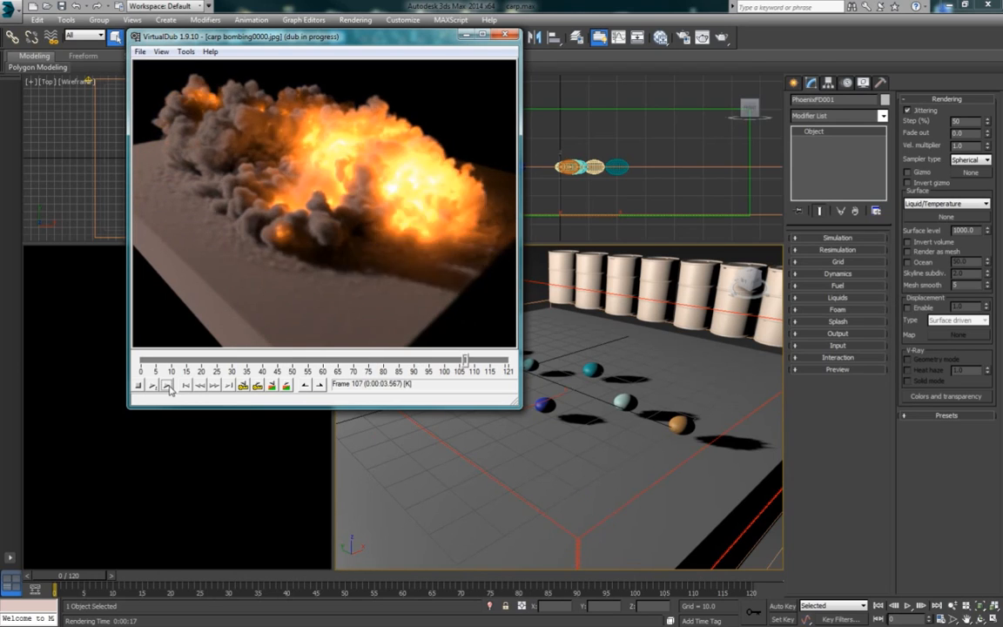
click(167, 386)
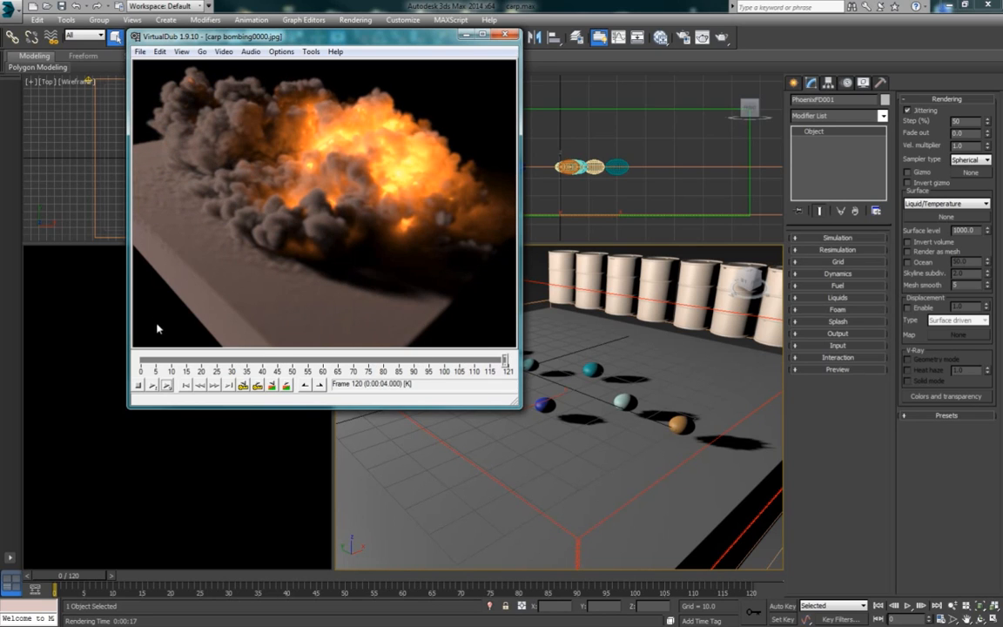
click(464, 35)
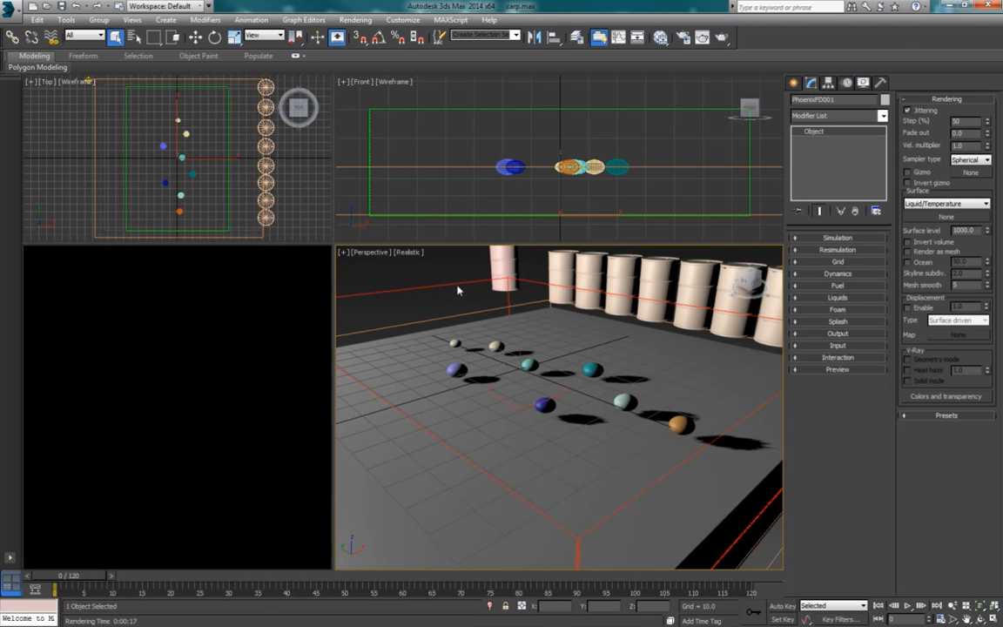
Step: Increase the PhoenixFD001 grid resolution until the cell size is 0.262
click(837, 262)
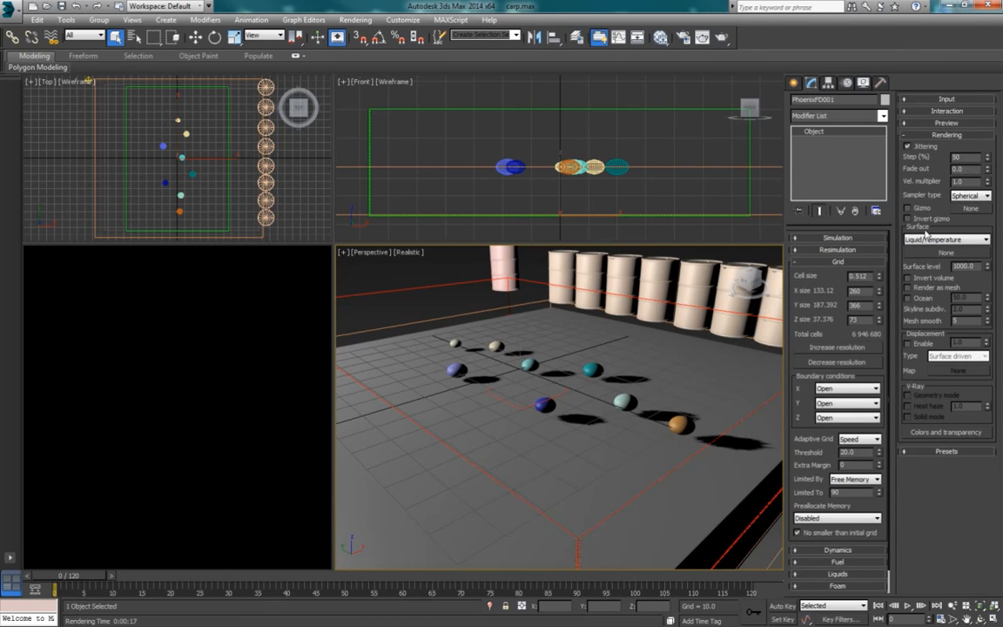
click(837, 239)
click(942, 188)
click(938, 188)
click(940, 189)
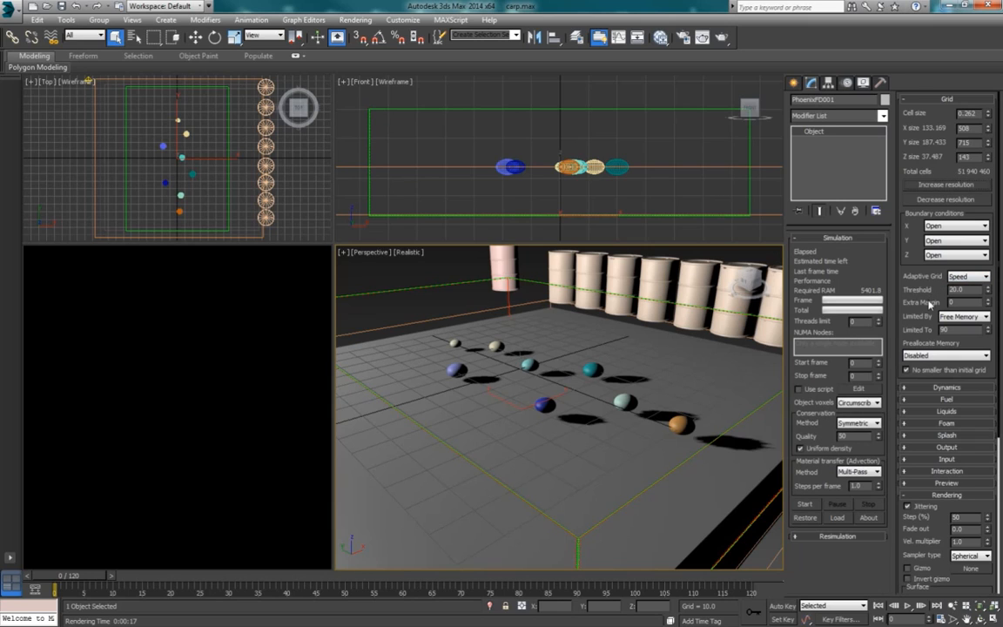
Step: Go to frame 61 and set the simulator's preview level of detail to 4
scroll(930, 302, down, 5)
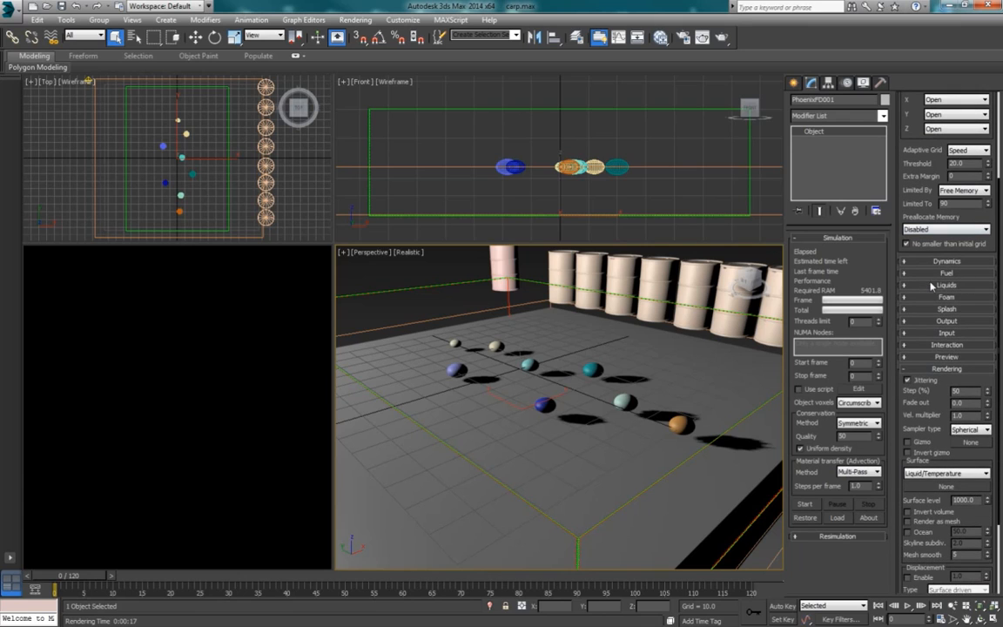
click(948, 357)
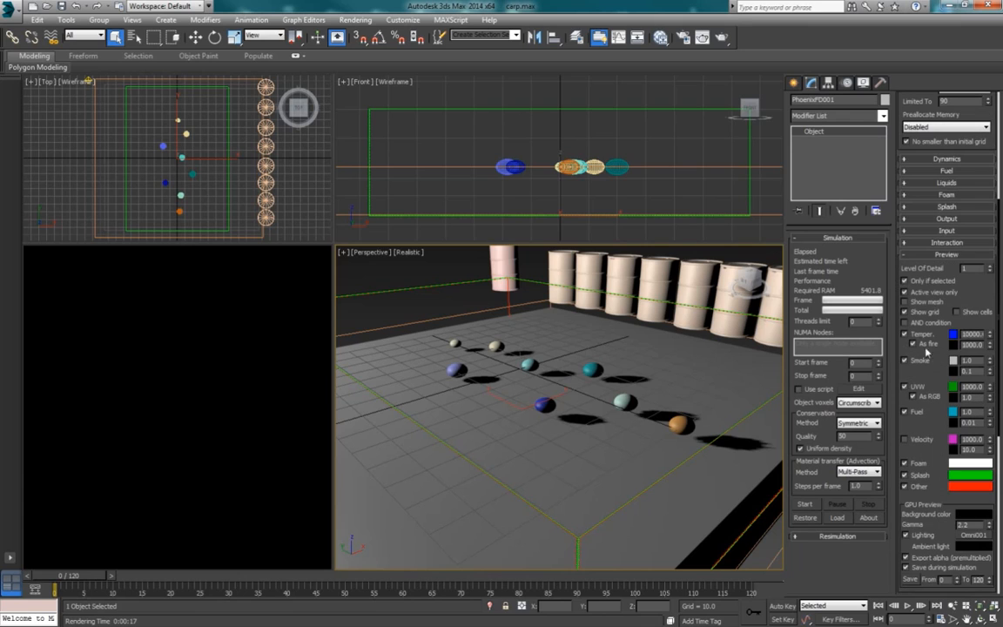
click(445, 289)
click(446, 286)
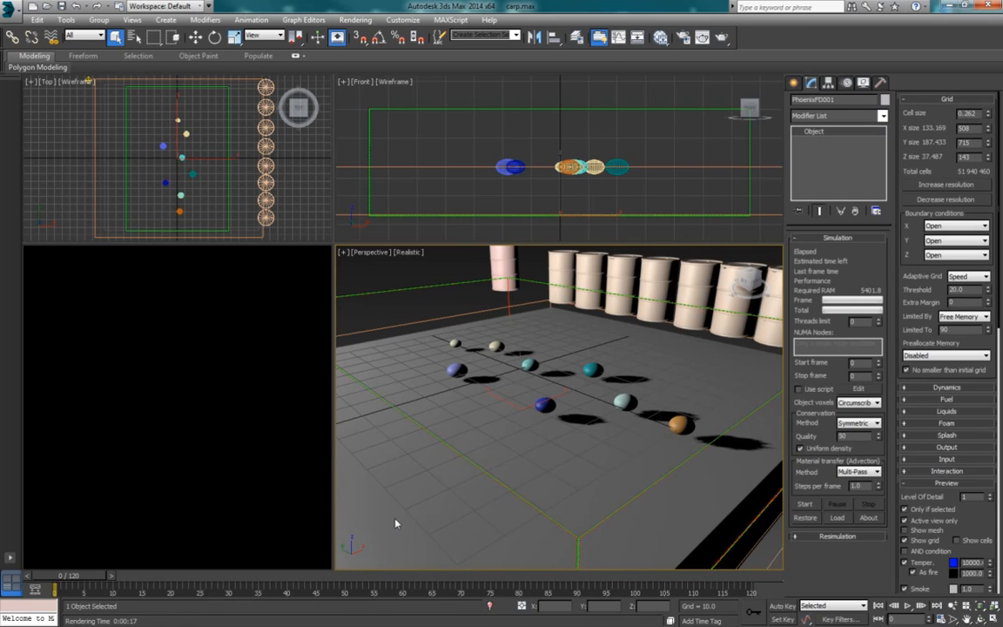
click(436, 576)
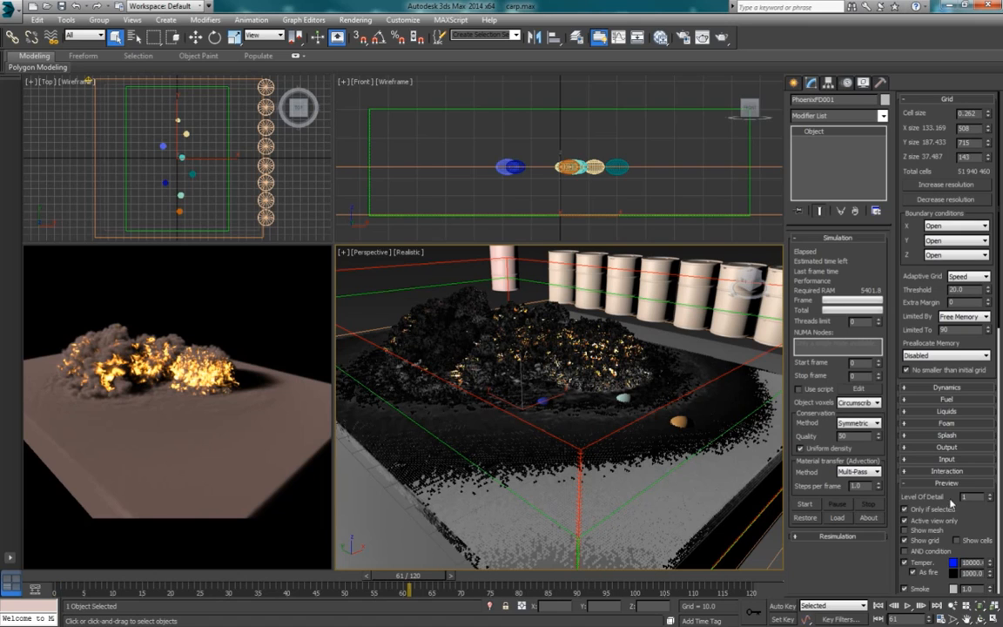
scroll(978, 527, down, 3)
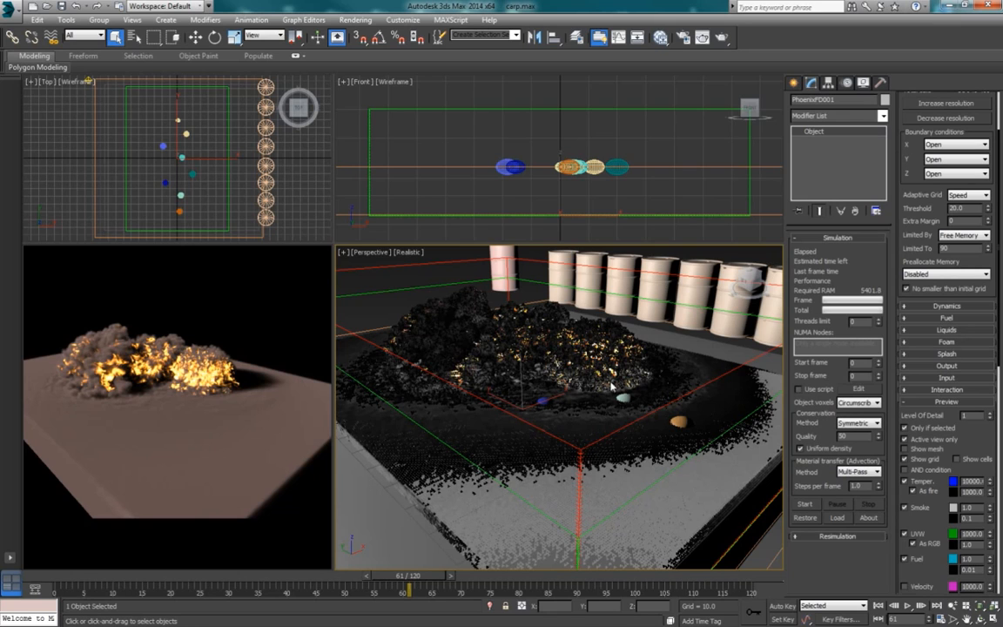
click(989, 415)
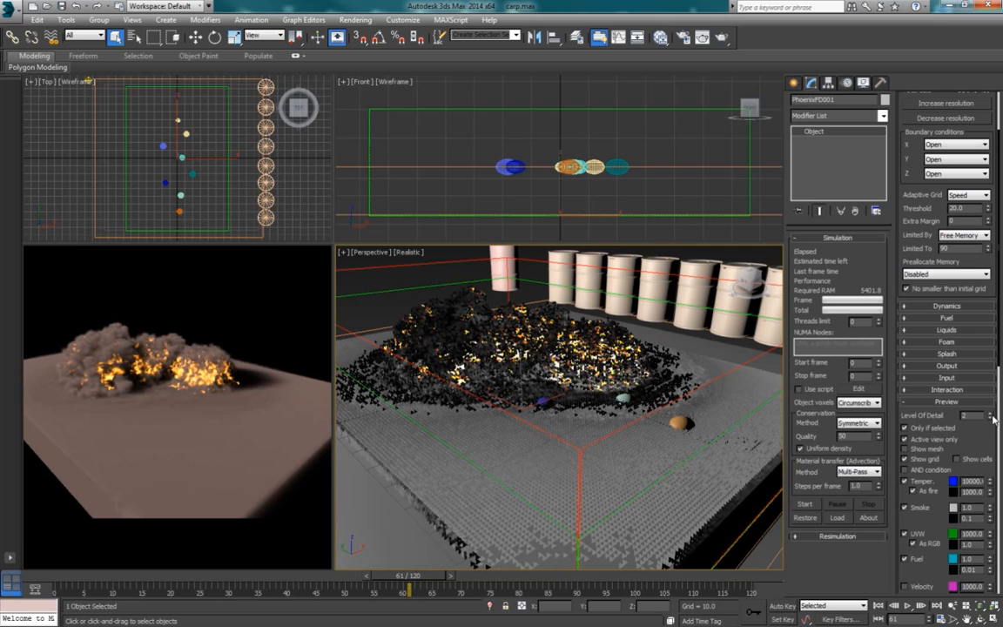
click(989, 415)
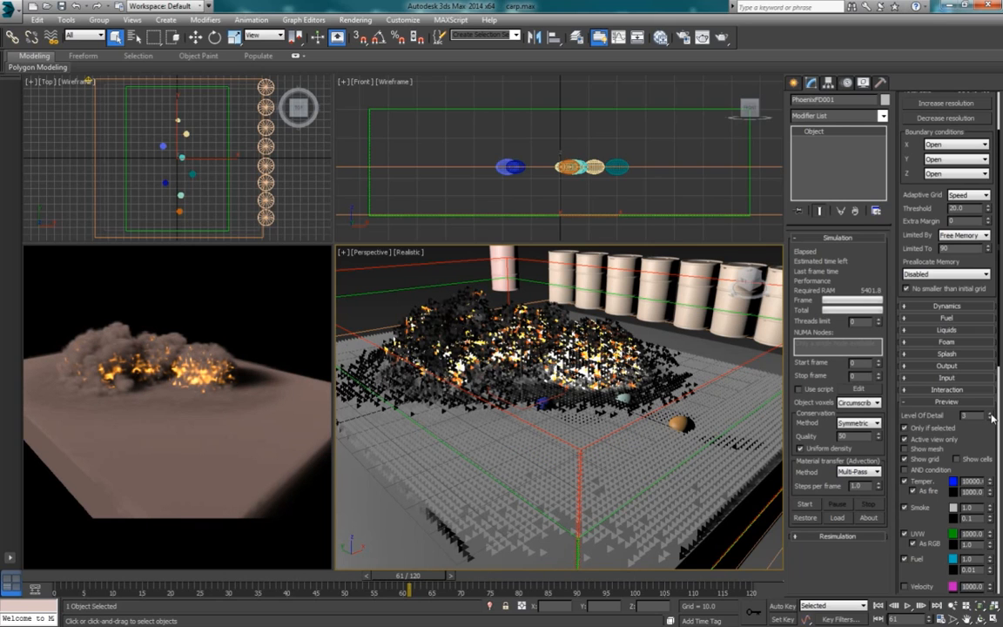
click(990, 416)
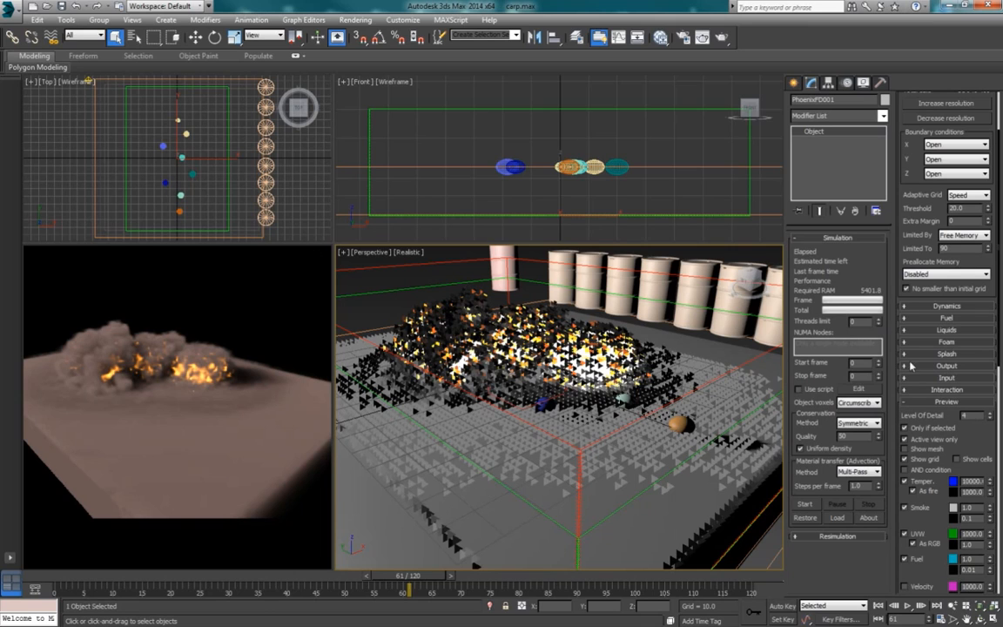
Step: Set the animation end time to 200 frames and start the high-resolution PhoenixFD simulation
scroll(984, 426, down, 3)
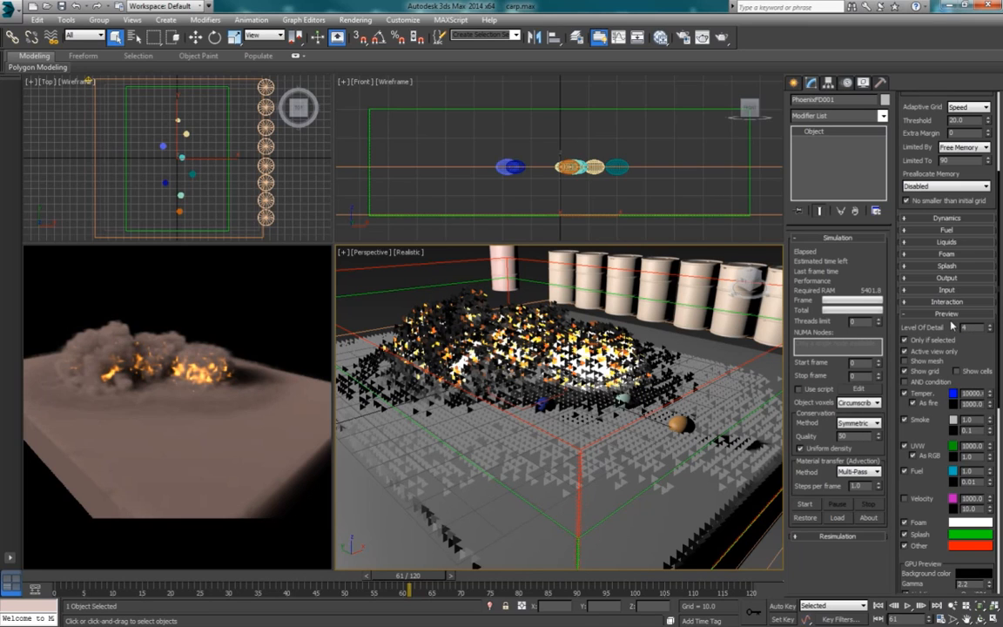
drag(927, 156, 925, 134)
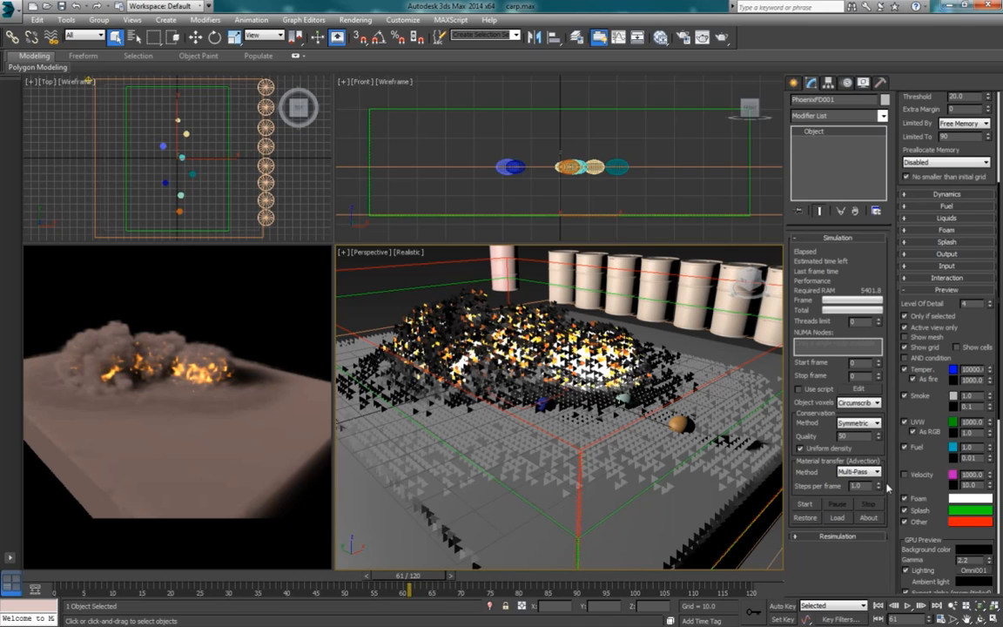
right_click(907, 604)
drag(474, 343, 422, 345)
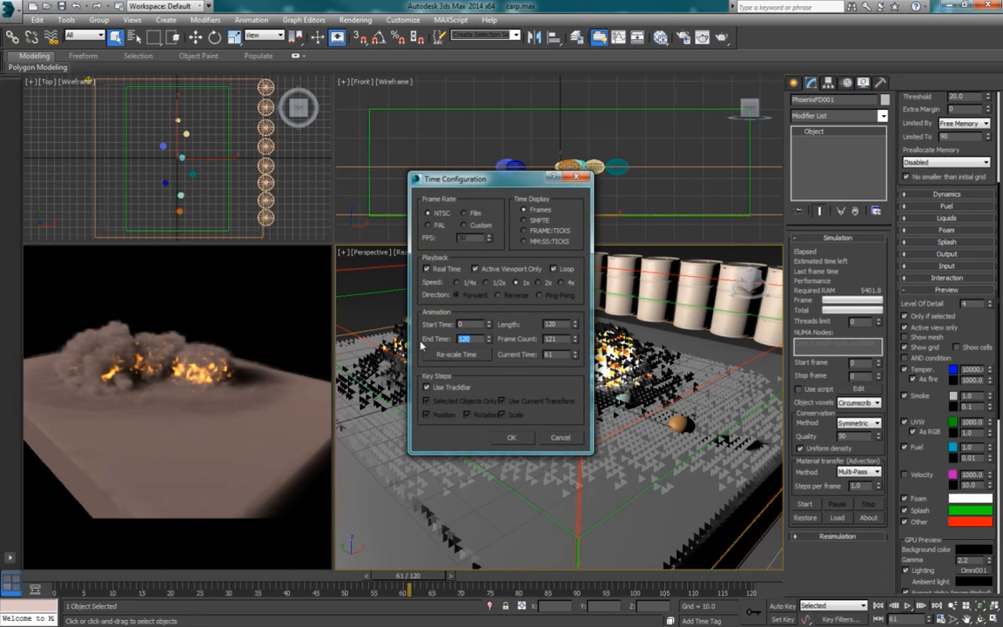
text(200)
key(Return)
click(512, 438)
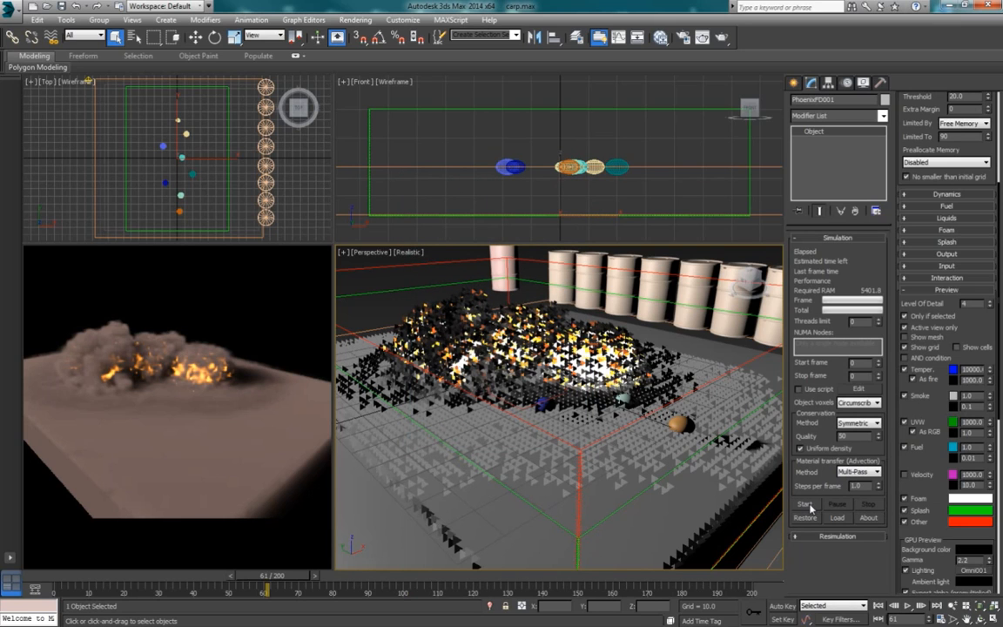
click(805, 504)
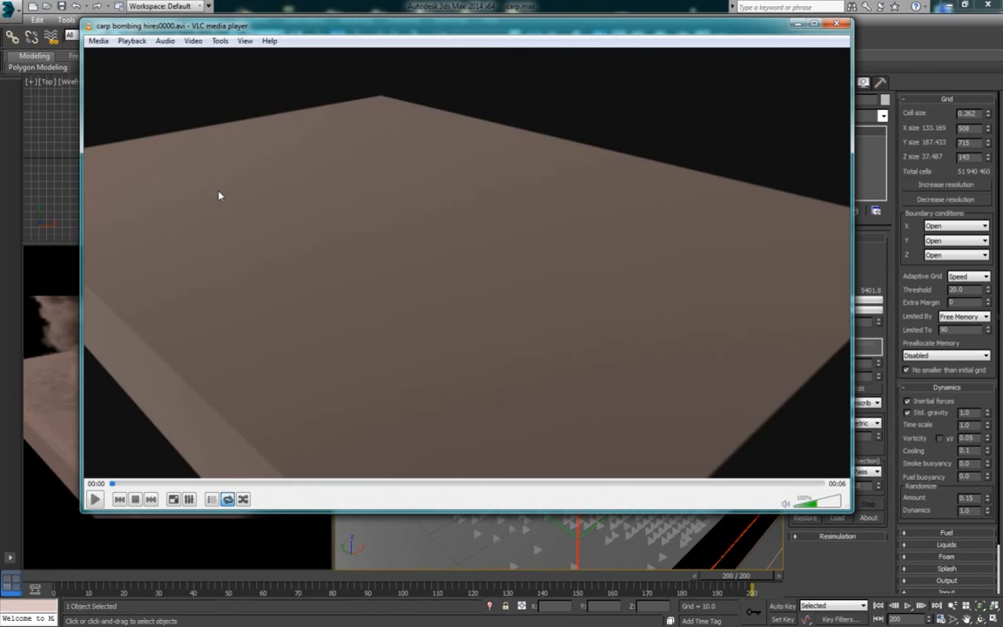
Step: Play the rendered carp bombing hires0000.avi video in VLC media player
click(95, 499)
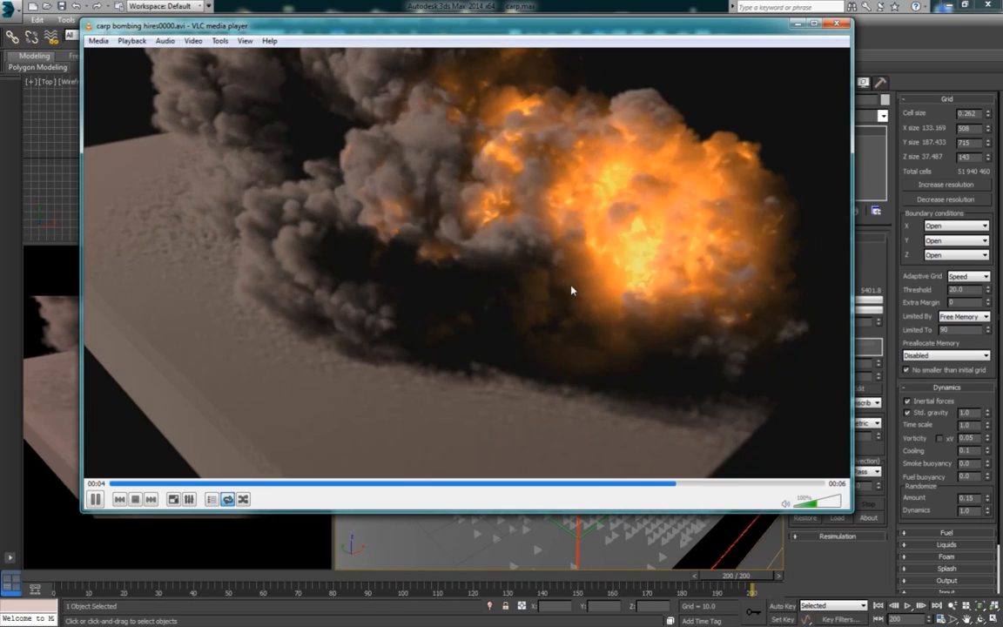
key(space)
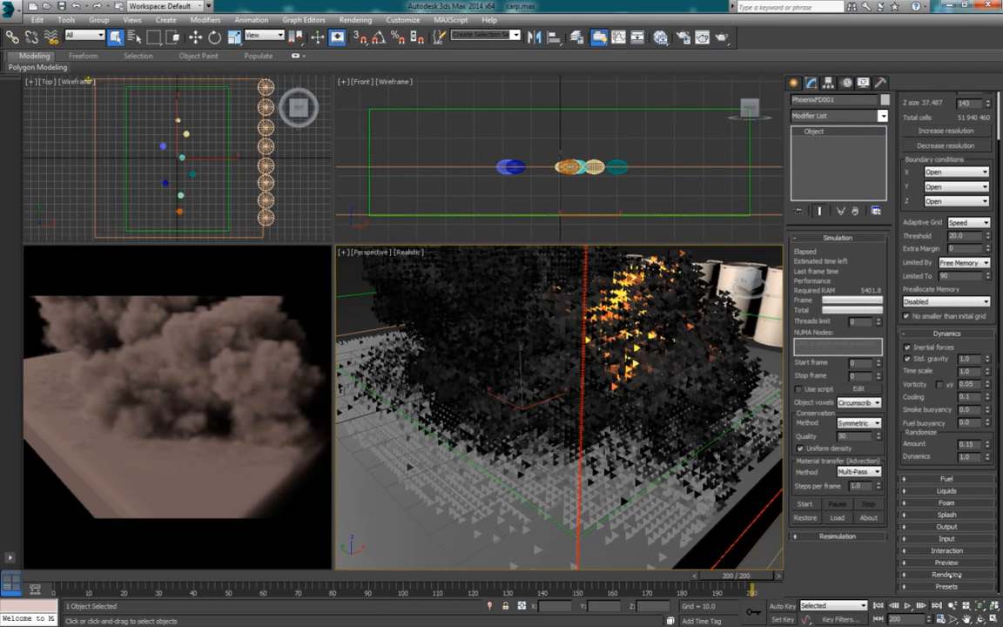
Step: Examine the fire luminance multiplier in the PhoenixFD001 colors and transparency render parameters
click(947, 575)
click(946, 582)
click(261, 163)
drag(261, 127, 718, 78)
drag(810, 309, 788, 310)
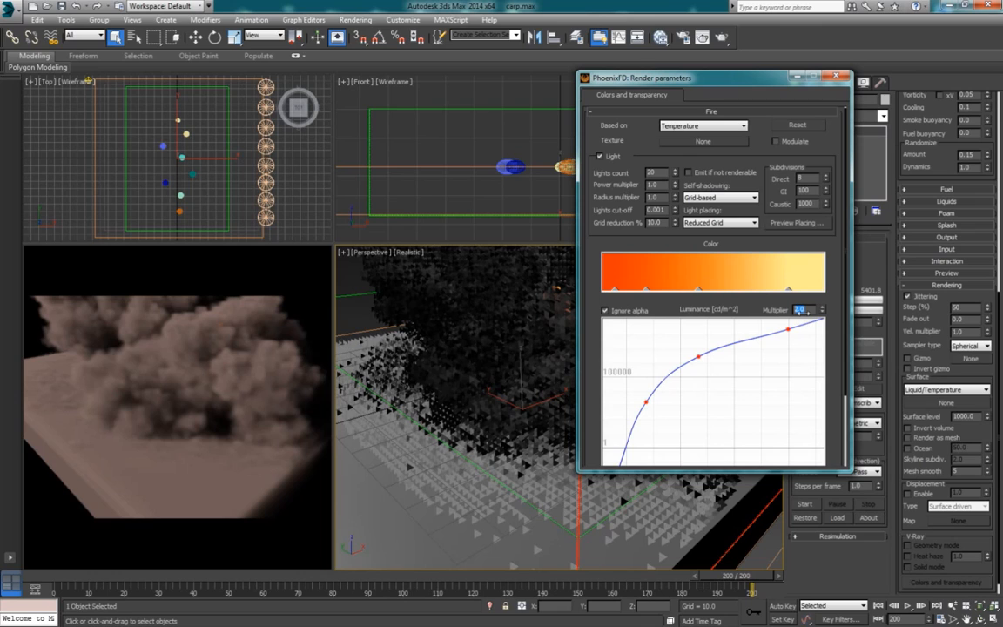
click(809, 307)
click(840, 76)
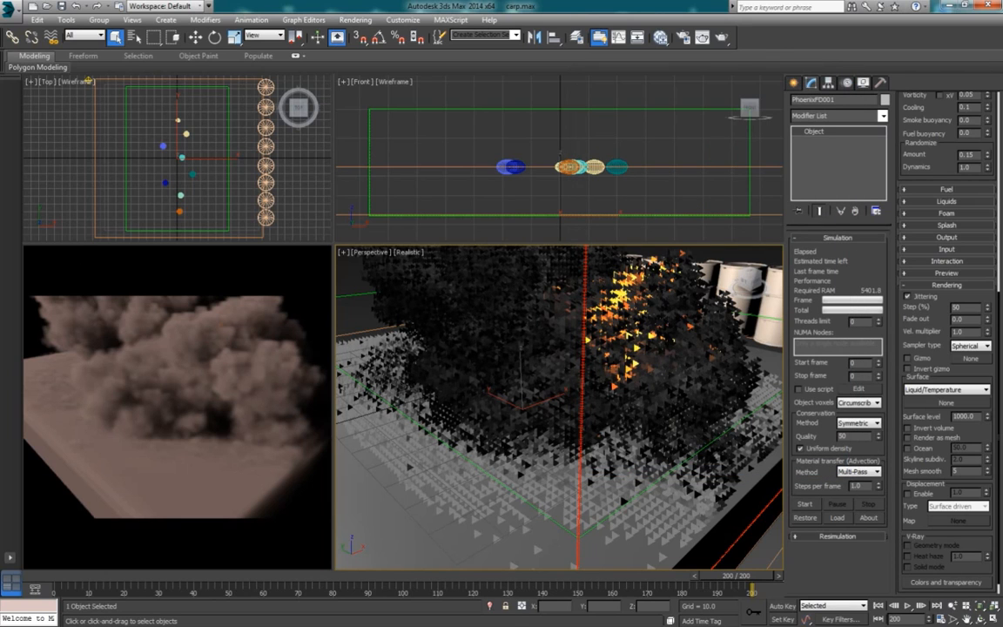
Step: Switch to VLC media player and inspect the rendered explosion around the 3-second mark
key(alt+Tab)
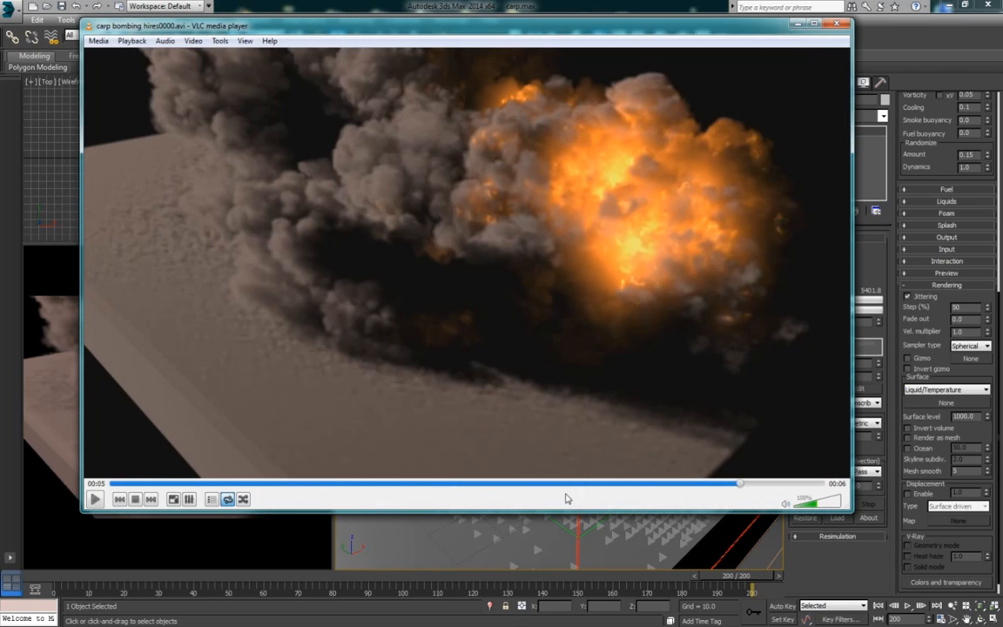
click(488, 485)
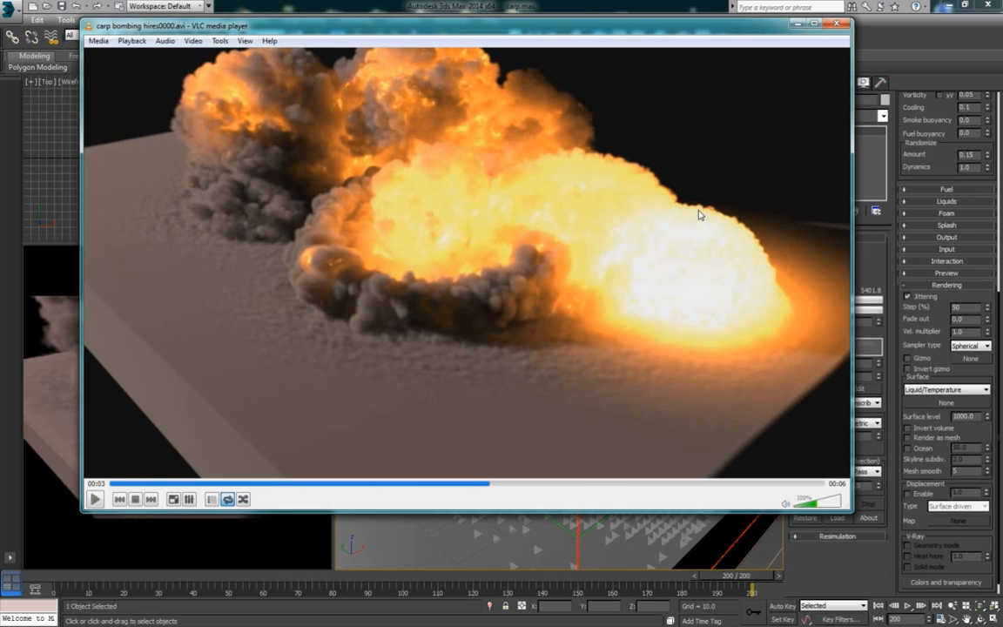
click(799, 25)
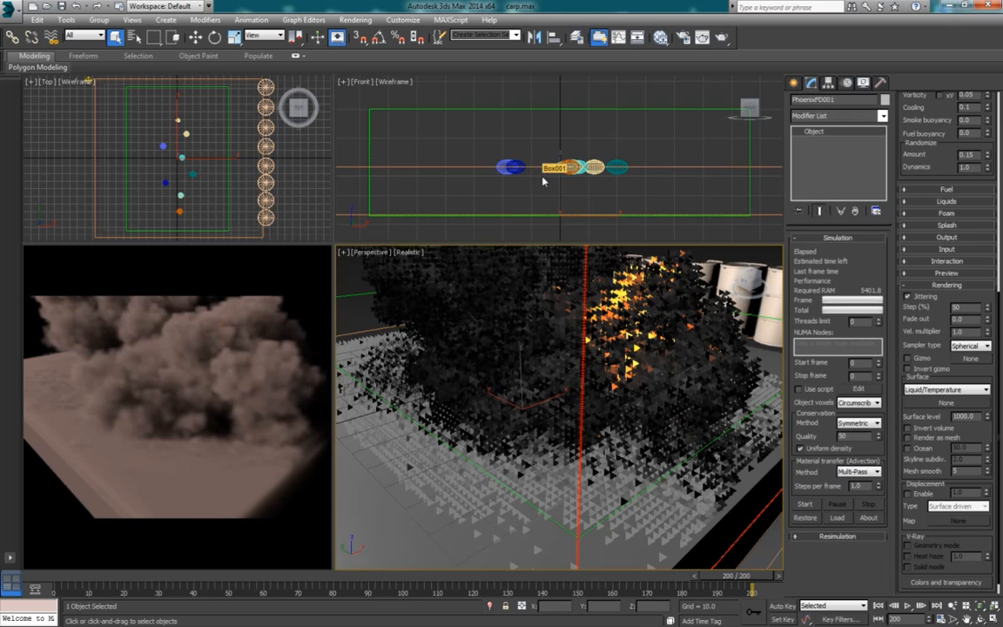
Step: Inspect Sphere005, then reselect the PhoenixFD001 simulator and open its Randomize amount for editing
click(617, 166)
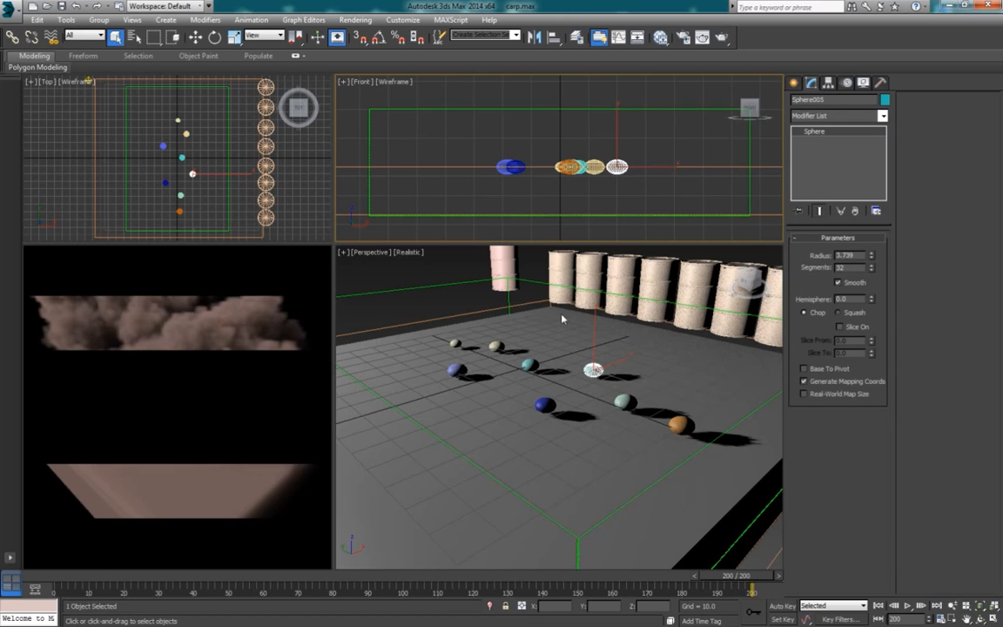
click(468, 290)
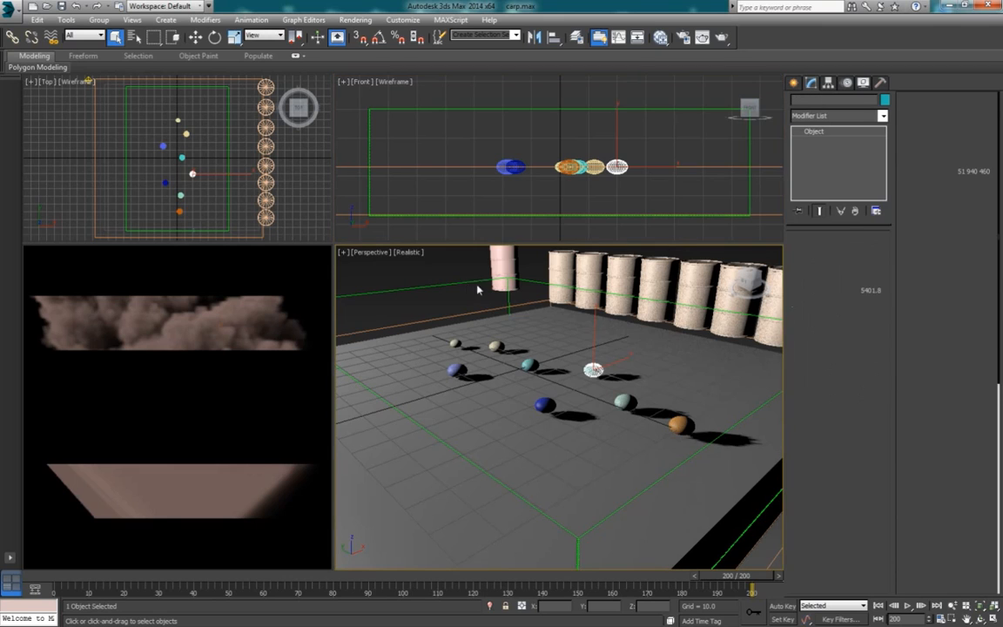
click(477, 290)
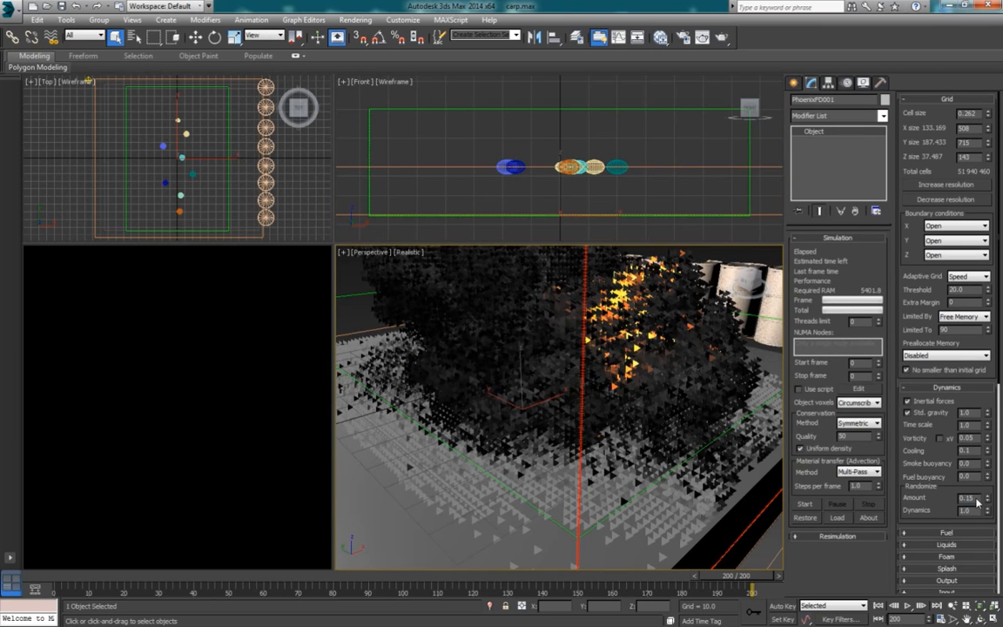
double_click(971, 498)
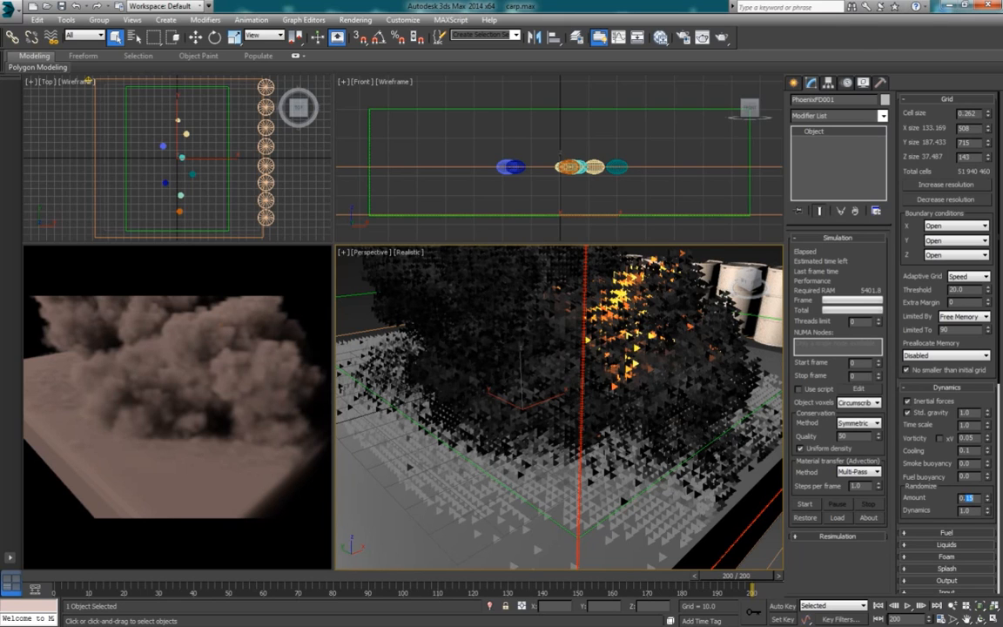
Step: Check the rendered fire around the 5-second mark in VLC media player and set the PhoenixFD001 cooling to 0.3
key(alt+Tab)
click(721, 483)
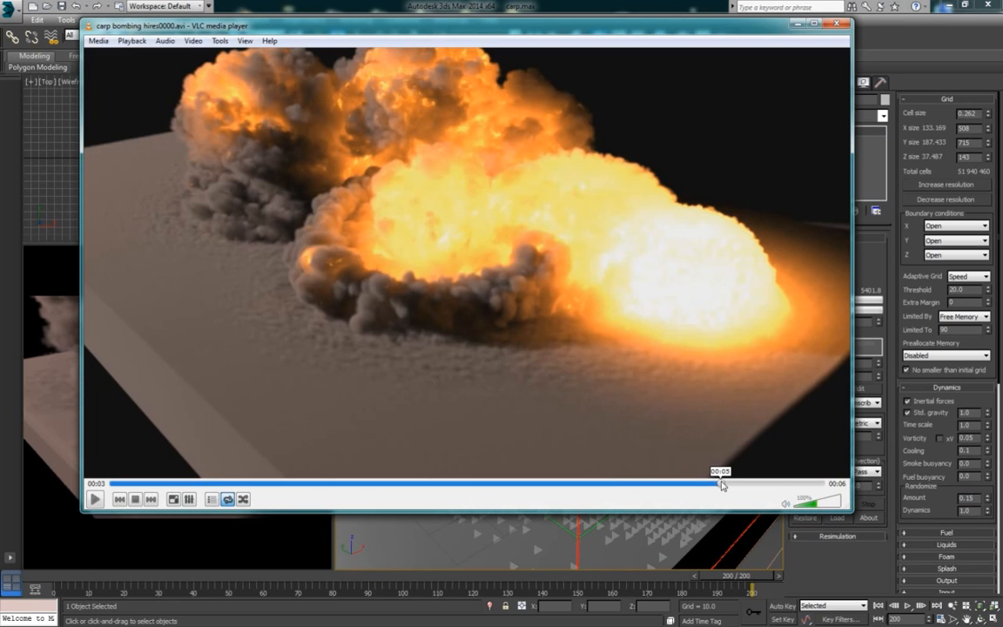
click(798, 25)
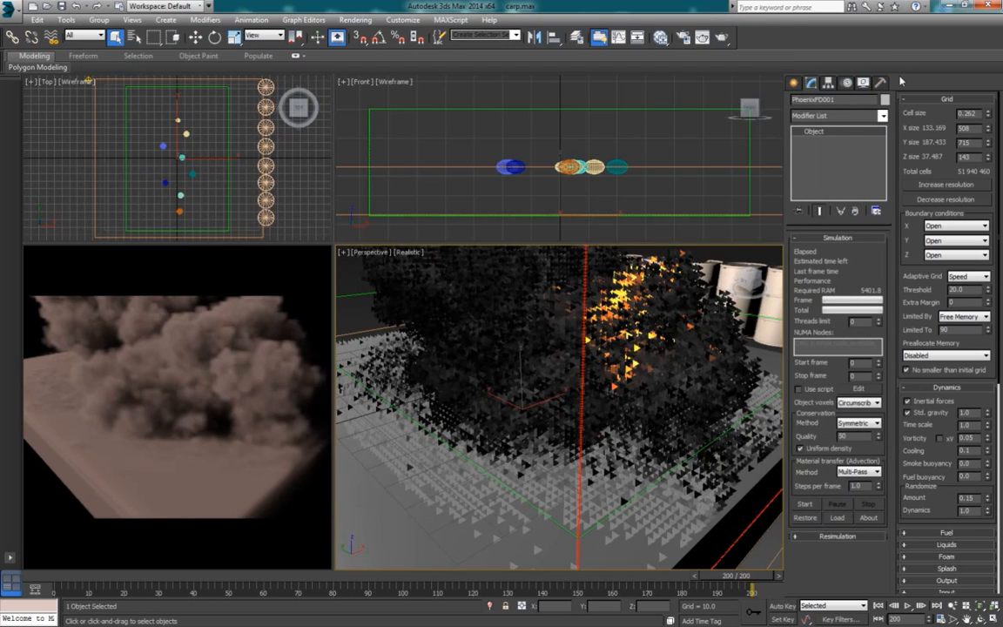
double_click(968, 453)
double_click(976, 458)
Step: Move the three outlying source spheres, Sphere003, Sphere005 and Sphere006, along X closer to the centre line of the row
click(163, 146)
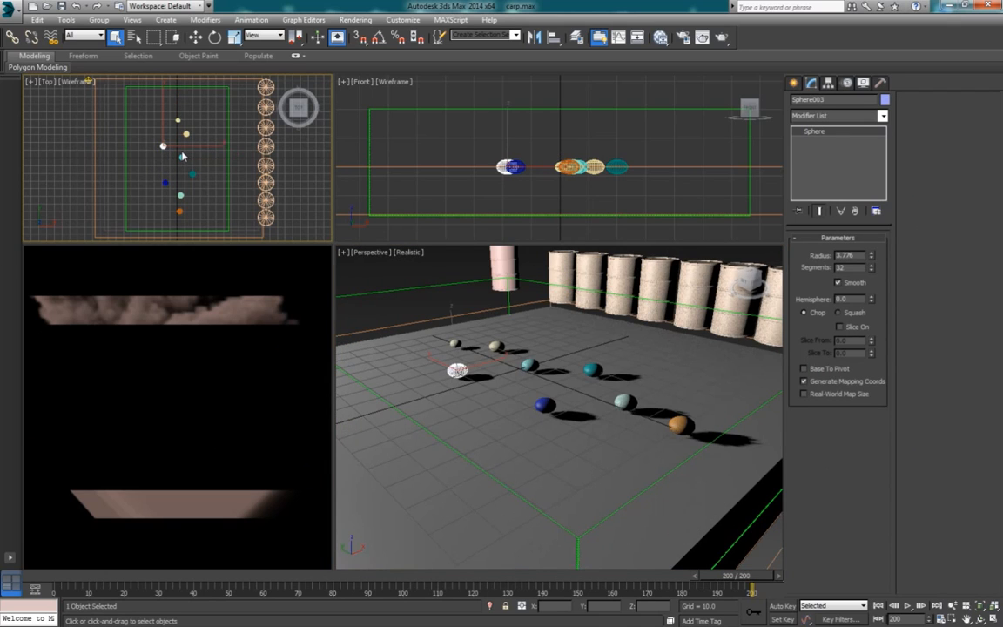
key(w)
drag(191, 151, 208, 188)
click(194, 177)
click(165, 182)
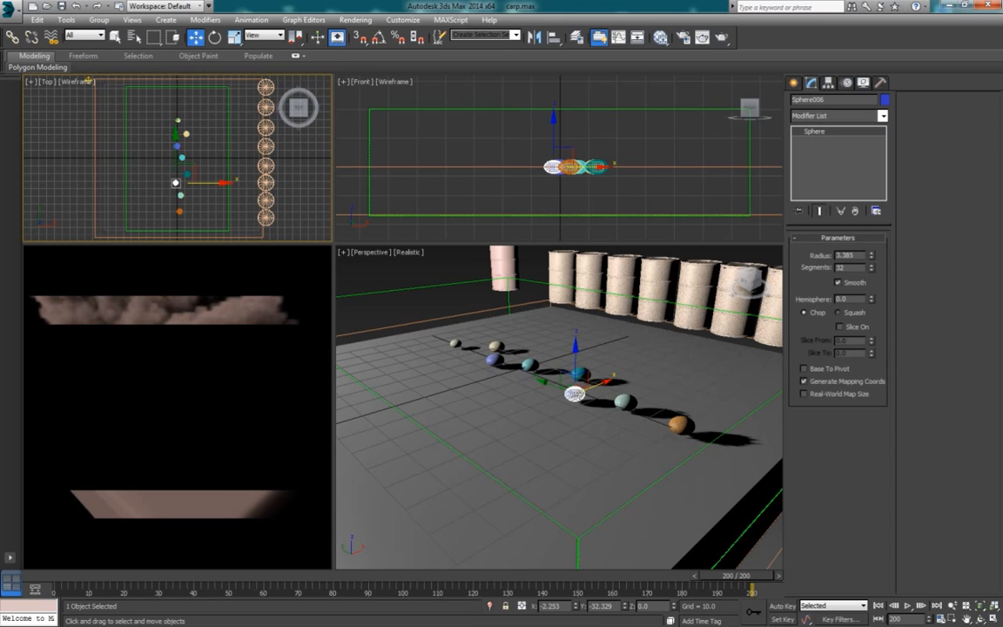
Step: Switch to VLC media player and inspect the rendered blasts around the 2-second mark
key(alt+Tab)
drag(428, 486, 399, 484)
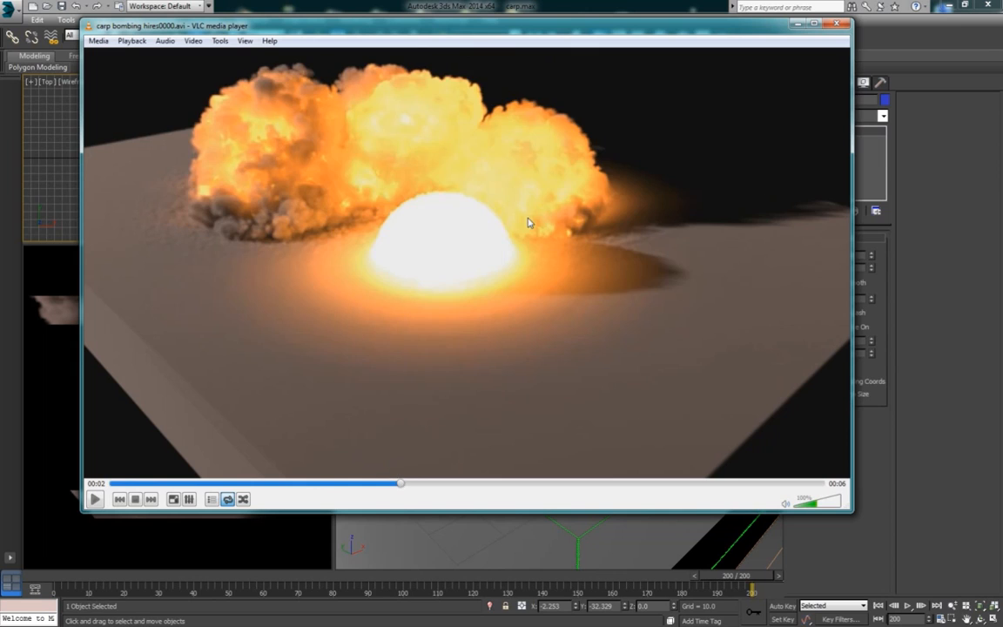
click(796, 25)
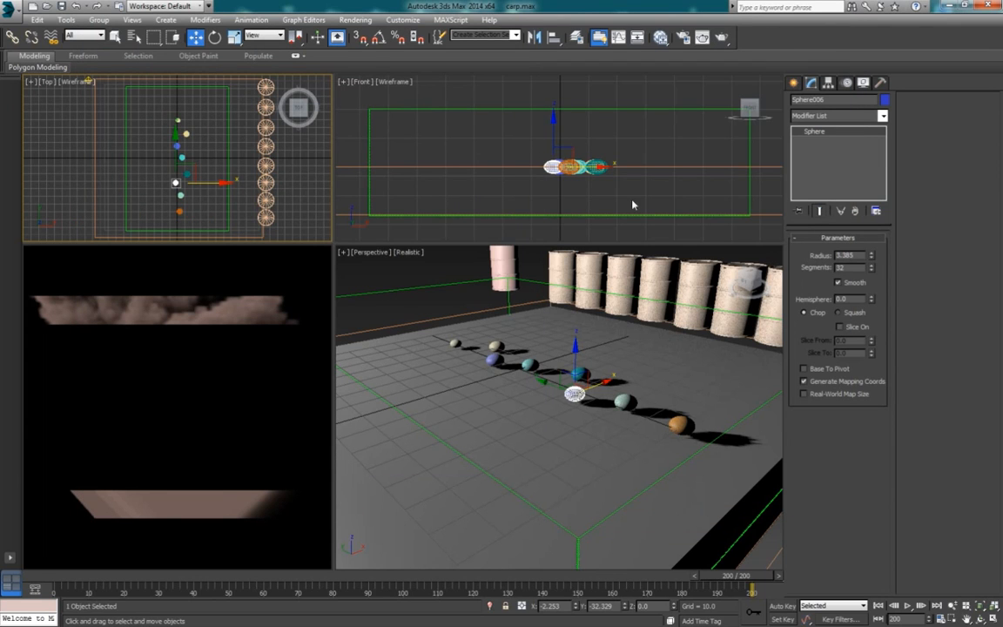
Step: Reselect the PhoenixFD001 simulator and review its grid and dynamics settings
click(465, 290)
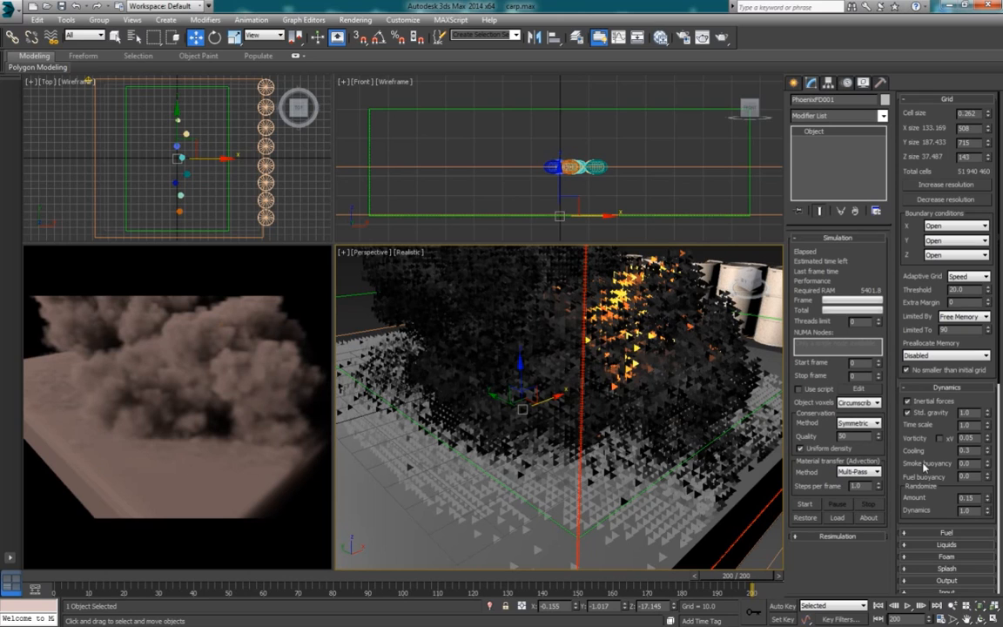
scroll(924, 440, down, 2)
scroll(925, 440, up, 2)
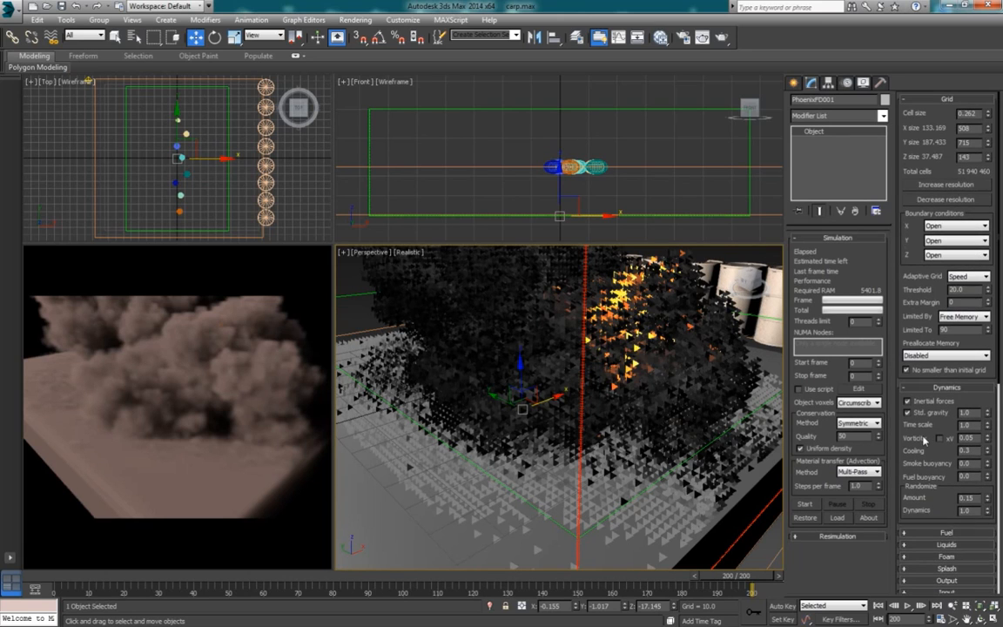